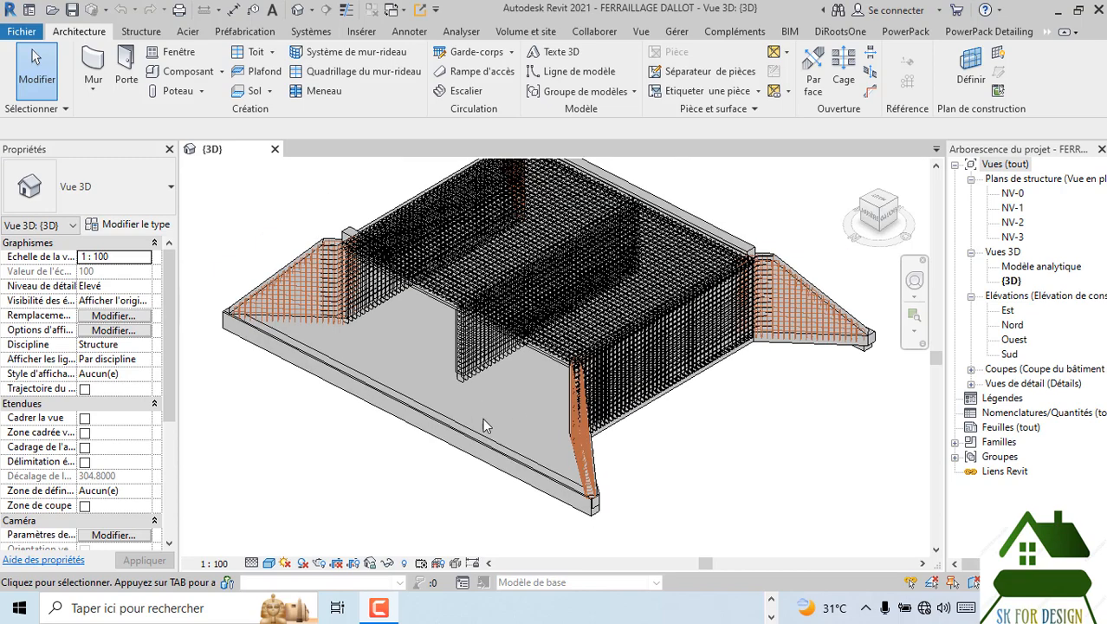
- Inspect the reinforced culvert in 3D and open the NV-1 structural plan
scroll(483, 418, "up", 2)
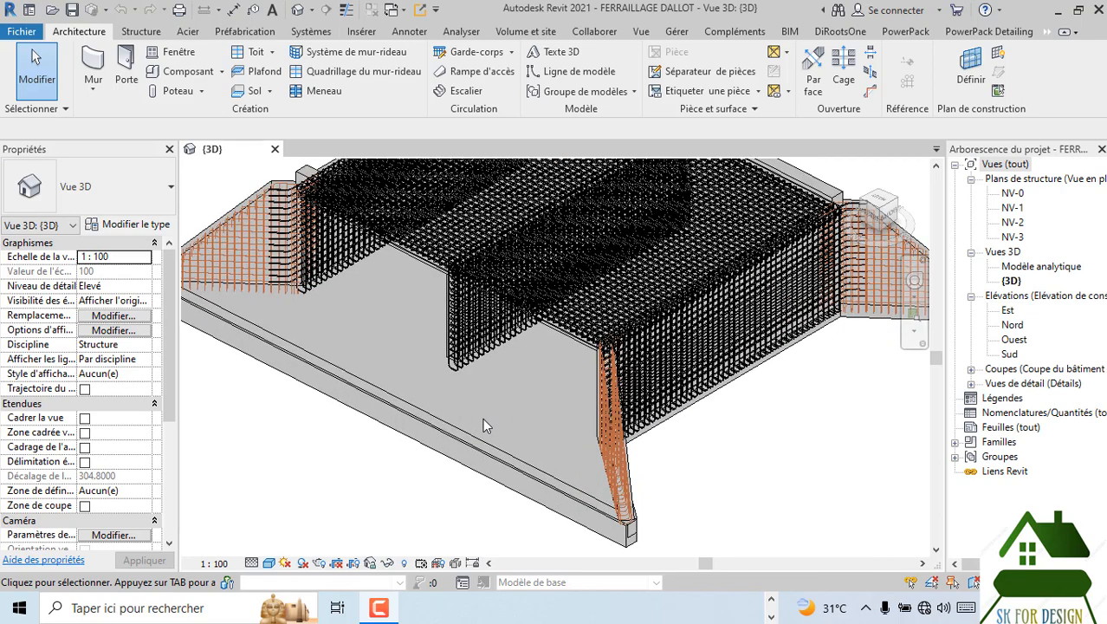
scroll(500, 436, "down", 4)
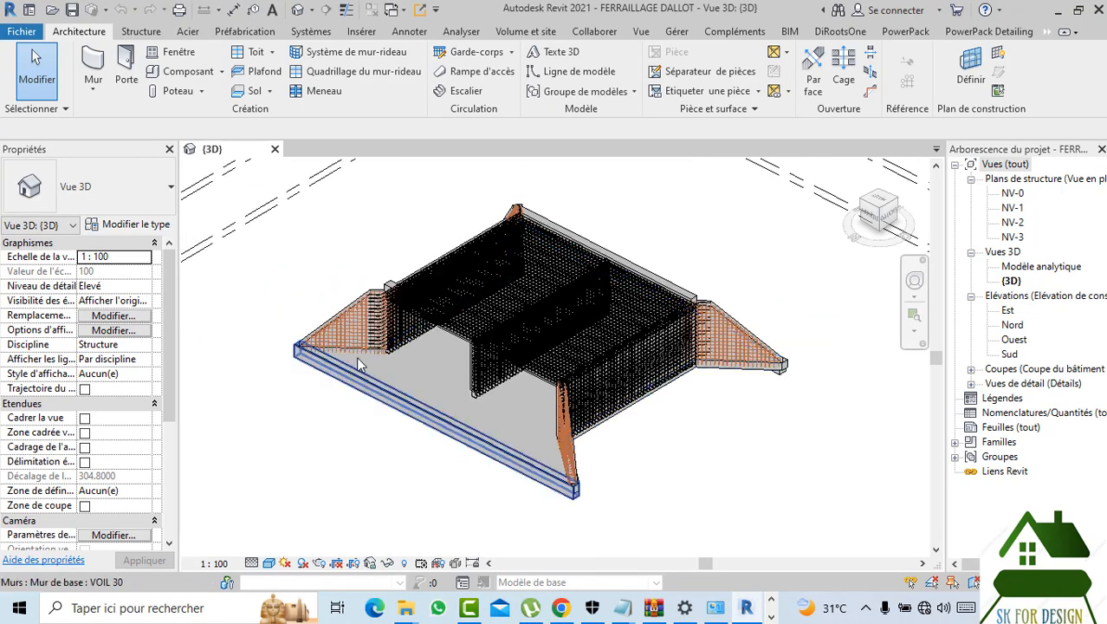
scroll(356, 337, "up", 3)
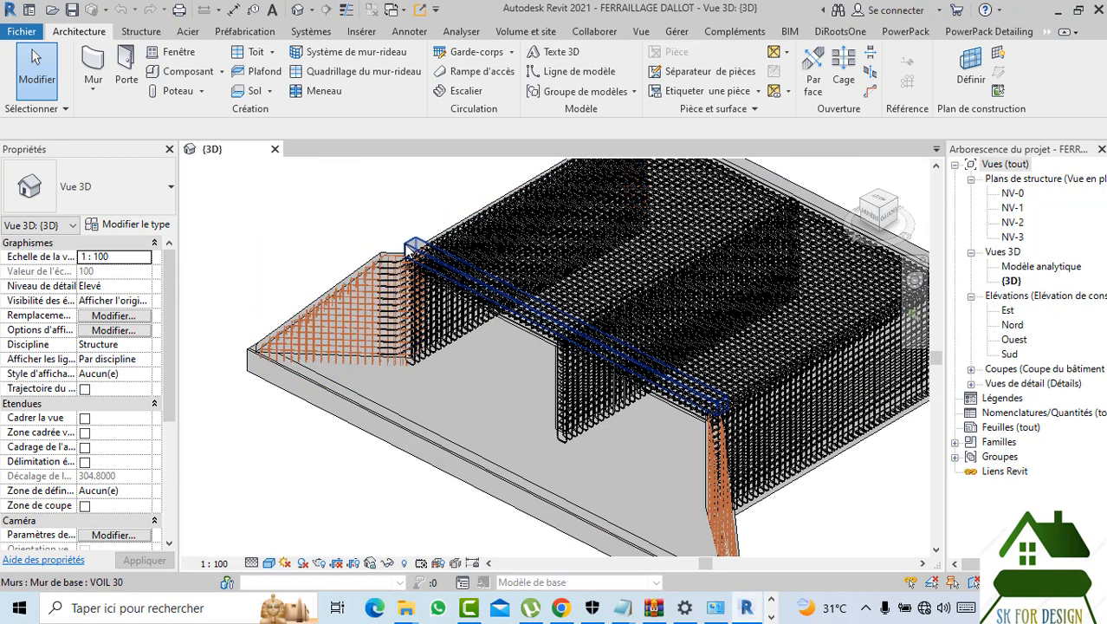
double_click(1013, 208)
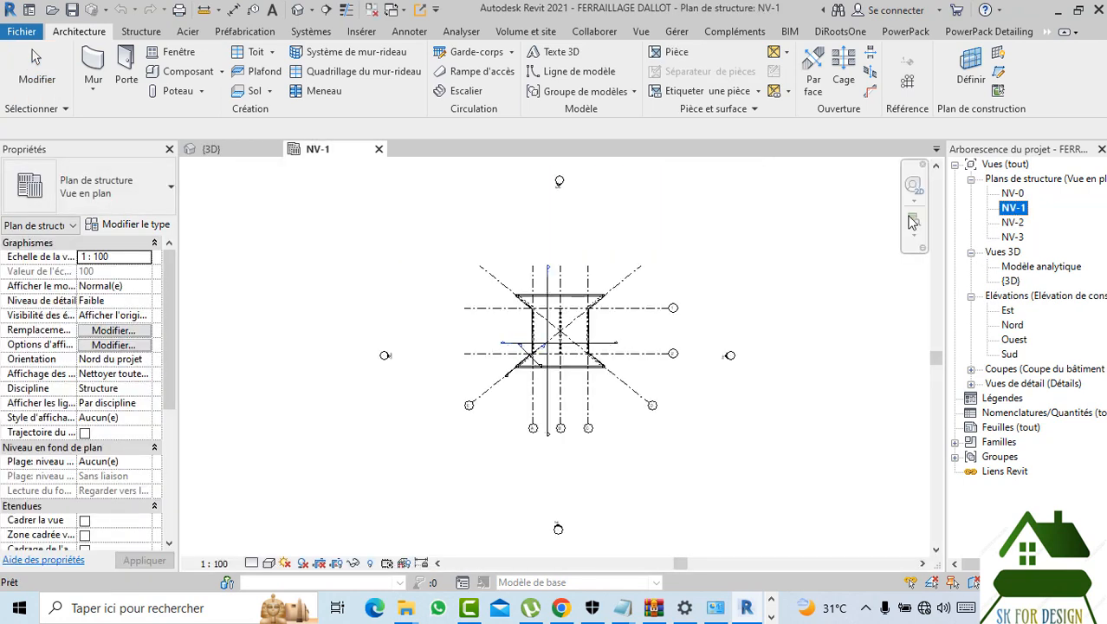
scroll(589, 406, "up", 3)
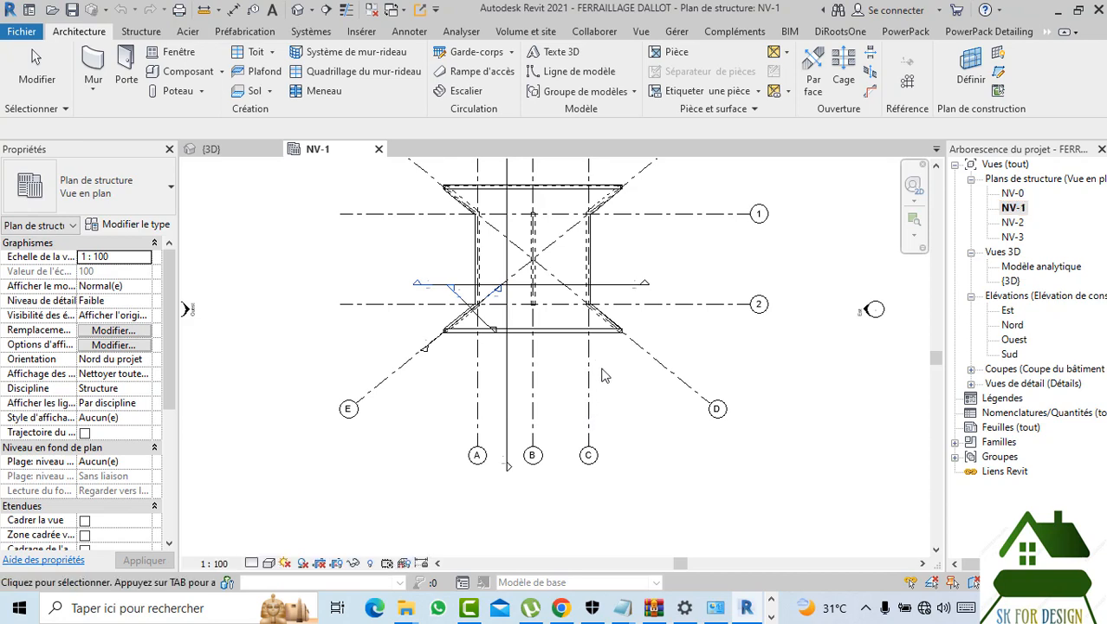
scroll(596, 365, "up", 2)
middle_click_drag(669, 324, 785, 378)
scroll(786, 378, "down", 2)
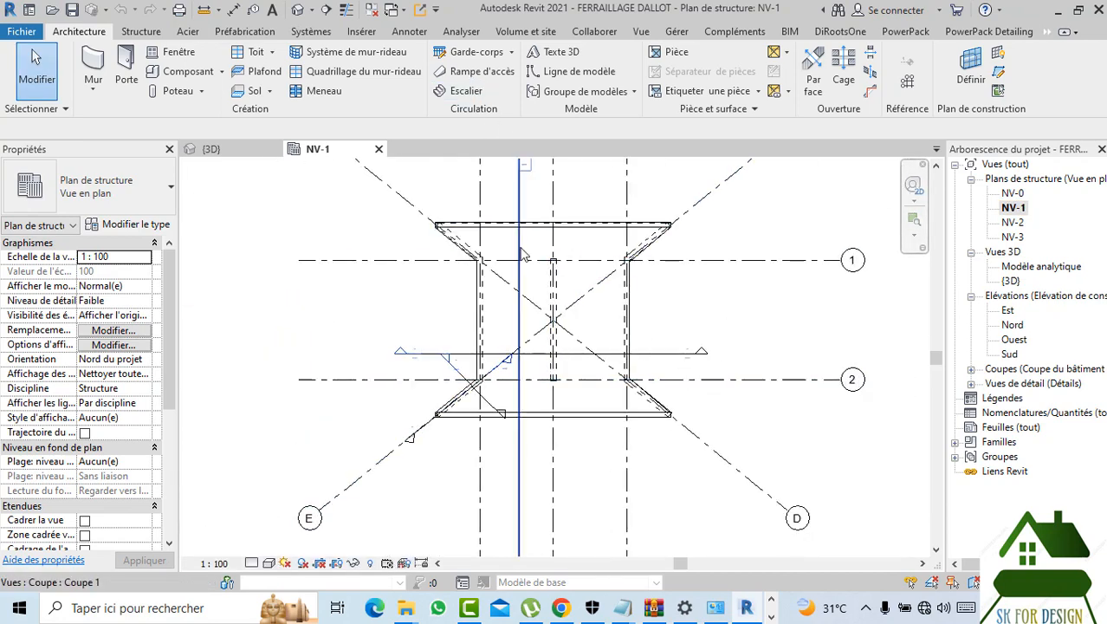
scroll(520, 257, "up", 2)
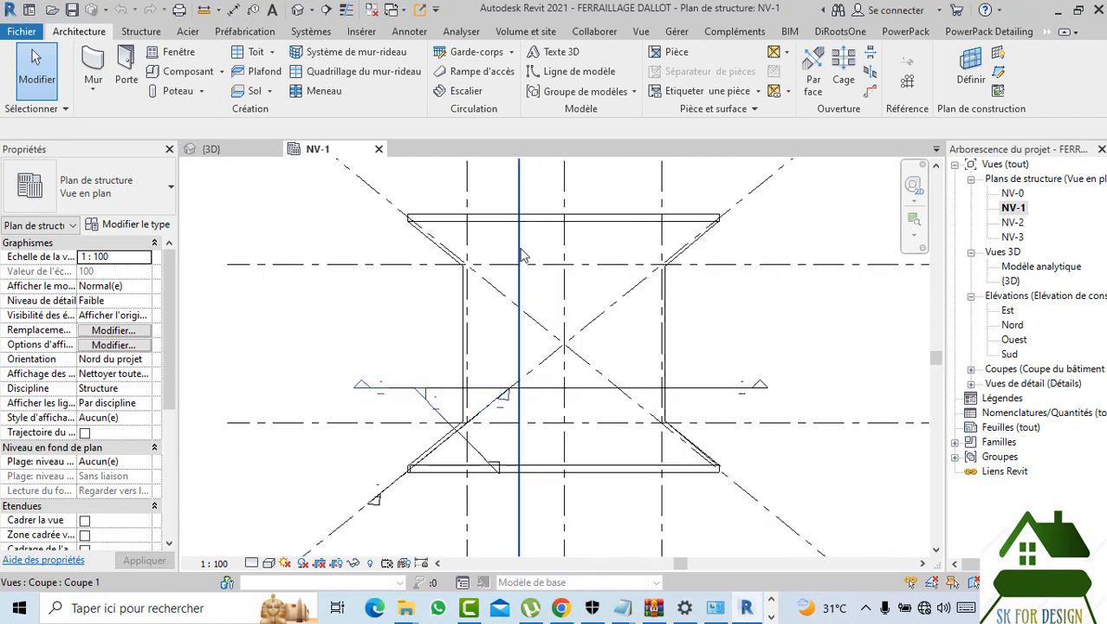
- Draw a vertical detail line about 9.6 long in the <Lignes moyennes> style between grids B and C, starting at the upper wall
left_click(417, 33)
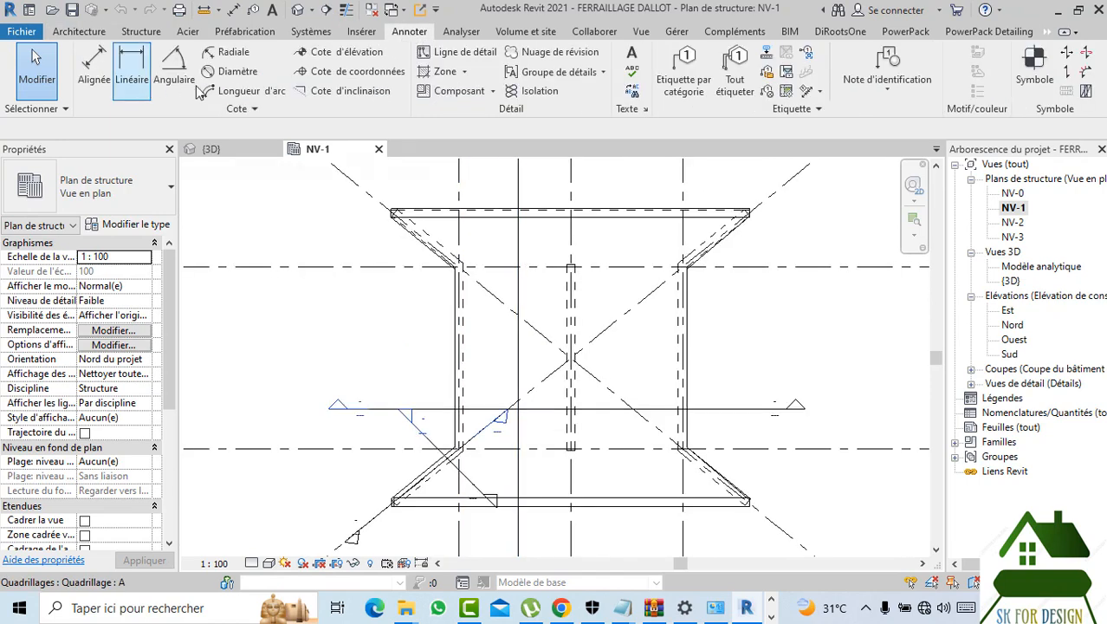
left_click(446, 53)
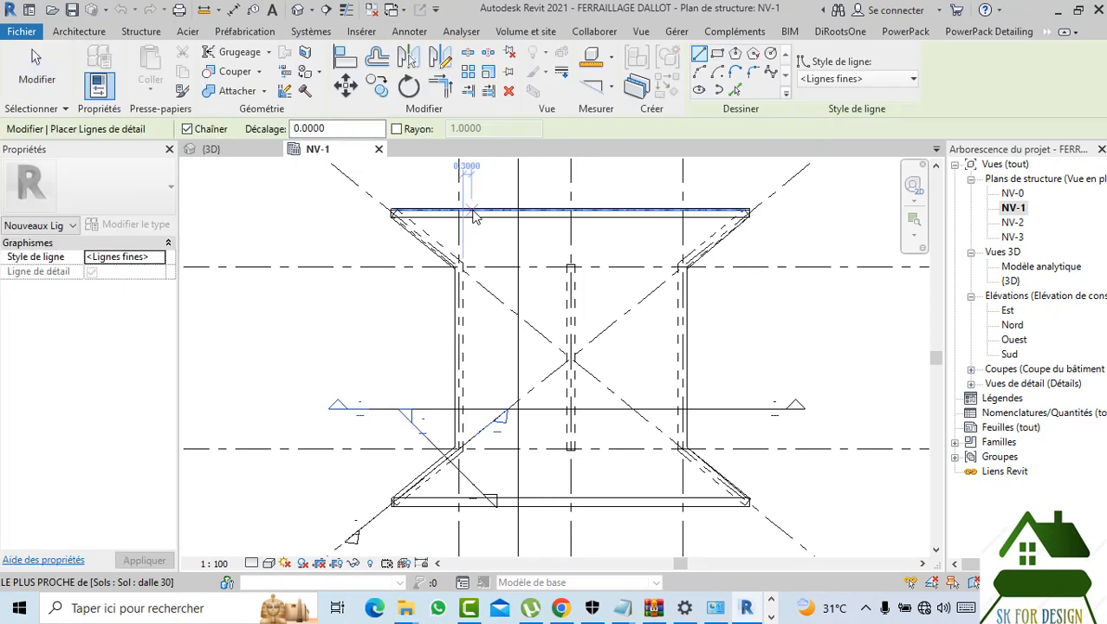
scroll(535, 221, "down", 1)
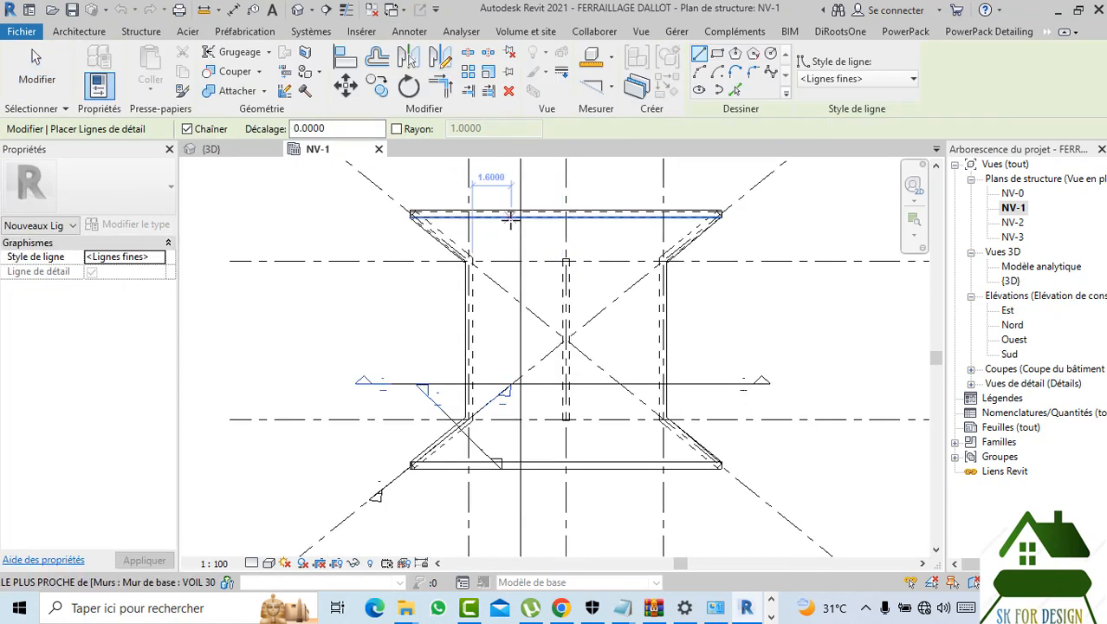
left_click(511, 216)
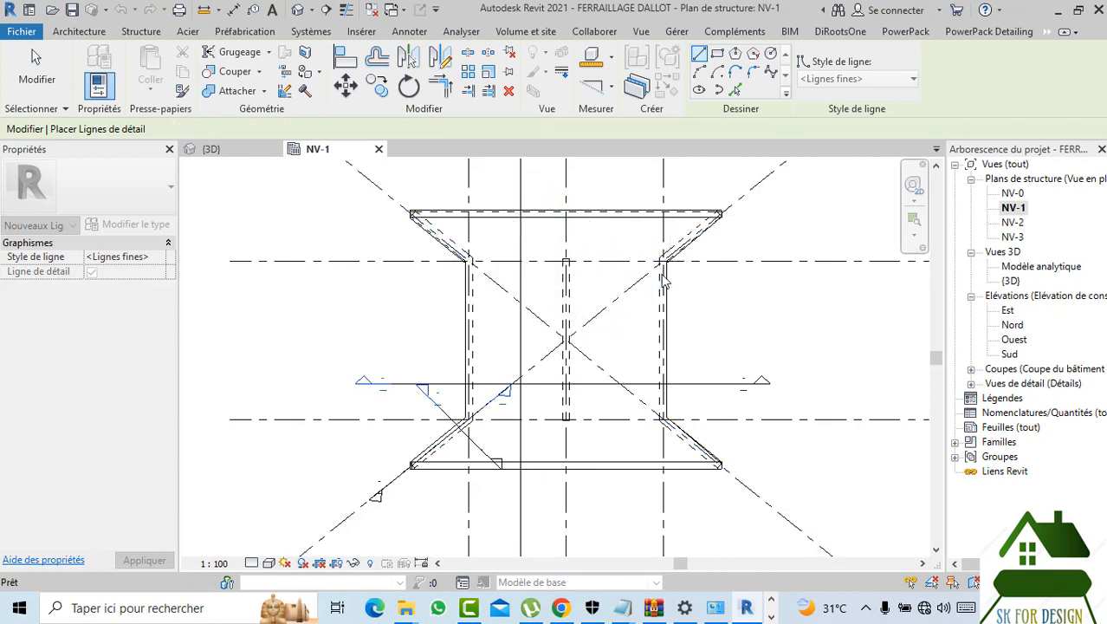
key("Escape")
left_click(855, 79)
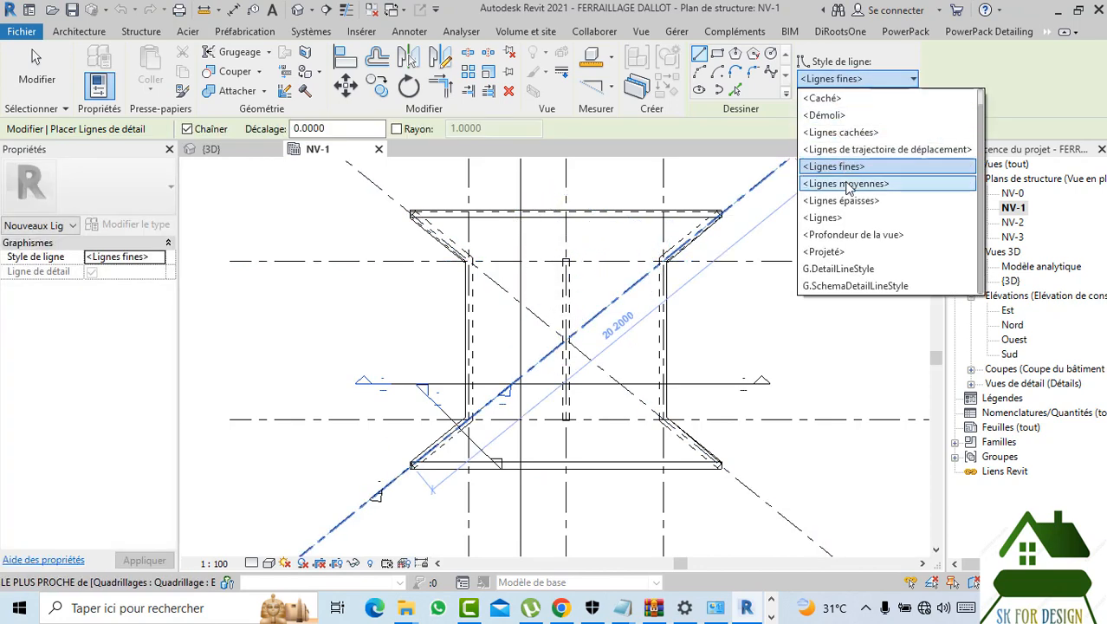
left_click(845, 183)
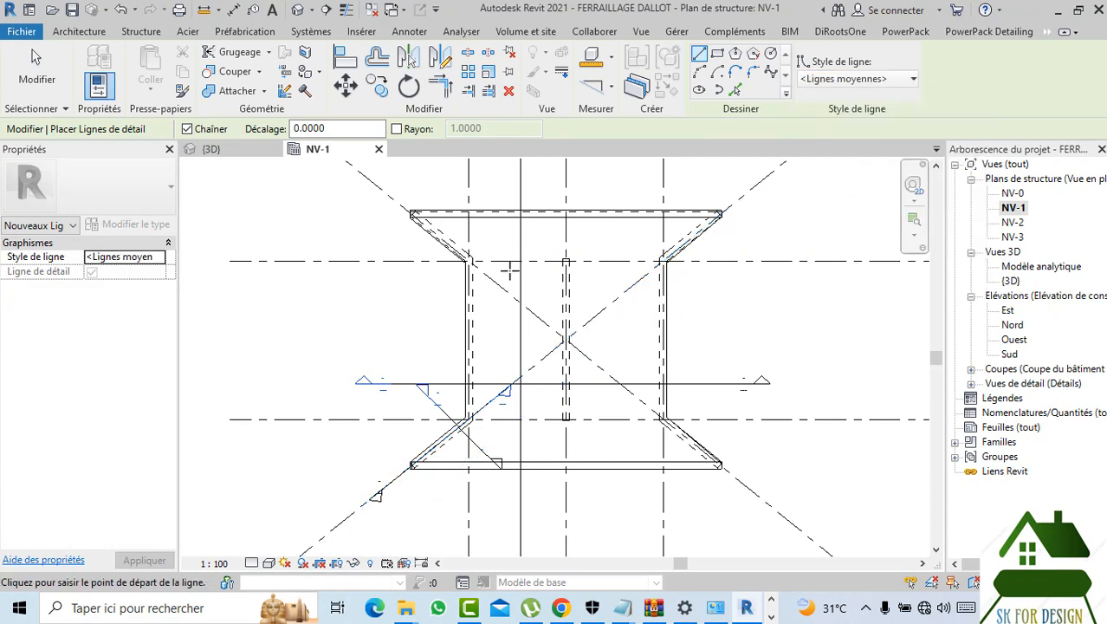
left_click(618, 218)
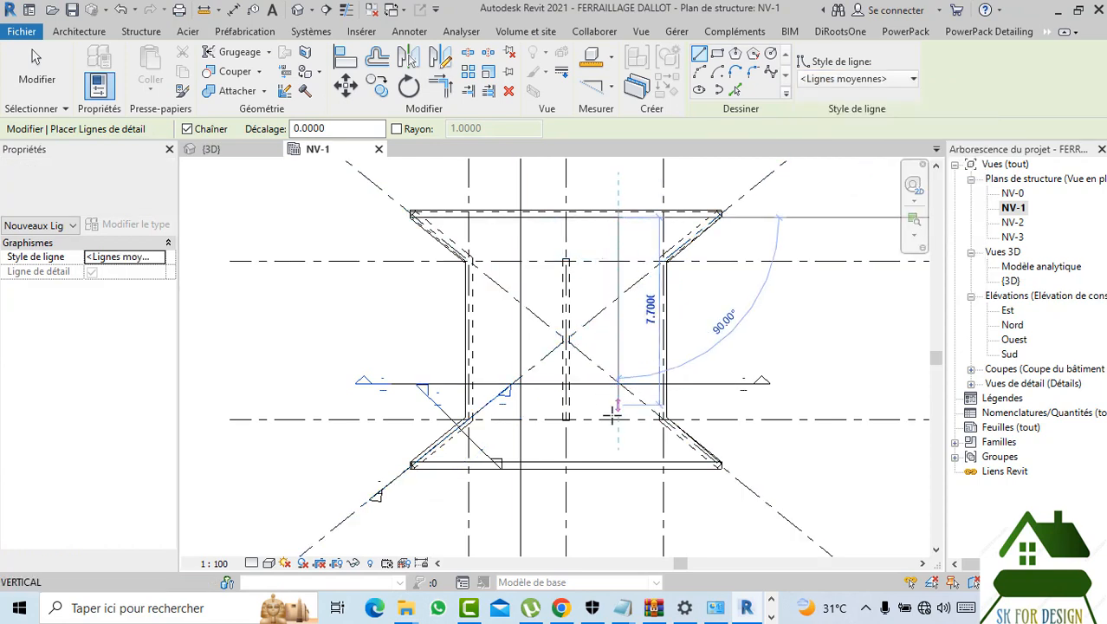
left_click(618, 450)
key("Escape")
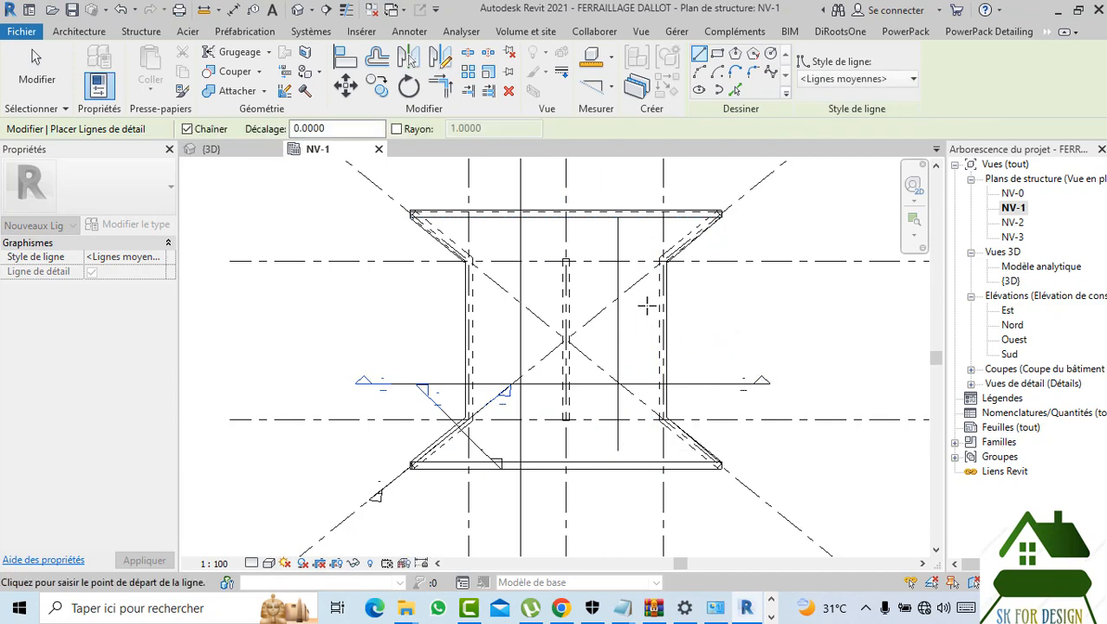
key("Escape")
- Change the line style of the vertical detail line between grids B and C to <Lignes épaisses>
left_click(617, 277)
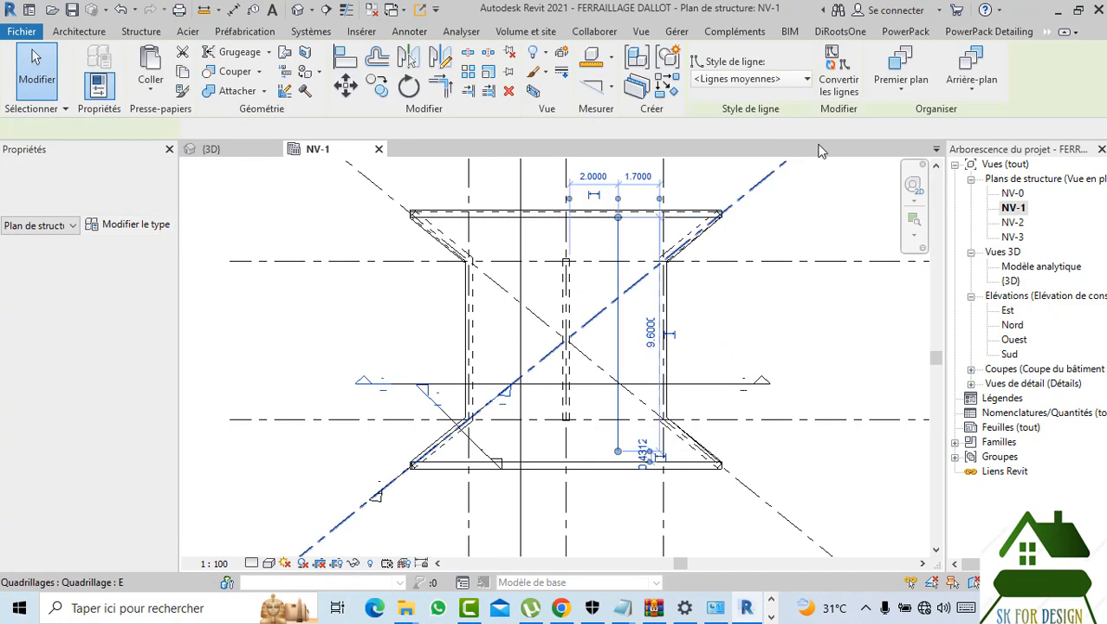
left_click(773, 79)
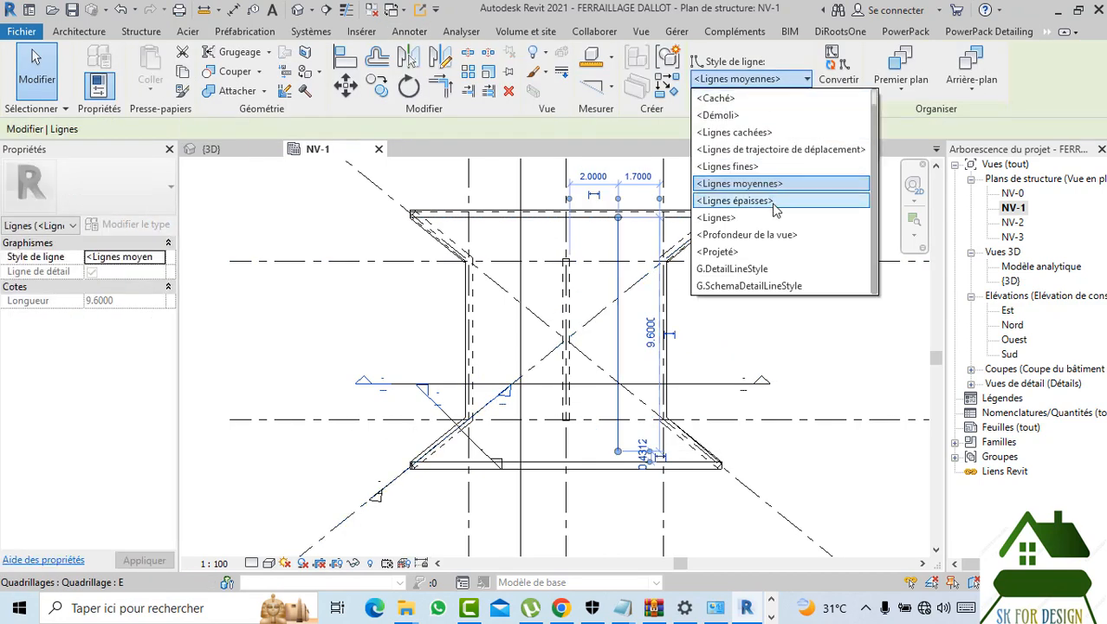
left_click(736, 198)
scroll(727, 340, "up", 2)
key("Escape")
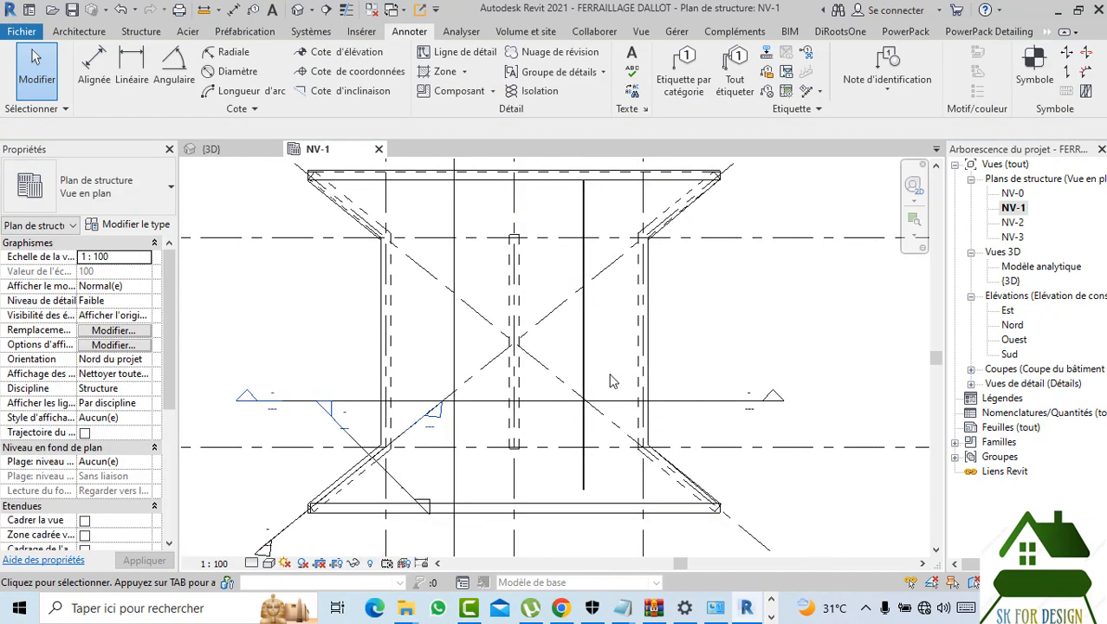
- Extend the thick detail line's lower end into the lower wall, for a length of about 10.18
left_click(584, 347)
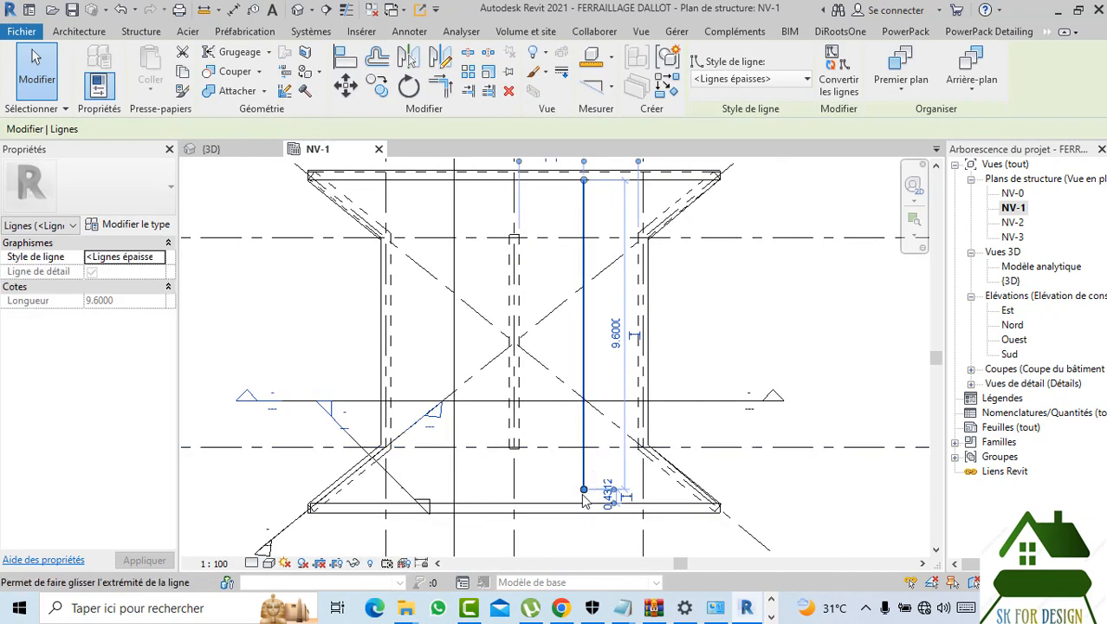
mouse_move(585, 499)
left_mouse_down()
mouse_move(598, 507)
mouse_move(583, 508)
left_mouse_up()
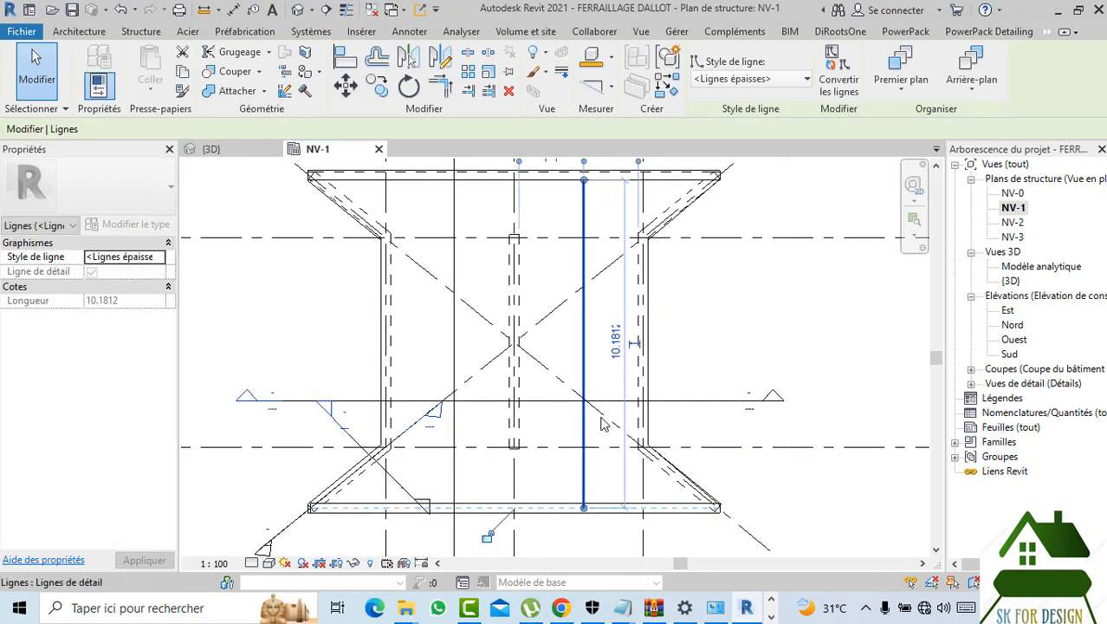
scroll(622, 383, "up", 1)
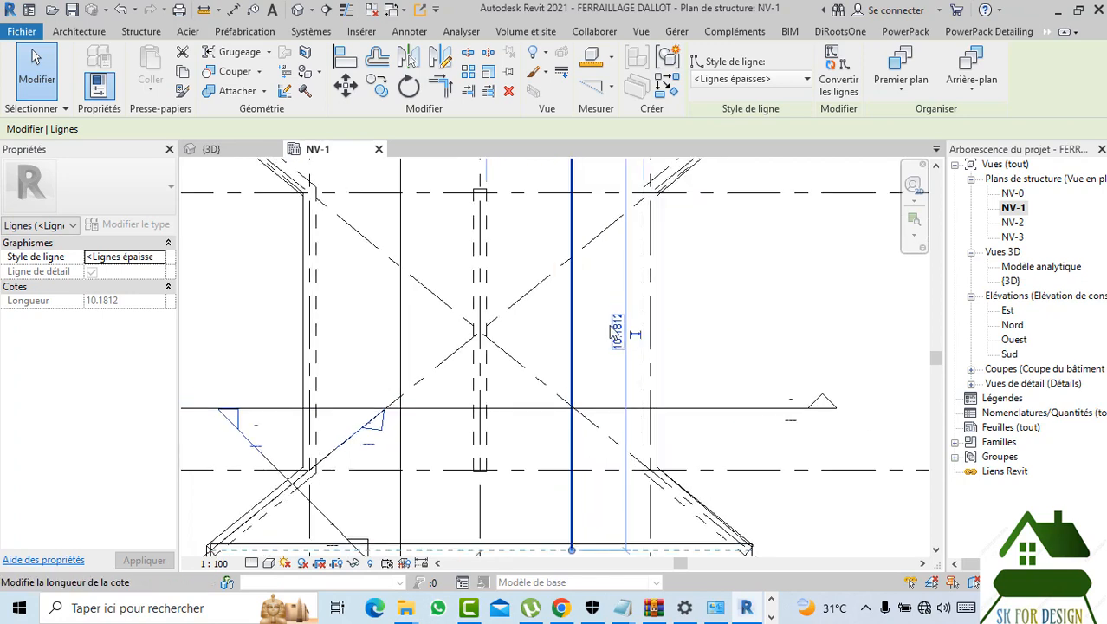
scroll(599, 357, "down", 2)
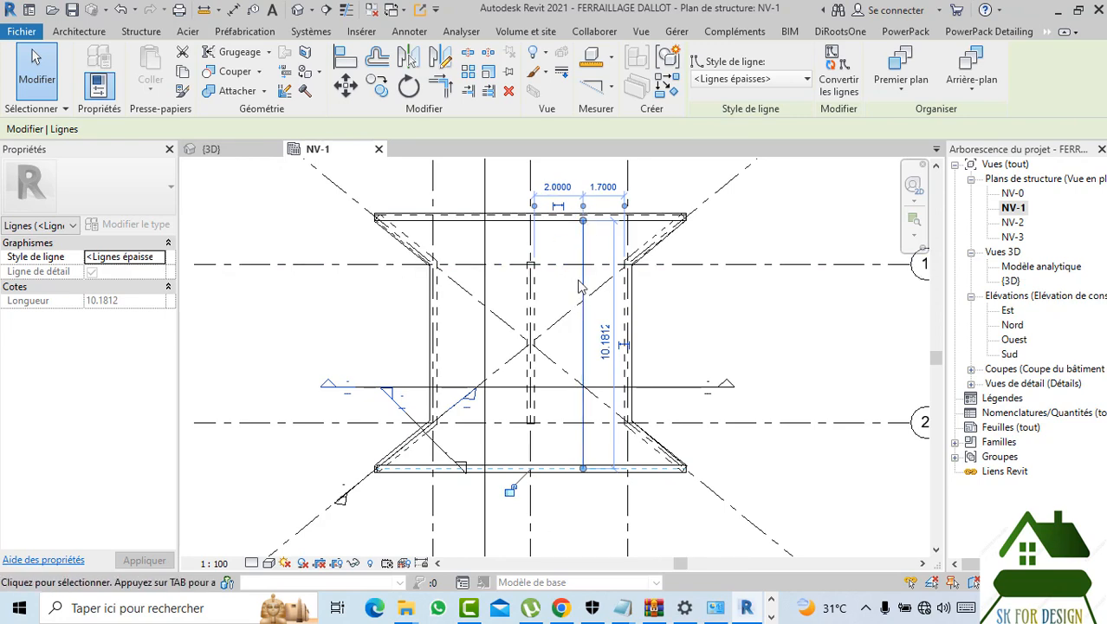
- Sketch a chained four-sided detail-line outline in <Lignes moyennes> around the bays between grids A and C, from the upper to the lower wall
left_click(421, 33)
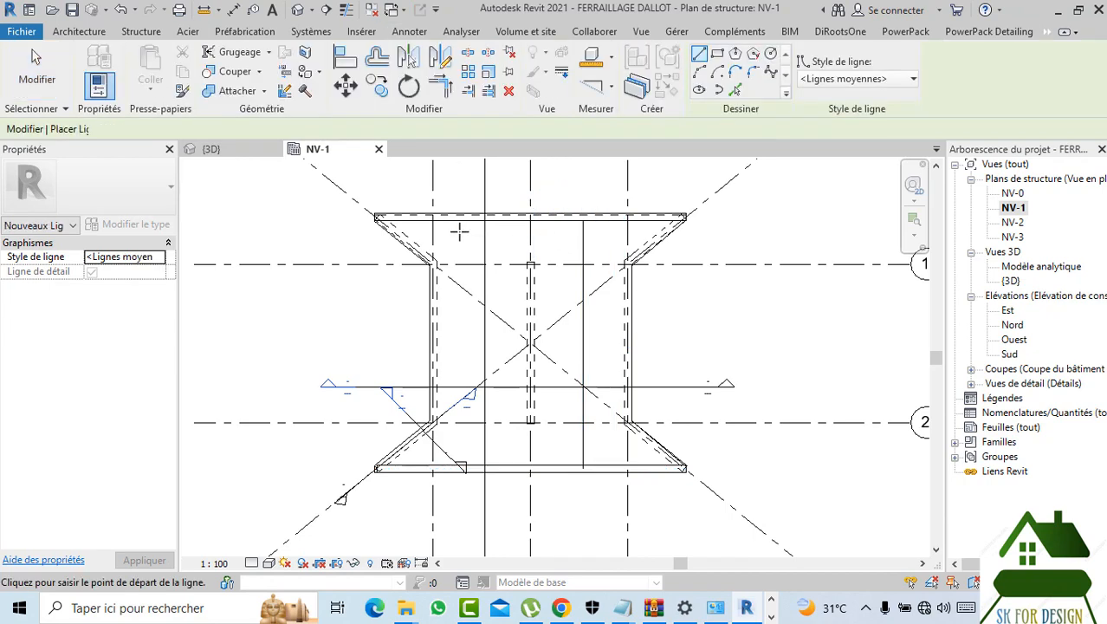
left_click(433, 217)
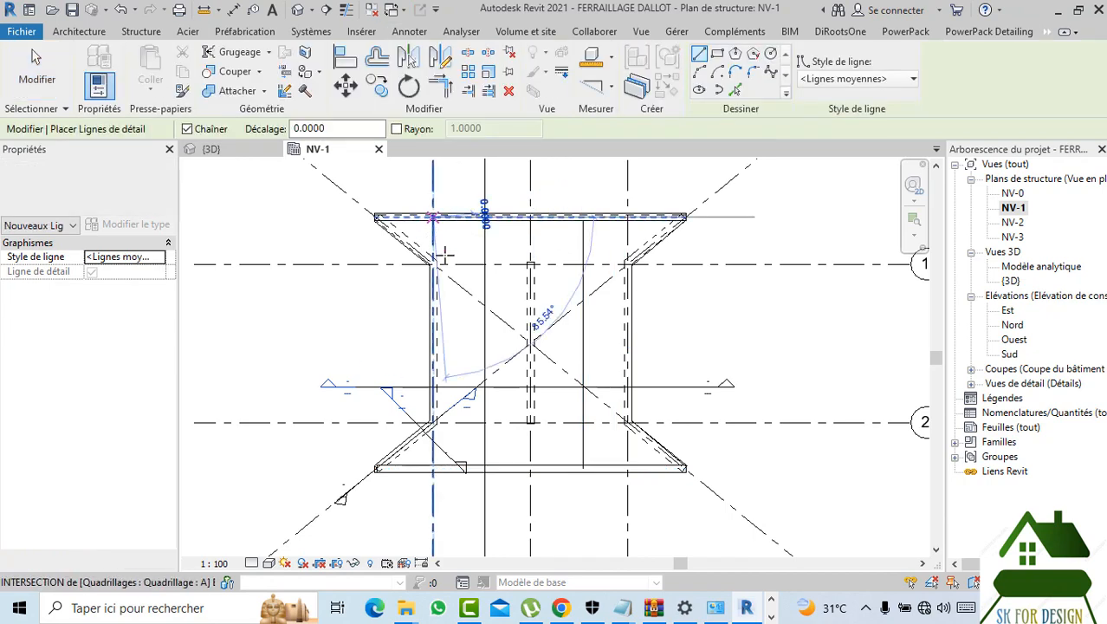
left_click(432, 469)
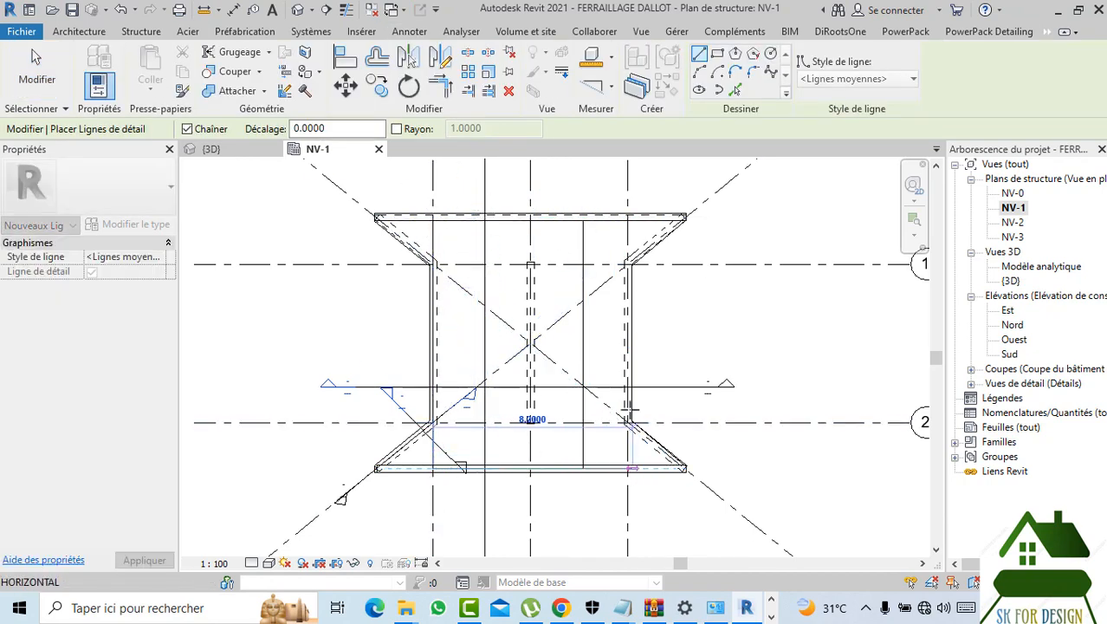
left_click(632, 469)
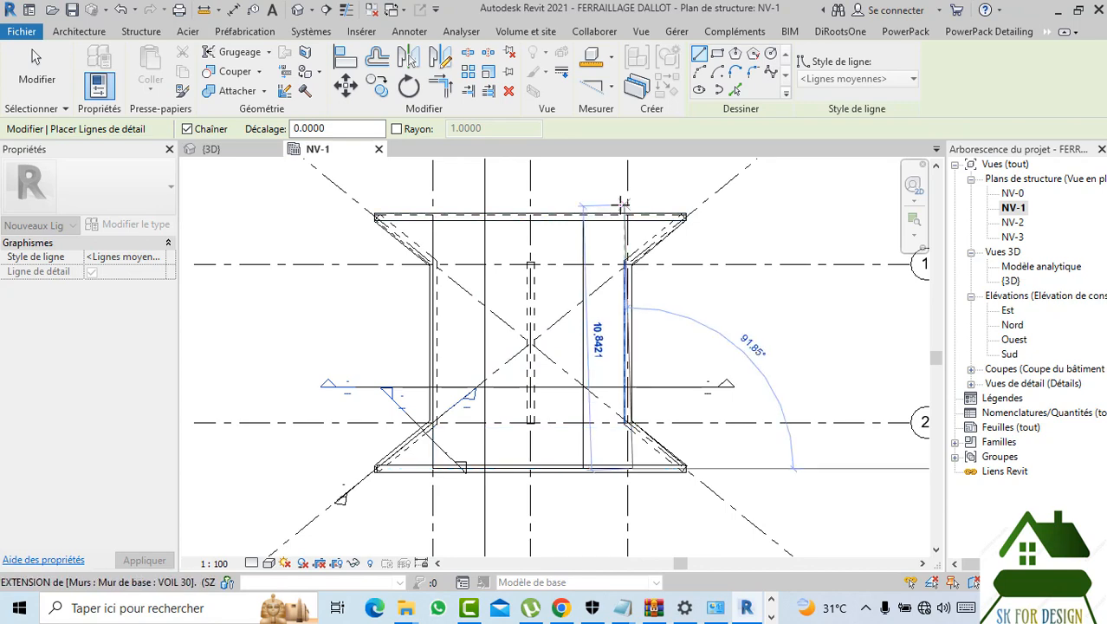
left_click(624, 204)
left_click(433, 210)
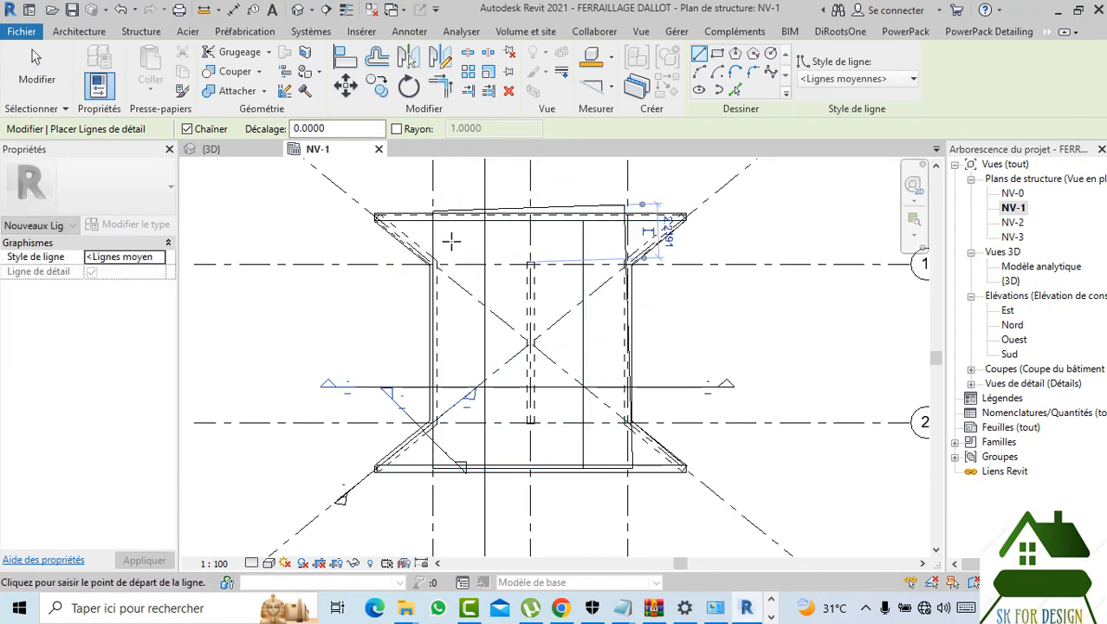
- Draw two short vertical detail lines from the upper wall toward the sloping wing wall near grid A
scroll(418, 233, "up", 3)
left_click(419, 218)
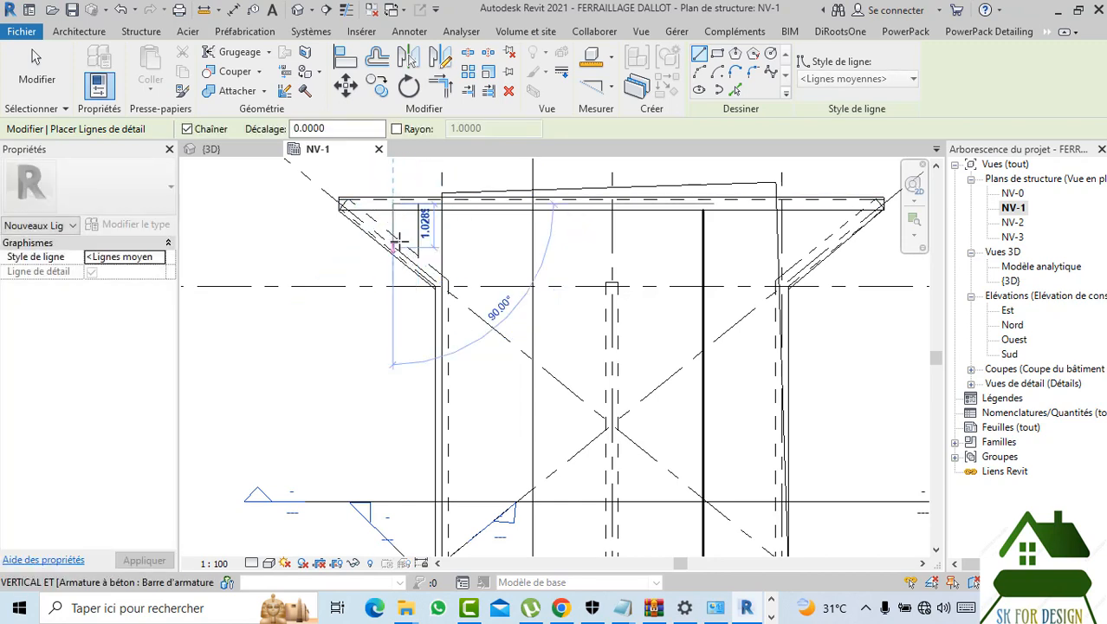
left_click(395, 238)
key("Escape")
scroll(418, 231, "up", 1)
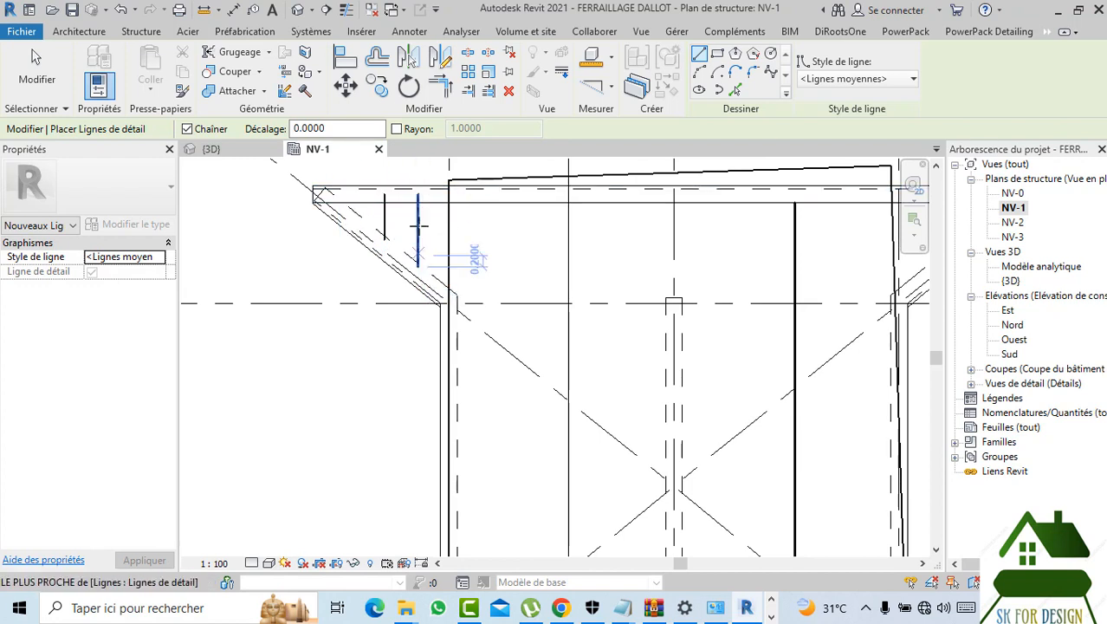
scroll(432, 243, "down", 2)
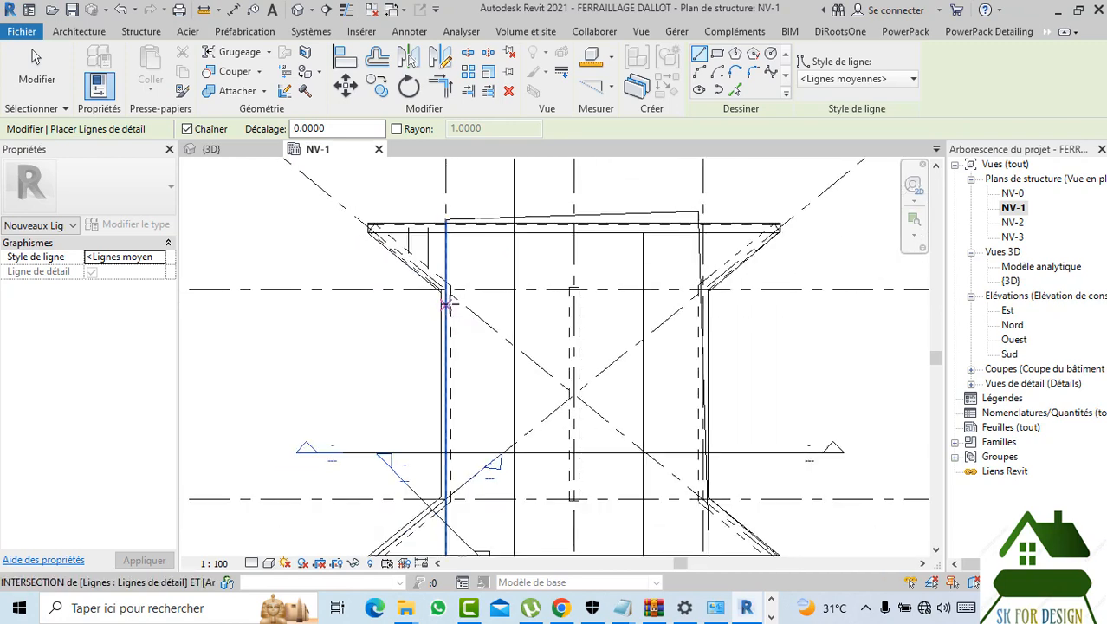
scroll(446, 305, "up", 2)
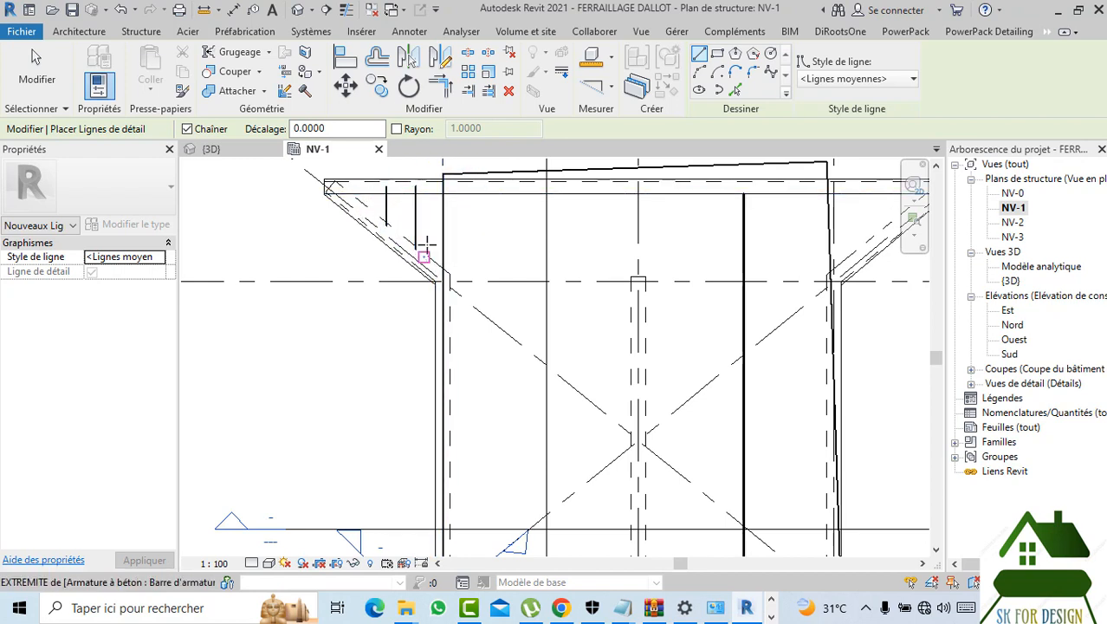
scroll(424, 260, "down", 2)
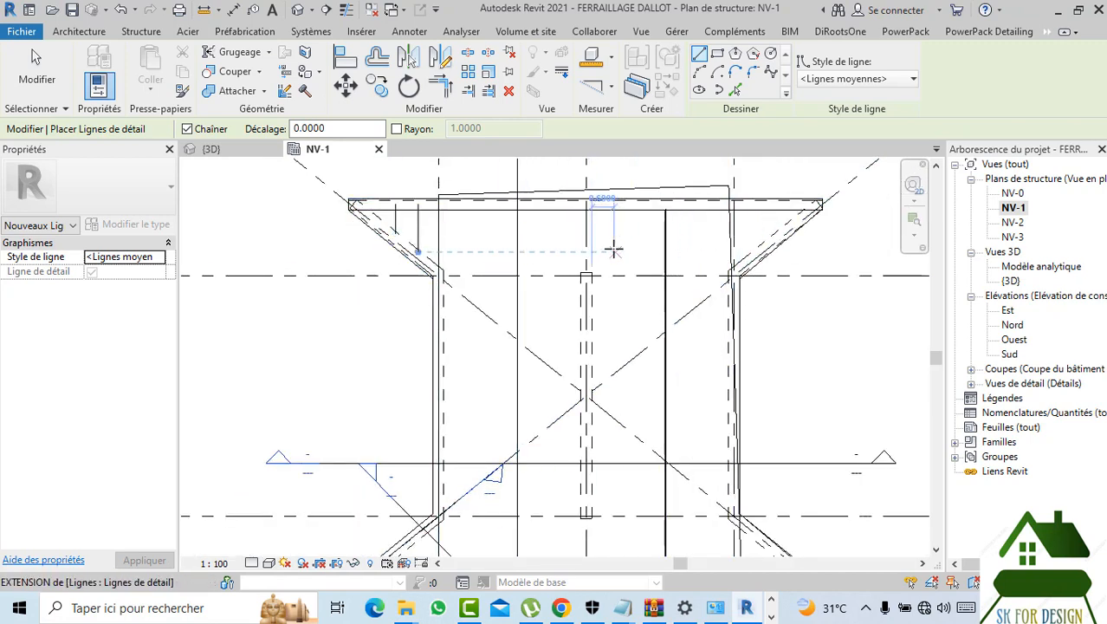
scroll(465, 227, "up", 1)
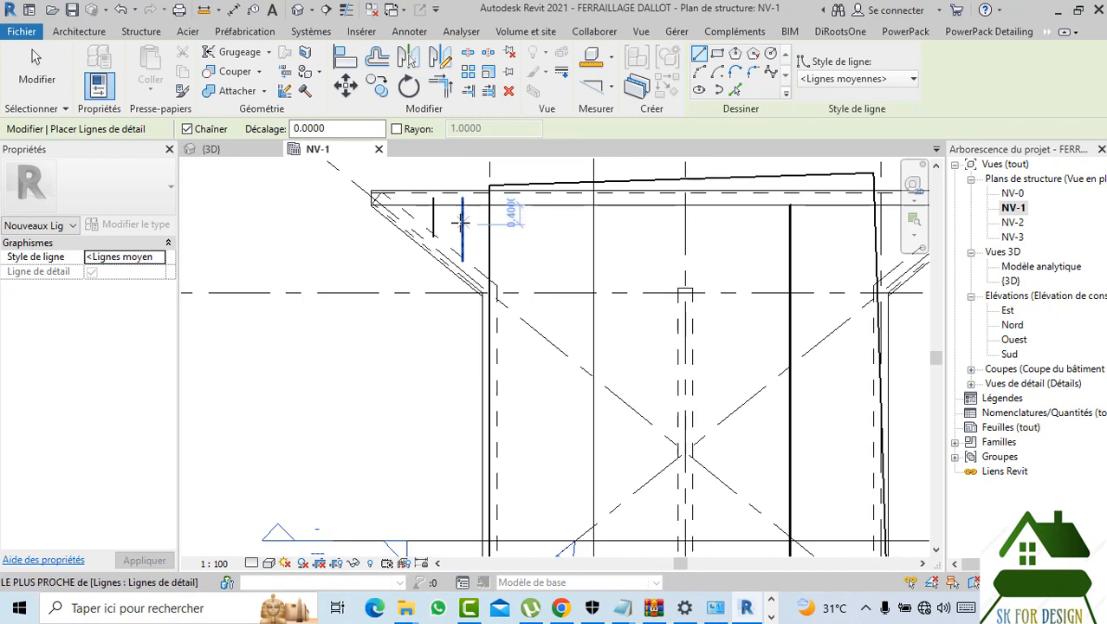
scroll(423, 235, "up", 2)
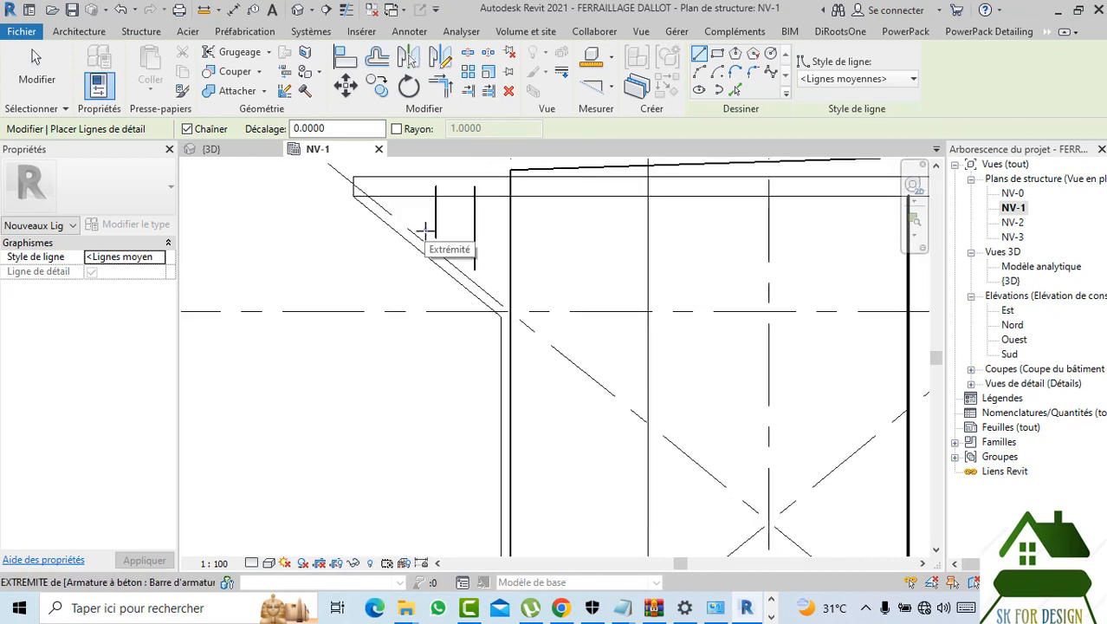
scroll(439, 235, "down", 2)
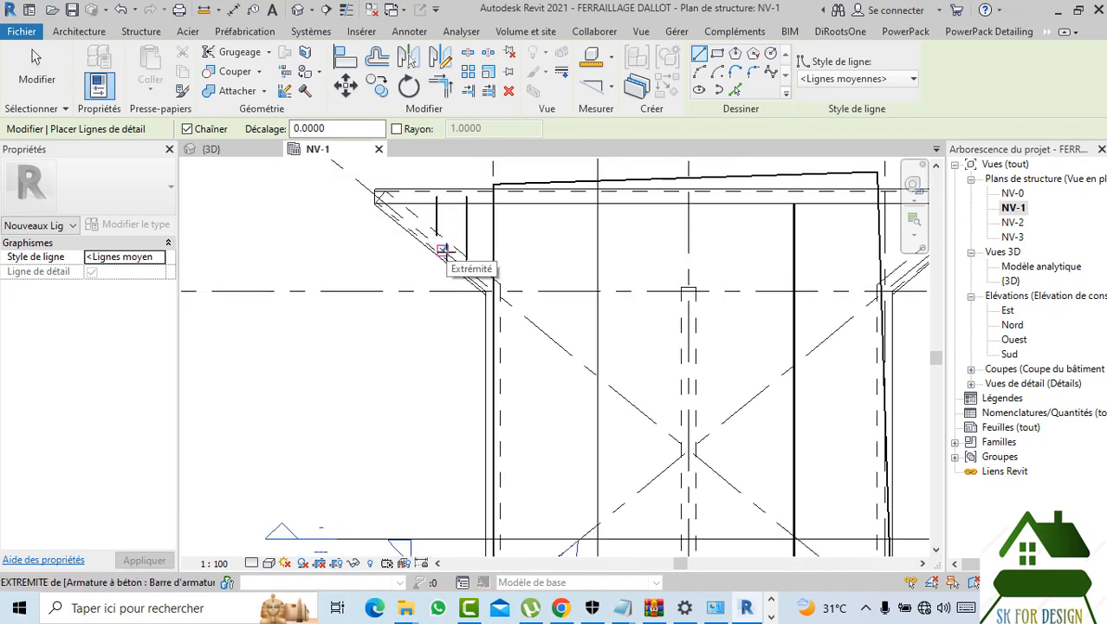
- Delete the outline's vertical detail line along grid A and the thick vertical detail line between grids B and C
scroll(445, 219, "down", 2)
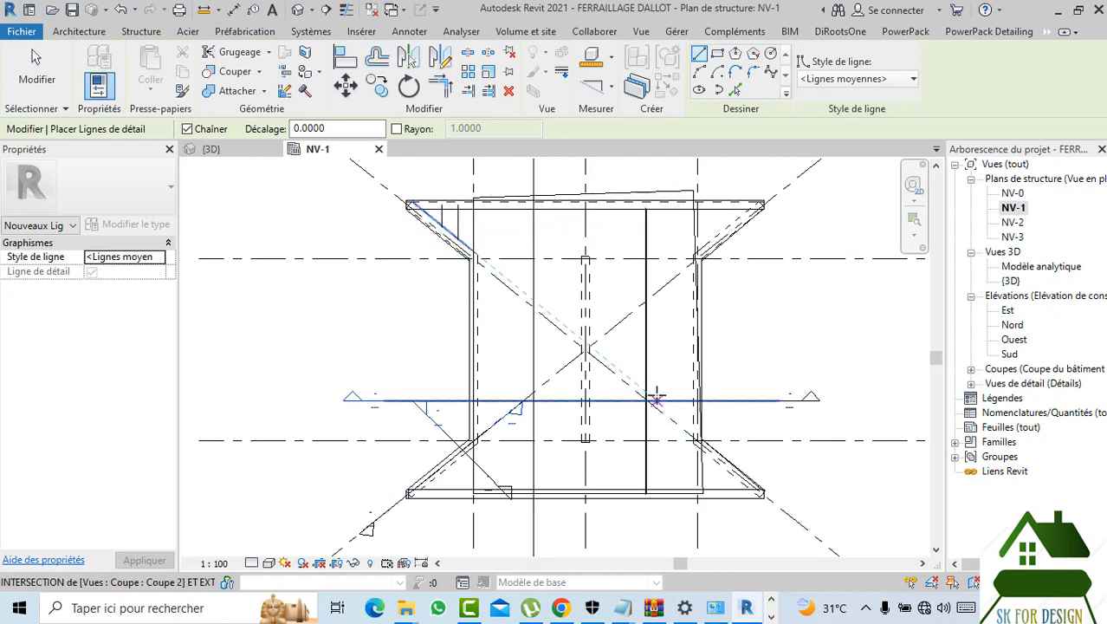
key("Escape")
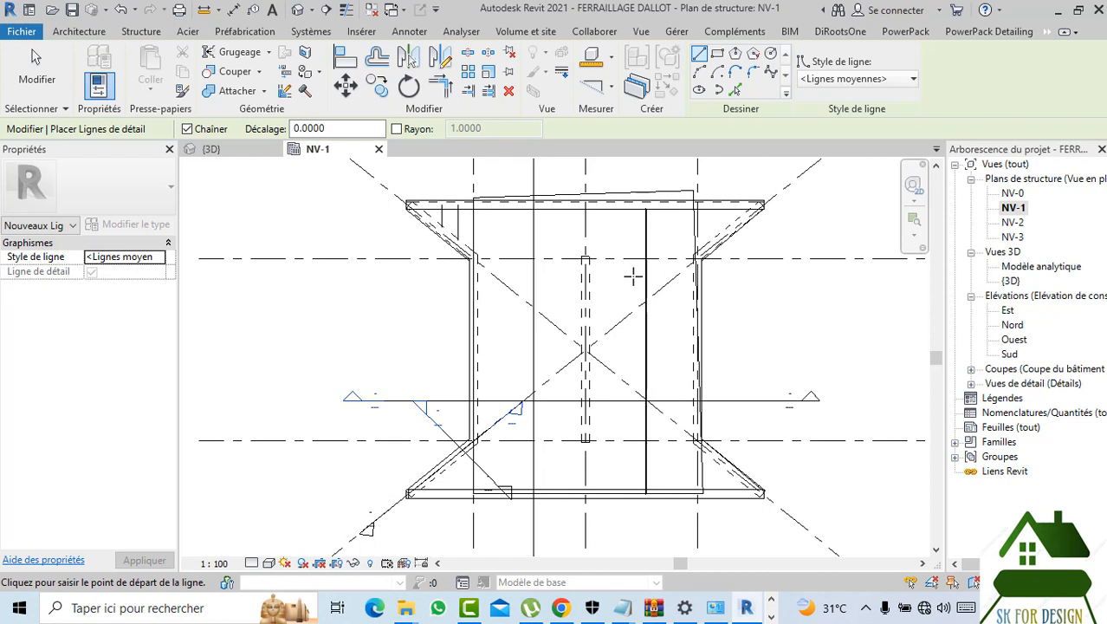
scroll(542, 247, "up", 2)
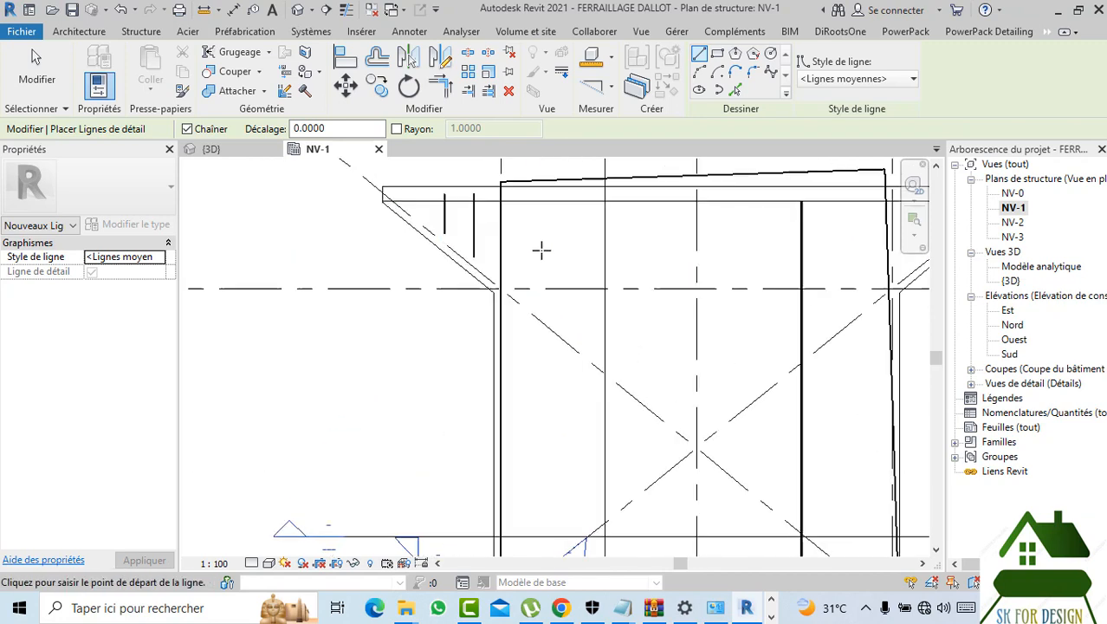
scroll(500, 222, "down", 2)
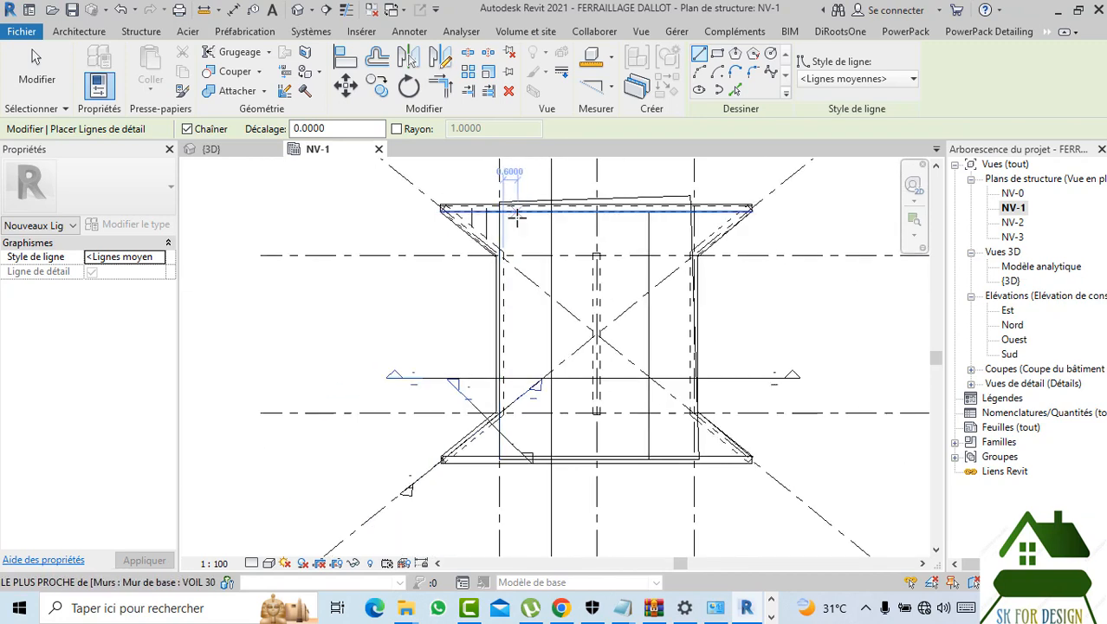
key("Escape")
left_click(500, 212)
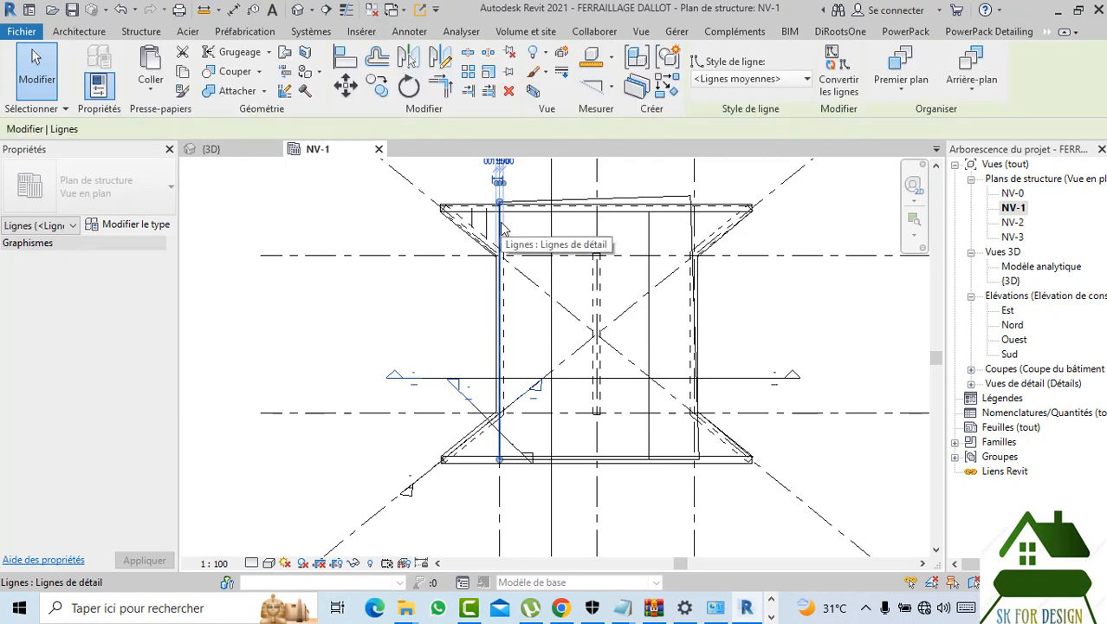
right_click(500, 208)
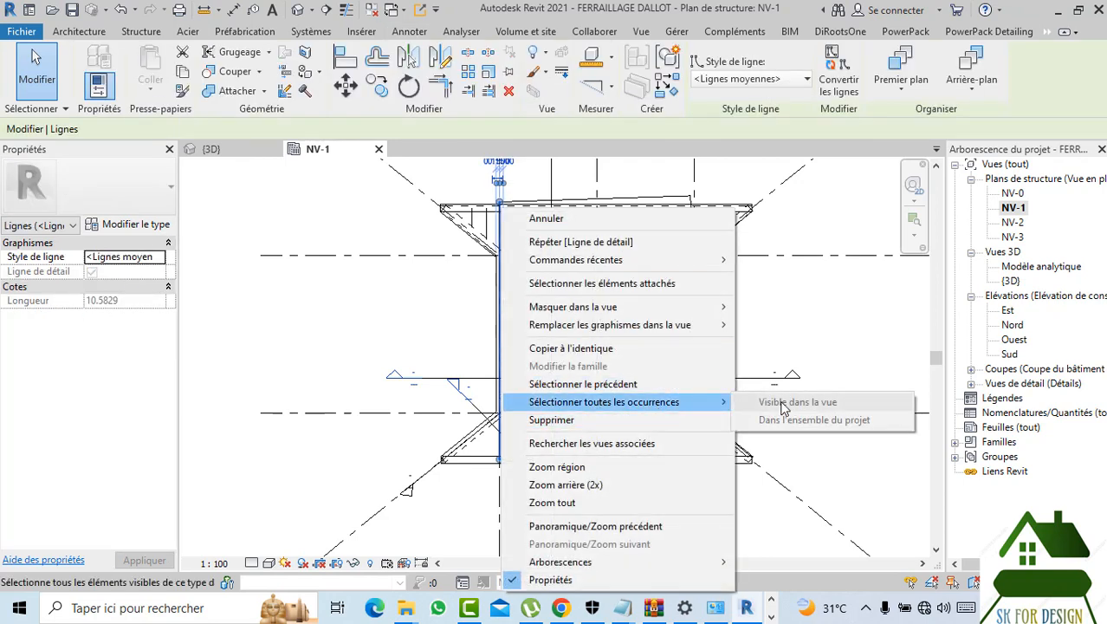
left_click(779, 331)
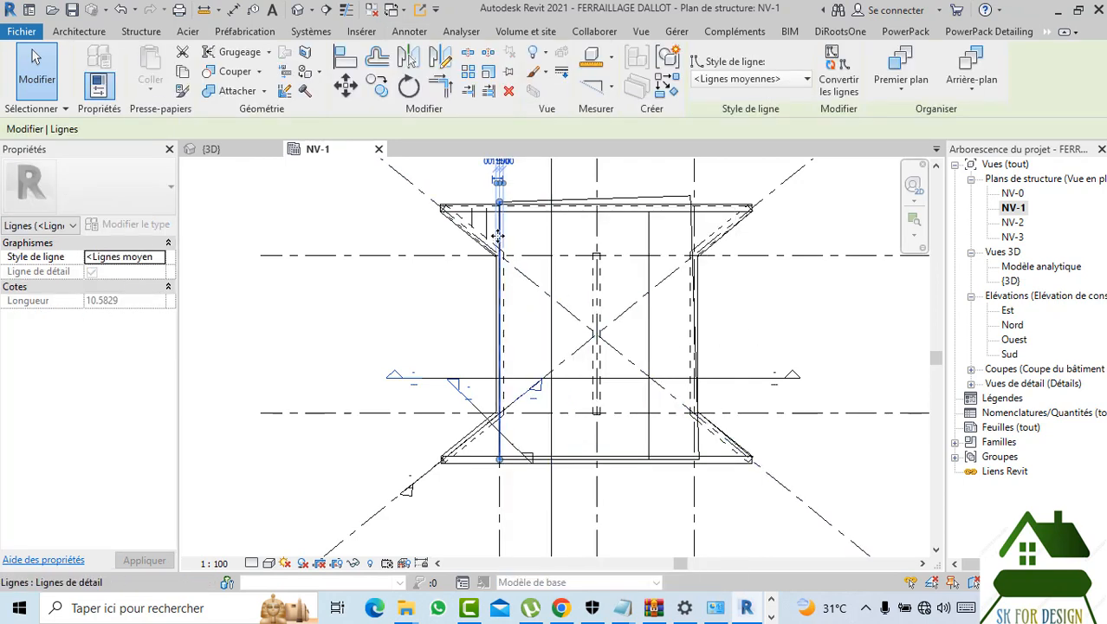
key("Escape")
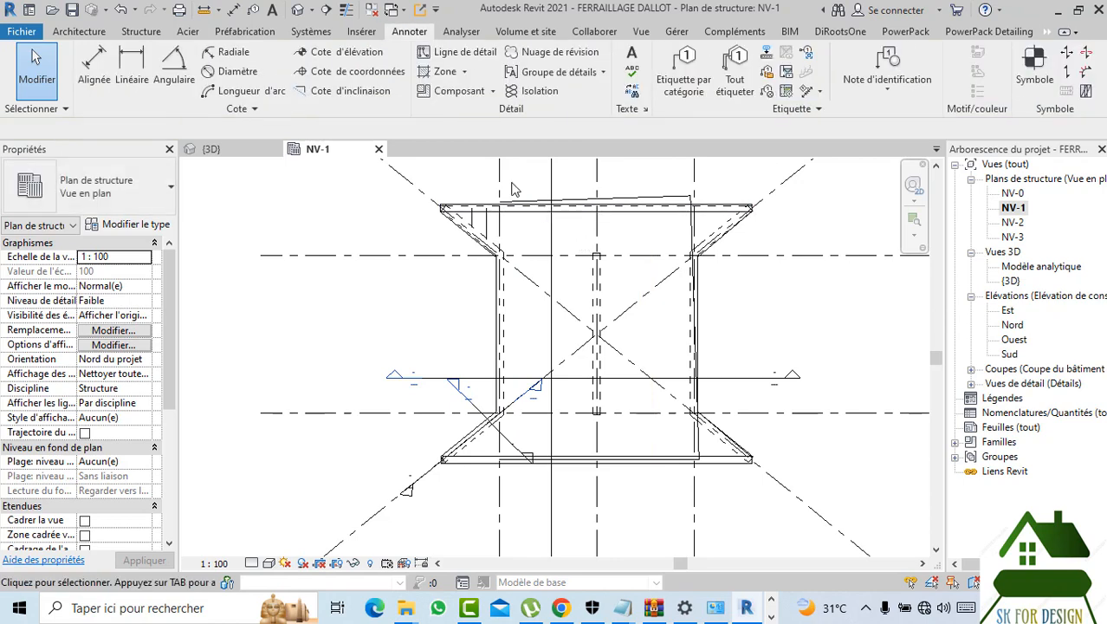
- Select the whole culvert, filter the selection to Lignes (<Lignes moyennes>) only, and delete those remaining detail lines
scroll(580, 433, "up", 2)
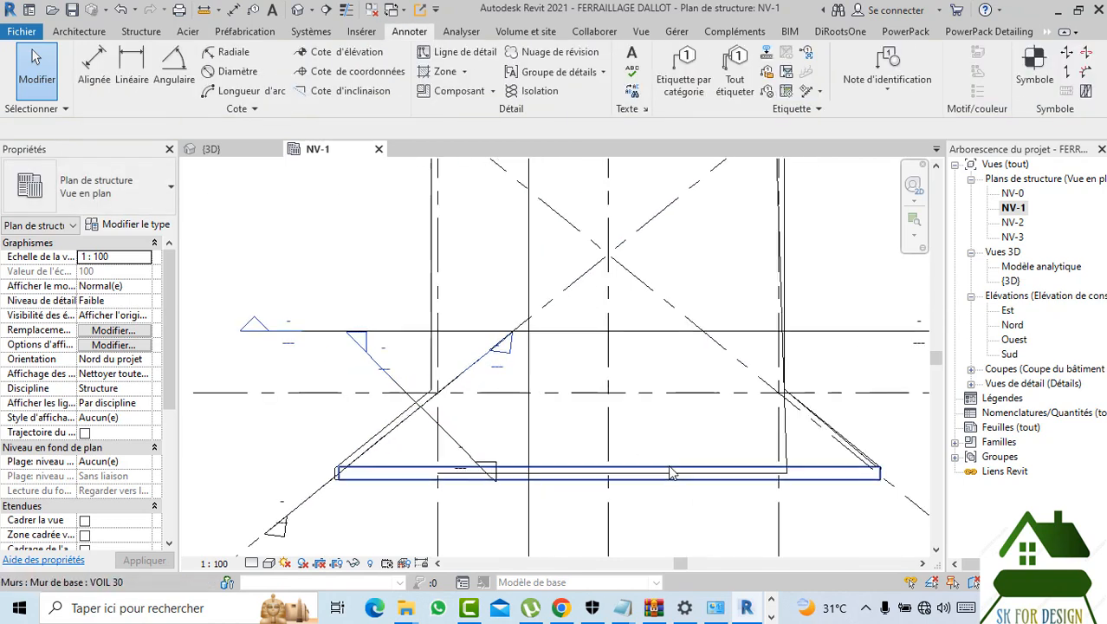
scroll(670, 468, "down", 1)
middle_click_drag(643, 391, 635, 514)
scroll(556, 306, "down", 1)
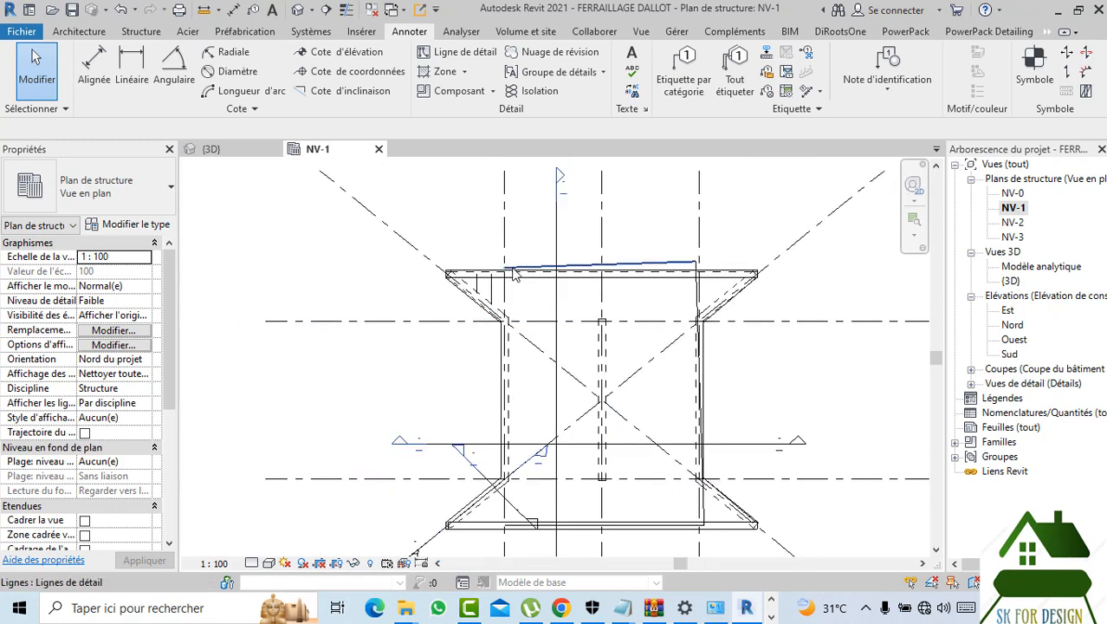
scroll(514, 274, "down", 2)
left_click_drag(448, 181, 537, 461)
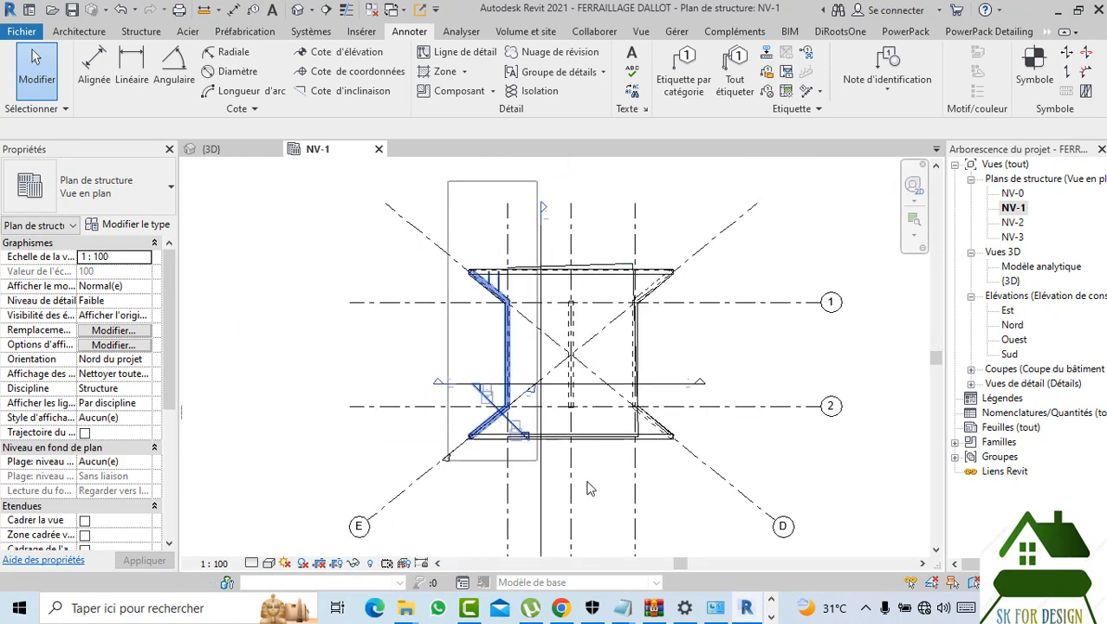
left_click_drag(587, 487, 741, 568)
left_click(709, 69)
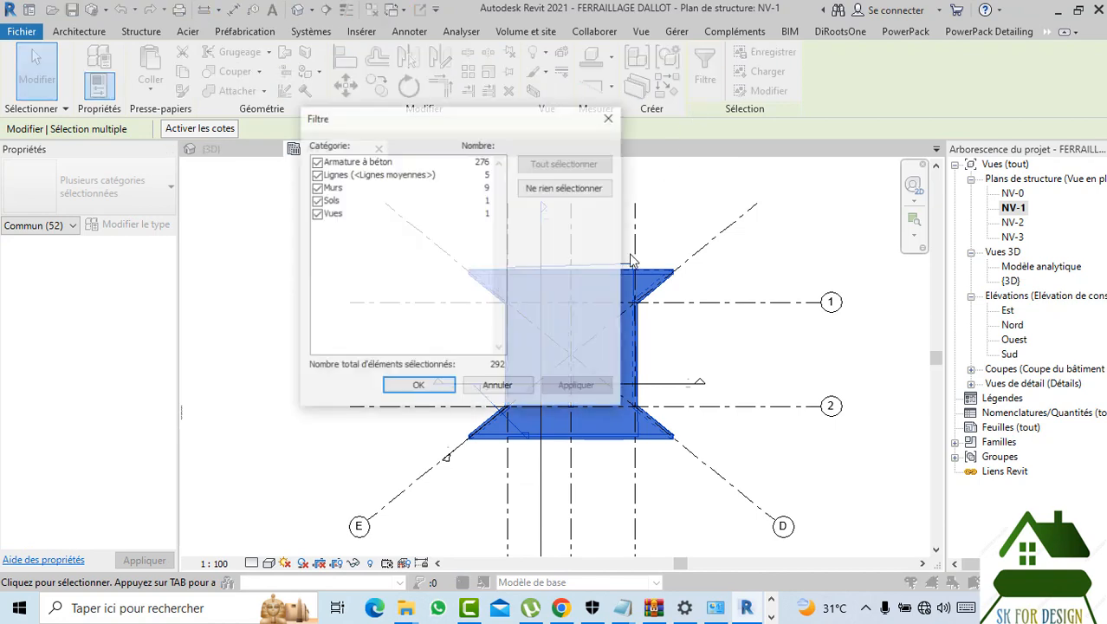
left_click(565, 187)
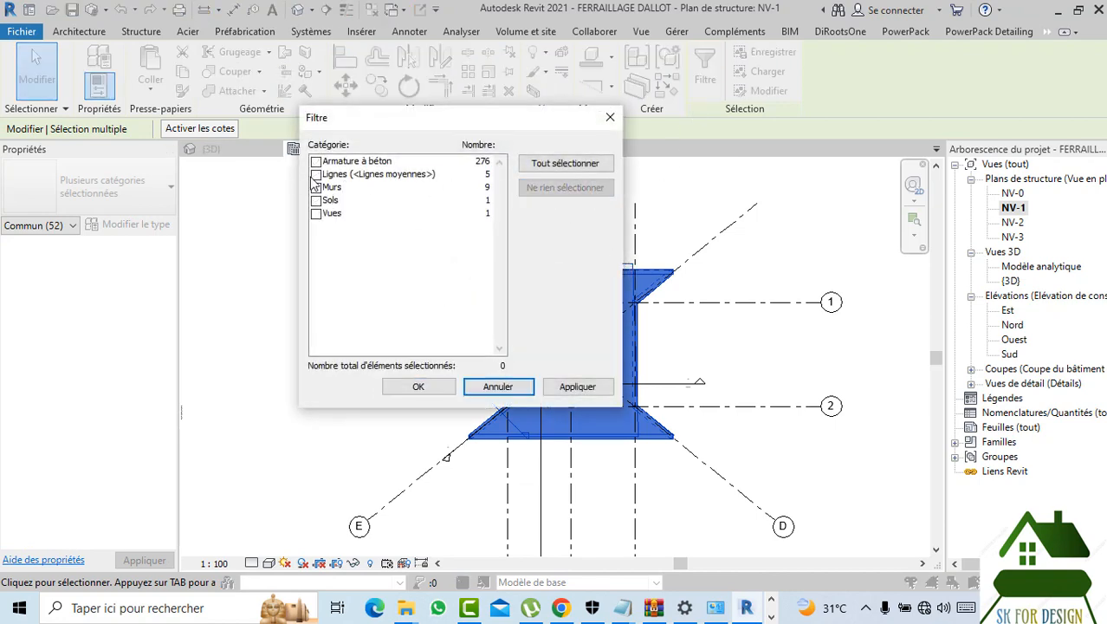
left_click(316, 174)
left_click(418, 389)
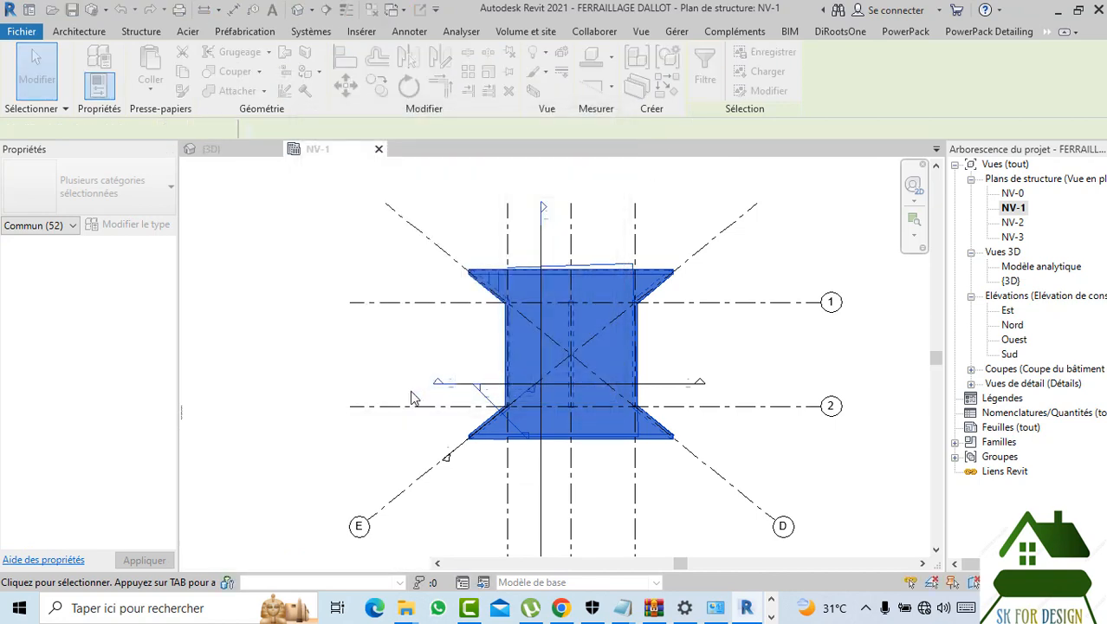
key("Delete")
- Open the Coupe 2 section view from its horizontal section line on the NV-1 plan
scroll(572, 370, "up", 2)
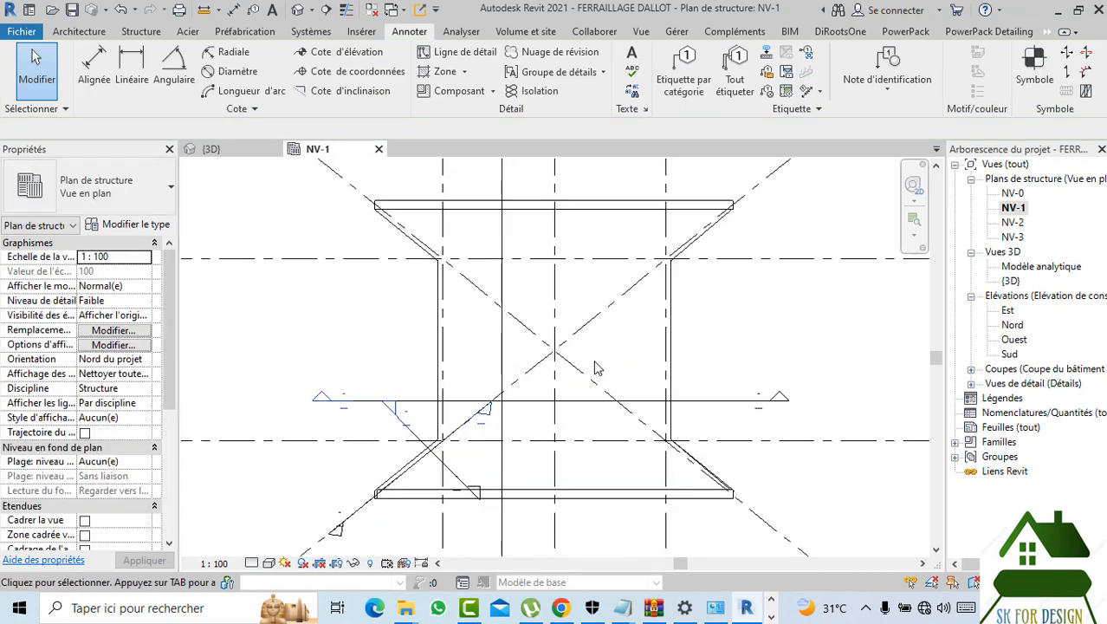
double_click(330, 400)
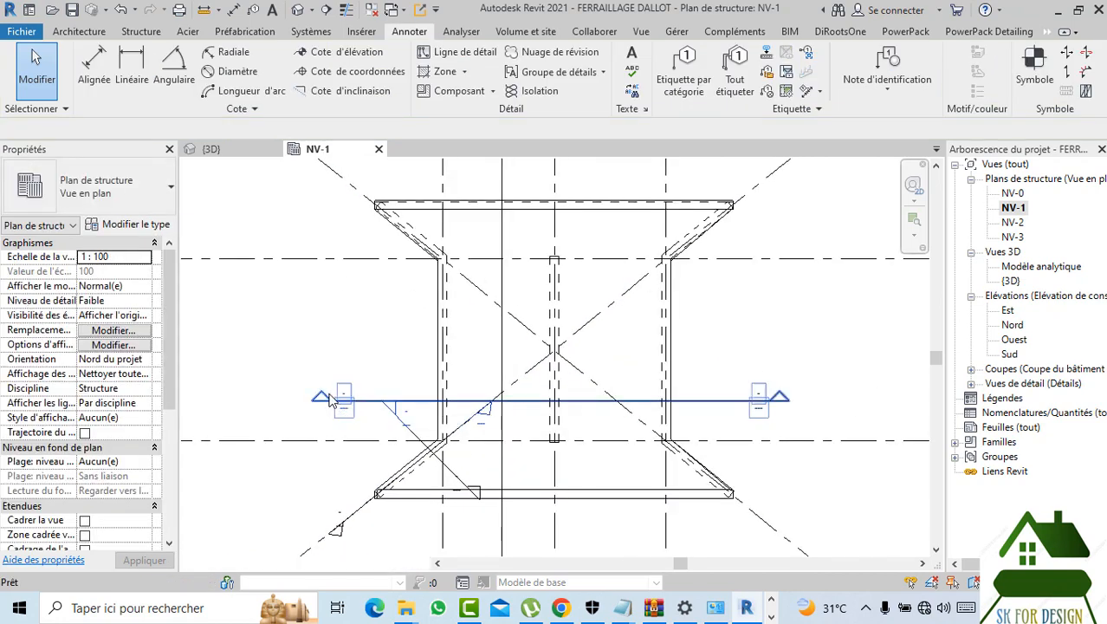
scroll(499, 450, "up", 2)
scroll(498, 451, "up", 1)
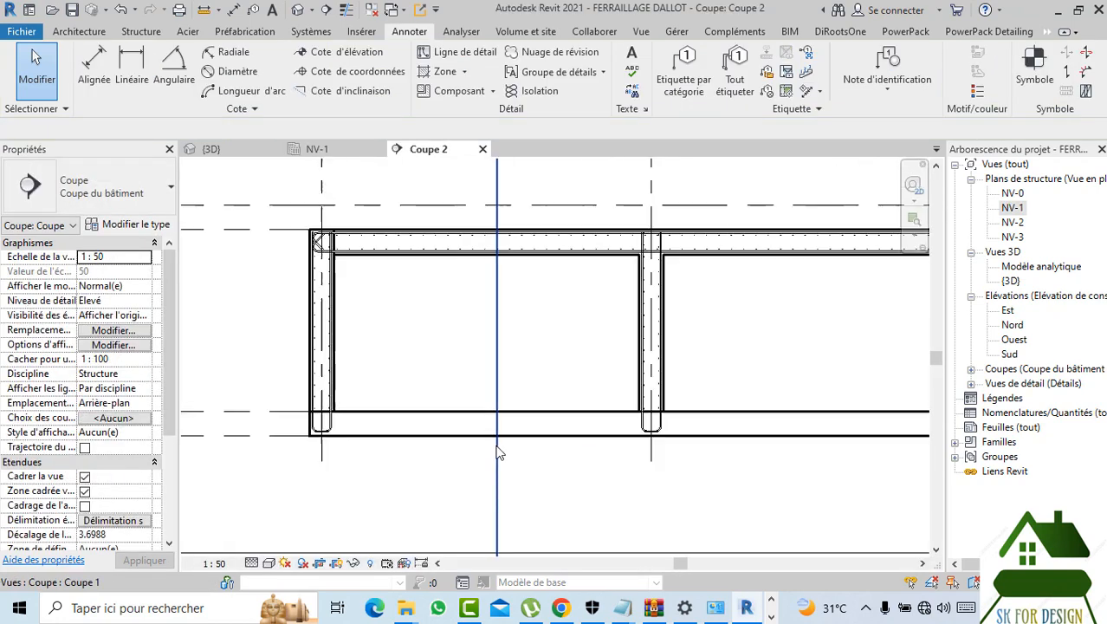
scroll(498, 451, "down", 2)
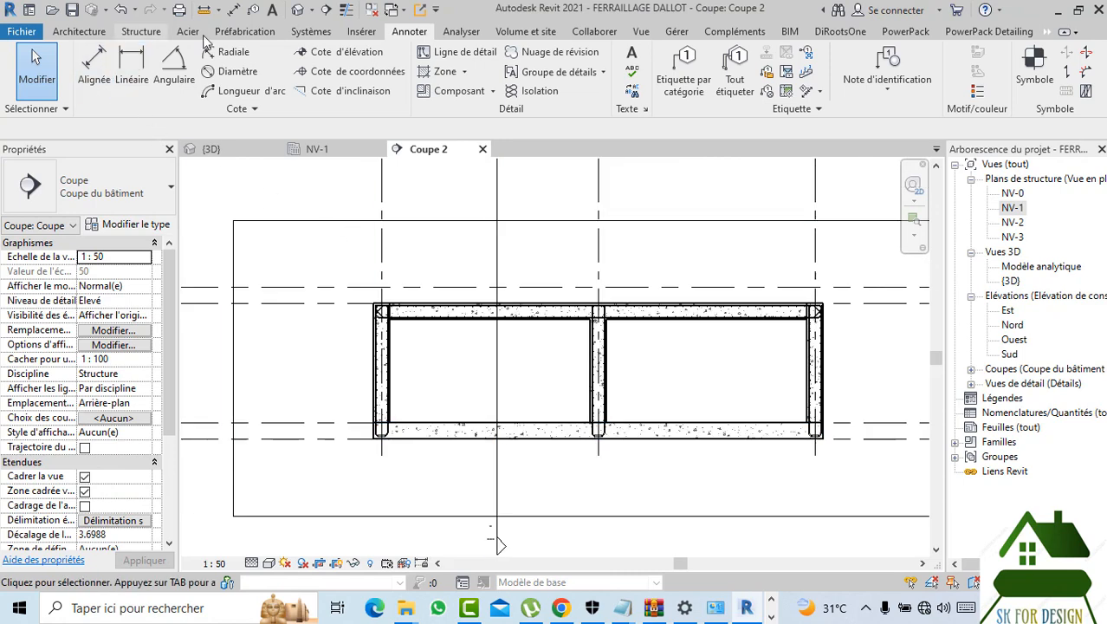
- Start placing structural rebar with bar type HA16 (Fe400) 2 and straight shape 00
left_click(127, 35)
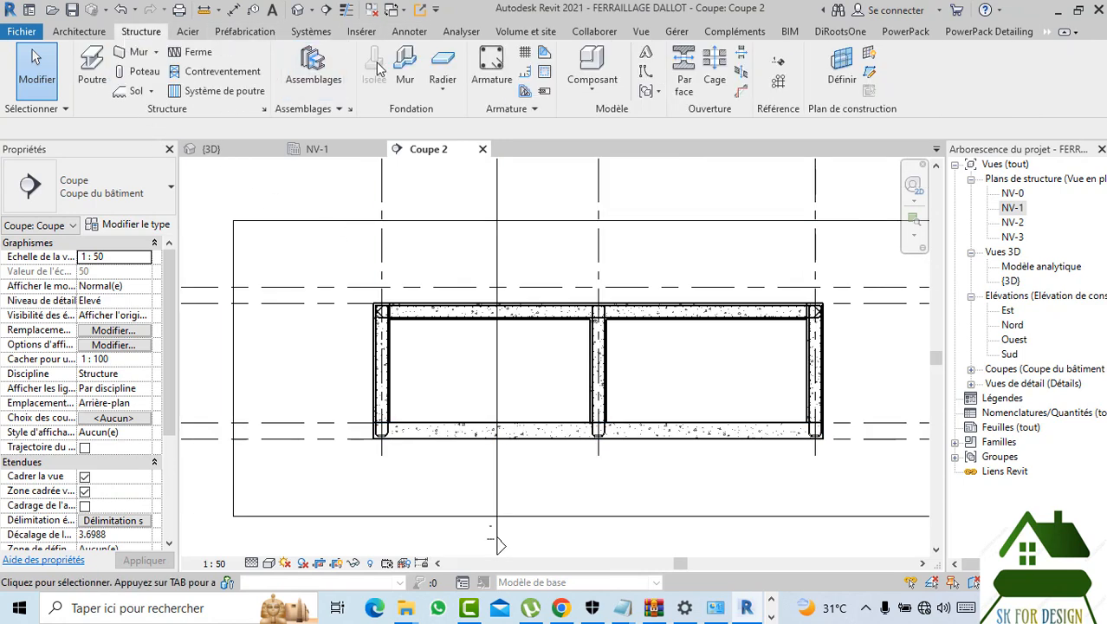
left_click(491, 65)
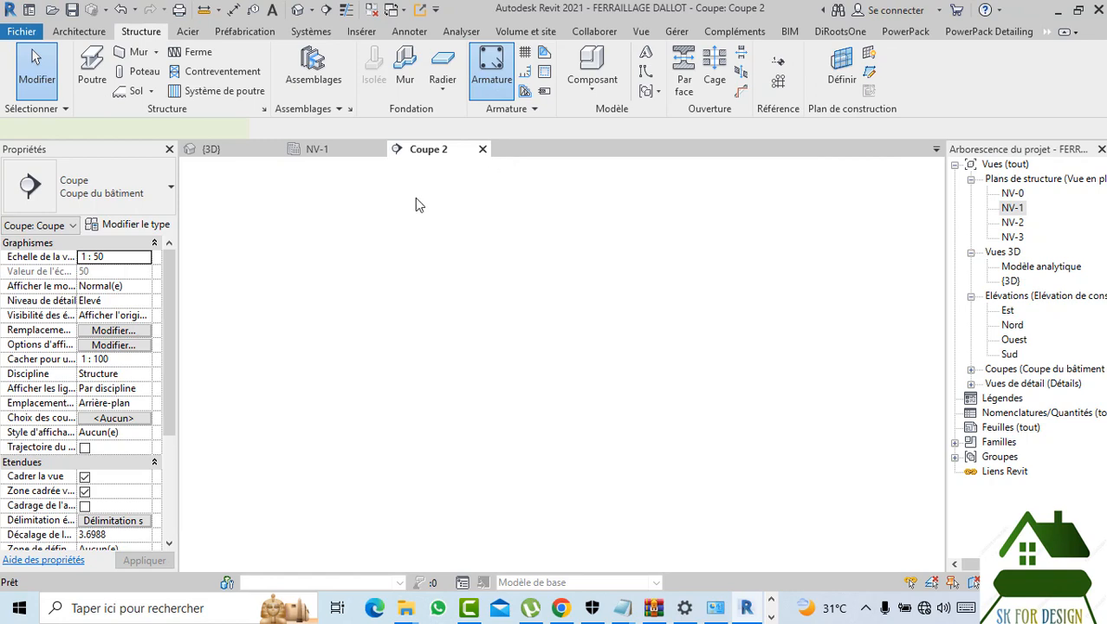
left_click(136, 189)
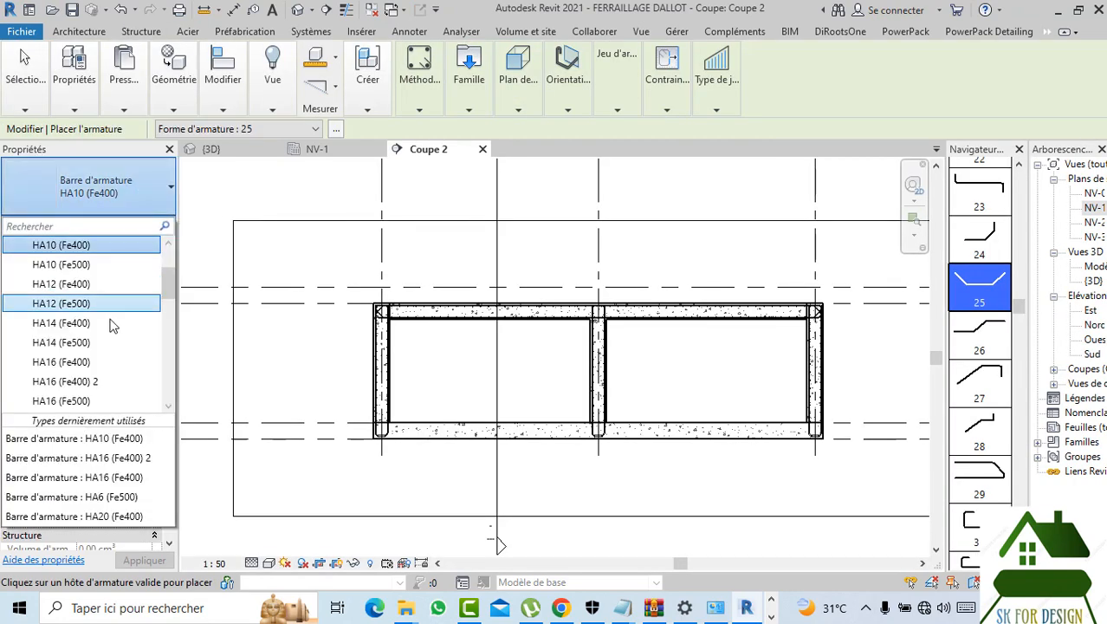
left_click(65, 381)
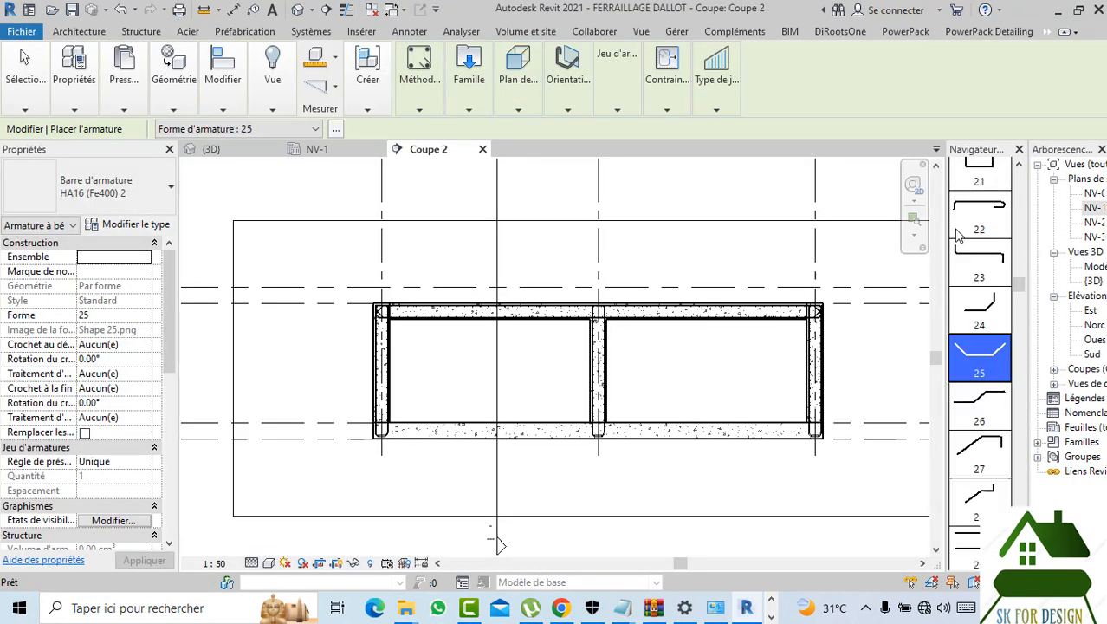
scroll(1009, 208, "up", 2)
scroll(1000, 224, "up", 5)
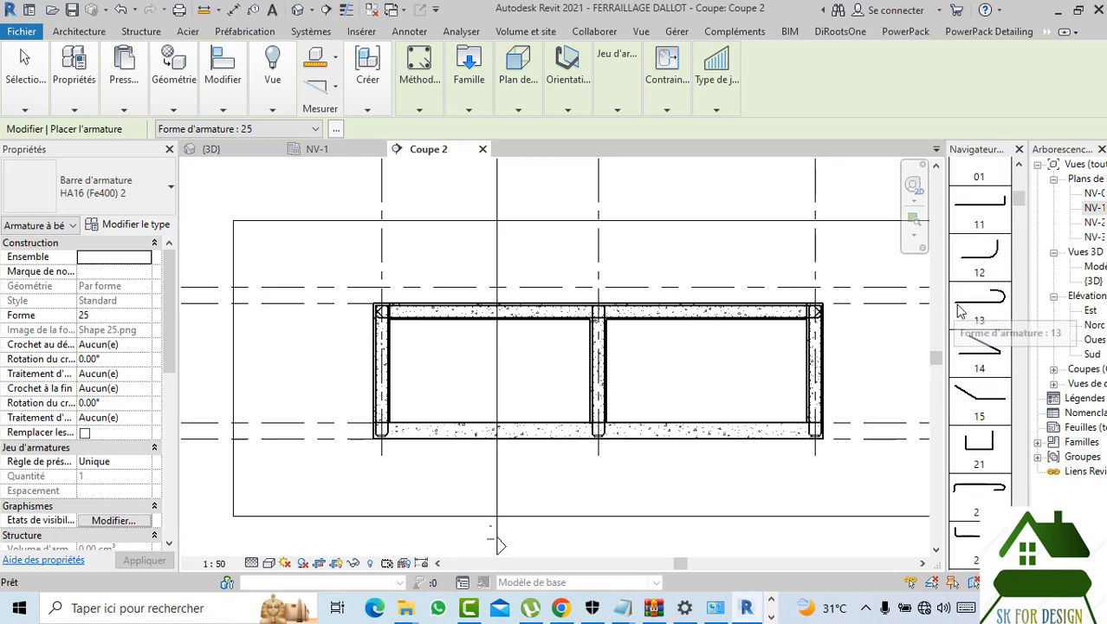
scroll(962, 225, "up", 2)
left_click(984, 191)
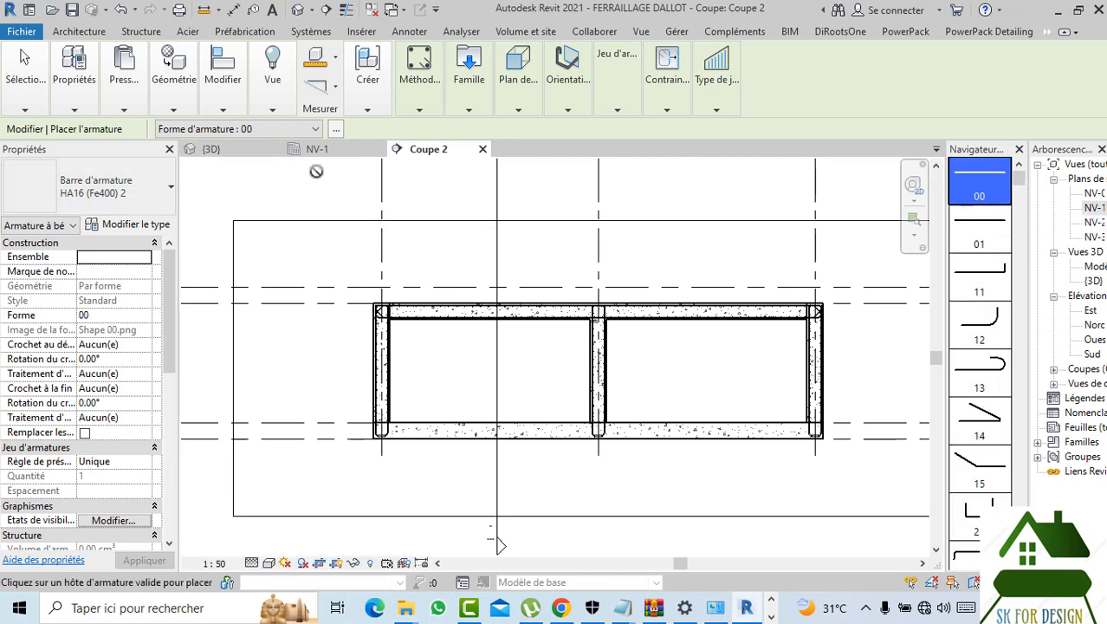
- Set the rebar placement plane to Référence d'enrobage distant
scroll(468, 424, "up", 4)
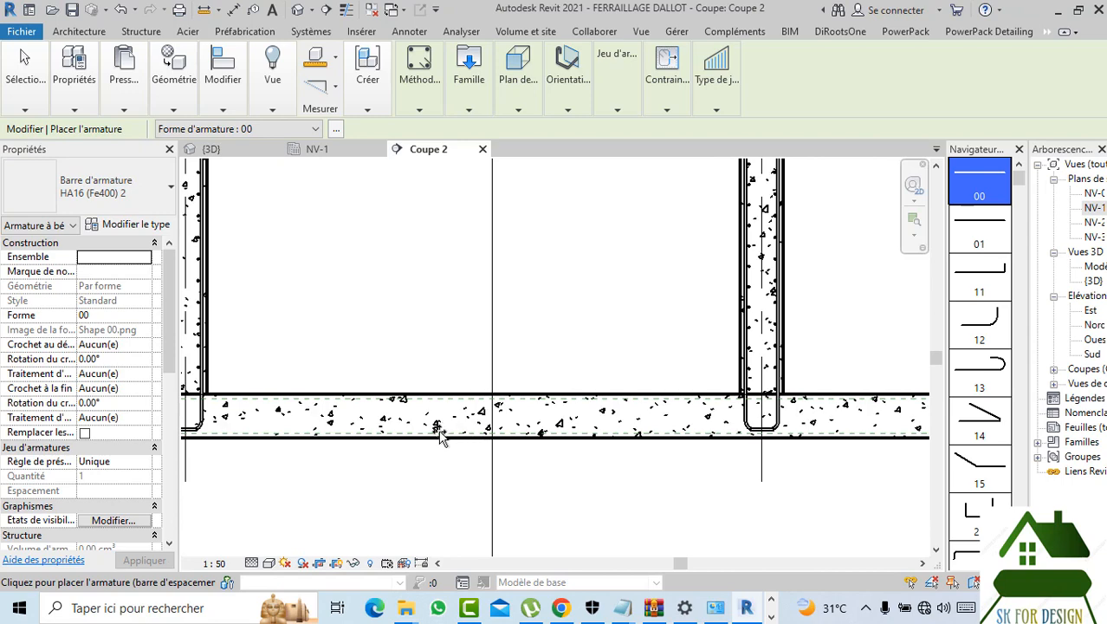
scroll(518, 228, "down", 2)
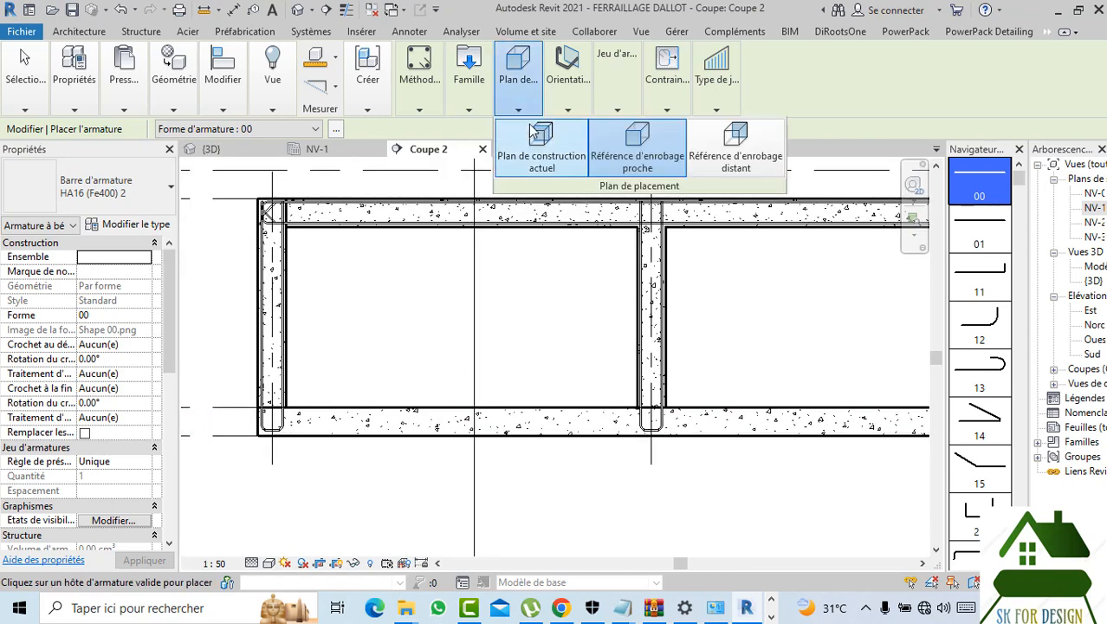
mouse_move(606, 124)
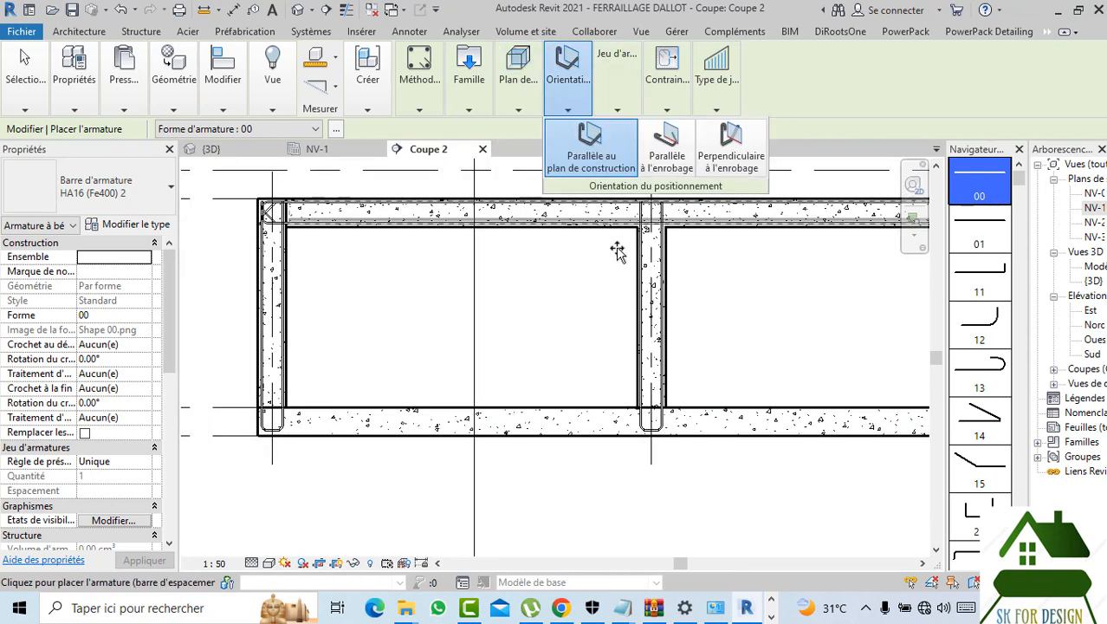
middle_click_drag(418, 430, 357, 409)
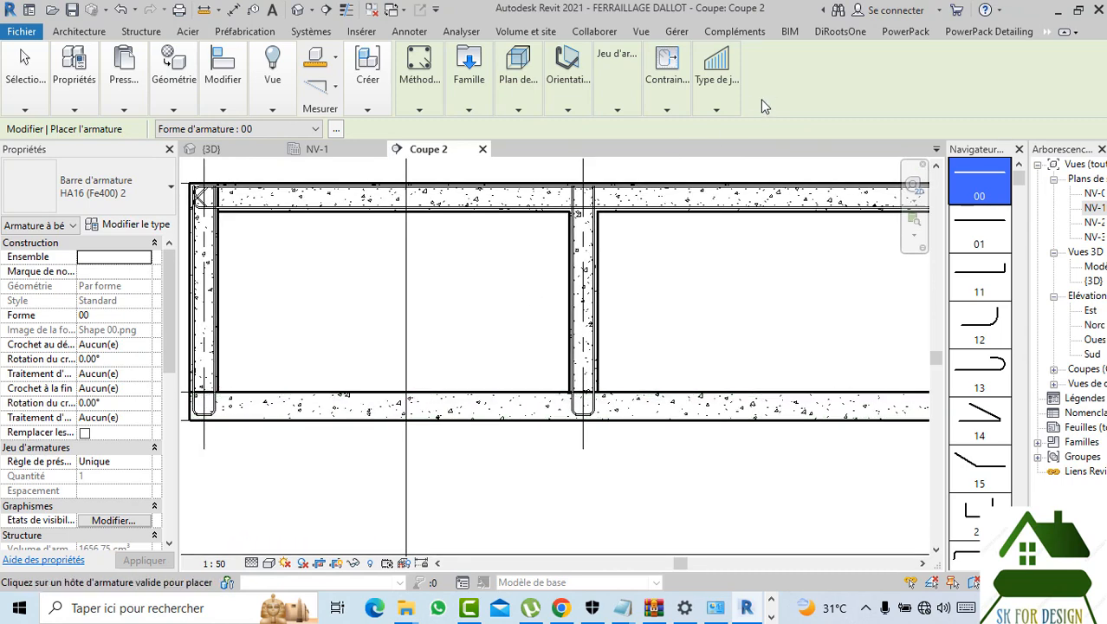
mouse_move(716, 82)
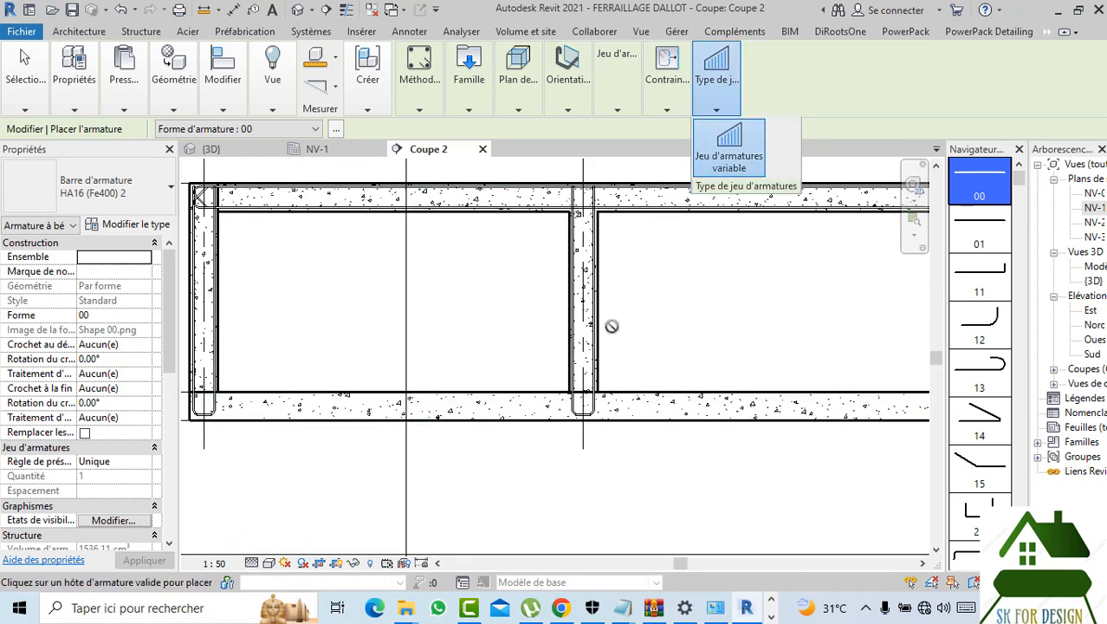
scroll(525, 395, "down", 1)
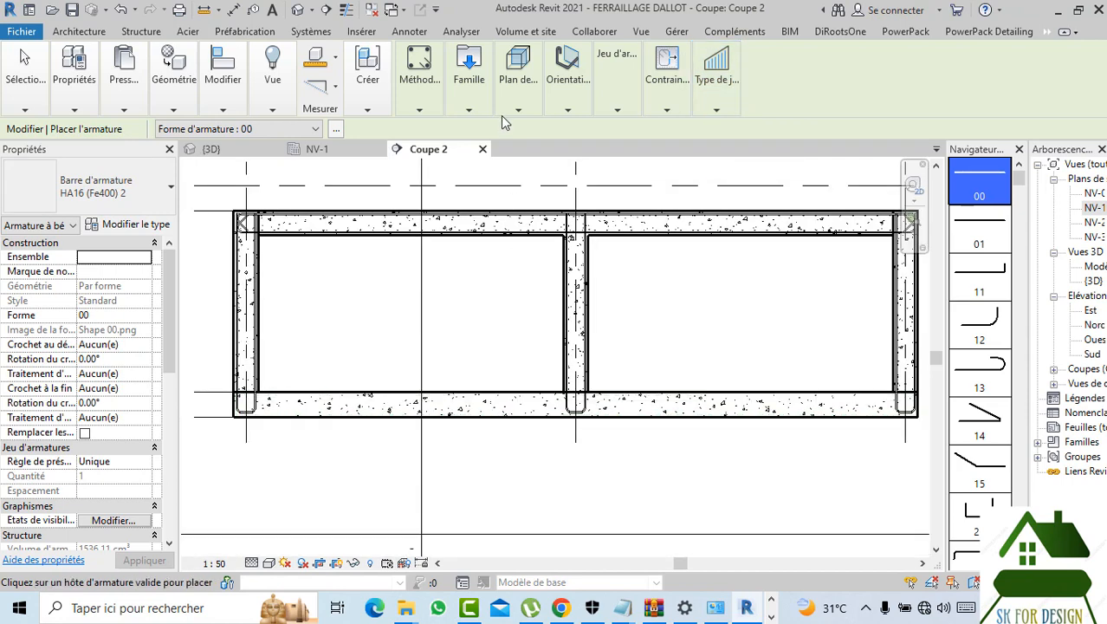
mouse_move(511, 110)
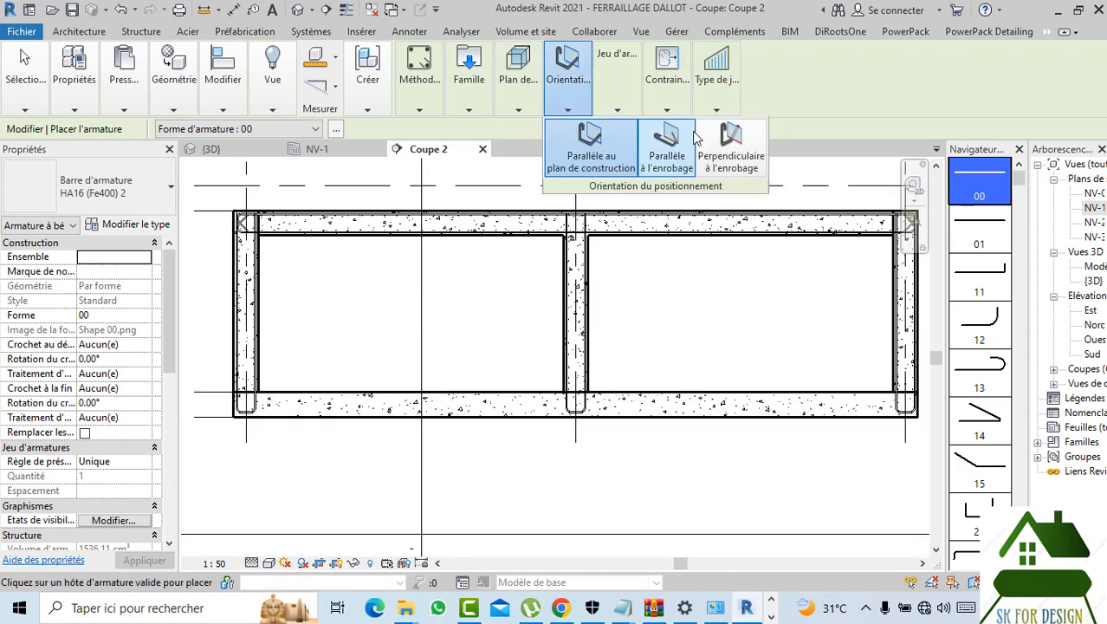
left_click(727, 159)
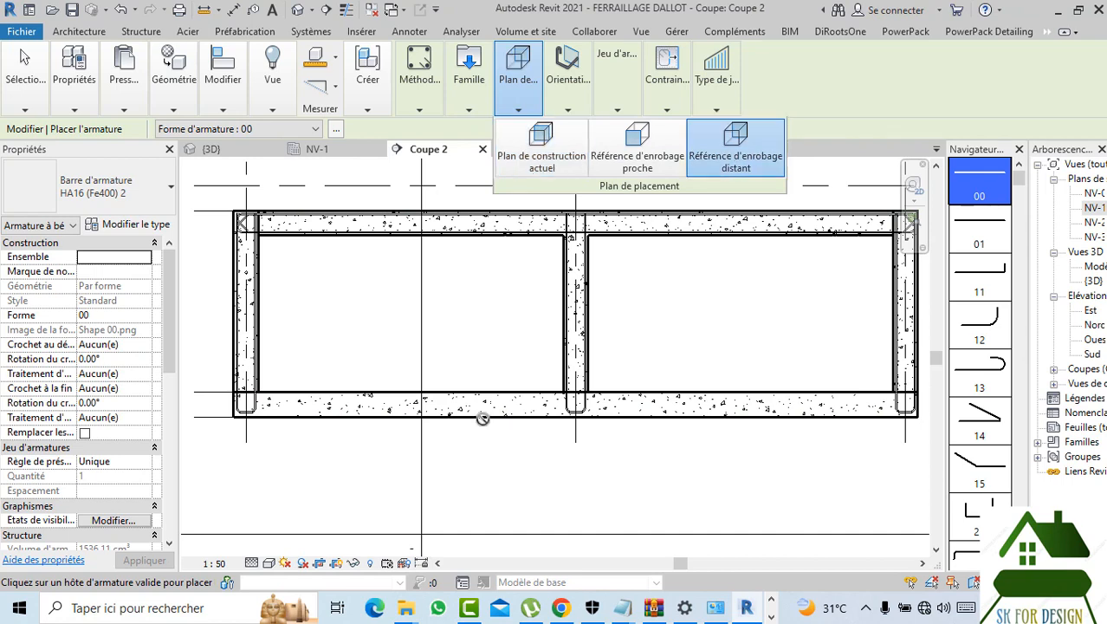
- Place a straight HA16 bar along the lower cover line of the bottom slab in Coupe 2, and finish rebar placement
scroll(482, 416, "up", 2)
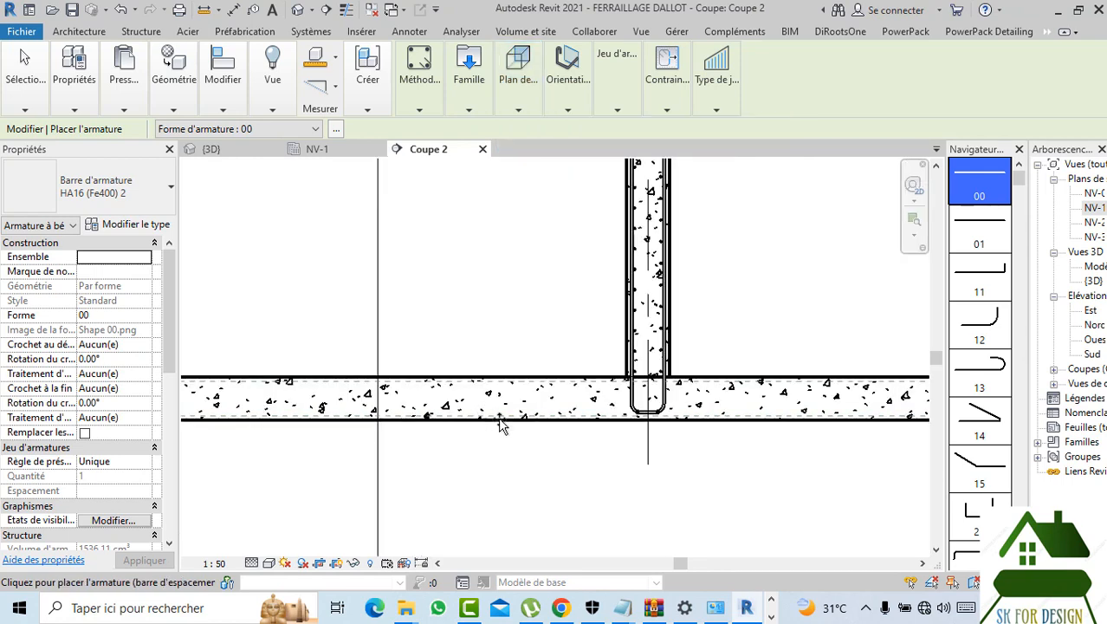
scroll(500, 414, "up", 3)
scroll(512, 398, "down", 5)
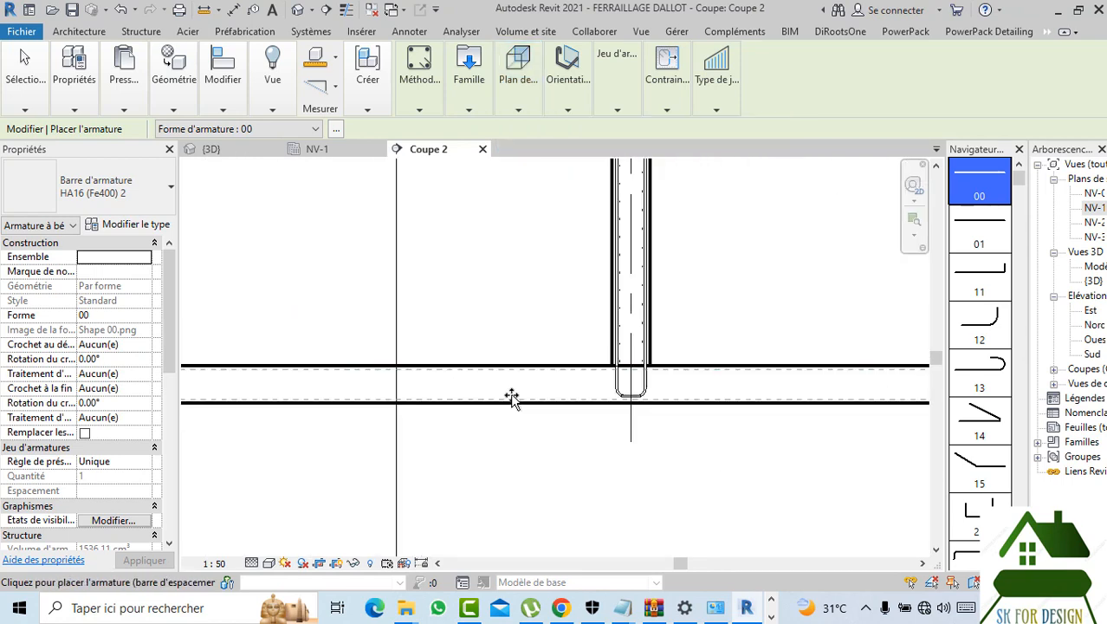
scroll(512, 398, "up", 2)
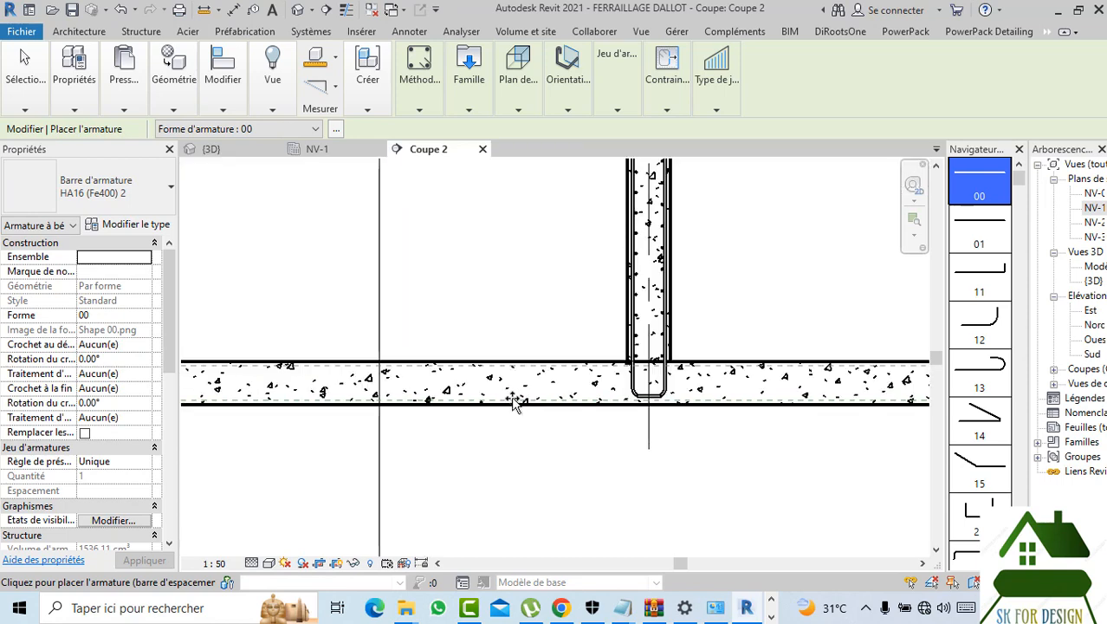
scroll(514, 404, "down", 1)
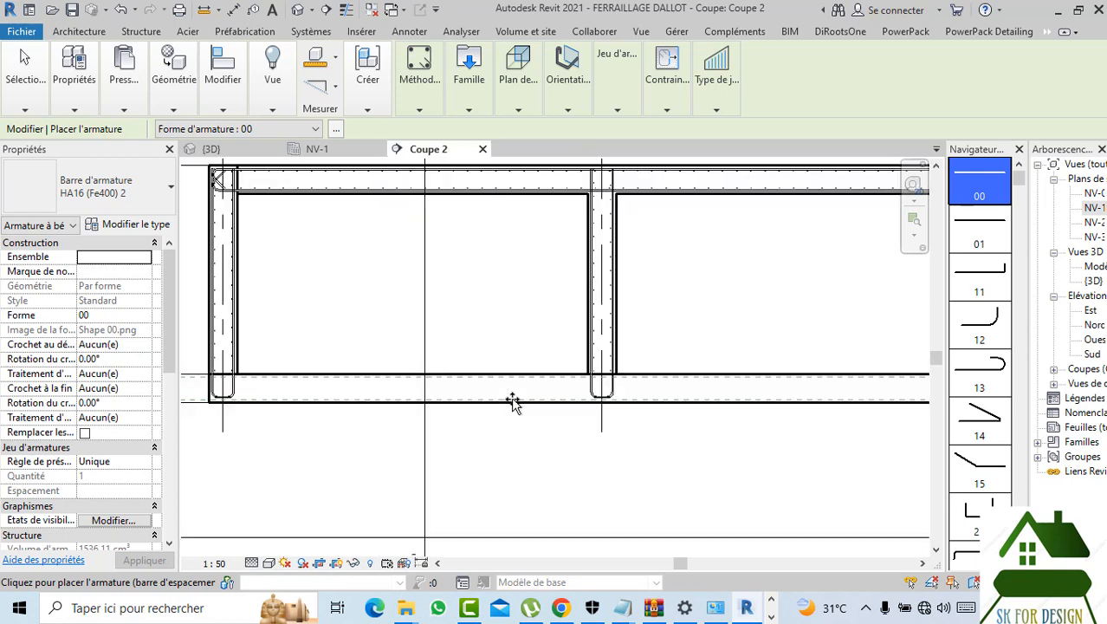
scroll(512, 397, "down", 1)
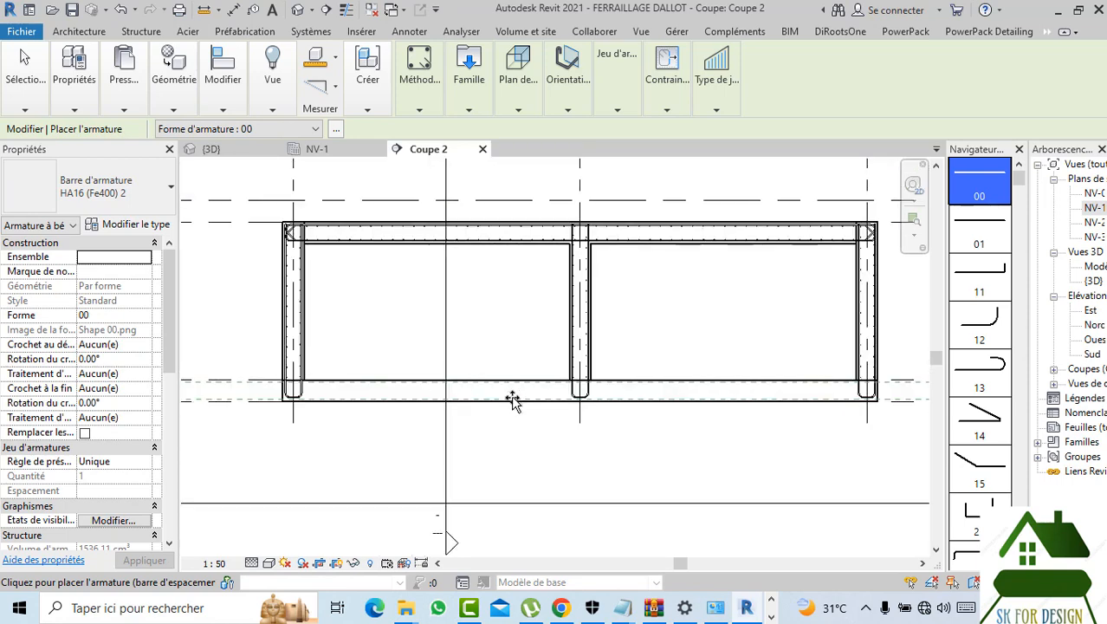
scroll(513, 401, "down", 1)
scroll(514, 401, "up", 2)
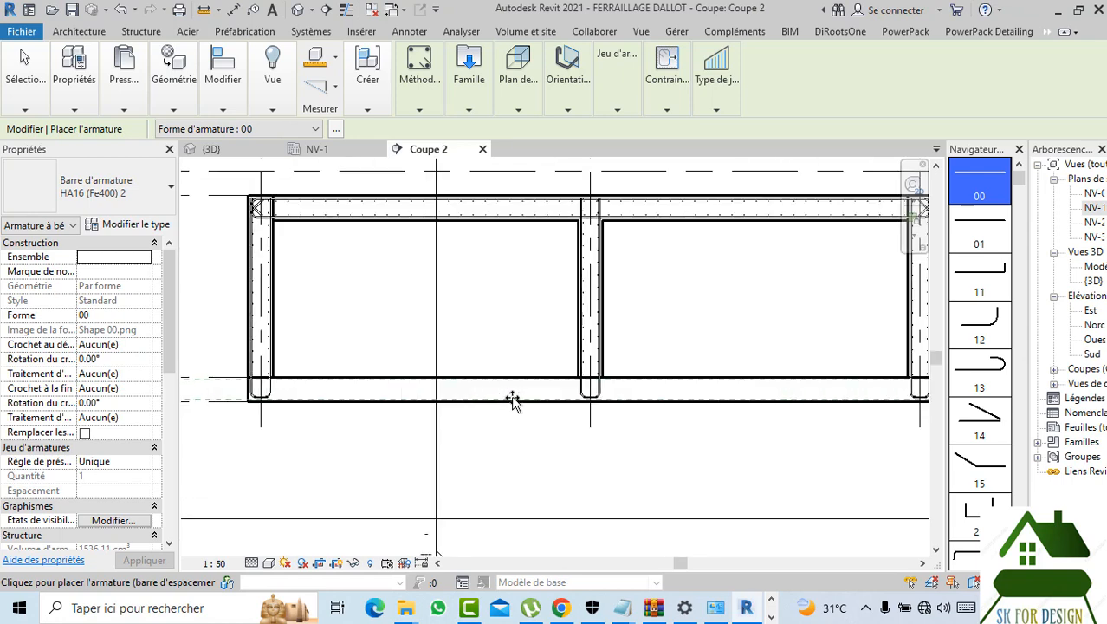
scroll(514, 398, "up", 3)
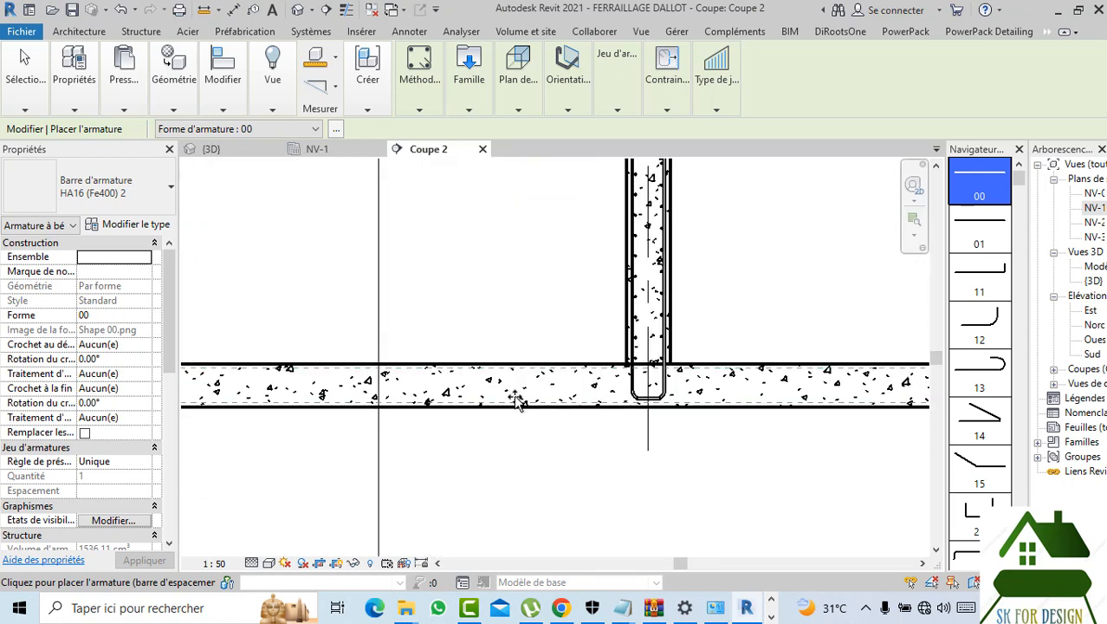
left_click(517, 403)
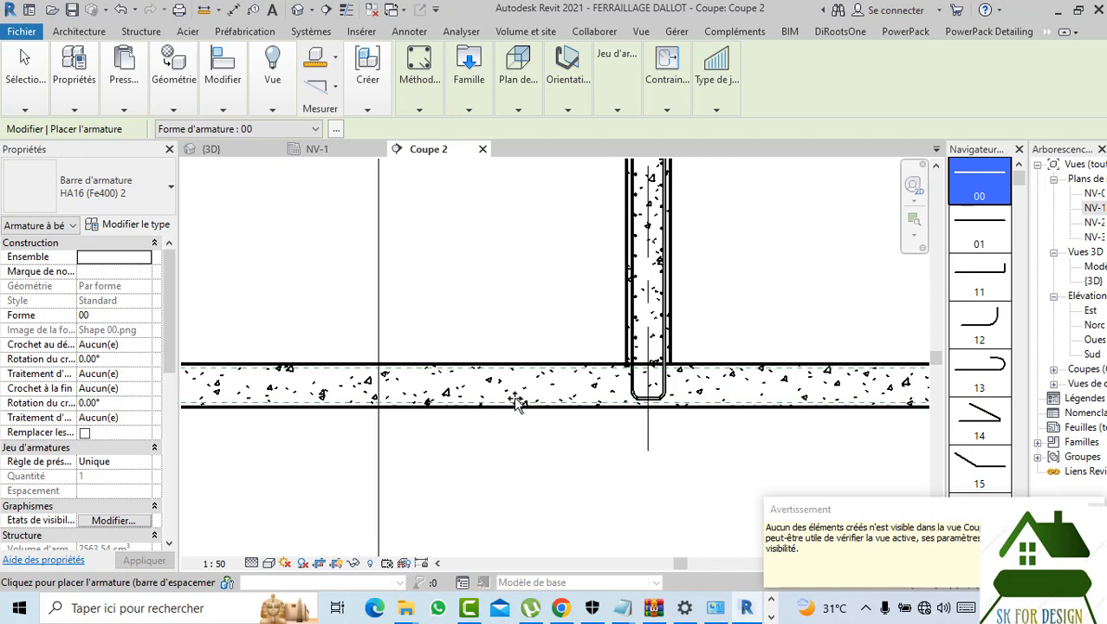
scroll(513, 399, "down", 4)
key("Escape")
key("Escape")
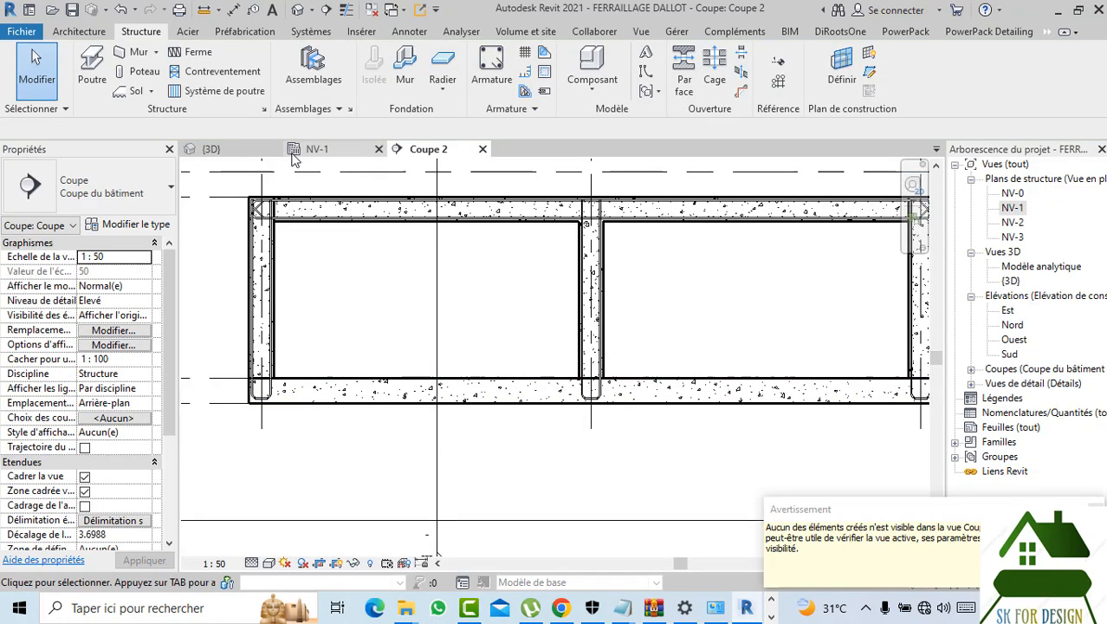
- Open the {3D} view, select the dalle 30 bottom slab, and switch the visual style to Image filaire
left_click(211, 149)
scroll(563, 446, "down", 2)
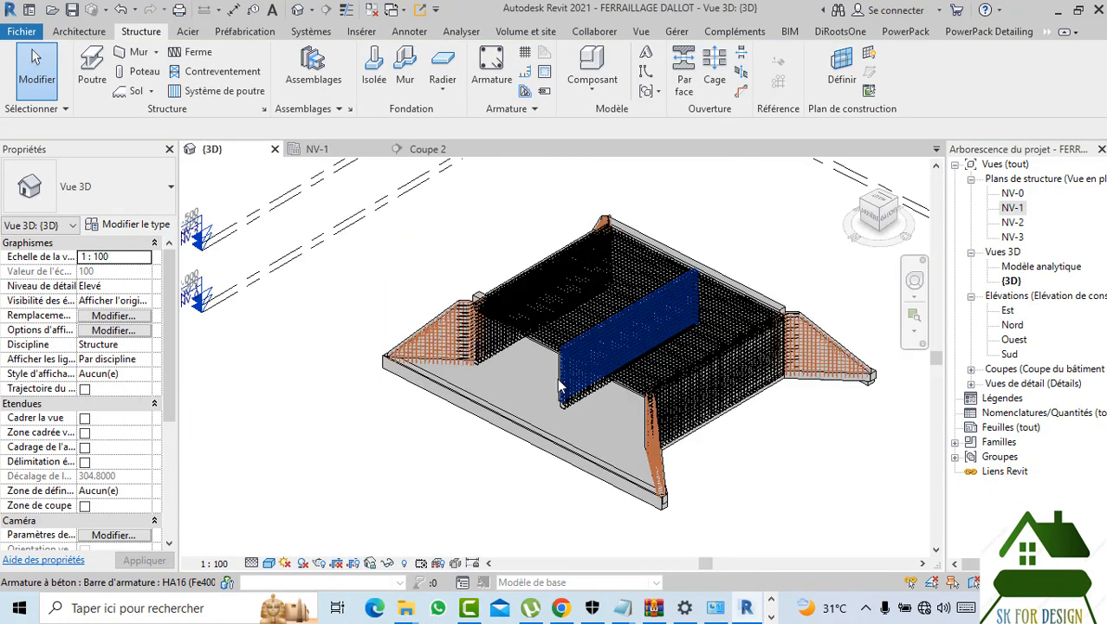
left_click(565, 445)
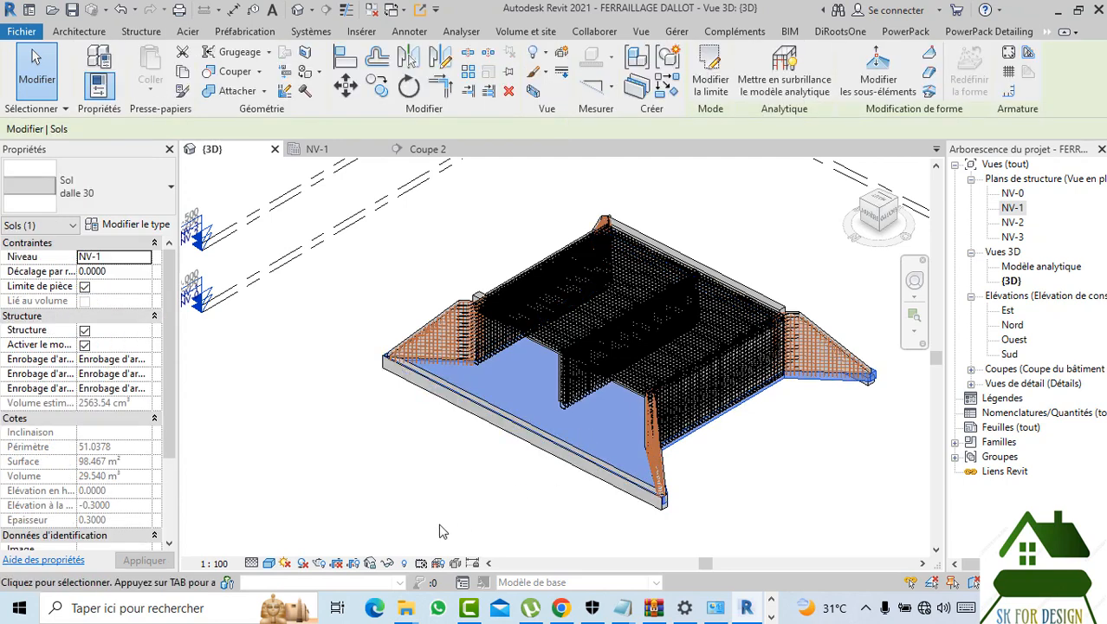
left_click(269, 563)
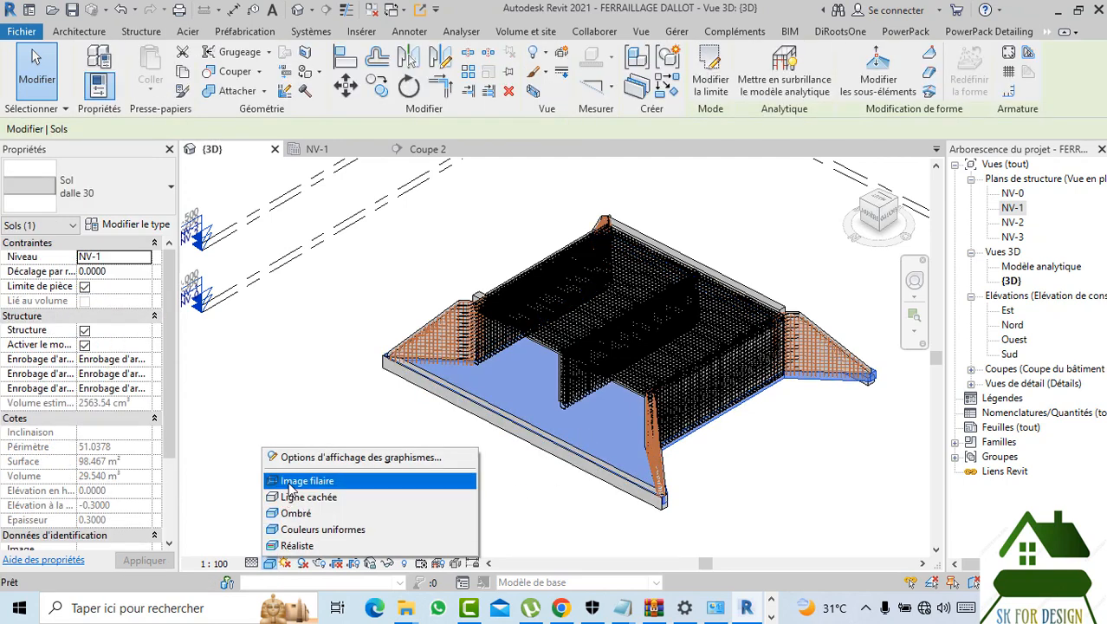
left_click(291, 478)
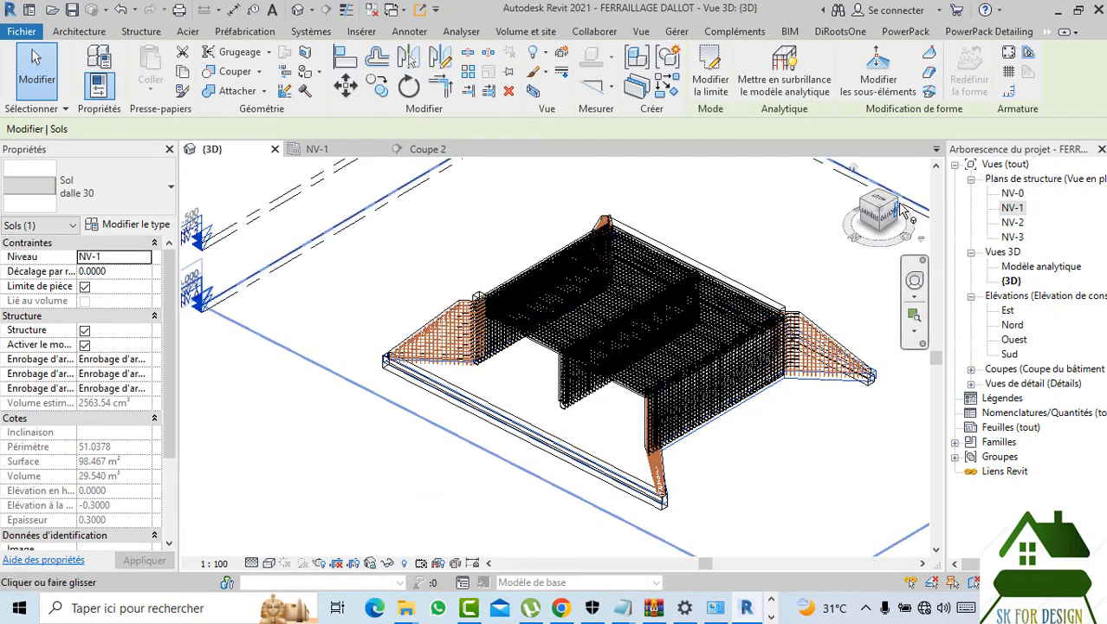
- Select the dalle 30 bottom slab by its front edge and crop the 3D view around it with a section box
middle_click_drag(856, 211, 652, 204, "shift")
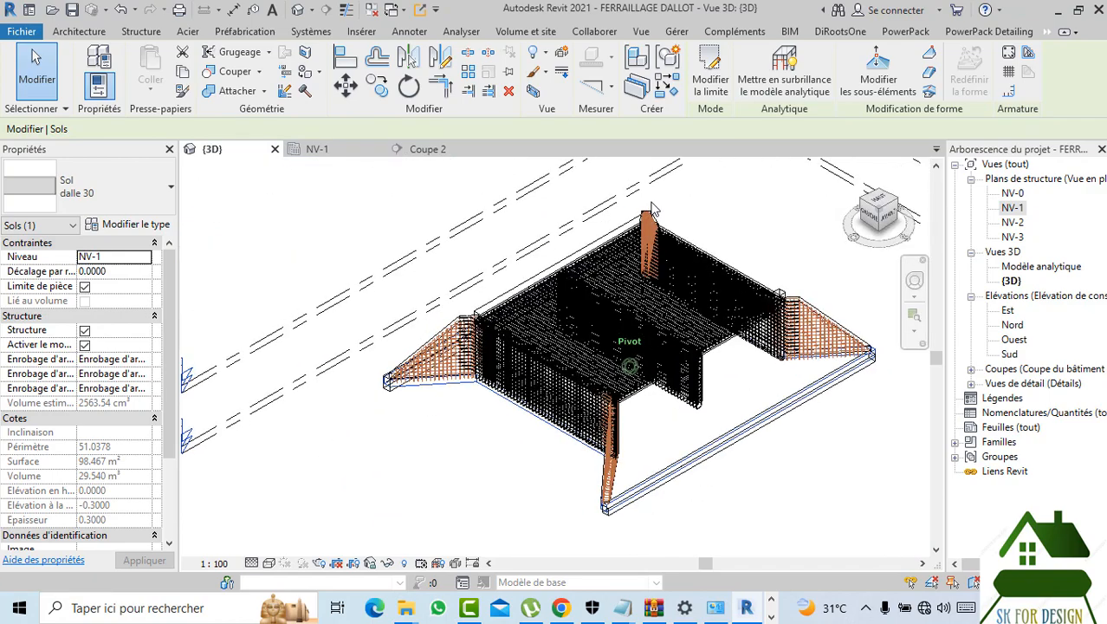
scroll(725, 456, "up", 3)
scroll(710, 440, "up", 3)
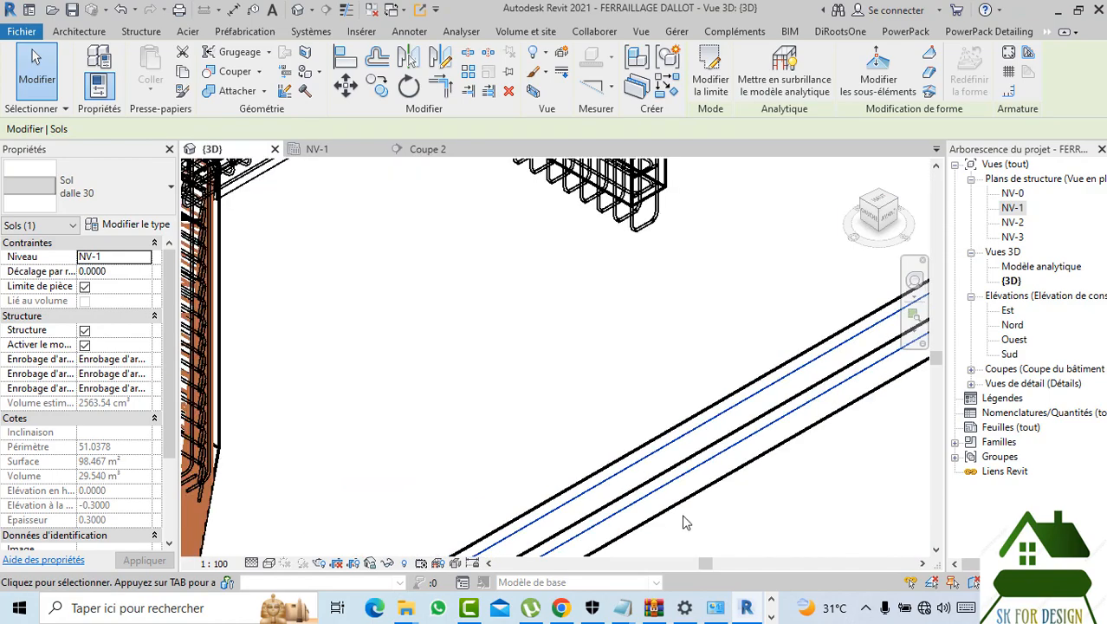
left_click(676, 496)
middle_click_drag(689, 511, 709, 359)
scroll(440, 402, "up", 2)
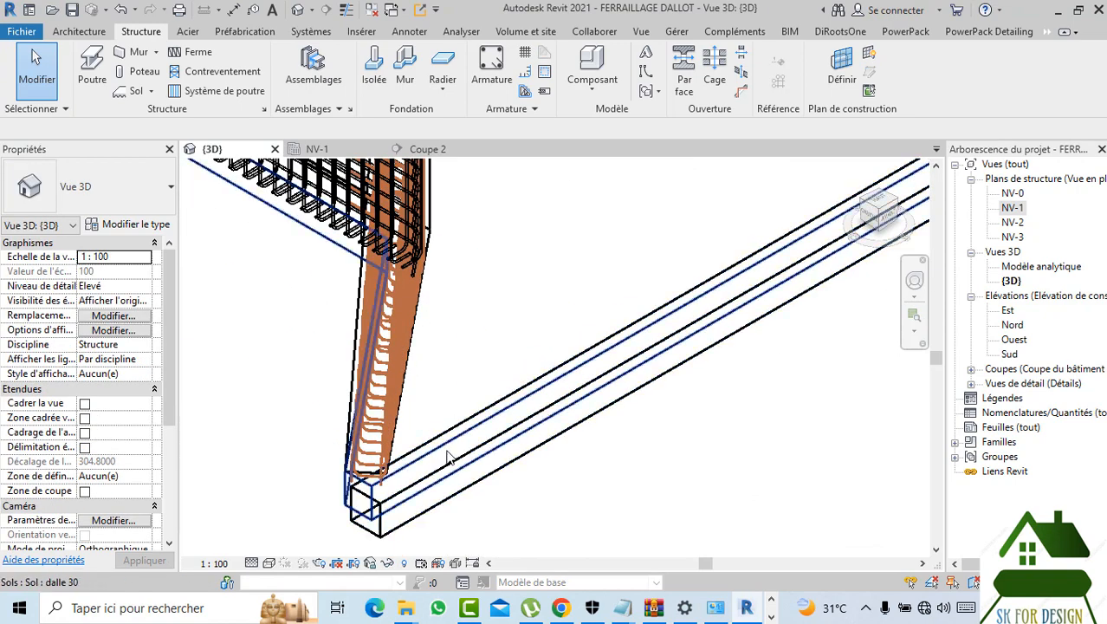
scroll(449, 456, "down", 3)
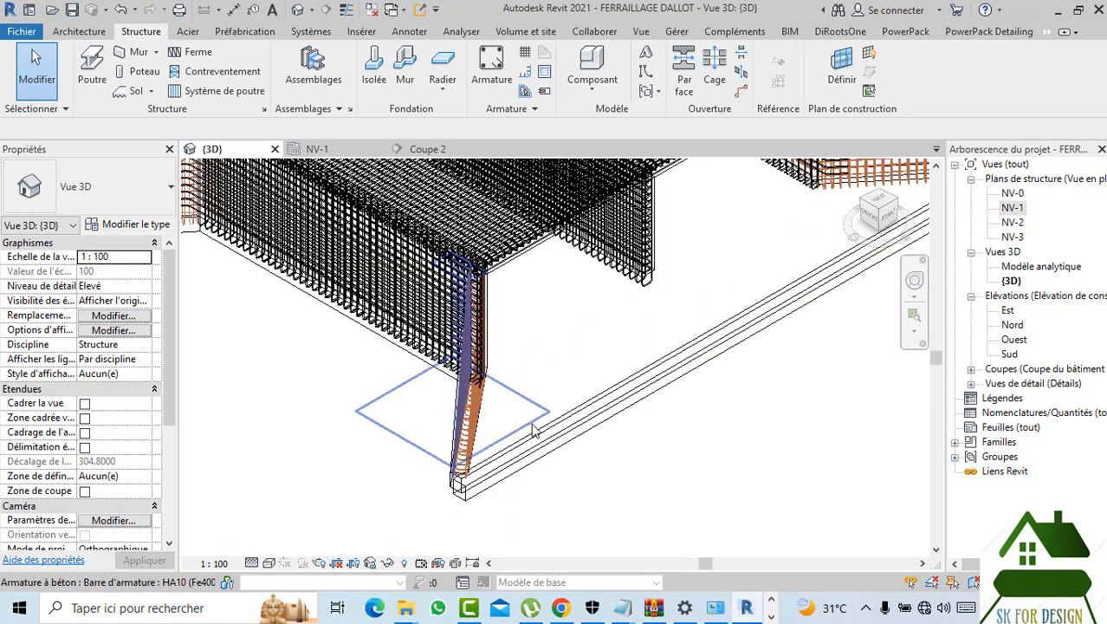
left_click(582, 413)
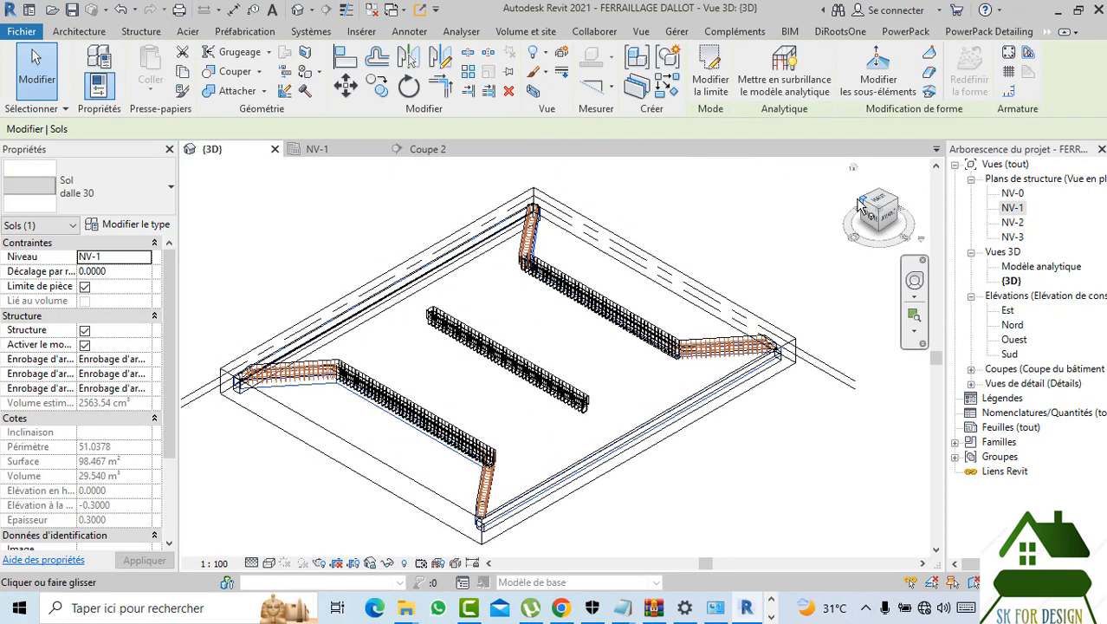
- Examine the bottom slab's edges in the cropped wireframe 3D view for the placed HA16 bar
left_click_drag(894, 222, 354, 205)
scroll(504, 350, "up", 5)
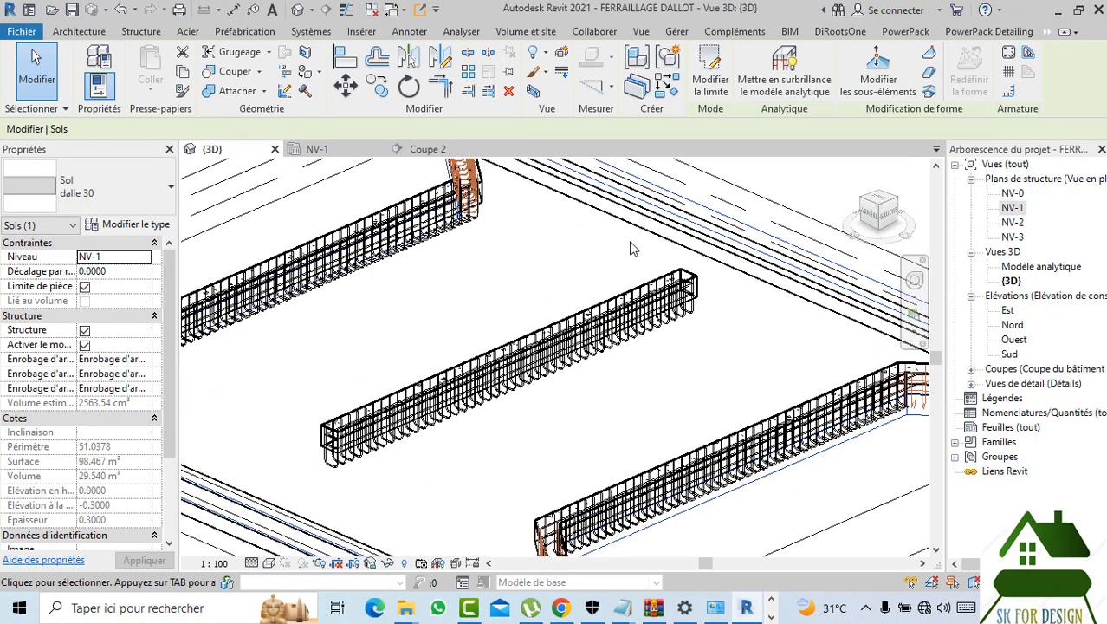
scroll(634, 244, "down", 3)
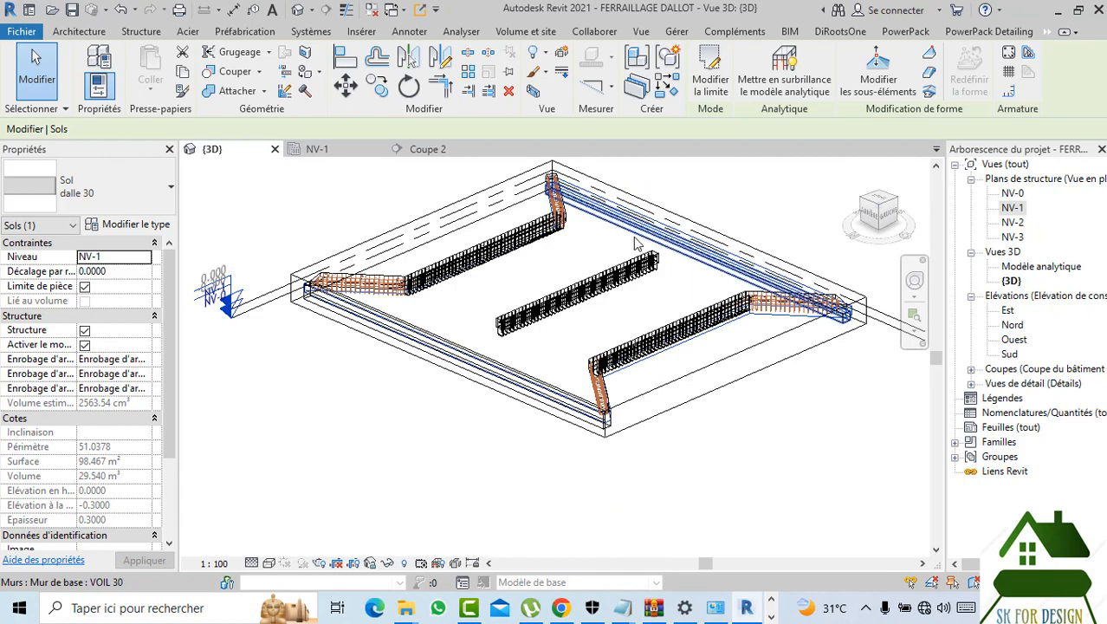
left_click(635, 244)
key("Escape")
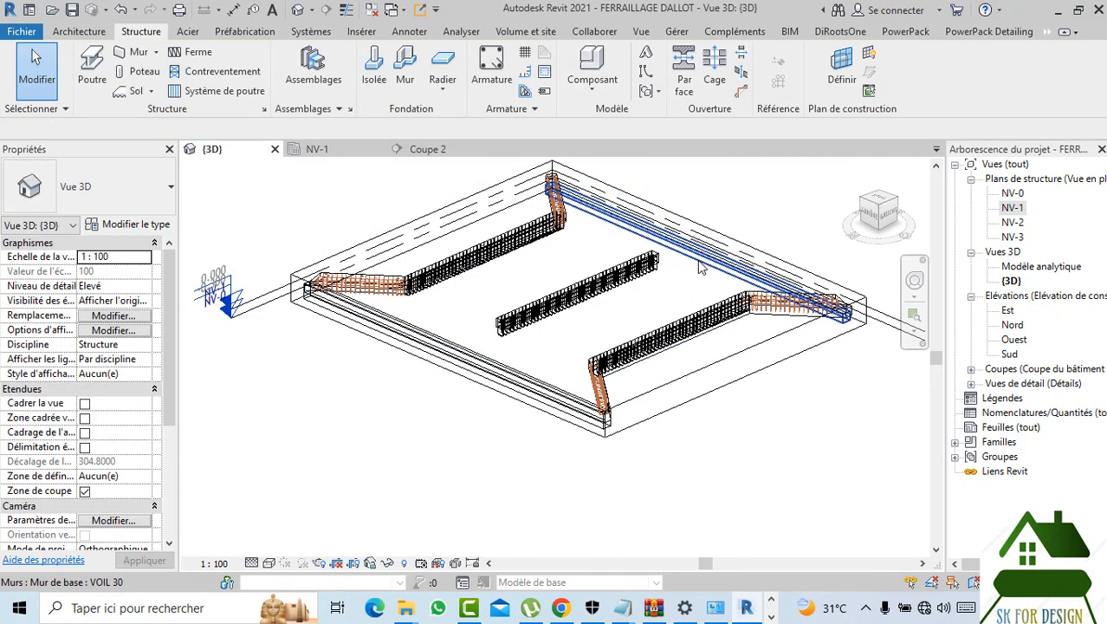
scroll(401, 351, "up", 4)
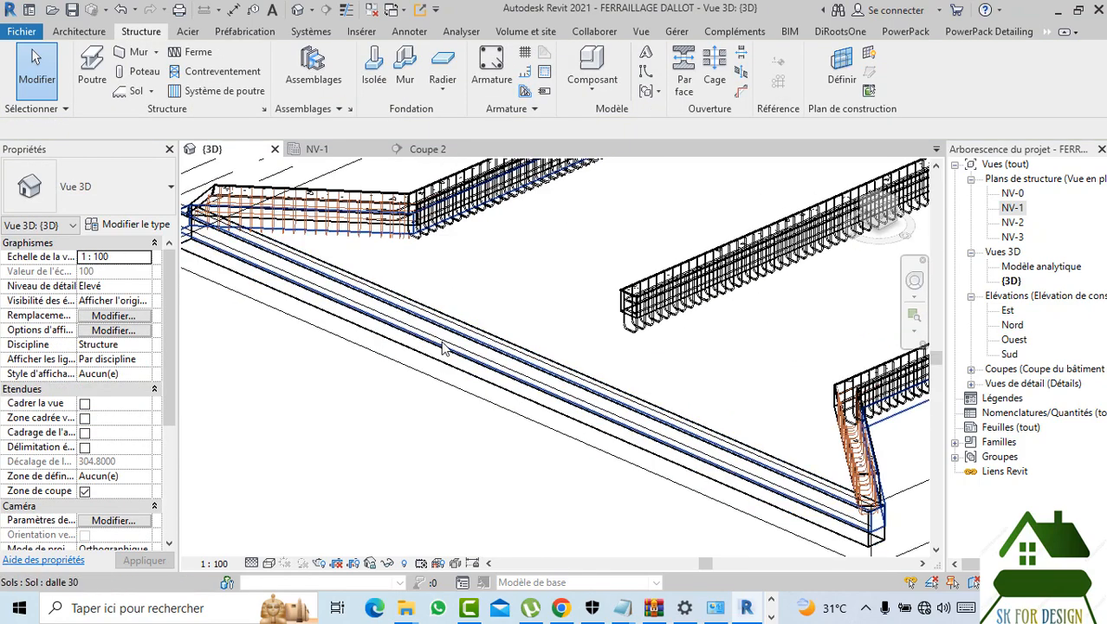
scroll(499, 347, "up", 3)
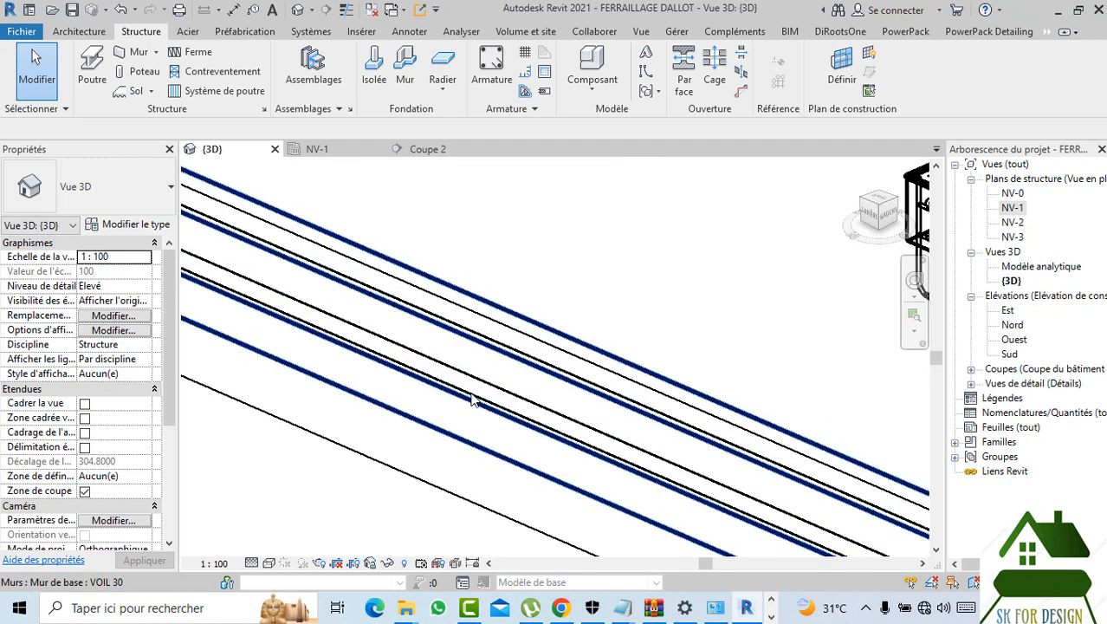
left_click(479, 400)
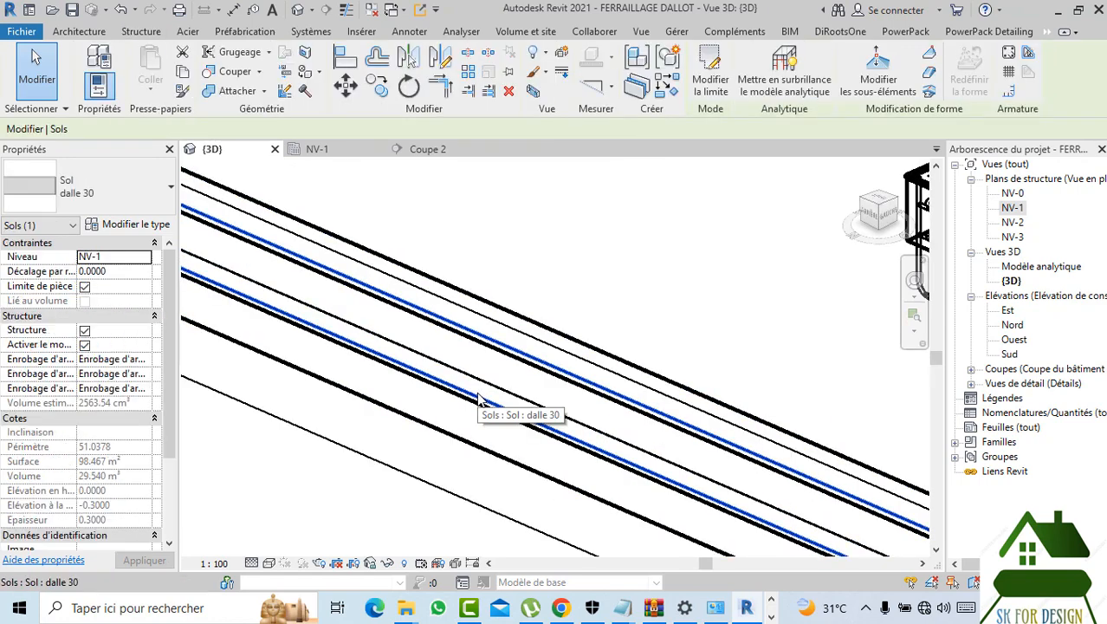
scroll(478, 390, "down", 5)
left_click(428, 477)
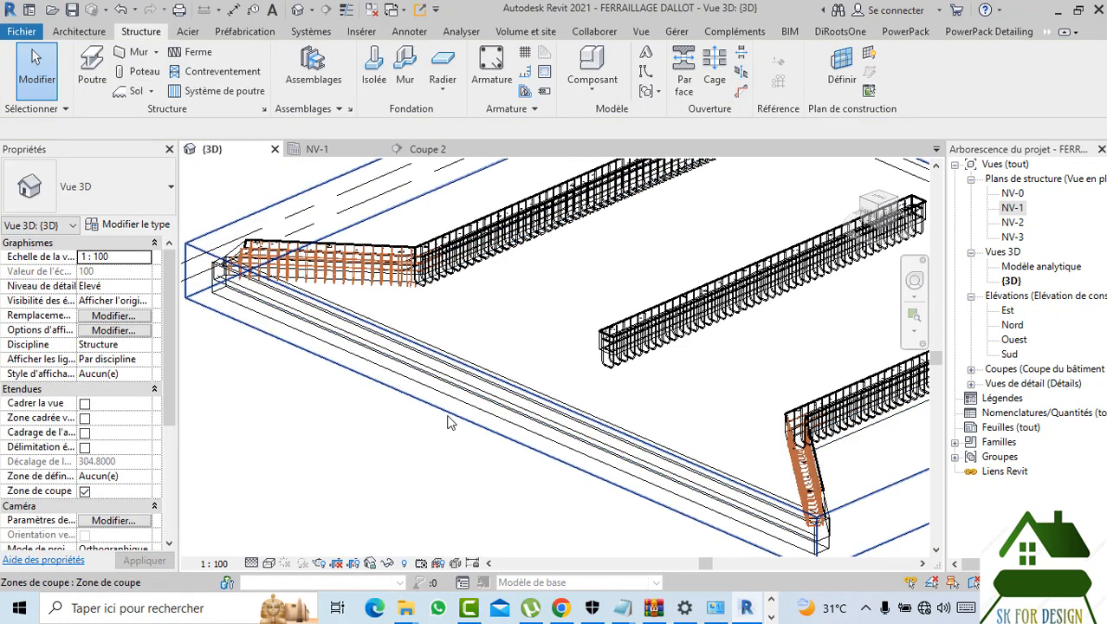
scroll(362, 420, "down", 3)
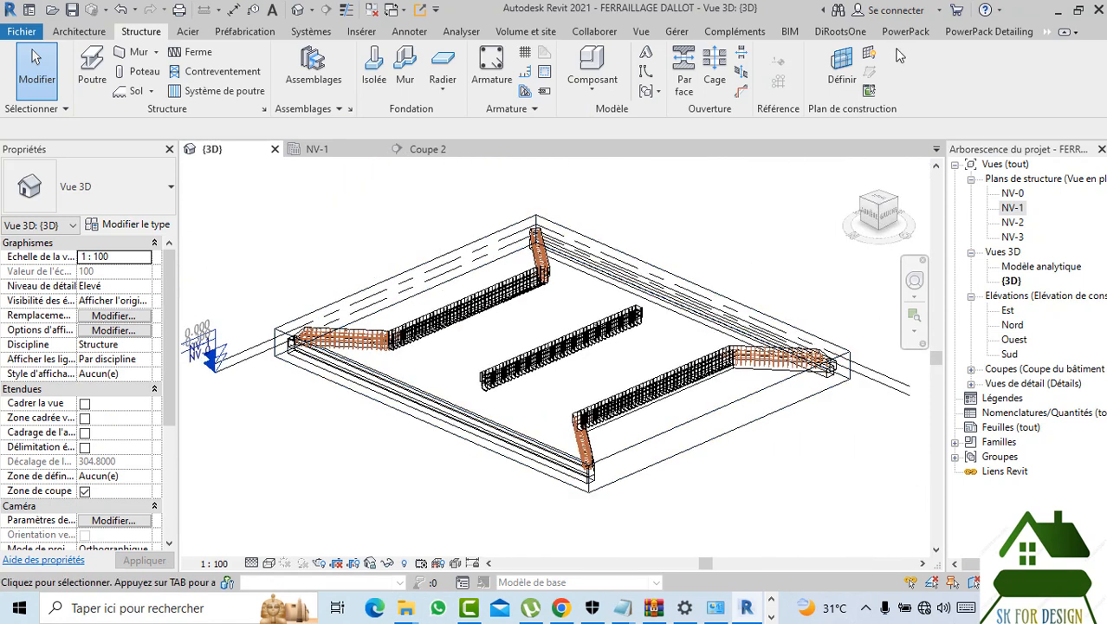
- Set the 3D view's visual style to Réaliste and apply the rebar display for all bar types and layers in the active view
left_click(269, 564)
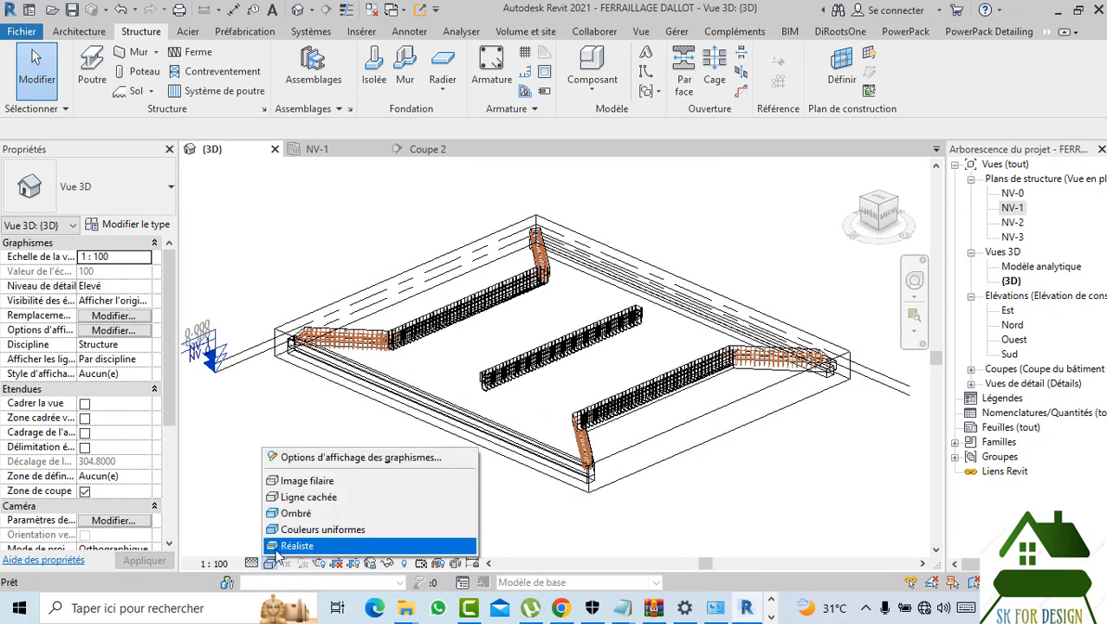
left_click(283, 545)
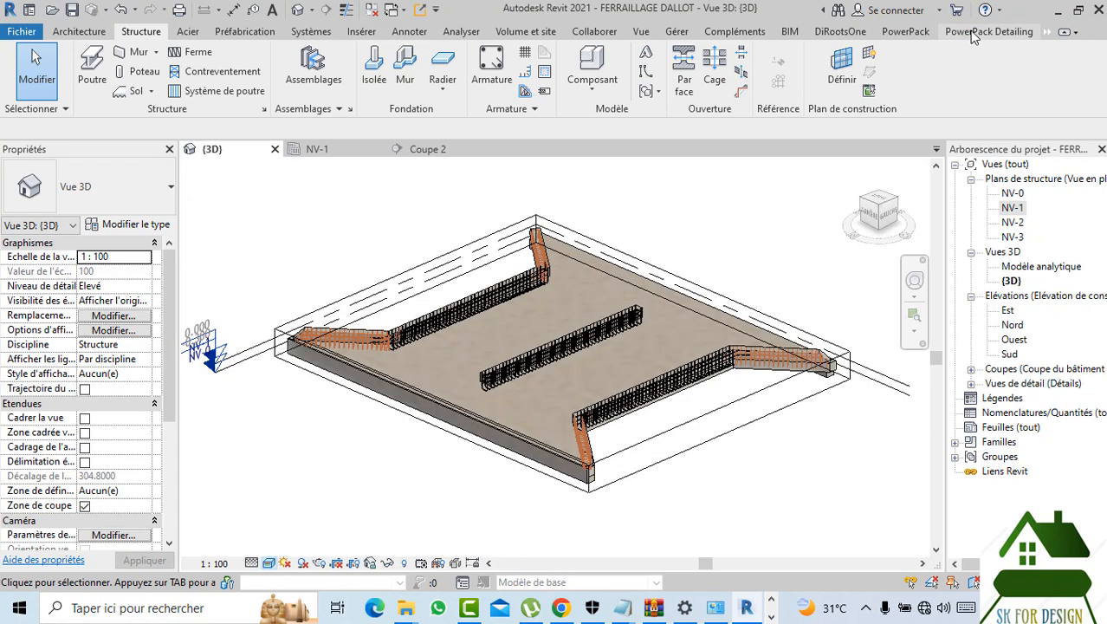
left_click(987, 31)
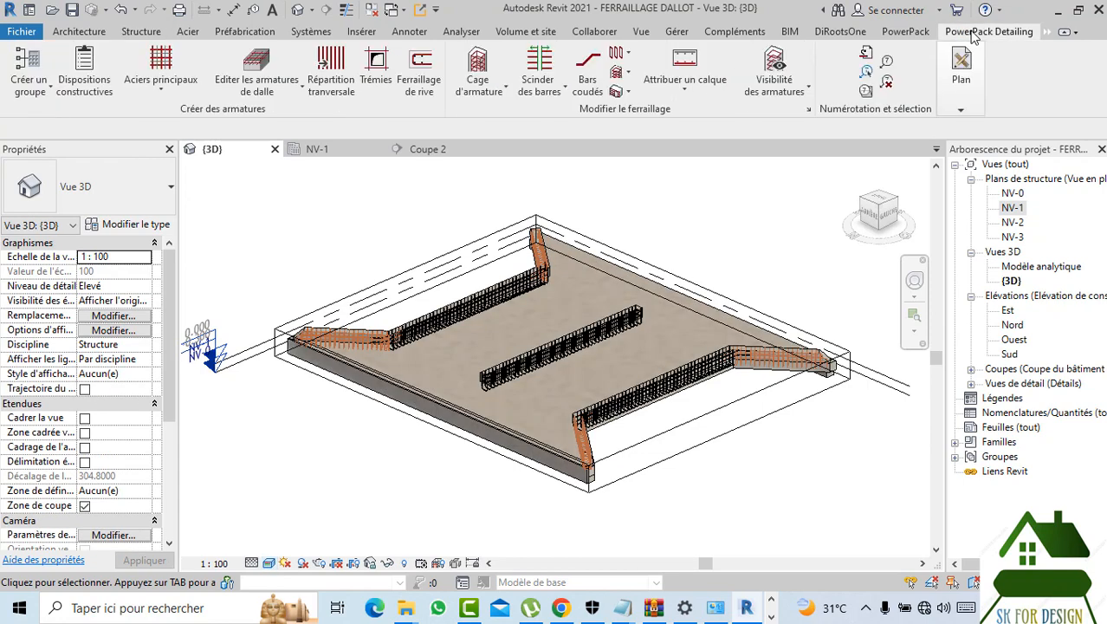
left_click(776, 61)
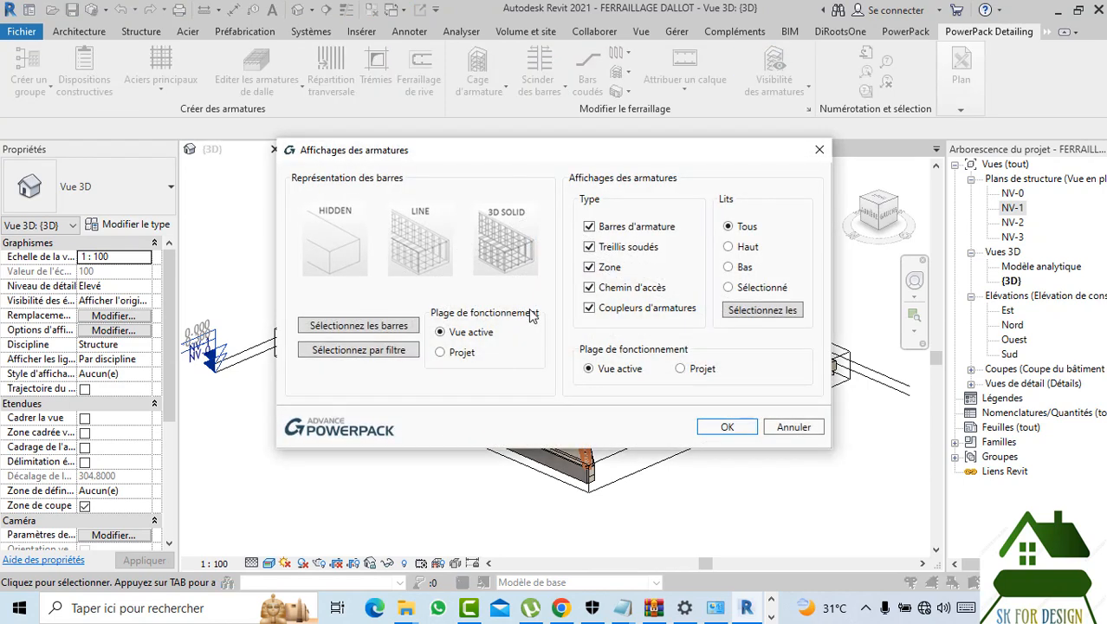
left_click(726, 428)
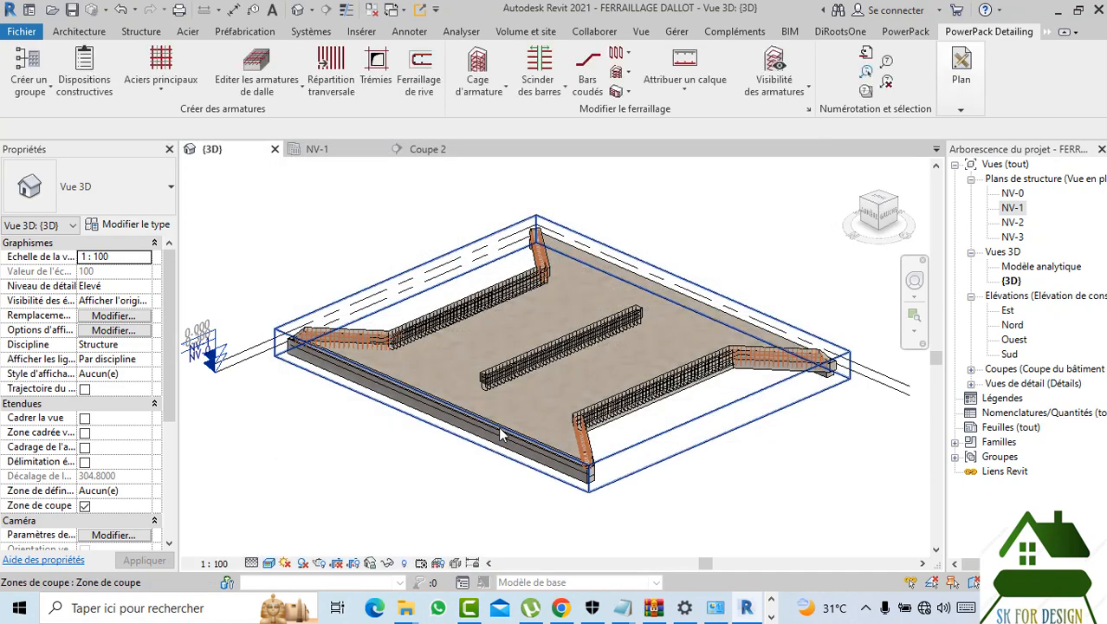
- Apply the LINE bar representation to the active view in the rebar visibility settings
left_click(515, 420)
left_click(970, 34)
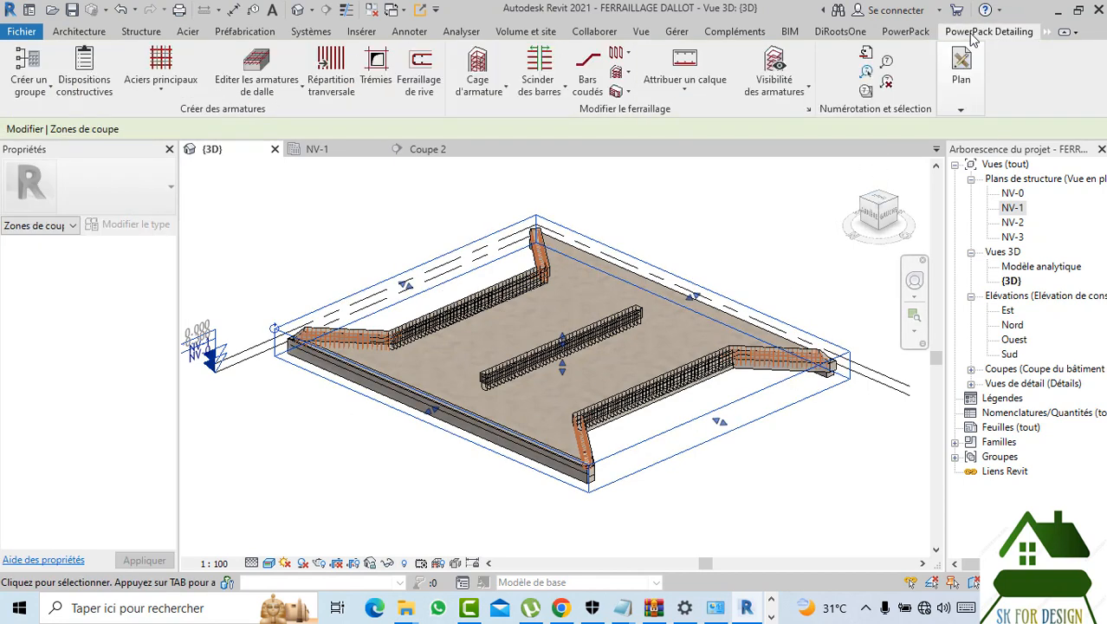
left_click(793, 64)
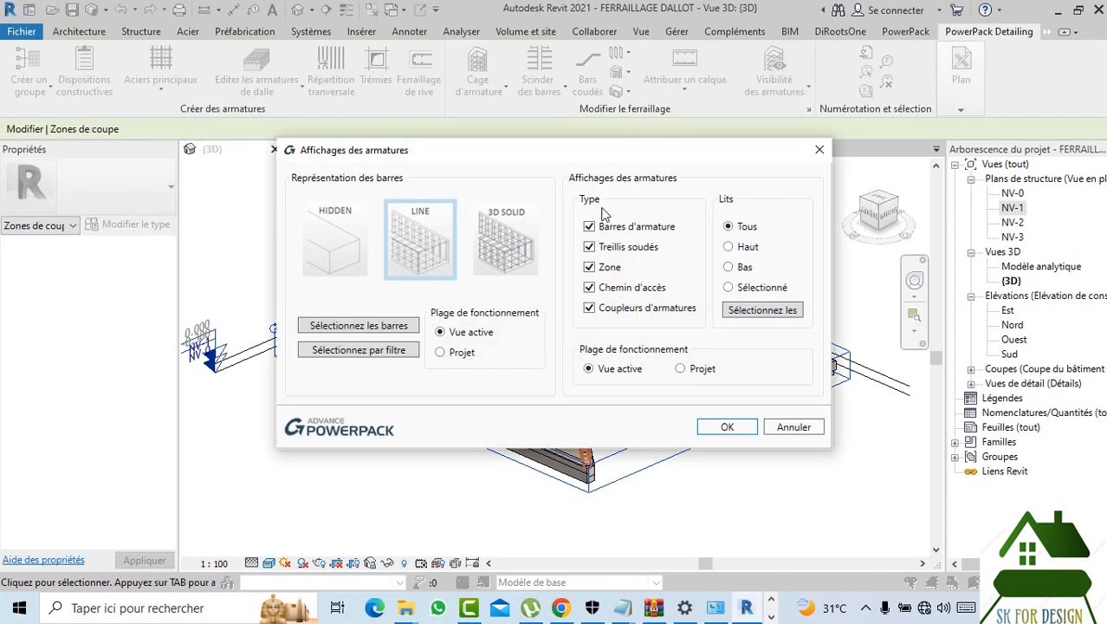
left_click(745, 426)
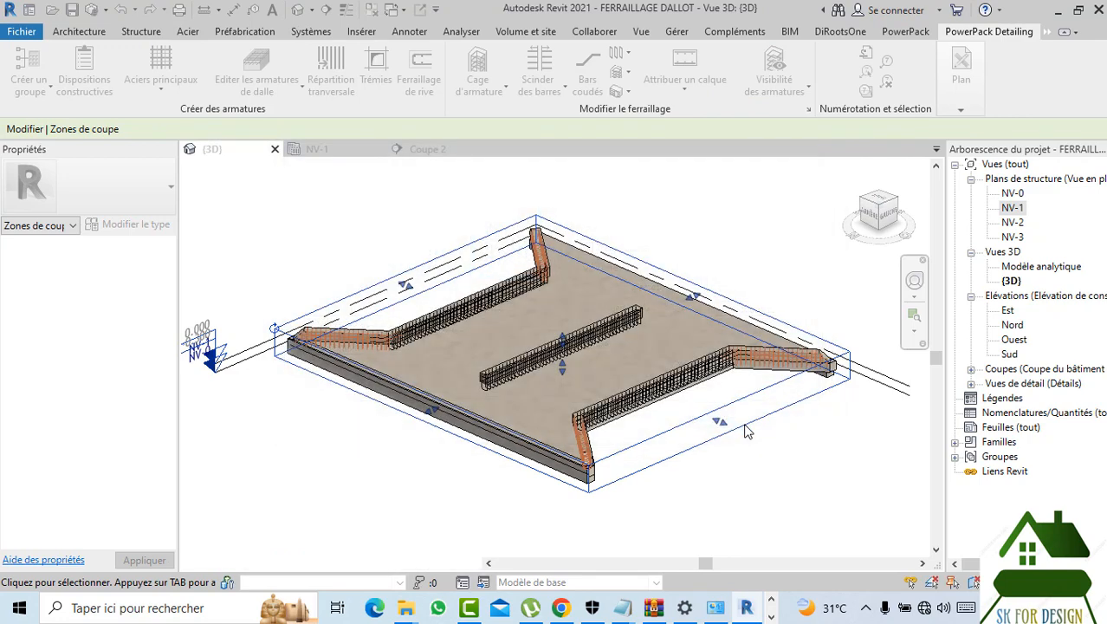
scroll(492, 454, "up", 6)
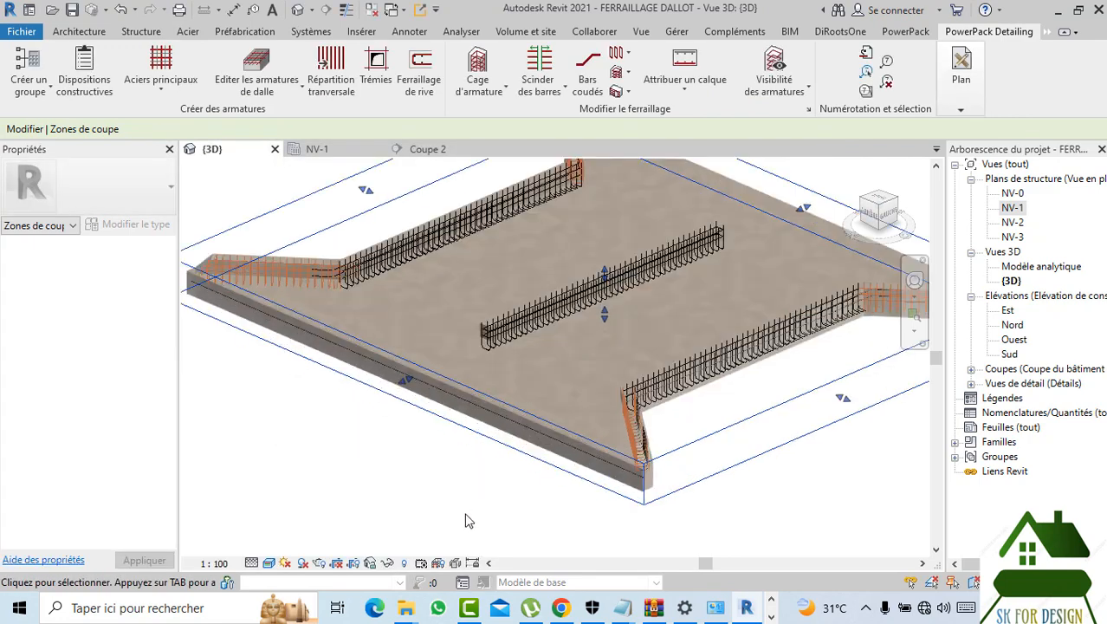
- Try the Espacement maximum layout at 100 mm on the HA16 straight bar in the front edge wall of the bottom slab
key("Escape")
scroll(606, 446, "up", 5)
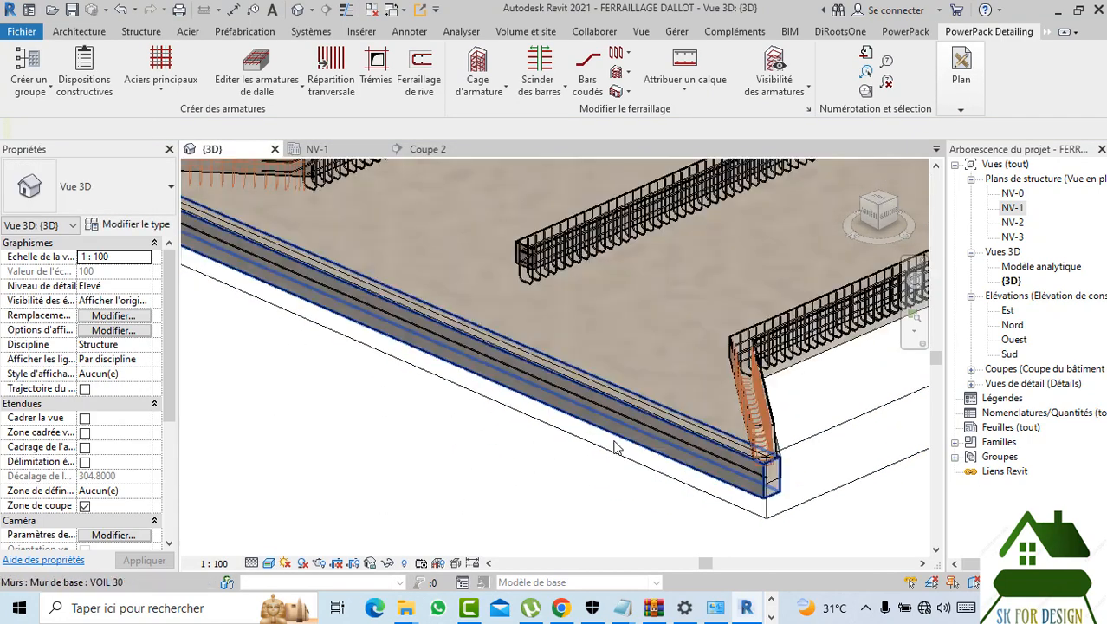
left_click(655, 459)
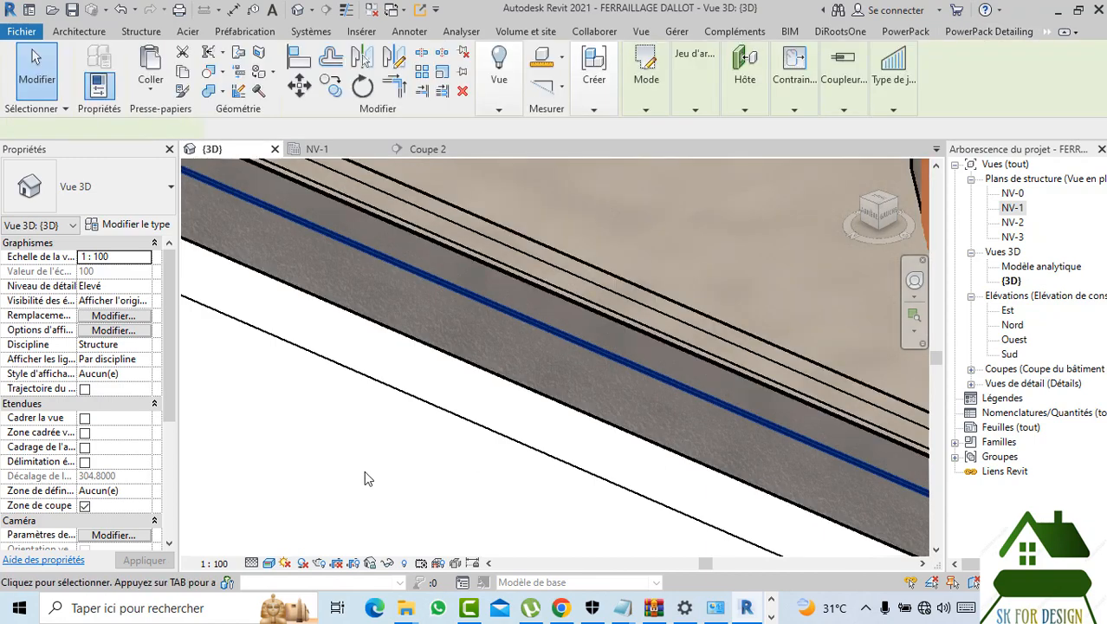
scroll(364, 470, "down", 5)
scroll(537, 488, "down", 8)
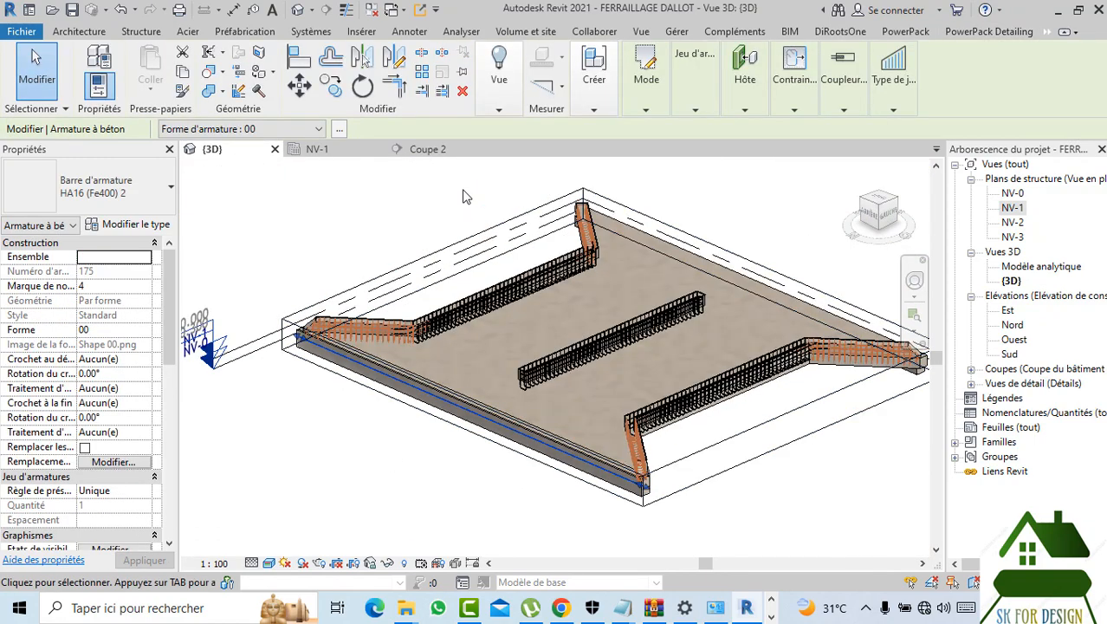
mouse_move(693, 106)
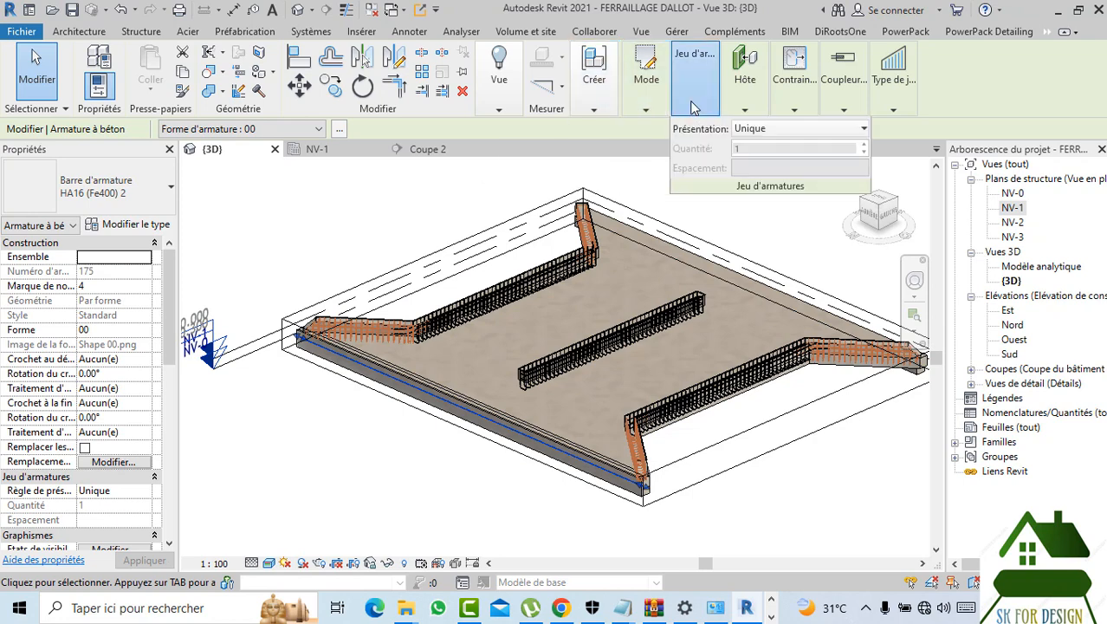
left_click(755, 130)
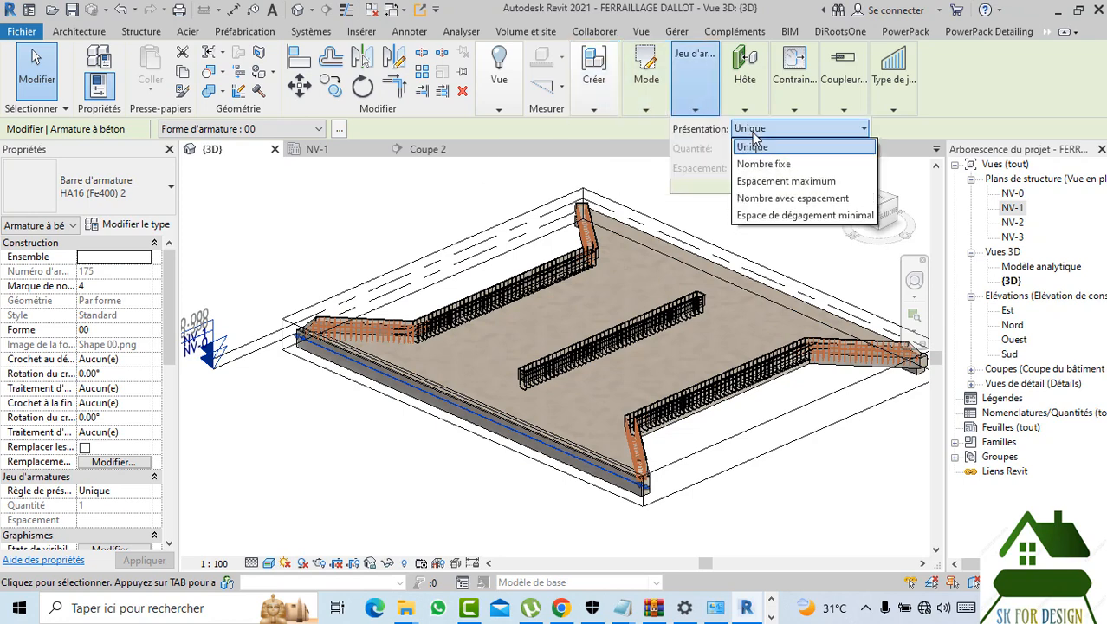
left_click(784, 181)
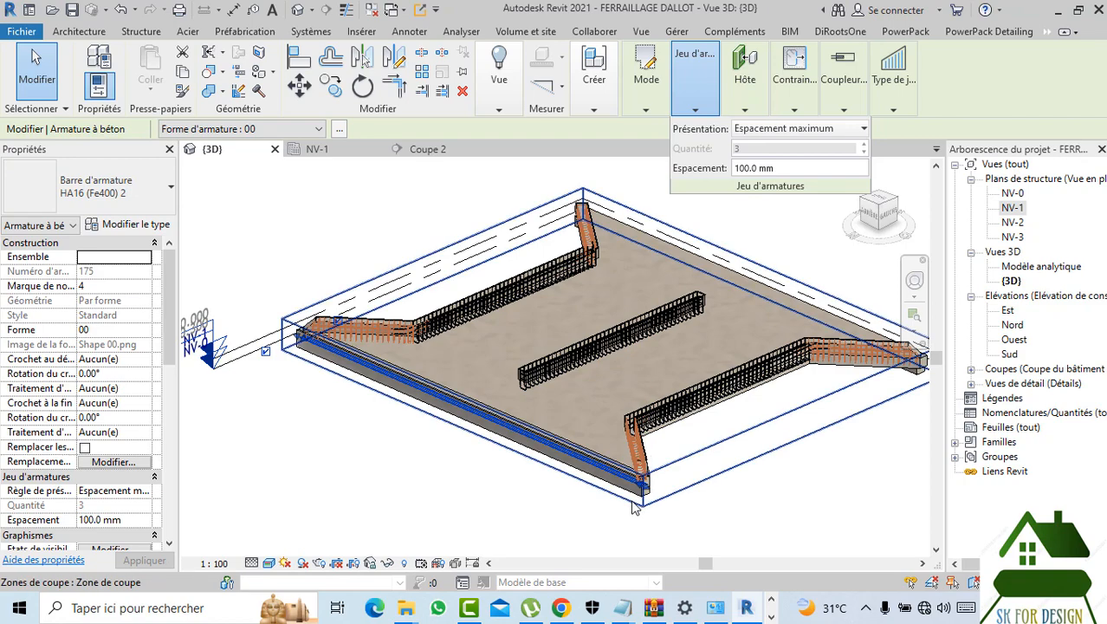
- Delete the HA16 bar set from the front edge wall in the 3D view
scroll(539, 465, "up", 5)
scroll(601, 459, "down", 3)
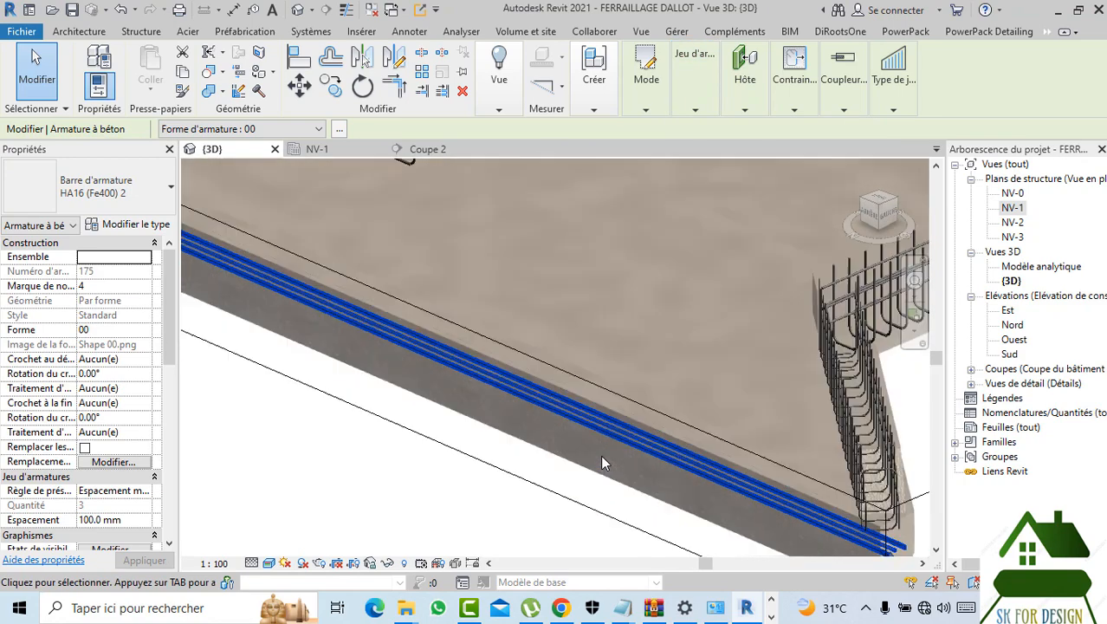
scroll(799, 516, "up", 4)
scroll(795, 440, "down", 4)
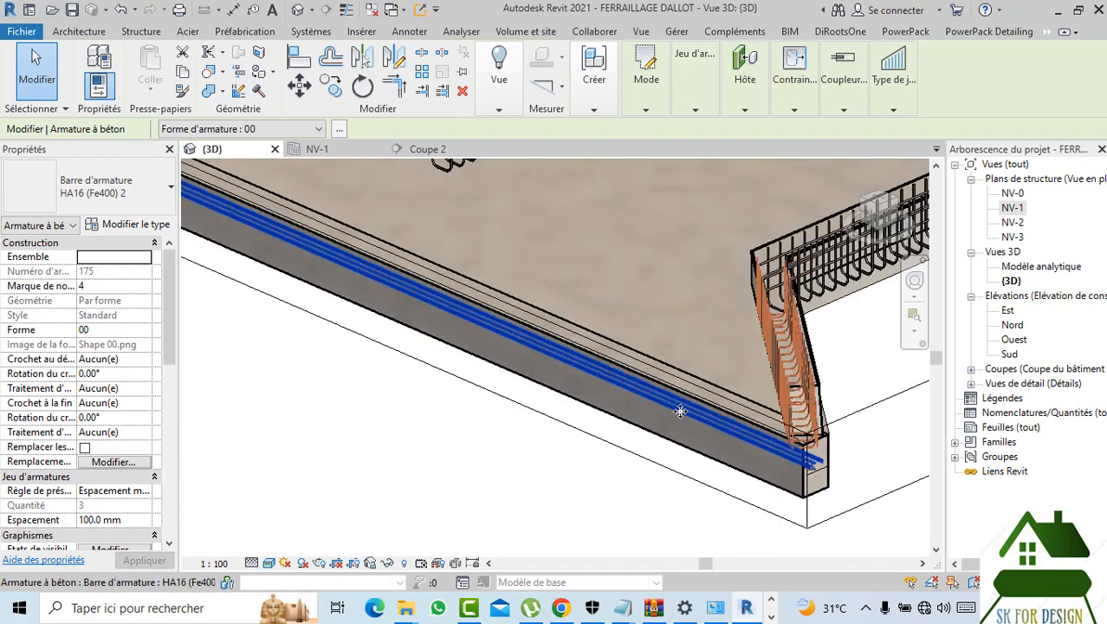
scroll(659, 429, "down", 3)
key("Escape")
scroll(537, 433, "down", 5)
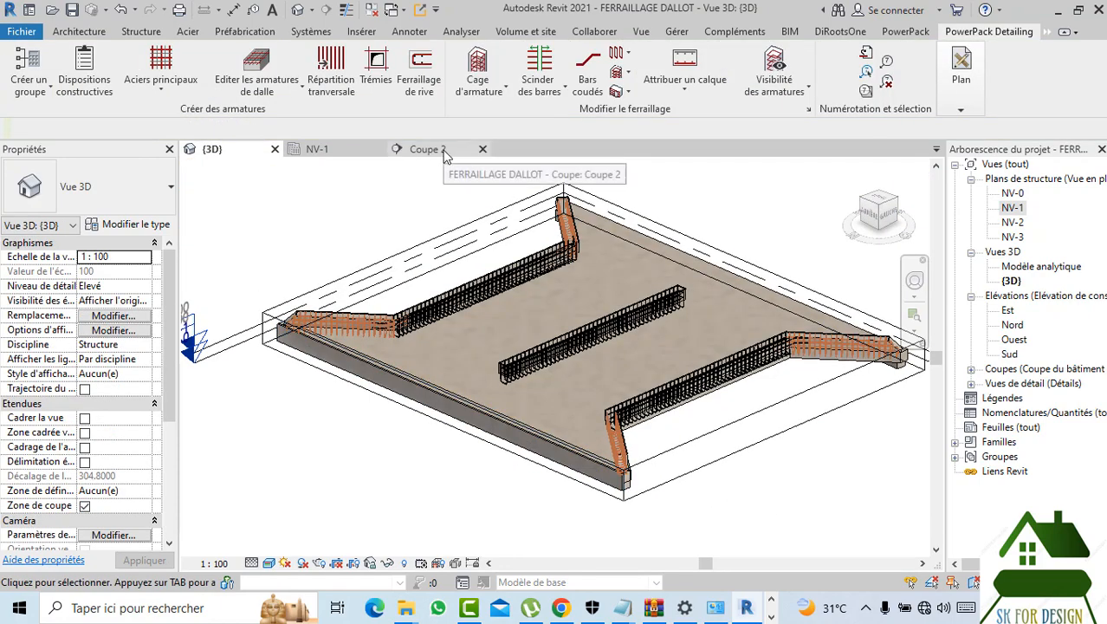
scroll(565, 509, "up", 5)
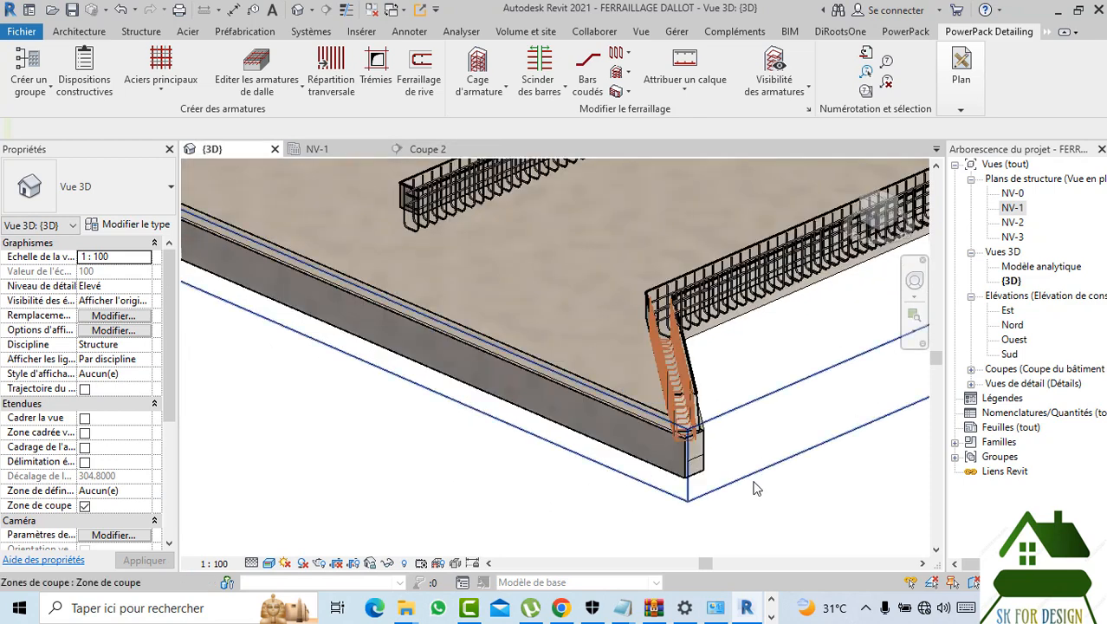
left_click(430, 149)
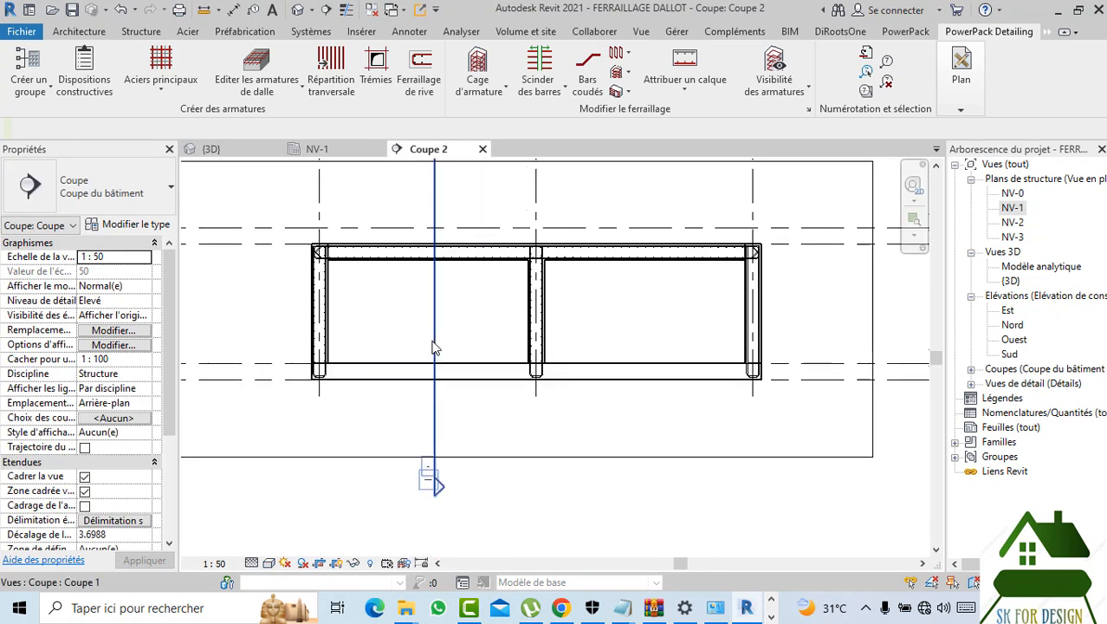
left_click(140, 31)
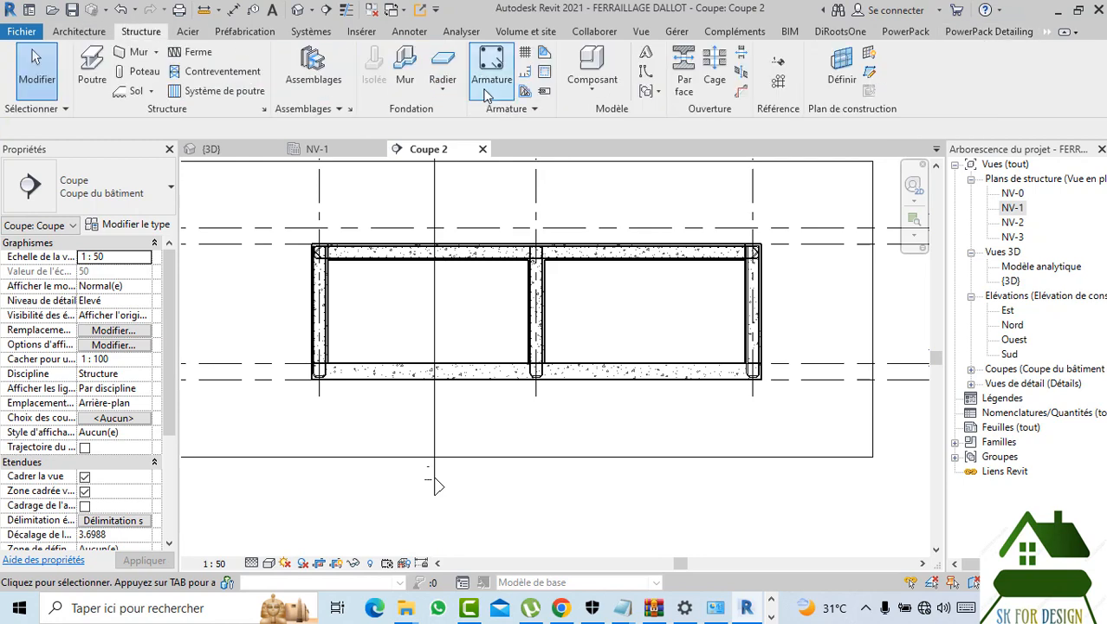
left_click(488, 91)
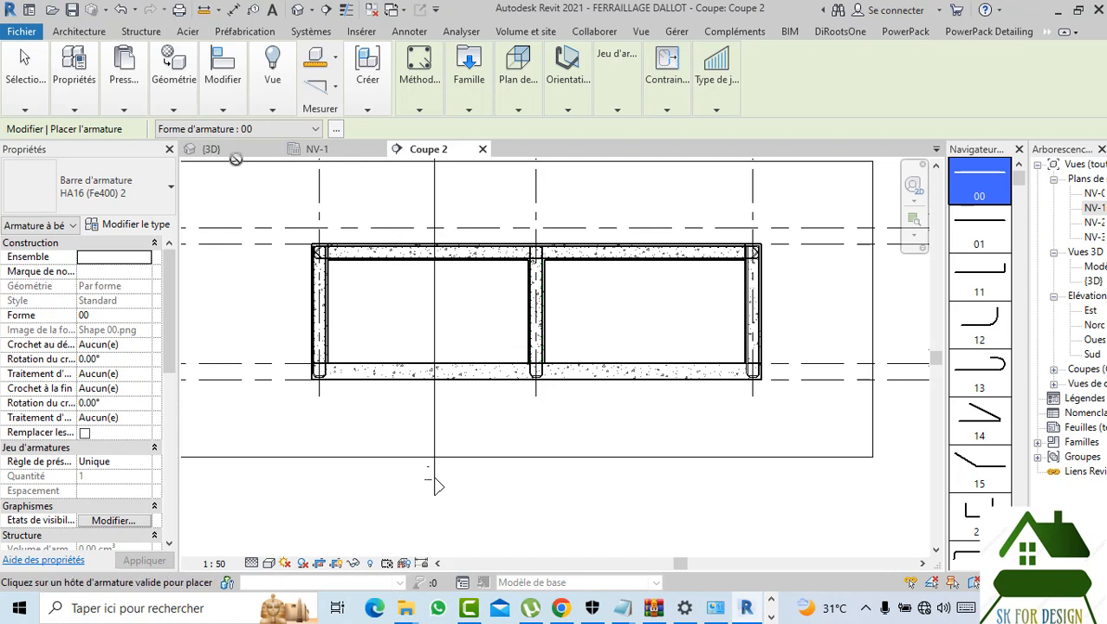
left_click(234, 153)
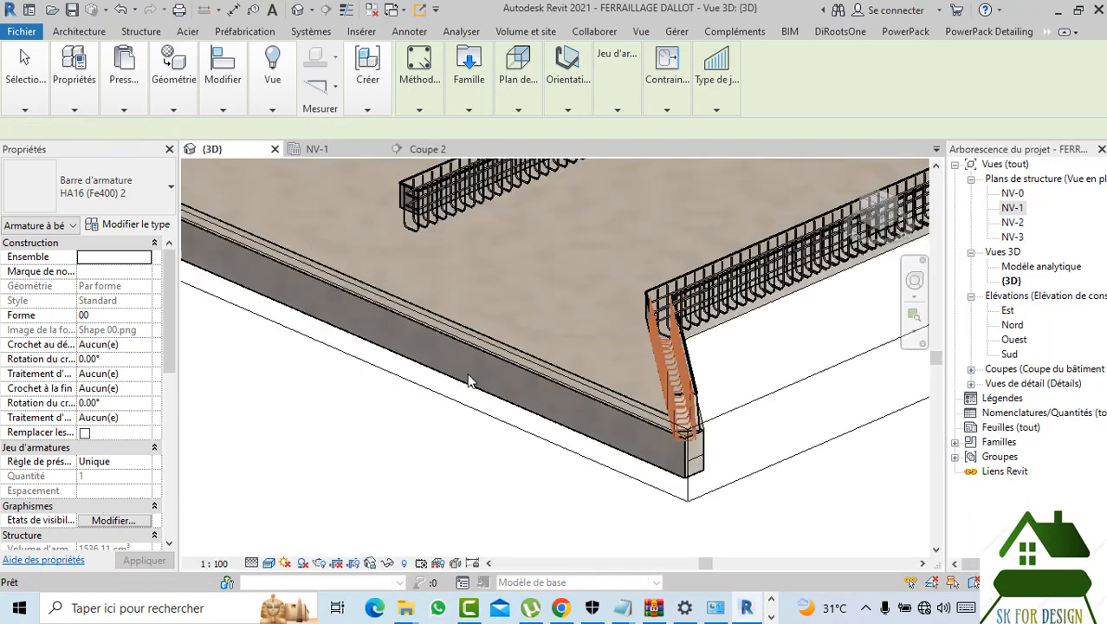
scroll(468, 381, "down", 3)
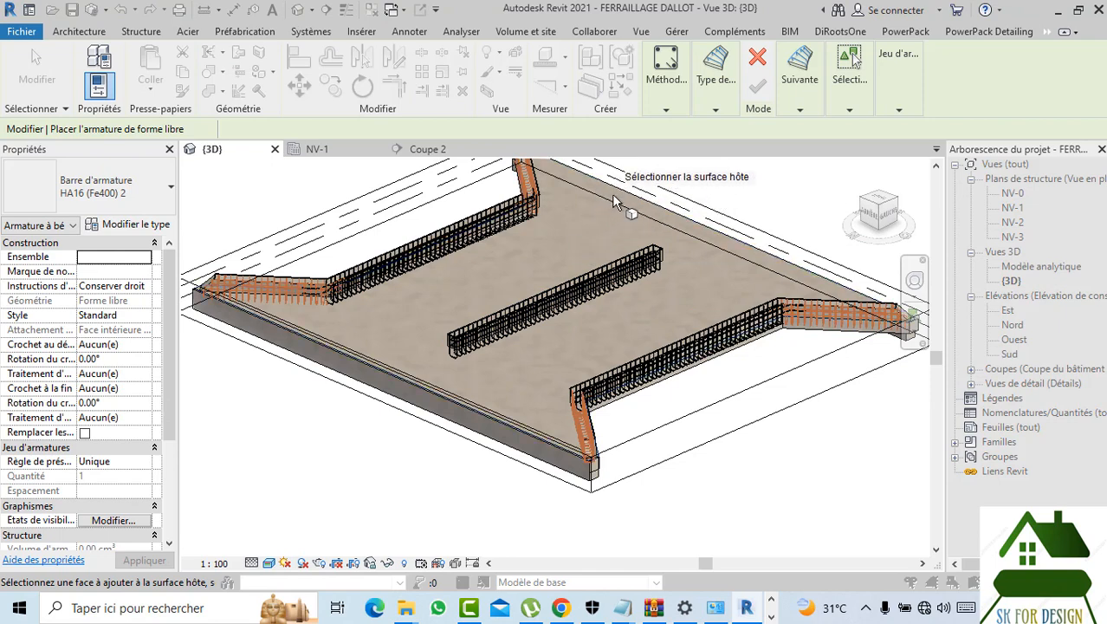
left_click(666, 109)
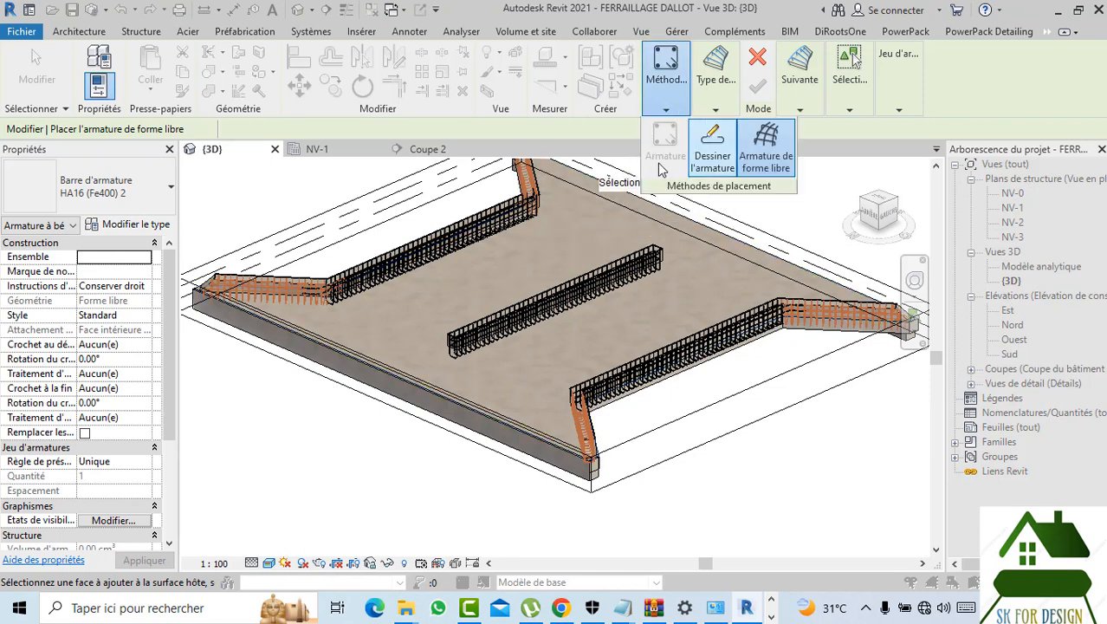
left_click(758, 71)
- In the Coupe 2 section, place an HA16 shape 00 bar near the bottom slab's lower face, using the Plan de construction actuel placement plane
left_click(433, 150)
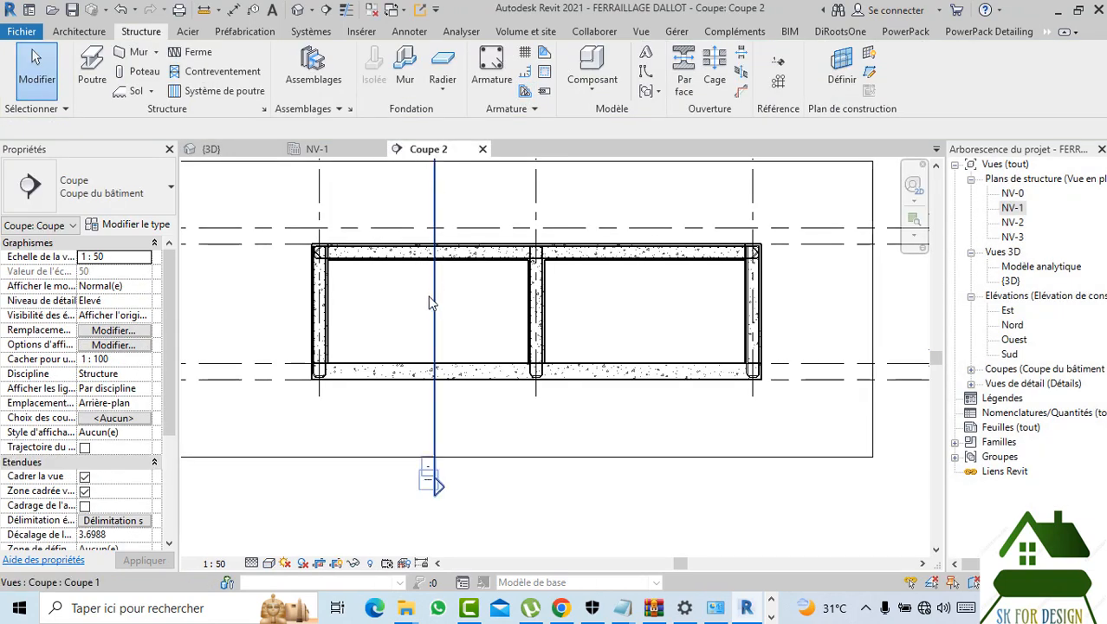
left_click(491, 70)
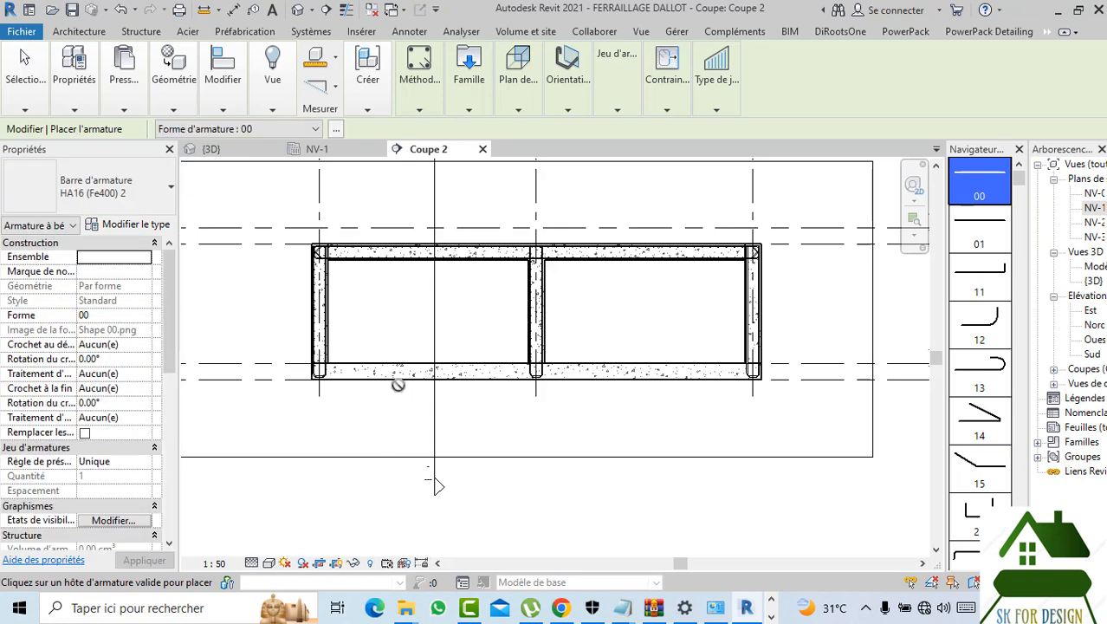
mouse_move(501, 95)
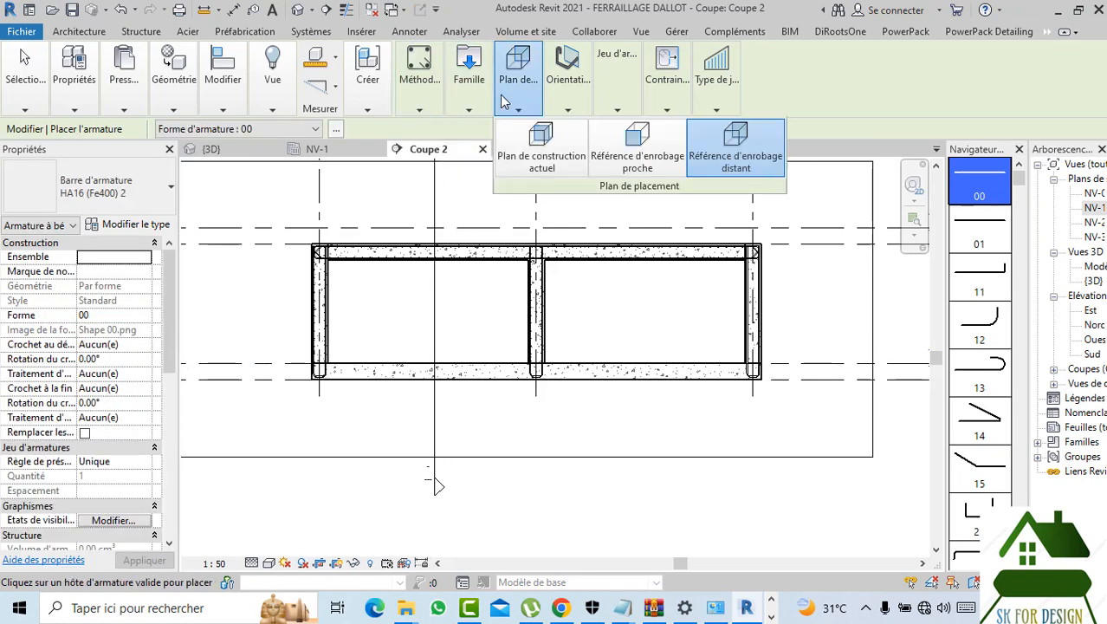
left_click(537, 137)
scroll(412, 384, "up", 2)
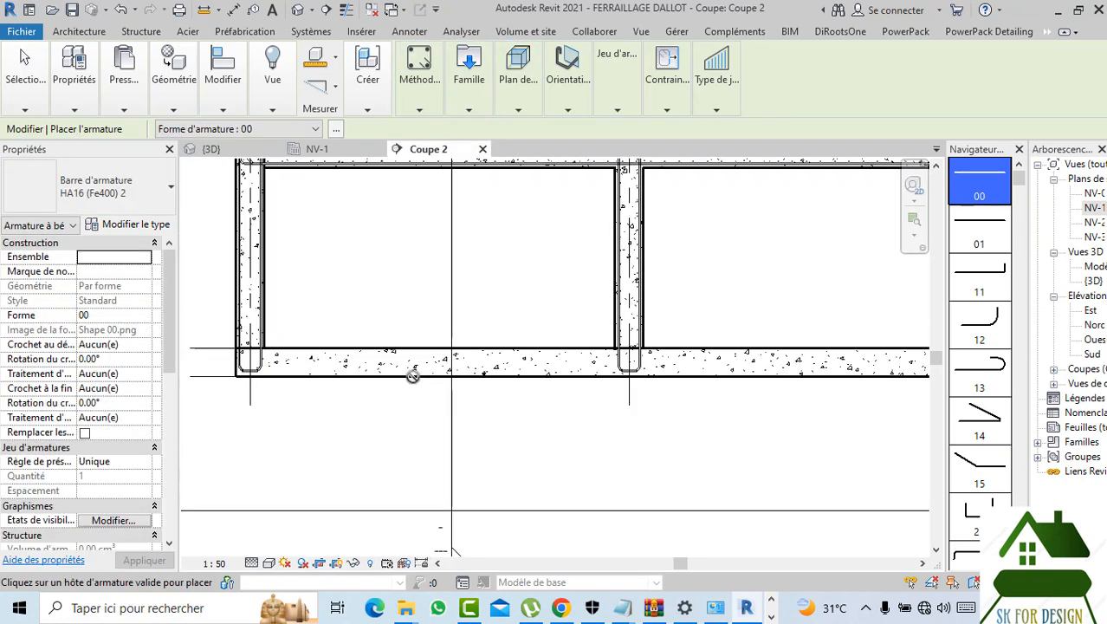
scroll(414, 374, "up", 1)
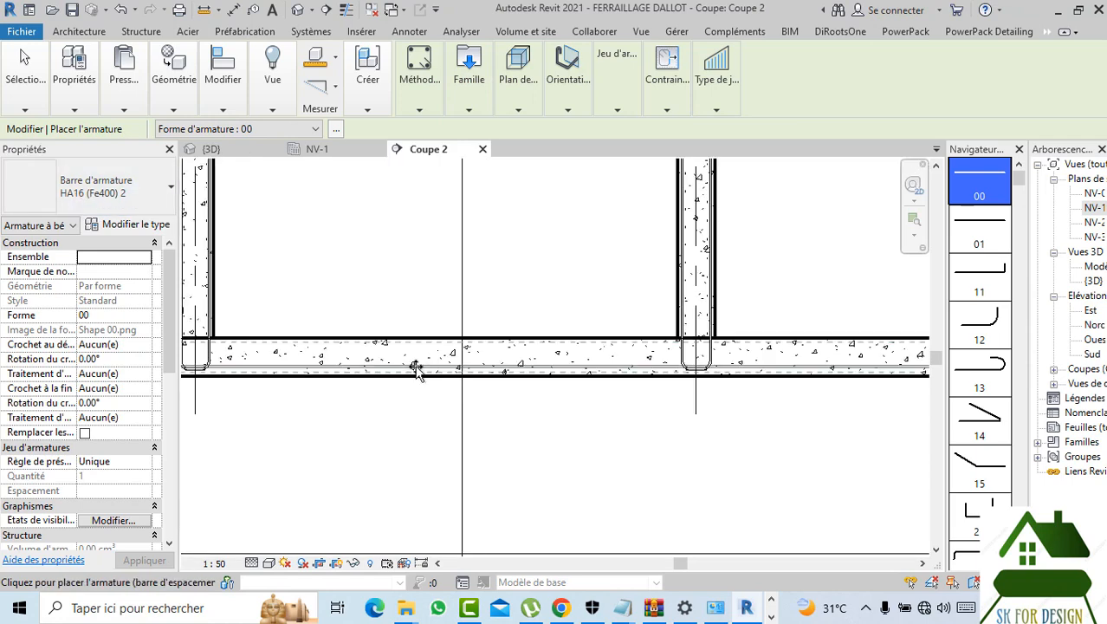
scroll(410, 372, "up", 2)
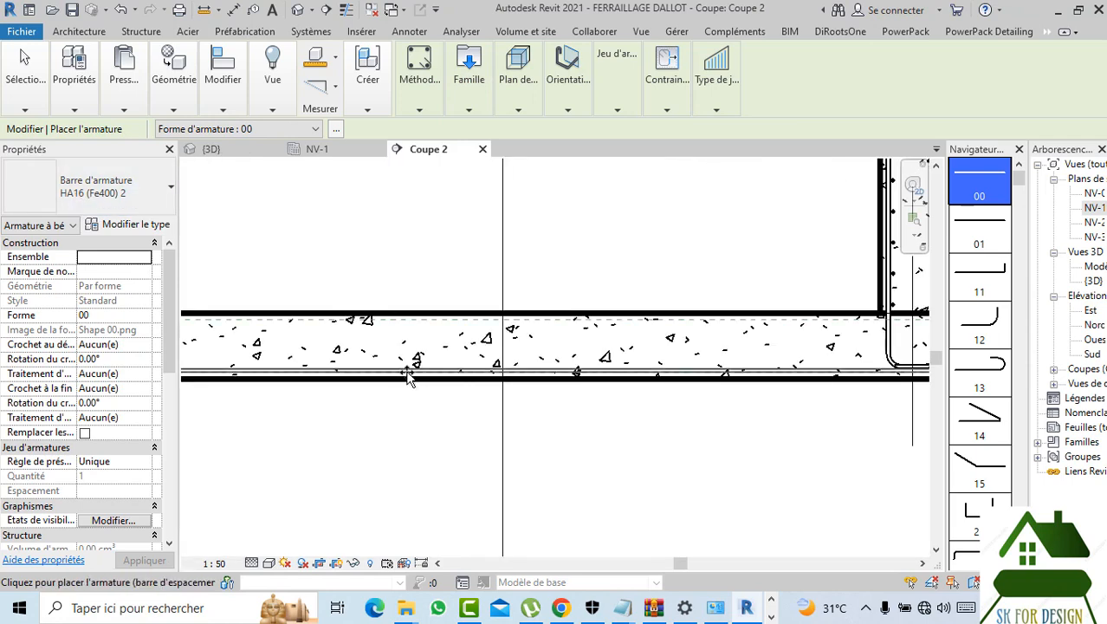
left_click(411, 375)
scroll(407, 371, "down", 3)
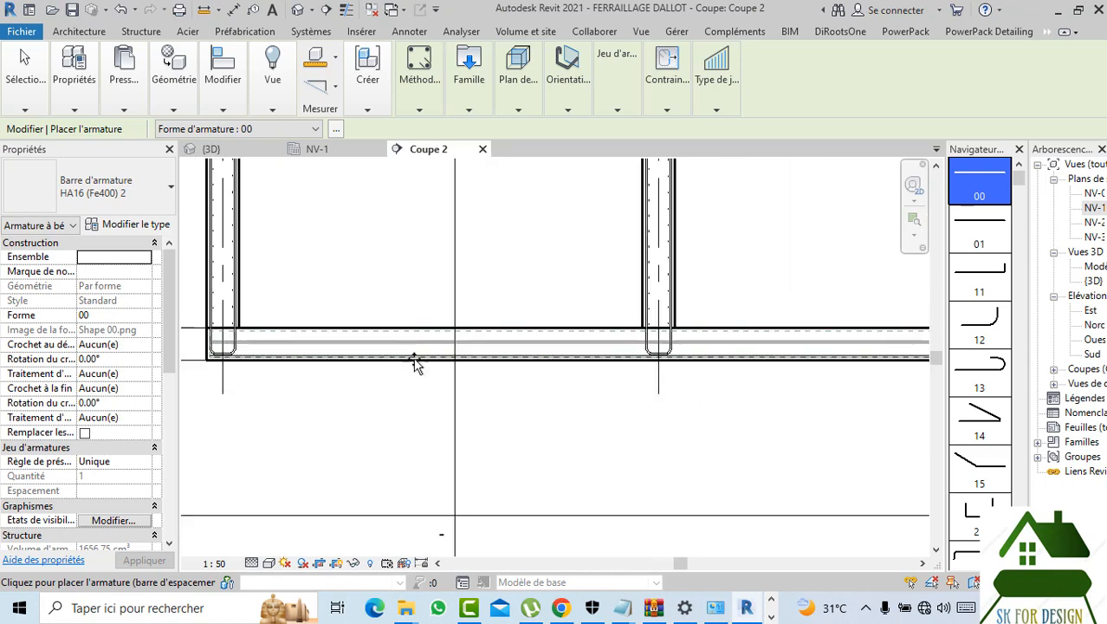
key("Escape")
- Set the bottom slab's HA16 bar to the Espacement maximum layout with a spacing of 150 mm
left_click(401, 358)
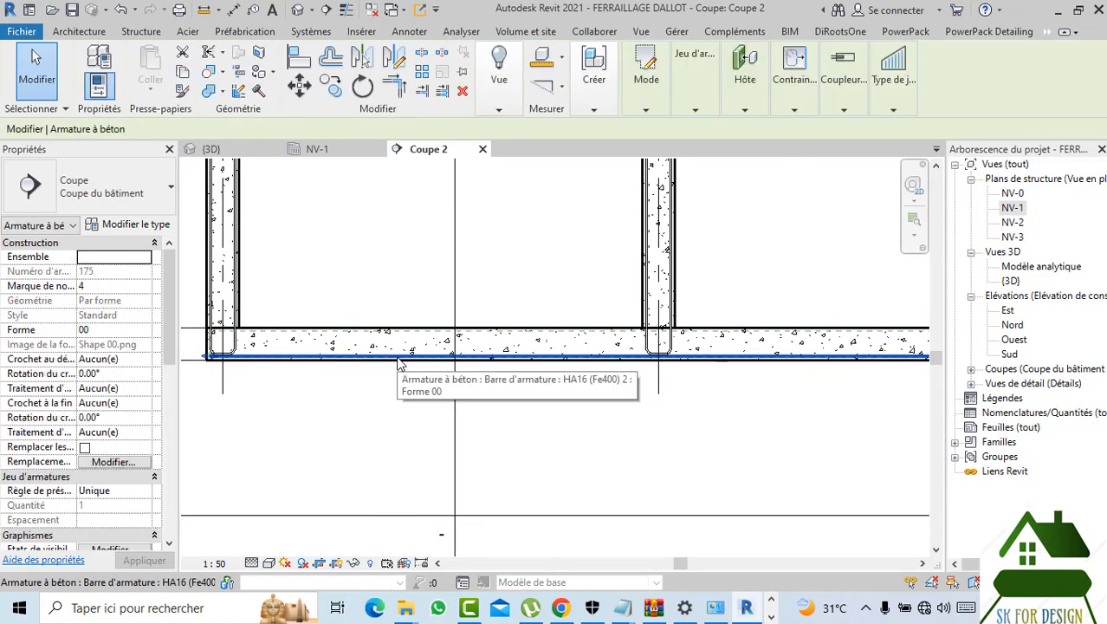
left_click(697, 110)
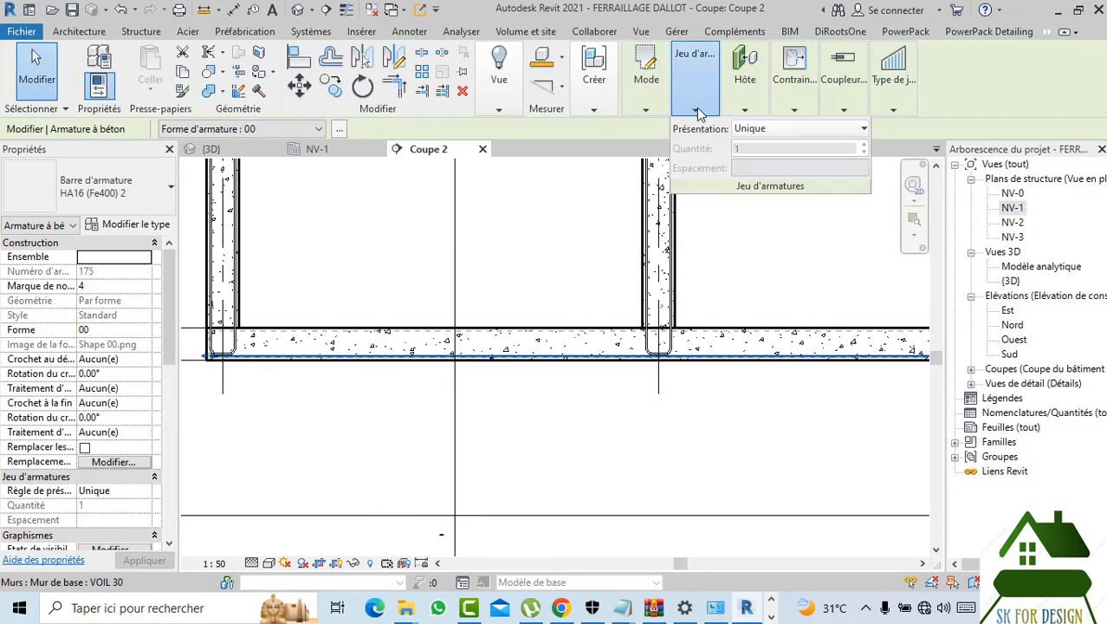
left_click(751, 129)
left_click(773, 181)
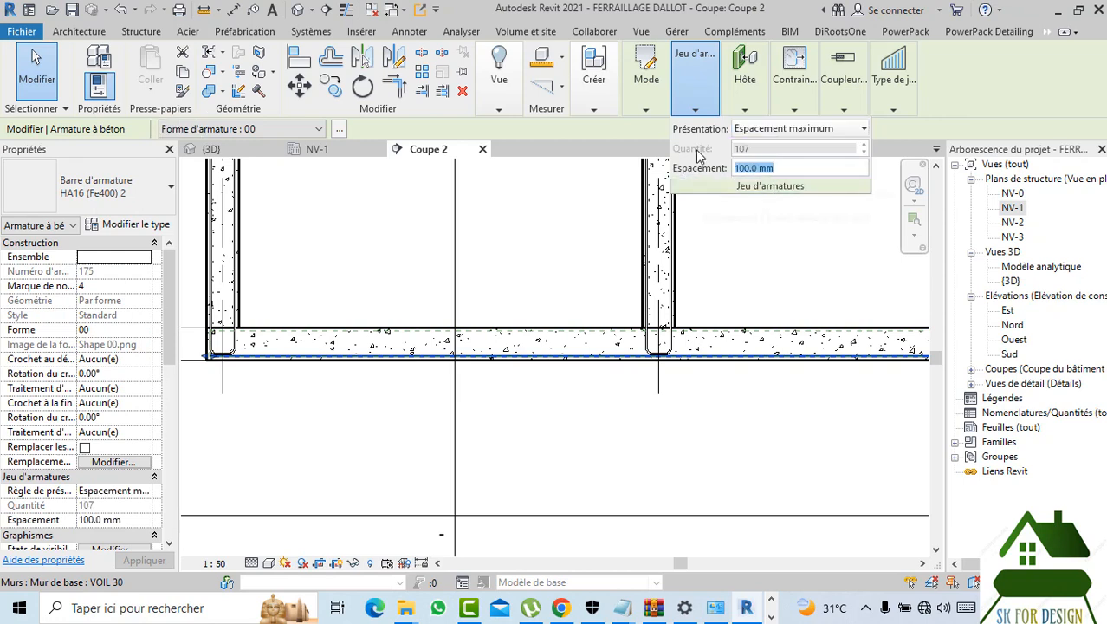
type("150")
left_click(517, 251)
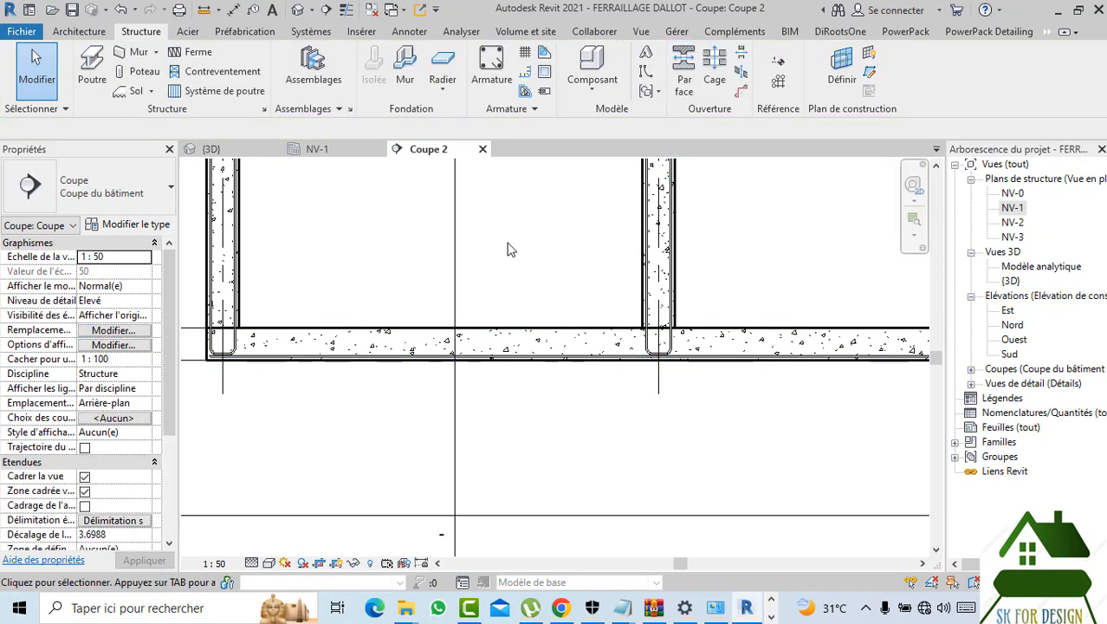
scroll(506, 247, "down", 2)
- Reapply the rebar display in the 3D view for all bar types and all layers, limited to the active view
left_click(236, 153)
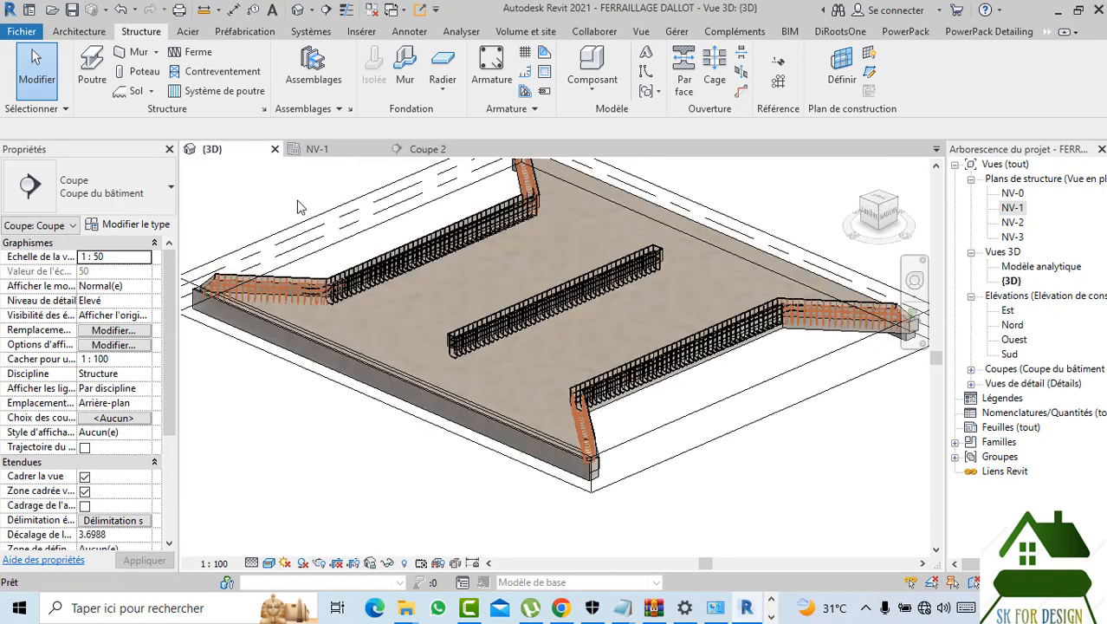
left_click(386, 369)
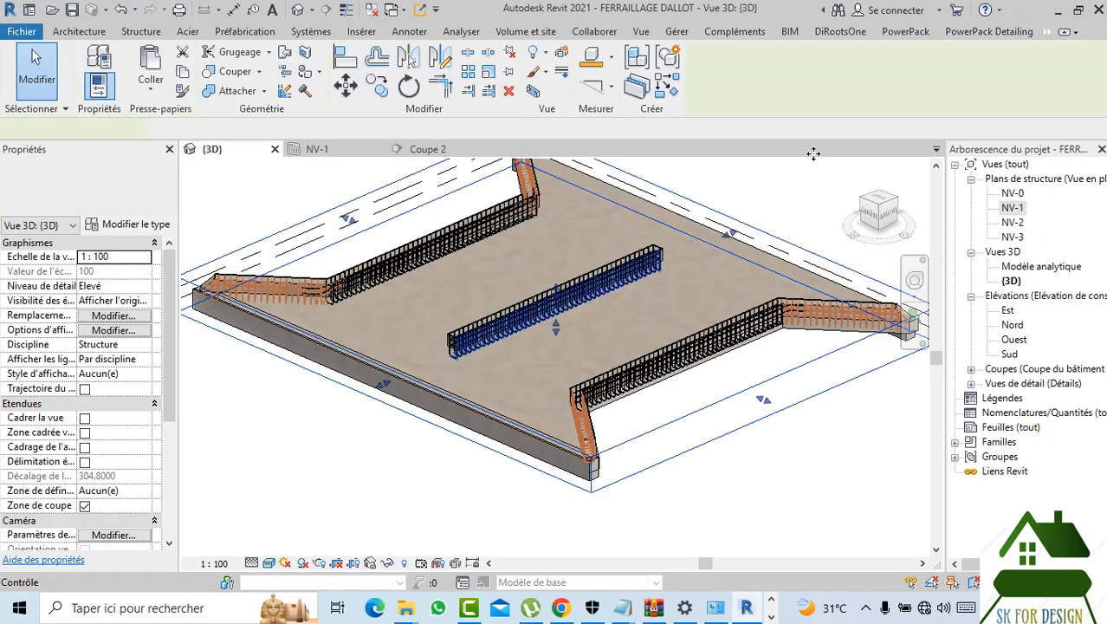
left_click(971, 33)
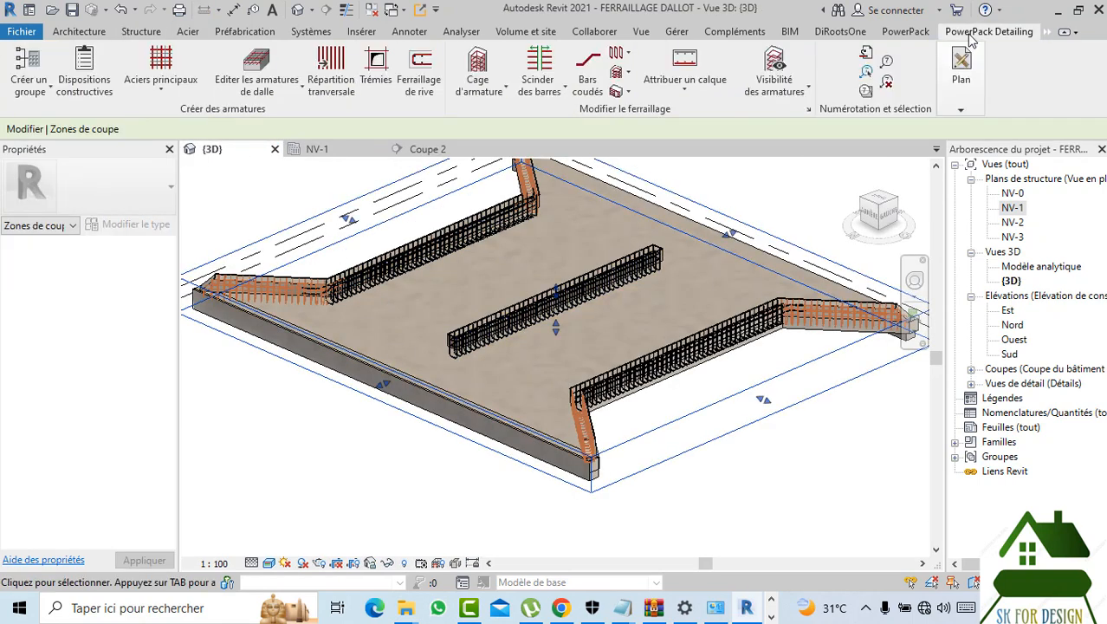
left_click(776, 66)
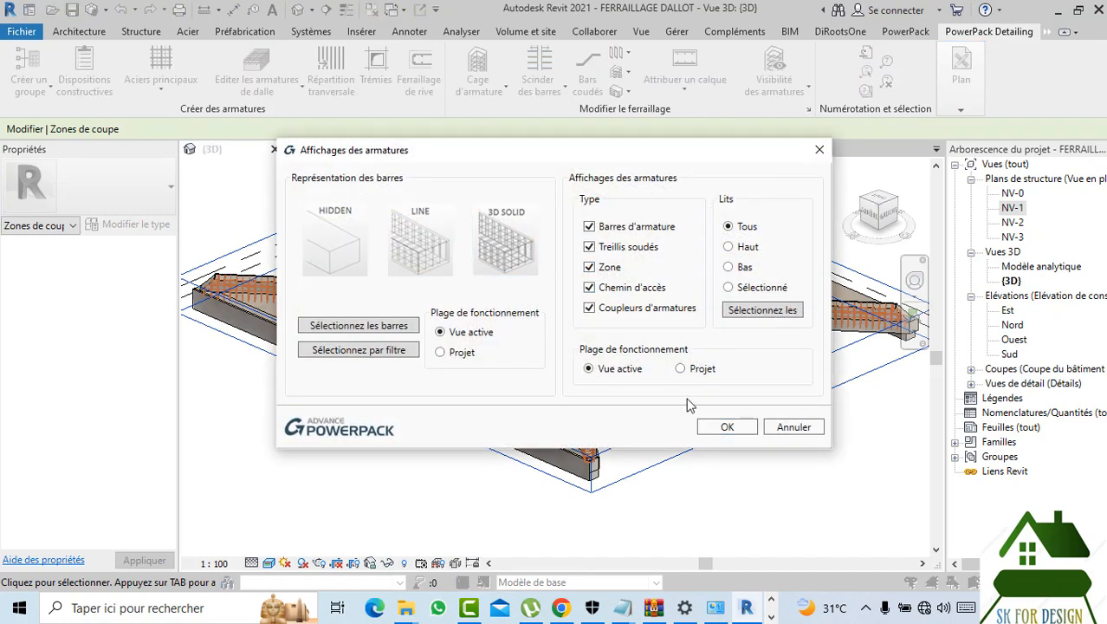
left_click(727, 427)
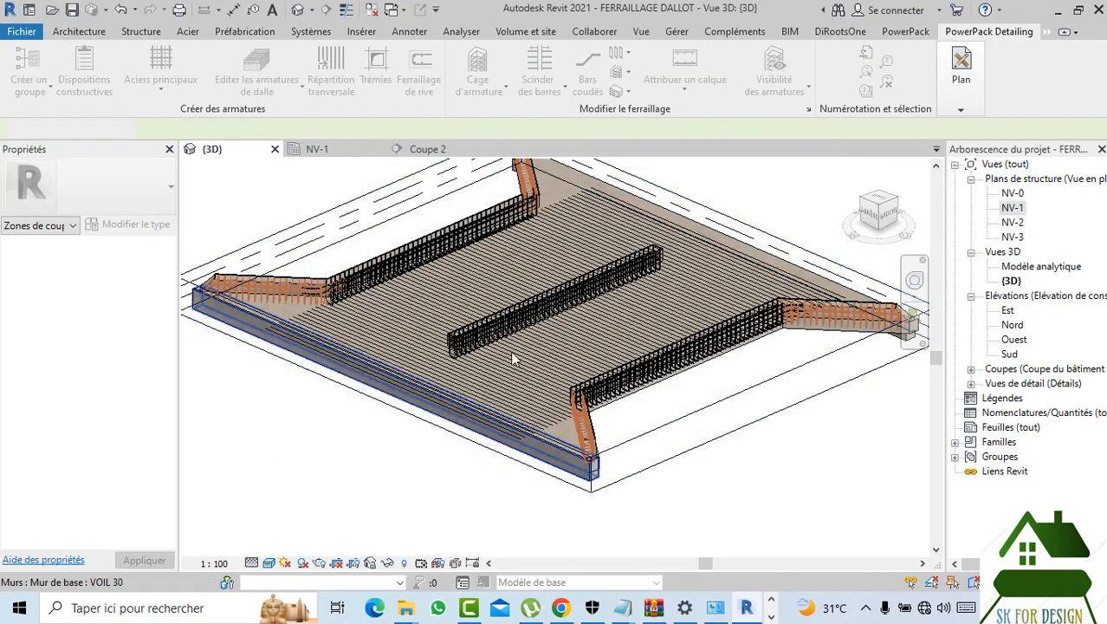
- Examine the distribution of the HA16 bars across the bottom slab from several angles in the 3D view
scroll(714, 210, "up", 2)
scroll(715, 210, "up", 1)
scroll(767, 247, "down", 1)
left_click(887, 215)
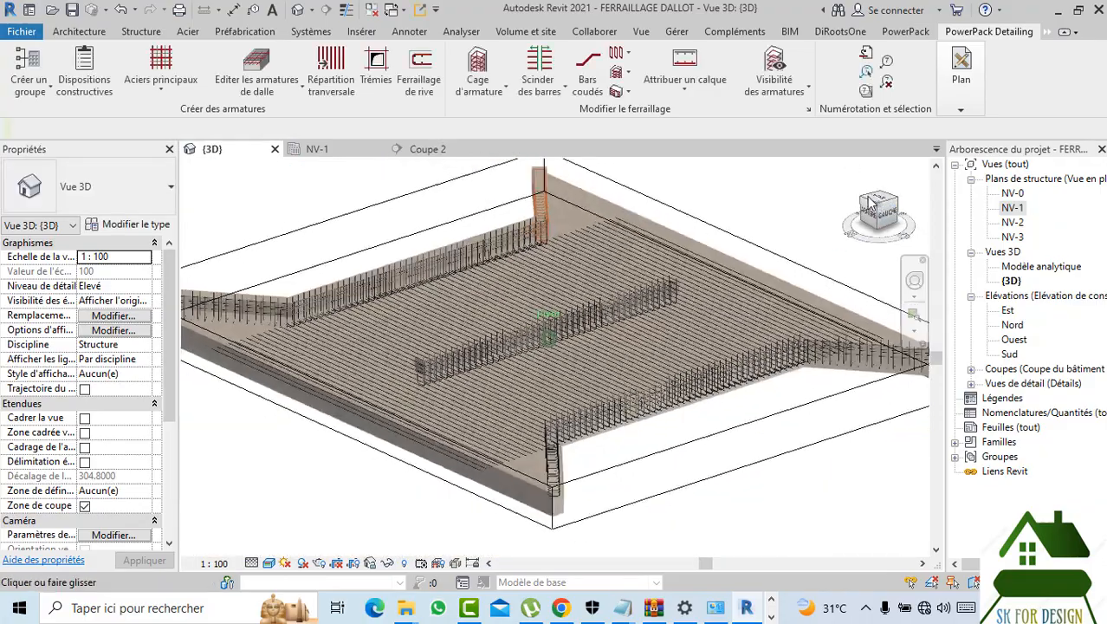
middle_click_drag(787, 200, 746, 220, "shift")
scroll(823, 346, "up", 4)
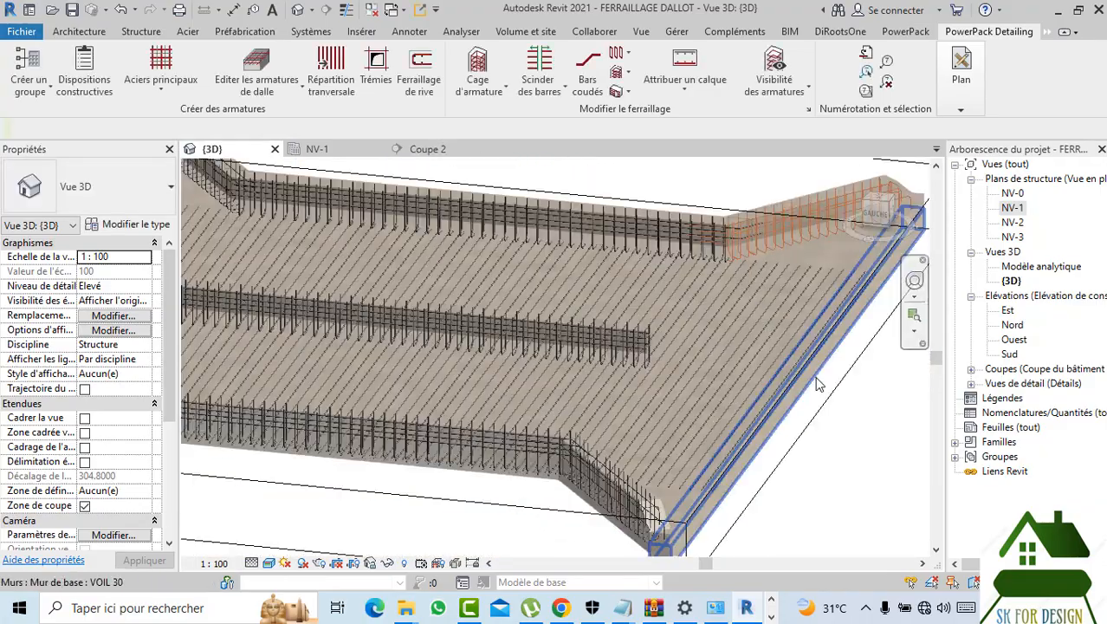
scroll(747, 363, "down", 6)
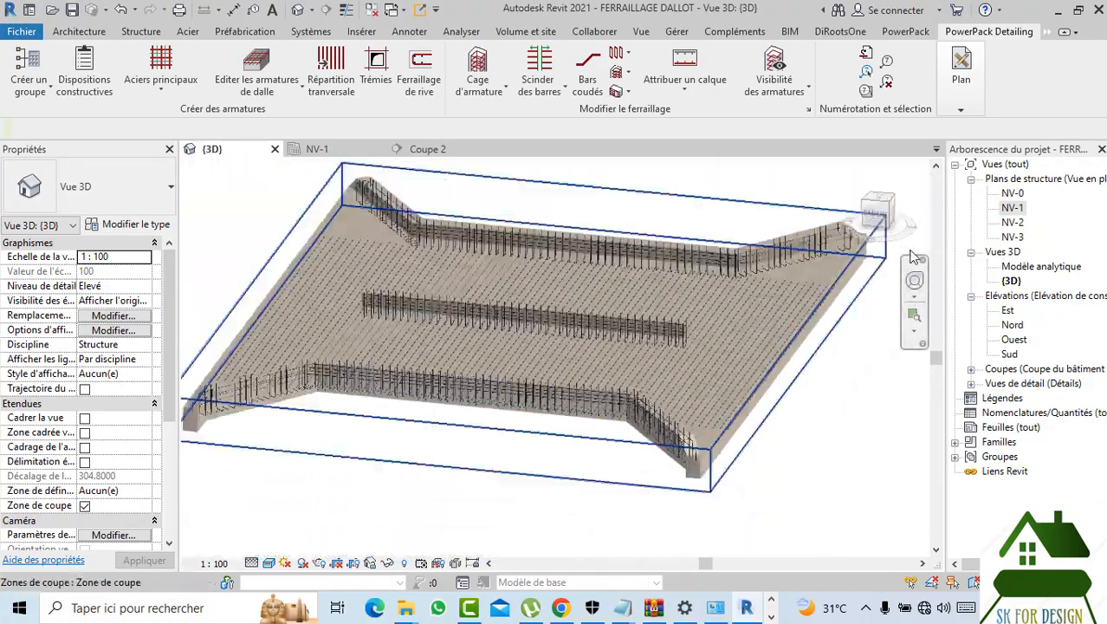
- Examine from several angles how the HA16 bars extend beyond the culvert walls toward the slab's ends in the 3D view
left_click_drag(885, 214, 311, 215)
middle_click_drag(585, 265, 692, 245)
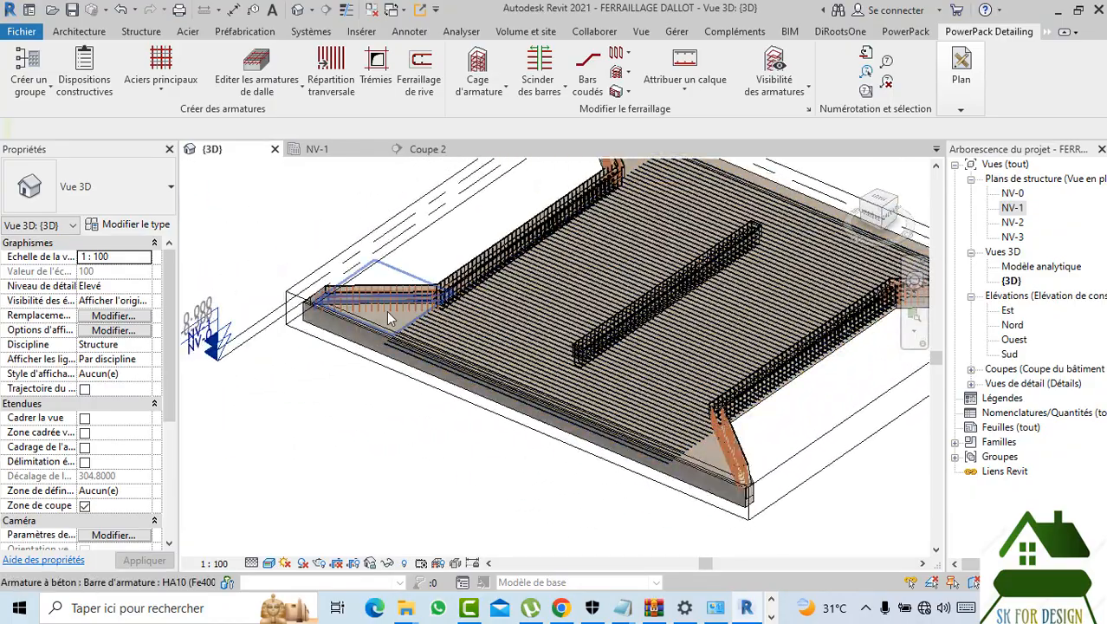
scroll(399, 321, "up", 3)
scroll(350, 323, "down", 1)
middle_click_drag(719, 280, 901, 208, "shift")
scroll(472, 318, "up", 5)
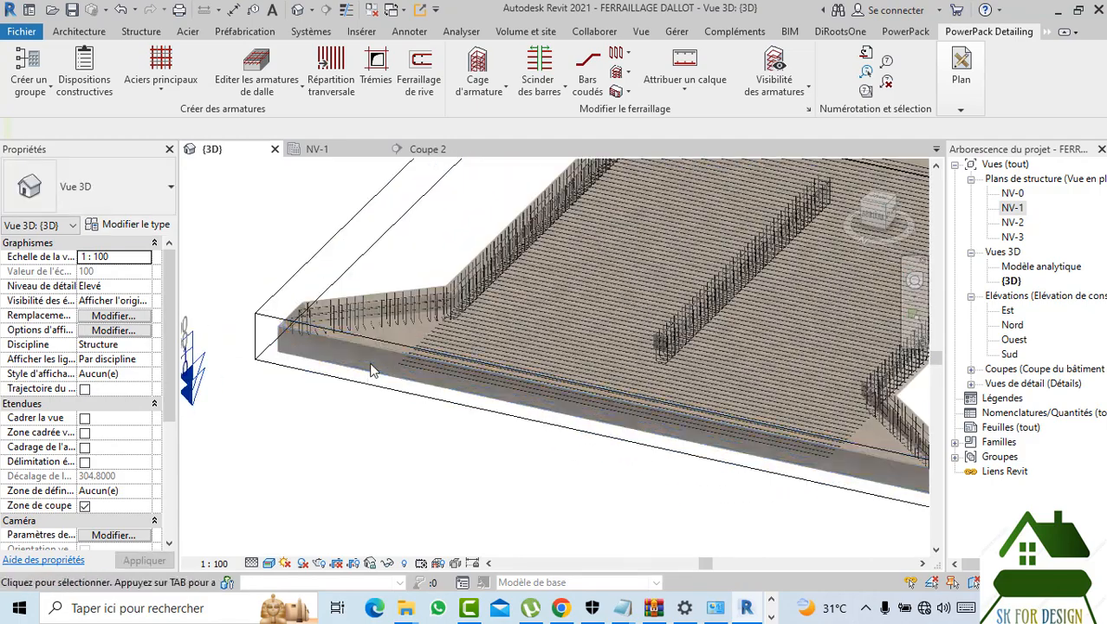
middle_click_drag(472, 318, 433, 362, "shift")
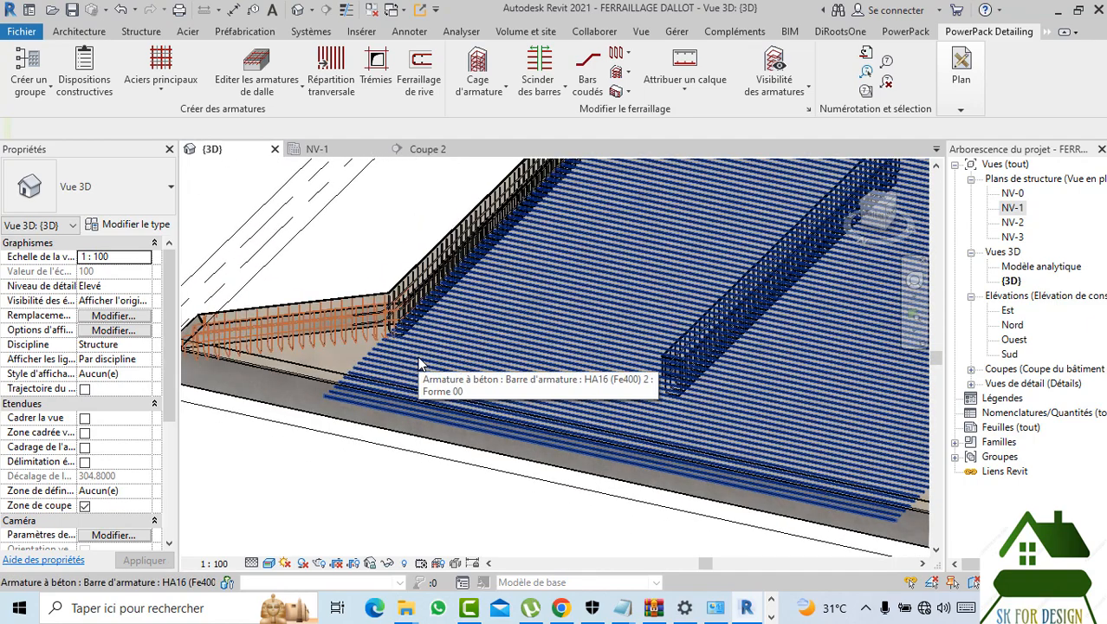
- In the NV-1 plan, set the bottom slab's HA16 bars to display clearly in the Ouest elevation
left_click(335, 150)
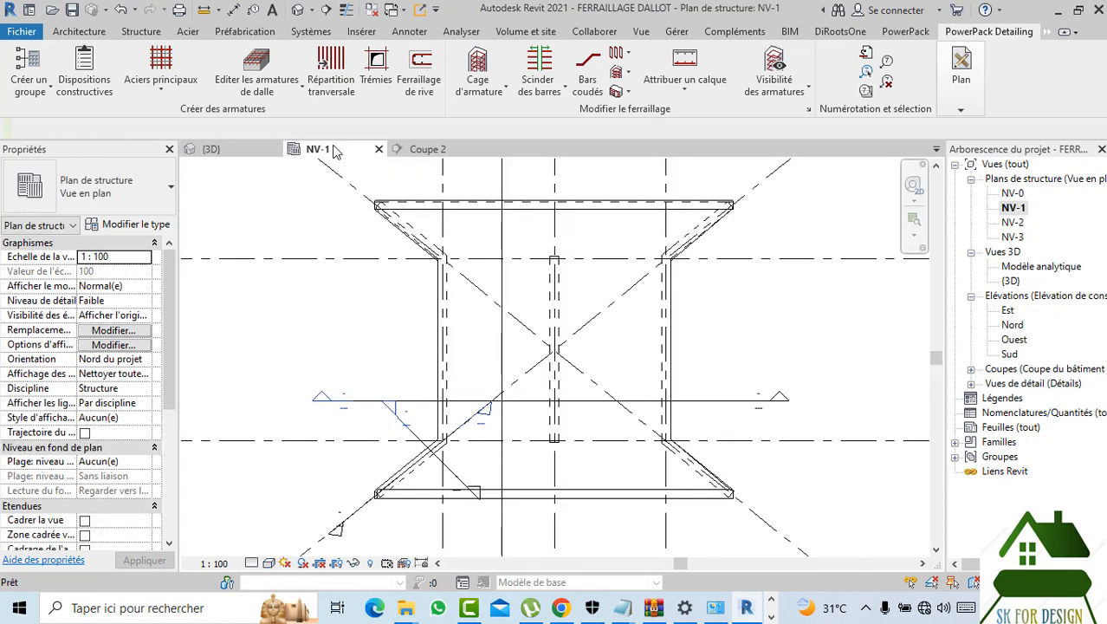
left_click(524, 280)
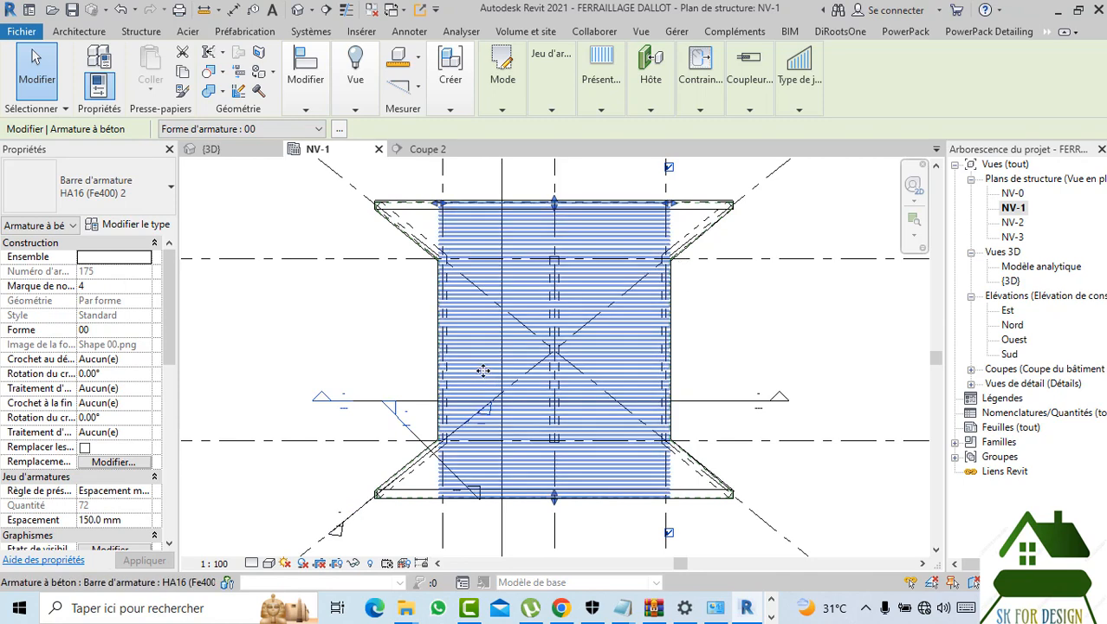
scroll(108, 308, "down", 3)
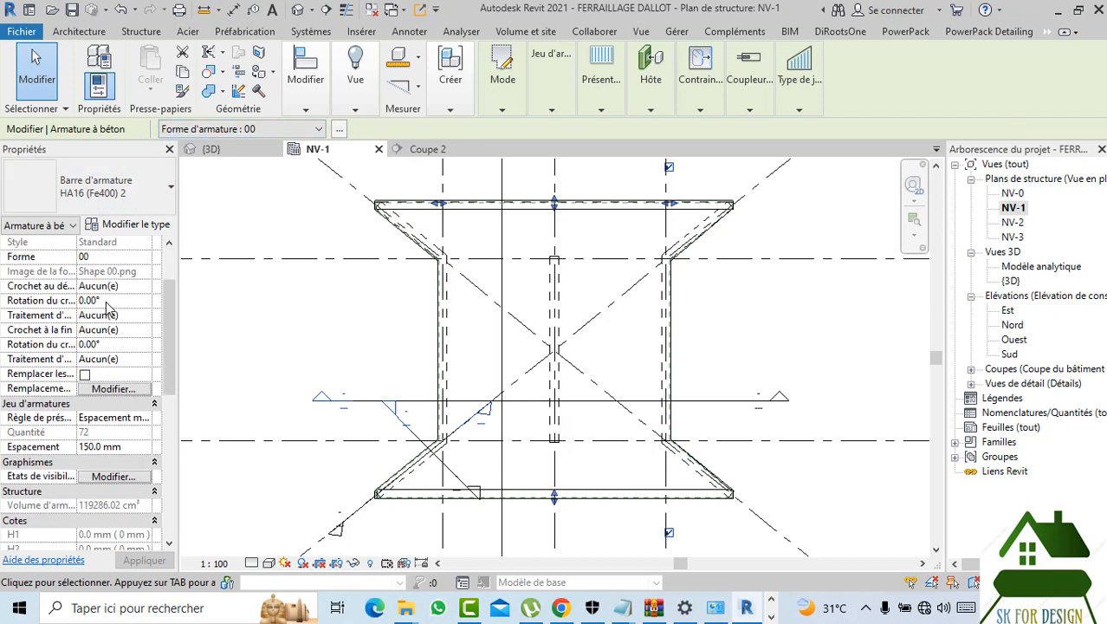
scroll(108, 307, "down", 2)
left_click(122, 436)
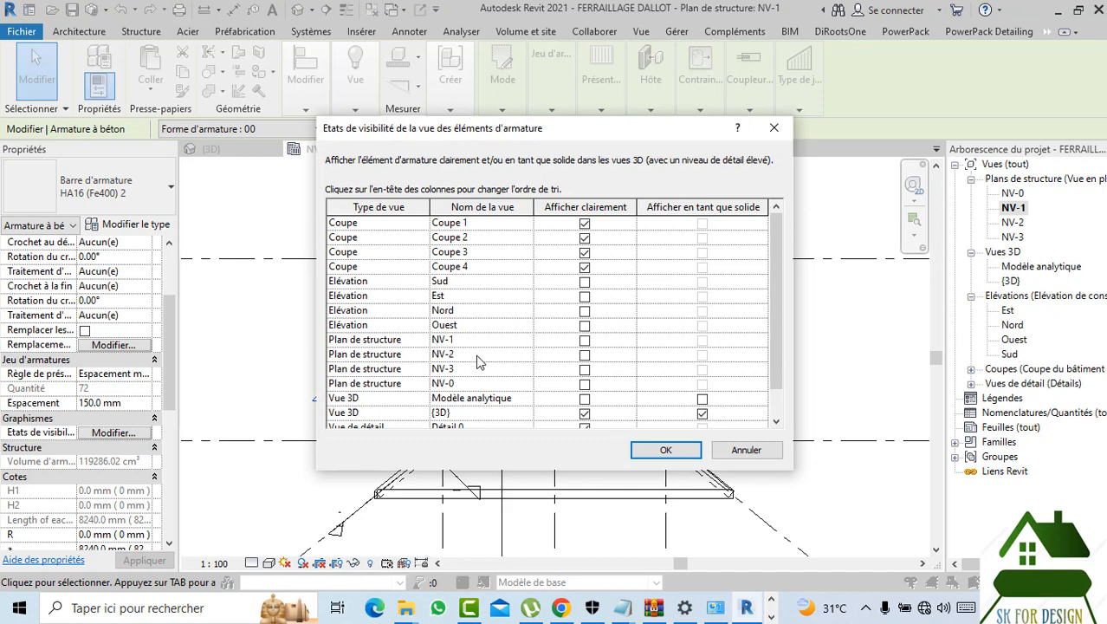
left_click(587, 329)
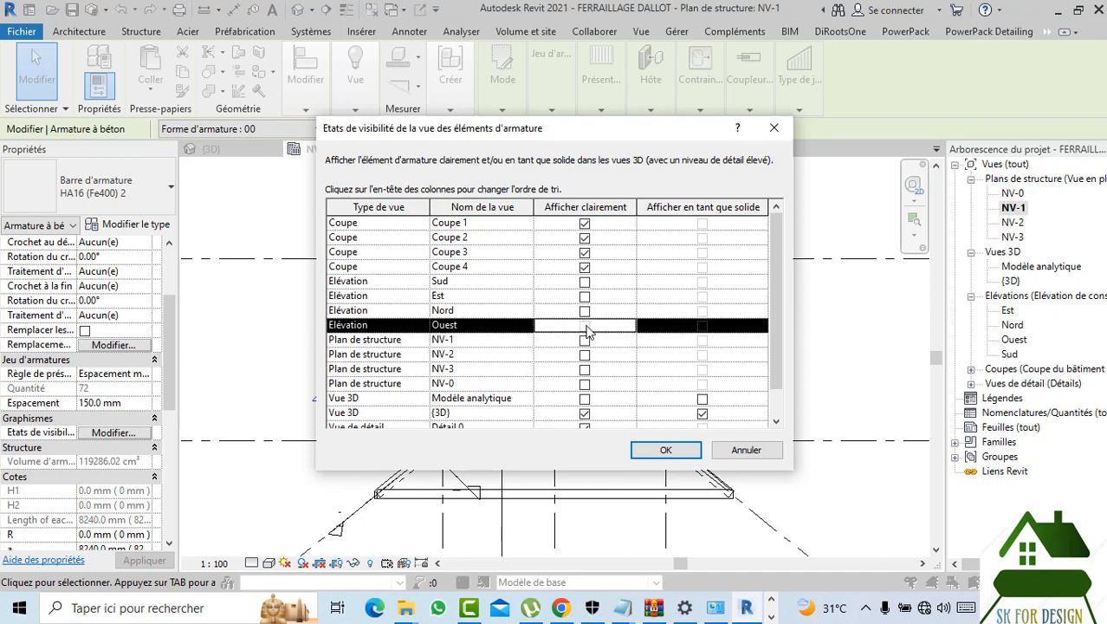
left_click(652, 450)
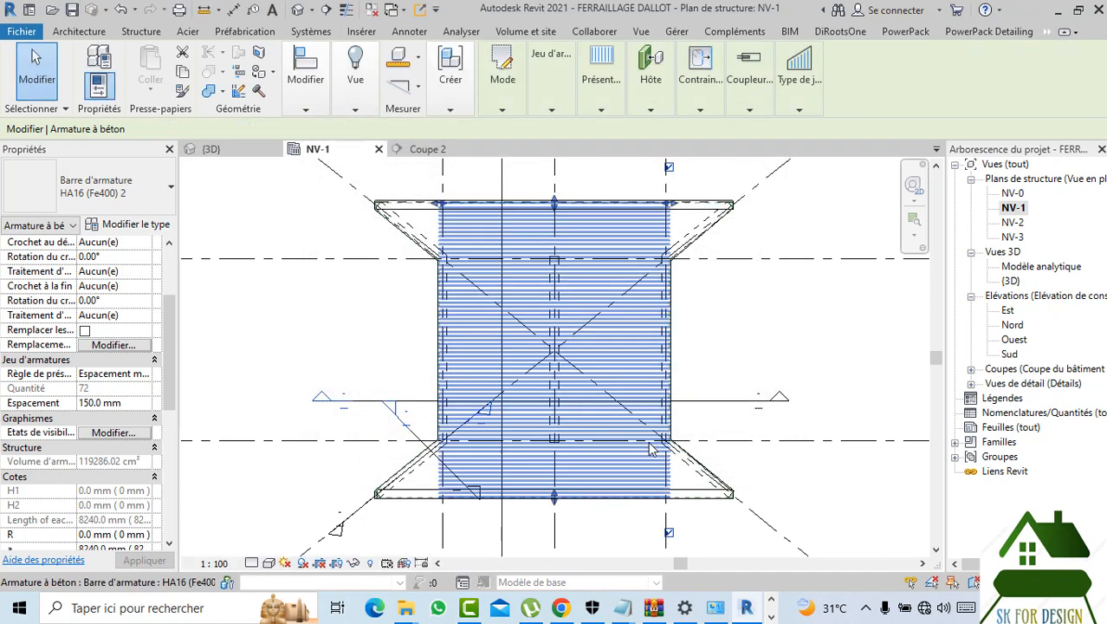
left_click(386, 333)
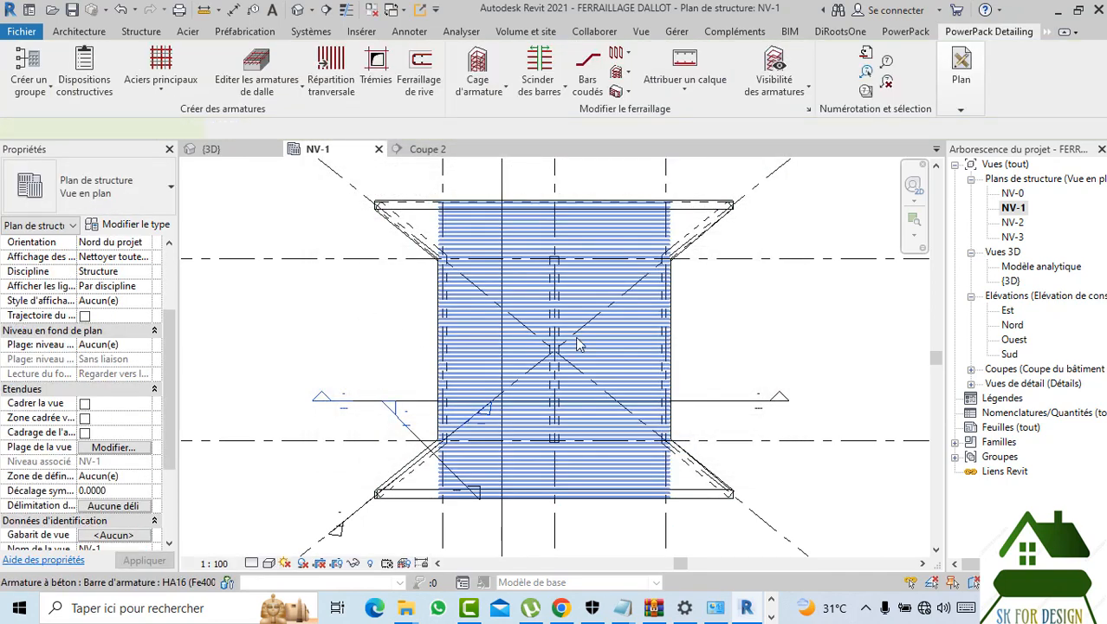
left_click(579, 345)
key("Escape")
- Set the slab's HA16 bars to display clearly in the NV-1 structural plan and turn that display off for the Ouest elevation
left_click(658, 271)
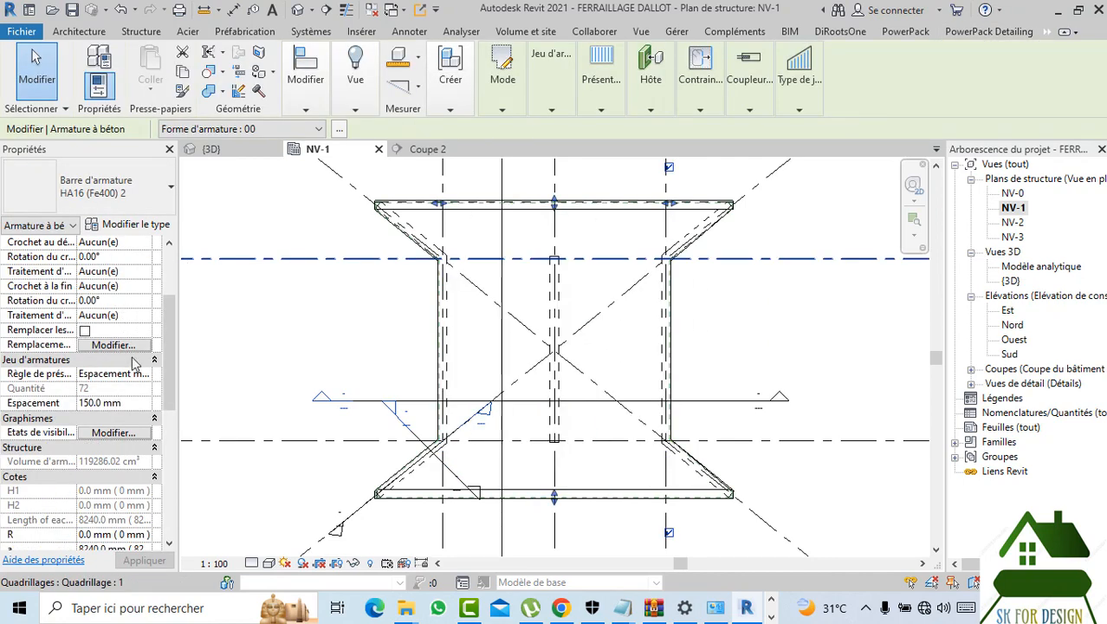
left_click(113, 432)
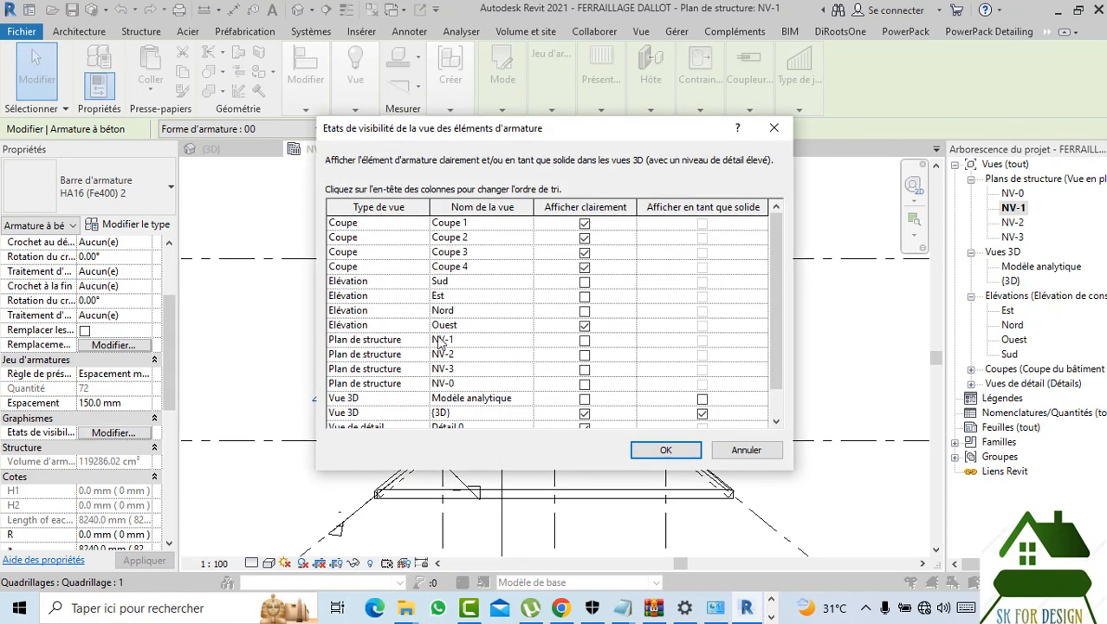
left_click(584, 327)
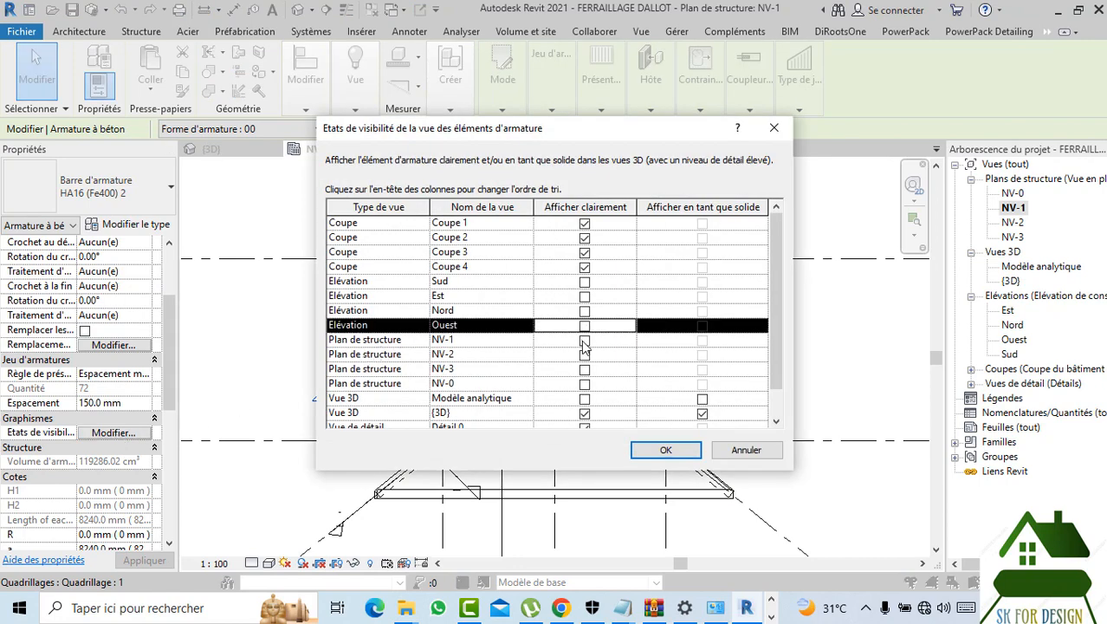
left_click(584, 341)
left_click(666, 449)
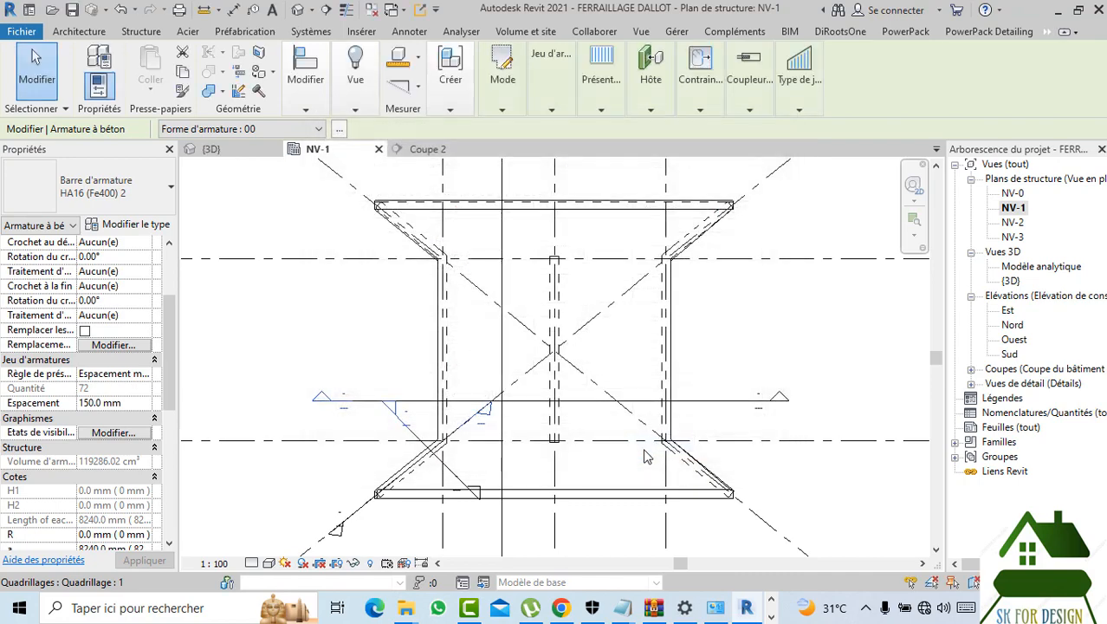
key("Escape")
- Shorten the HA16 bar distribution at its upper end in NV-1 so it stops at the upper ends of the culvert's straight walls
scroll(512, 203, "up", 5)
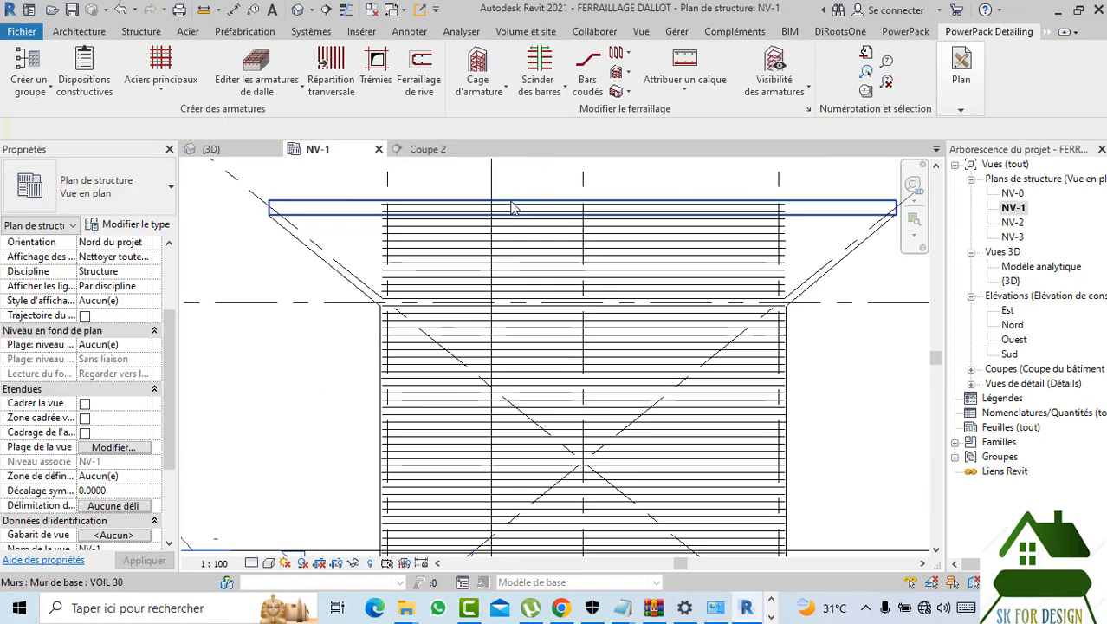
scroll(504, 198, "down", 4)
middle_click_drag(833, 342, 823, 297)
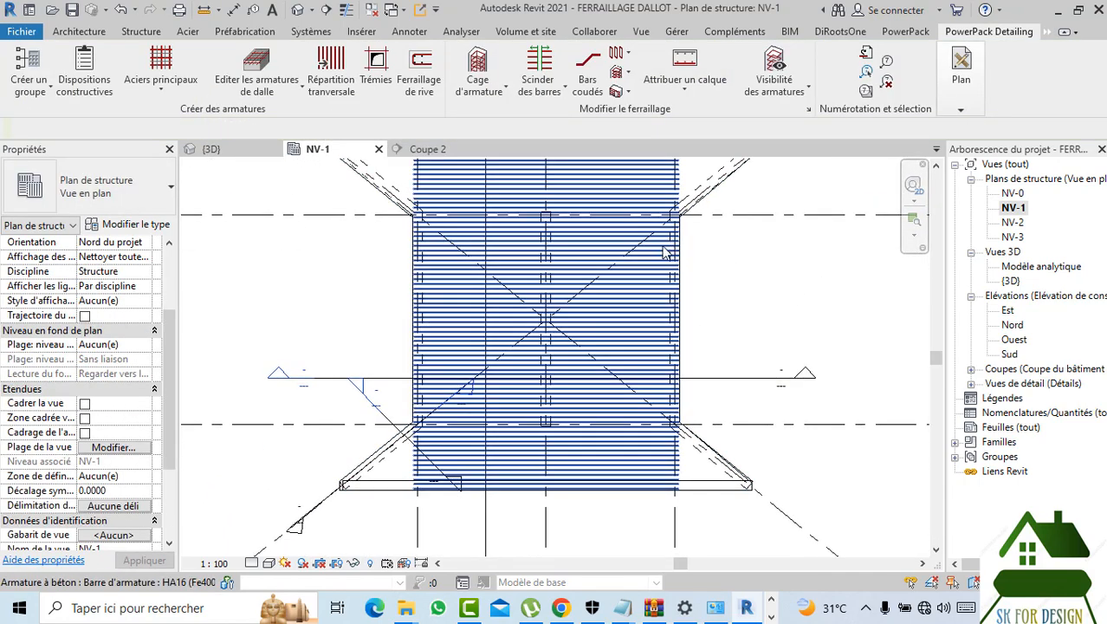
middle_click_drag(615, 236, 615, 295)
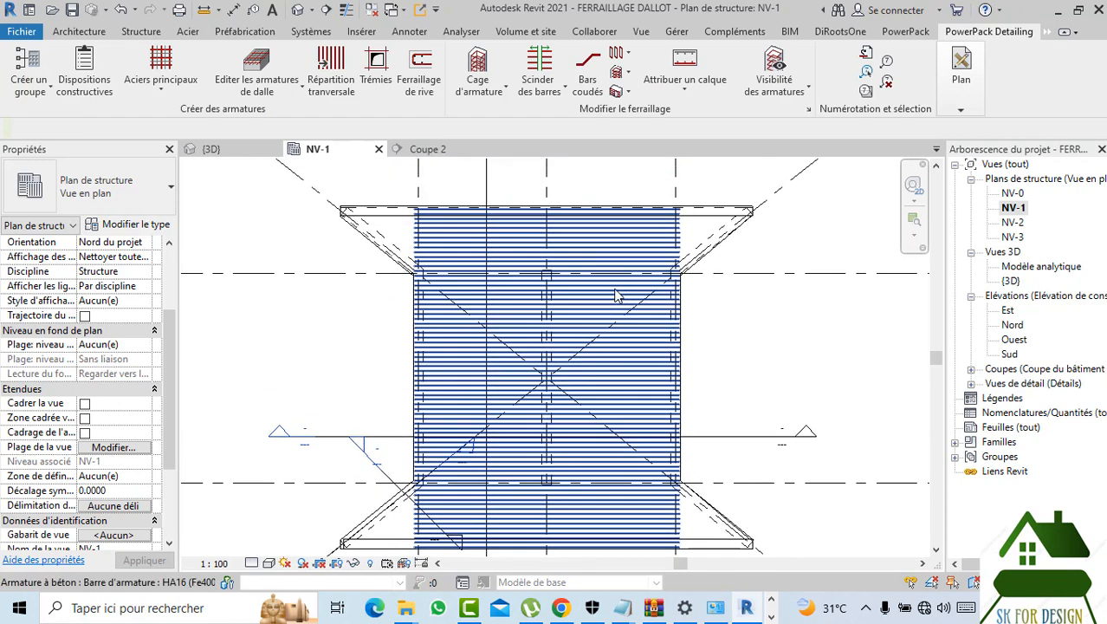
left_click(665, 243)
scroll(558, 221, "up", 2)
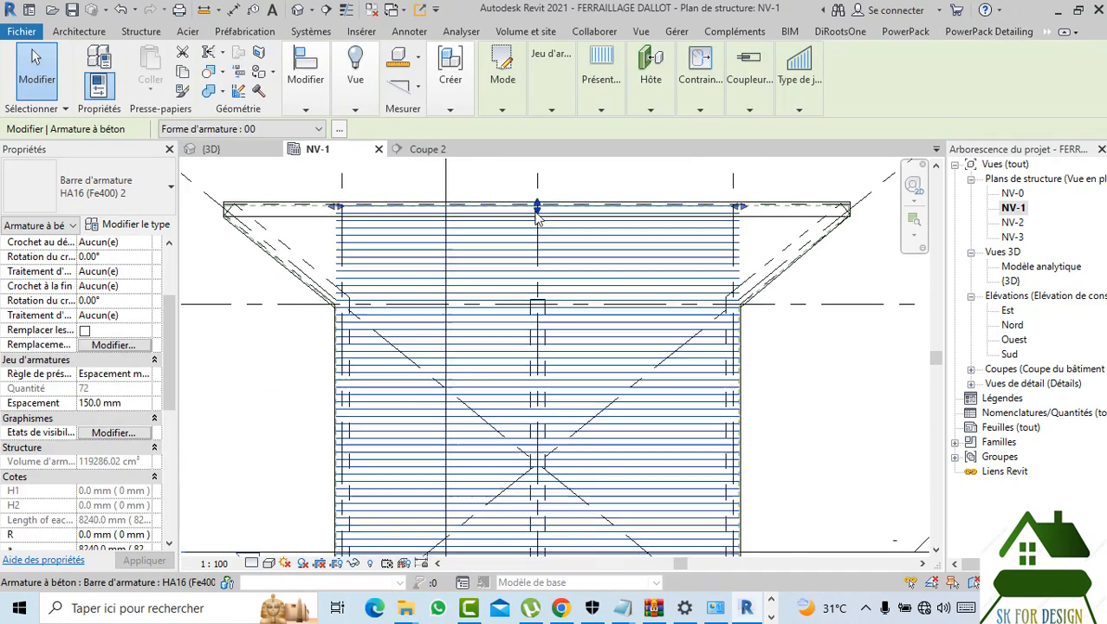
left_click_drag(547, 227, 539, 299)
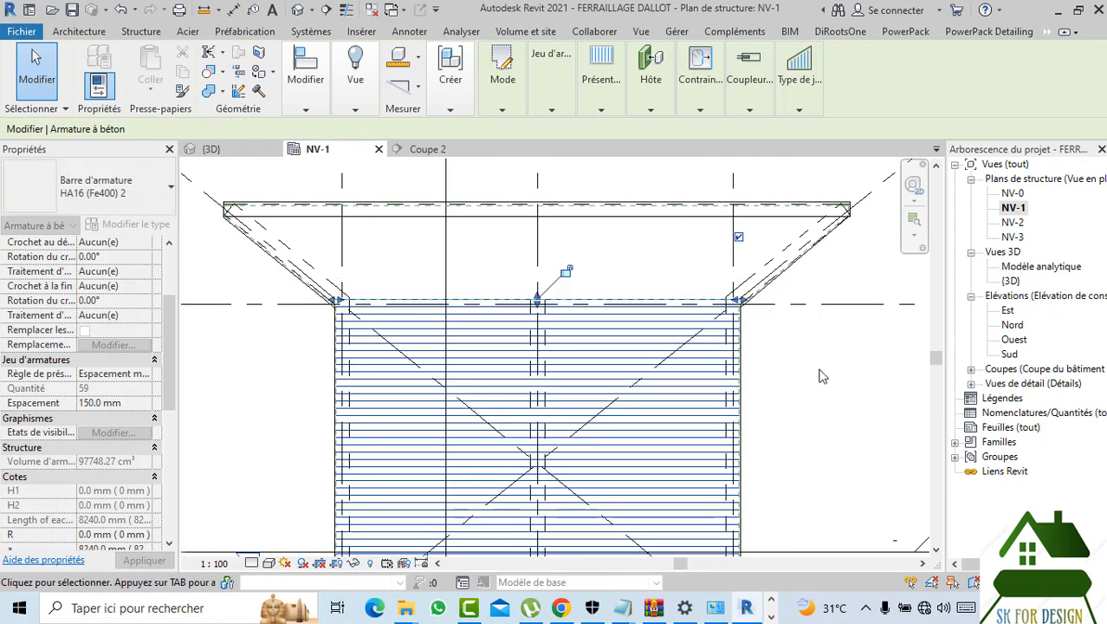
- Shorten the HA16 bar distribution at its lower end to the grid line at the lower ends of the straight walls
middle_click_drag(732, 347, 684, 243)
scroll(685, 243, "down", 2)
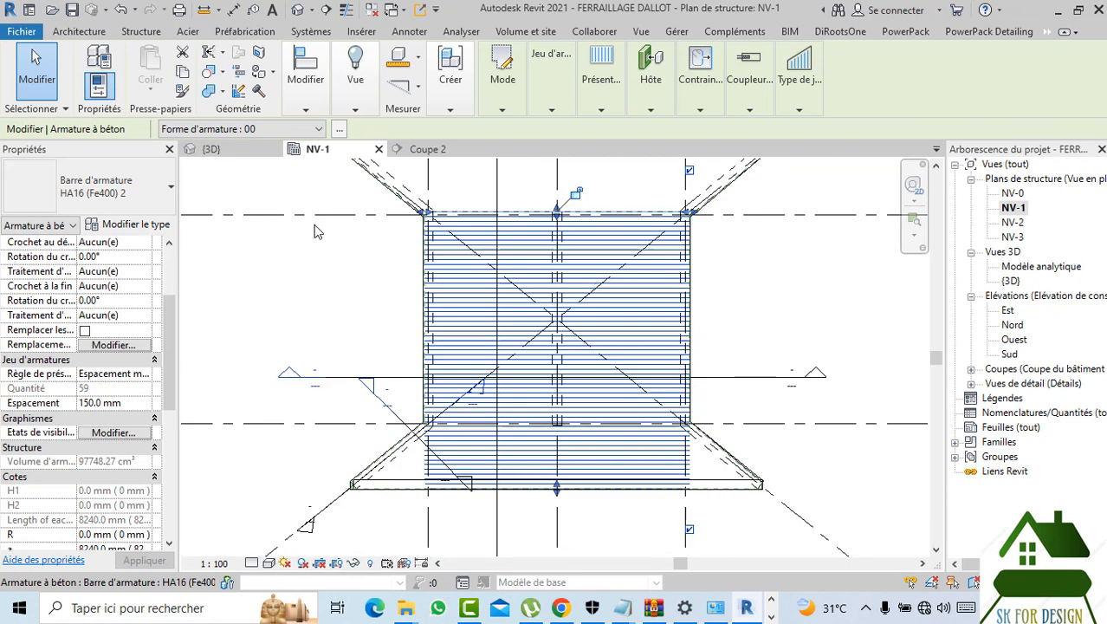
scroll(558, 493, "up", 2)
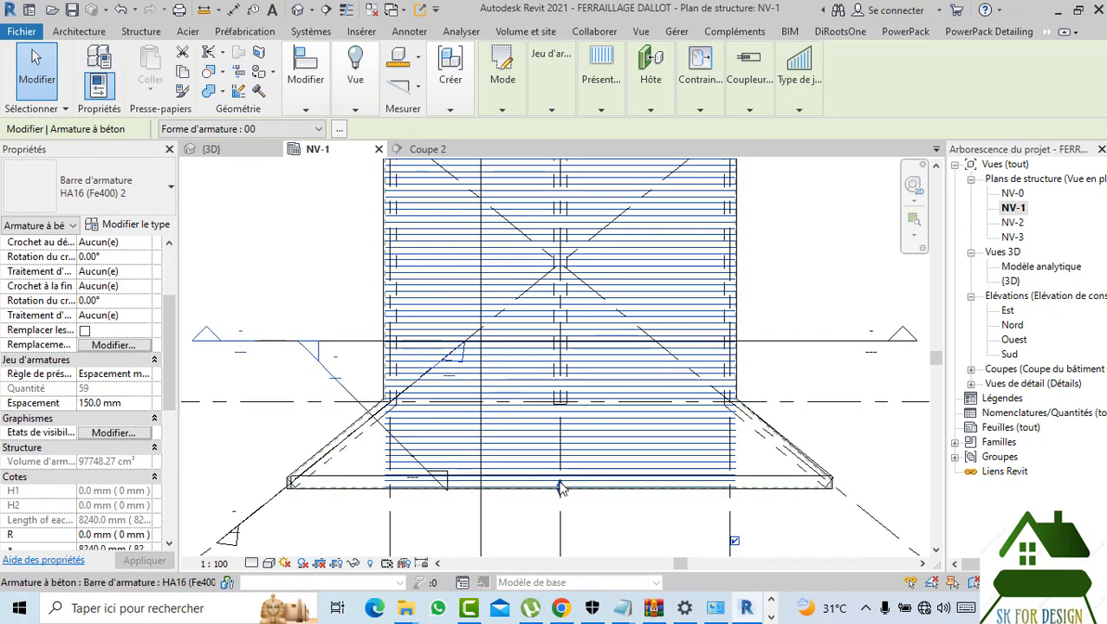
mouse_move(544, 392)
left_mouse_down()
mouse_move(546, 419)
mouse_move(546, 403)
left_mouse_up()
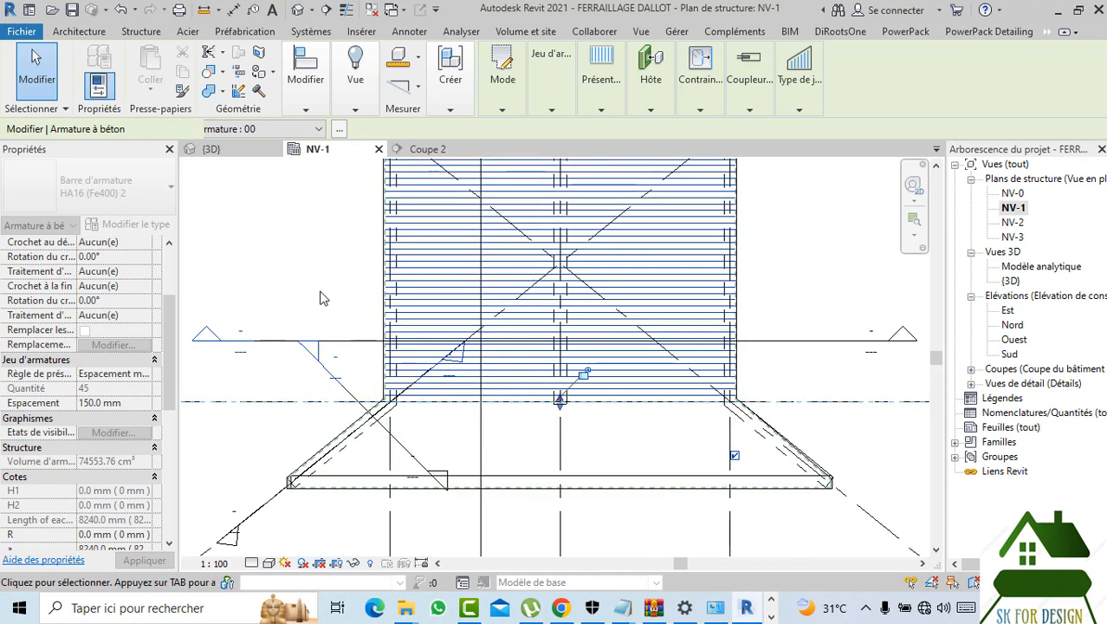
key("Escape")
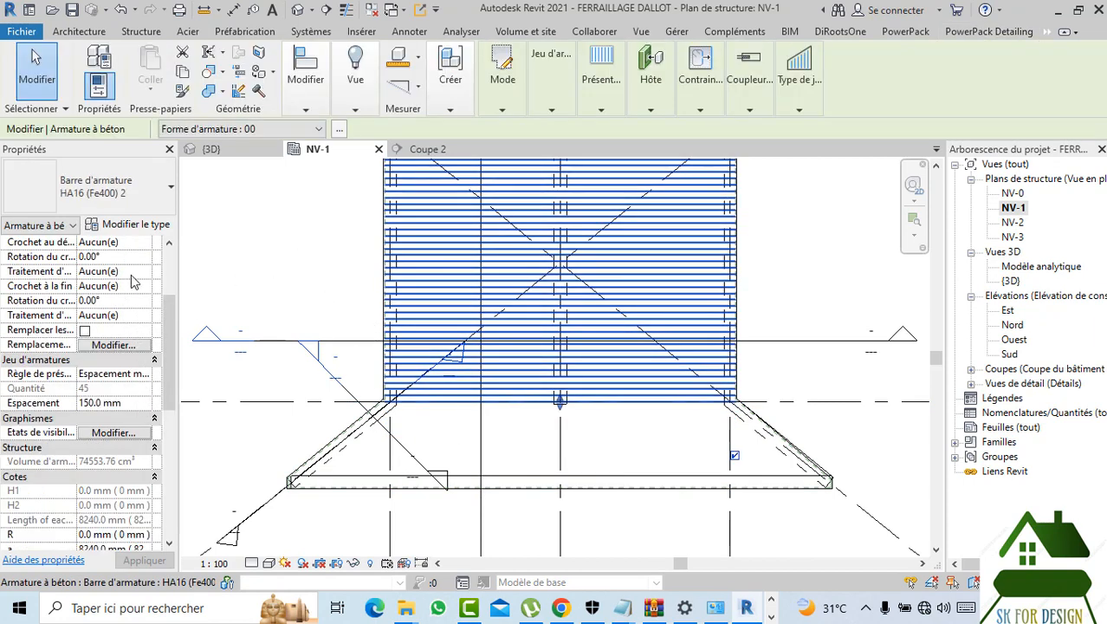
- Set both the start and end hooks of the HA16 bars to Standard - 90 deg
left_click(144, 245)
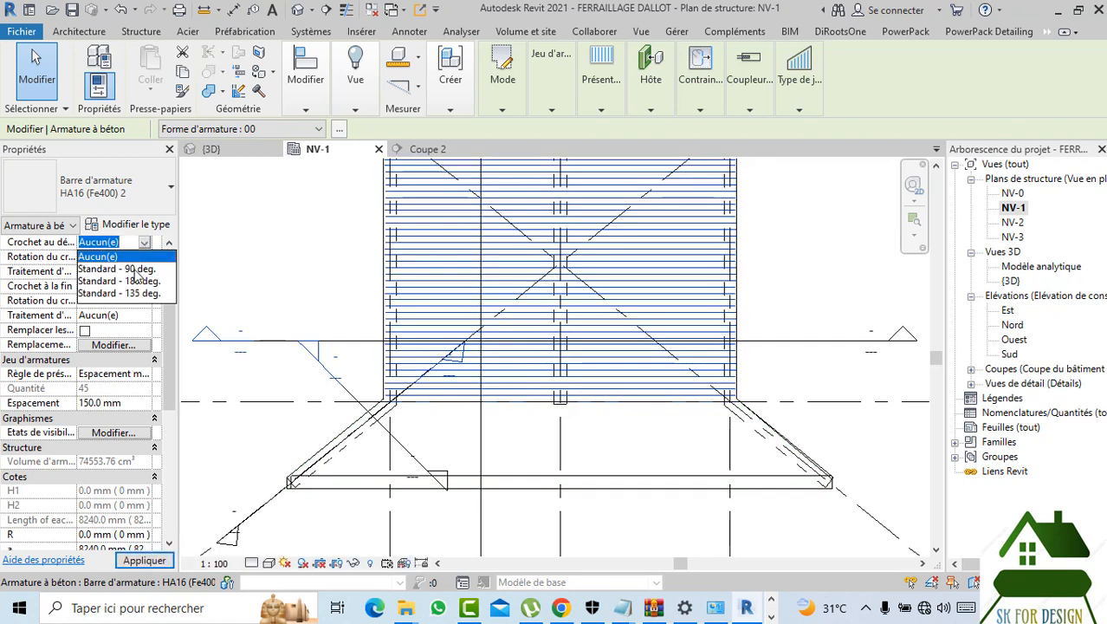
left_click(130, 269)
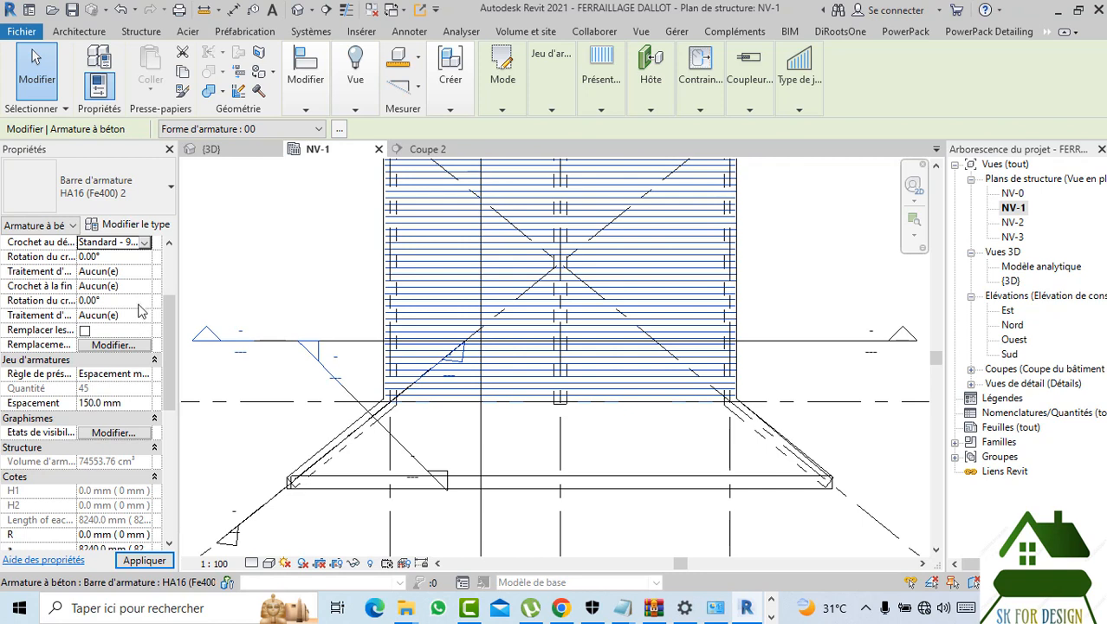
left_click(137, 286)
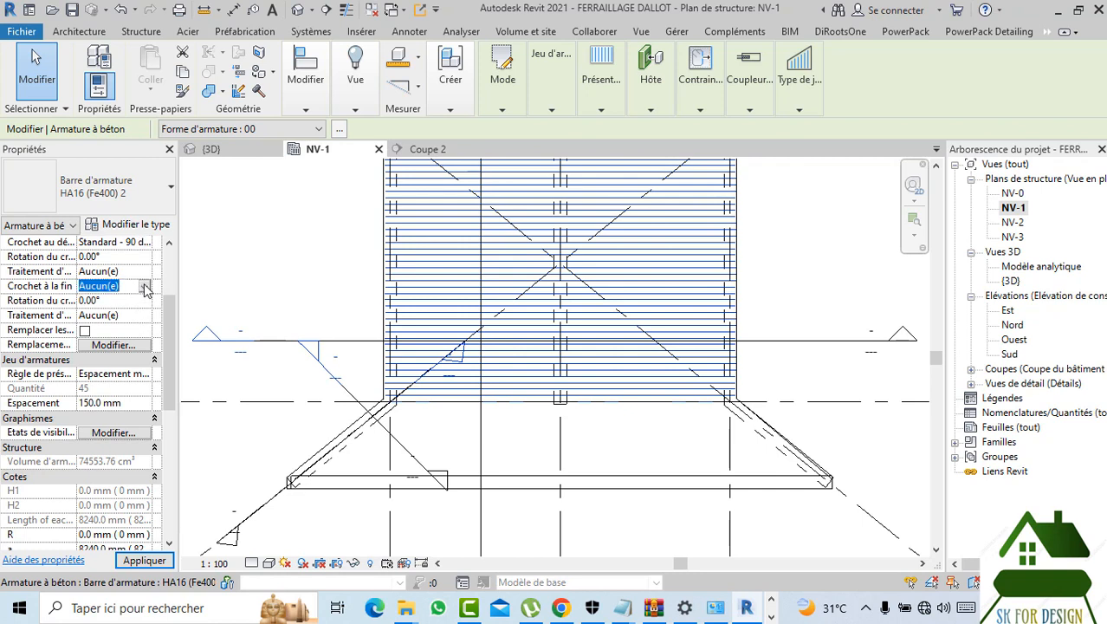
left_click(144, 288)
left_click(141, 314)
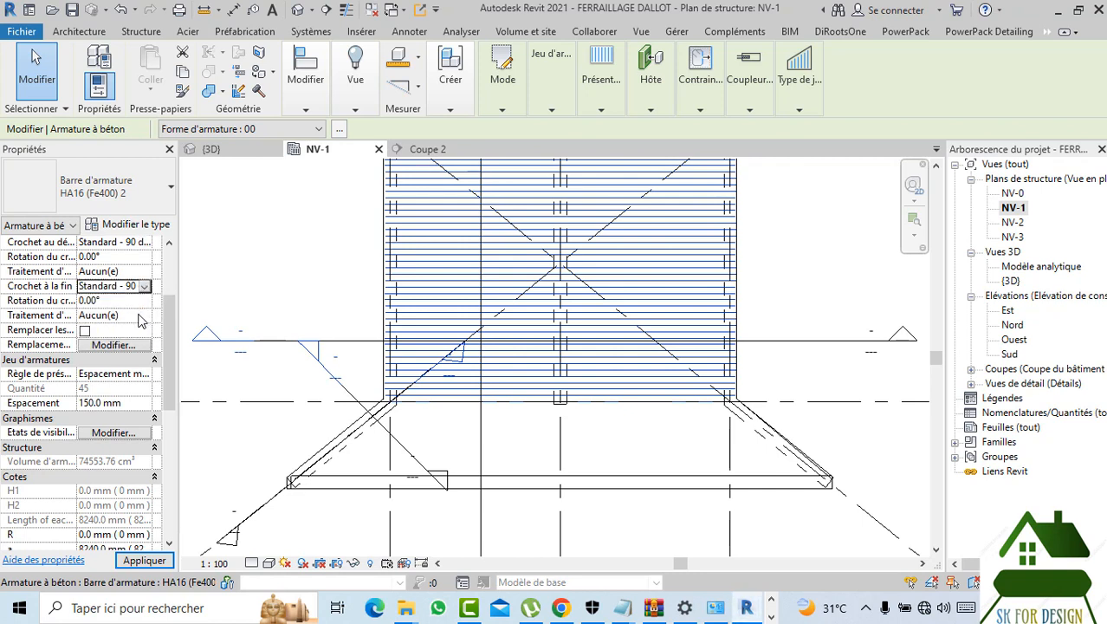
- Apply the hook settings and inspect the HA16 bars' hooked ends and extent between the culvert walls in the 3D view
left_click(221, 153)
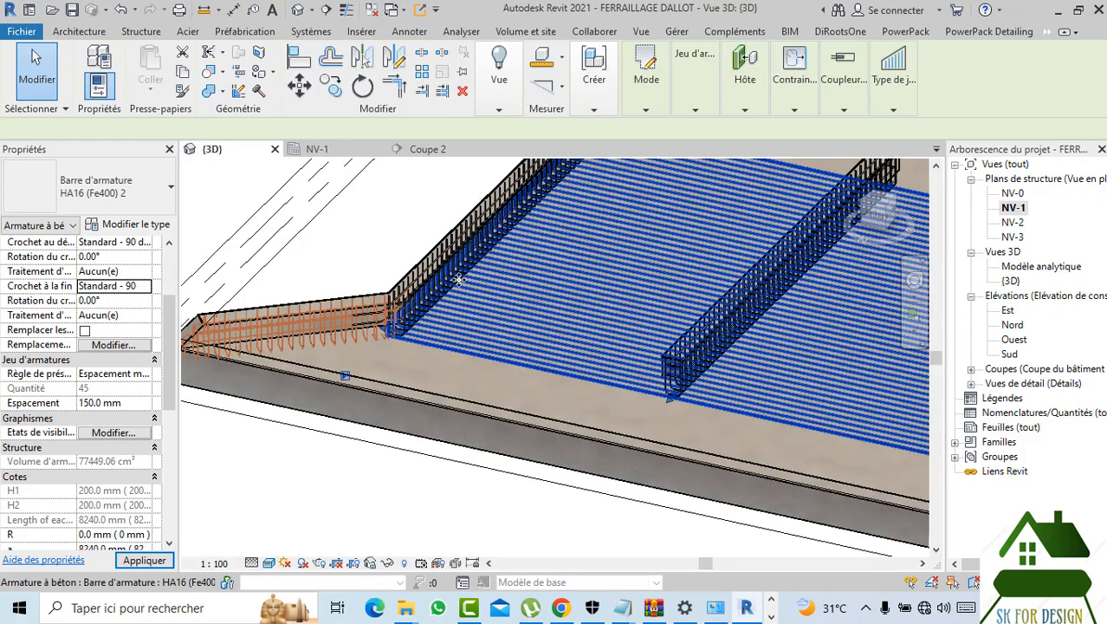
scroll(433, 345, "up", 5)
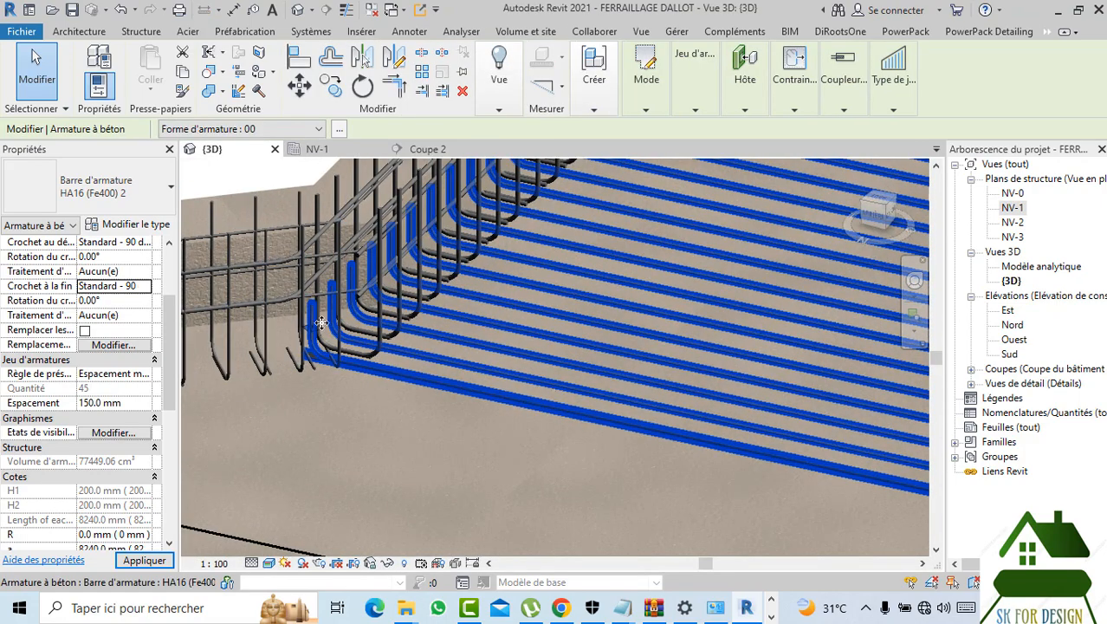
scroll(435, 407, "down", 8)
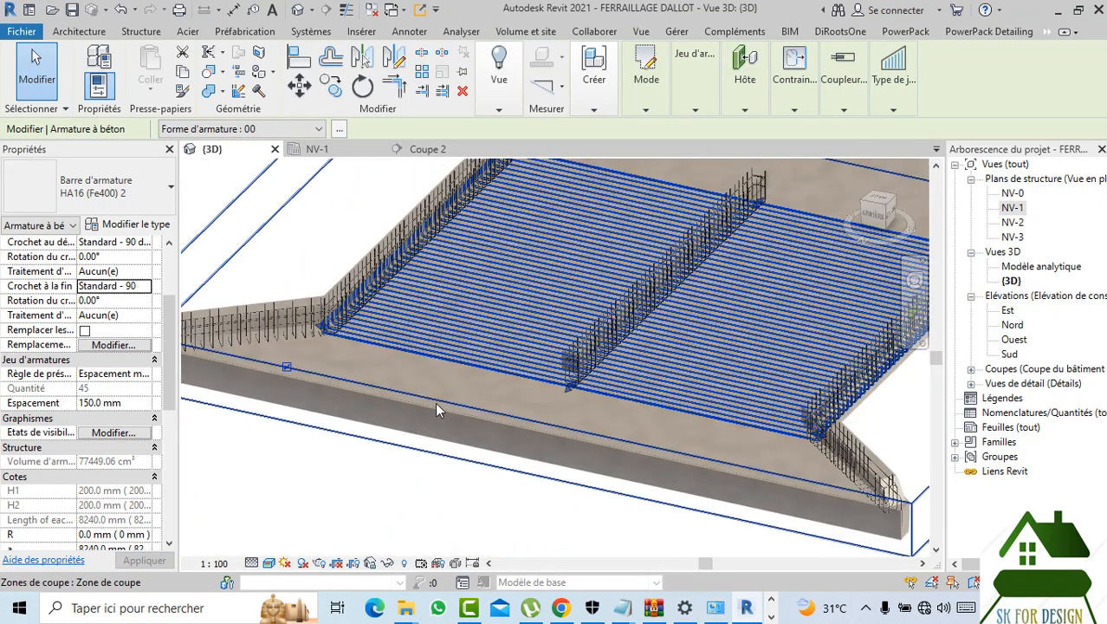
scroll(435, 402, "down", 4)
scroll(450, 503, "up", 1)
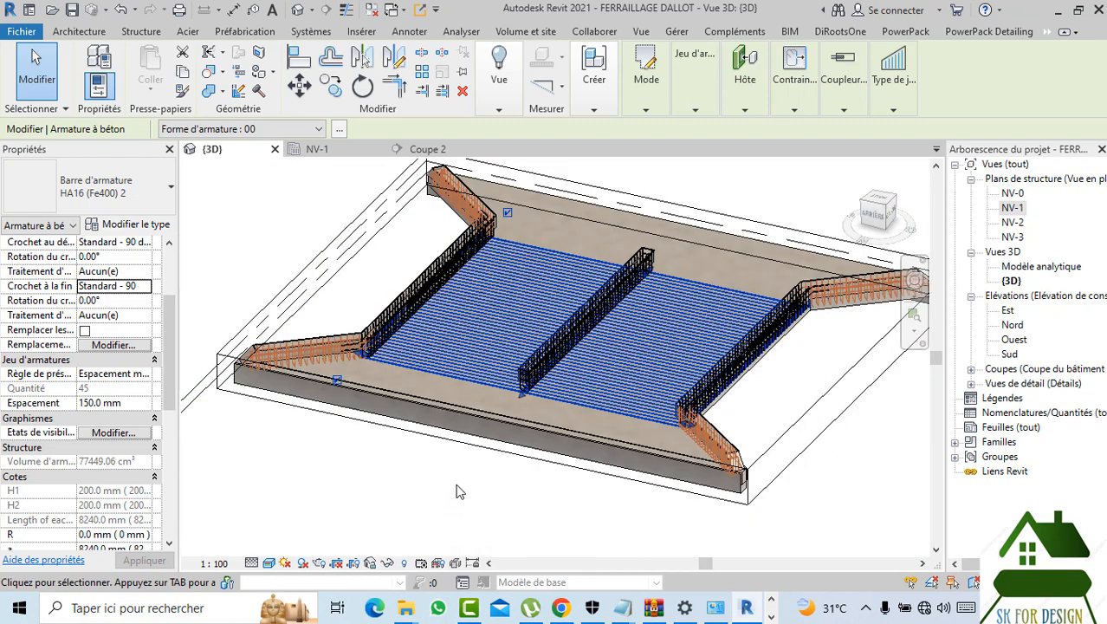
scroll(428, 373, "up", 3)
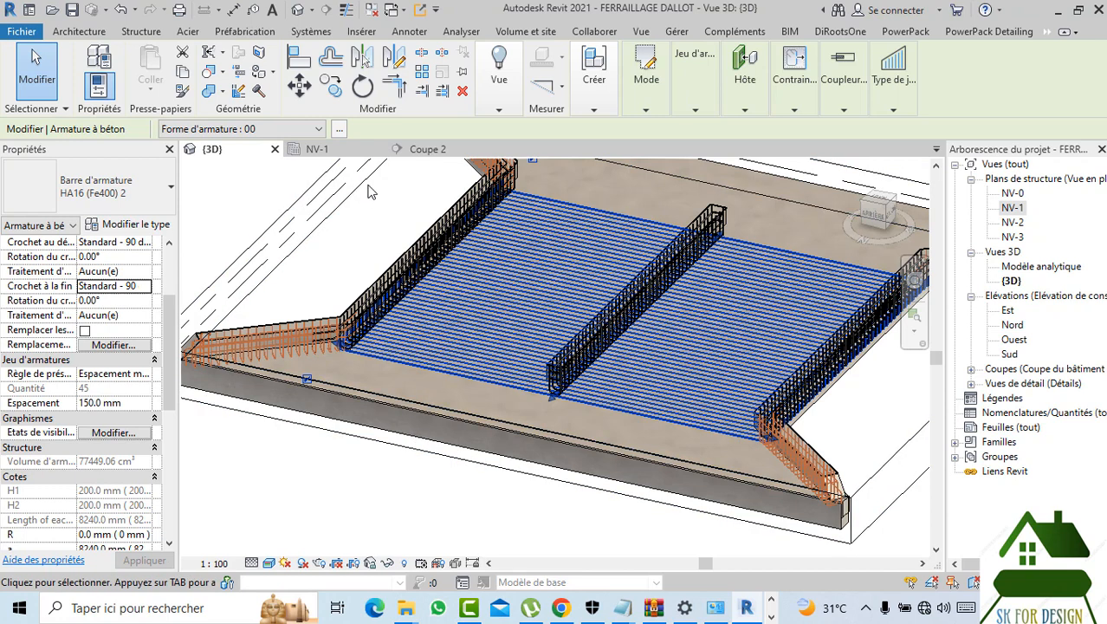
- Copy the hooked HA16 bar set in NV-1 vertically down the plan by about 4.70 m
left_click(334, 154)
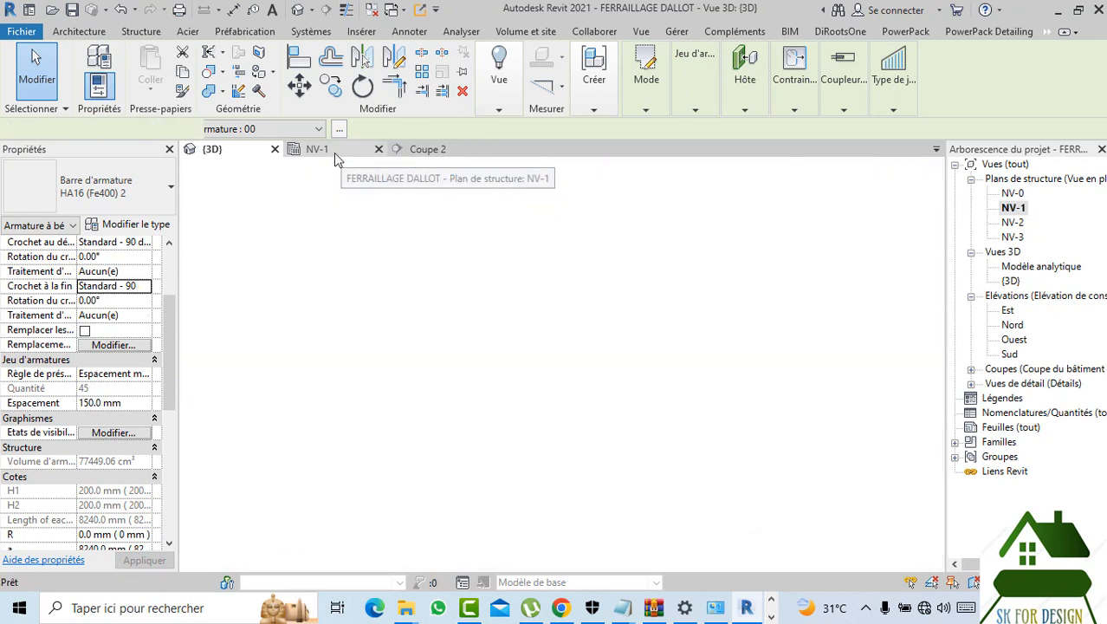
scroll(317, 400, "down", 1)
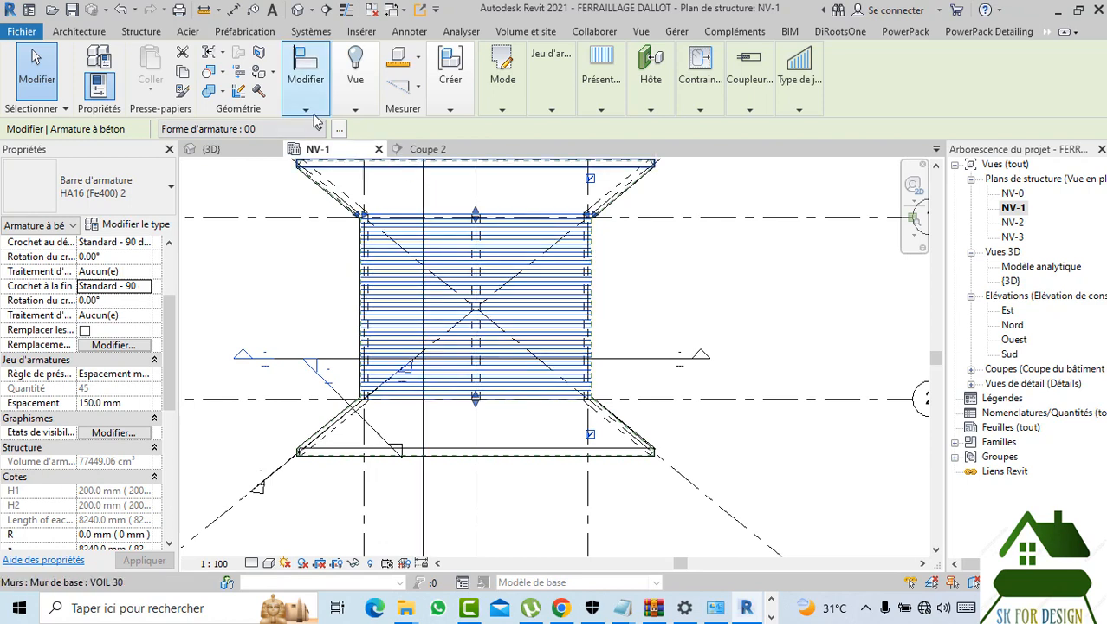
mouse_move(317, 115)
left_click(330, 162)
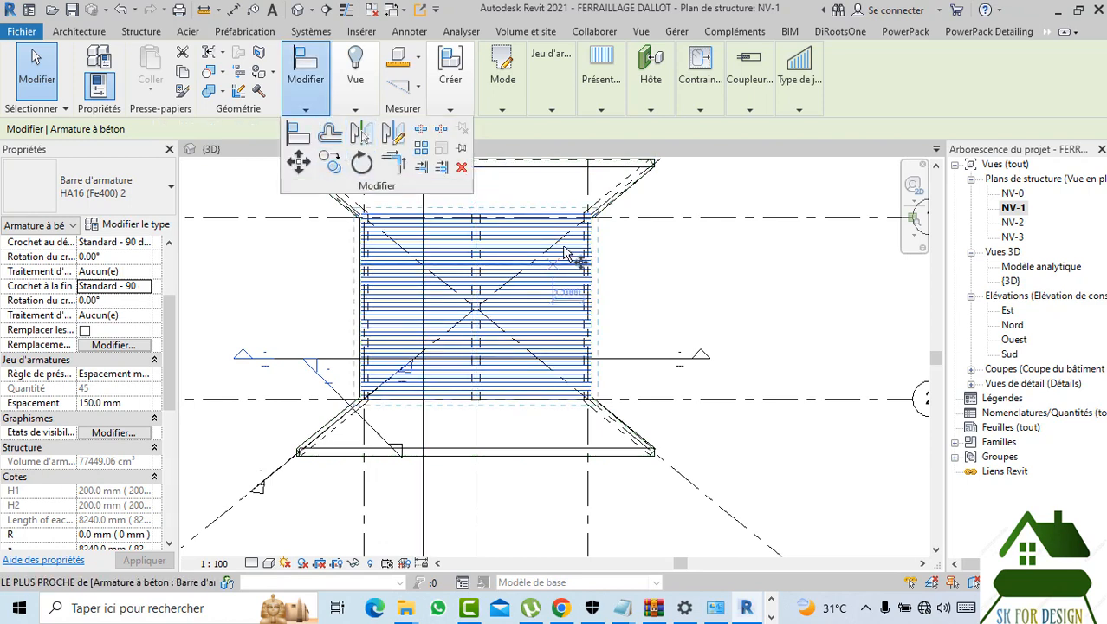
scroll(594, 217, "up", 3)
left_click(595, 205)
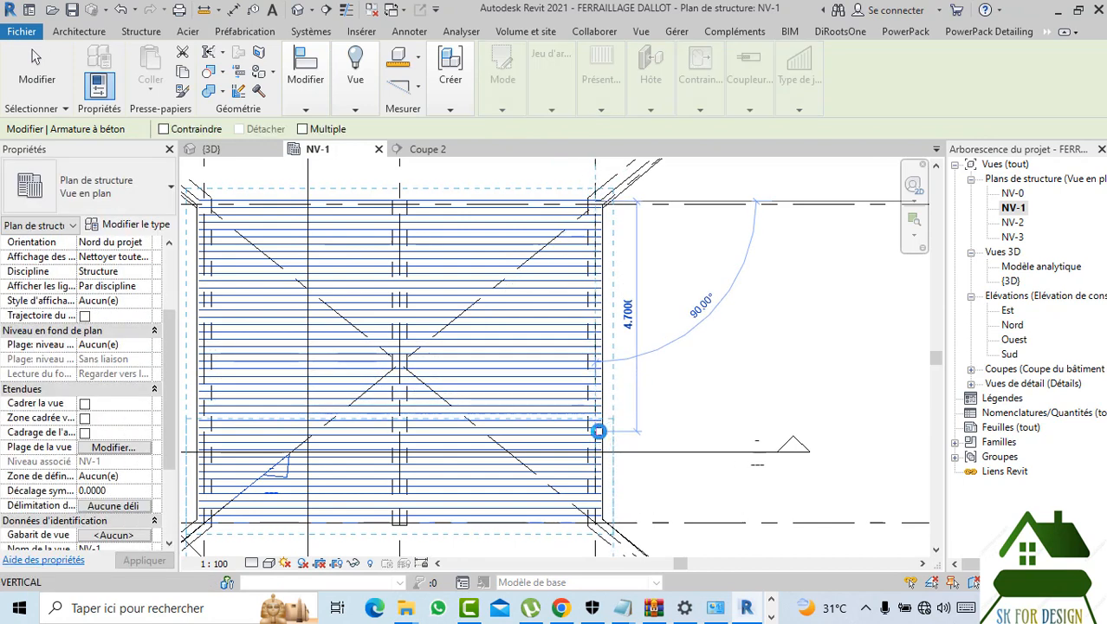
left_click(598, 431)
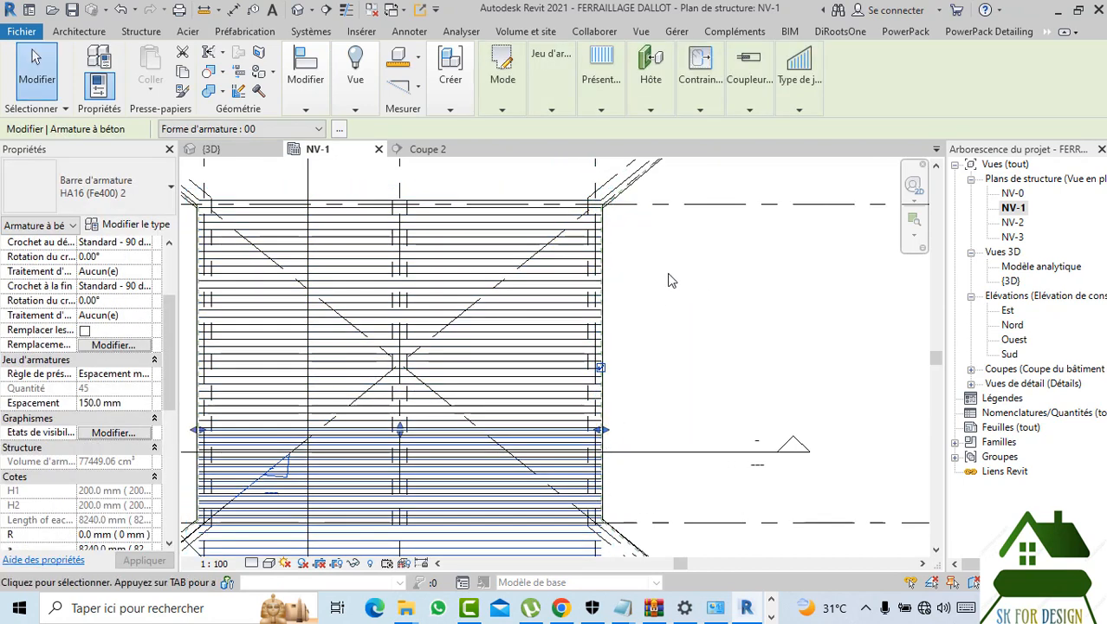
- Shorten the copied HA16 bar distribution at its lower end to the inner face of the culvert's lower end wall
scroll(668, 280, "down", 3)
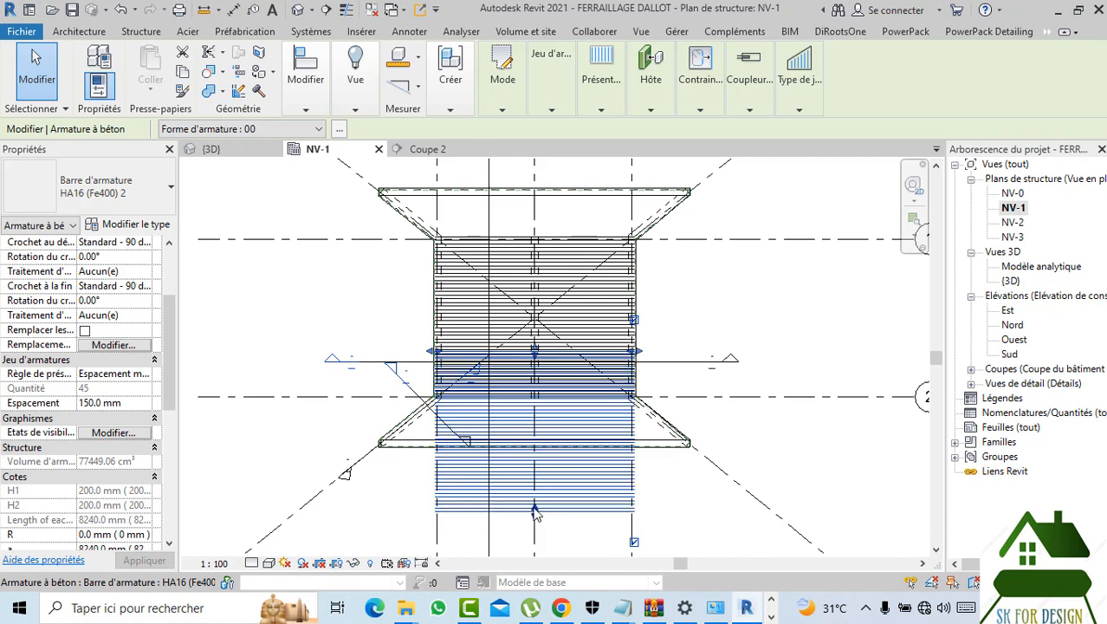
left_click_drag(535, 511, 532, 419)
scroll(537, 460, "up", 2)
scroll(536, 453, "up", 3)
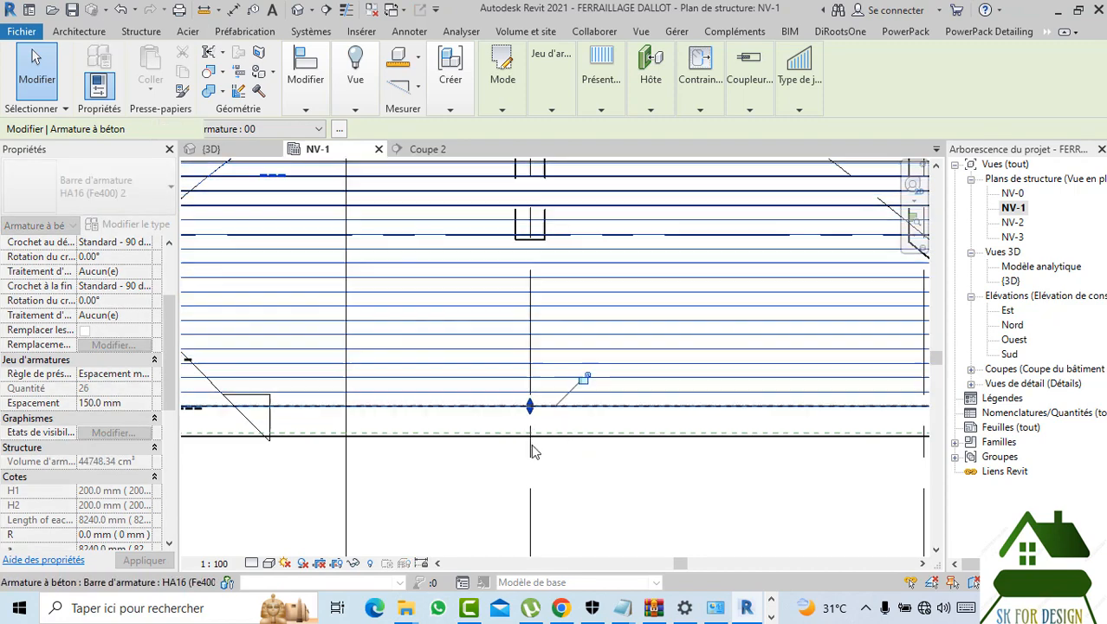
- Shorten the copied distribution at its upper end so it starts just below the grid line at the straight walls' lower ends
scroll(611, 485, "down", 4)
scroll(570, 340, "up", 3)
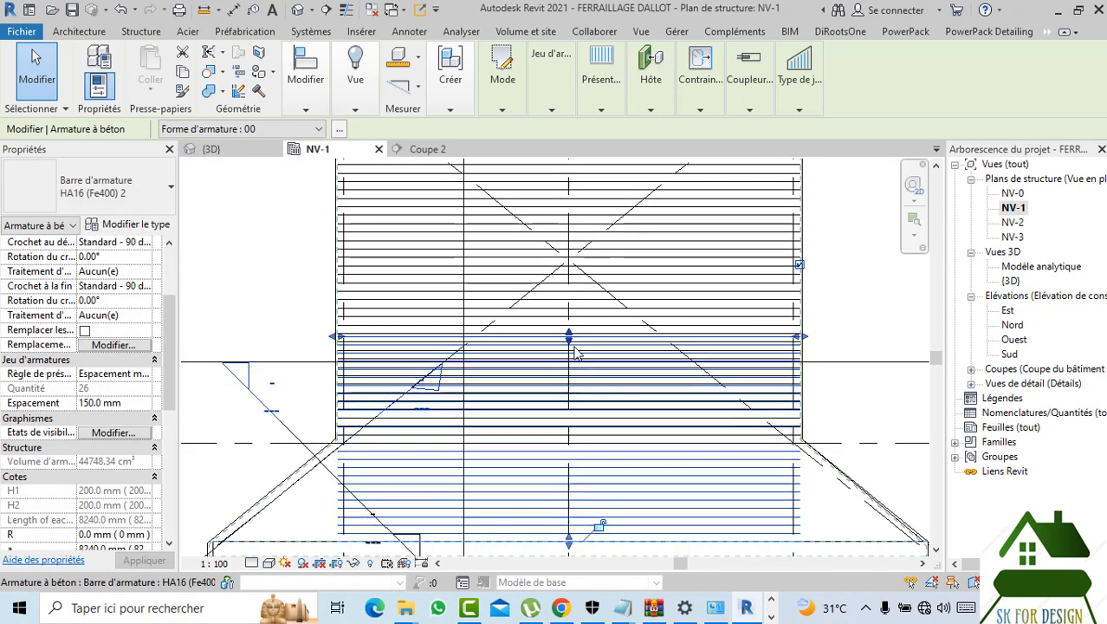
left_click_drag(556, 452, 578, 445)
scroll(559, 459, "up", 3)
scroll(578, 445, "down", 3)
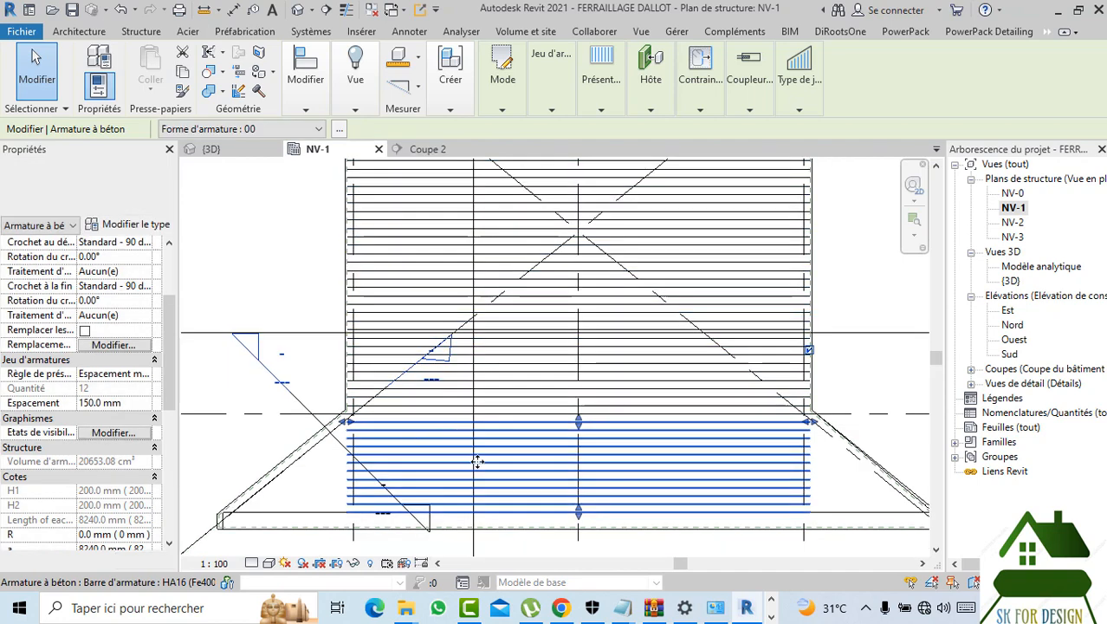
- Set both the end and start hooks of the copied HA16 bar set between the lower wing walls to Aucun(e)
scroll(810, 490, "up", 2)
left_click(846, 488)
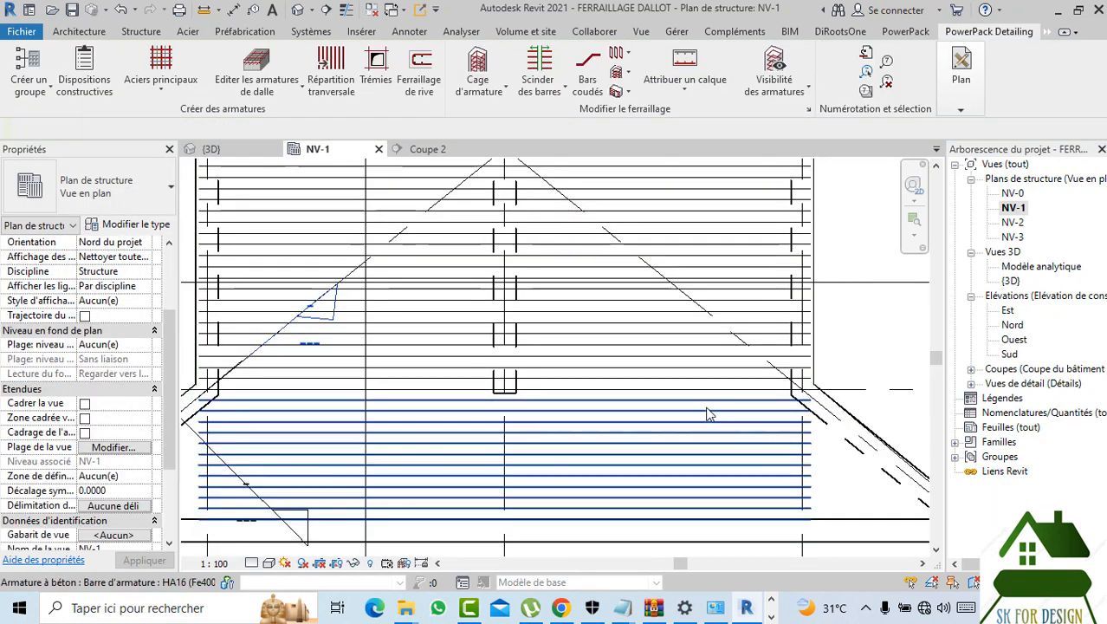
left_click(707, 414)
scroll(705, 405, "down", 2)
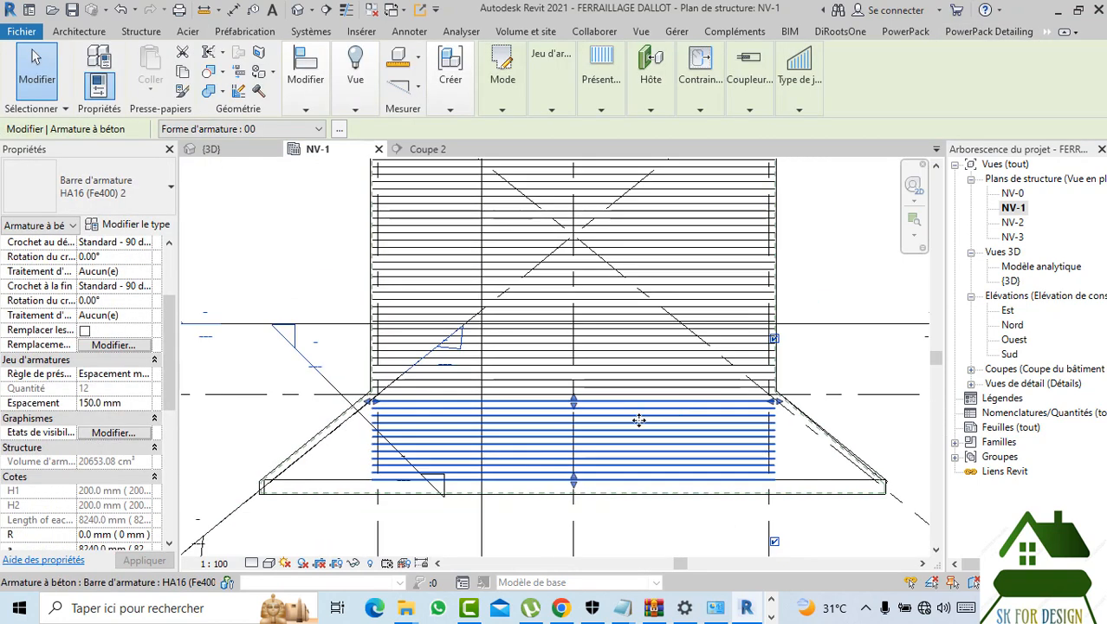
scroll(416, 499, "up", 3)
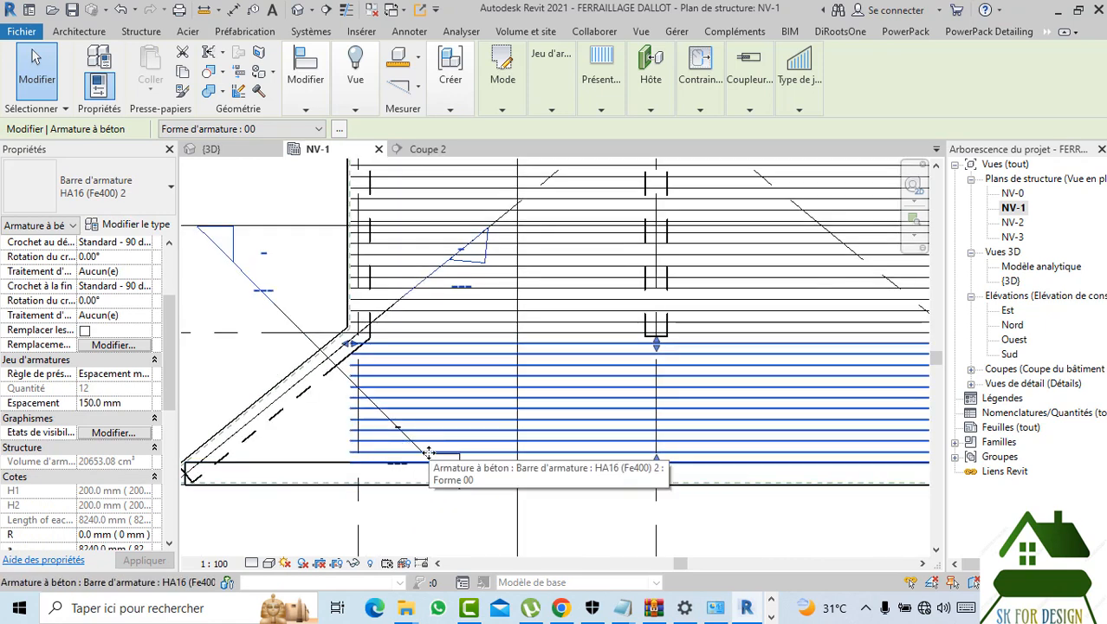
left_click(144, 289)
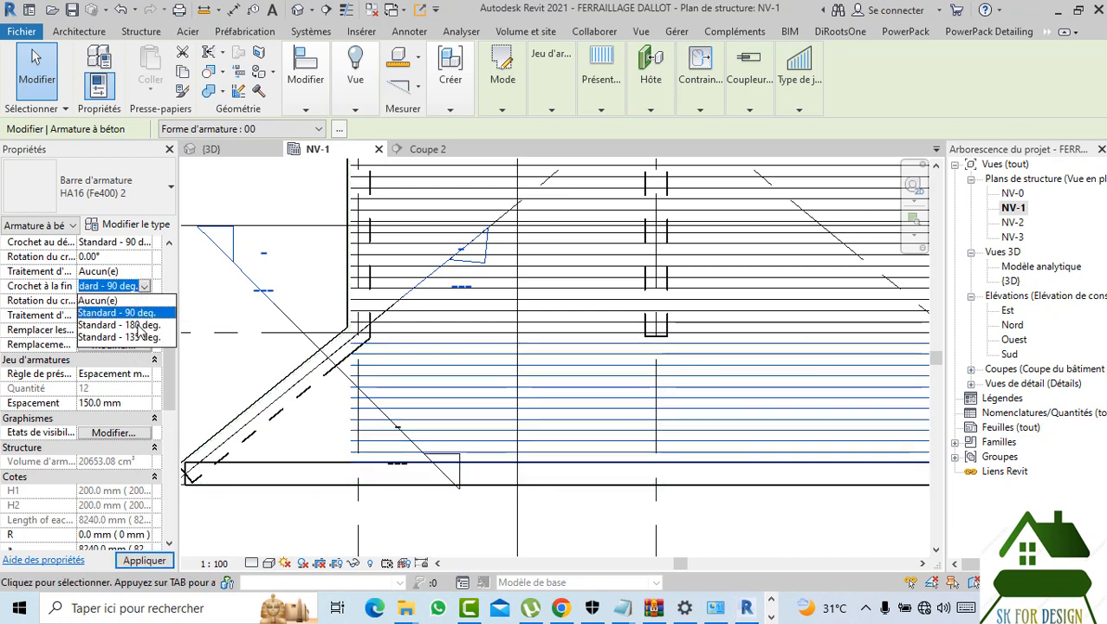
left_click(130, 301)
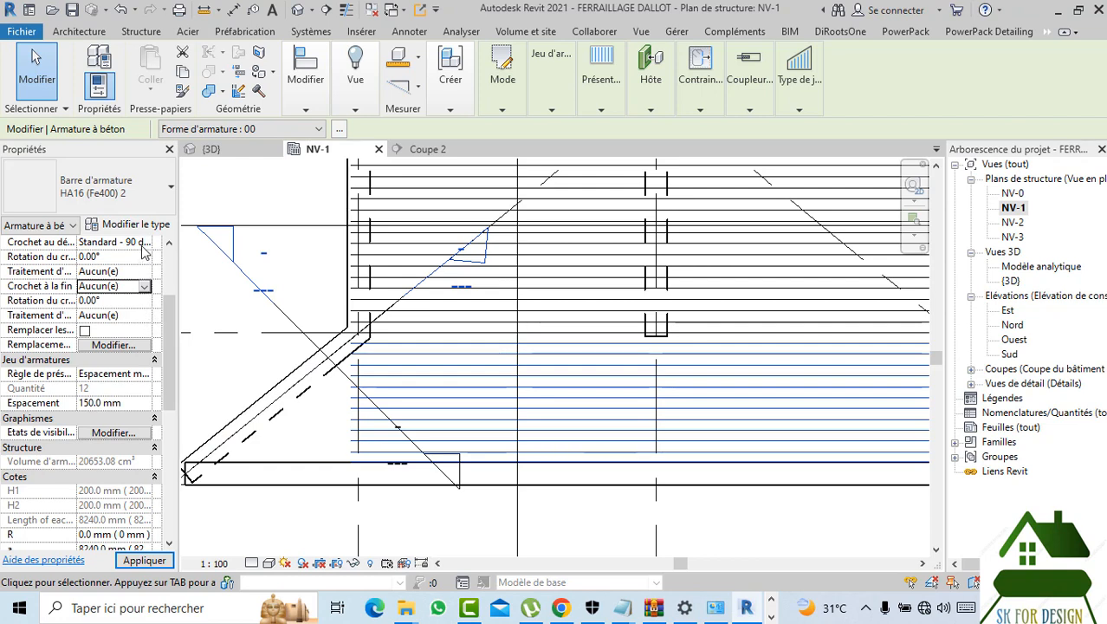
left_click(143, 246)
left_click(97, 256)
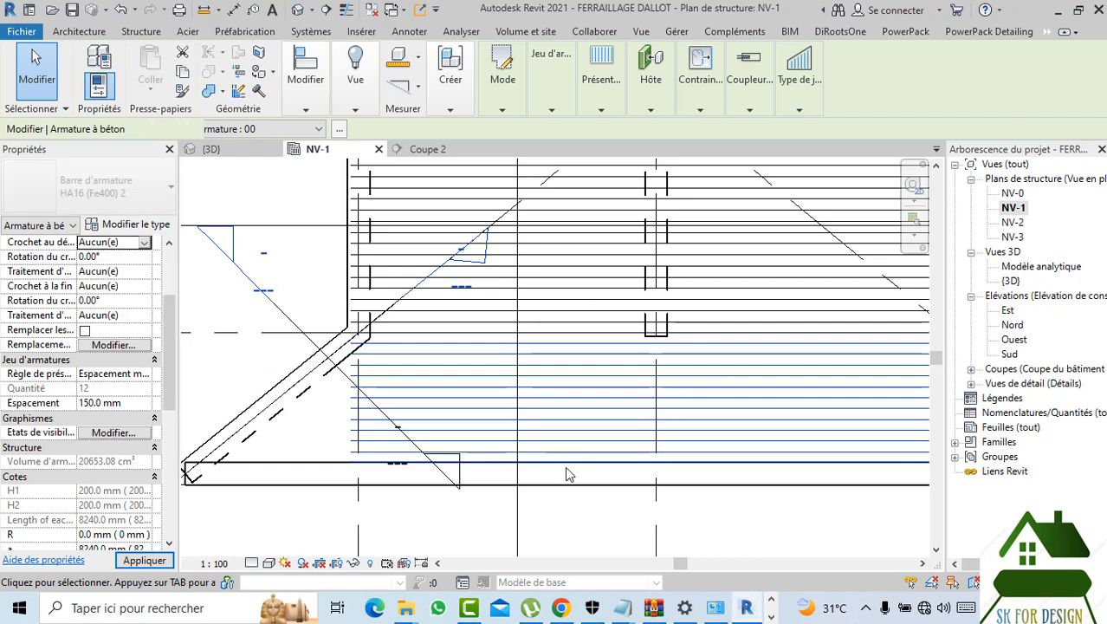
left_click(594, 533)
- Mirror a copy of the unhooked HA16 bar set to the upper wing walls about a horizontal axis drawn through the culvert's centre
scroll(594, 533, "down", 2)
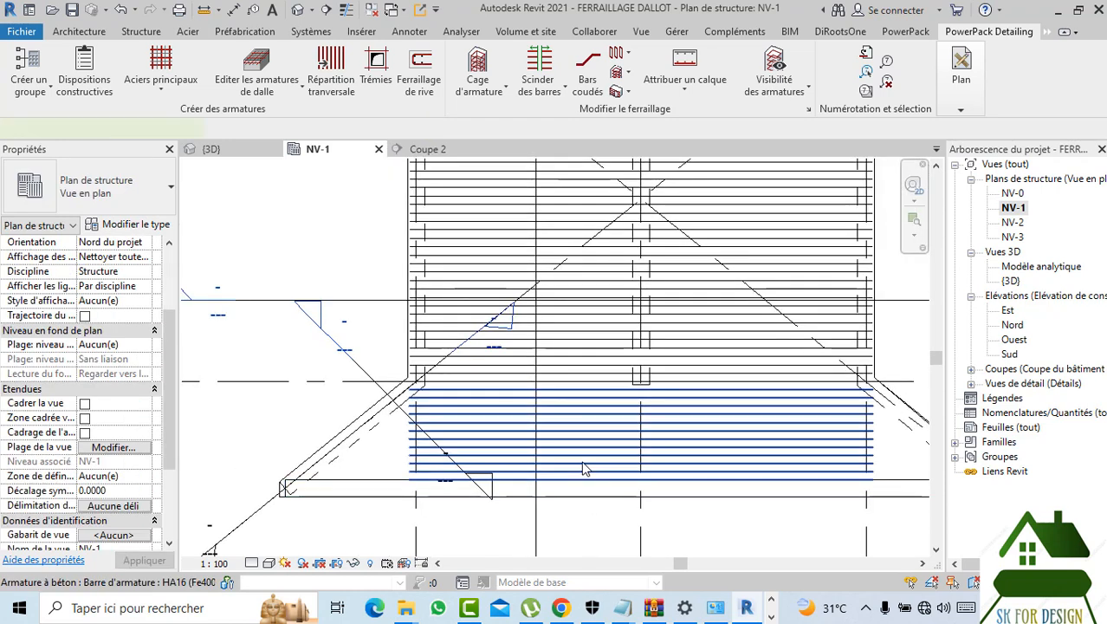
left_click(585, 468)
scroll(585, 469, "down", 2)
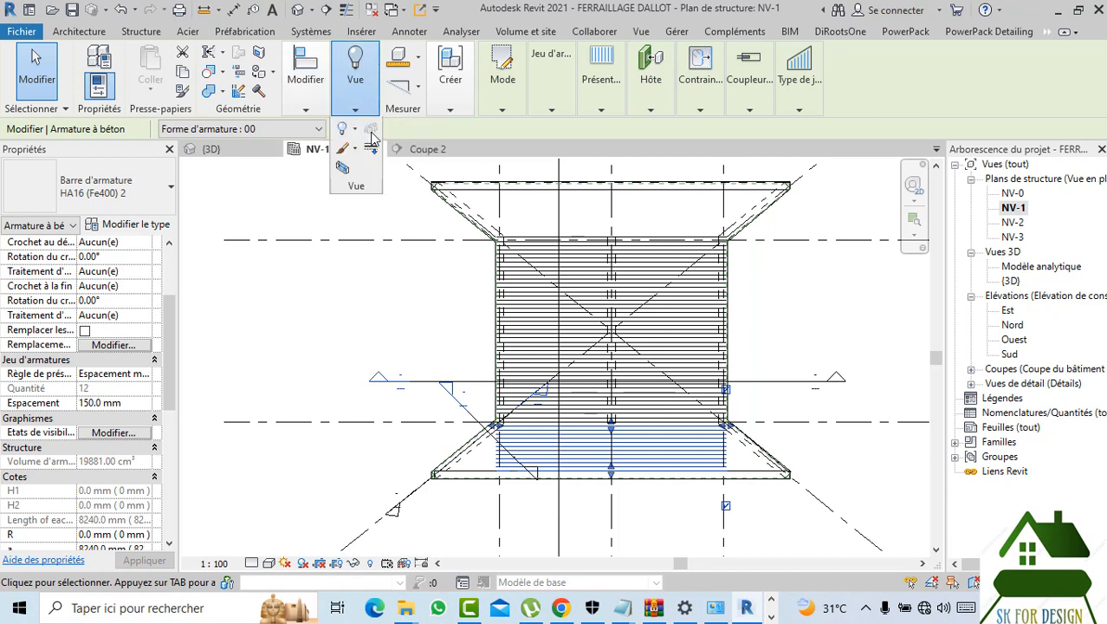
mouse_move(319, 111)
left_click(396, 138)
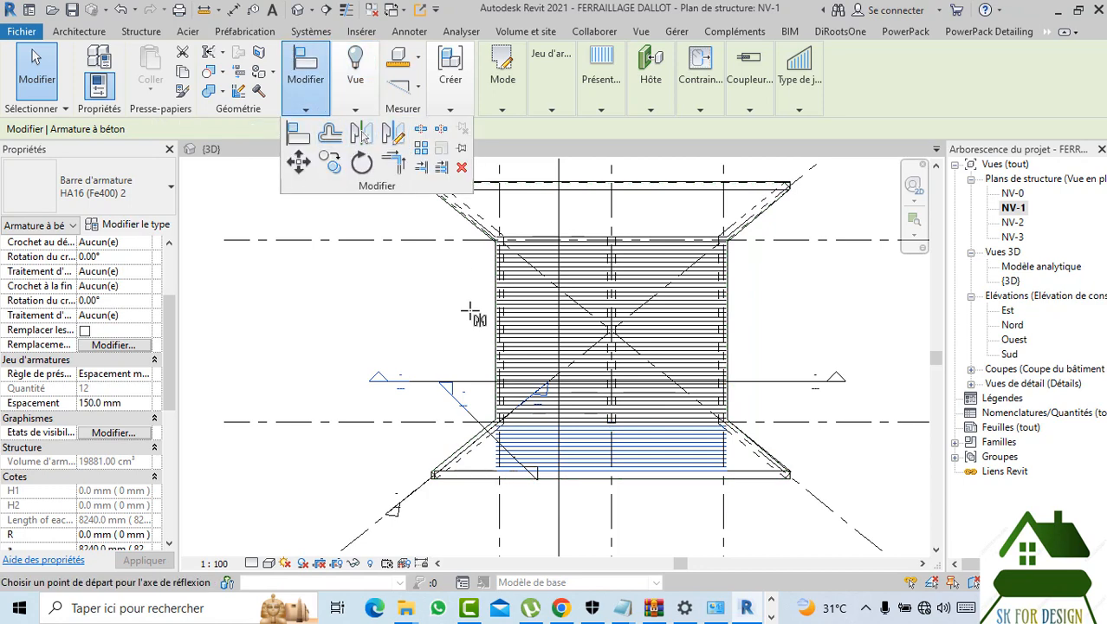
scroll(472, 338, "up", 2)
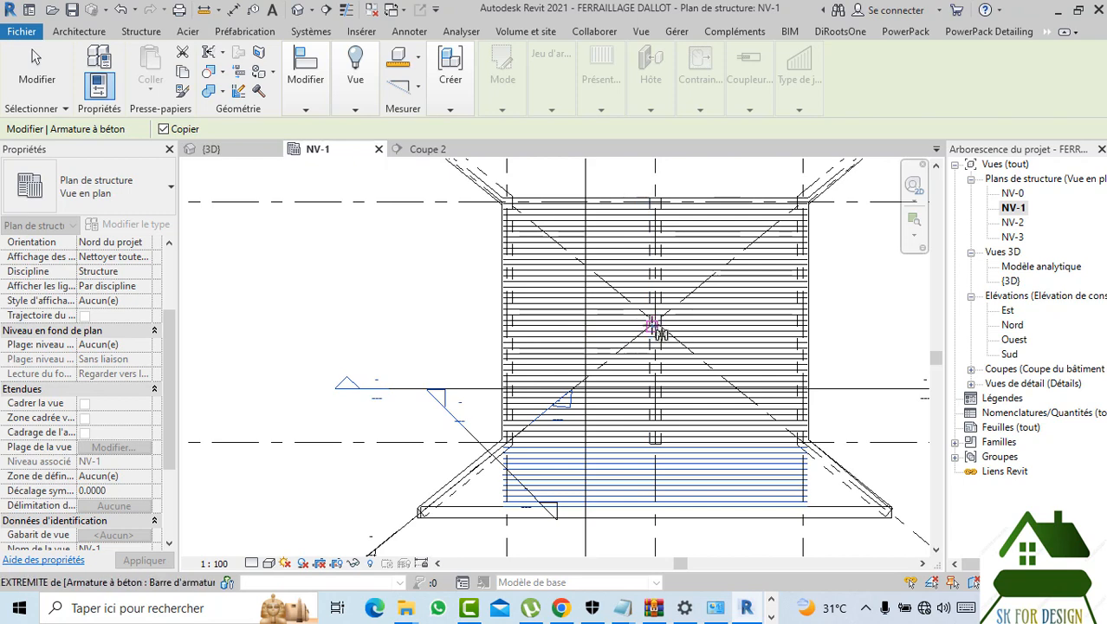
scroll(661, 332, "up", 2)
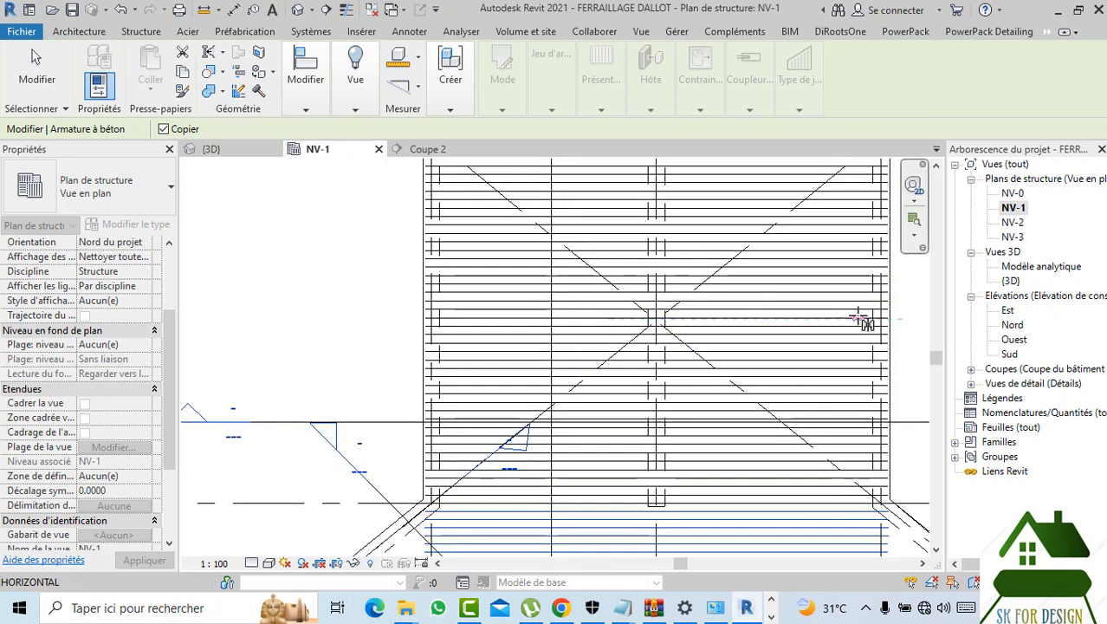
middle_click_drag(857, 319, 479, 330)
left_click(712, 326)
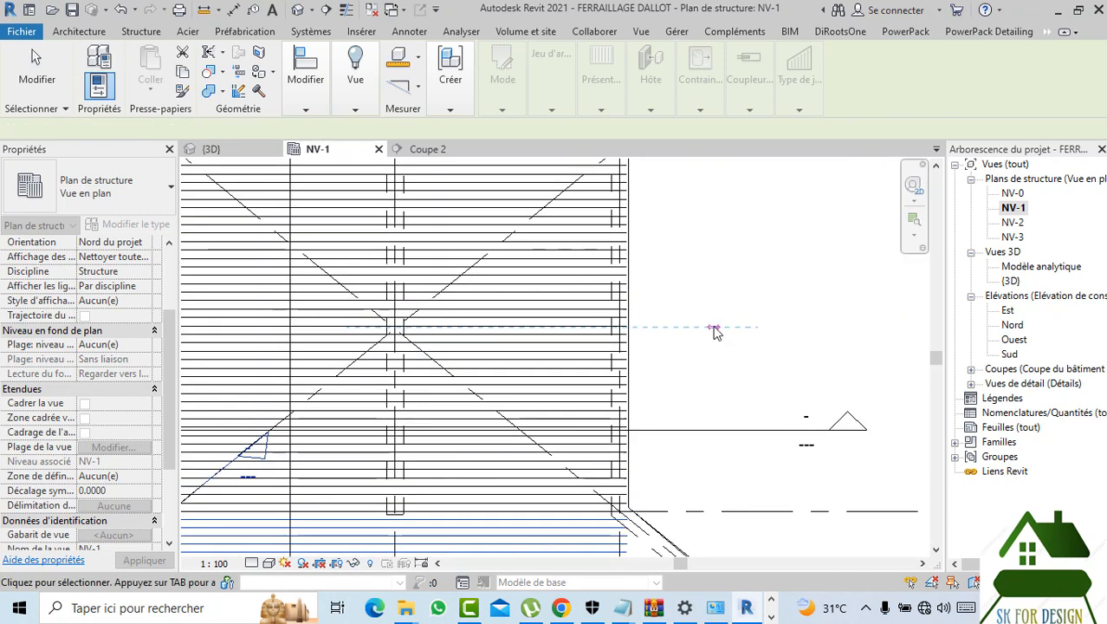
scroll(712, 328, "down", 2)
scroll(548, 204, "up", 3)
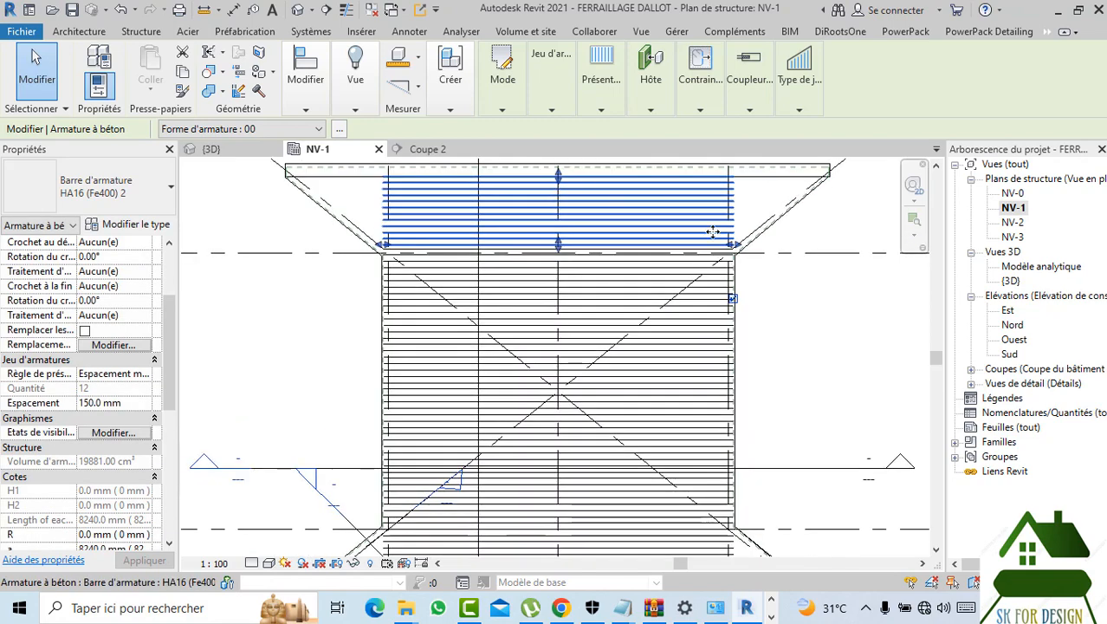
left_click(797, 324)
scroll(594, 262, "down", 1)
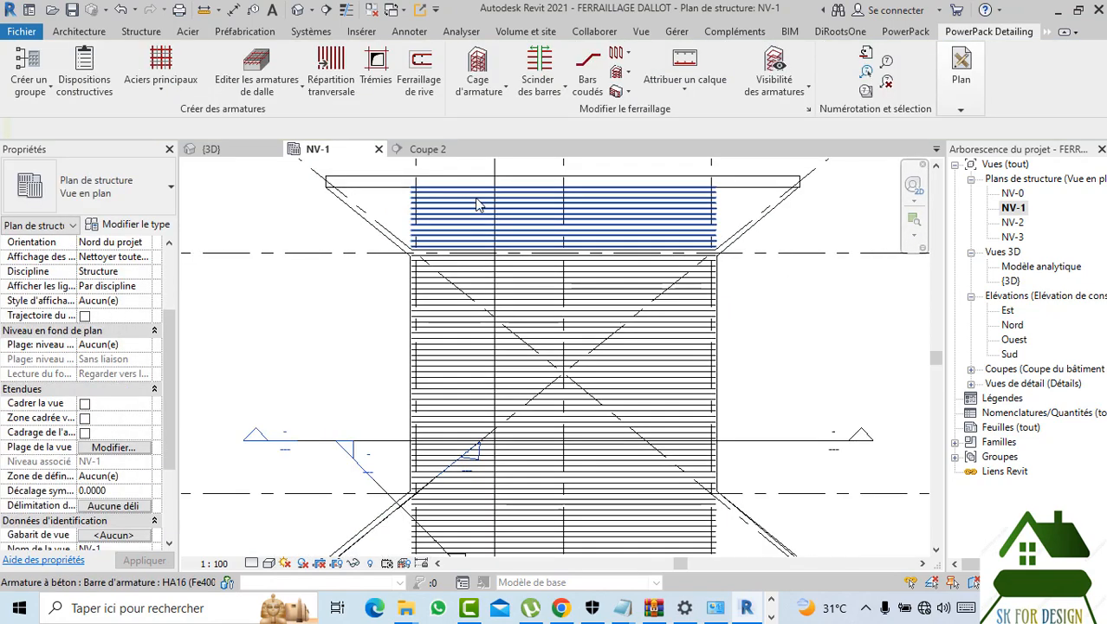
- Examine the HA16 bar sets between the straight walls and at both wing-wall ends of the slab in the 3D view
left_click(211, 149)
scroll(518, 525, "down", 4)
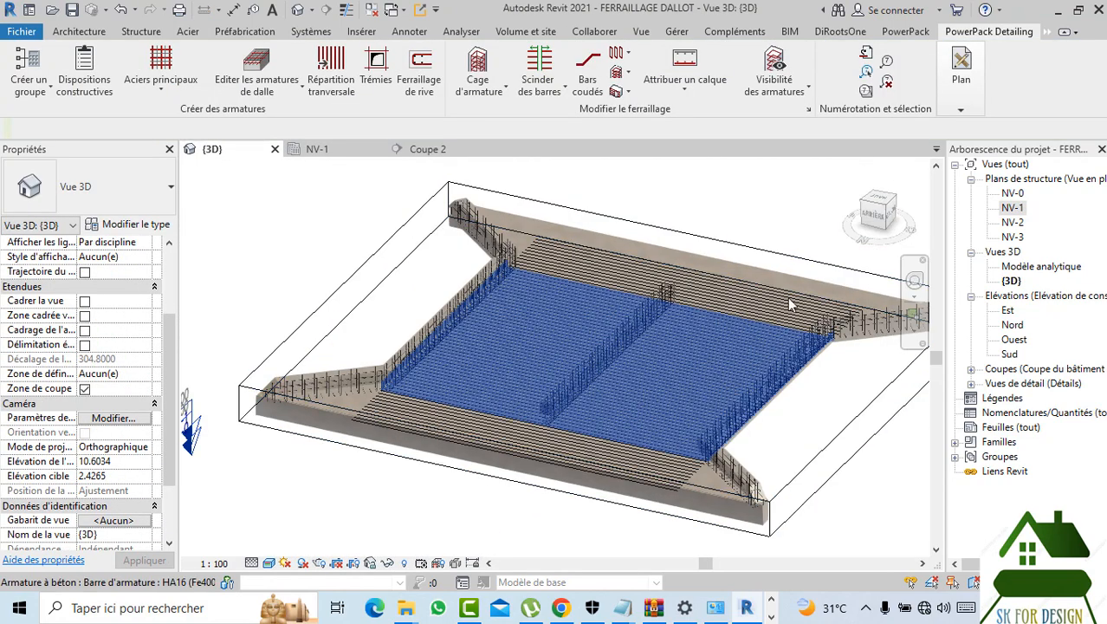
scroll(447, 412, "up", 5)
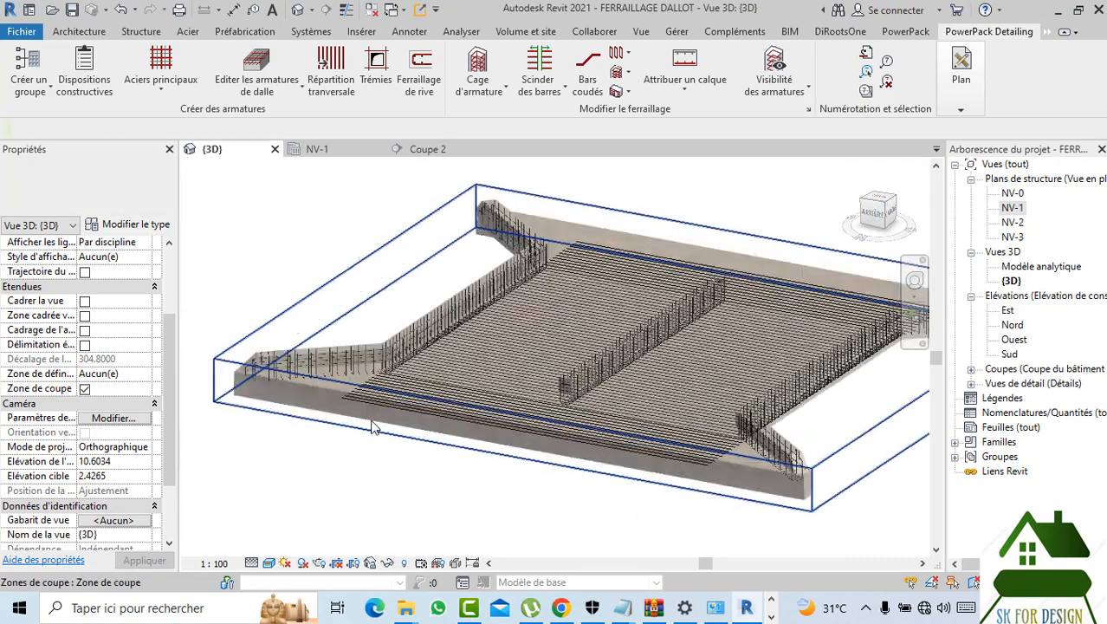
middle_click_drag(432, 445, 367, 457)
scroll(367, 457, "down", 1)
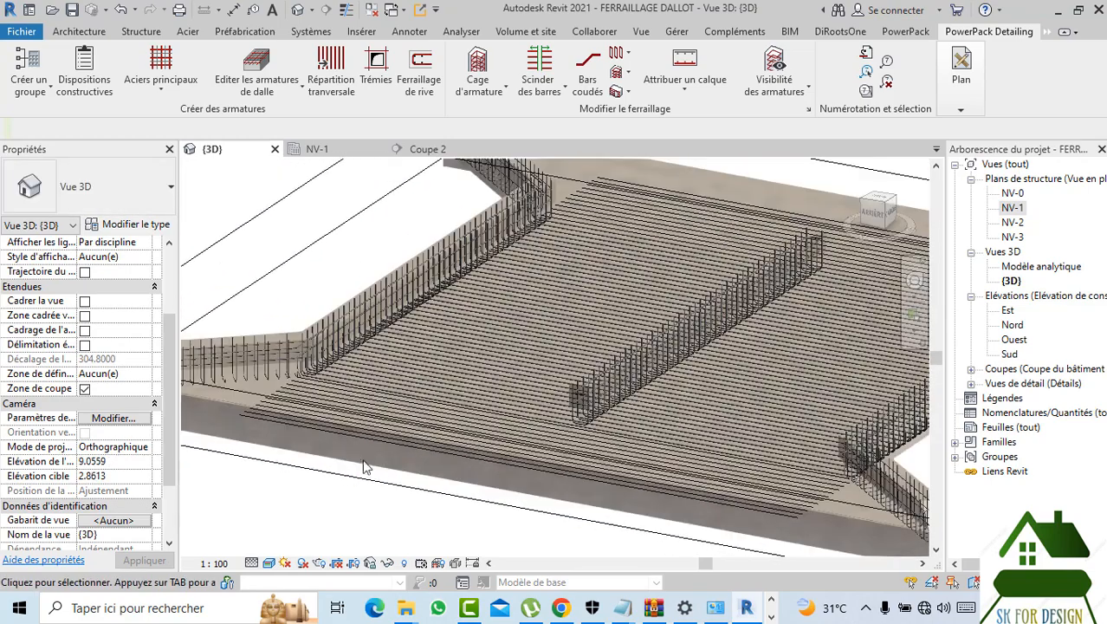
left_click_drag(875, 213, 934, 188)
scroll(449, 467, "up", 2)
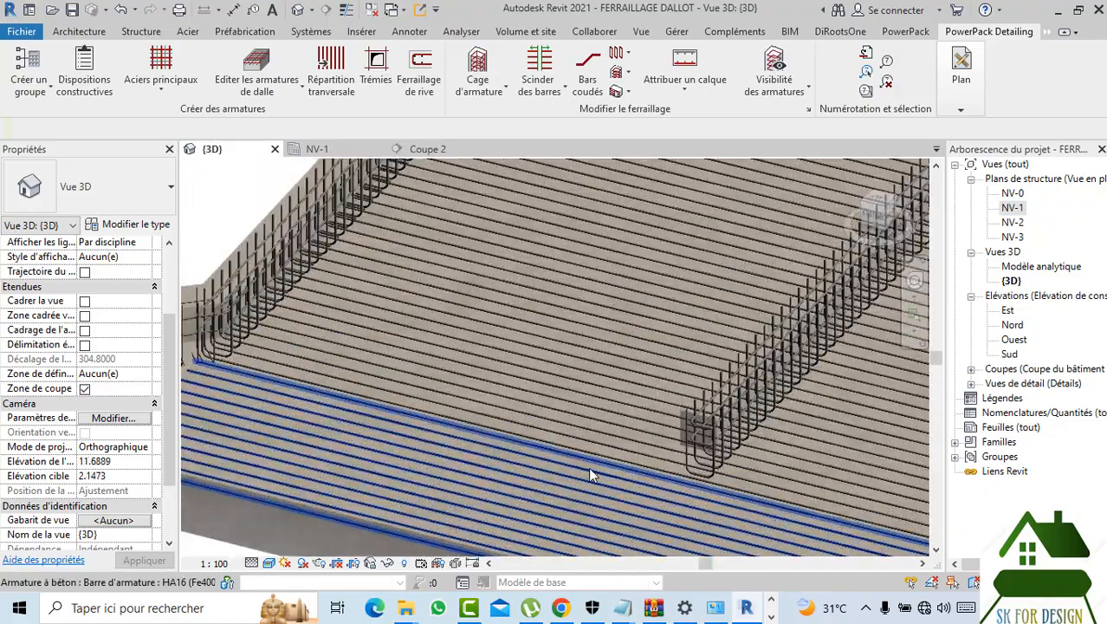
scroll(708, 468, "down", 2)
scroll(376, 206, "down", 3)
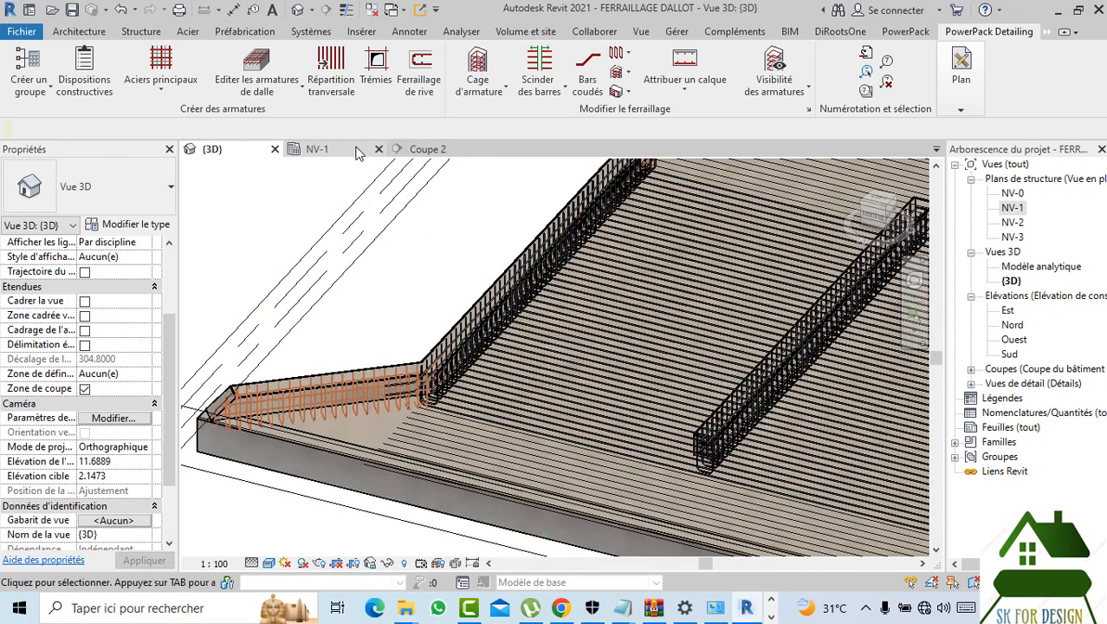
- Check the extent of the lower unhooked HA16 bar set against the wing wall and end wall in NV-1
left_click(351, 149)
scroll(433, 399, "up", 5)
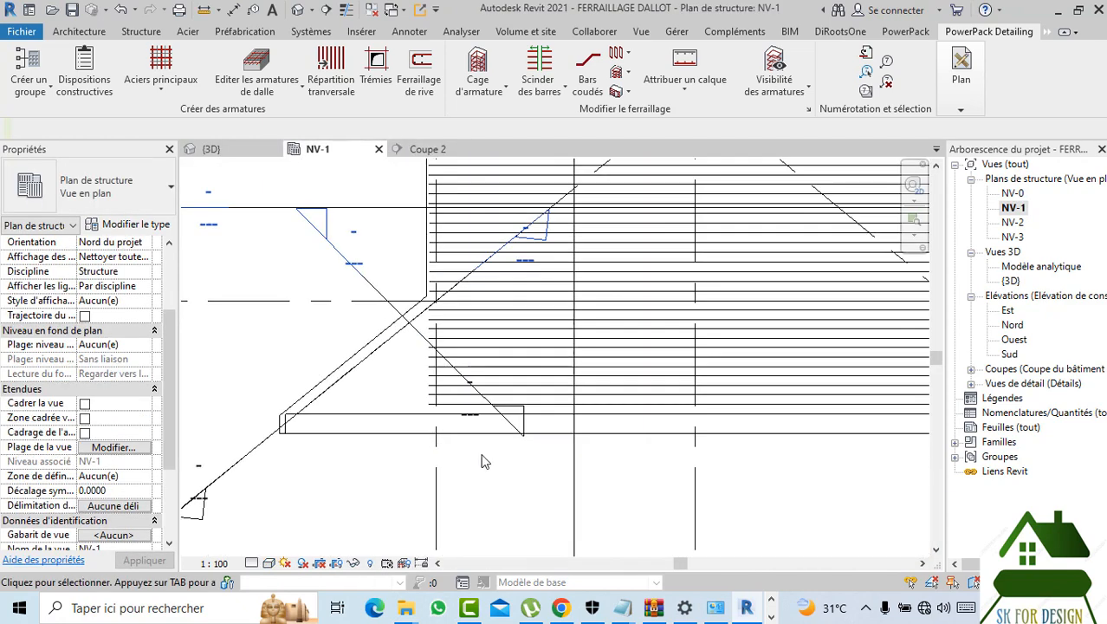
left_click(450, 426)
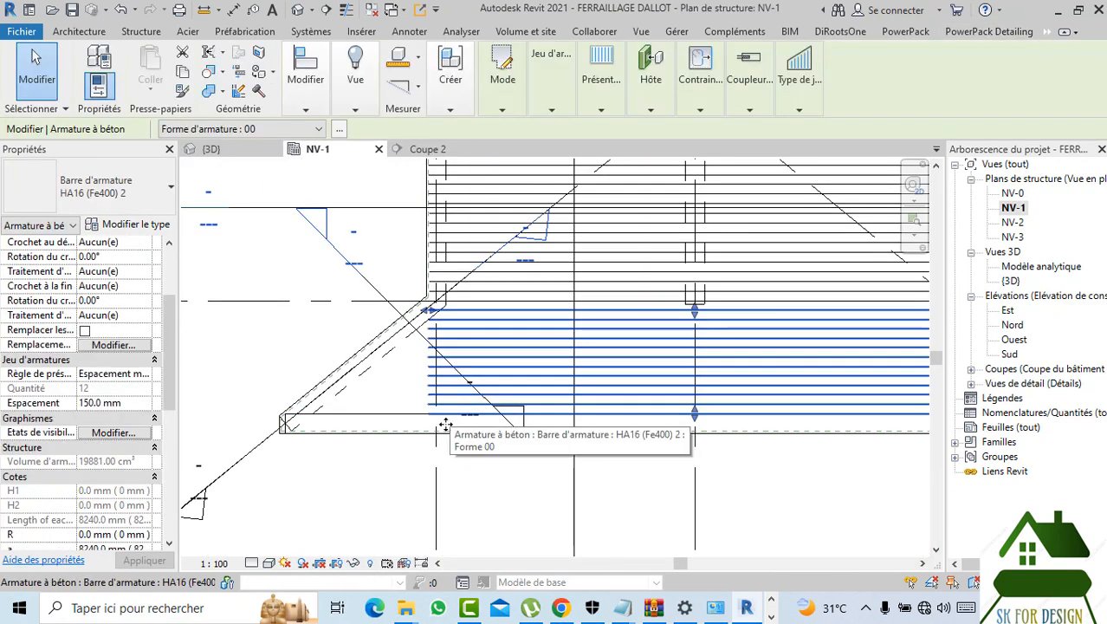
left_click(392, 480)
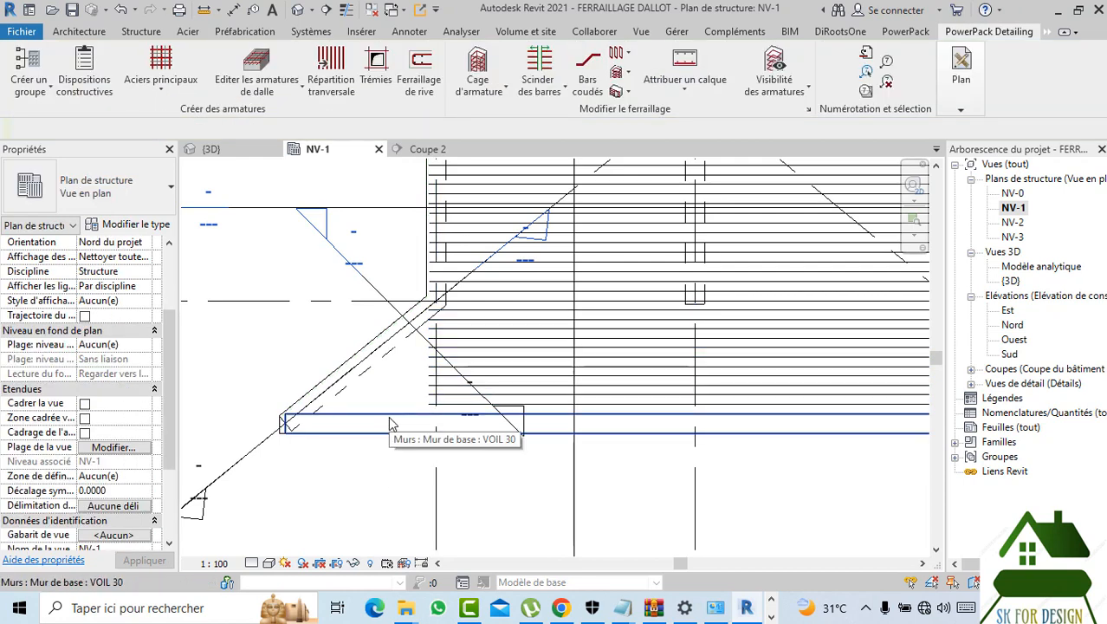
- Move the Coupe 2 section line in NV-1 down to just above the lower end wall, across the wing walls
left_click(79, 32)
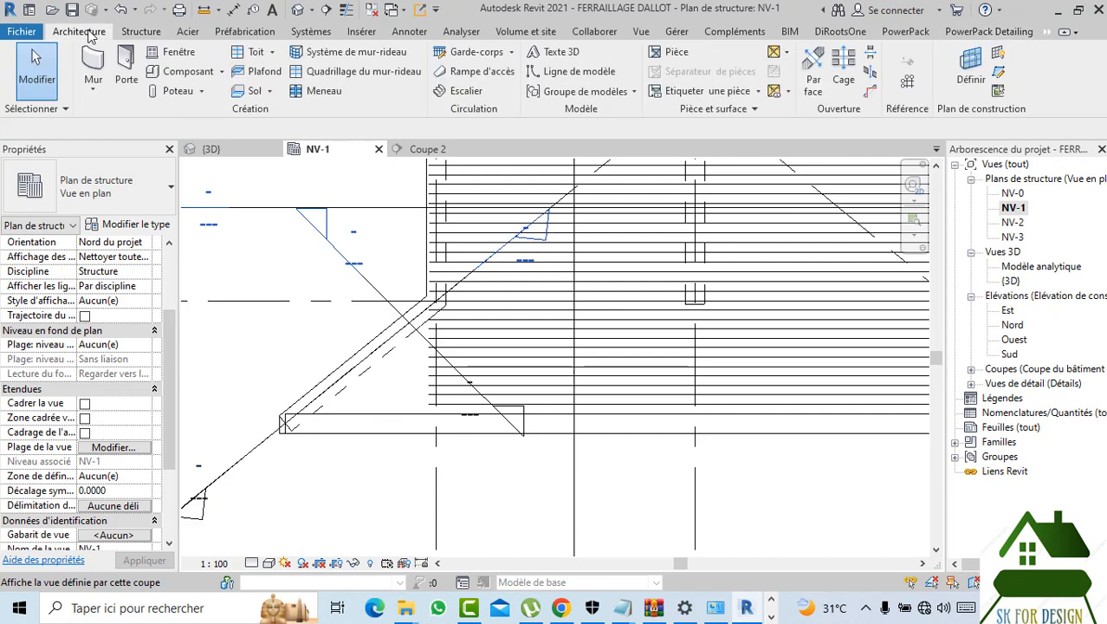
left_click(427, 149)
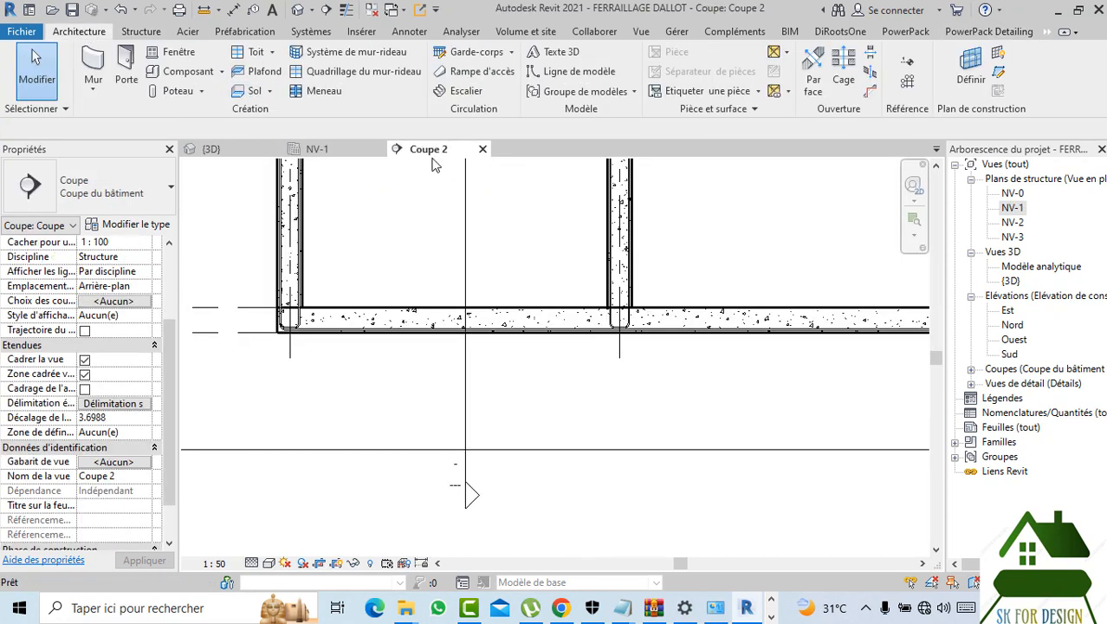
left_click(319, 149)
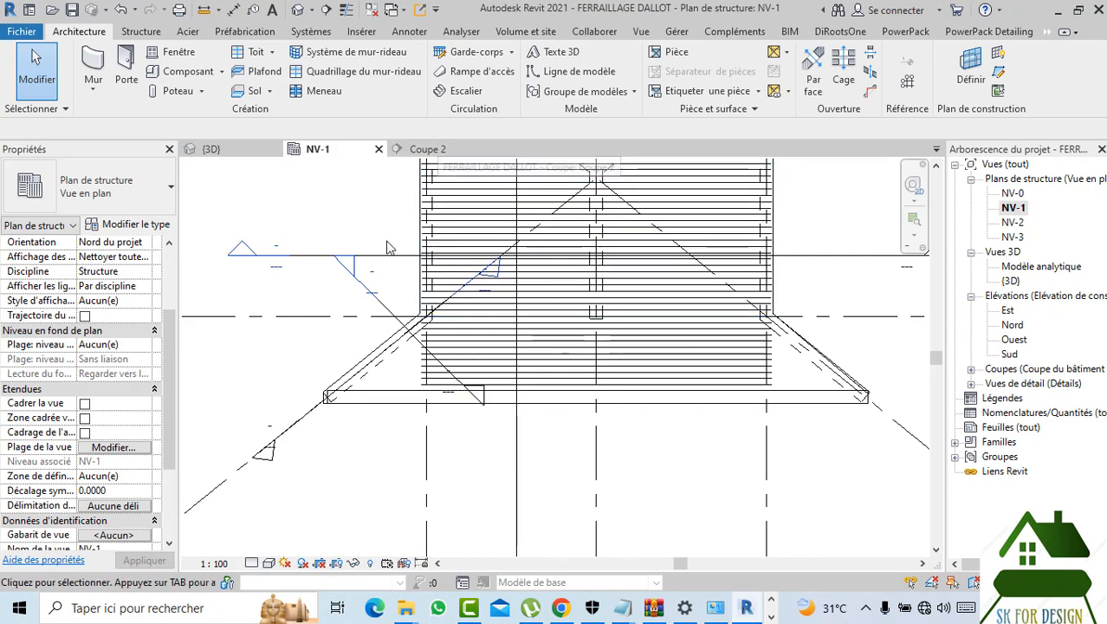
left_click(322, 258)
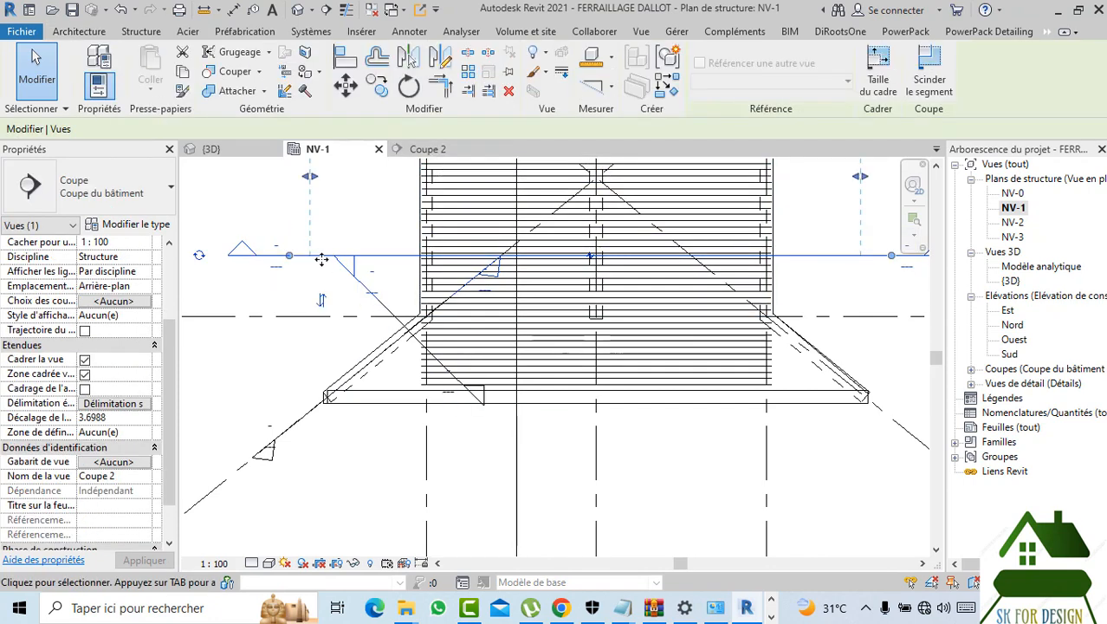
left_click_drag(322, 259, 312, 381)
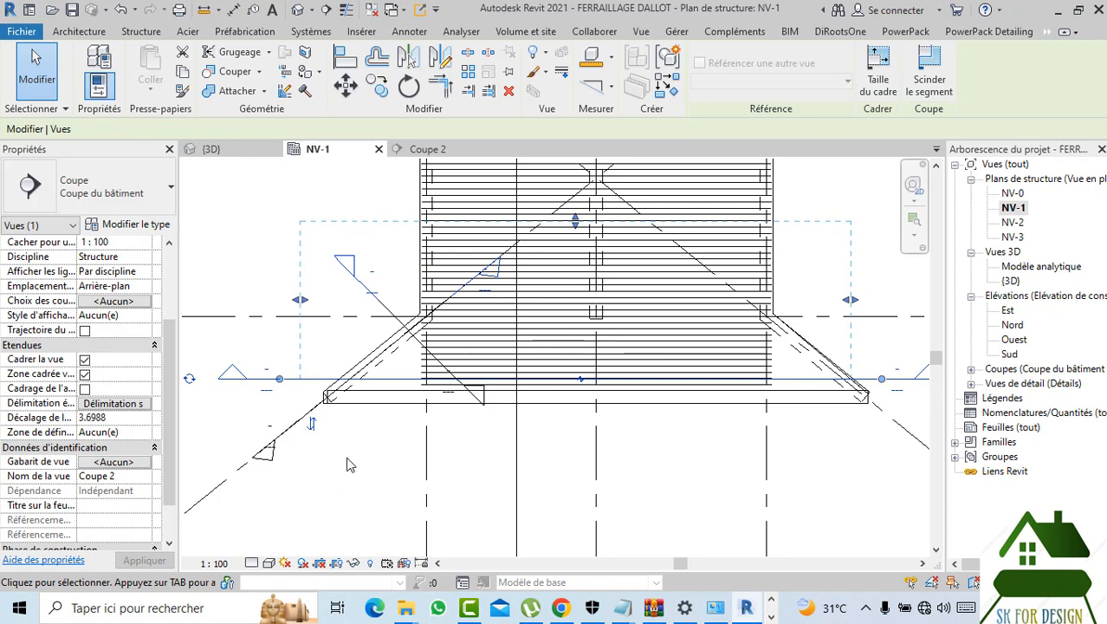
scroll(346, 465, "up", 3)
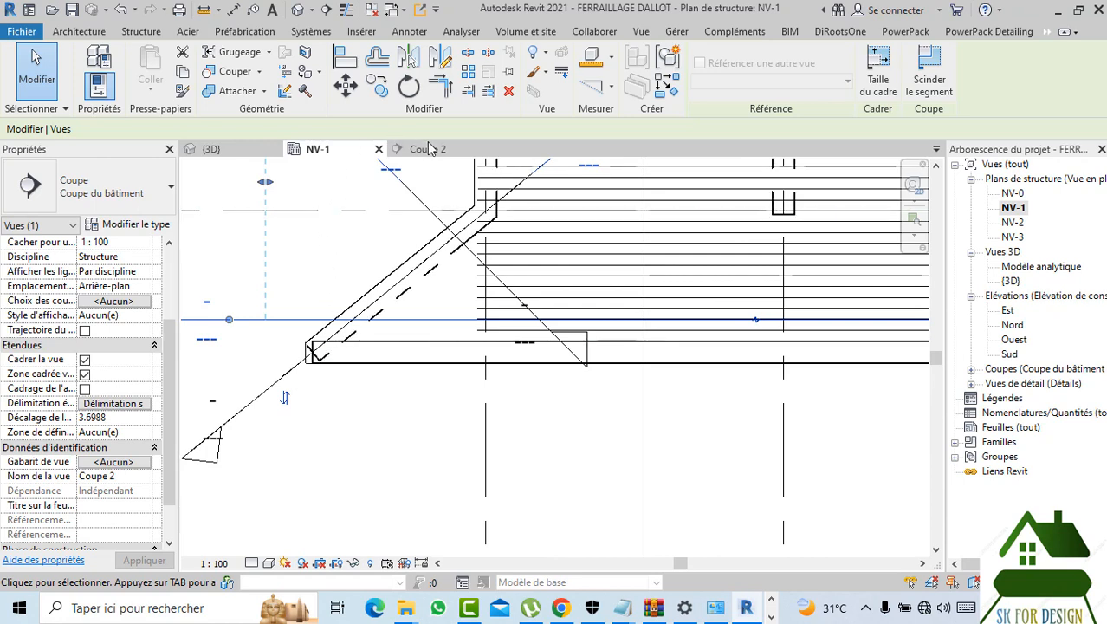
scroll(408, 225, "down", 5)
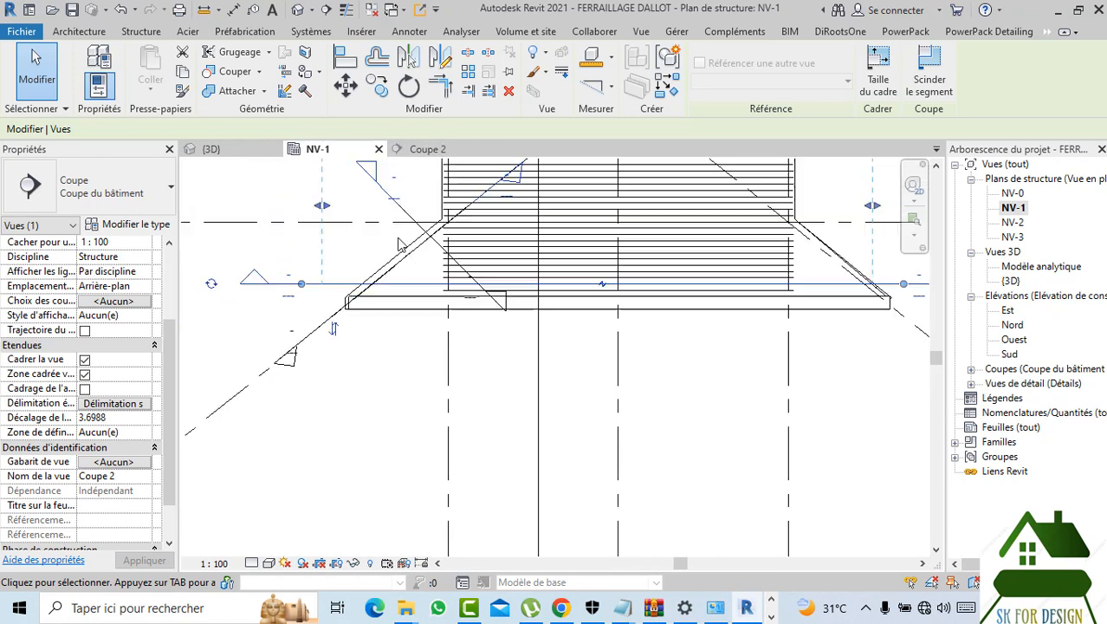
- Place a straight HA16 bar of shape 00, without hooks, along the bottom of the slab in Coupe 2
left_click(438, 149)
scroll(346, 375, "up", 5)
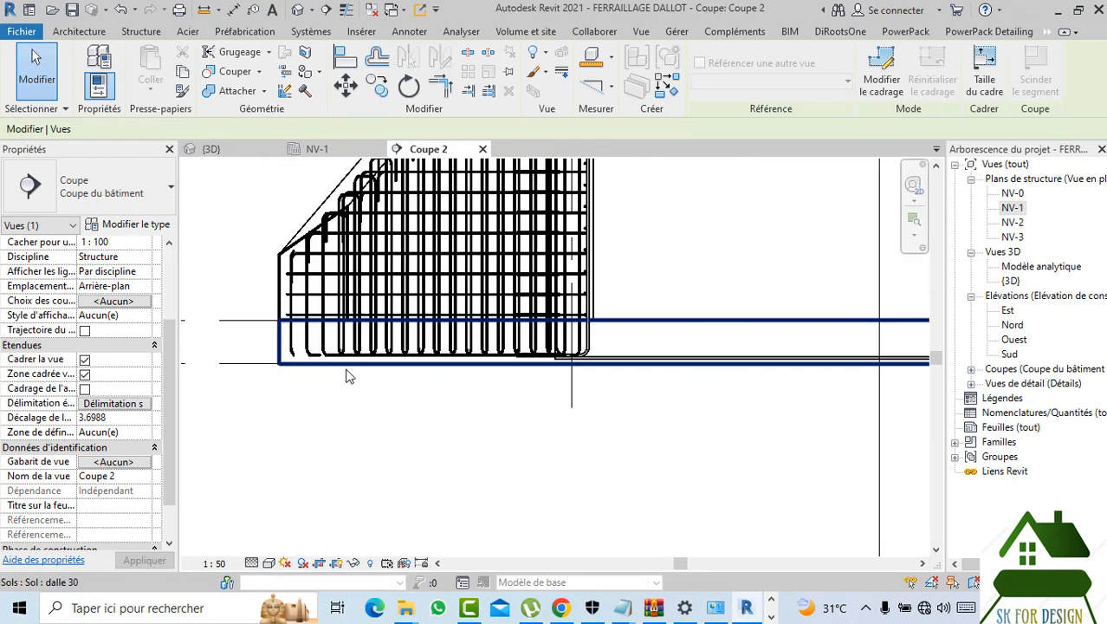
scroll(558, 420, "down", 2)
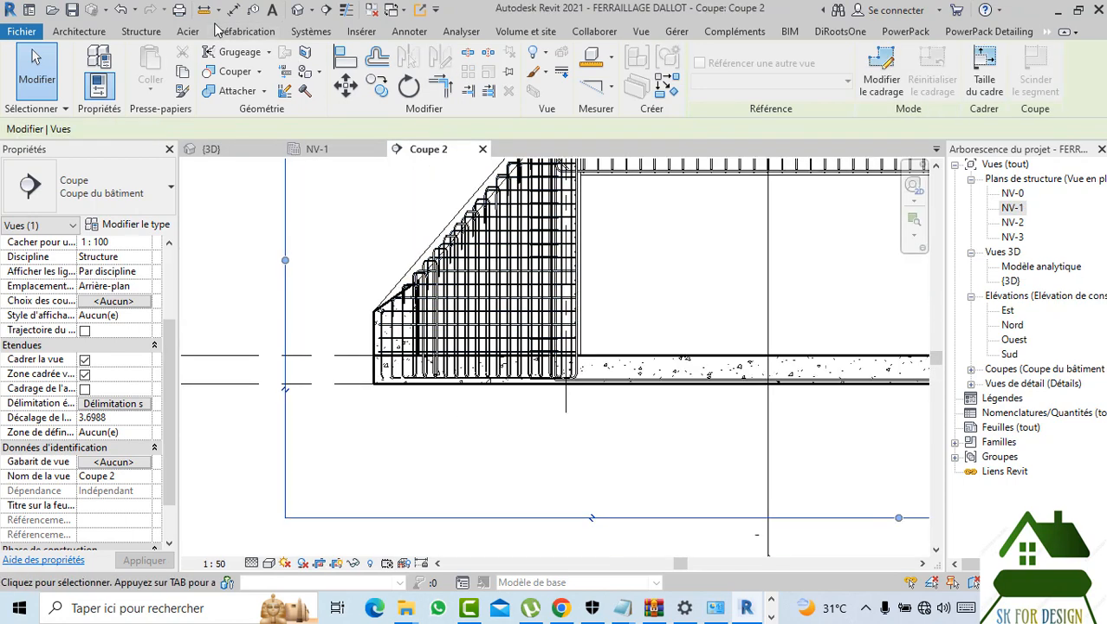
left_click(141, 31)
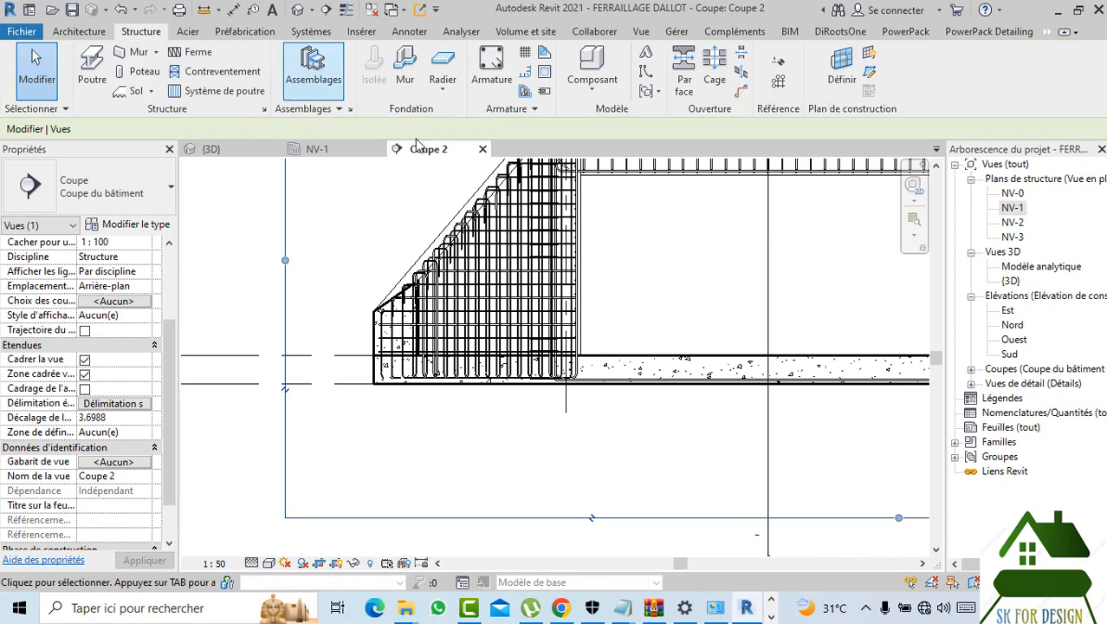
left_click(491, 69)
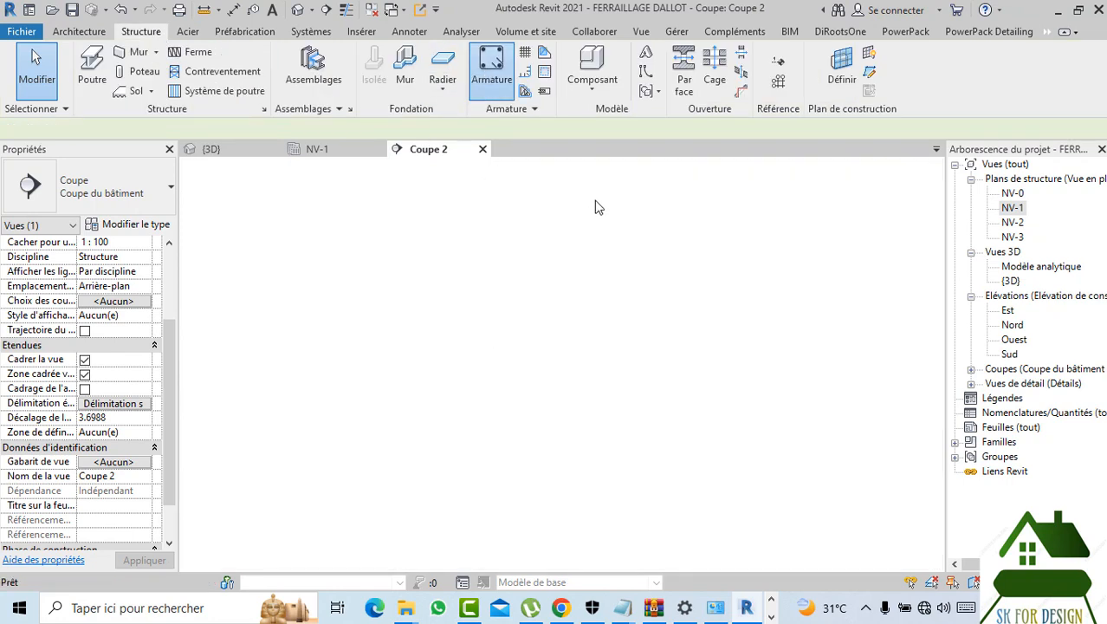
left_click(716, 110)
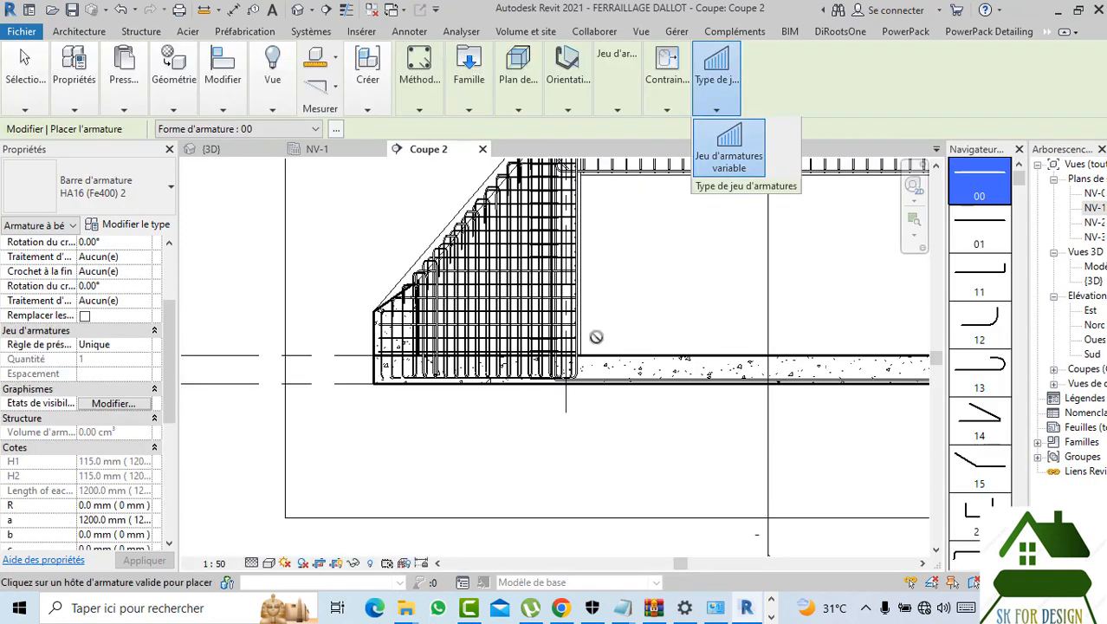
scroll(429, 384, "up", 2)
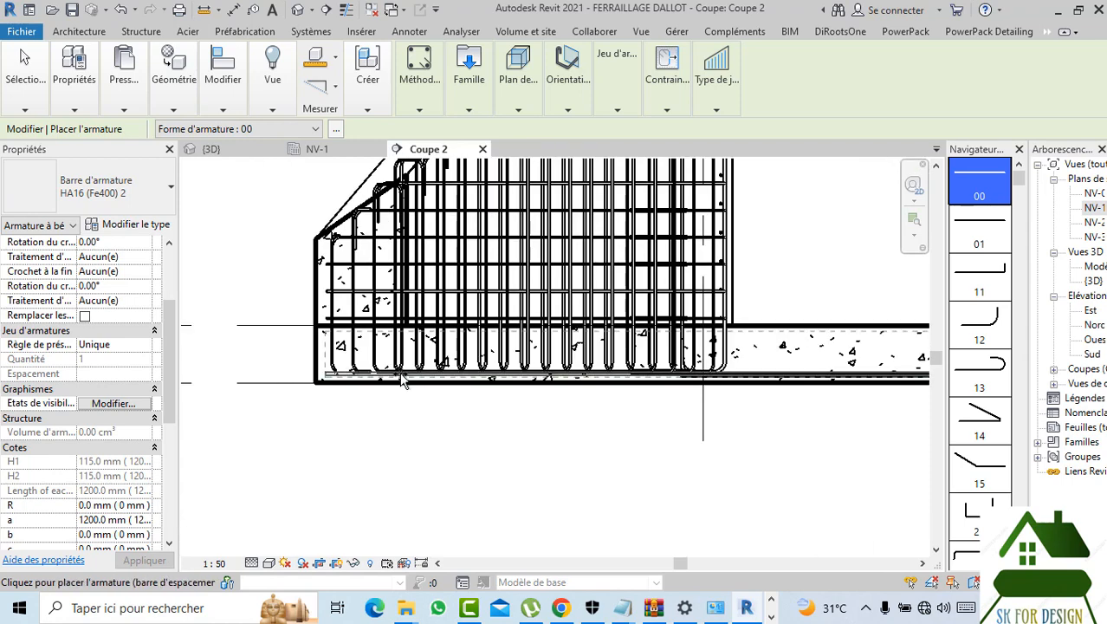
scroll(399, 372, "down", 1)
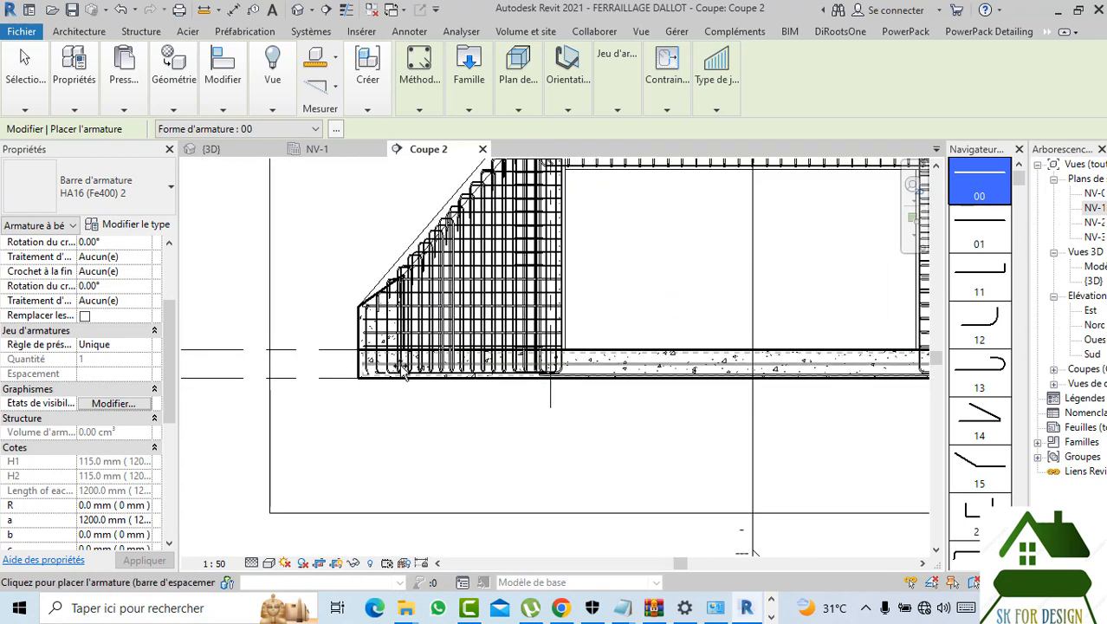
scroll(397, 371, "up", 1)
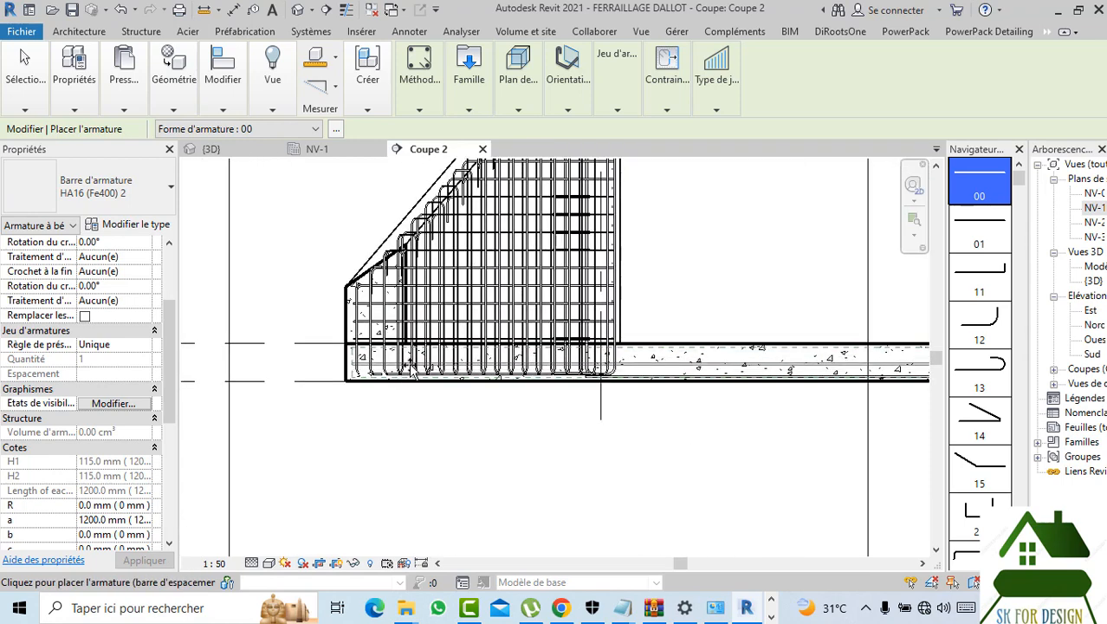
left_click(515, 103)
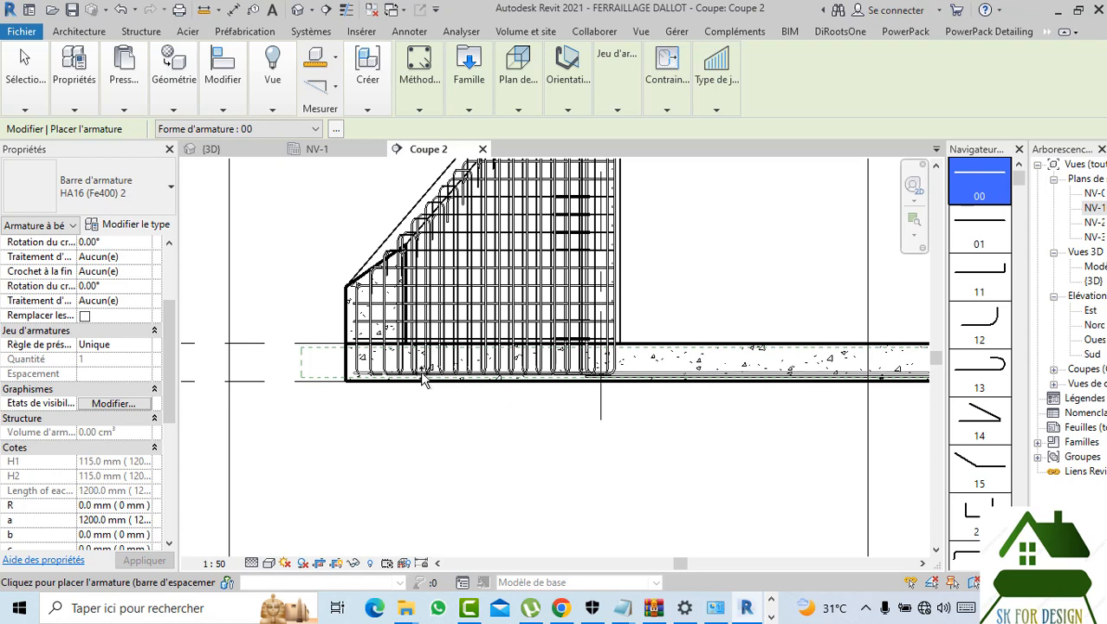
scroll(421, 378, "up", 1)
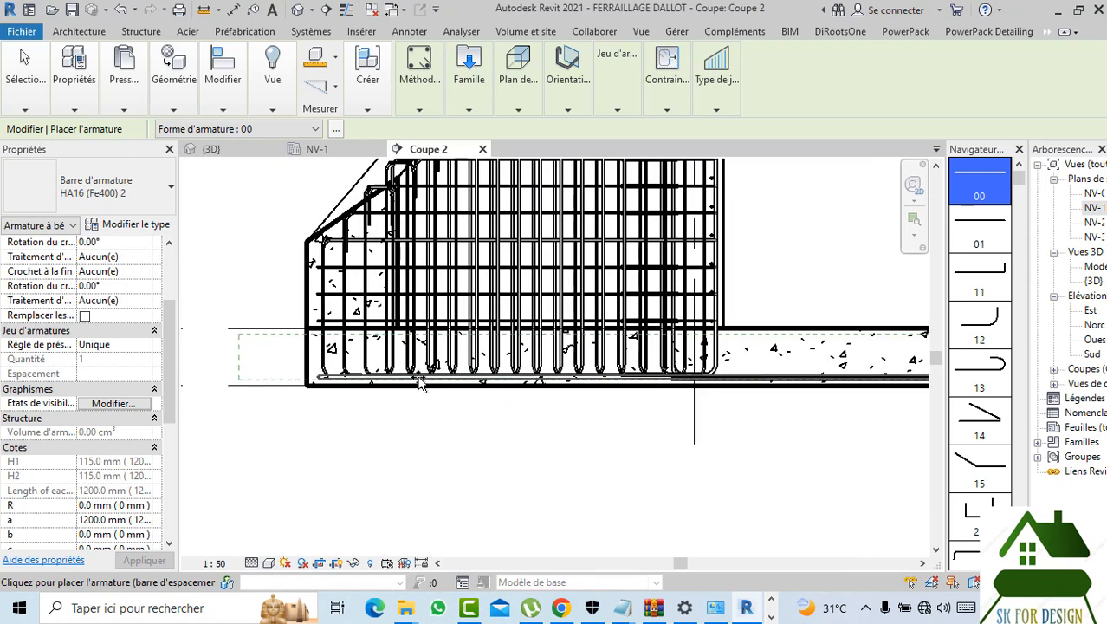
left_click(373, 384)
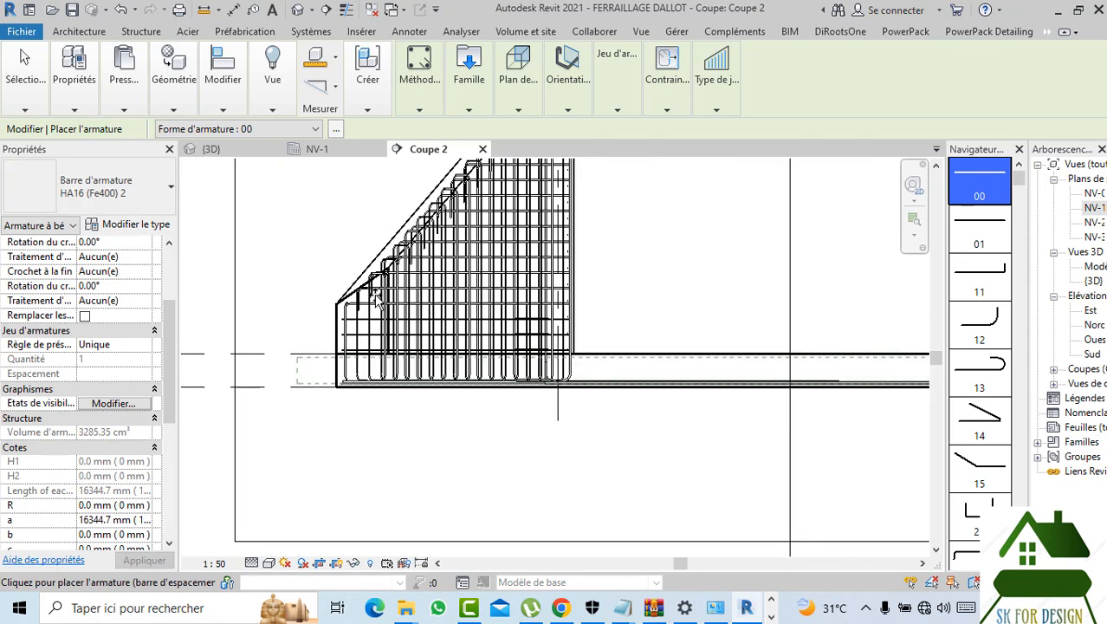
- Examine the slab bars beside the wing wall and end wall in the 3D view
left_click(217, 149)
scroll(432, 264, "up", 3)
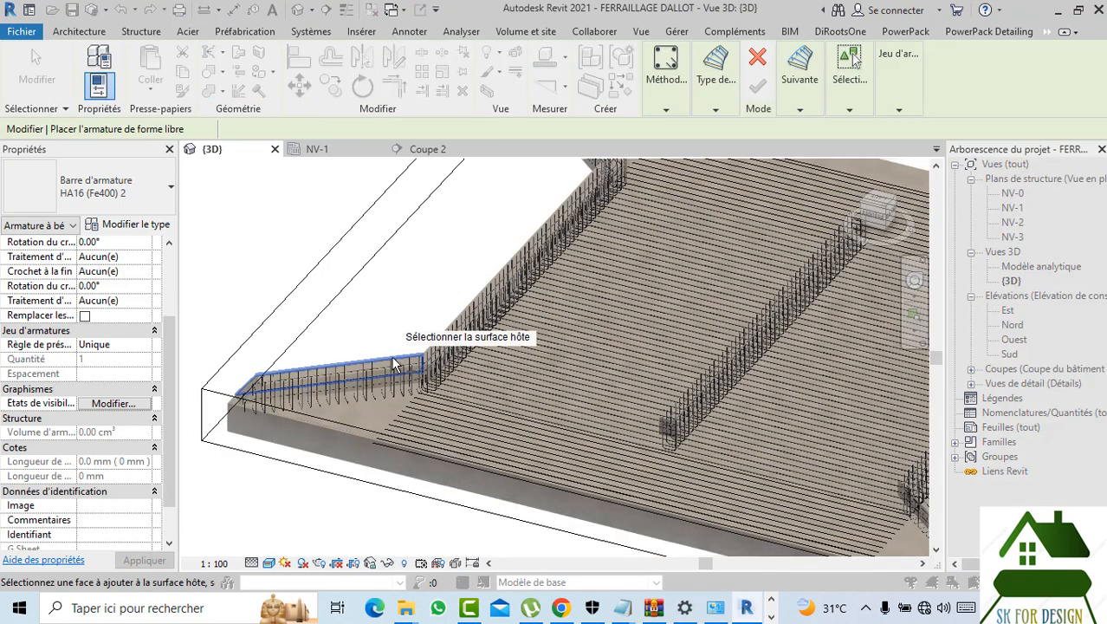
scroll(416, 286, "down", 3)
key("Escape")
scroll(374, 348, "up", 5)
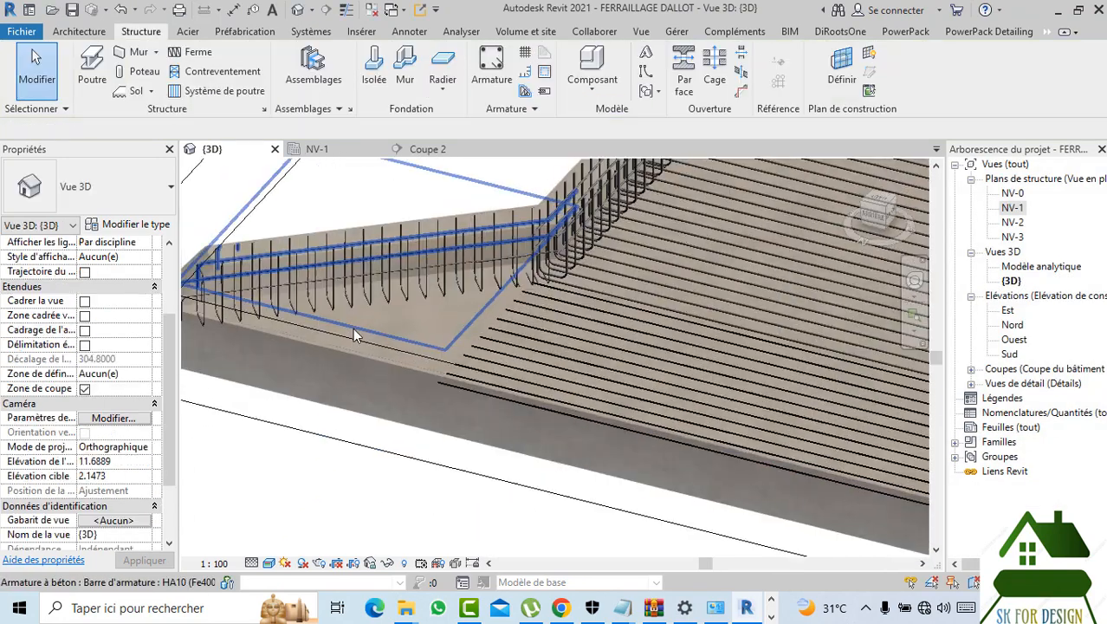
scroll(436, 361, "down", 4)
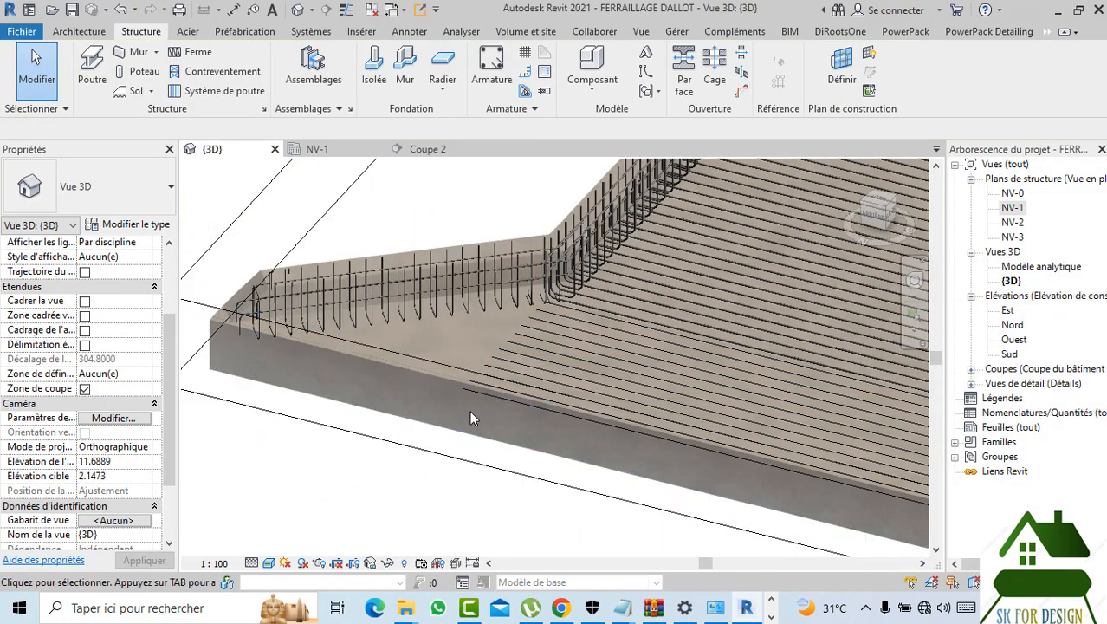
scroll(419, 344, "up", 3)
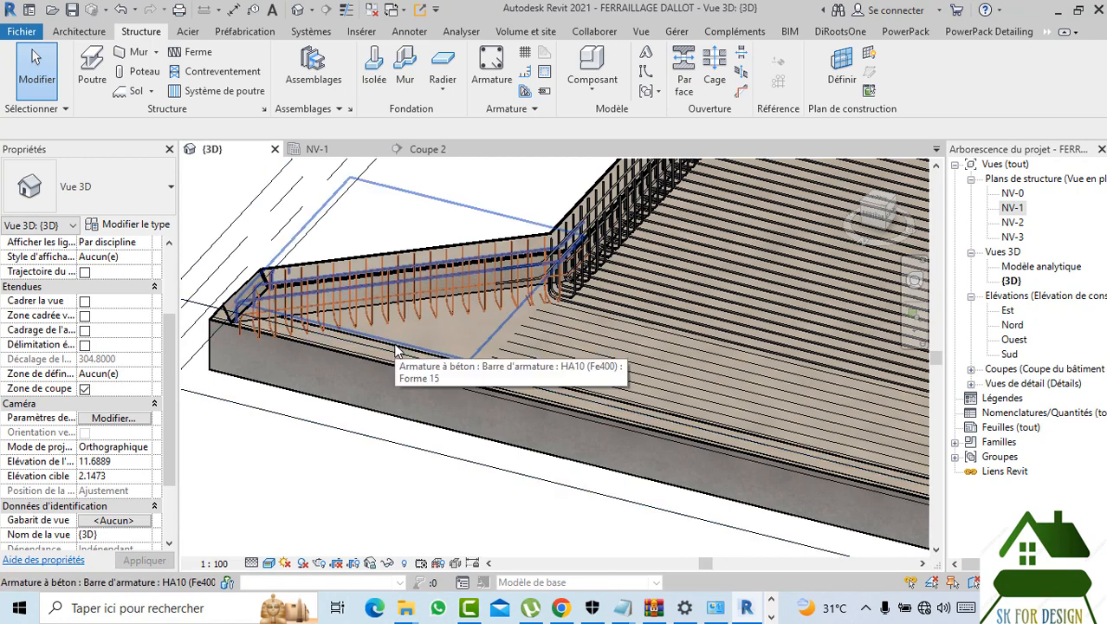
scroll(394, 346, "up", 5)
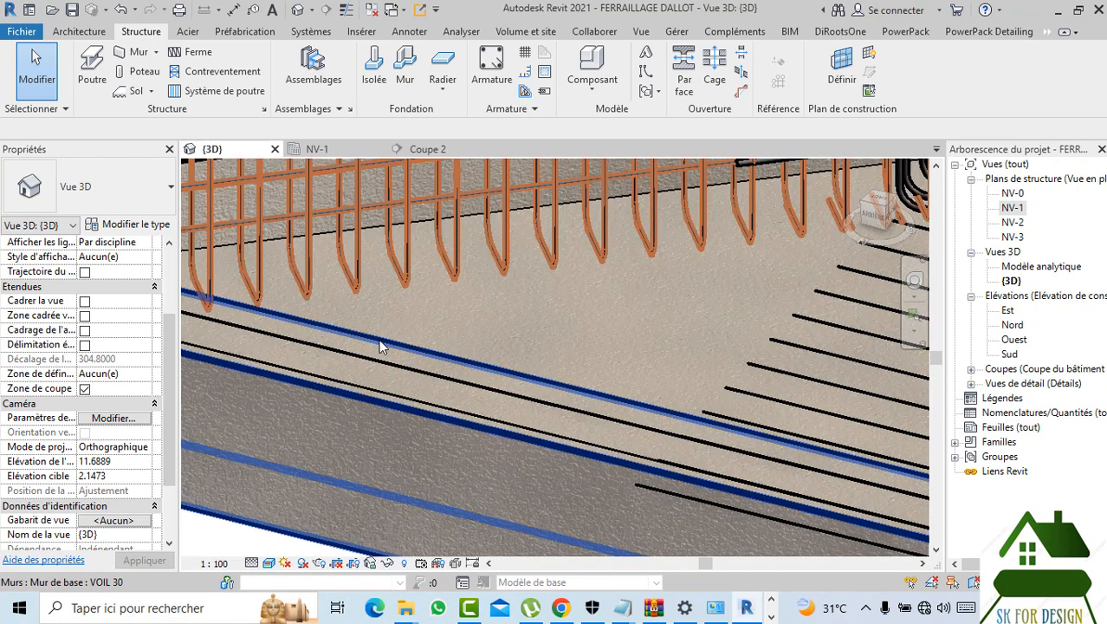
- Try to pull the front face of the 3D view's section box in towards the slab
left_click(379, 339)
key("Escape")
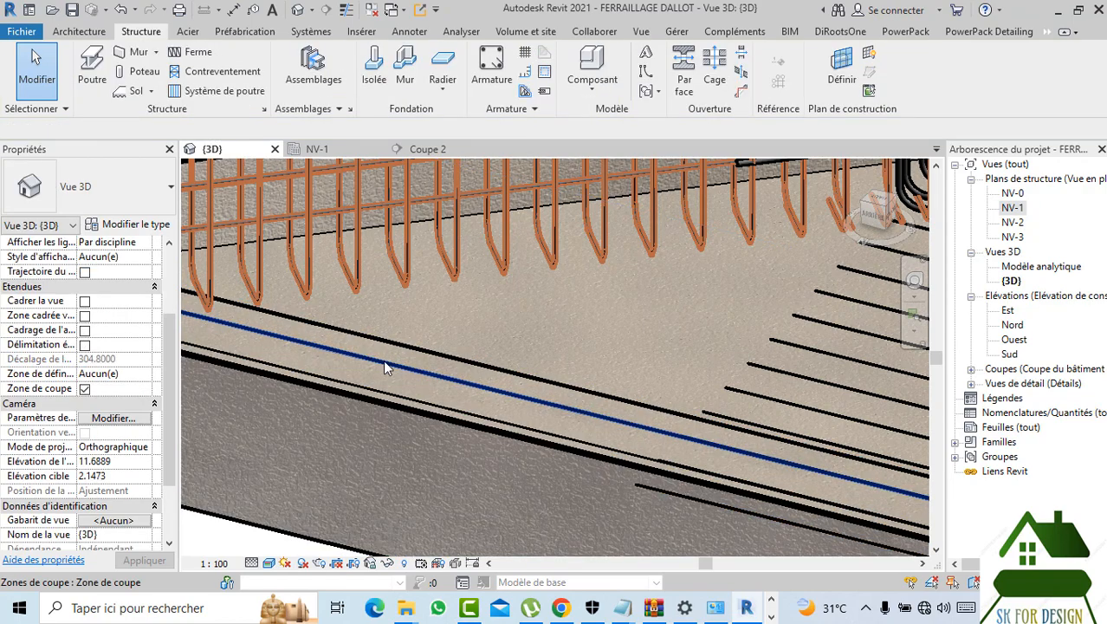
left_click(388, 356)
scroll(388, 354, "down", 6)
middle_click_drag(388, 354, 687, 494, "shift")
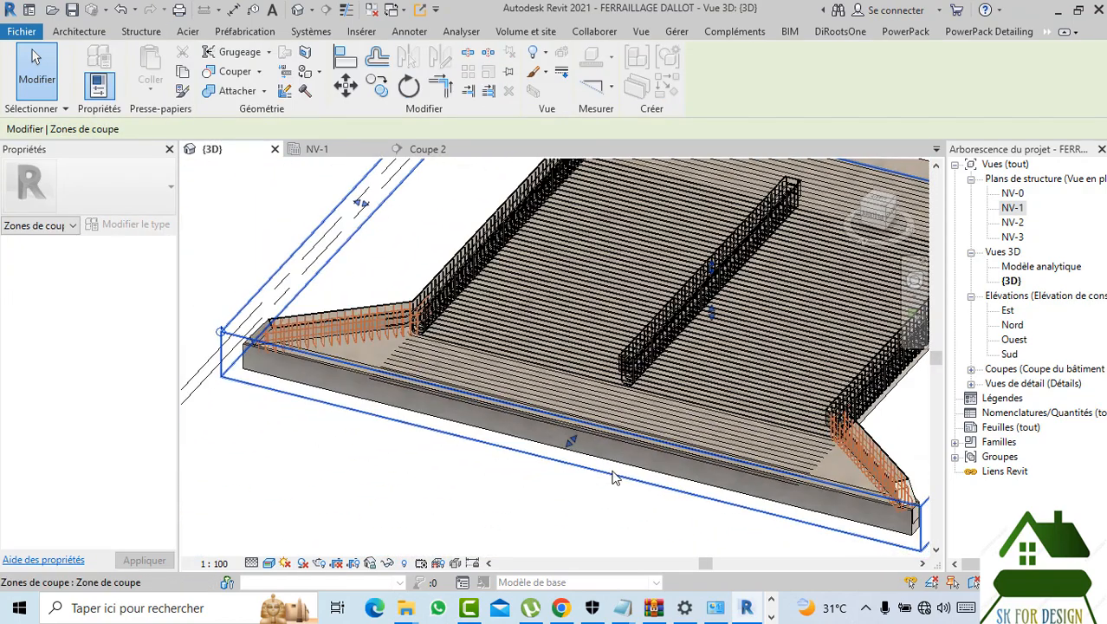
scroll(576, 436, "up", 5)
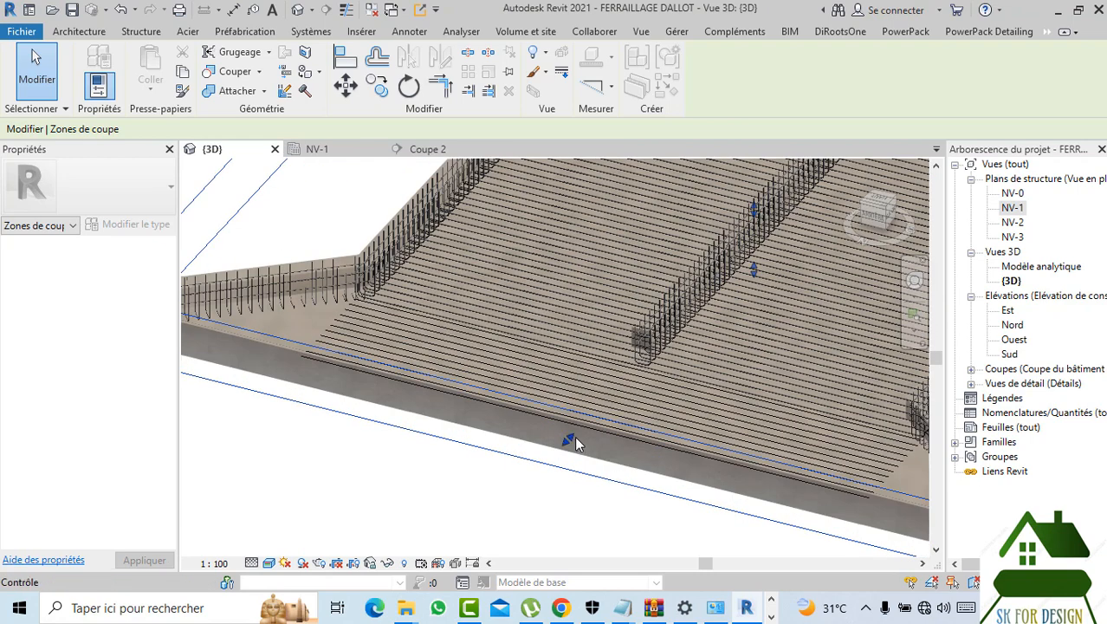
left_click_drag(587, 411, 593, 410)
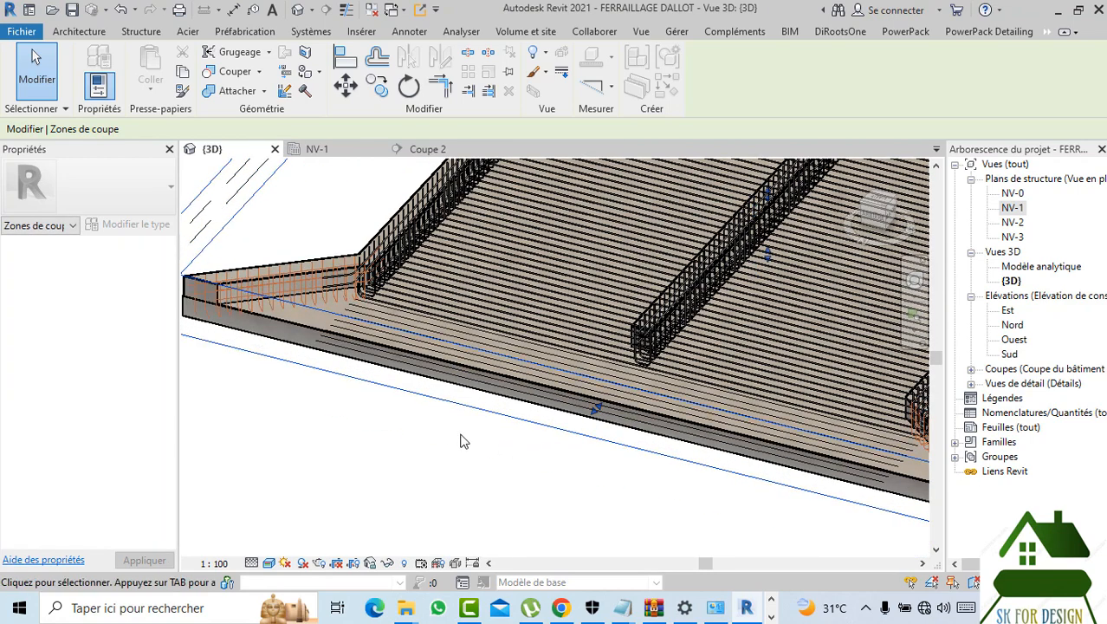
left_click(122, 9)
- Examine the bars along the slab's front edge and the surrounding section box in the 3D view
scroll(285, 375, "up", 1)
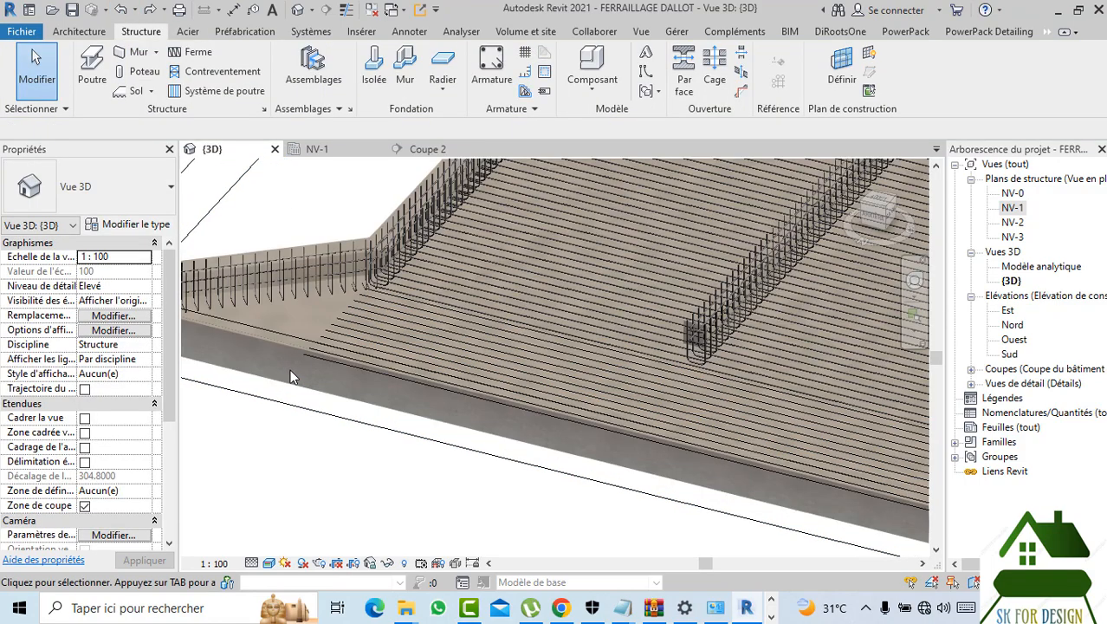
middle_click_drag(292, 376, 514, 417)
scroll(433, 371, "up", 4)
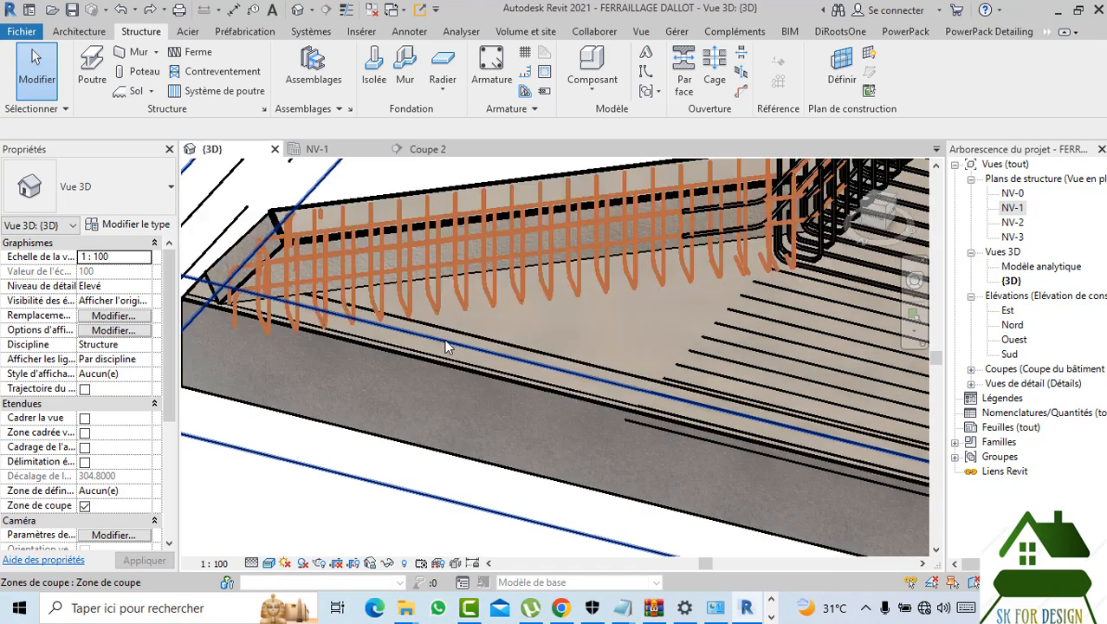
left_click(444, 343)
scroll(403, 373, "down", 3)
left_click(395, 469)
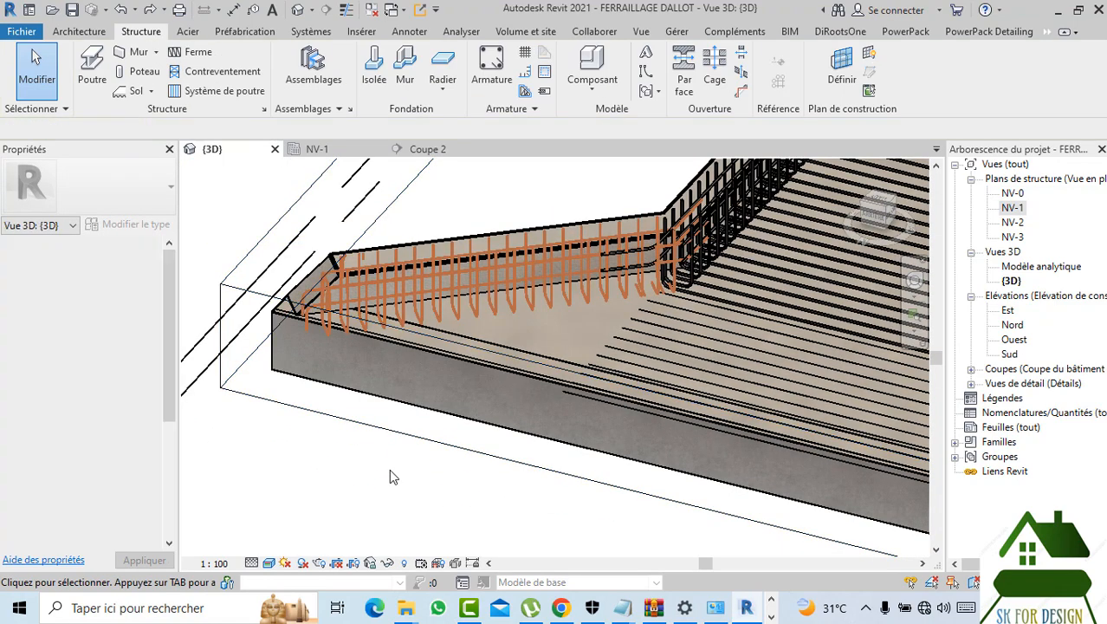
scroll(444, 354, "up", 4)
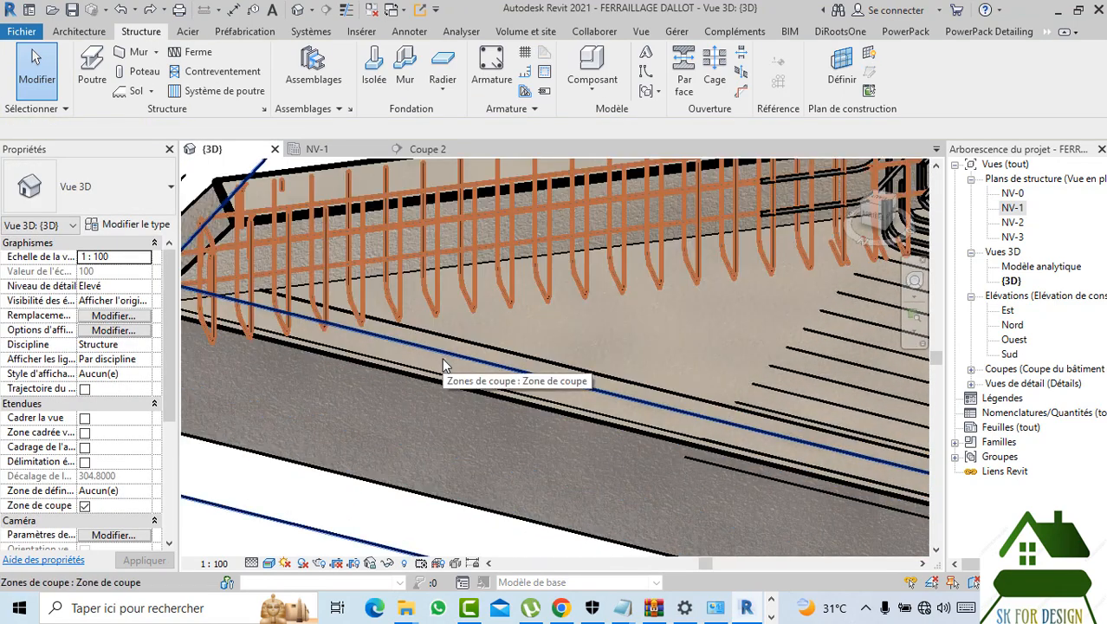
scroll(442, 358, "down", 5)
scroll(442, 358, "up", 1)
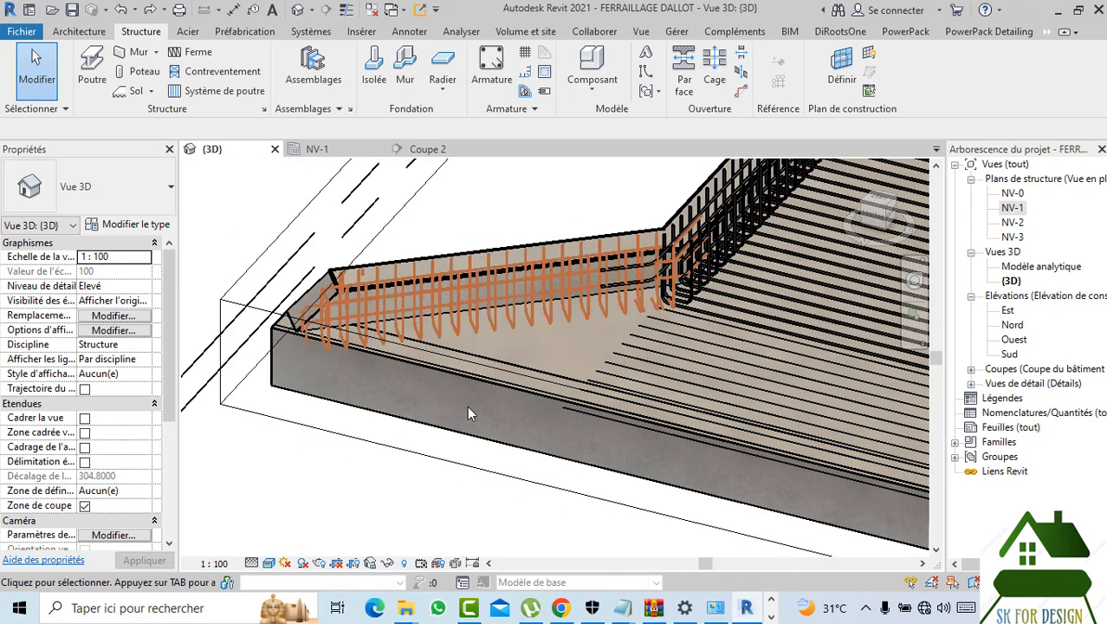
scroll(503, 385, "up", 5)
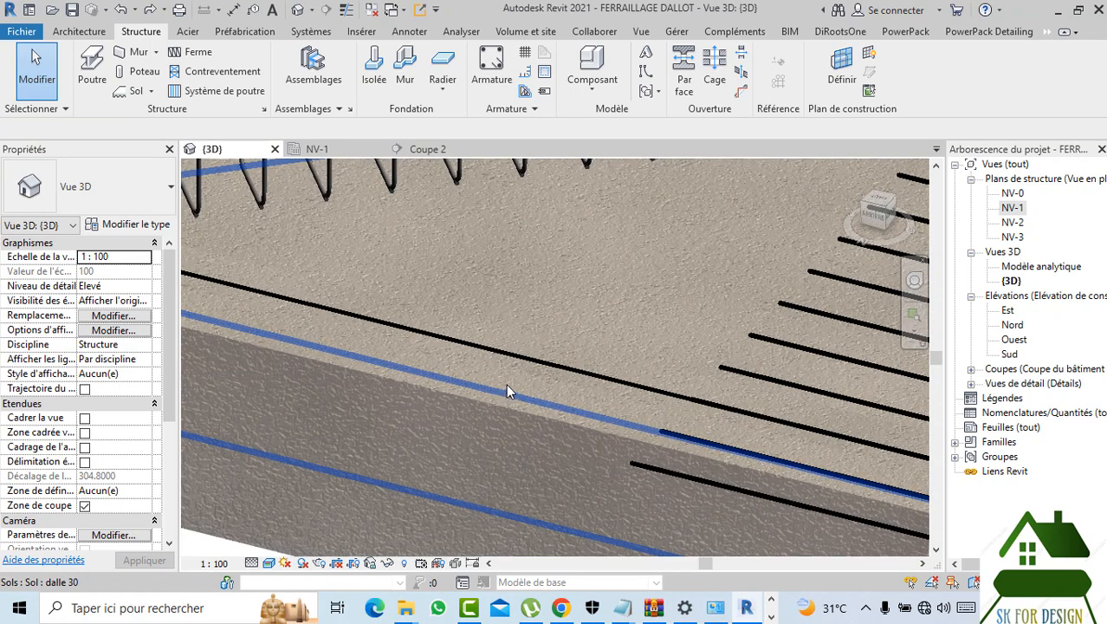
left_click(516, 355)
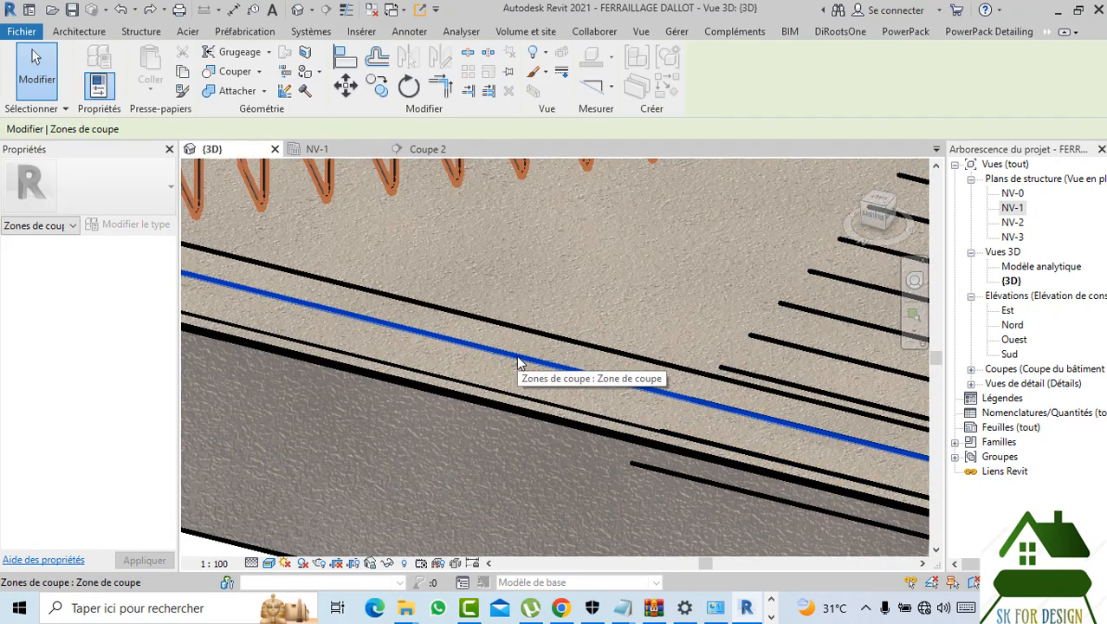
scroll(516, 355, "down", 6)
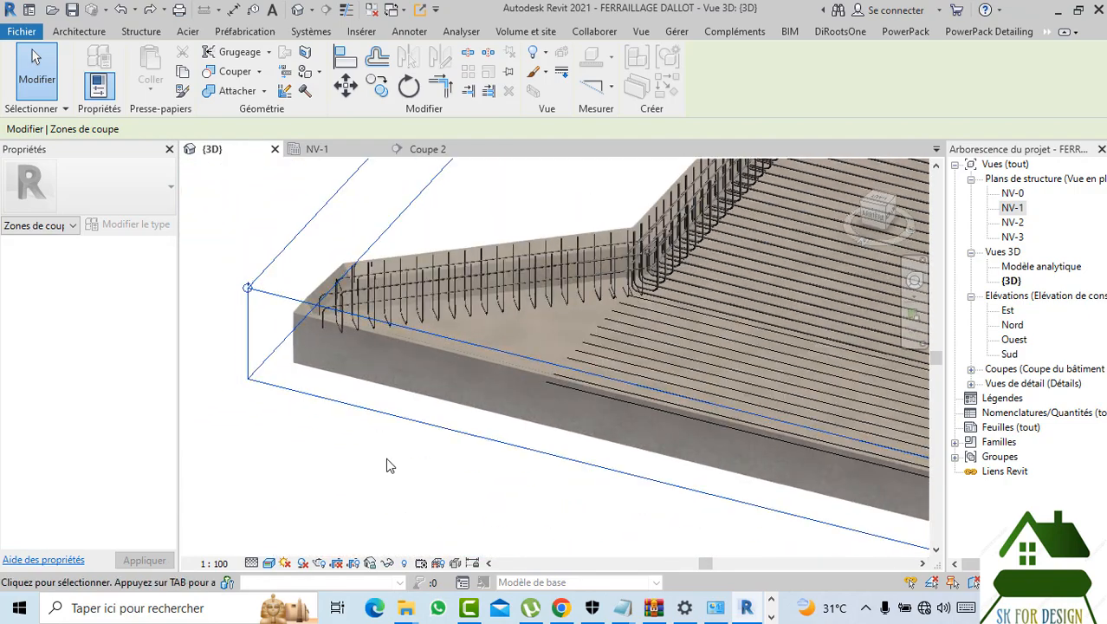
- Examine the slab bars between the straight walls and wing walls from different angles in the 3D view
left_click(385, 475)
middle_click_drag(636, 507, 454, 442)
scroll(531, 455, "down", 3)
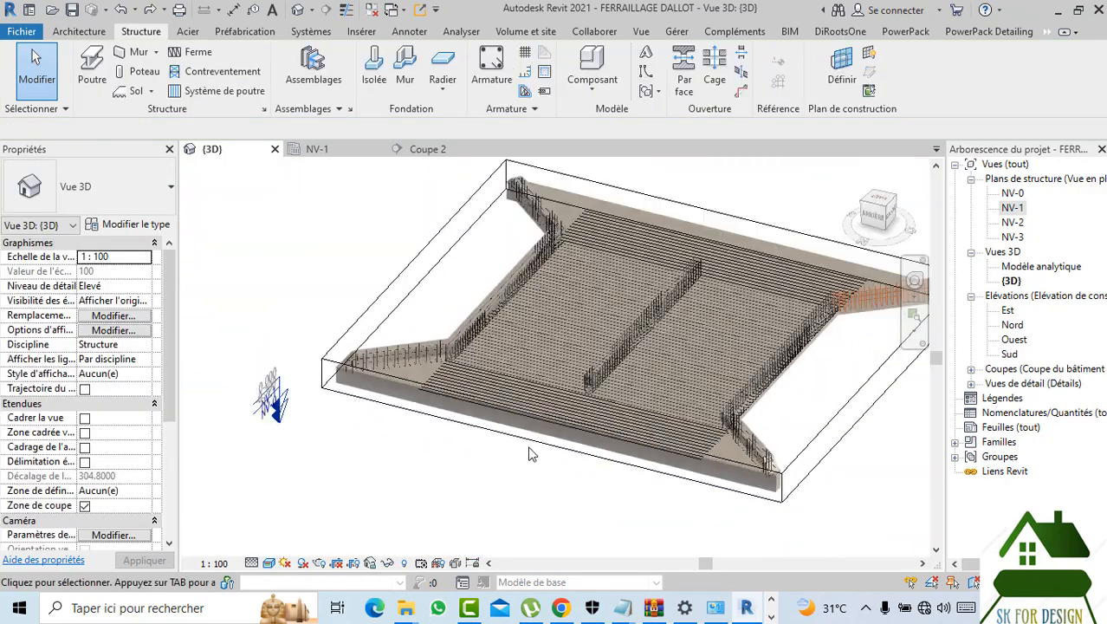
scroll(573, 223, "up", 5)
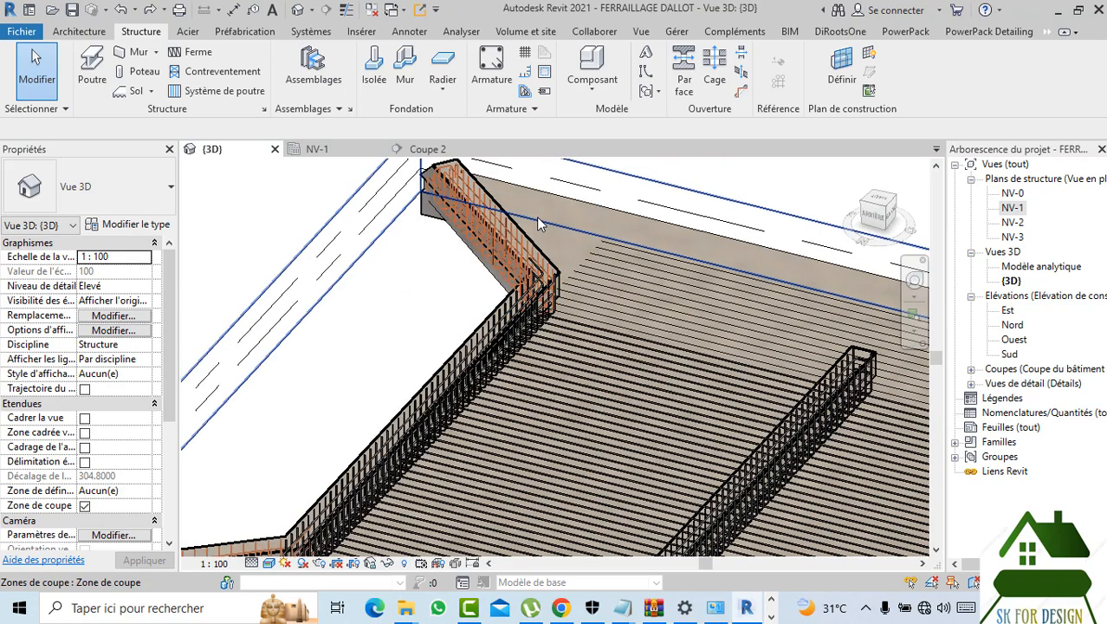
left_click(538, 220)
scroll(540, 222, "down", 3)
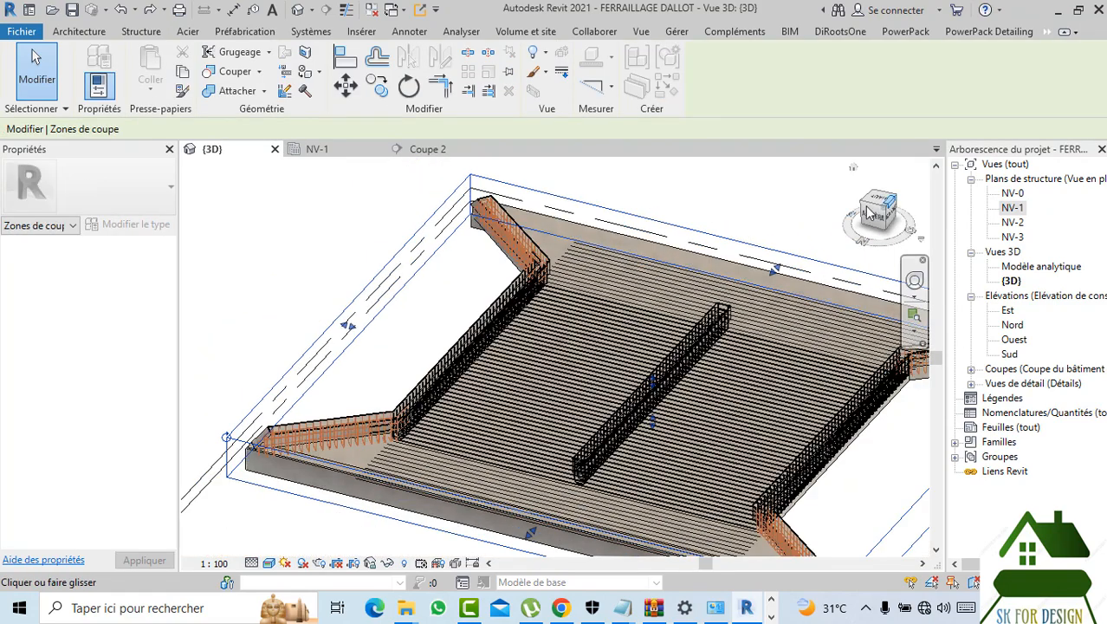
left_click_drag(880, 217, 816, 201)
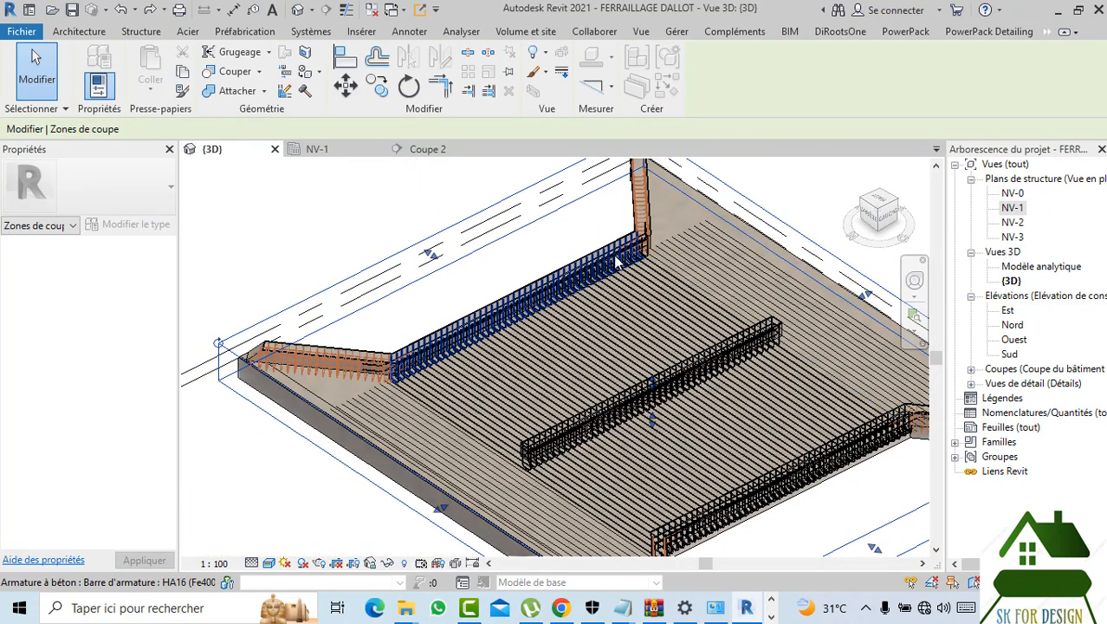
- Undo the latest changes to the slab bars in the wing-wall areas and redo them
left_click(121, 12)
left_click(126, 11)
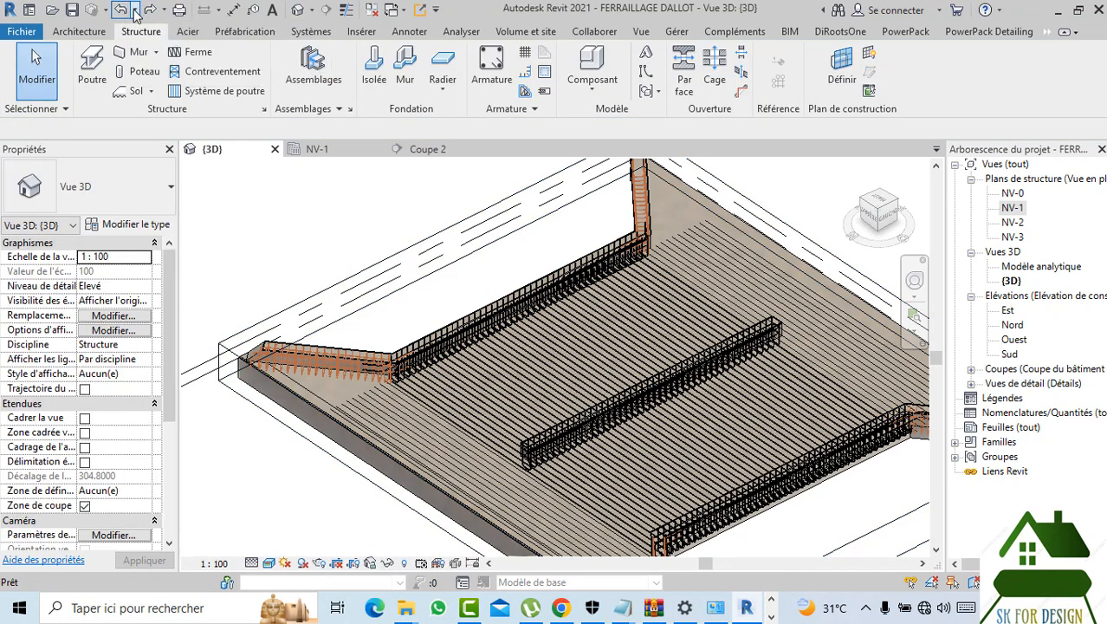
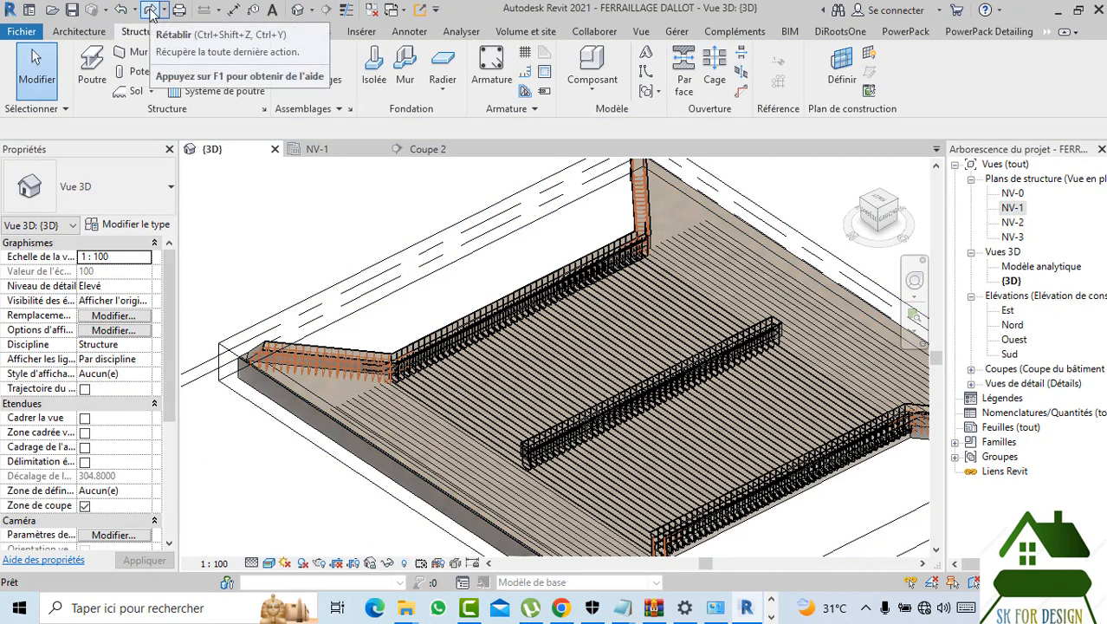
left_click(123, 10)
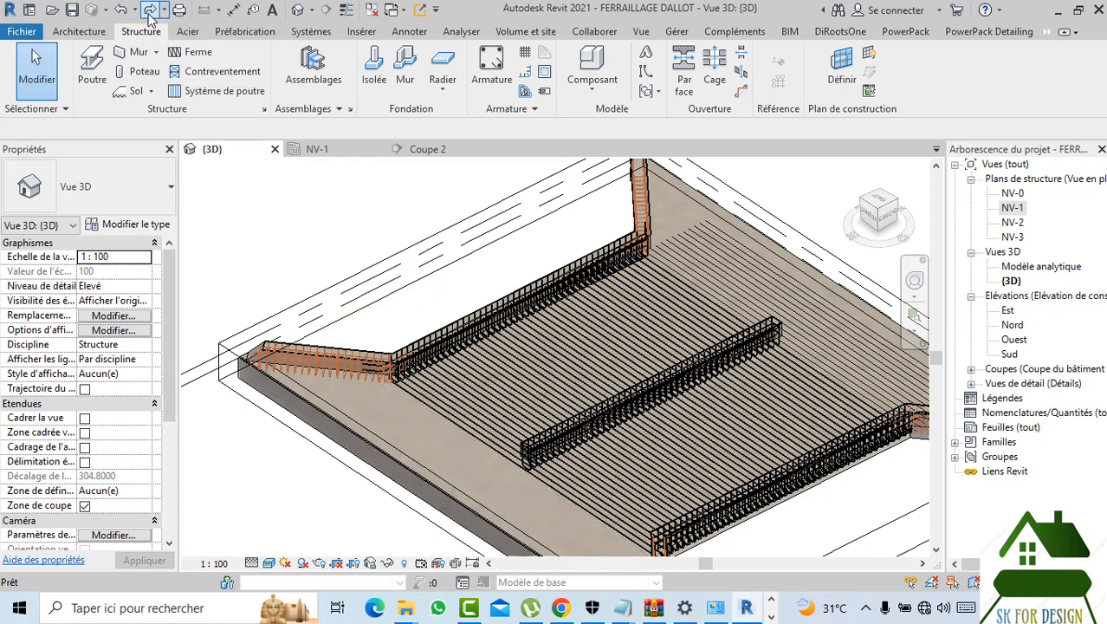
left_click(149, 12)
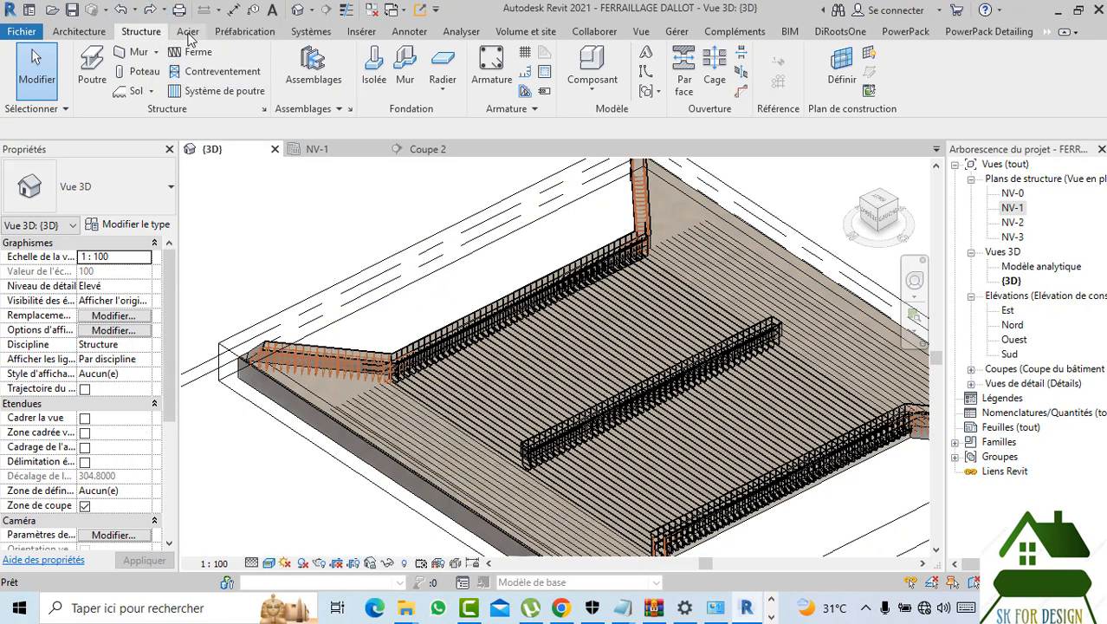
- Move the Coupe 2 section line in plan NV-1 to just before the end wall beyond grid 2
left_click(427, 147)
scroll(512, 361, "down", 4)
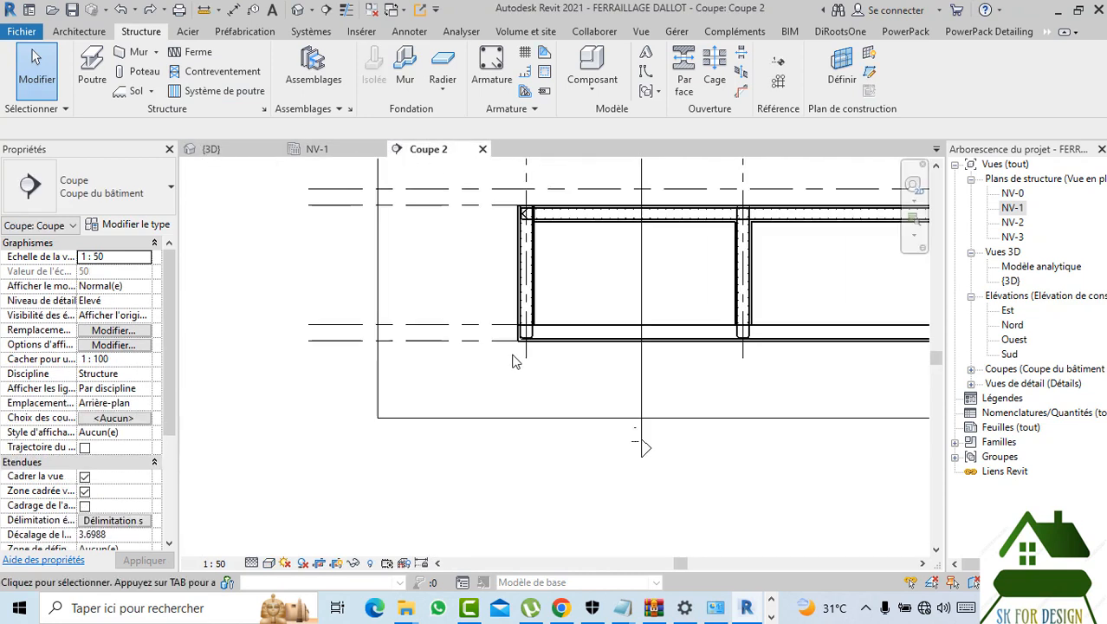
left_click(344, 153)
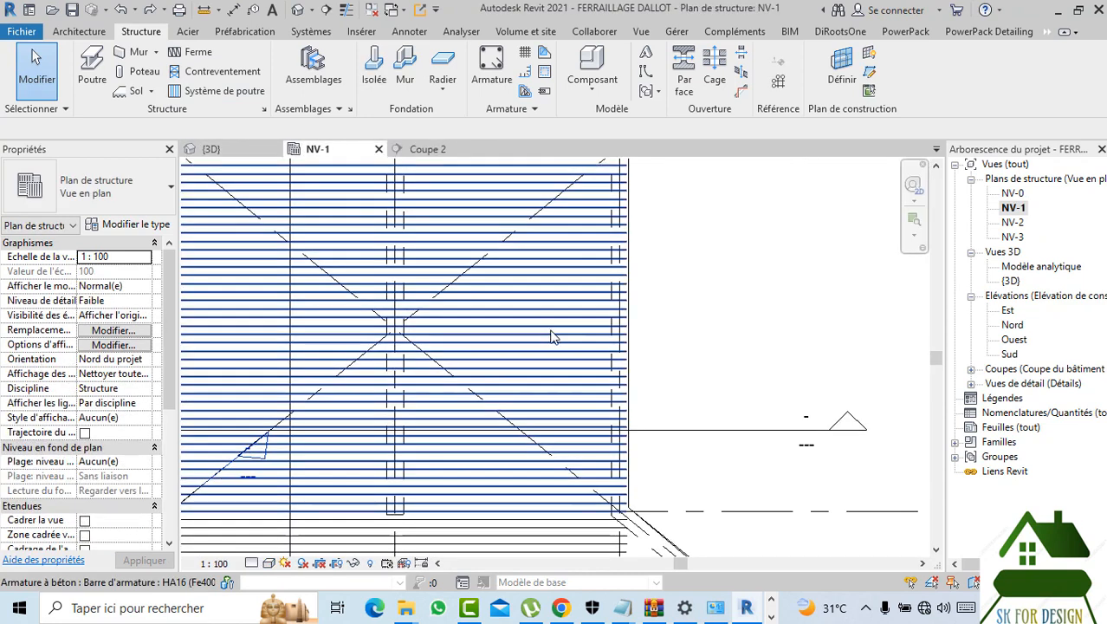
scroll(553, 332, "down", 2)
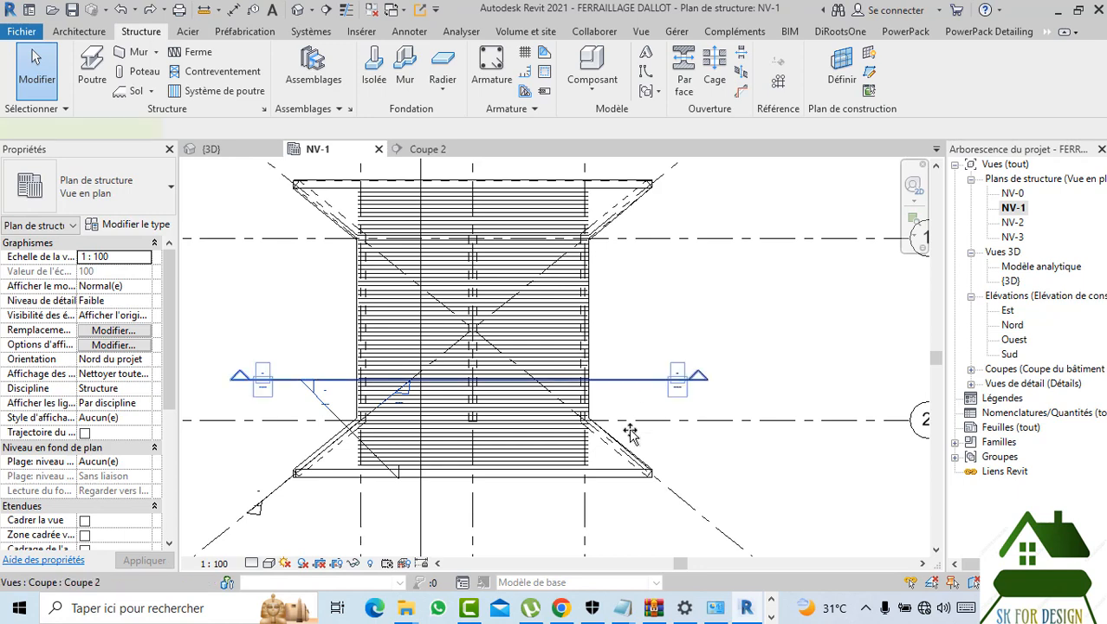
left_click_drag(629, 381, 645, 465)
scroll(295, 502, "up", 4)
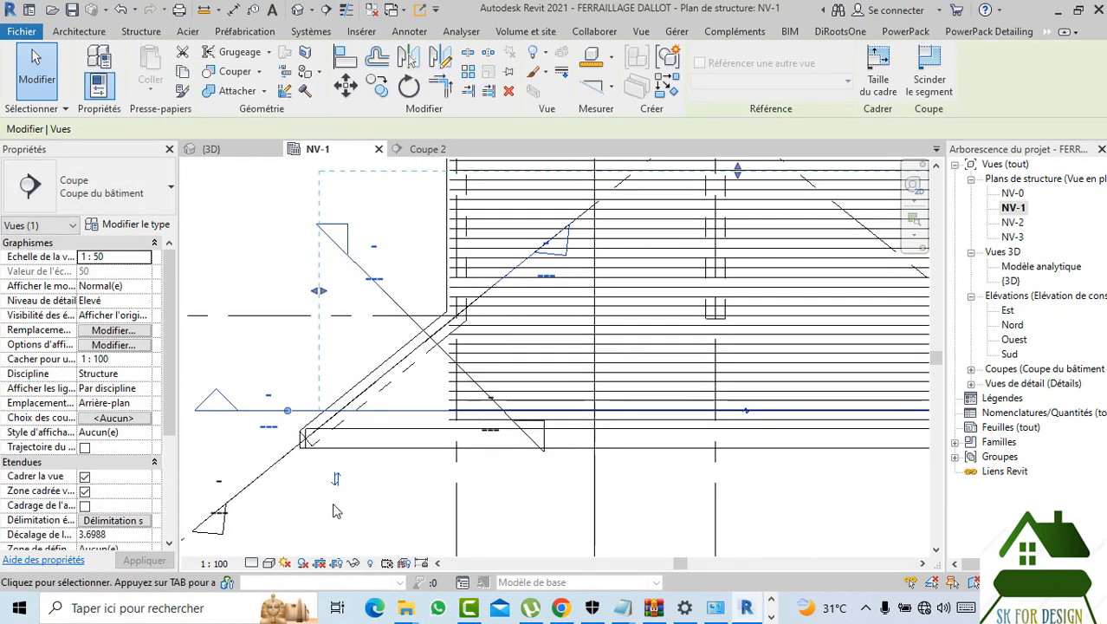
left_click(400, 470)
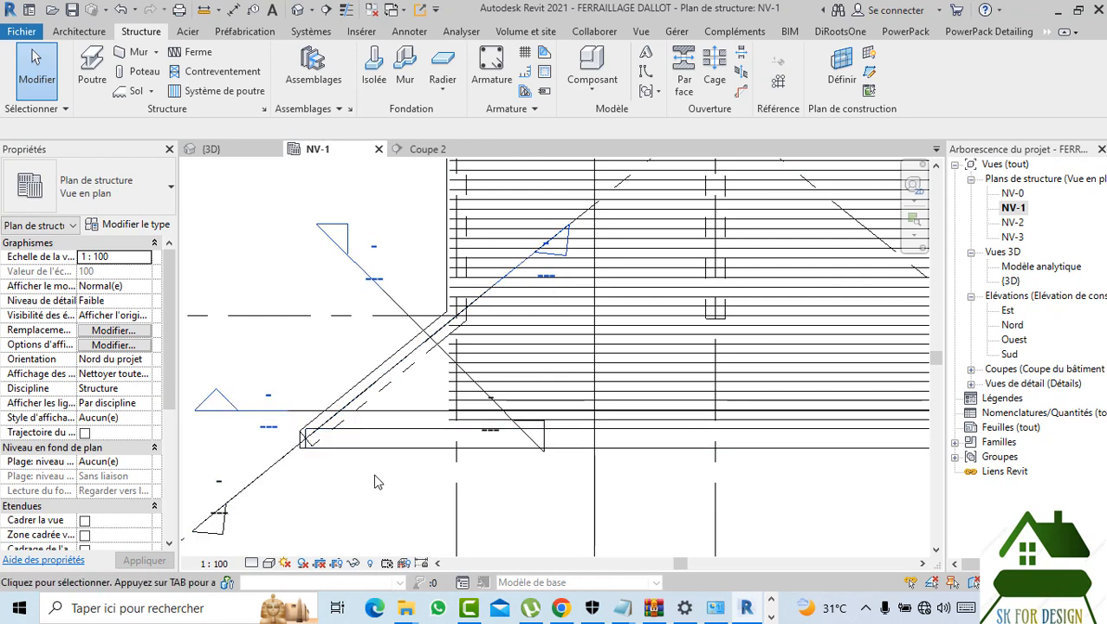
scroll(400, 533, "down", 2)
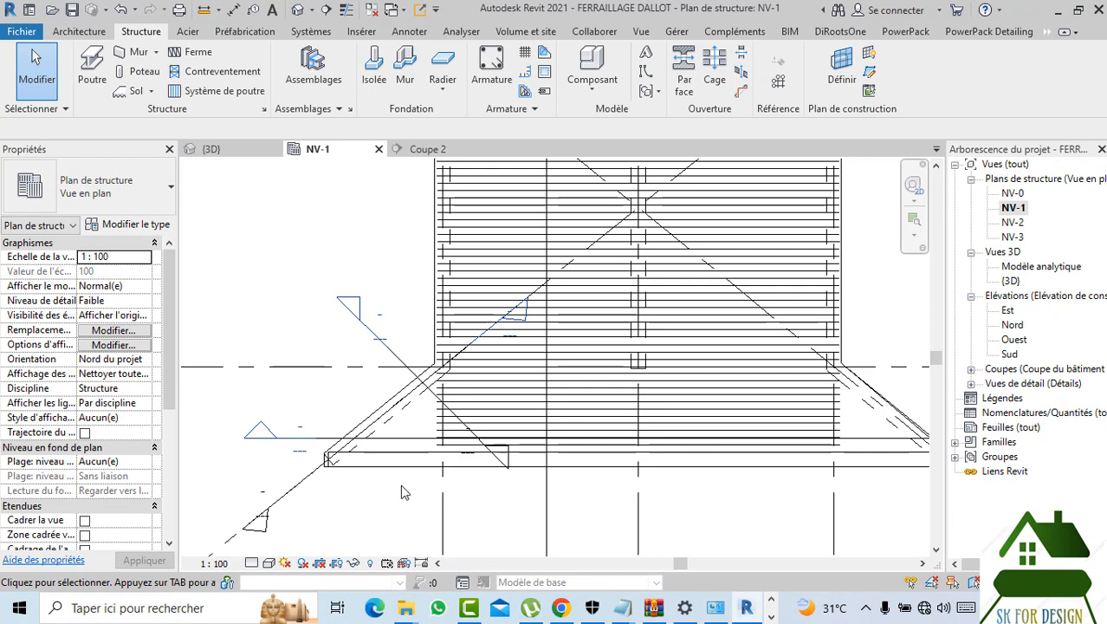
- Move the Coupe 2 section line back to the middle of the culvert, between grids 1 and 2
scroll(384, 301, "down", 2)
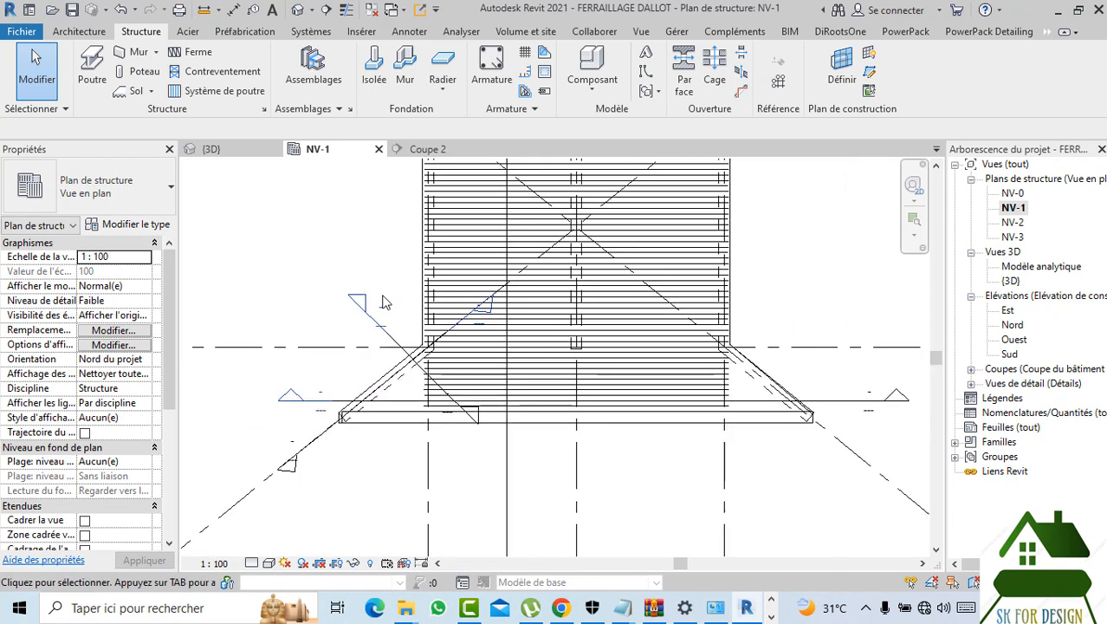
left_click(394, 403)
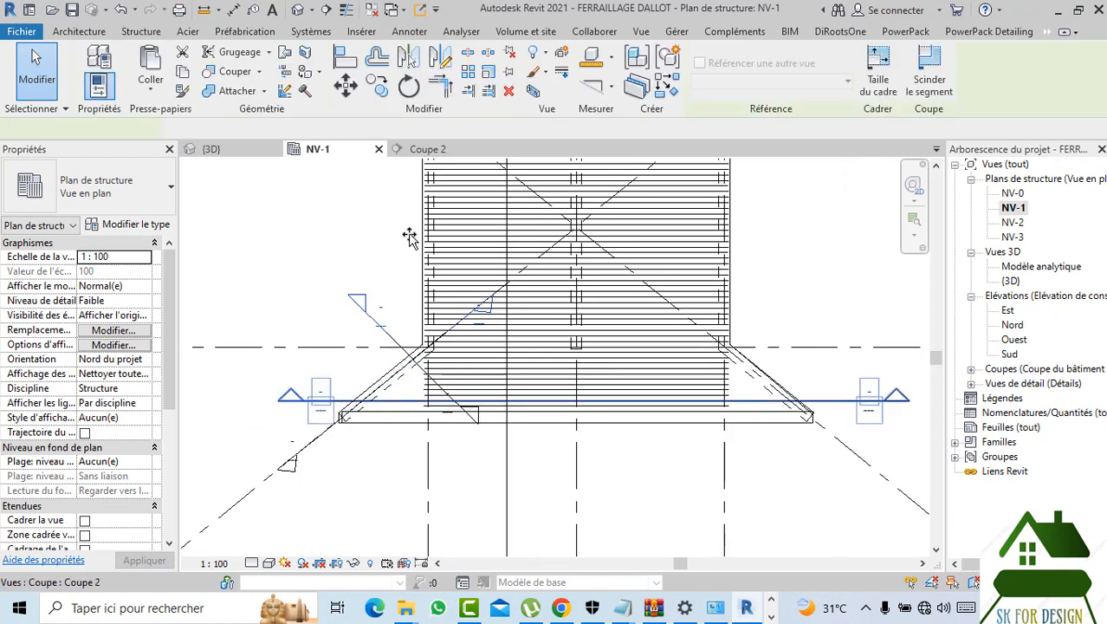
left_click_drag(394, 404, 410, 228)
scroll(343, 338, "down", 2)
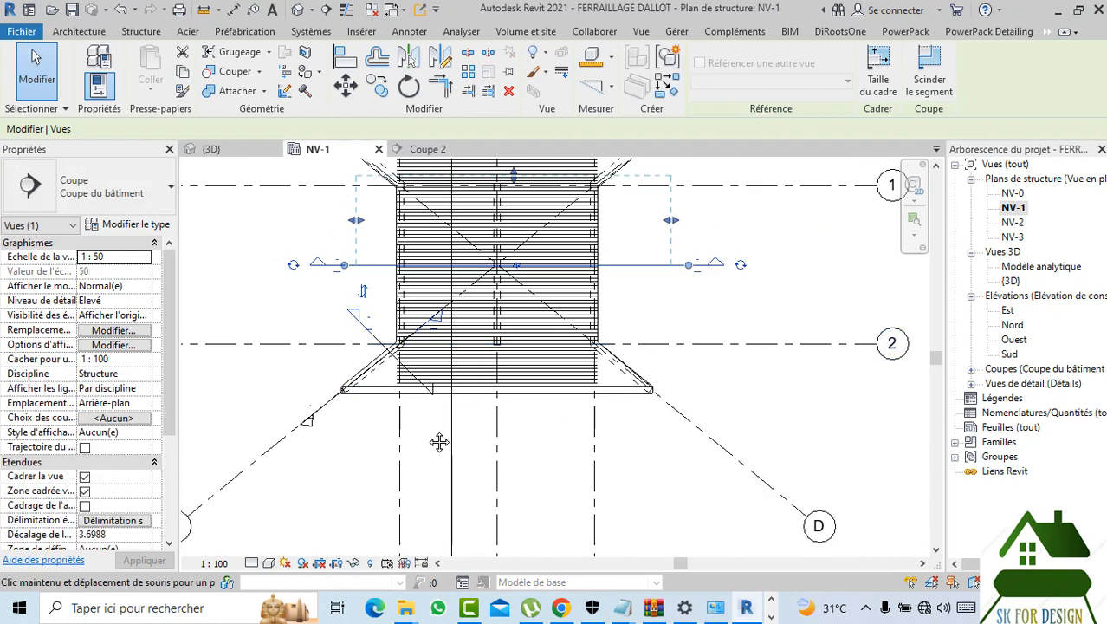
middle_click_drag(439, 441, 444, 465)
left_click(750, 414)
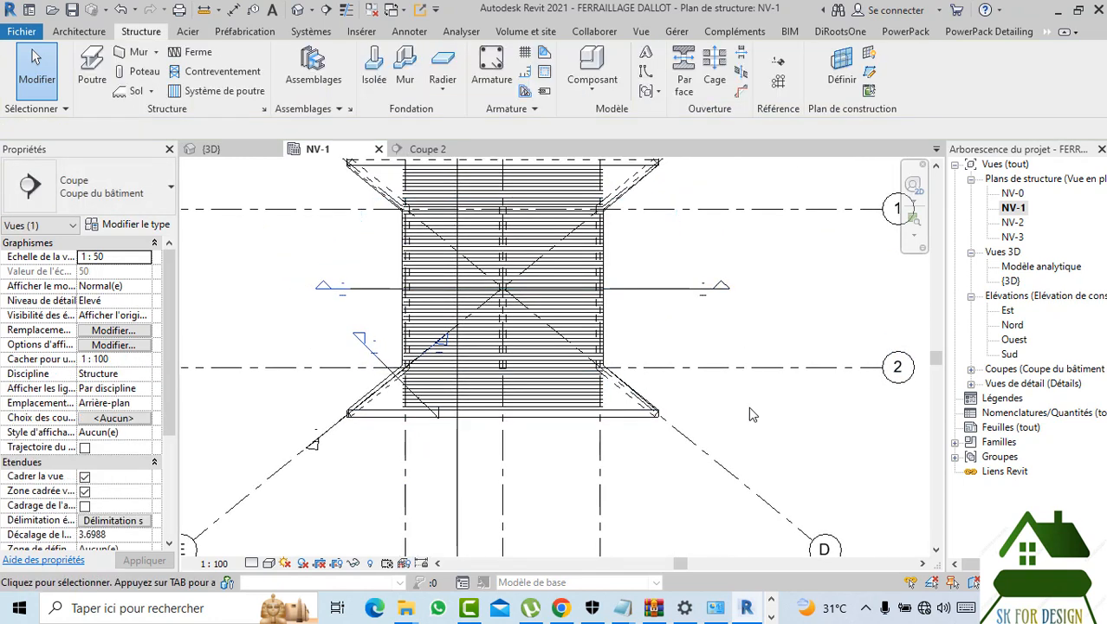
- Draw a vertical building section in plan NV-1 just outside the culvert's left straight wall, crossing grid 2 and extending past the end wall
left_click(641, 32)
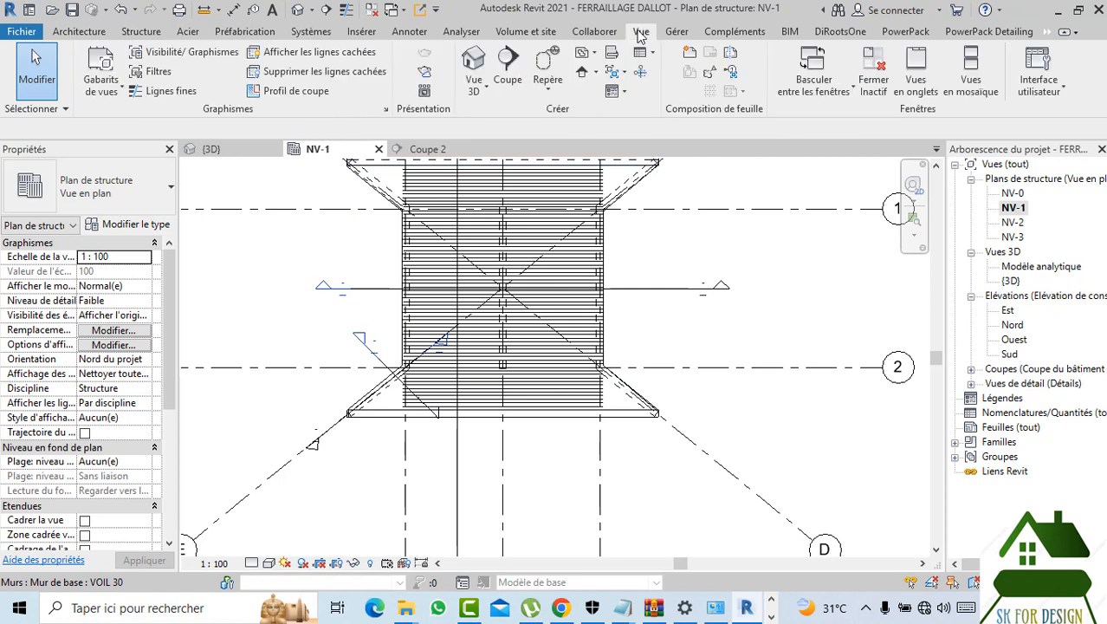
left_click(509, 62)
scroll(394, 422, "up", 3)
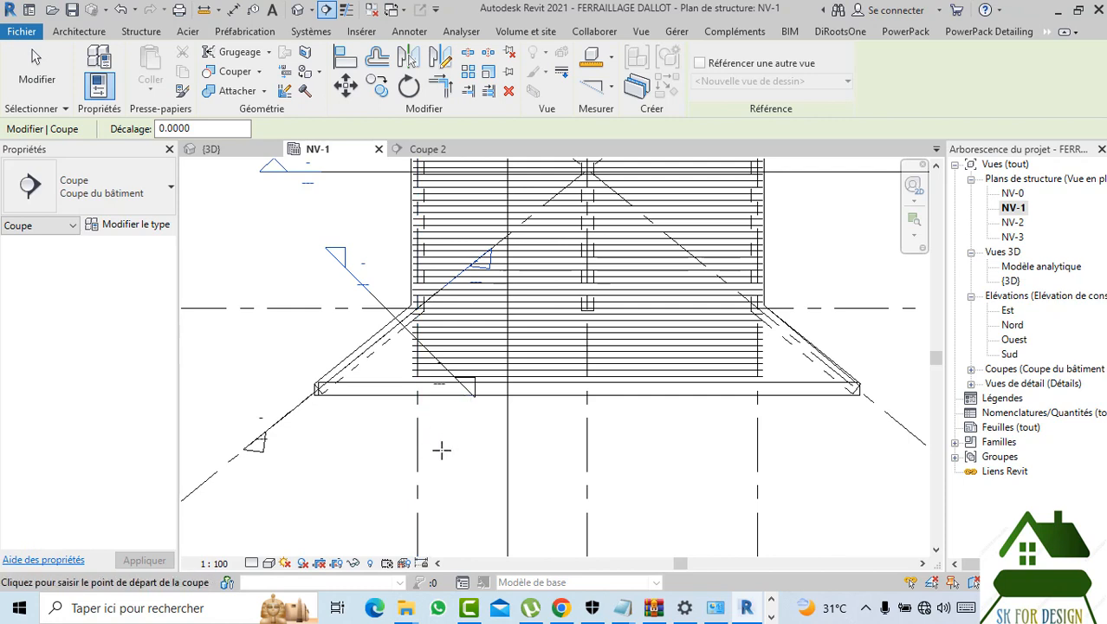
left_click(403, 453)
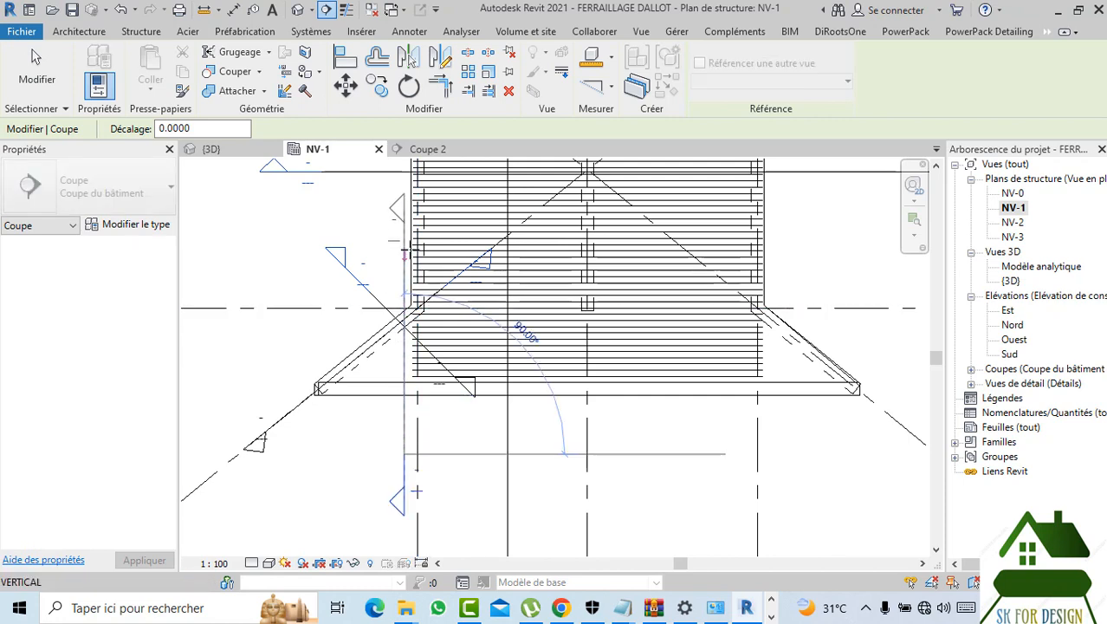
left_click(404, 245)
key("Escape")
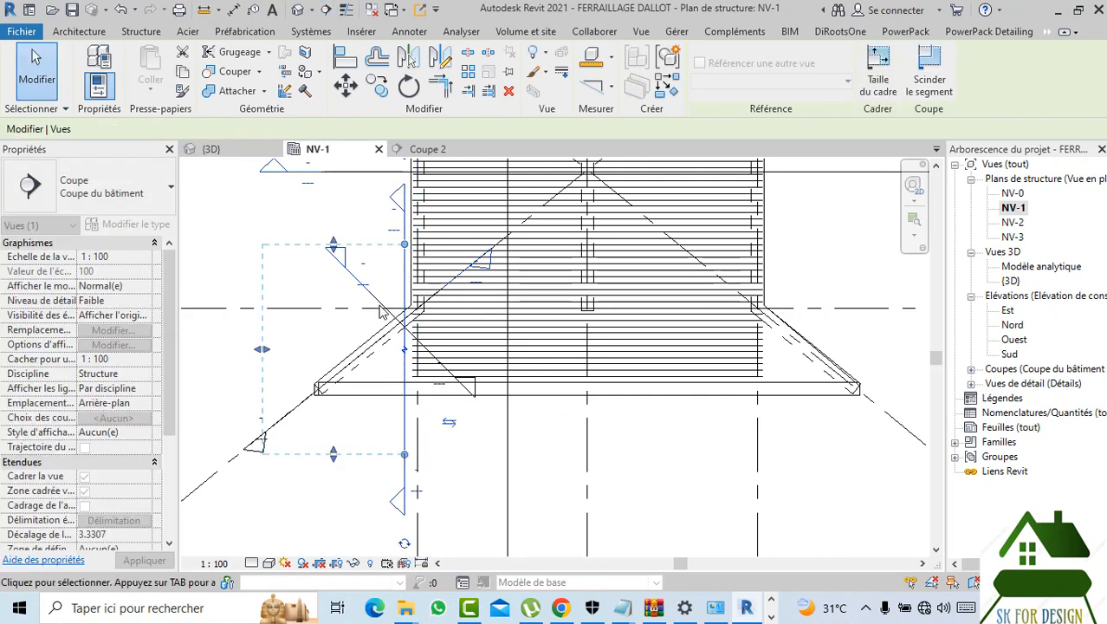
- Shorten the new section's view depth to about 1.04 m, within the wing wall's extent, and open the section view
left_click_drag(266, 349, 359, 346)
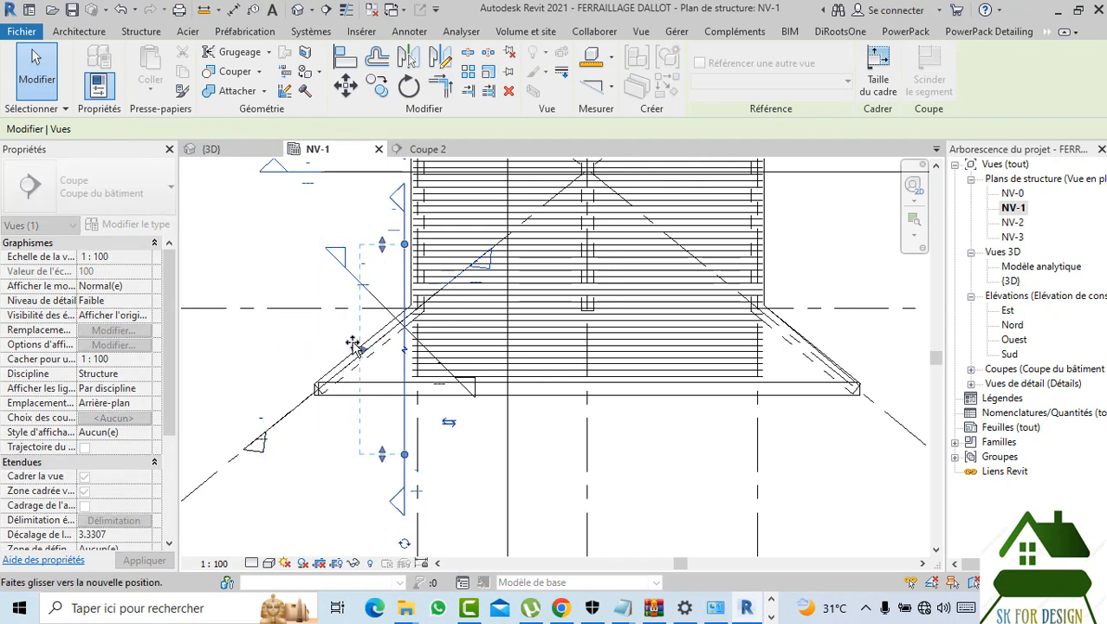
left_click(325, 307)
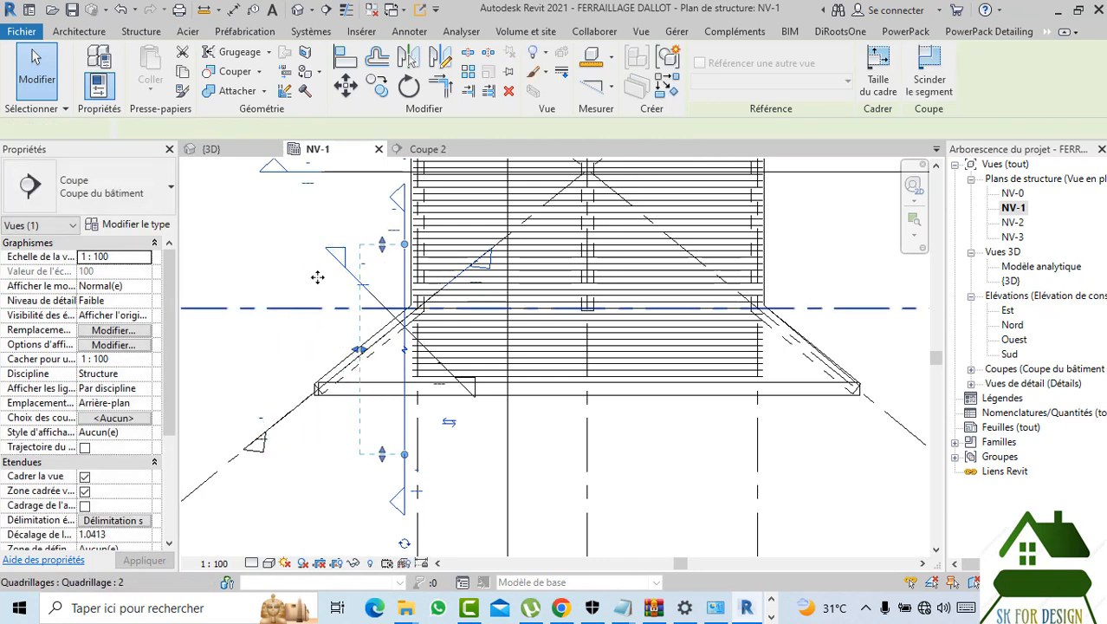
left_click(390, 202)
key("Escape")
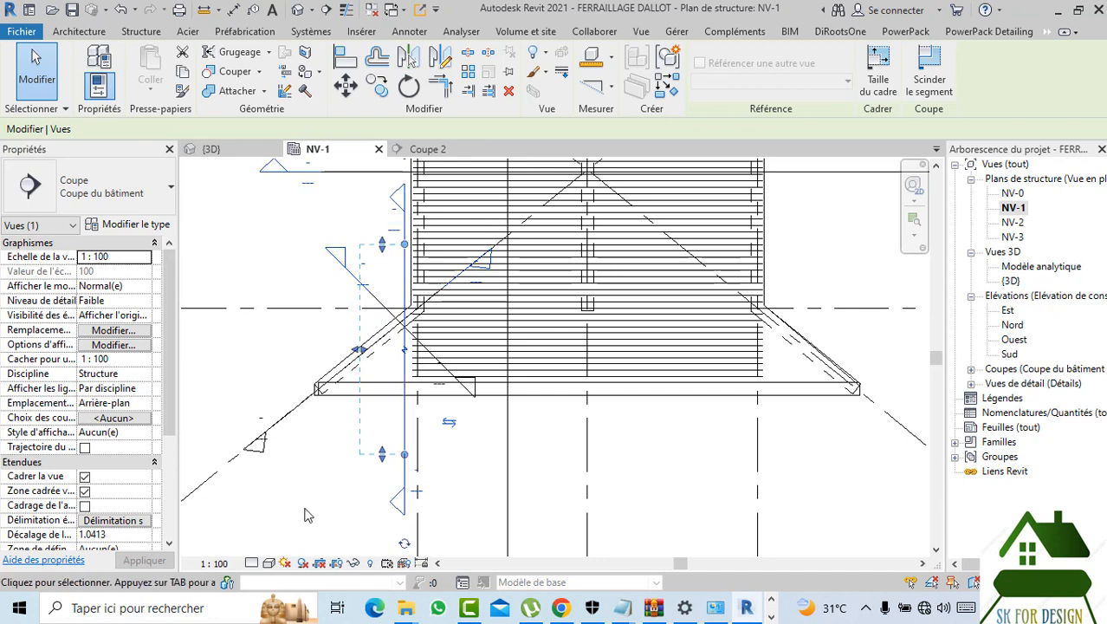
double_click(396, 507)
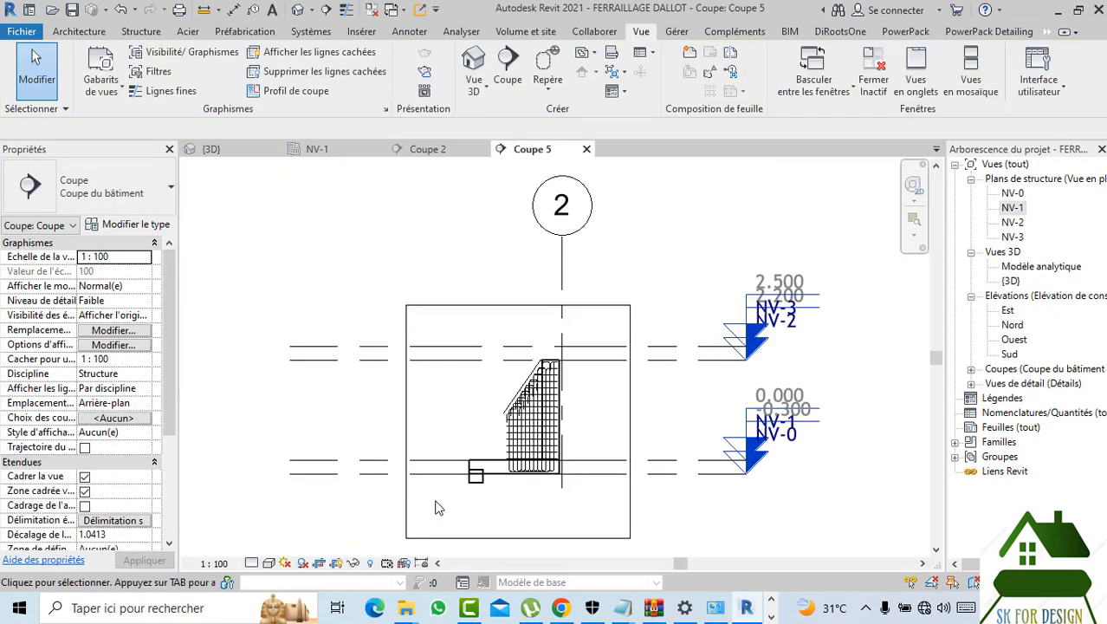
scroll(524, 520, "up", 4)
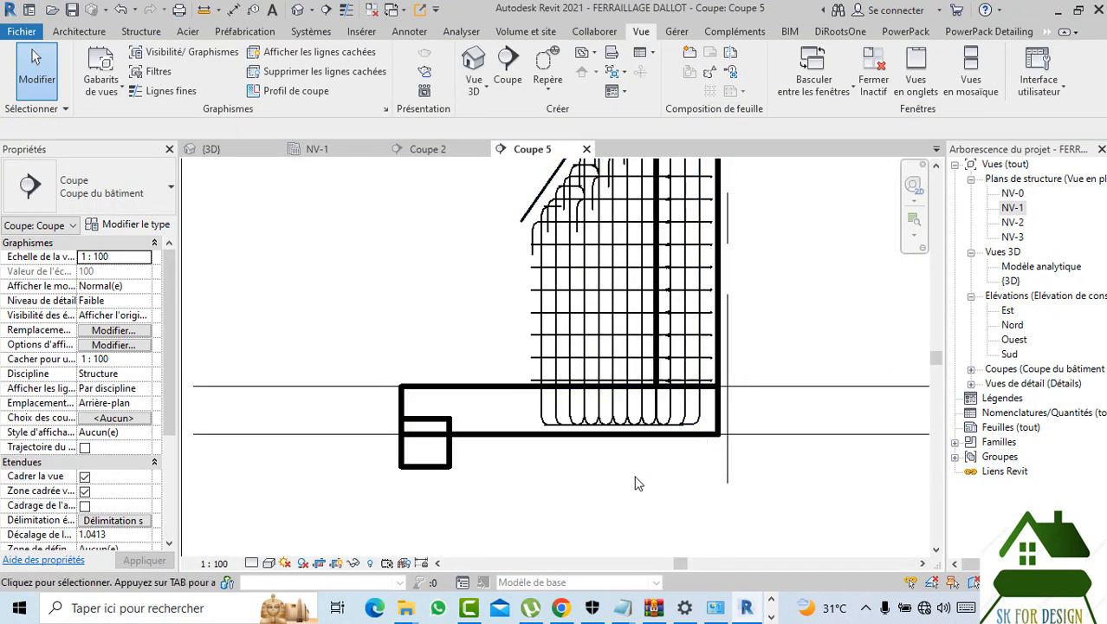
scroll(568, 497, "down", 3)
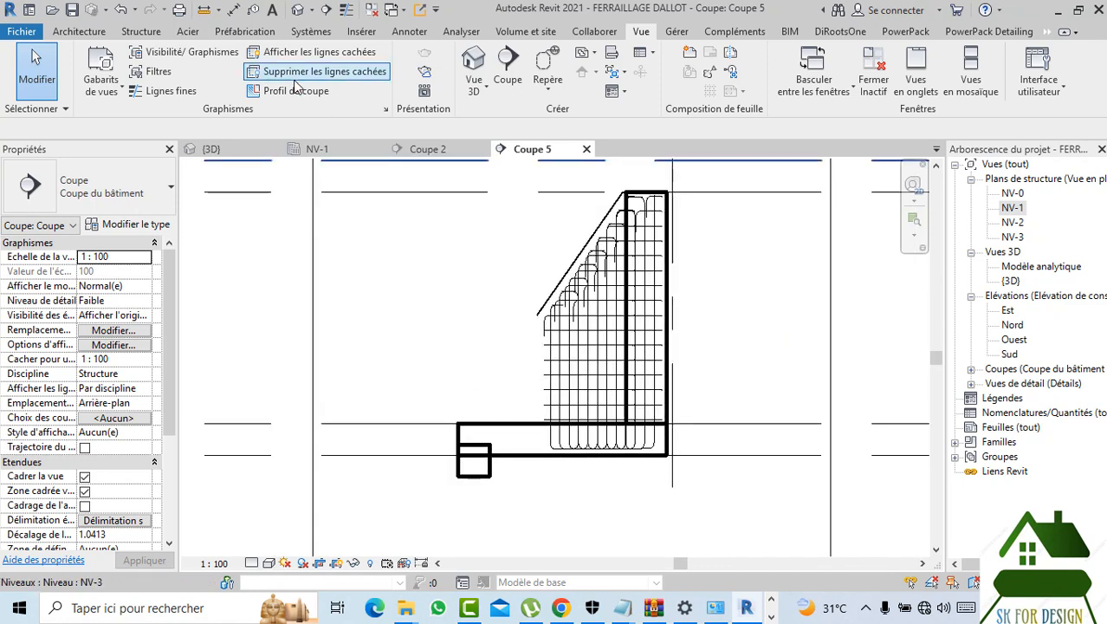
- Start a straight HA16 (Fe400) bar of shape 00 in the Coupe 5 section, oriented perpendicular to the cover
left_click(139, 32)
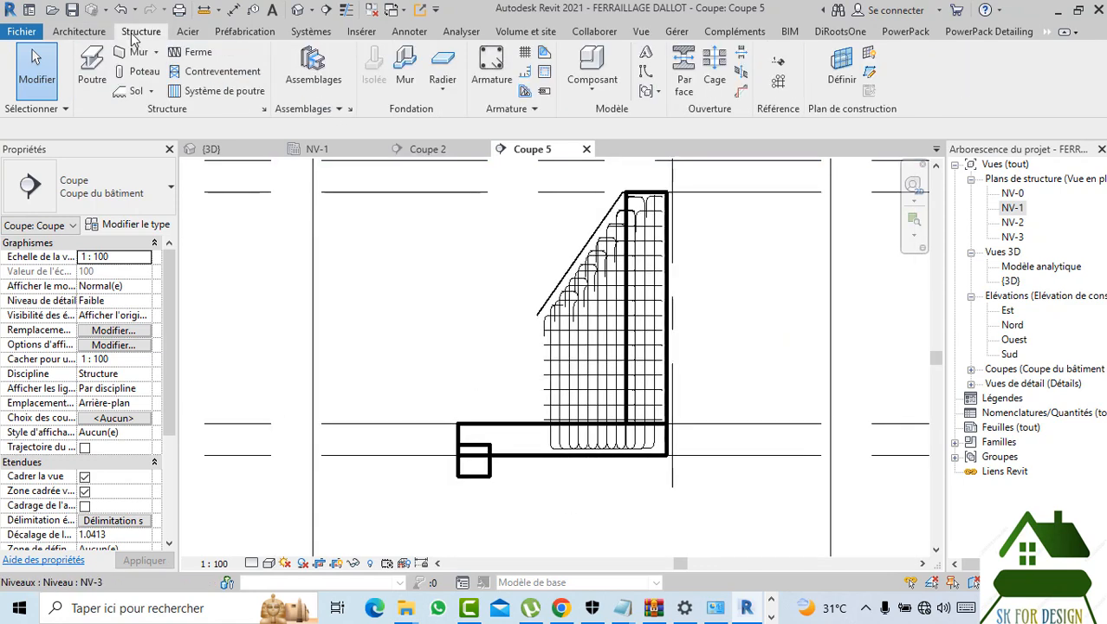
left_click(479, 85)
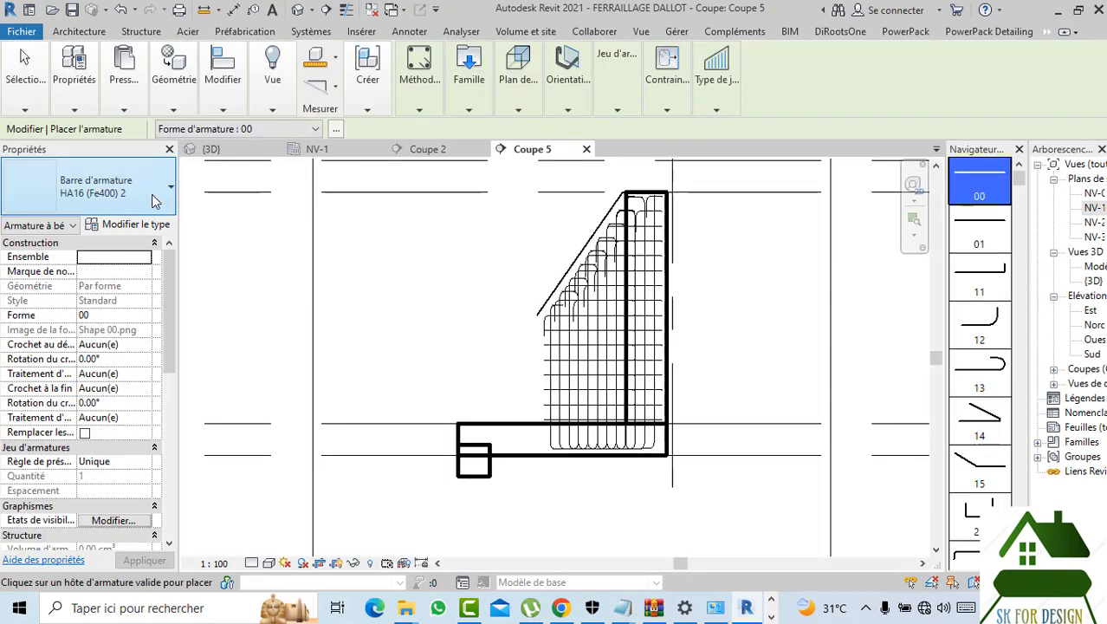
left_click(569, 110)
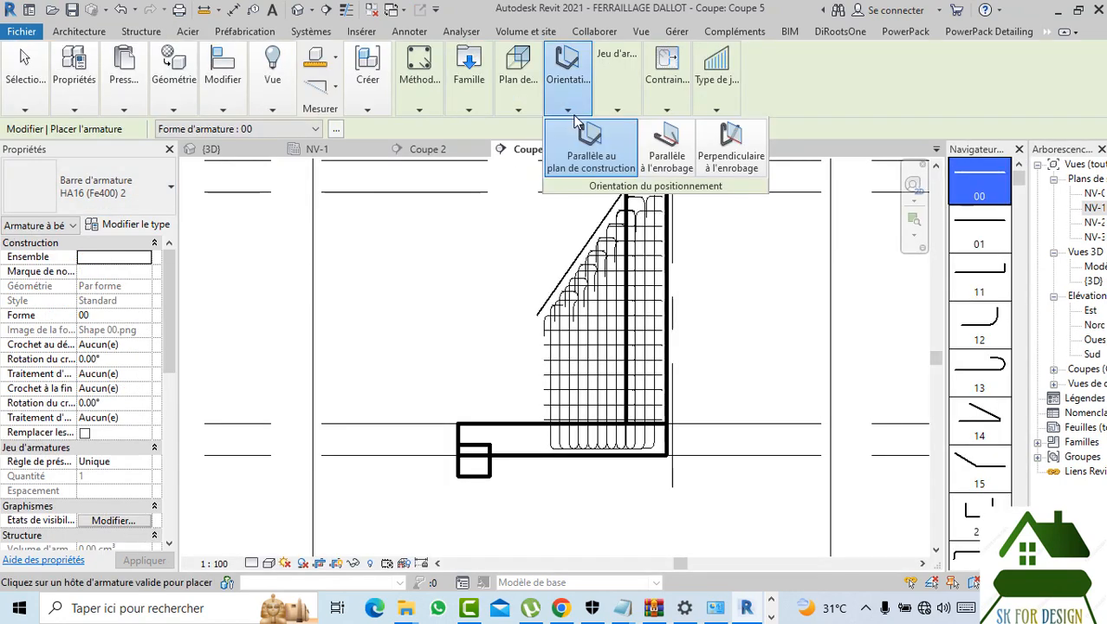
left_click(731, 149)
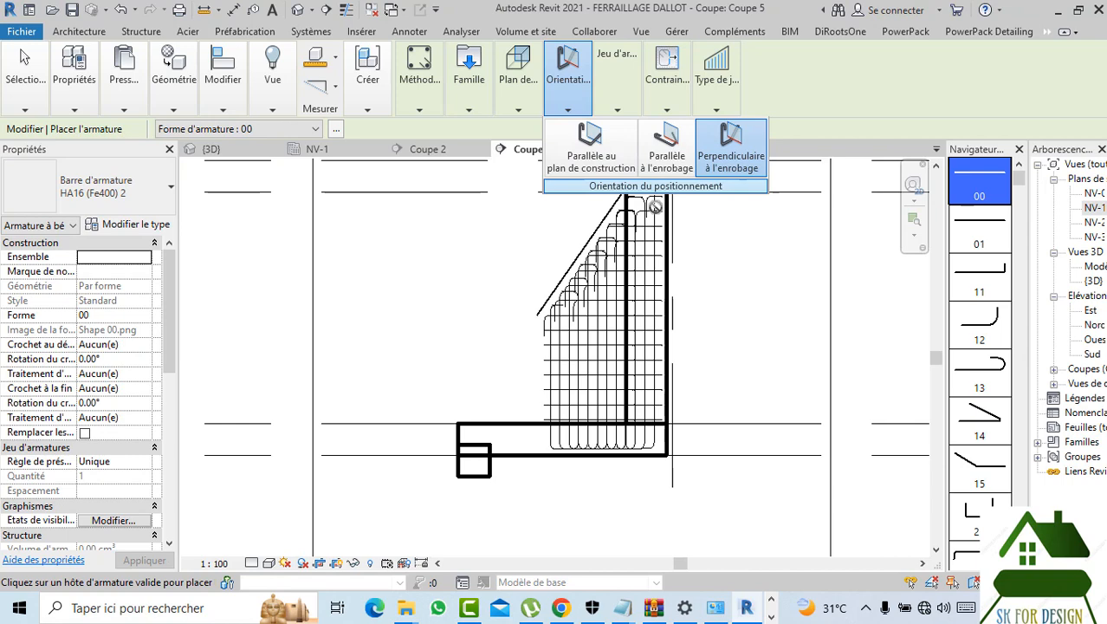
left_click(518, 107)
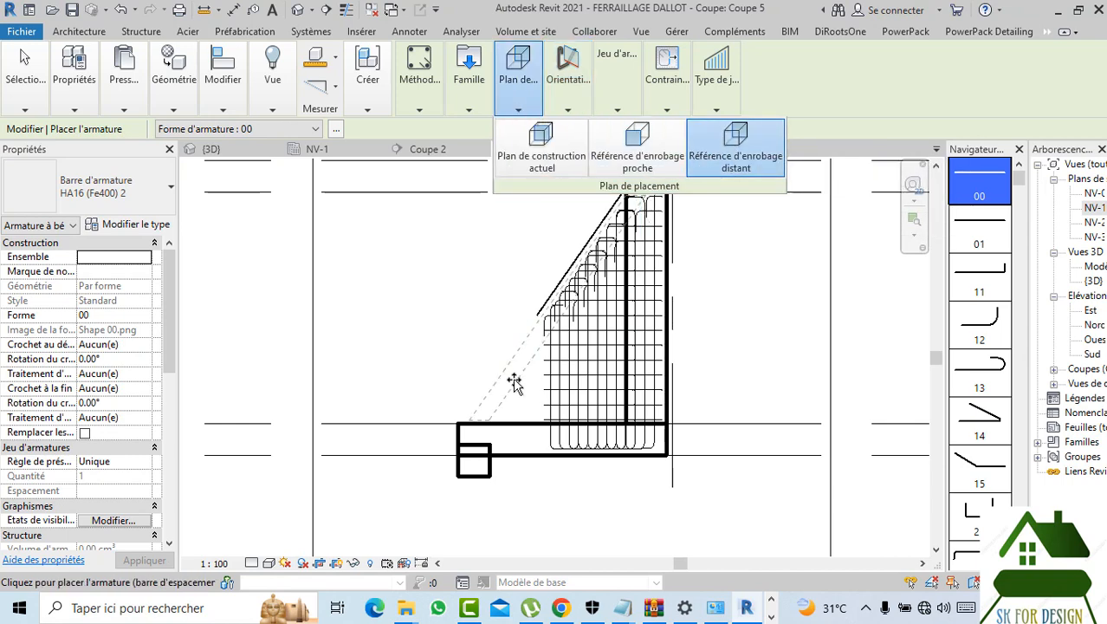
scroll(520, 434, "up", 4)
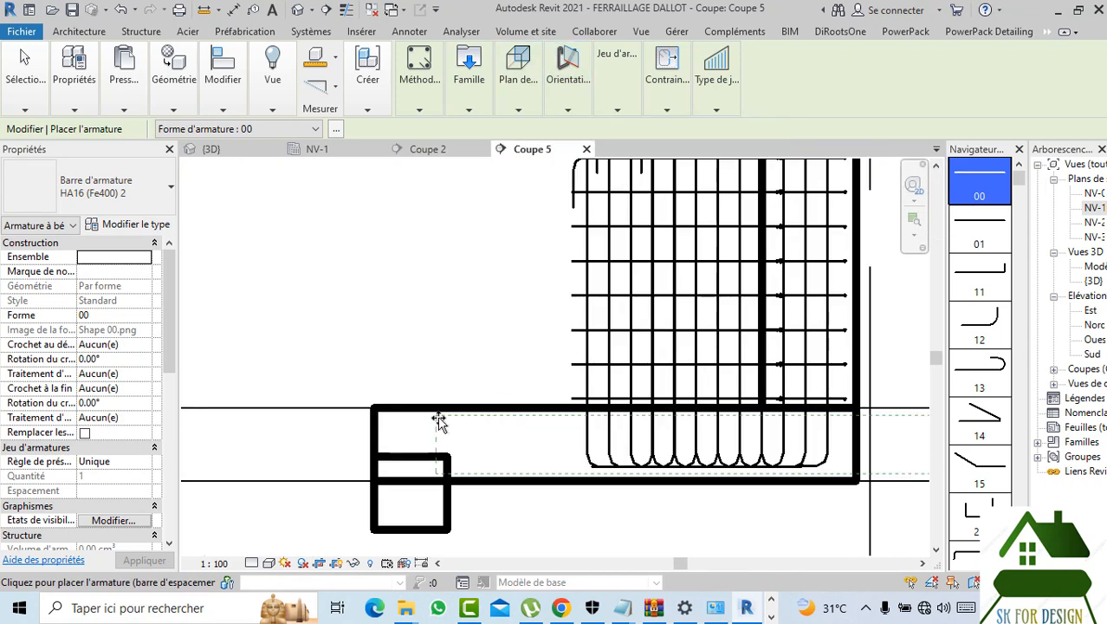
scroll(468, 418, "up", 6)
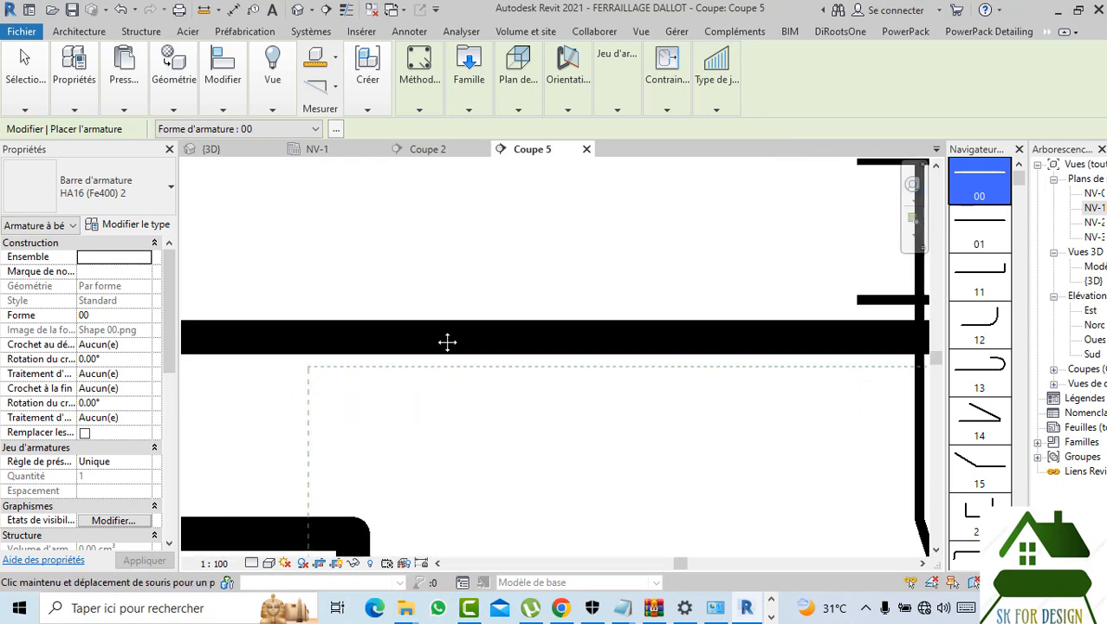
scroll(476, 351, "down", 4)
scroll(560, 421, "down", 2)
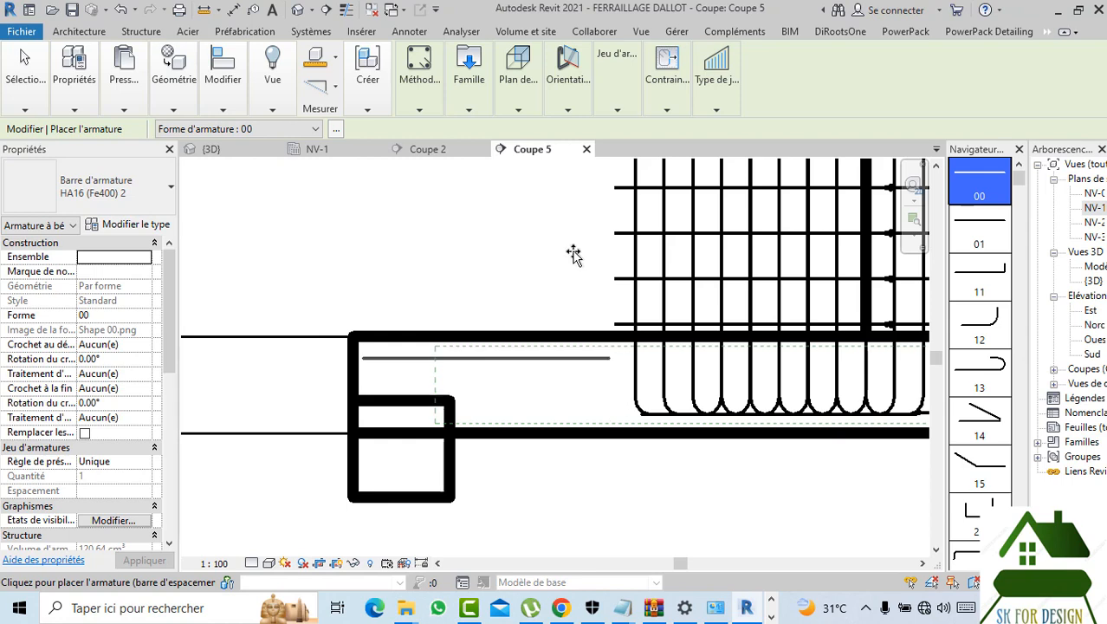
- Set the bar's placement plane to the current work plane, keeping the orientation perpendicular to the cover
left_click(567, 113)
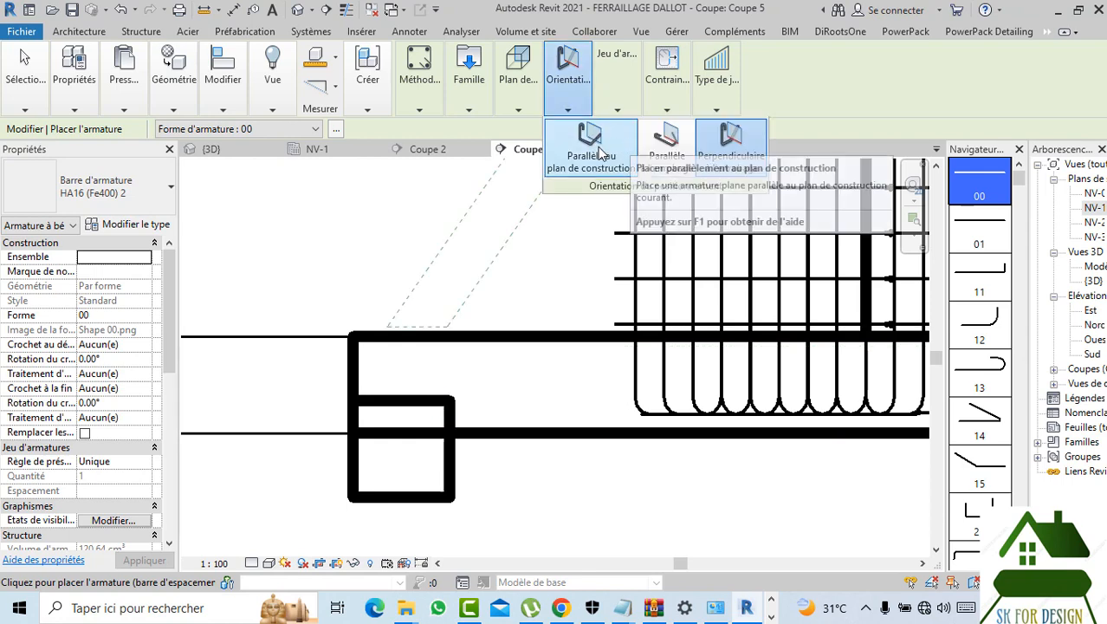
left_click(524, 104)
left_click(568, 111)
left_click(527, 99)
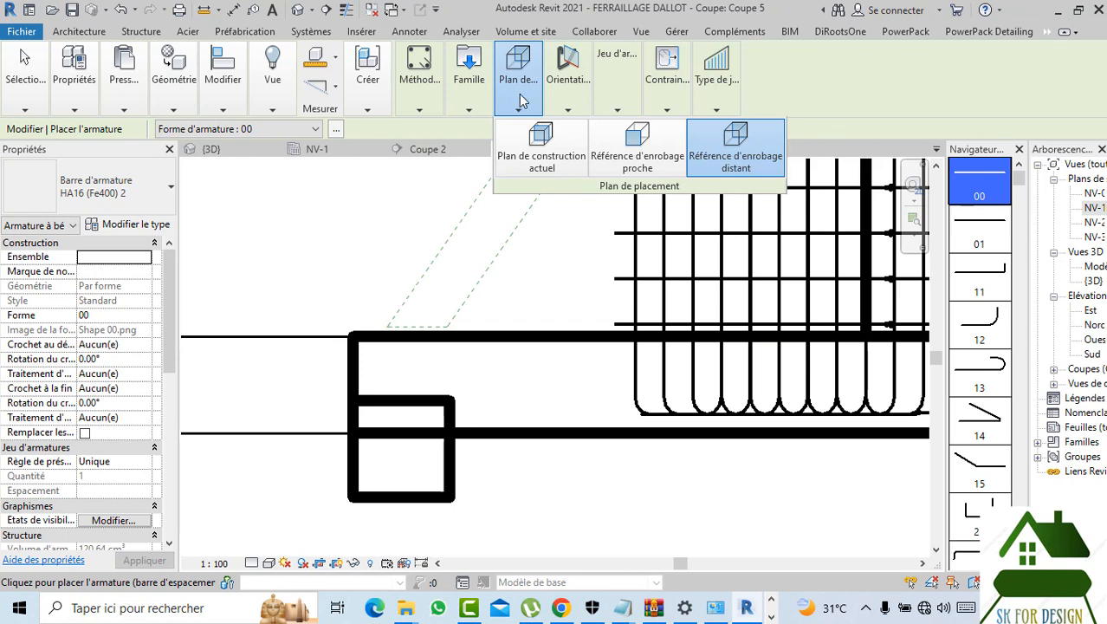
scroll(511, 362, "up", 2)
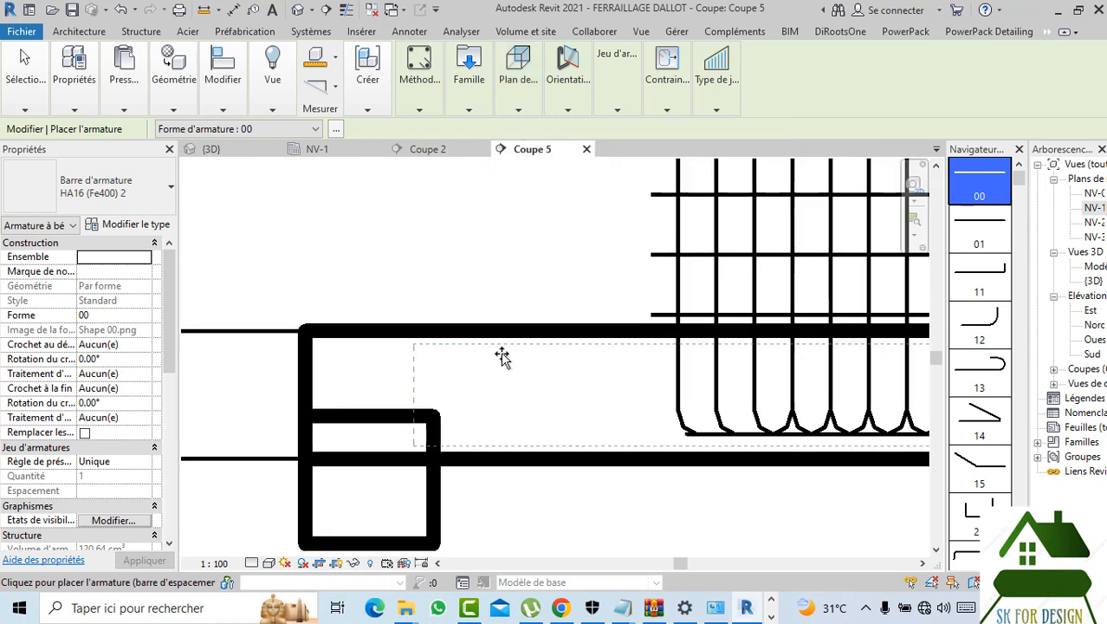
left_click(518, 78)
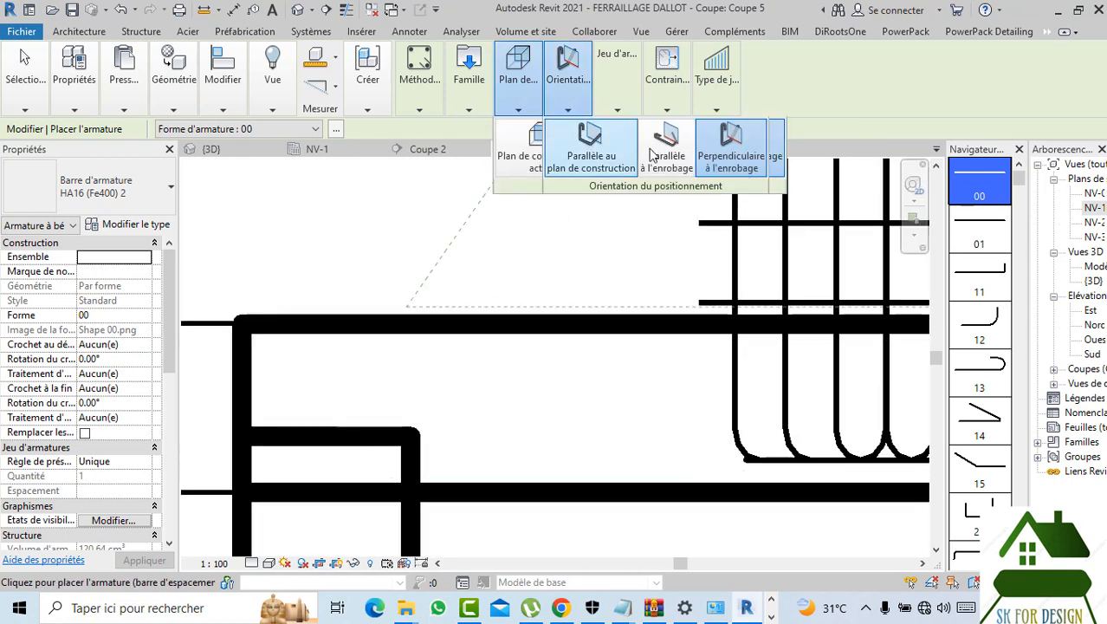
left_click(539, 146)
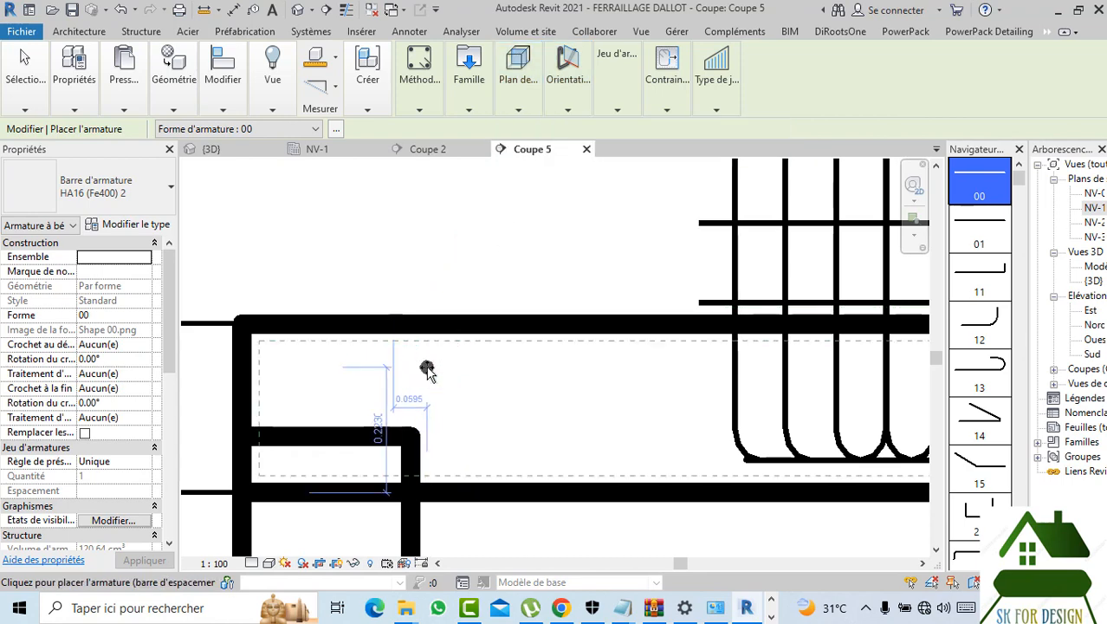
- Place a straight HA16 bar on the slab's bottom cover, about 0.50 m from the slab's outer end
scroll(425, 370, "down", 2)
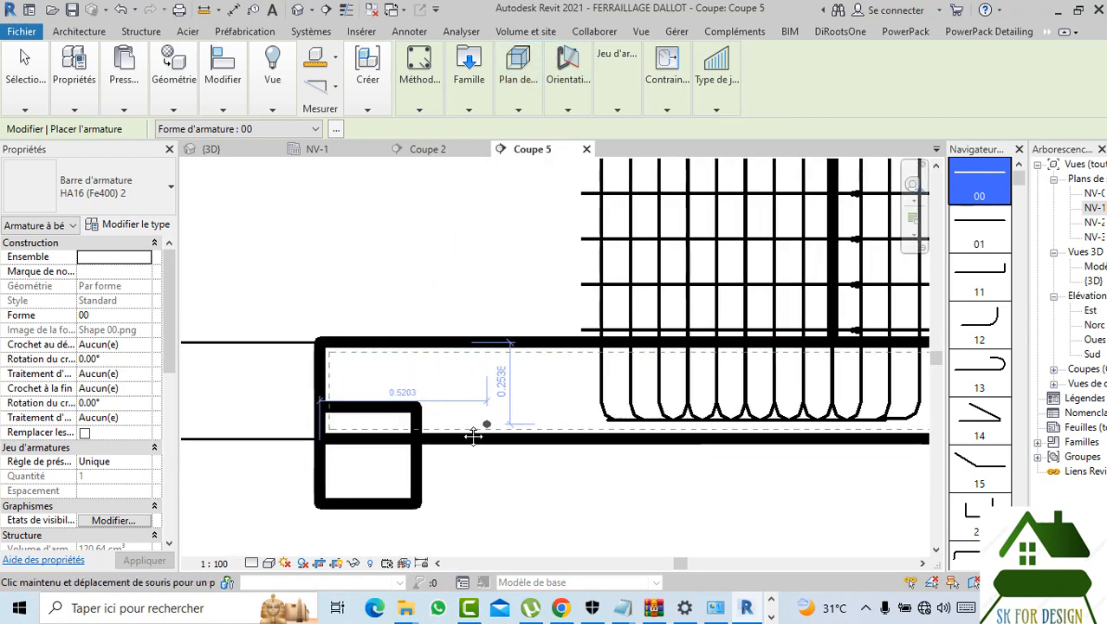
scroll(442, 427, "down", 1)
scroll(436, 418, "up", 1)
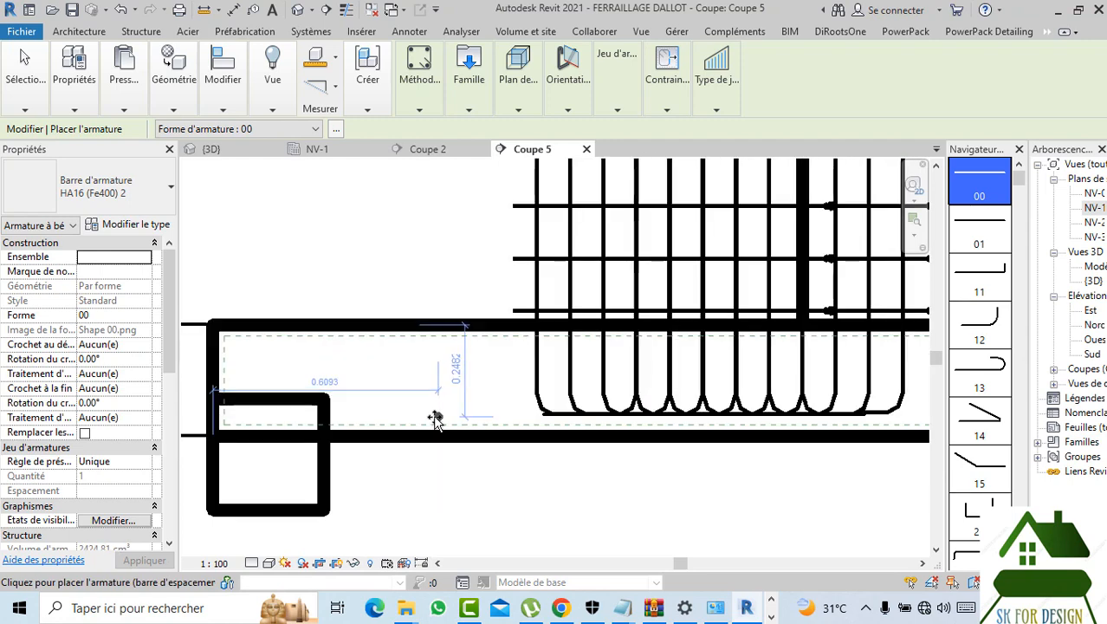
left_click(398, 423)
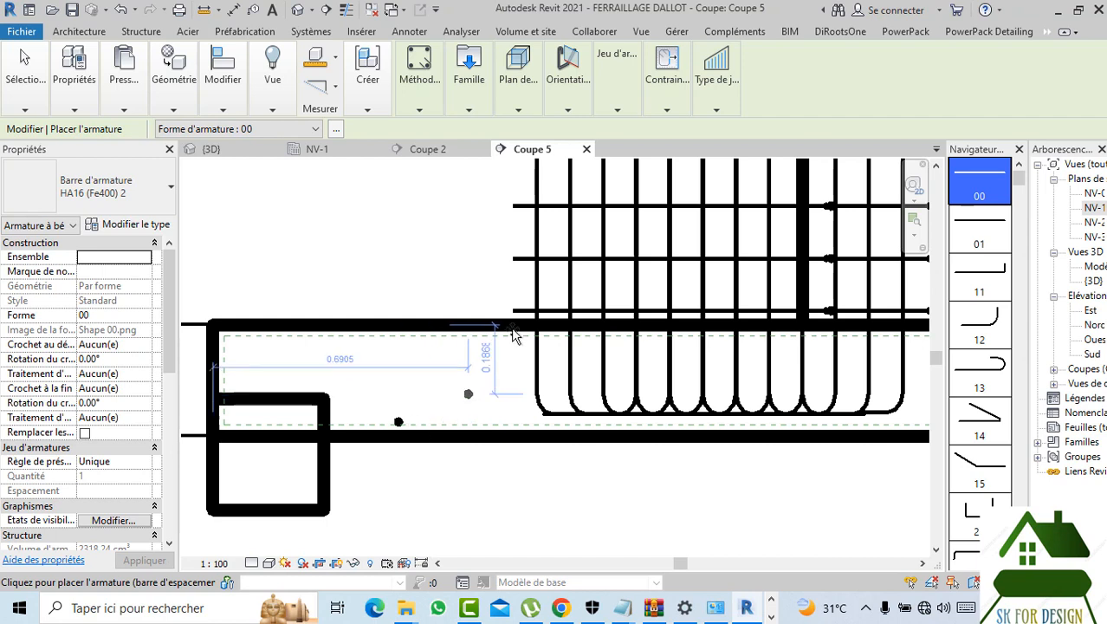
- Replace the bar with one from a varying rebar set, placed on the bottom cover about 0.62 m from the slab's outer end
left_click(712, 110)
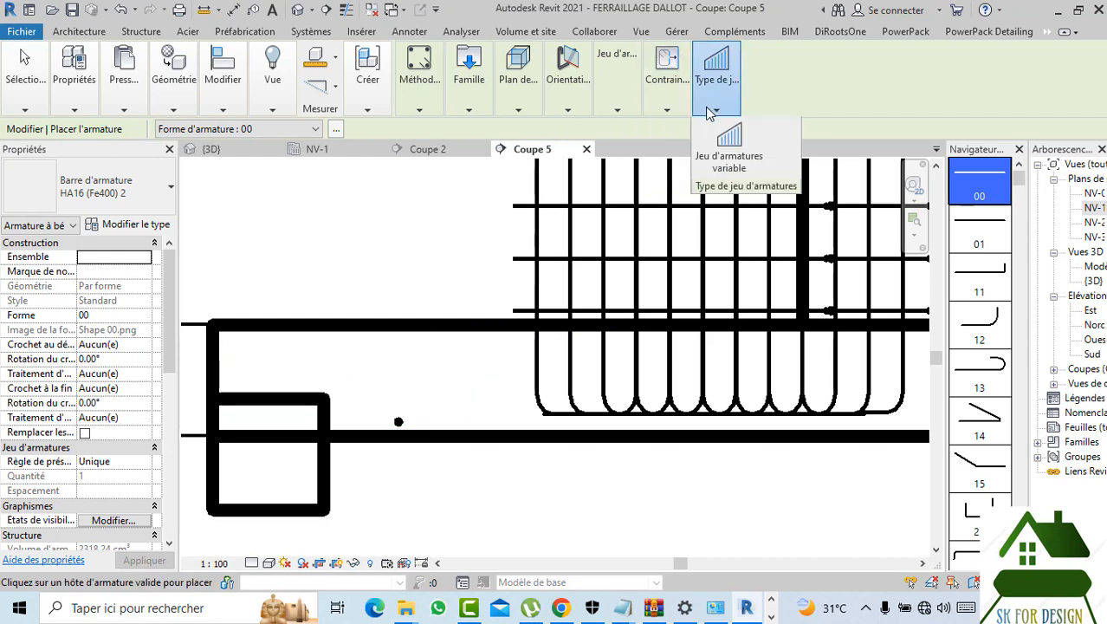
left_click(716, 162)
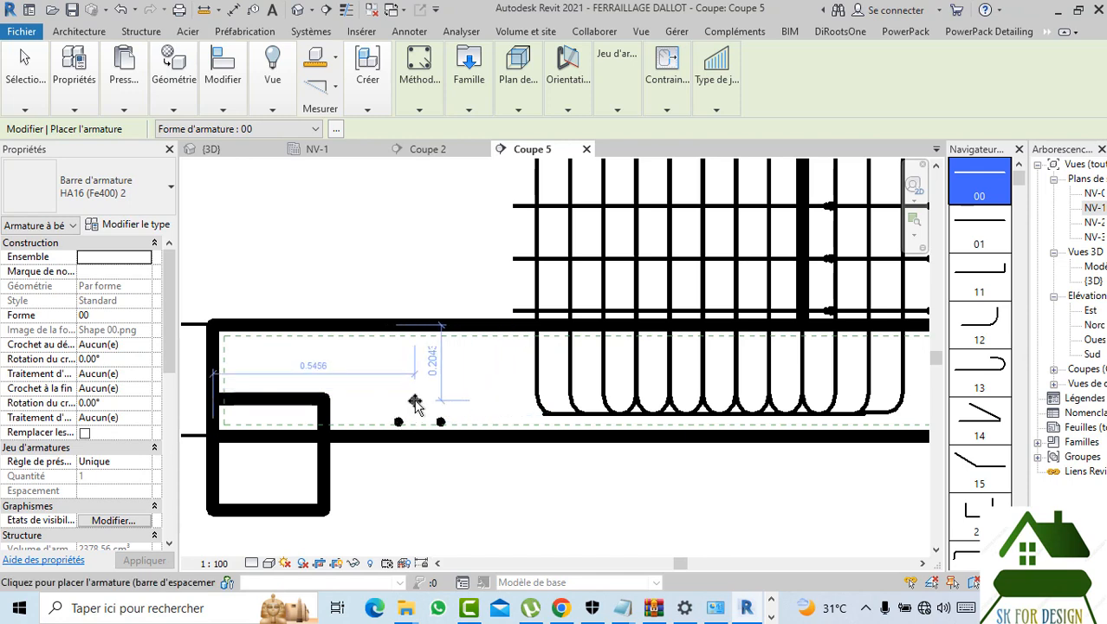
left_click(401, 424)
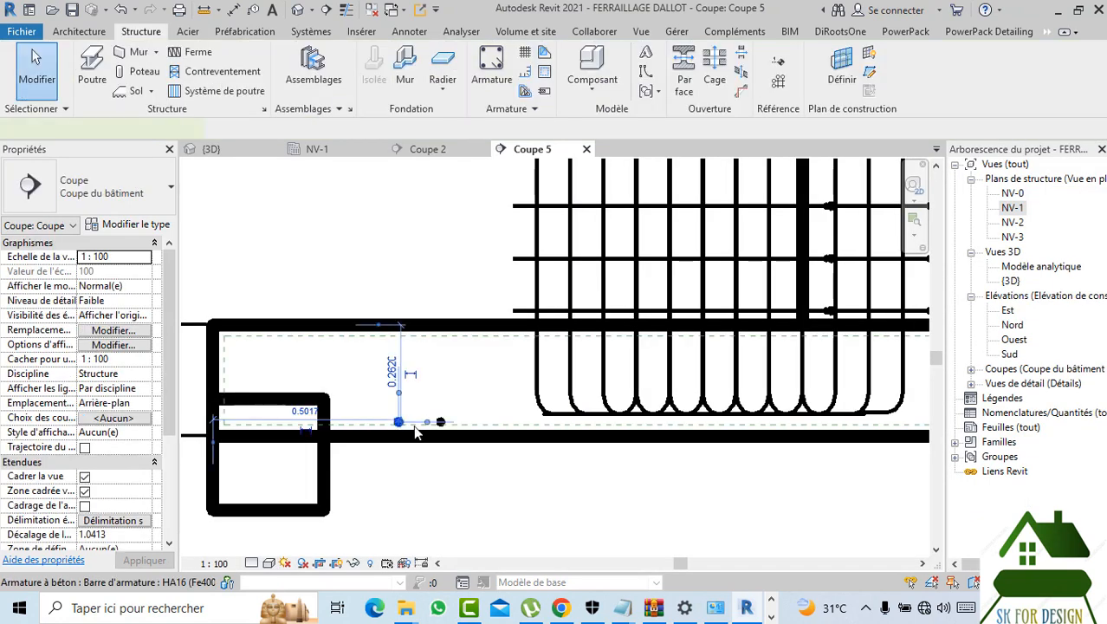
- Distribute the new bottom bar along the slab as a maximum-spacing set at 100 mm
left_click(441, 423)
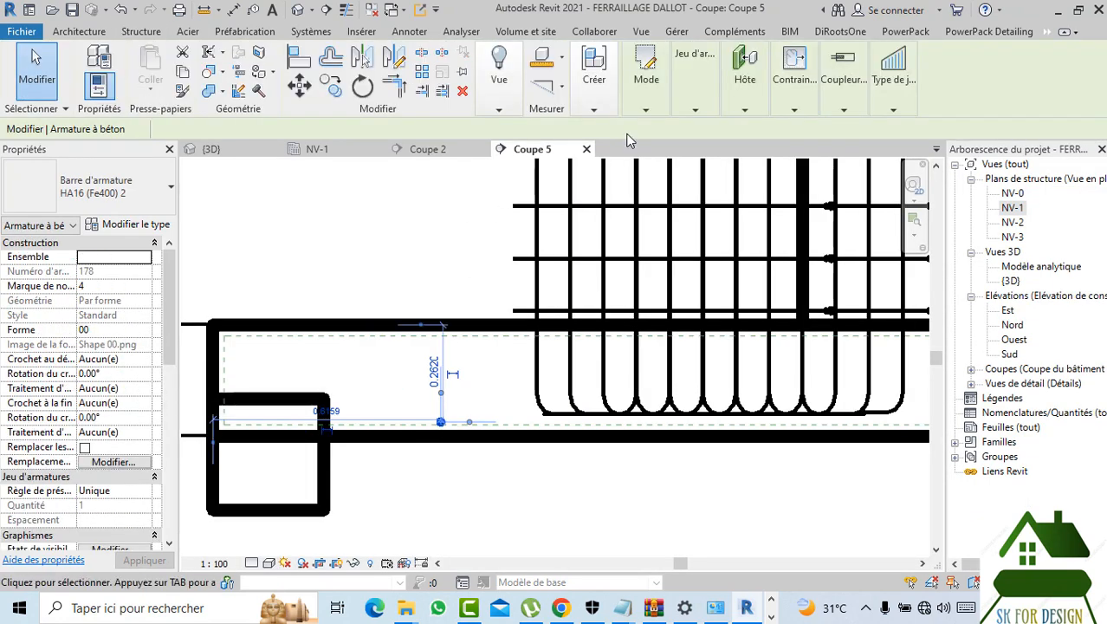
left_click(682, 112)
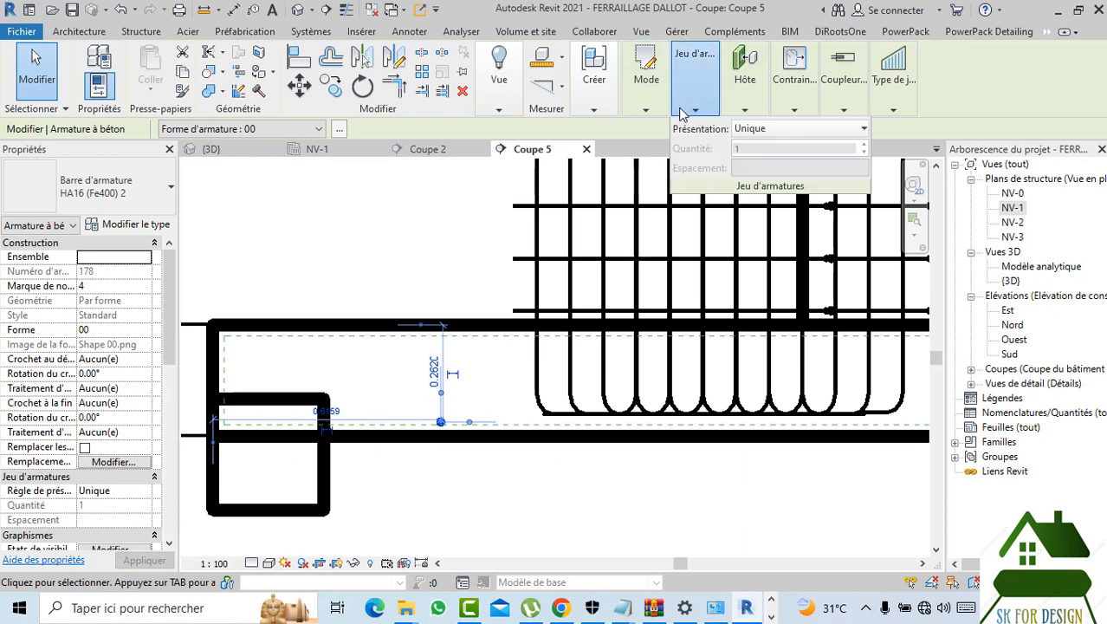
left_click(743, 129)
left_click(761, 181)
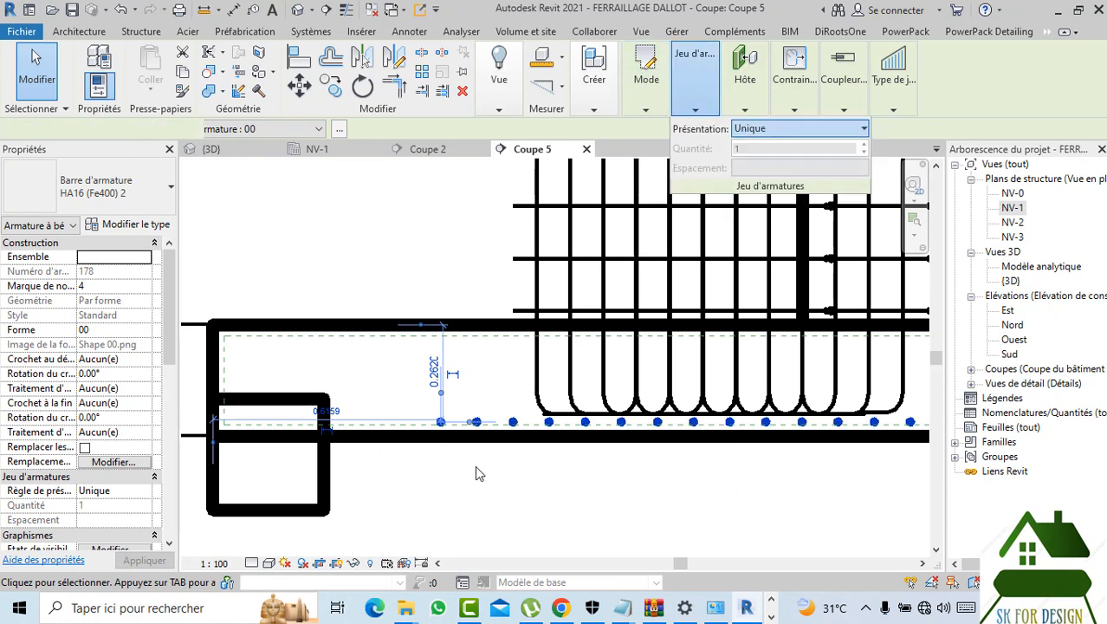
- Extend the bottom bar set over the end wall to the cover line at the slab's outer end
scroll(475, 474, "up", 2)
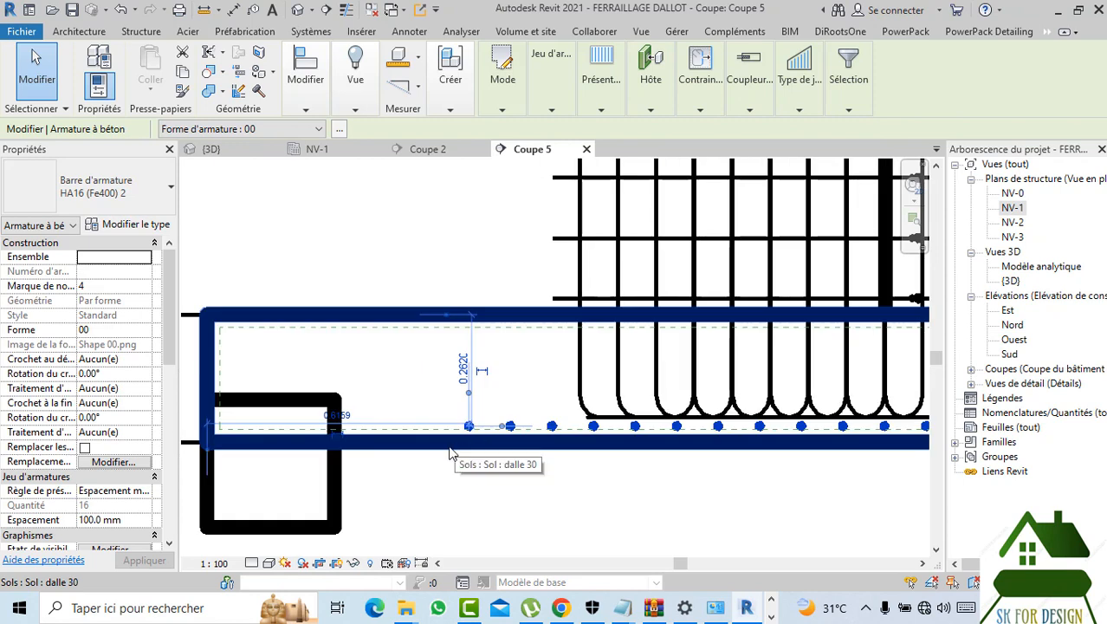
left_click(449, 485)
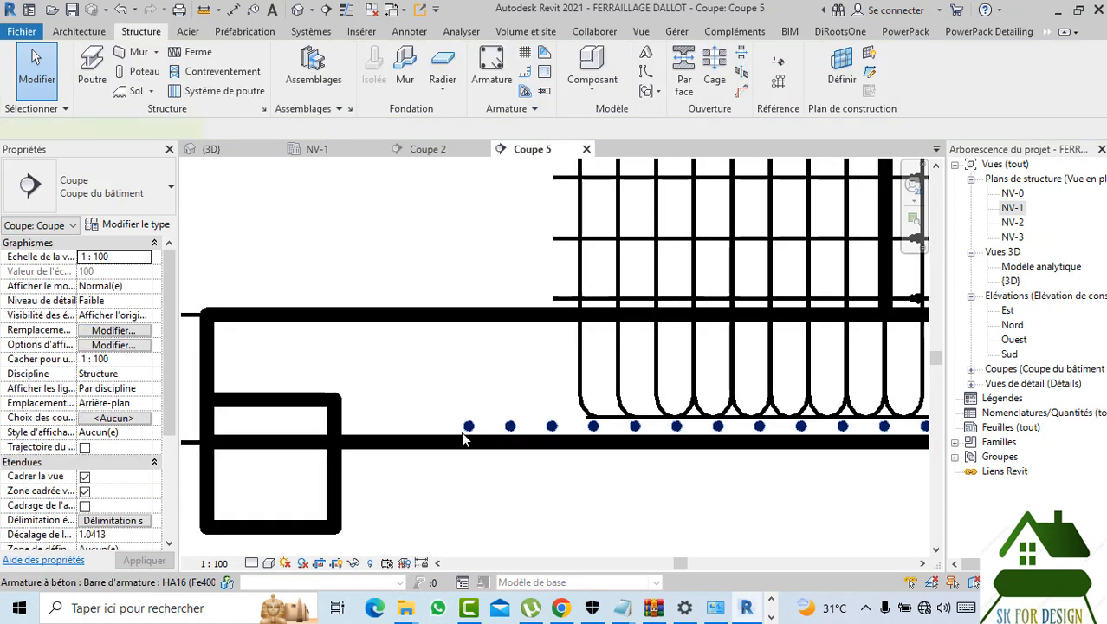
left_click(466, 429)
left_click_drag(436, 420, 224, 435)
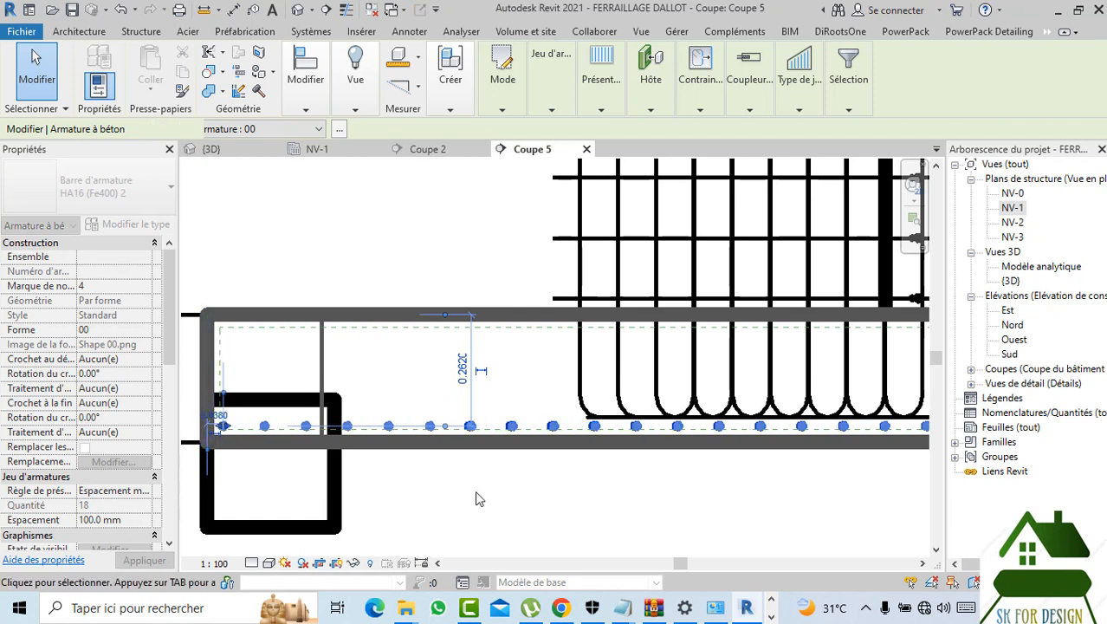
scroll(479, 499, "down", 3)
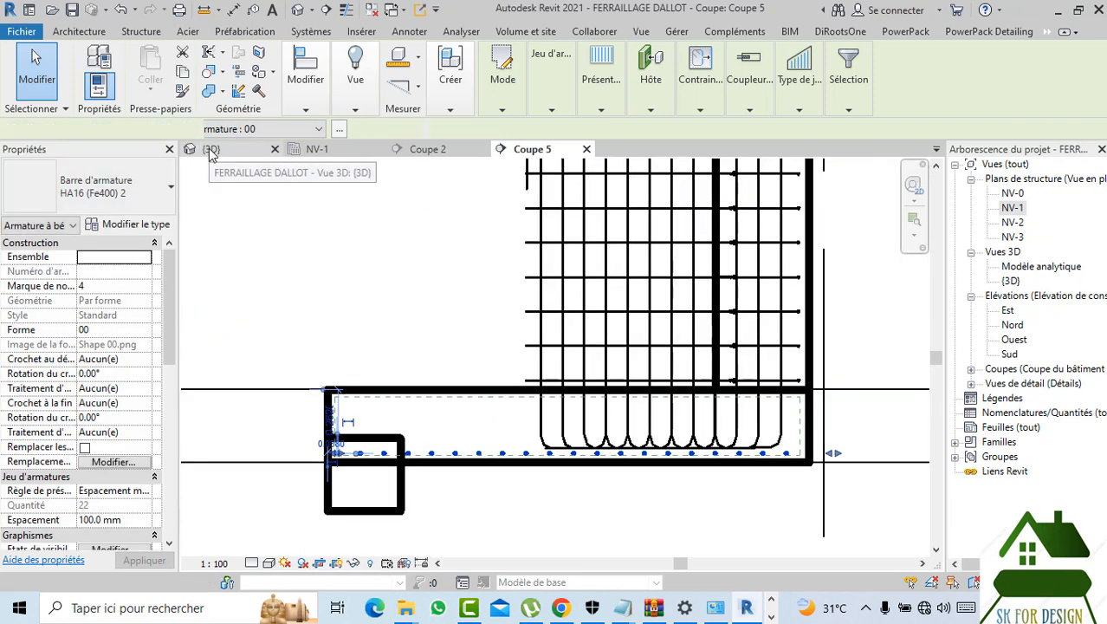
- Examine in the 3D view how the slab's bottom bars cover the triangular areas beside the wing walls at both ends
left_click(210, 150)
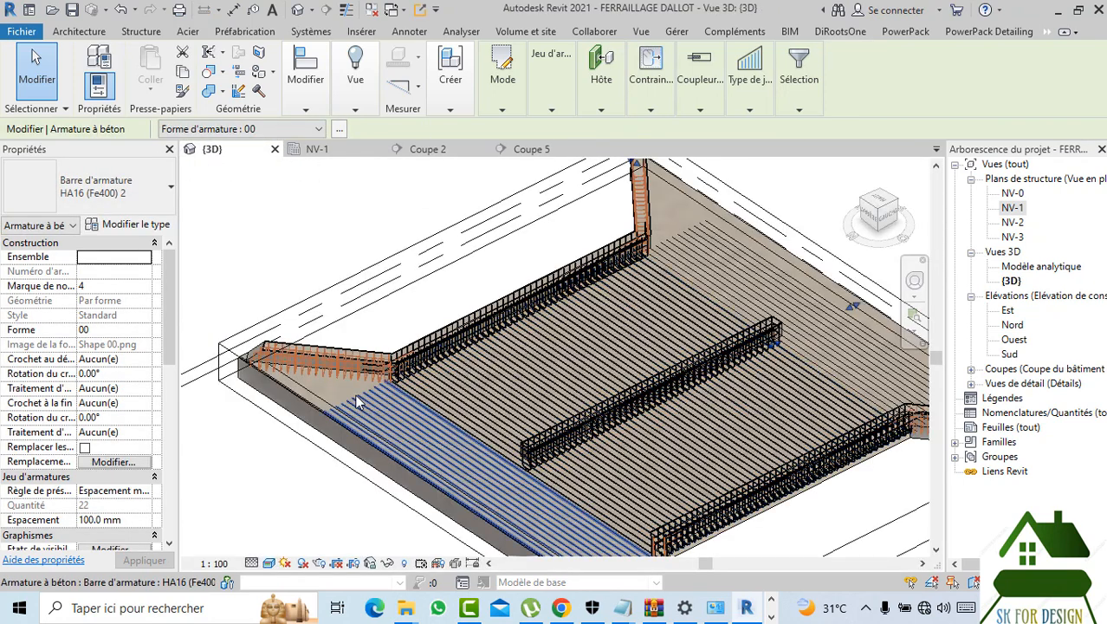
scroll(299, 395, "up", 5)
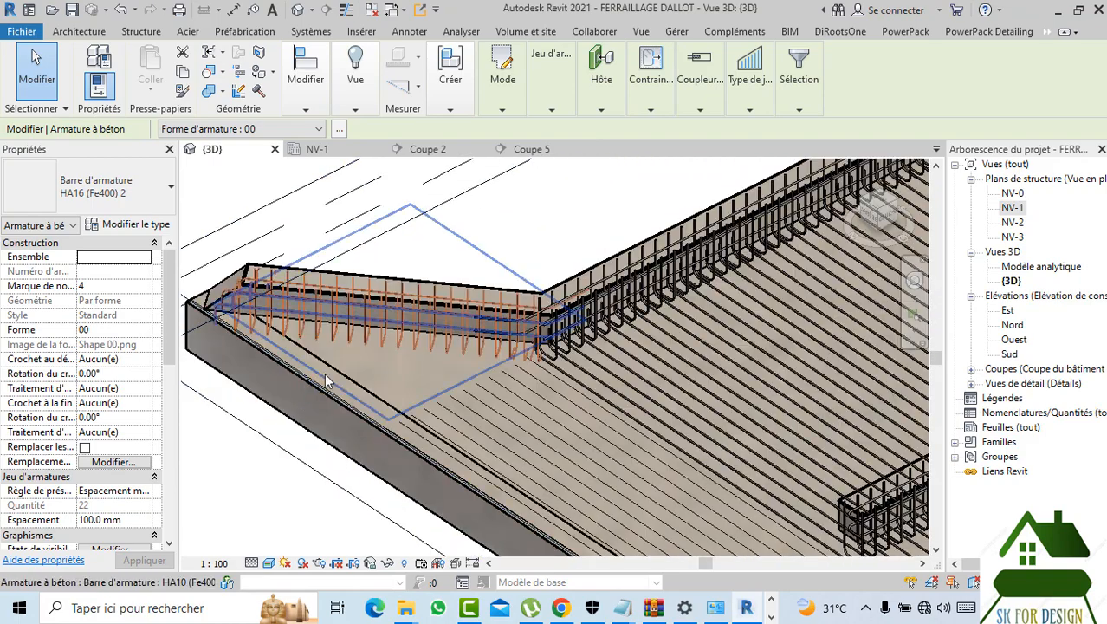
scroll(324, 372, "down", 5)
scroll(795, 384, "up", 3)
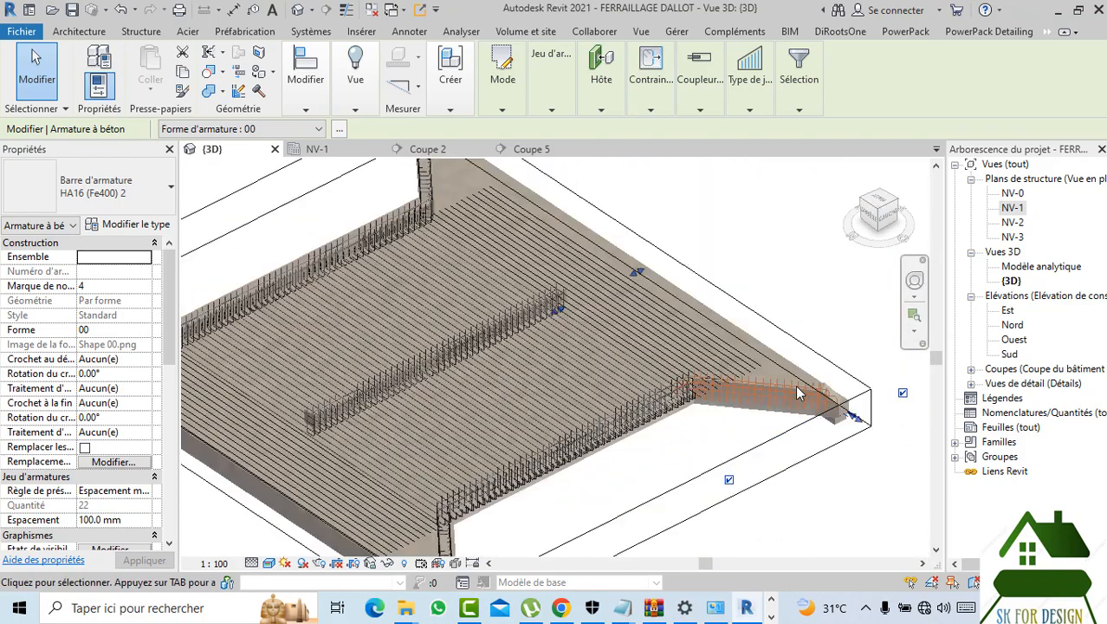
scroll(795, 384, "up", 5)
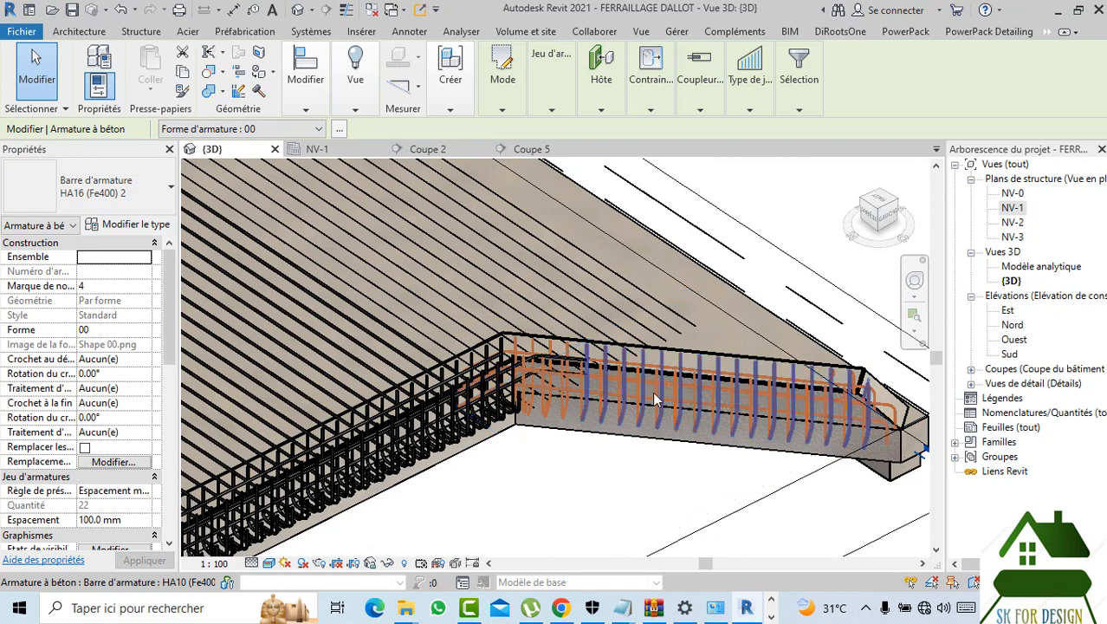
scroll(652, 391, "down", 8)
scroll(678, 364, "up", 2)
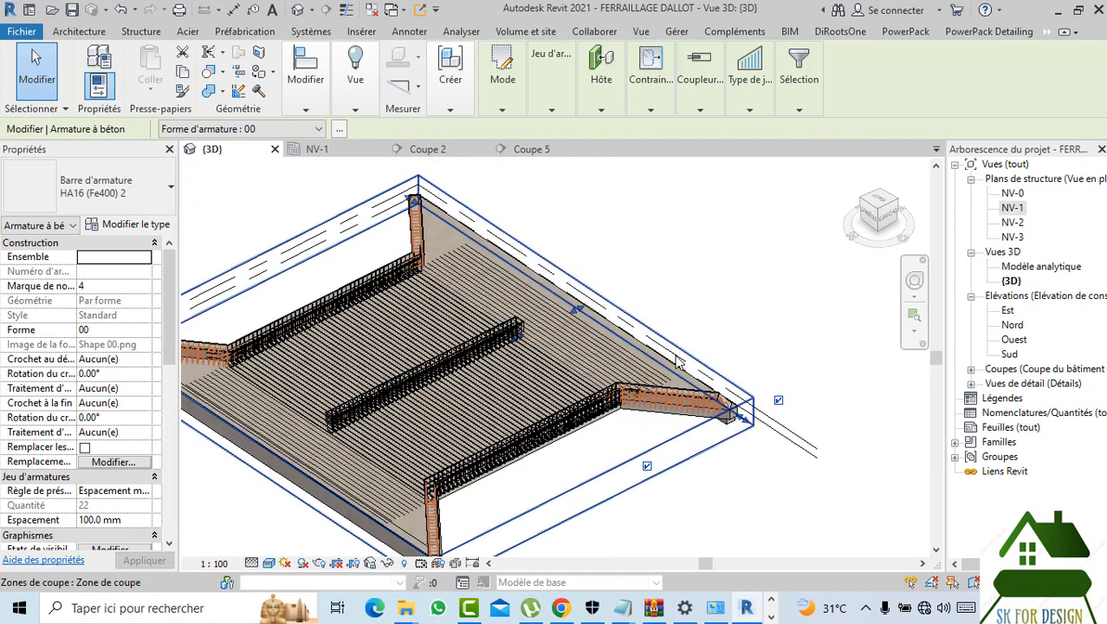
- Display all reinforcement as 3D solid bars in the active 3D view with all types and layers shown
left_click(685, 334)
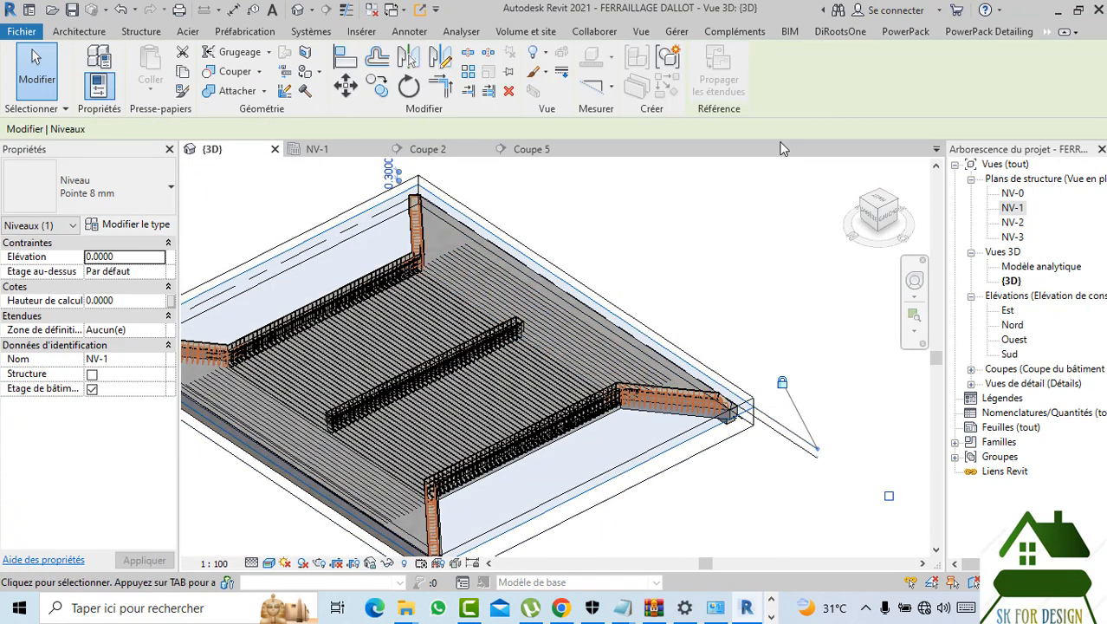
left_click(992, 32)
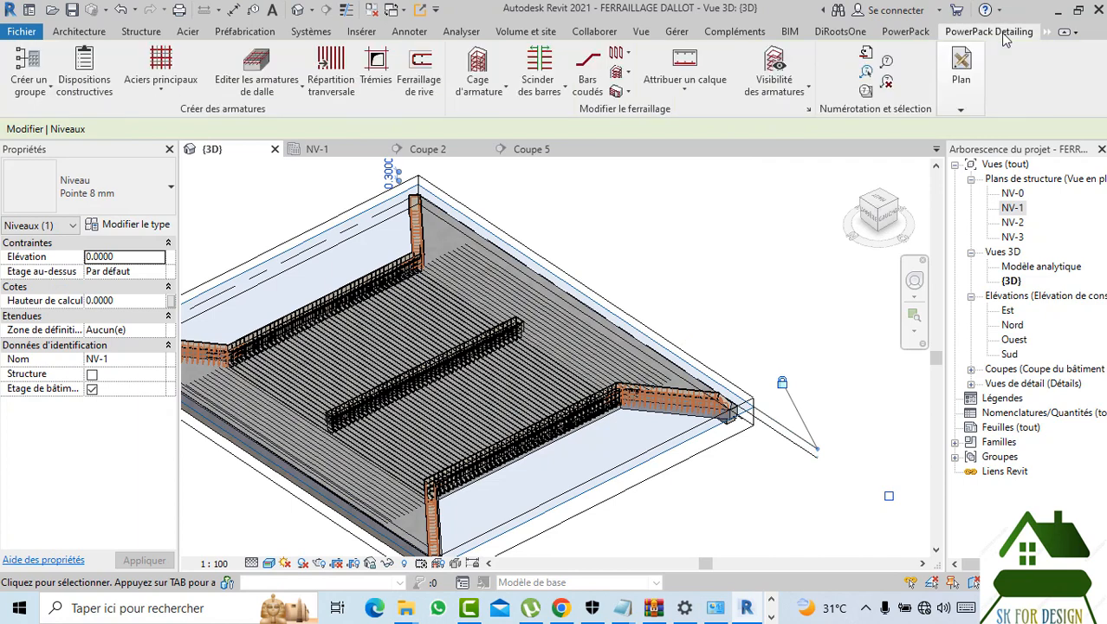
left_click(780, 70)
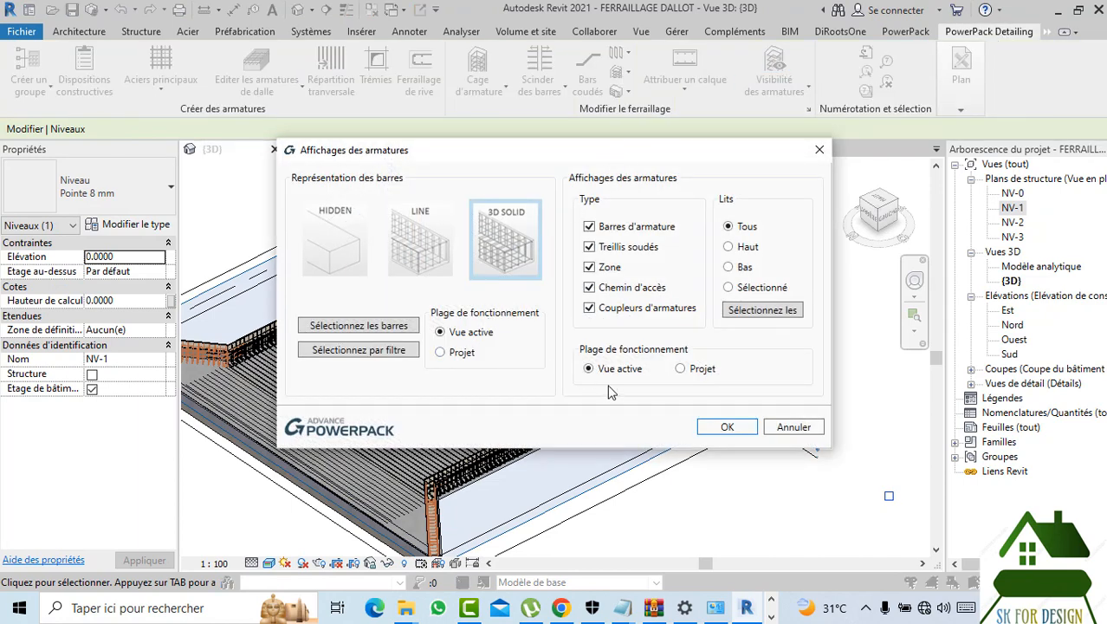
left_click(726, 427)
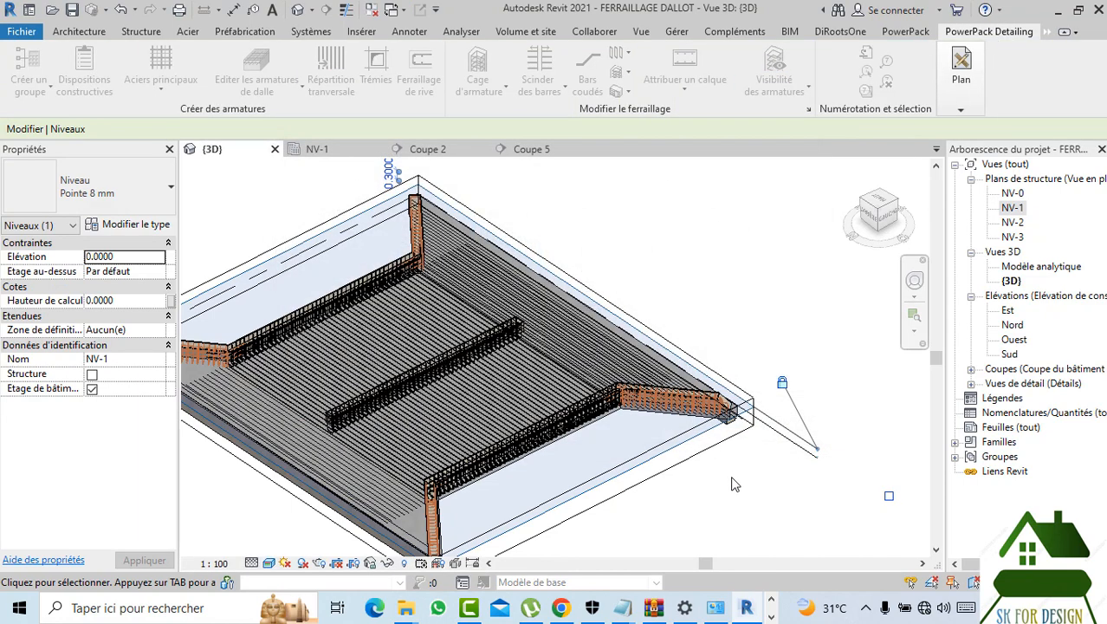
- Inspect in the 3D view how the different HA16 bar sets overlap on the slab beside the wing walls
scroll(856, 263, "down", 3)
mouse_move(855, 262)
middle_mouse_down("shift")
mouse_move(719, 205)
mouse_move(800, 288)
middle_mouse_up("shift")
scroll(676, 510, "up", 5)
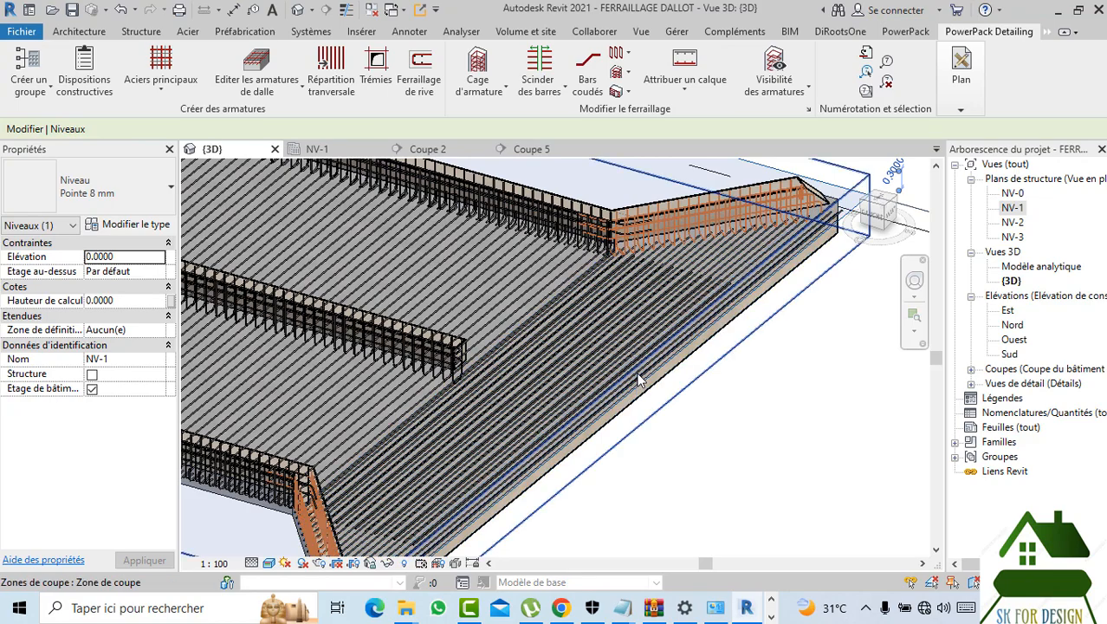
scroll(715, 247, "up", 6)
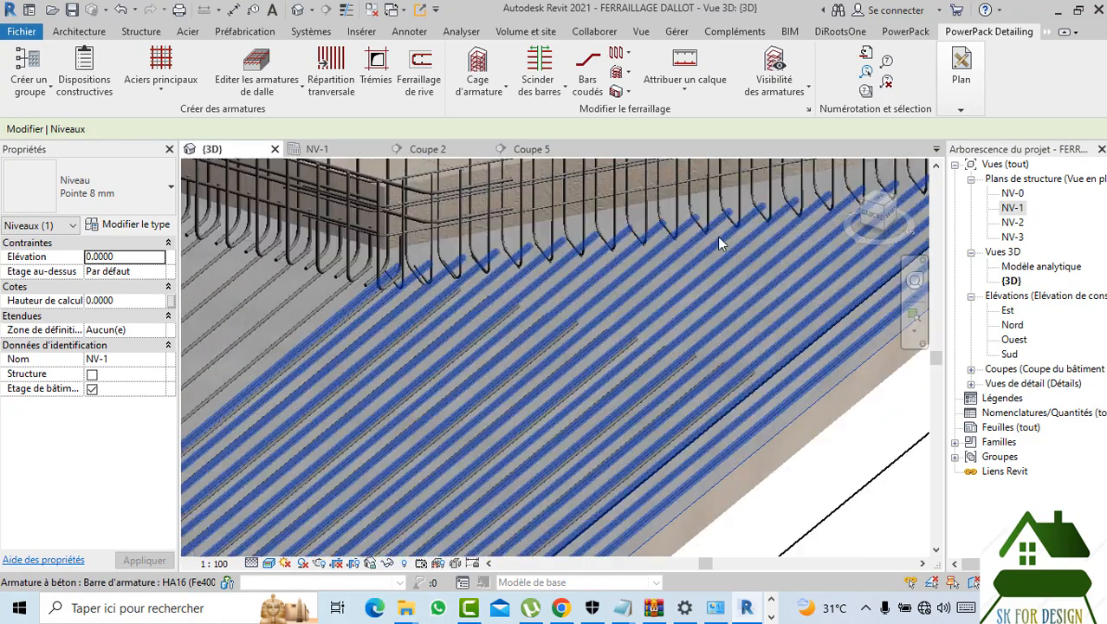
scroll(728, 227, "down", 5)
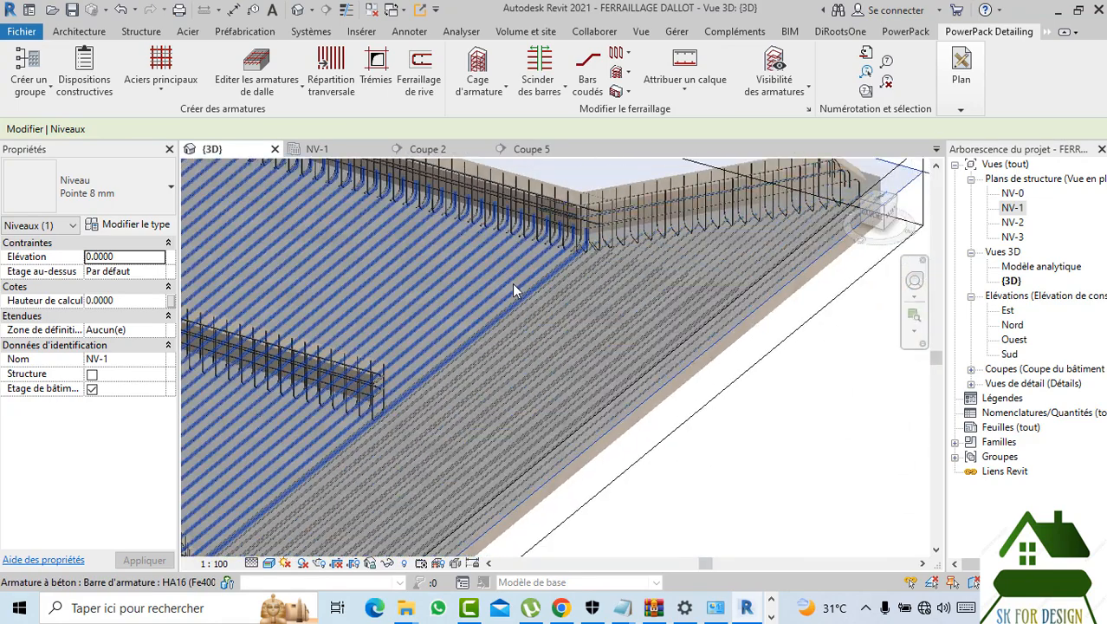
scroll(557, 269, "up", 8)
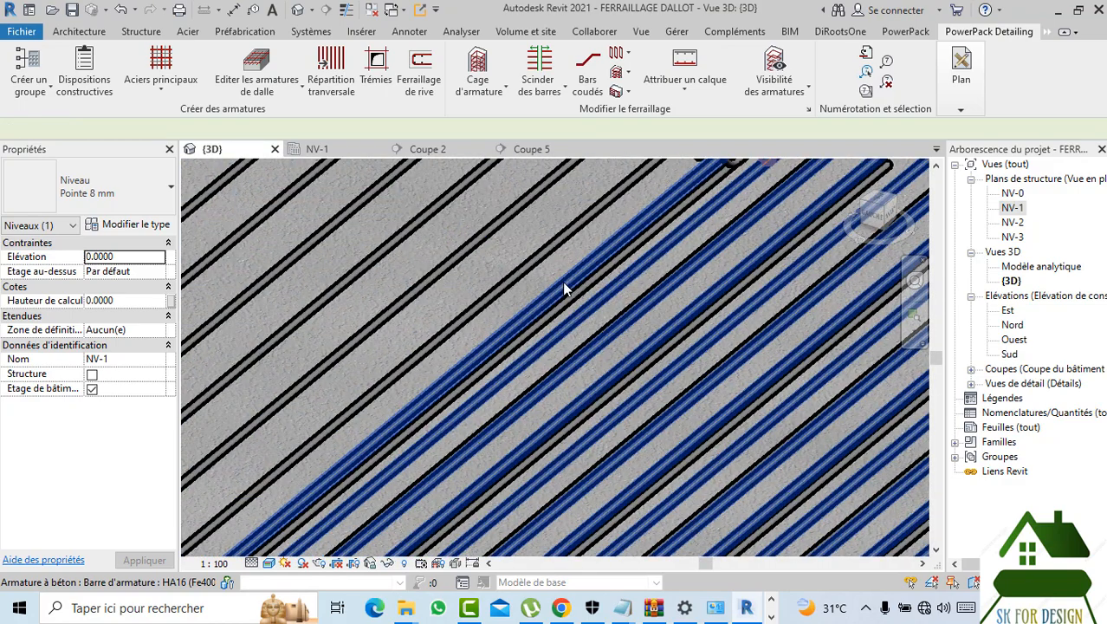
left_click(564, 284)
scroll(602, 252, "up", 3)
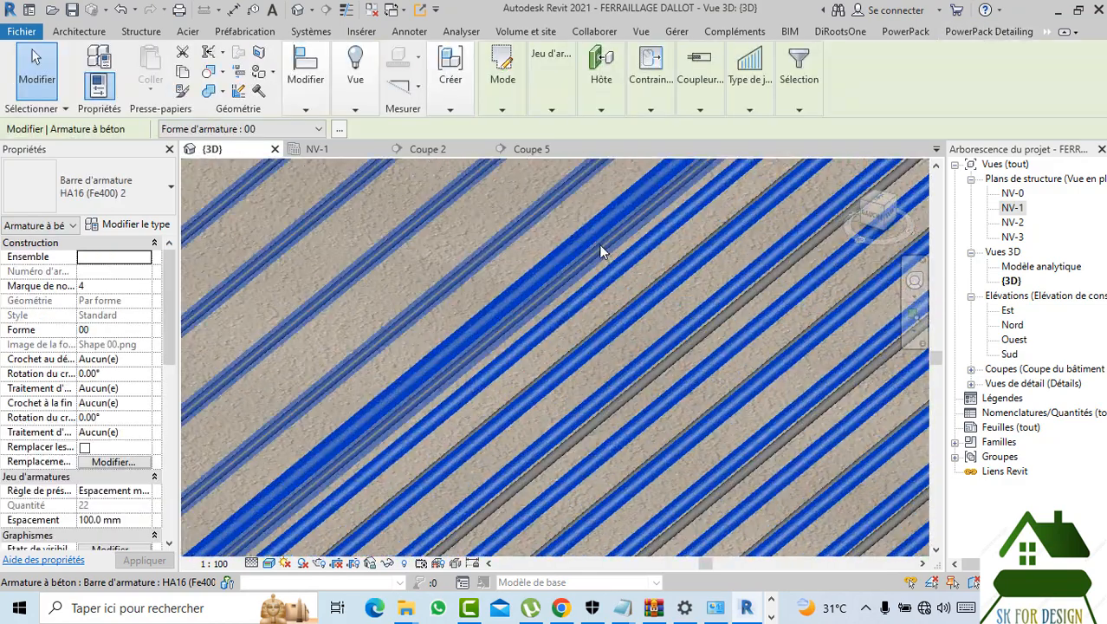
scroll(603, 251, "up", 2)
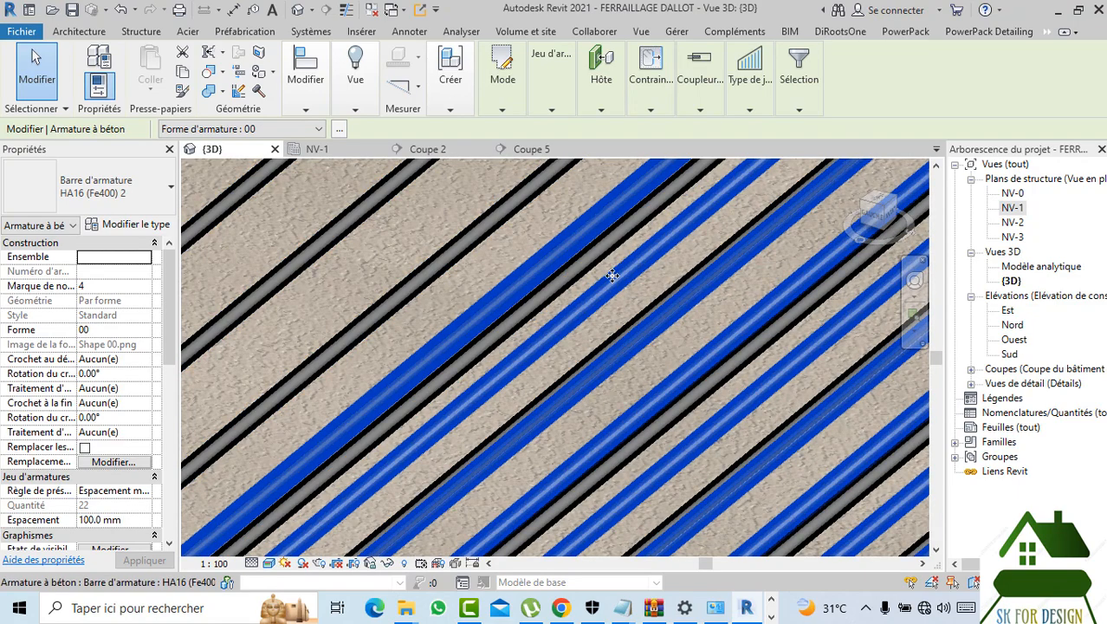
left_click(606, 256)
scroll(494, 391, "down", 4)
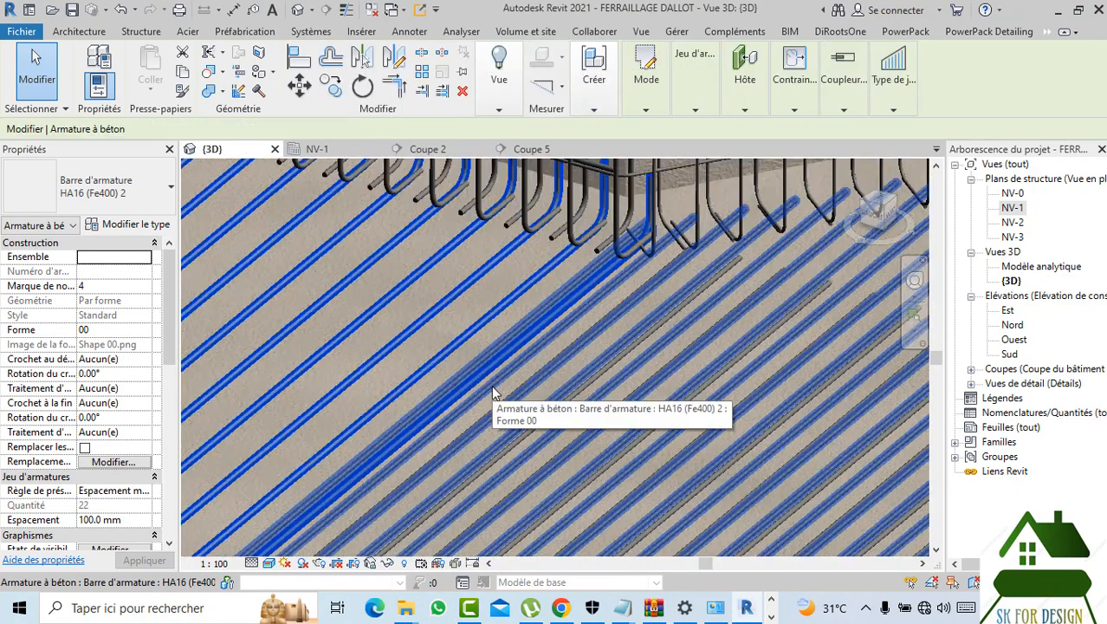
left_click(601, 458)
scroll(726, 478, "up", 4)
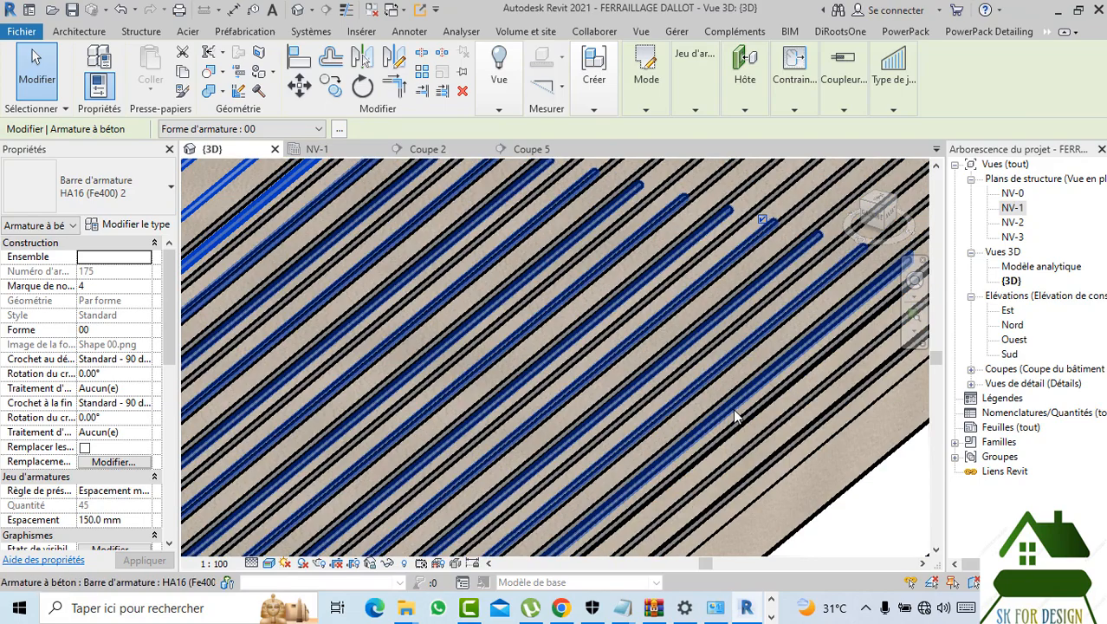
left_click(735, 415)
key("Escape")
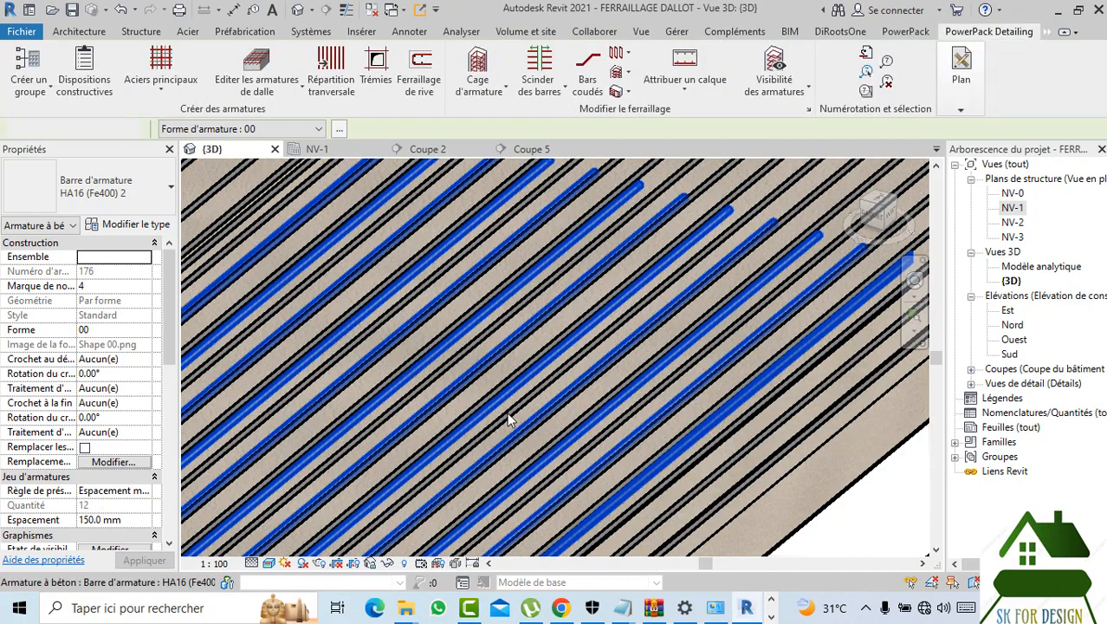
- Shorten the varying-length bar set's distribution in the NV-1 plan so it stops at the end wall's inner edge
scroll(637, 381, "down", 5)
middle_click_drag(757, 504, 751, 394)
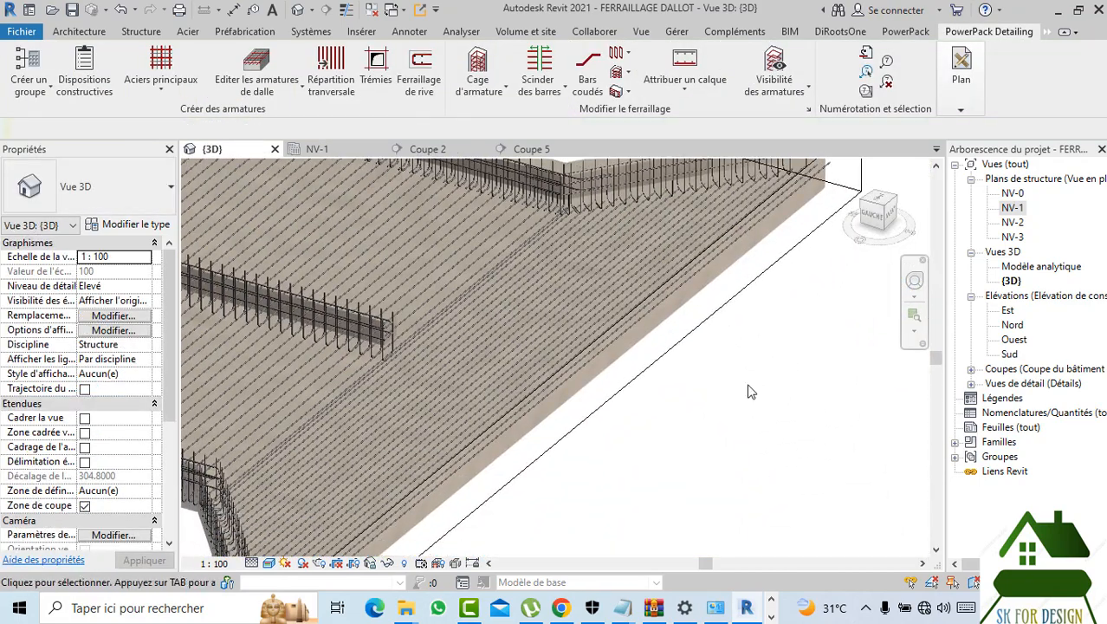
scroll(772, 389, "down", 2)
left_click(885, 224)
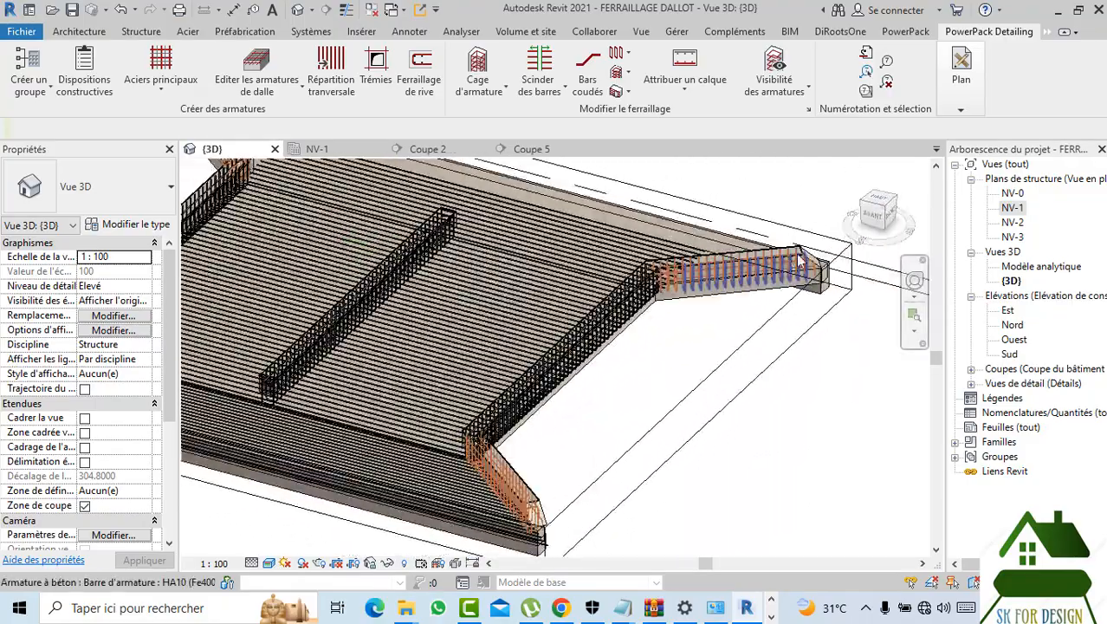
scroll(632, 340, "down", 2)
scroll(194, 371, "up", 4)
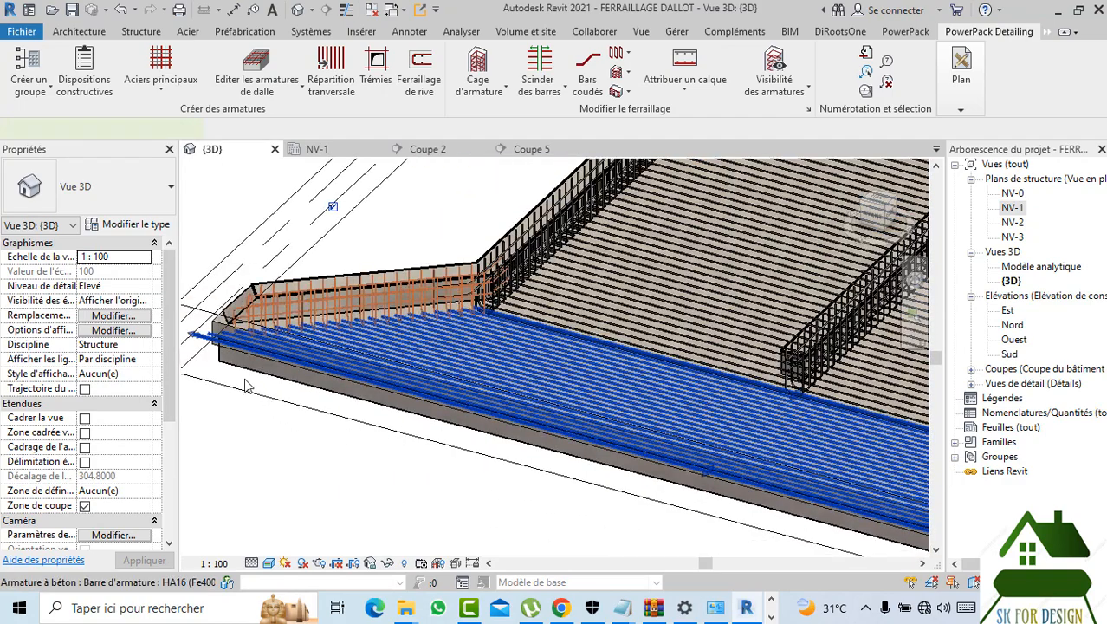
left_click(246, 385)
scroll(245, 385, "down", 3)
scroll(525, 420, "up", 2)
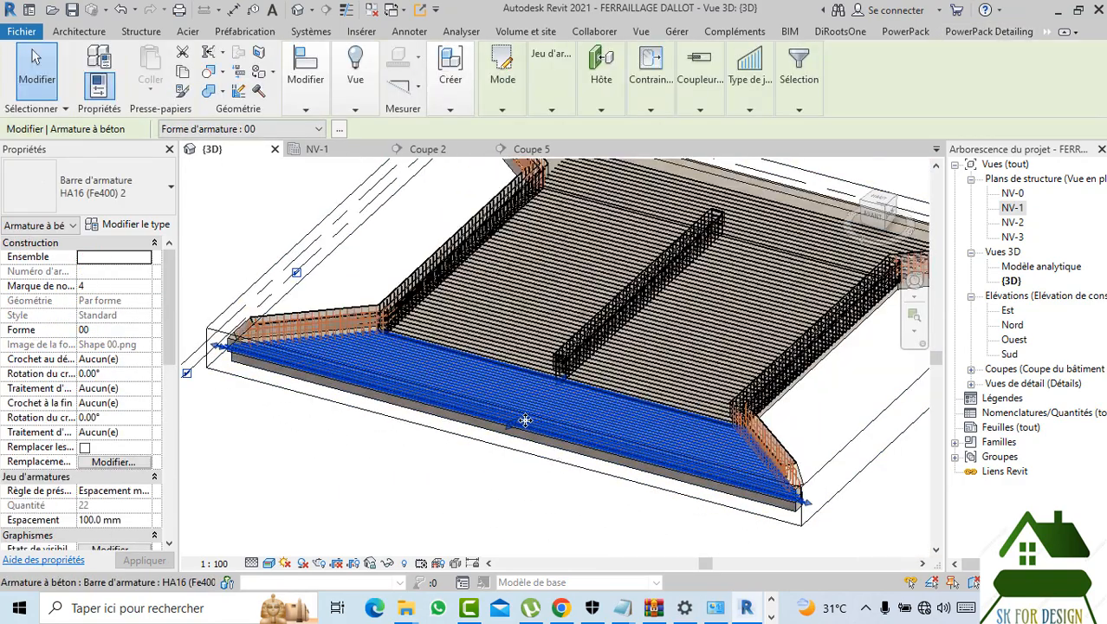
scroll(524, 420, "up", 5)
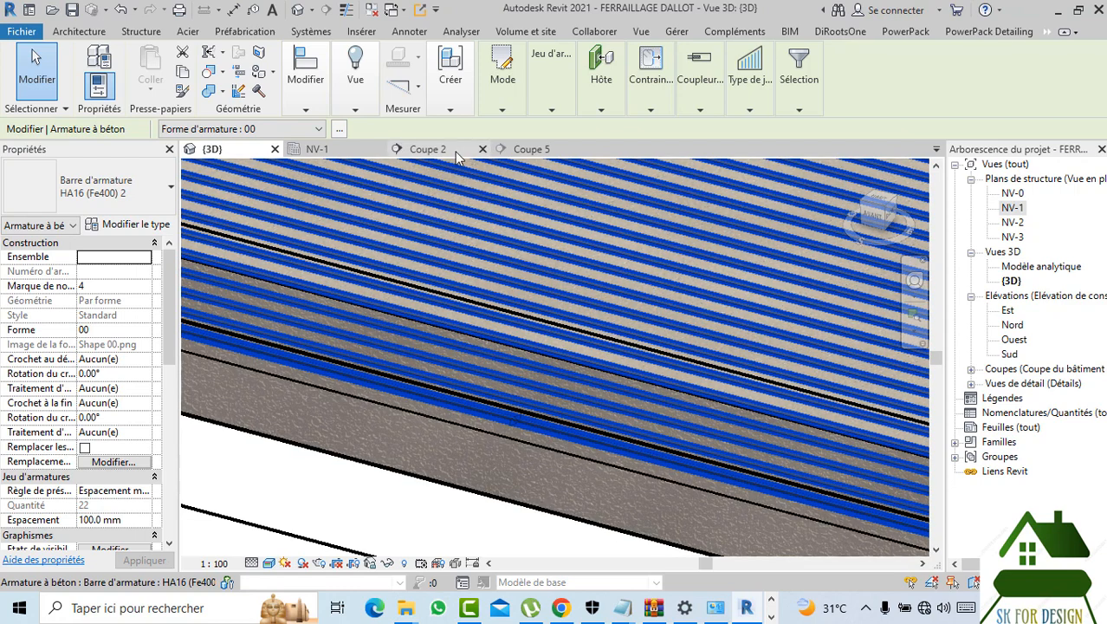
left_click(456, 154)
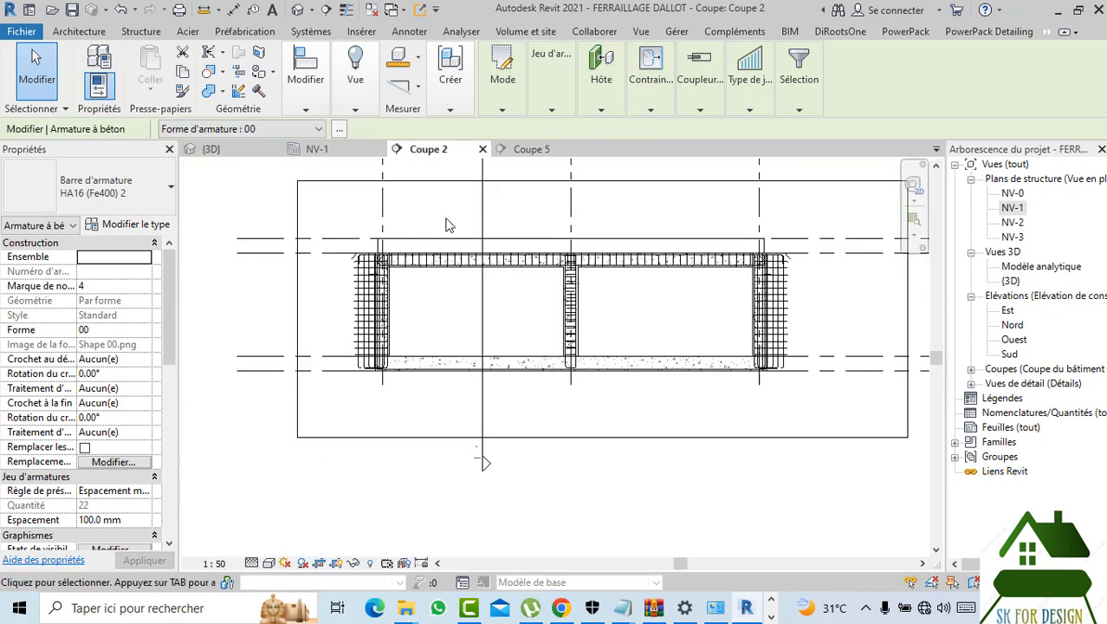
left_click(347, 152)
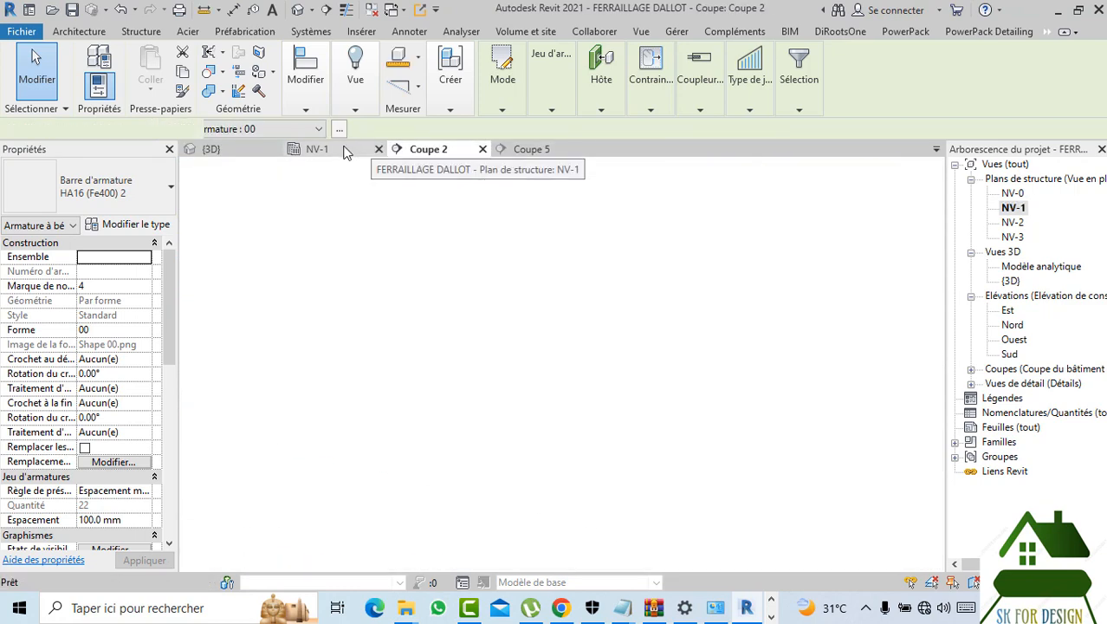
scroll(586, 395, "up", 3)
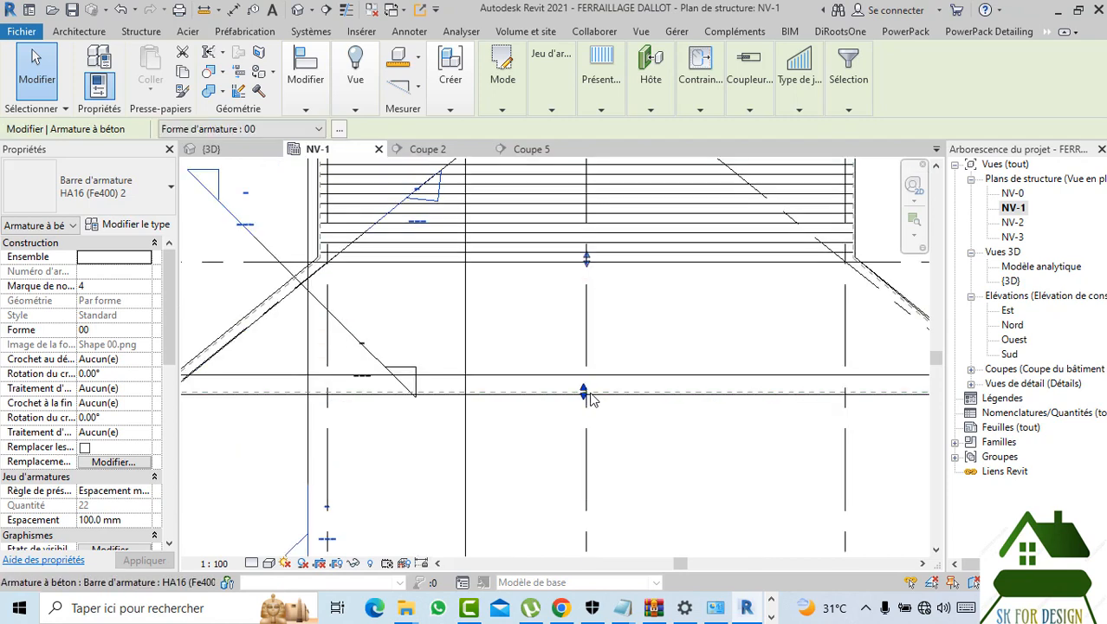
left_click_drag(581, 390, 610, 437)
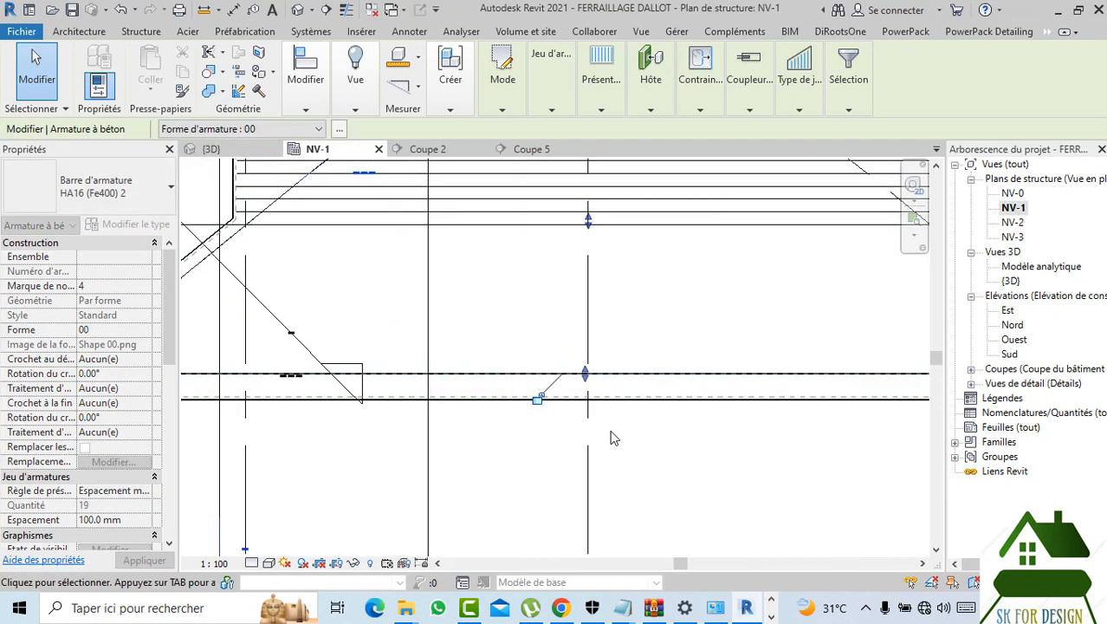
scroll(613, 425, "down", 3)
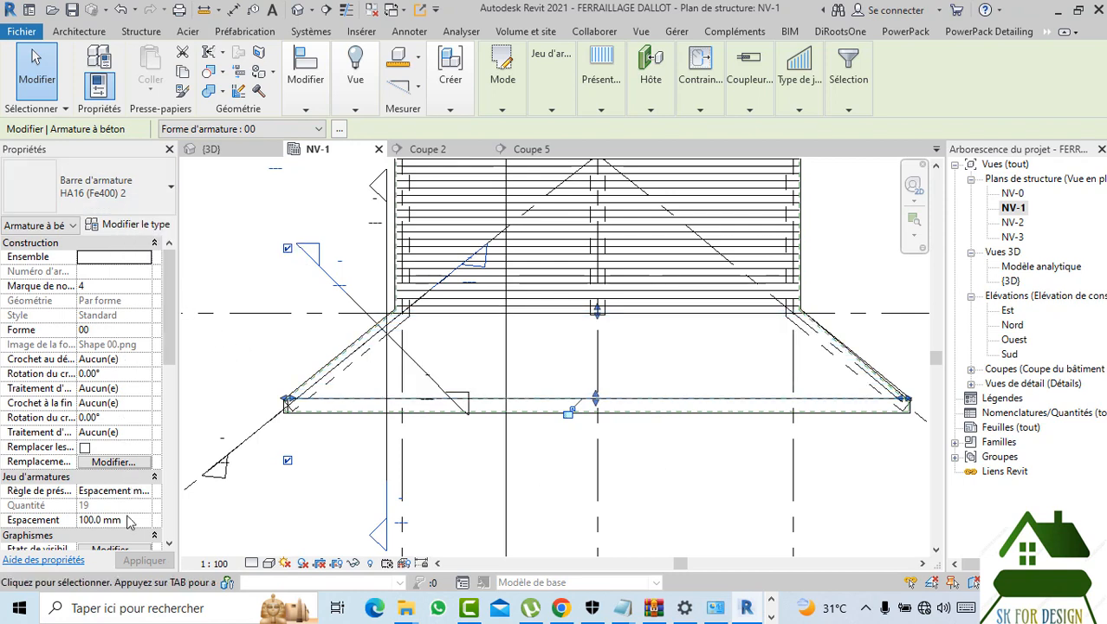
- Show the varying-length bar set unobscured in the NV-1 structural plan through its view visibility states
scroll(128, 520, "down", 2)
left_click(113, 477)
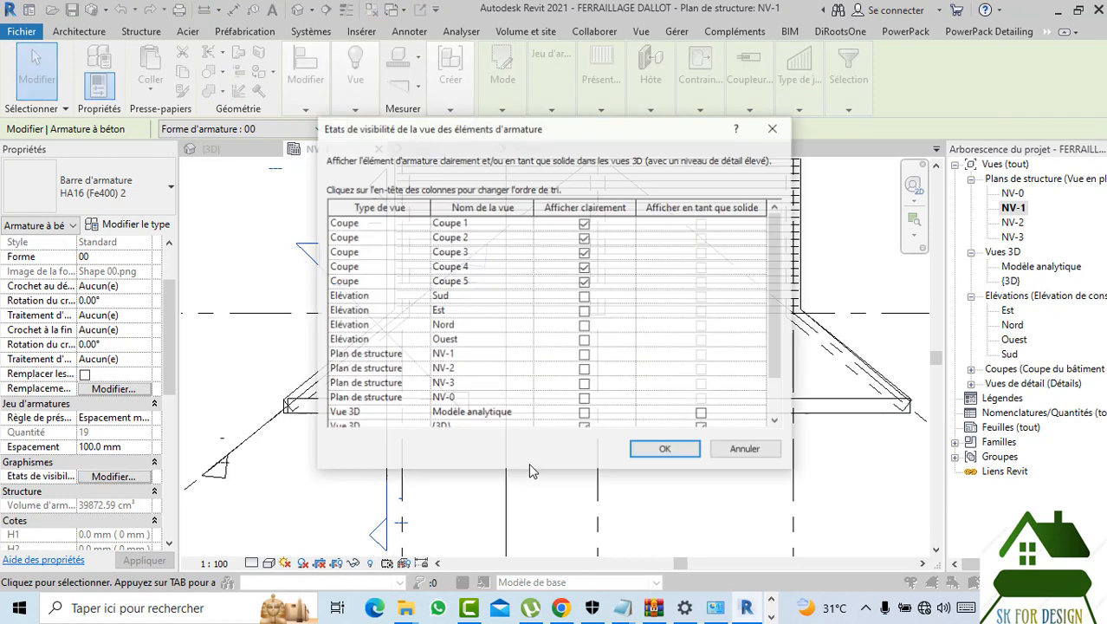
left_click(586, 356)
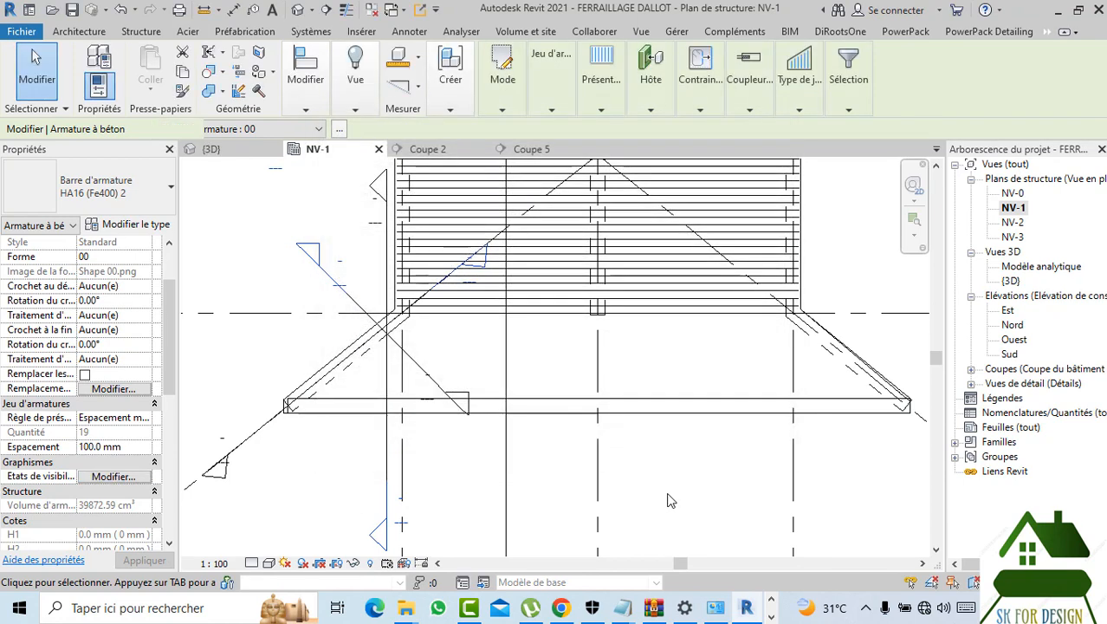
left_click(586, 510)
scroll(338, 392, "up", 1)
scroll(335, 390, "up", 2)
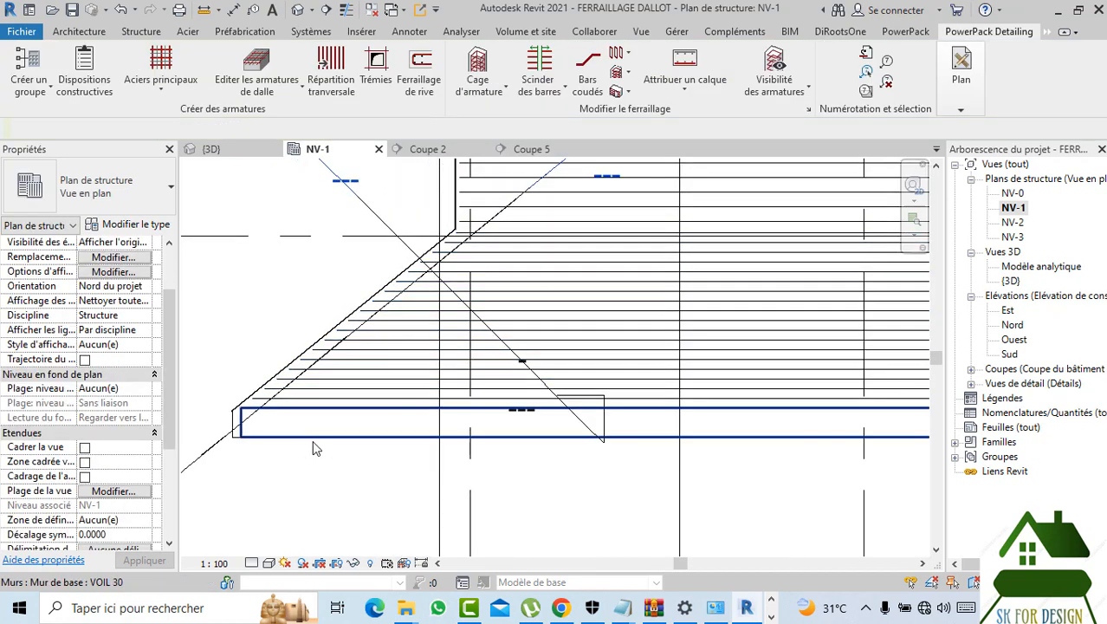
- Give the varying-length bar set Standard - 90 deg. hooks at both the start and the end
scroll(312, 445, "down", 2)
middle_click_drag(759, 496, 715, 485)
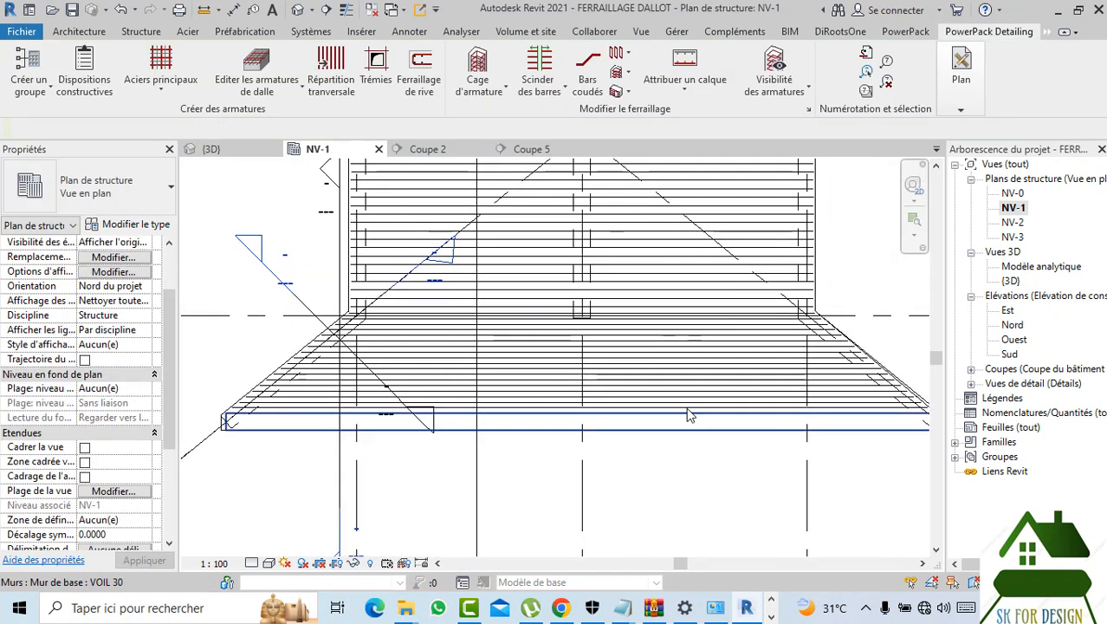
left_click(329, 341)
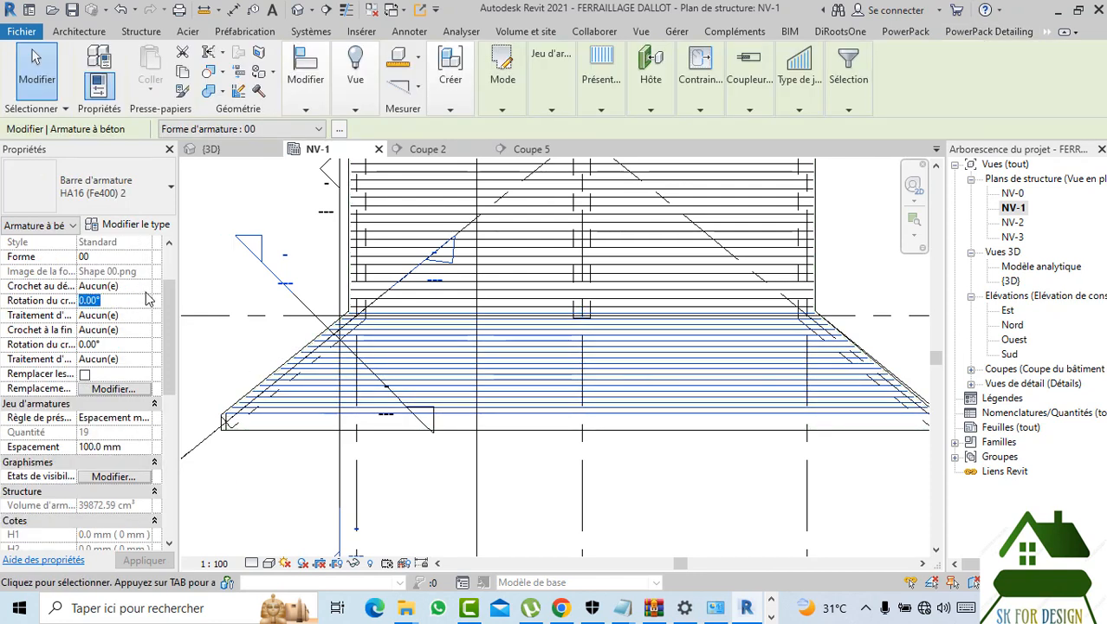
left_click(145, 288)
left_click(144, 314)
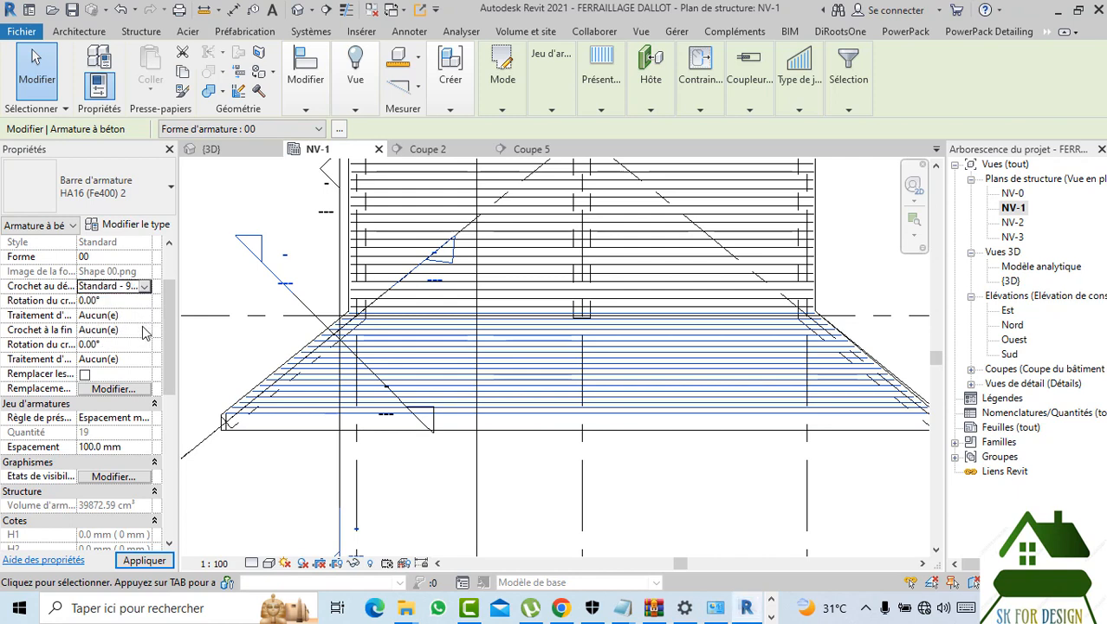
left_click(141, 330)
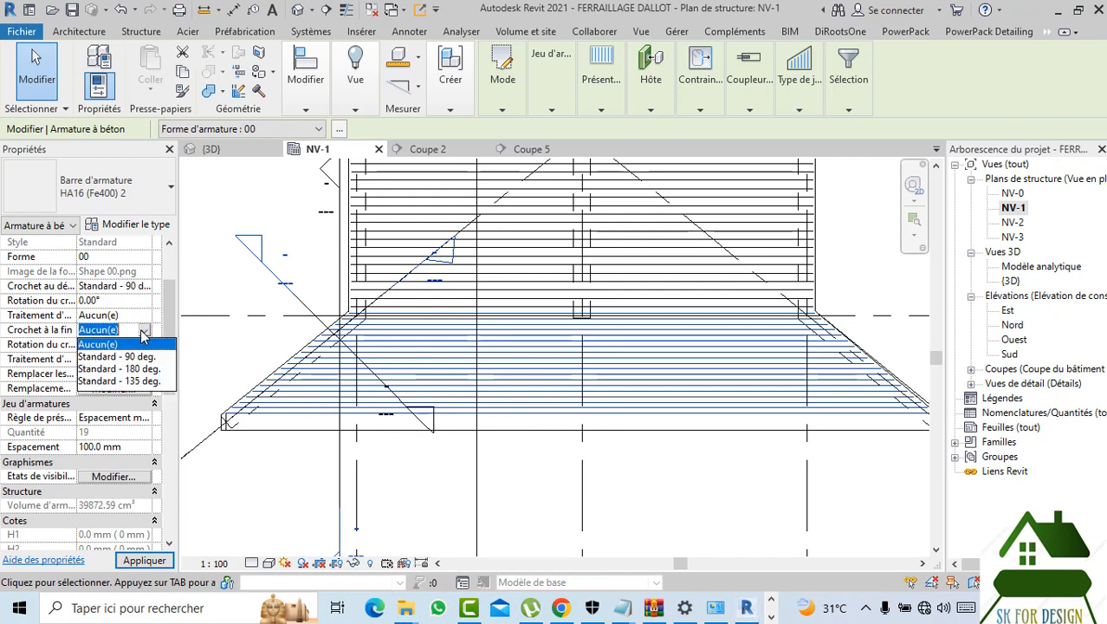
left_click(511, 509)
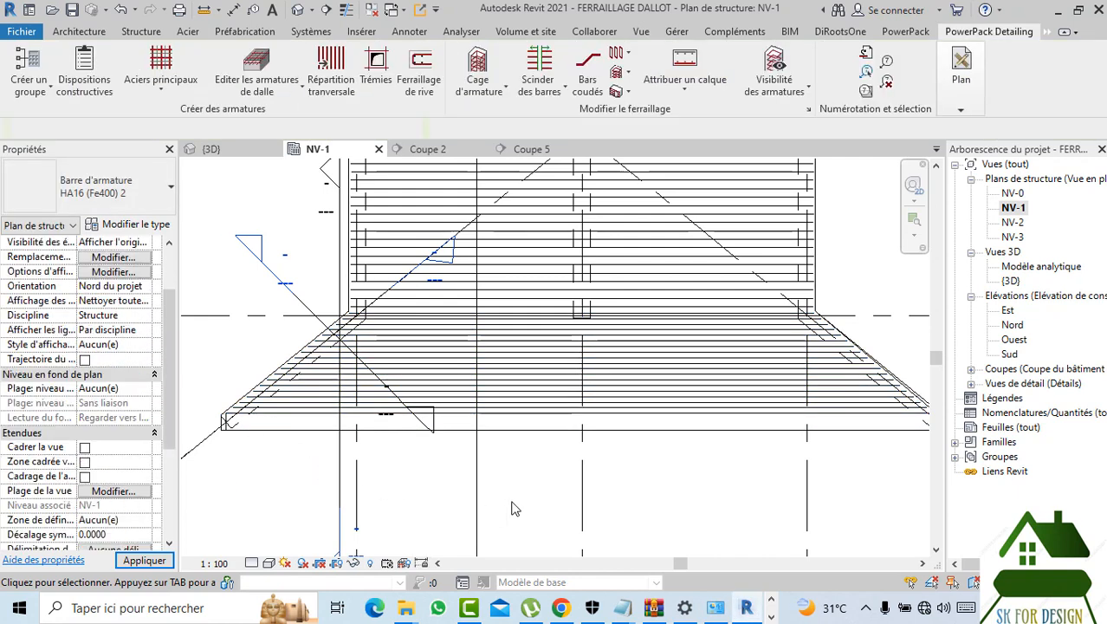
- Examine in the 3D view the hooked ends of the varying-length bars along both wing walls
left_click(244, 154)
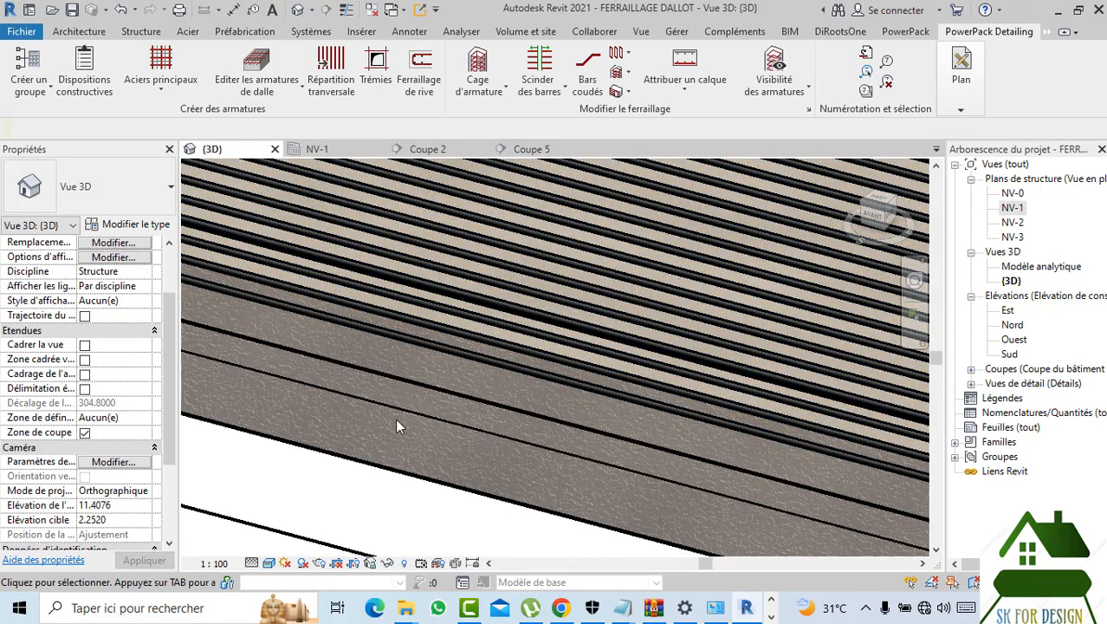
scroll(410, 428, "down", 3)
scroll(718, 500, "up", 8)
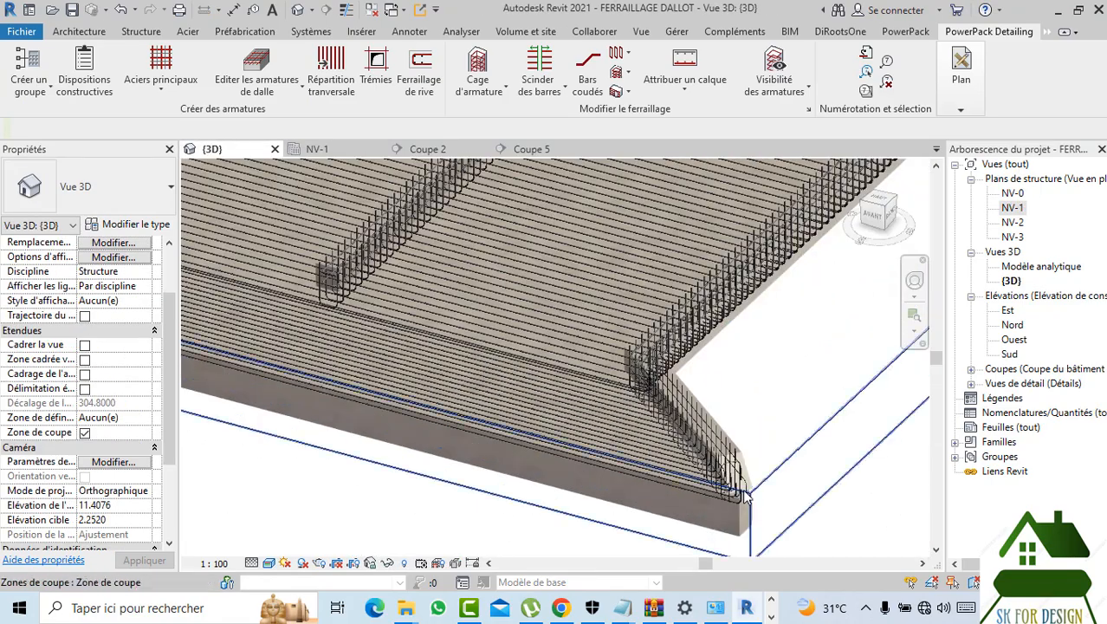
scroll(718, 500, "down", 5)
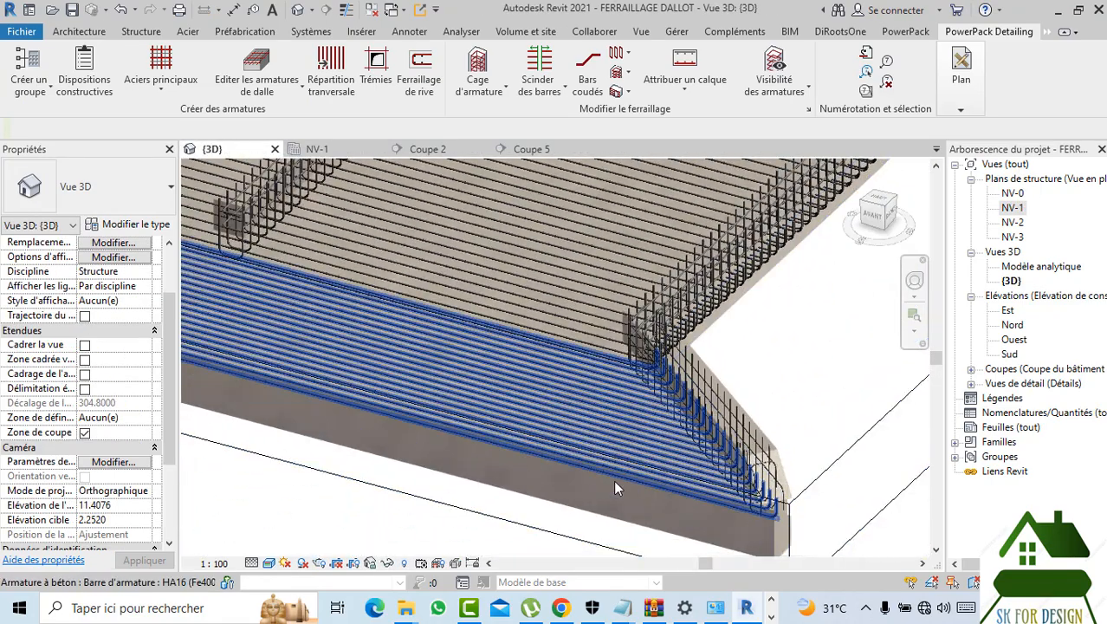
middle_click_drag(503, 466, 501, 468)
scroll(501, 468, "down", 5)
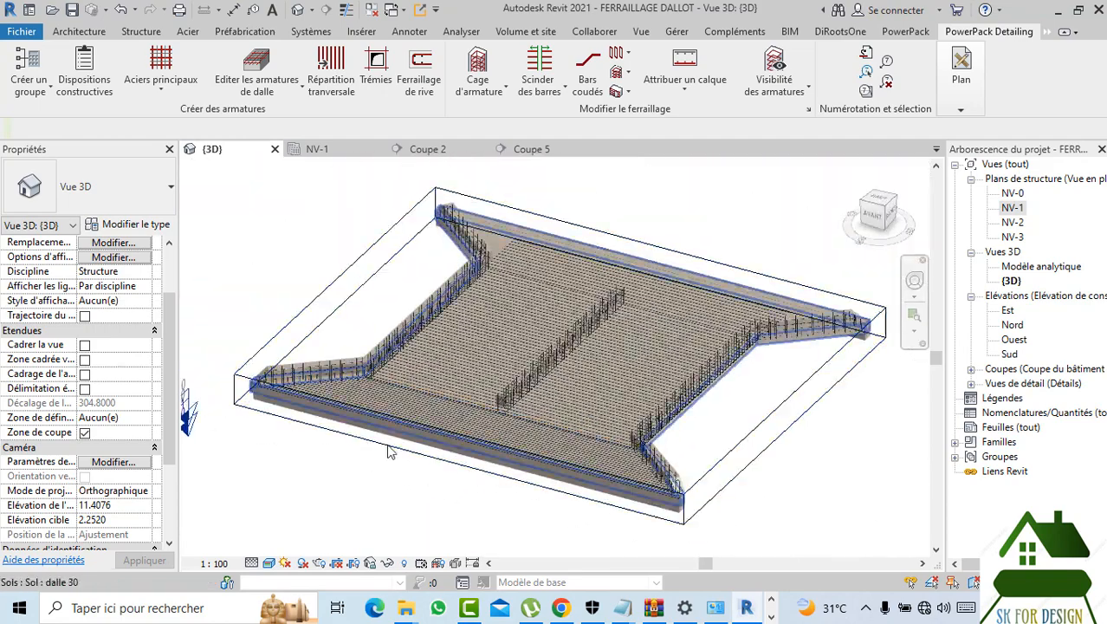
scroll(323, 467, "up", 5)
scroll(322, 475, "up", 1)
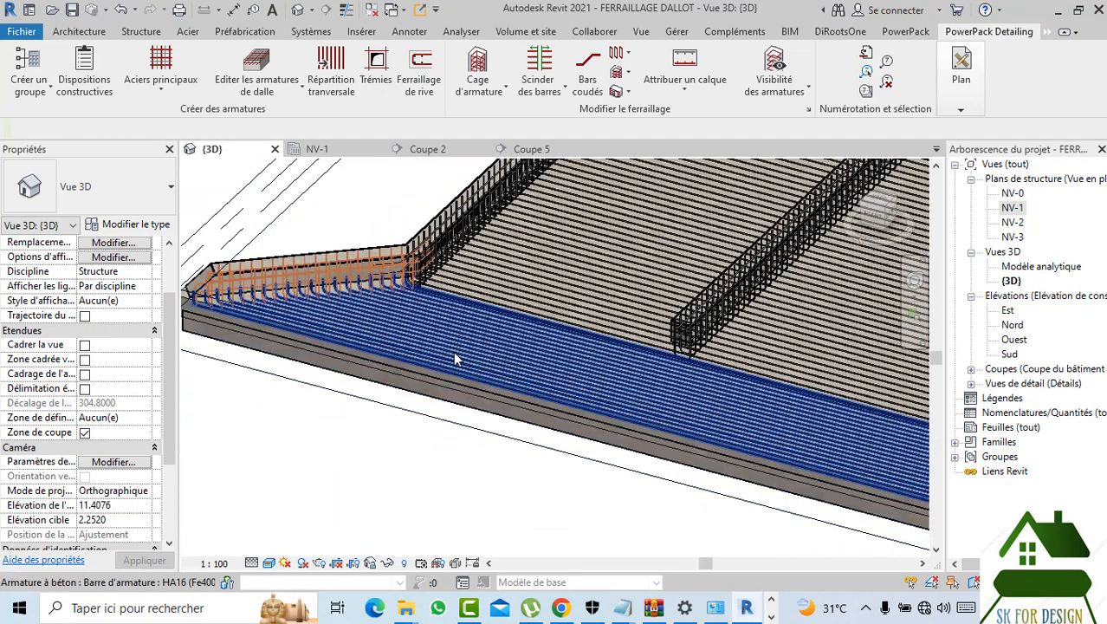
- Compare the bottom bar sets at the two flared ends of the slab in the NV-1 plan
left_click(390, 214)
left_click(349, 147)
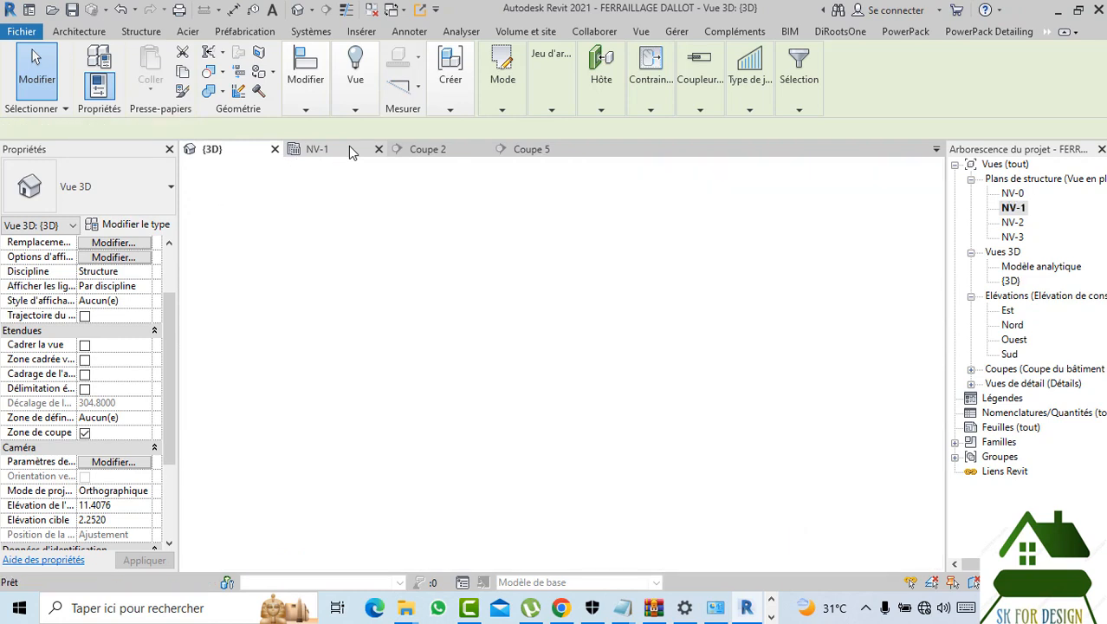
scroll(517, 428, "down", 4)
middle_click_drag(612, 307, 599, 413)
scroll(598, 414, "down", 1)
left_click(561, 265)
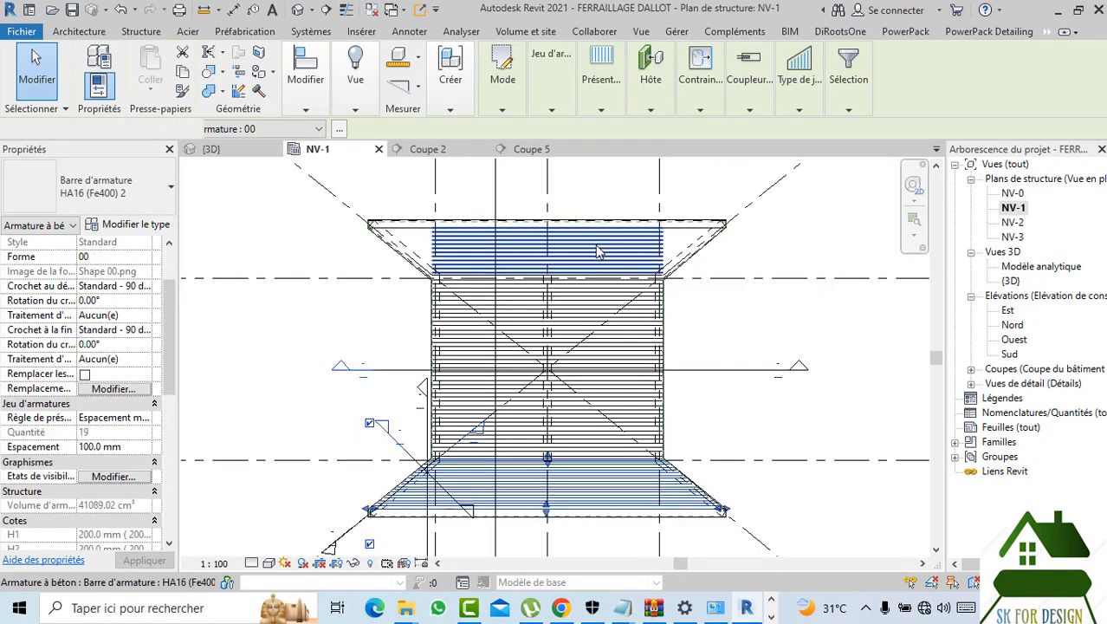
key("Escape")
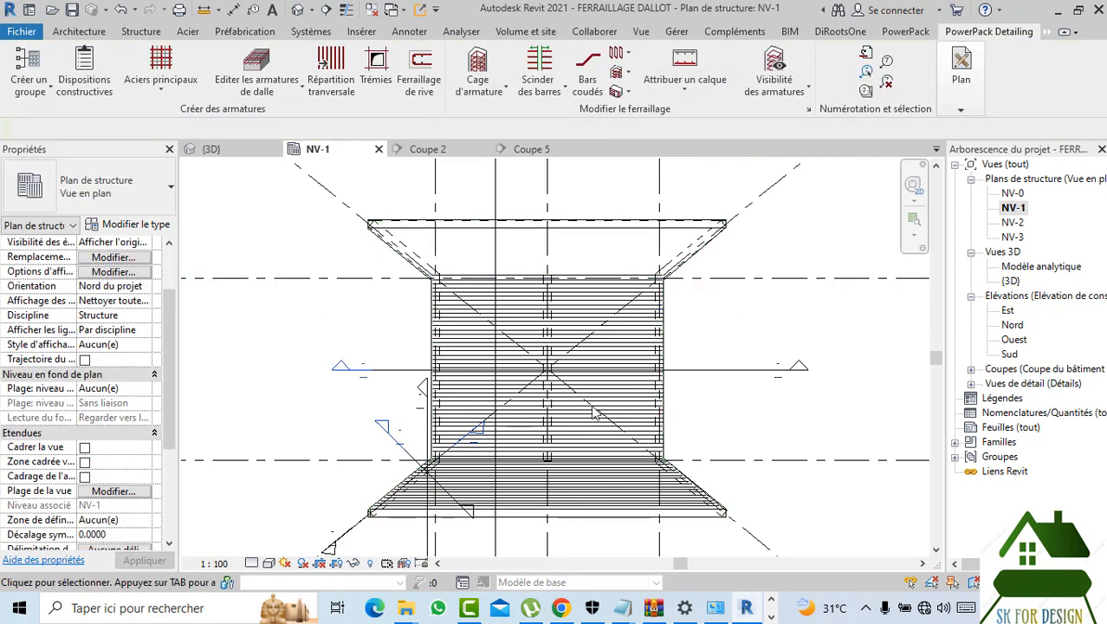
- Mirror a copy of the lower flared end's varying-length bar set about the slab's horizontal centre axis to the upper flared end
left_click(593, 481)
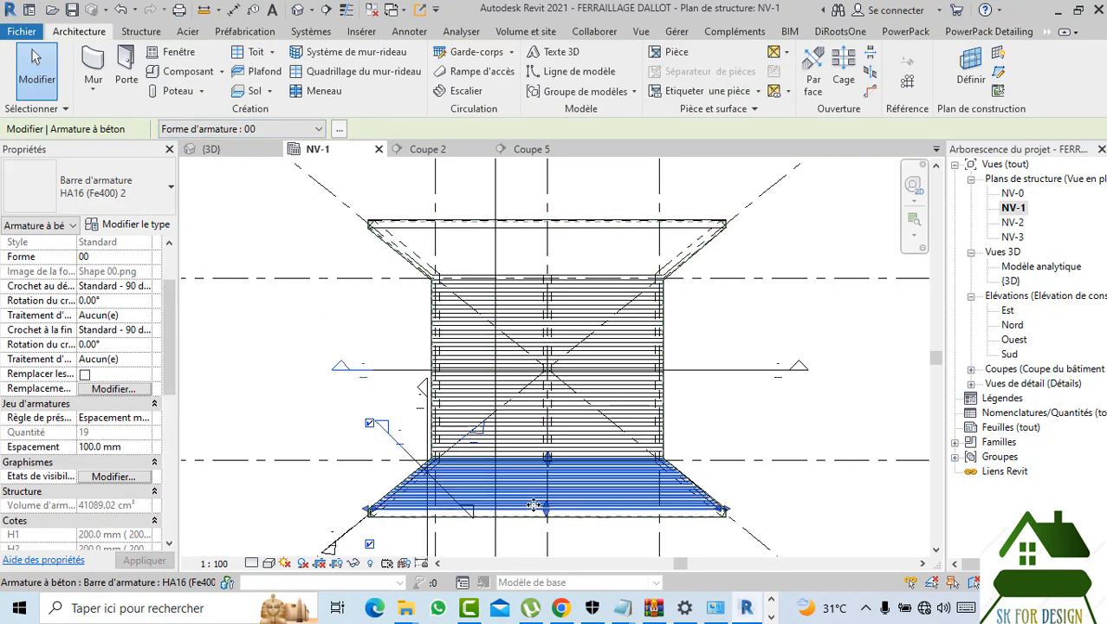
left_click(312, 402)
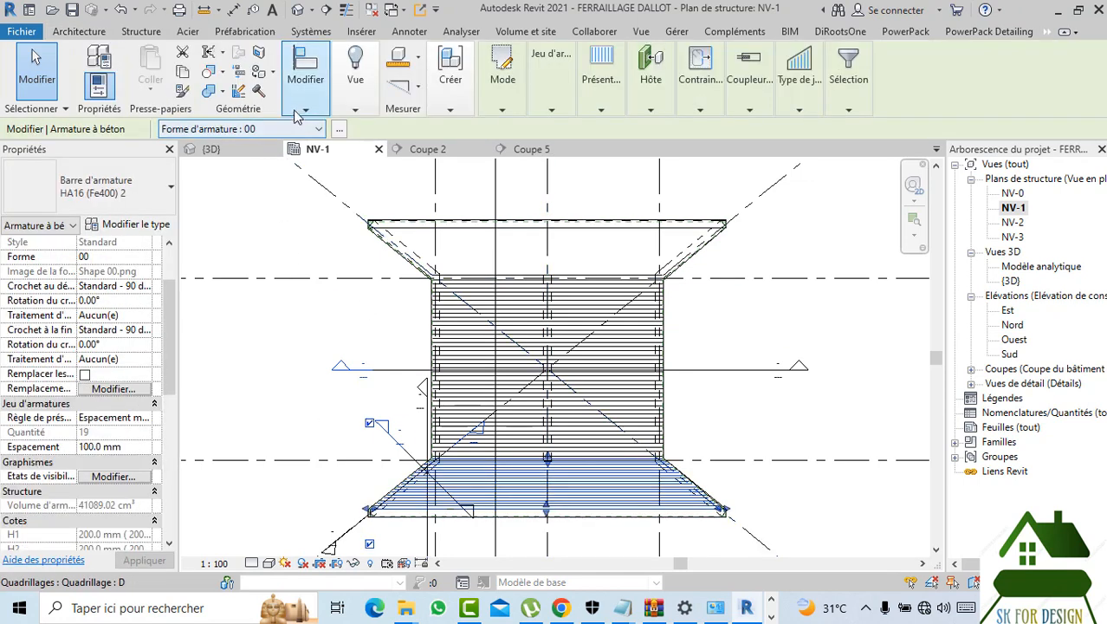
left_click(296, 108)
left_click(392, 132)
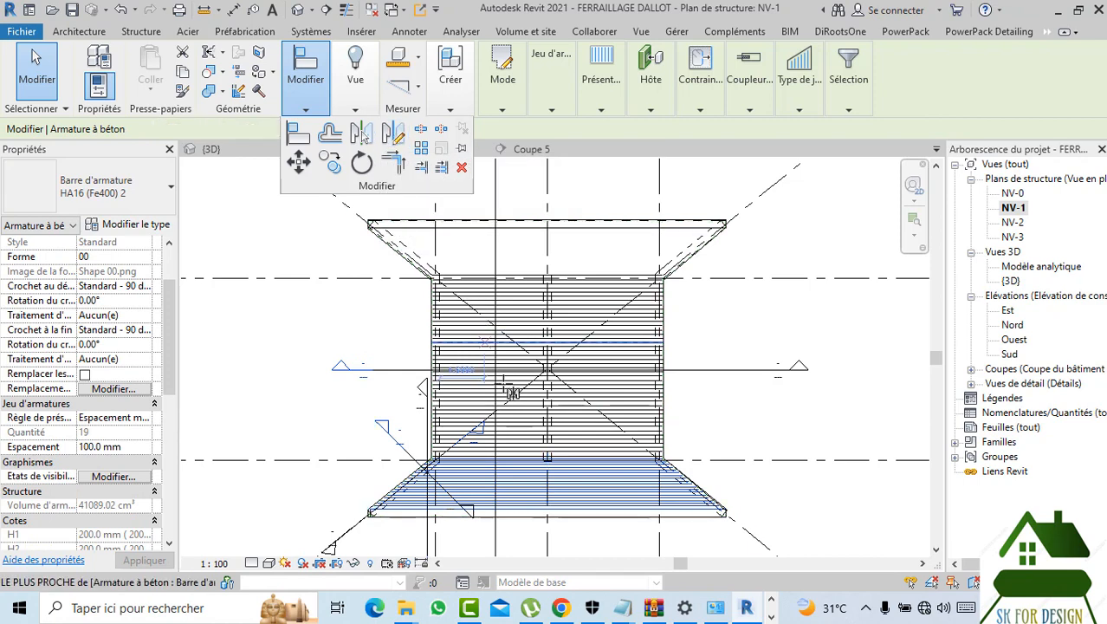
scroll(545, 390, "up", 3)
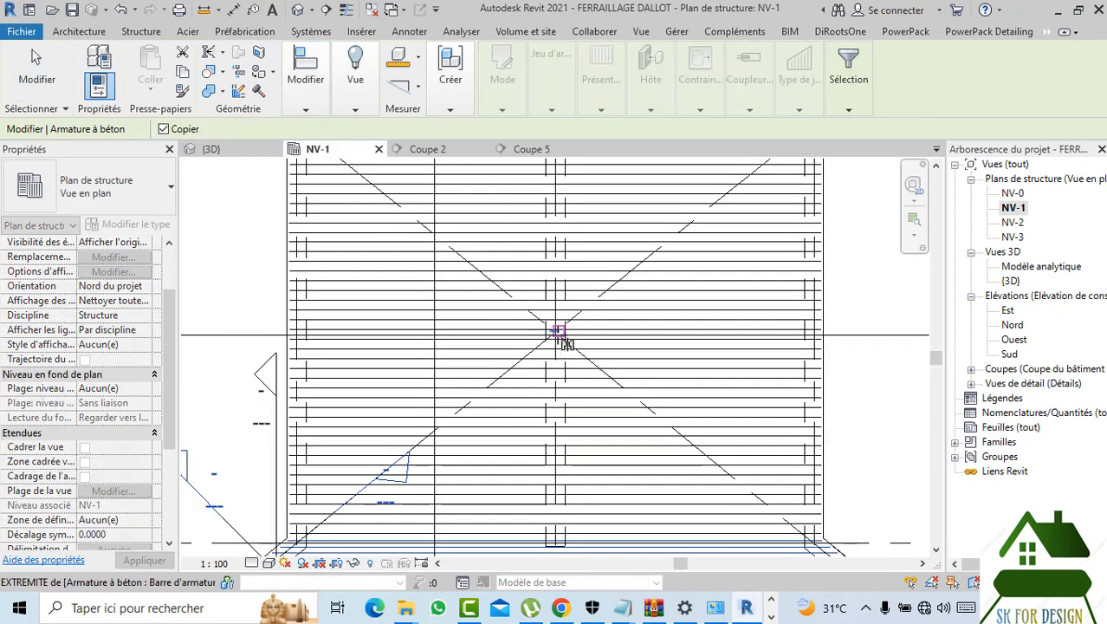
scroll(554, 347, "up", 3)
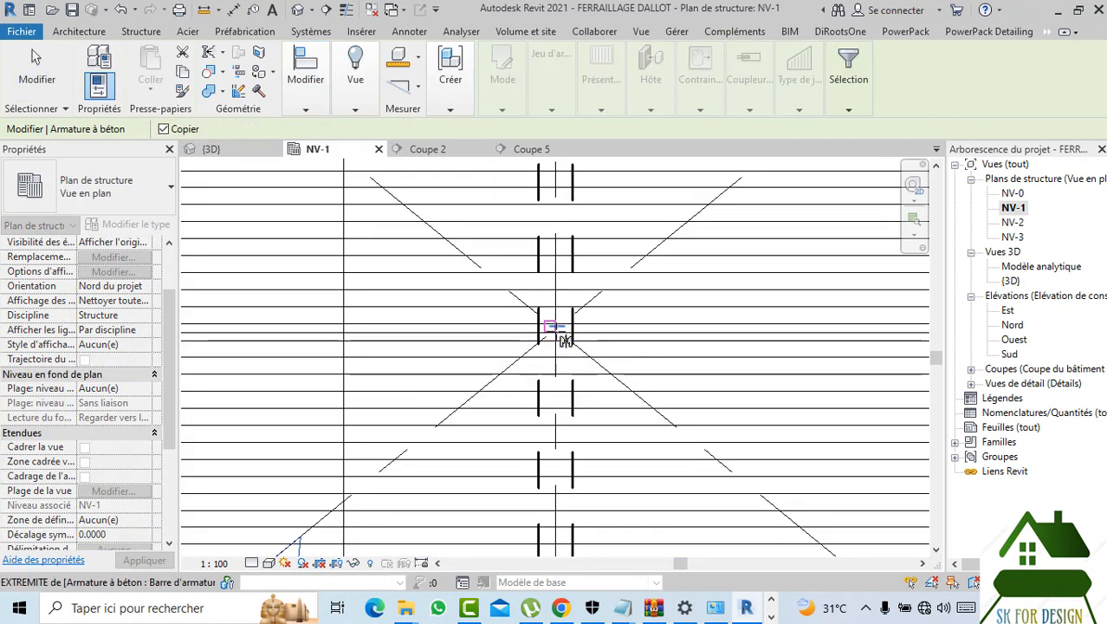
left_click(634, 337)
scroll(634, 341, "down", 5)
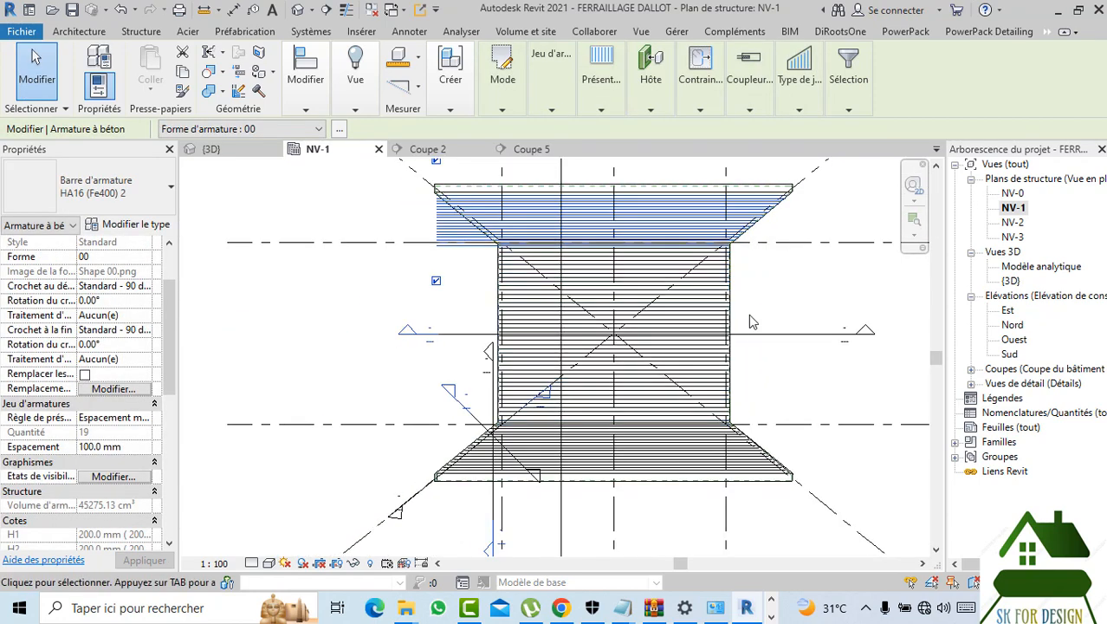
- Extend the mirrored bar set's distribution outward to the upper edge of the slab at the end wall
scroll(399, 260, "up", 5)
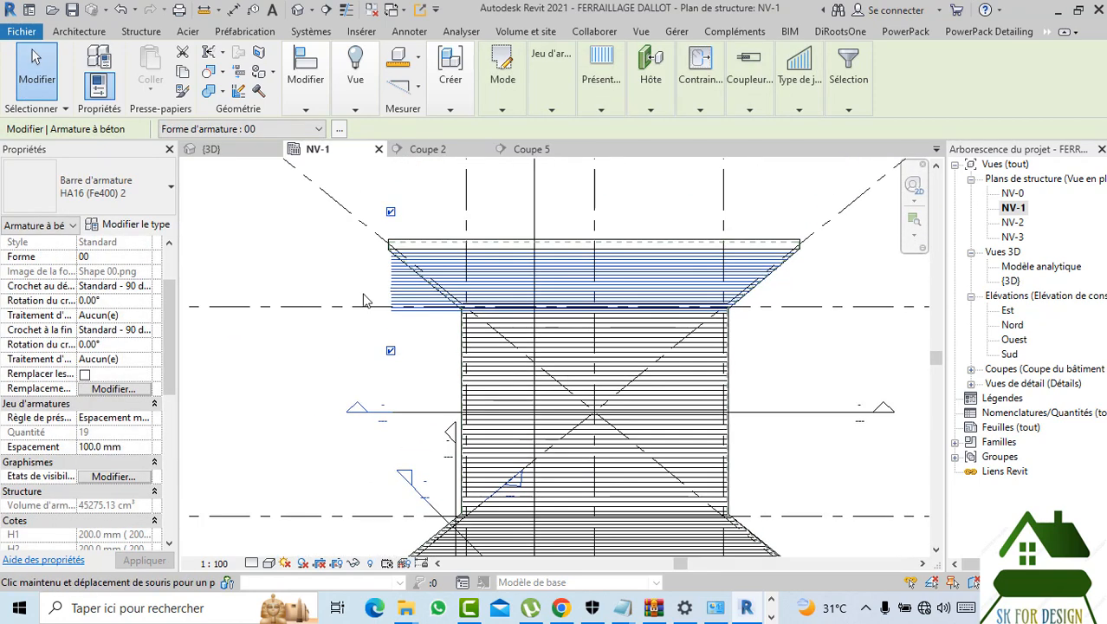
left_click(279, 230)
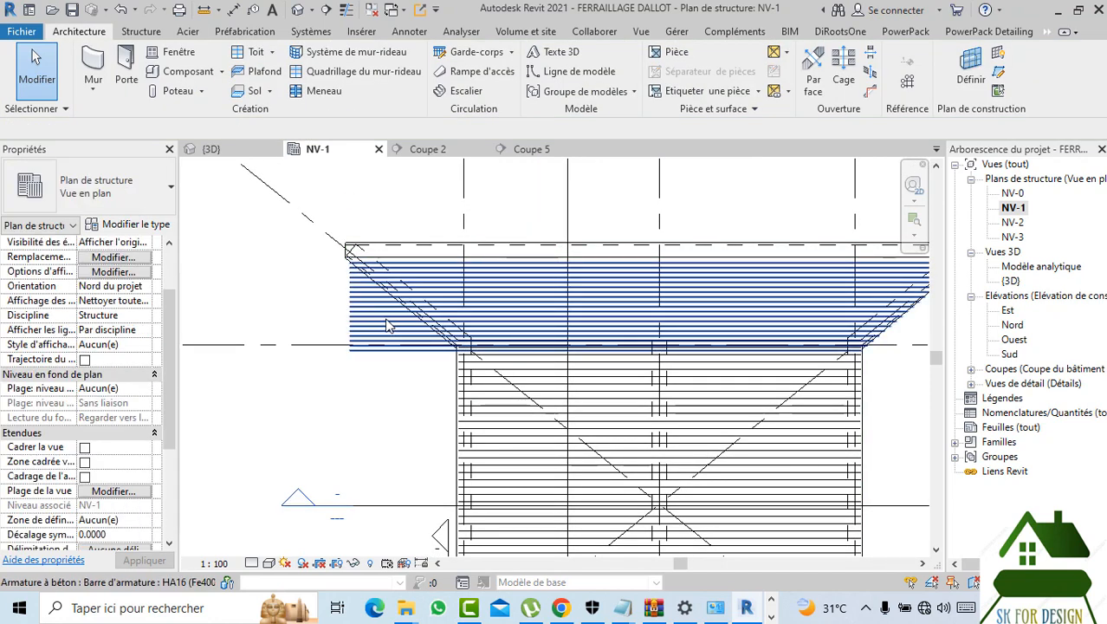
left_click(613, 272)
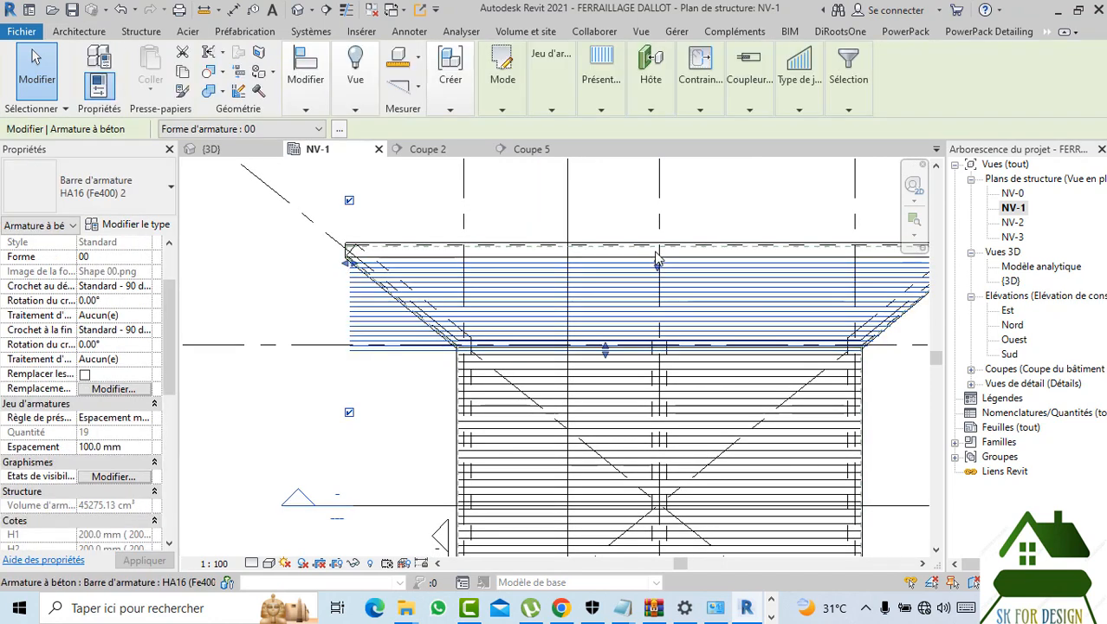
left_click_drag(656, 258, 657, 243)
scroll(356, 311, "down", 1)
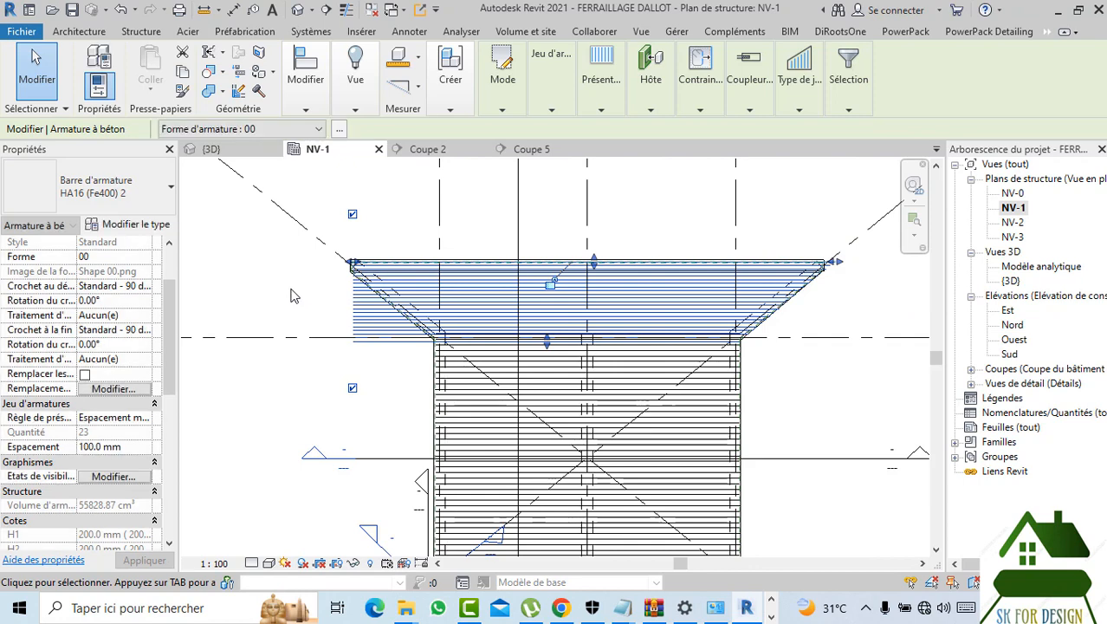
- Pull in the left ends of the mirrored bars so their lengths follow the slanted left wing wall
scroll(351, 264, "up", 2)
left_click_drag(346, 270, 358, 270)
scroll(355, 267, "up", 2)
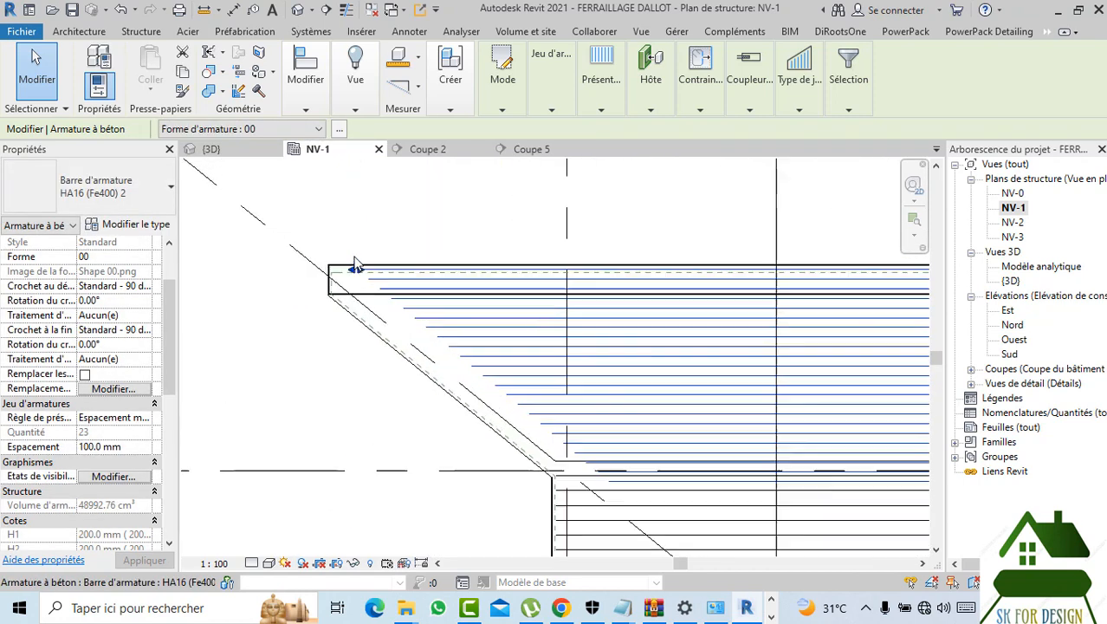
scroll(353, 269, "up", 1)
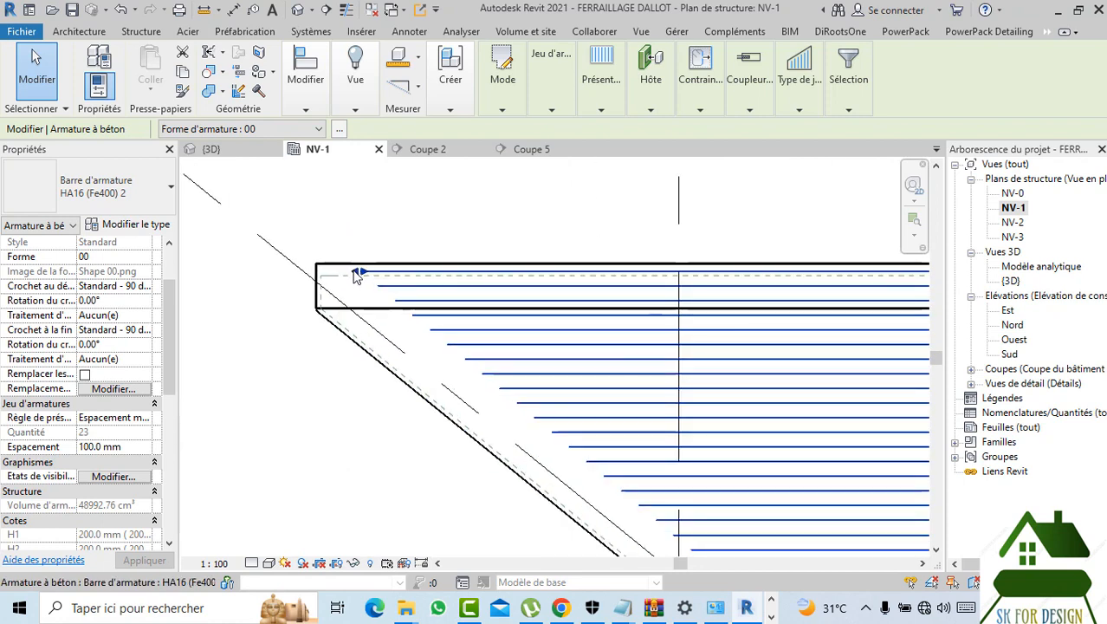
- Stretch the left ends of the upper flare's HA16 bar set outward toward the oblique wall, using the lower flare's bars as reference
left_click_drag(354, 269, 336, 226)
scroll(336, 226, "down", 3)
scroll(336, 222, "down", 1)
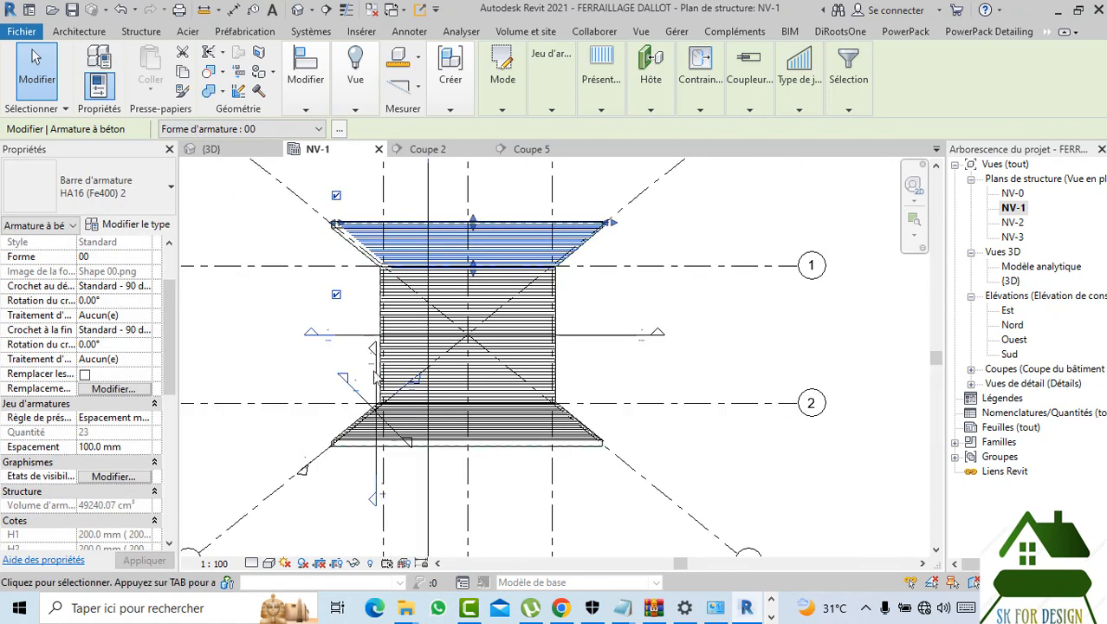
scroll(370, 451, "up", 3)
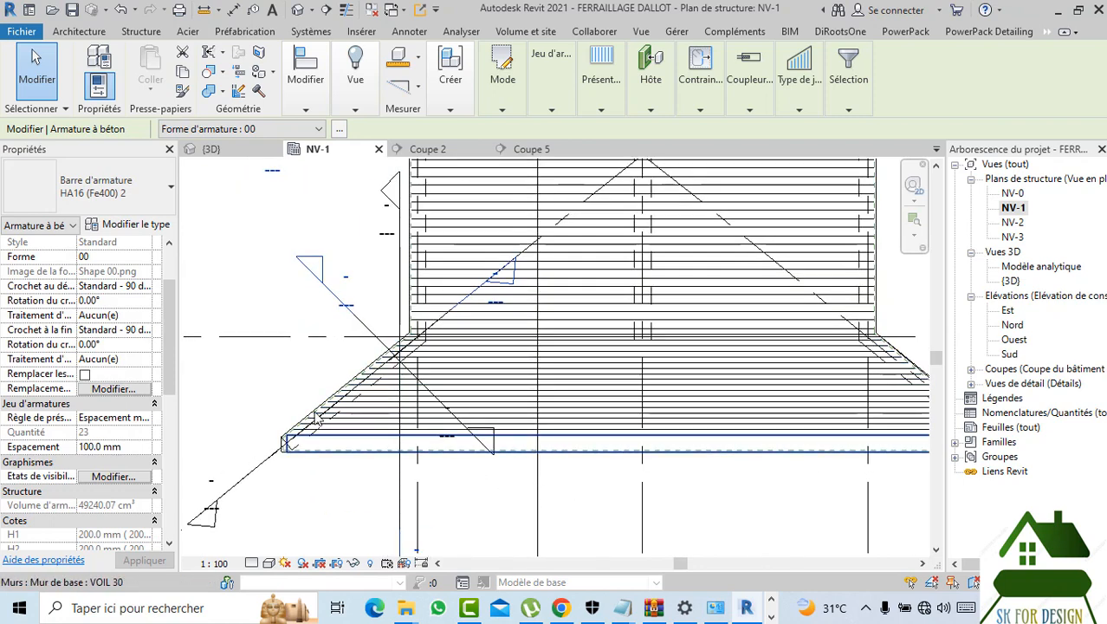
scroll(310, 470, "down", 3)
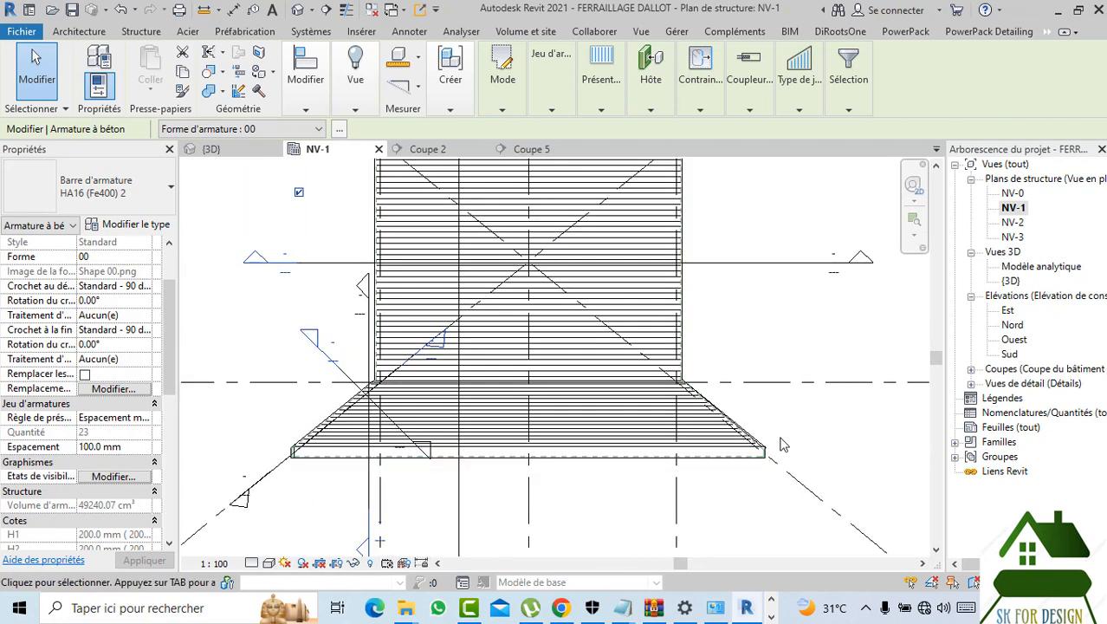
scroll(776, 440, "up", 6)
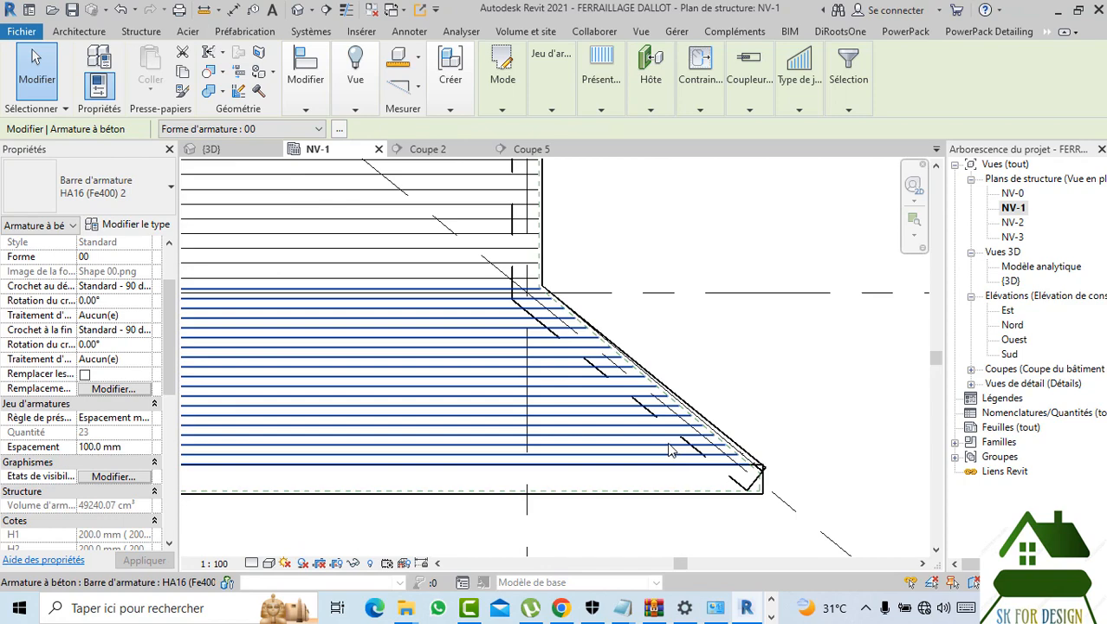
scroll(765, 393, "down", 5)
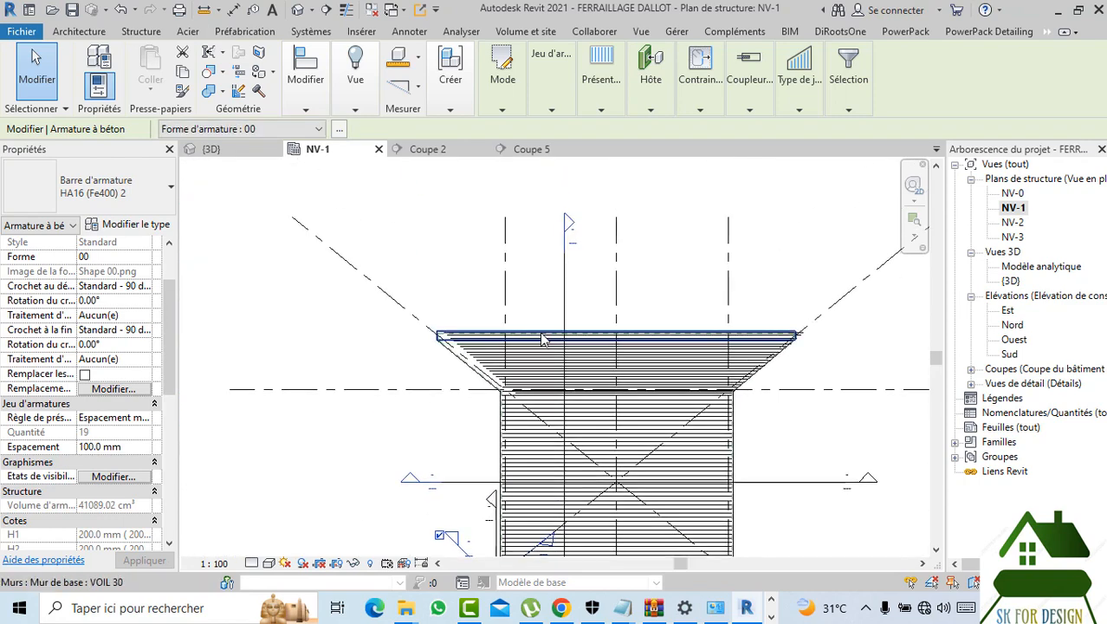
scroll(390, 294, "up", 4)
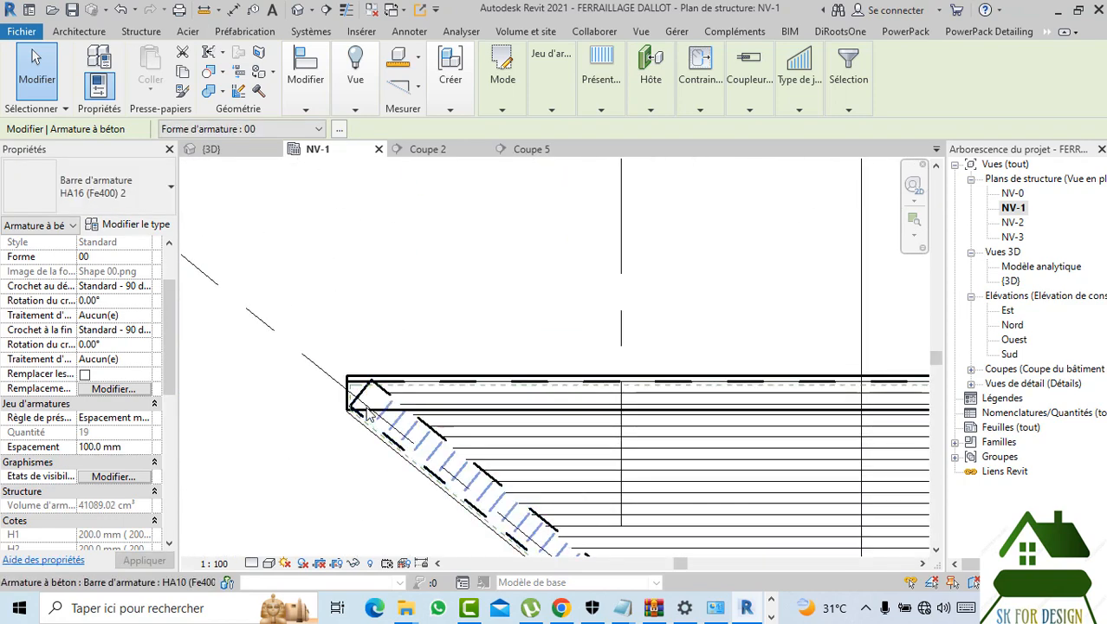
scroll(369, 414, "up", 2)
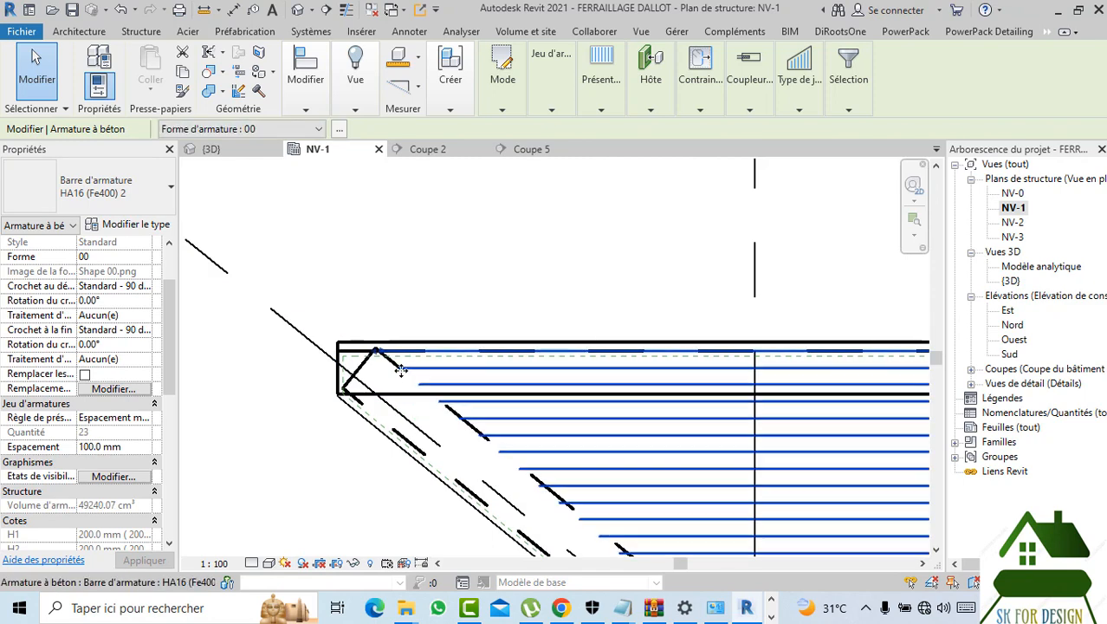
scroll(382, 359, "up", 2)
left_click_drag(376, 348, 365, 342)
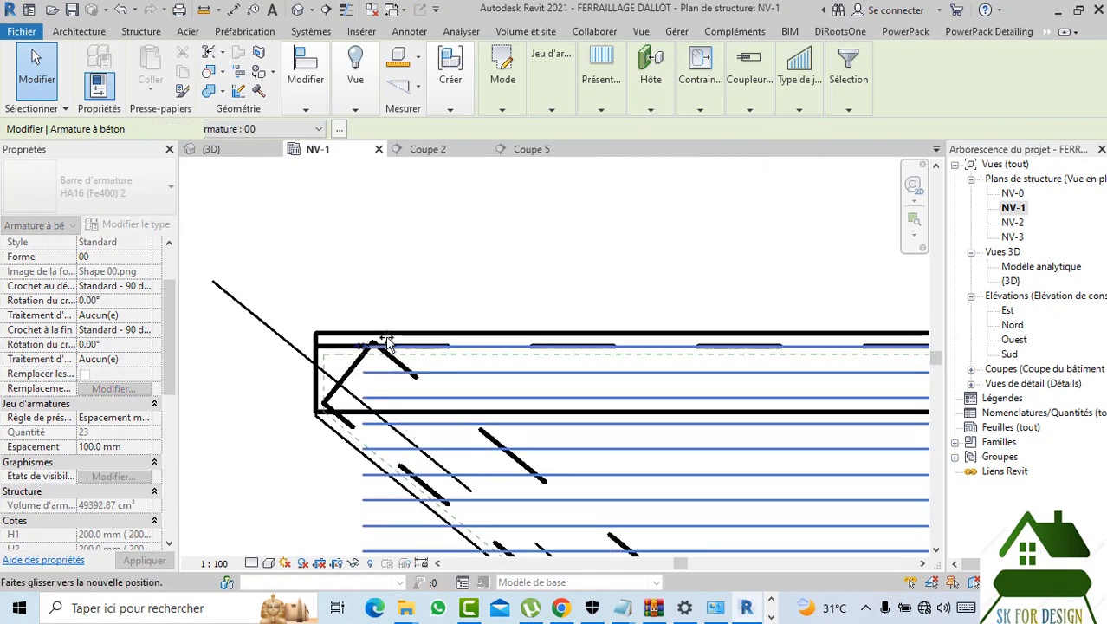
- Pull the upper limit of the upper flare's HA16 bar set down to the inner face of the horizontal wall
scroll(386, 341, "down", 3)
middle_click_drag(901, 355, 547, 350)
scroll(591, 346, "down", 1)
scroll(811, 345, "up", 2)
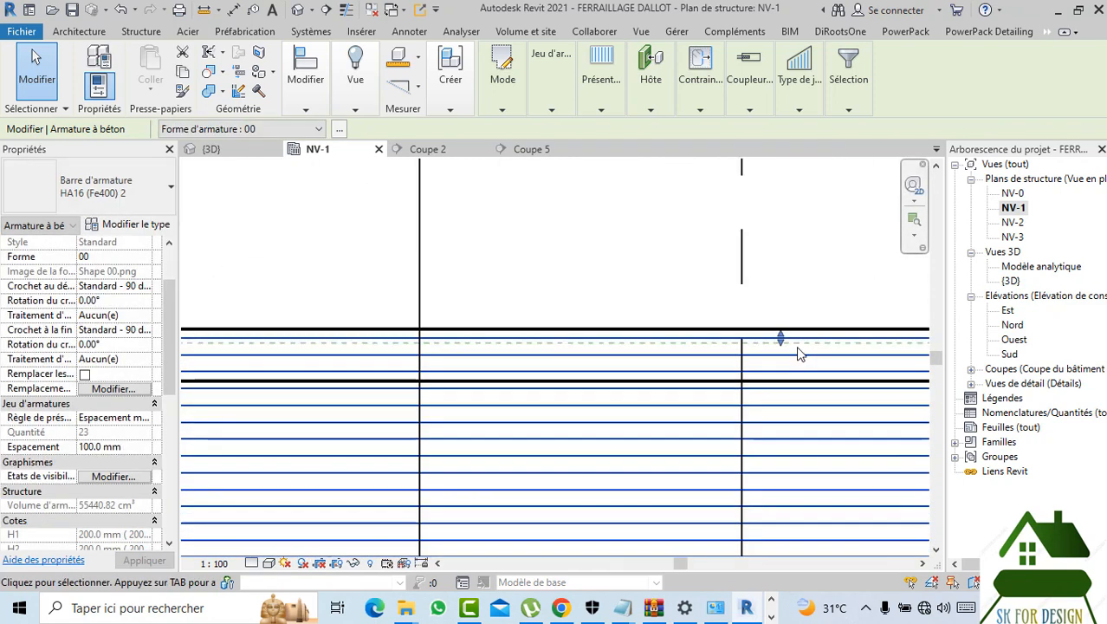
left_click_drag(786, 341, 780, 379)
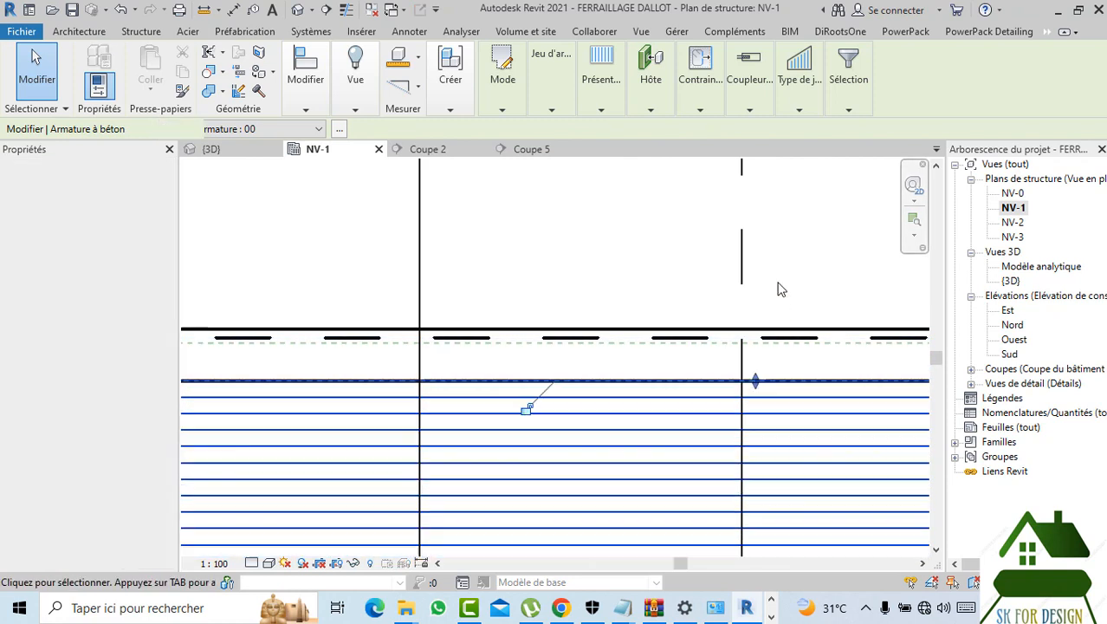
- Shorten the right ends of the upper flare's HA16 bars so they sit inside the oblique wall
scroll(778, 288, "down", 3)
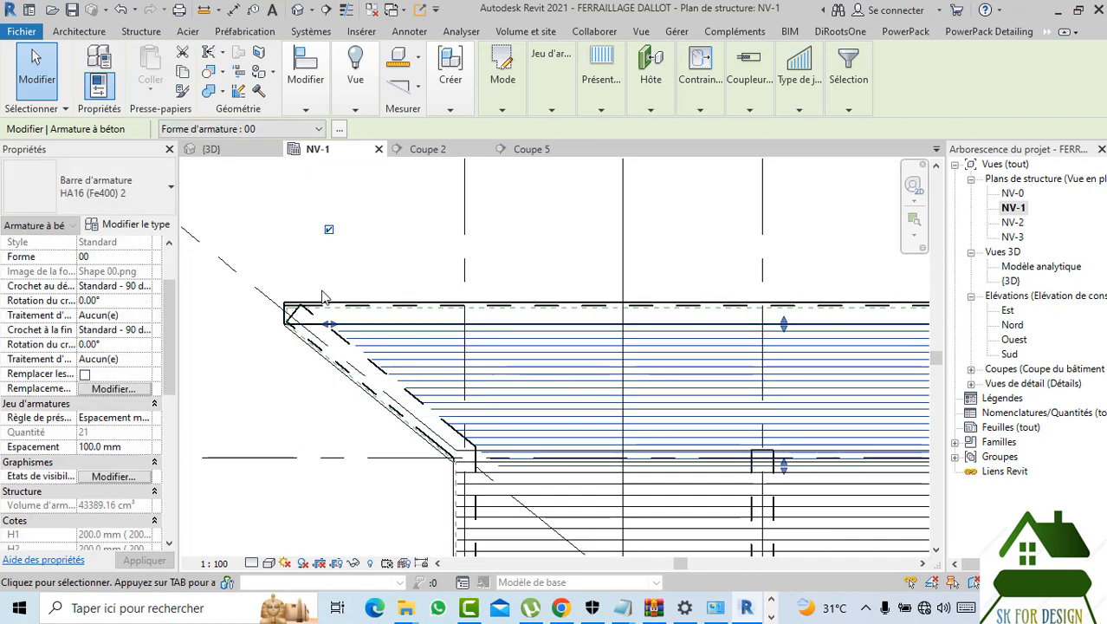
scroll(319, 294, "down", 2)
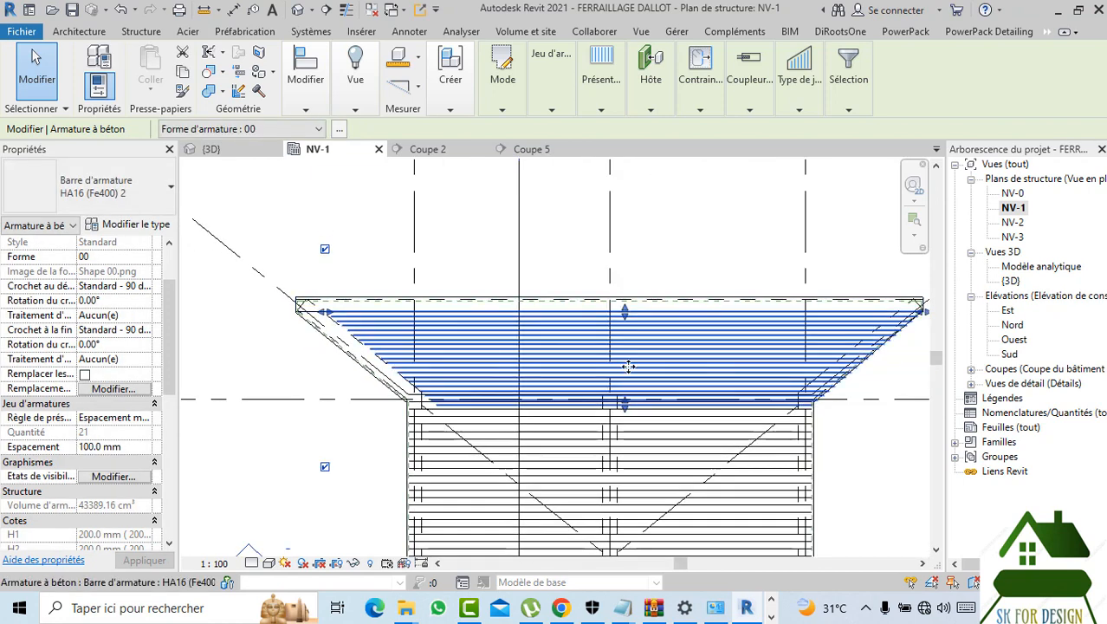
scroll(862, 347, "up", 3)
middle_click_drag(886, 356, 688, 371)
scroll(771, 297, "up", 2)
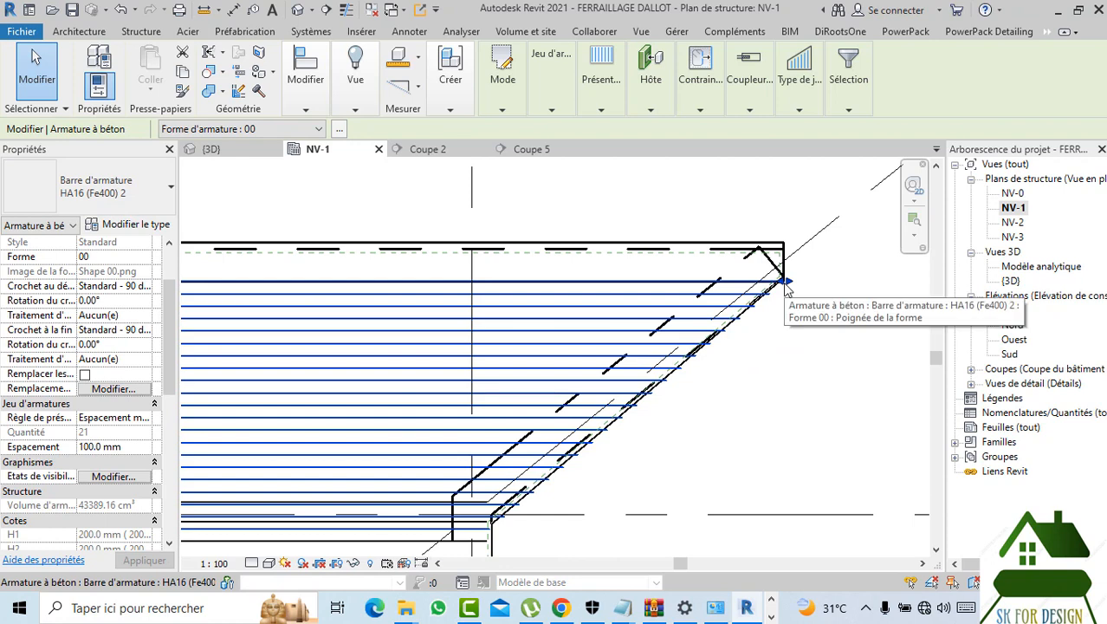
left_click_drag(770, 290, 754, 291)
- Delete the HA16 bar set in the upper flare of the culvert
scroll(785, 331, "down", 3)
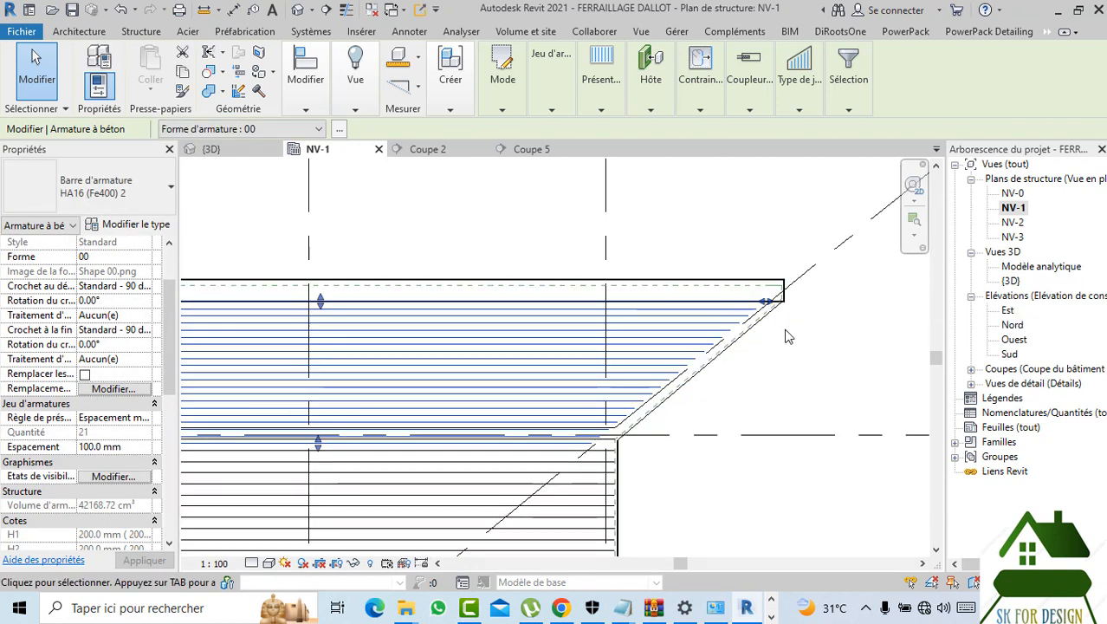
scroll(582, 234, "down", 2)
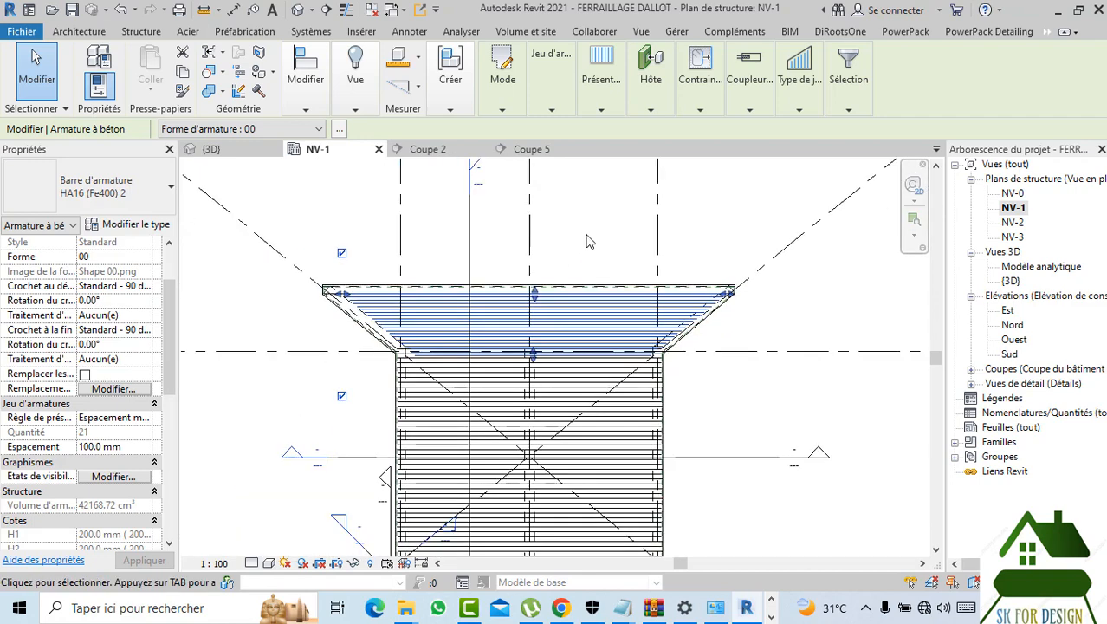
left_click(586, 241)
- Mirror a copy of the lower flare's HA16 bar set to the upper flare about a drawn horizontal axis through the culvert's centre
scroll(586, 240, "down", 2)
scroll(507, 440, "up", 4)
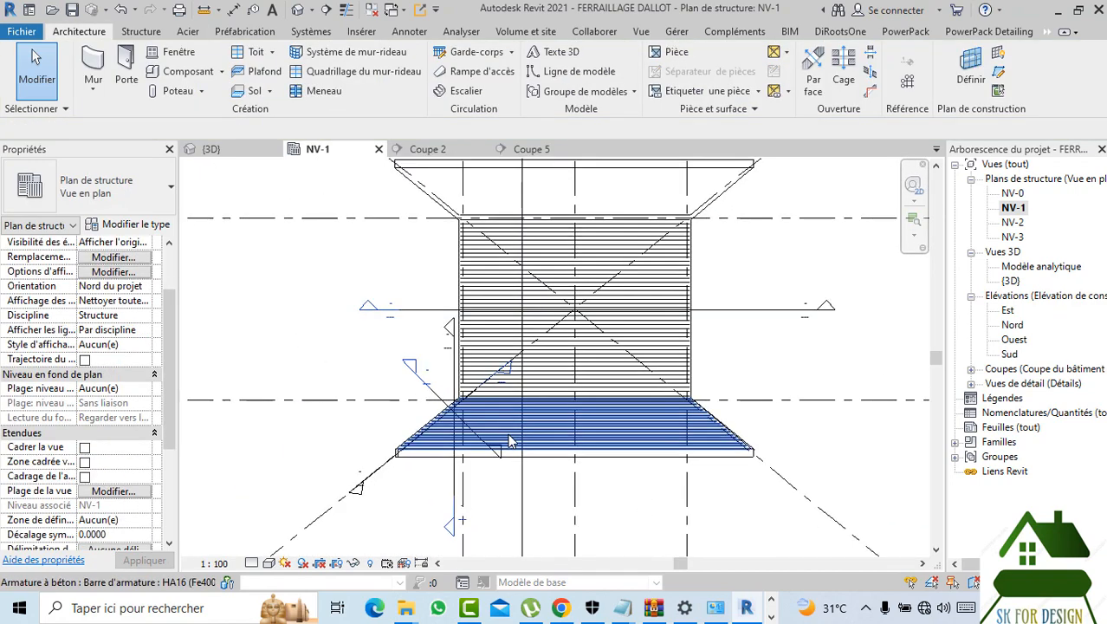
left_click(414, 454)
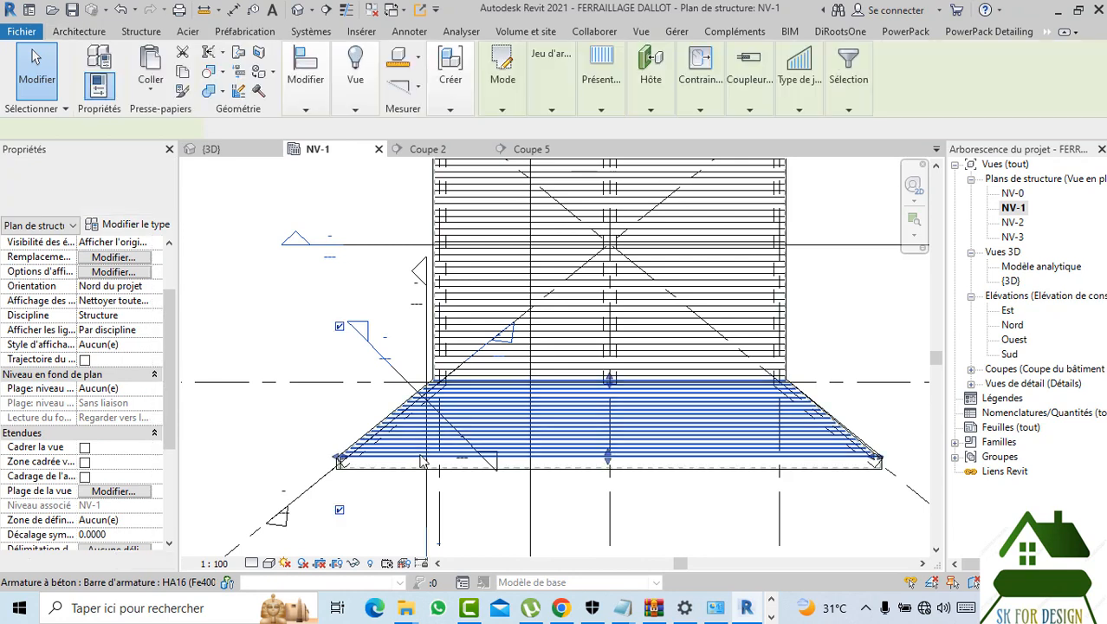
left_click(366, 111)
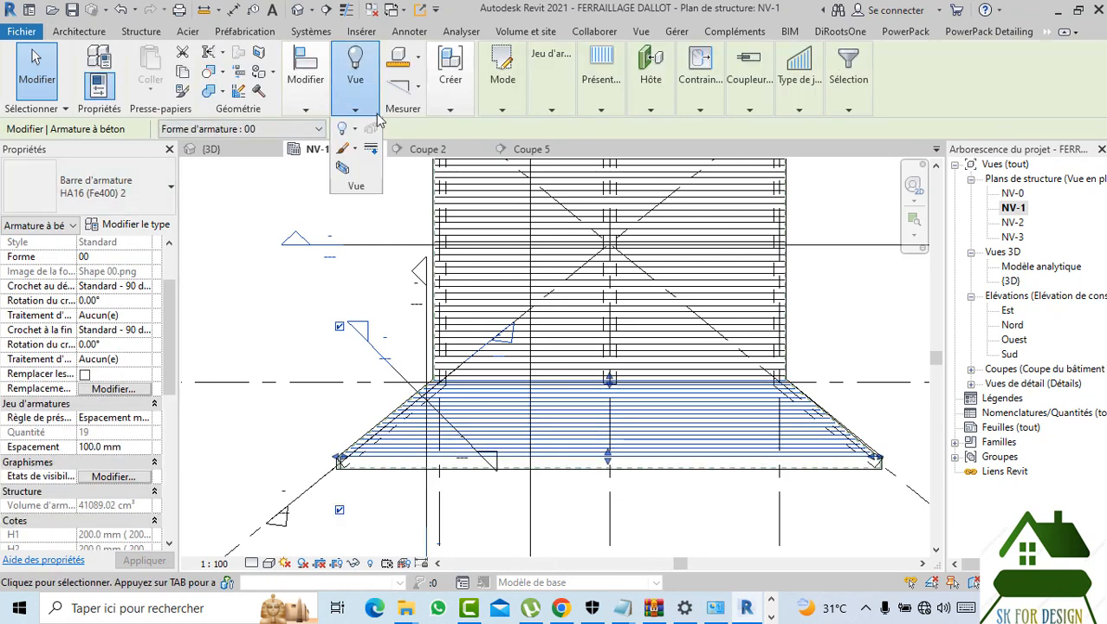
left_click(305, 110)
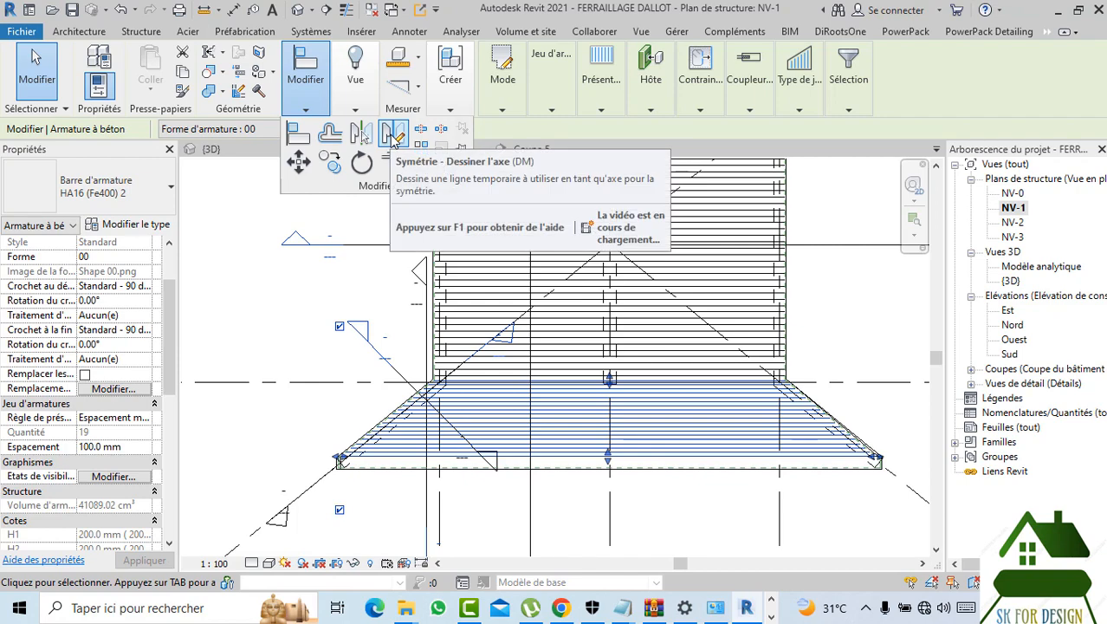
left_click(394, 138)
middle_click_drag(808, 390, 689, 468)
scroll(752, 387, "down", 1)
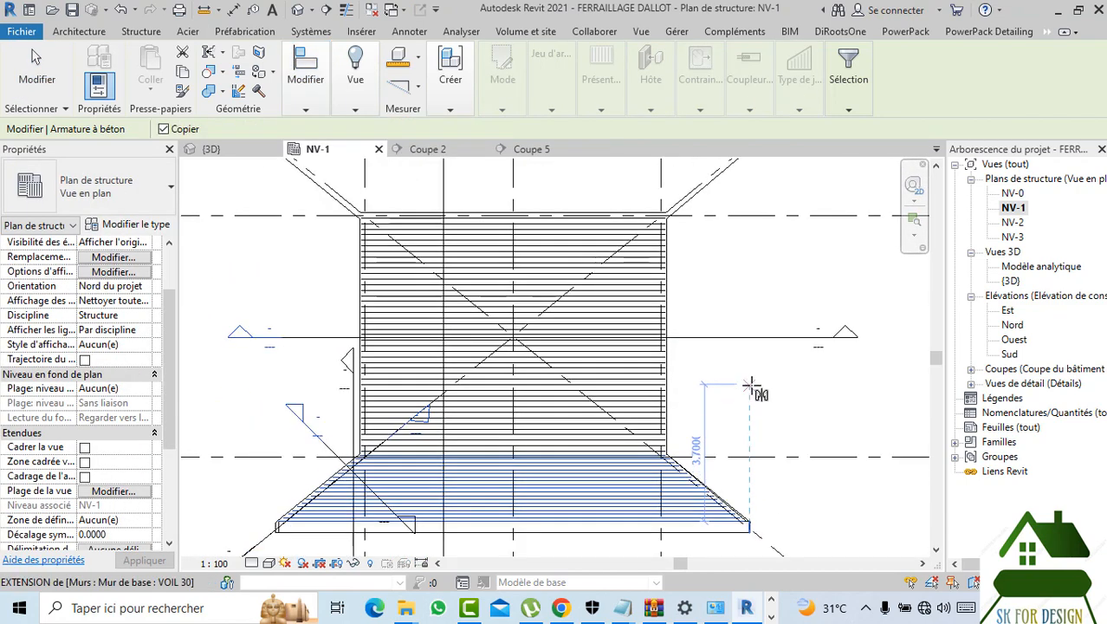
scroll(719, 317, "up", 2)
scroll(446, 365, "up", 2)
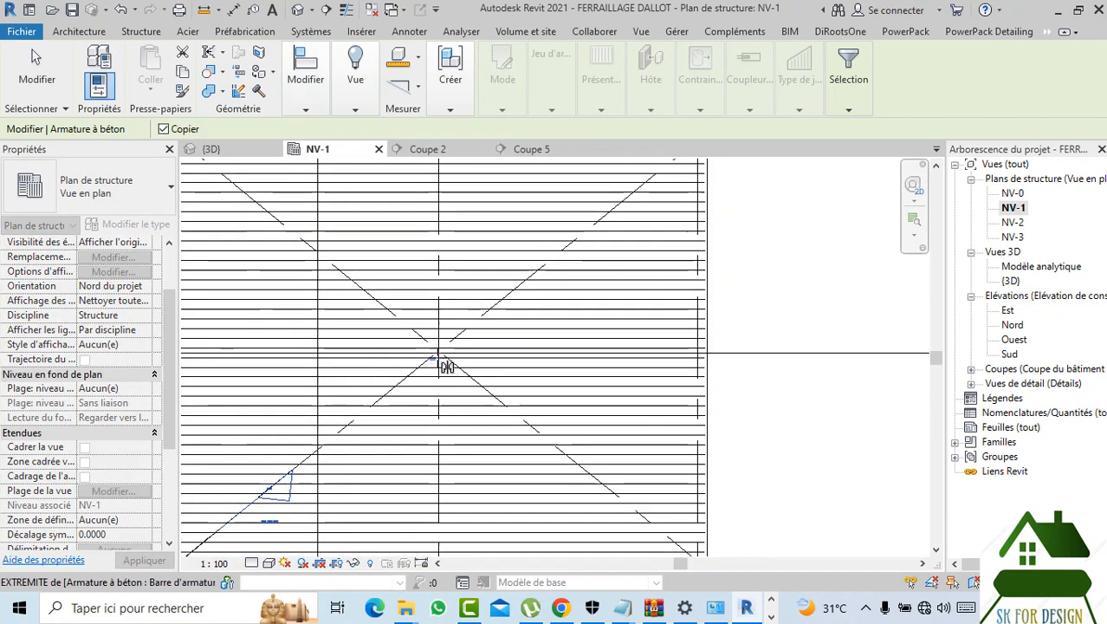
scroll(446, 365, "up", 4)
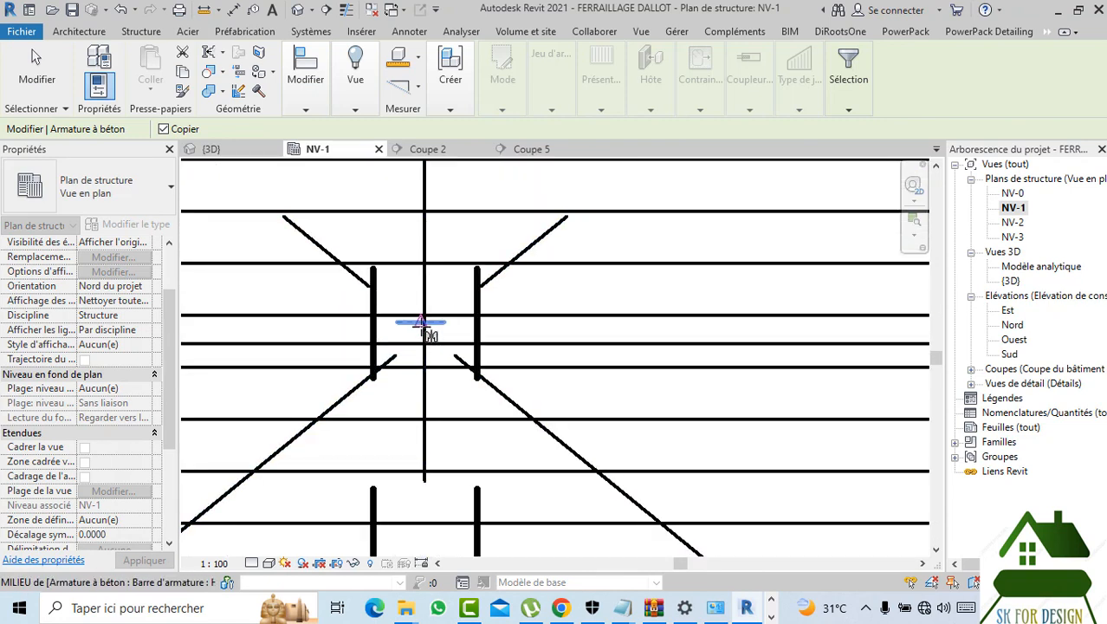
left_click(424, 329)
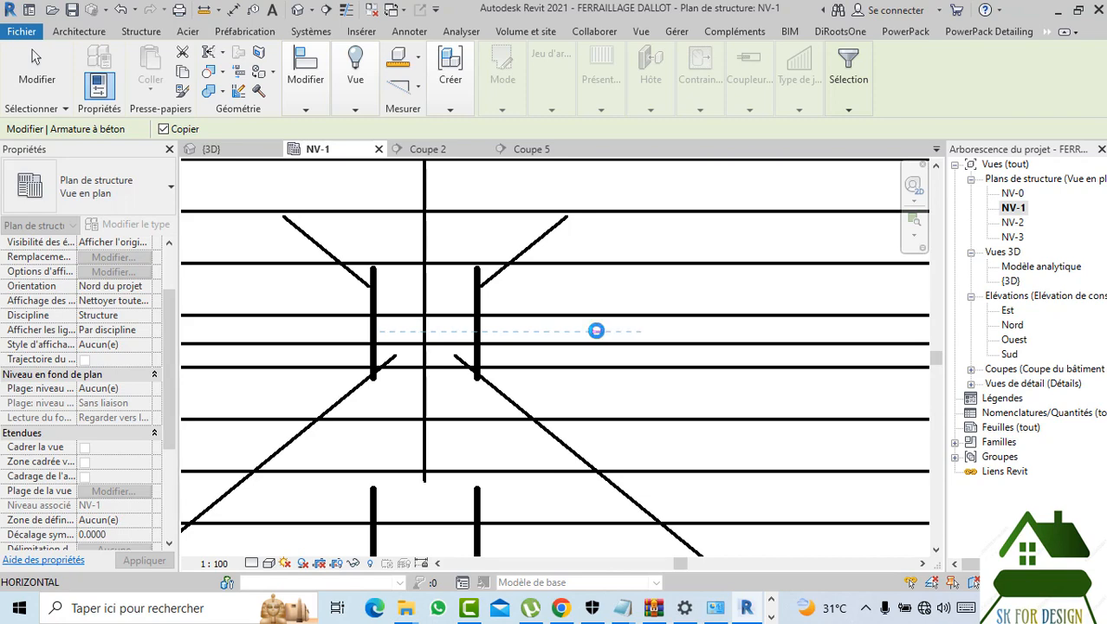
left_click(596, 330)
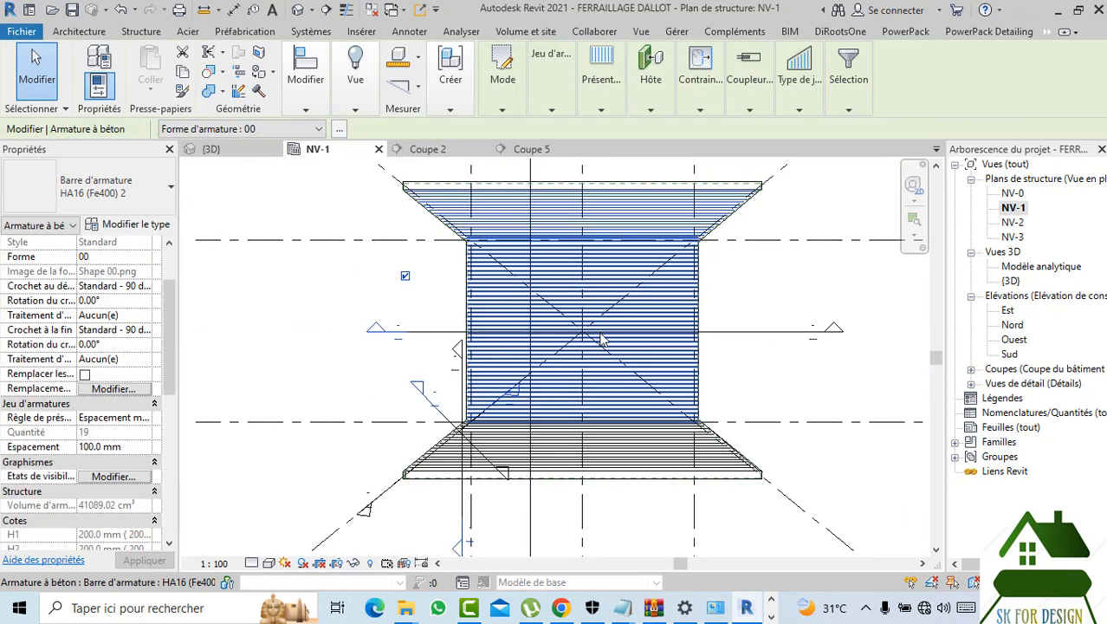
scroll(346, 242, "up", 5)
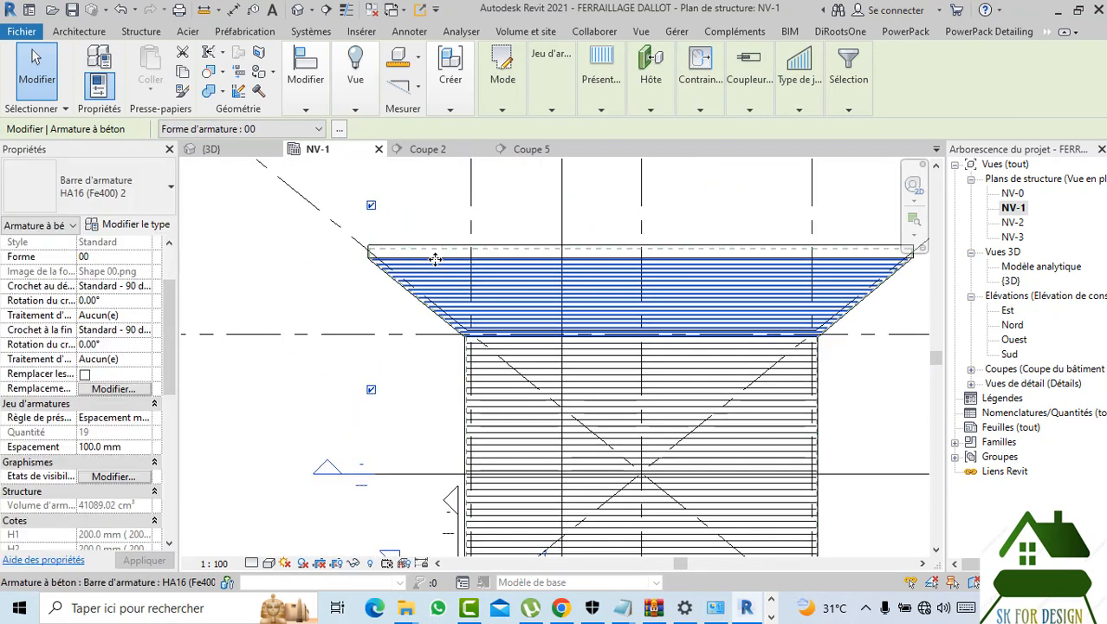
scroll(339, 245, "down", 4)
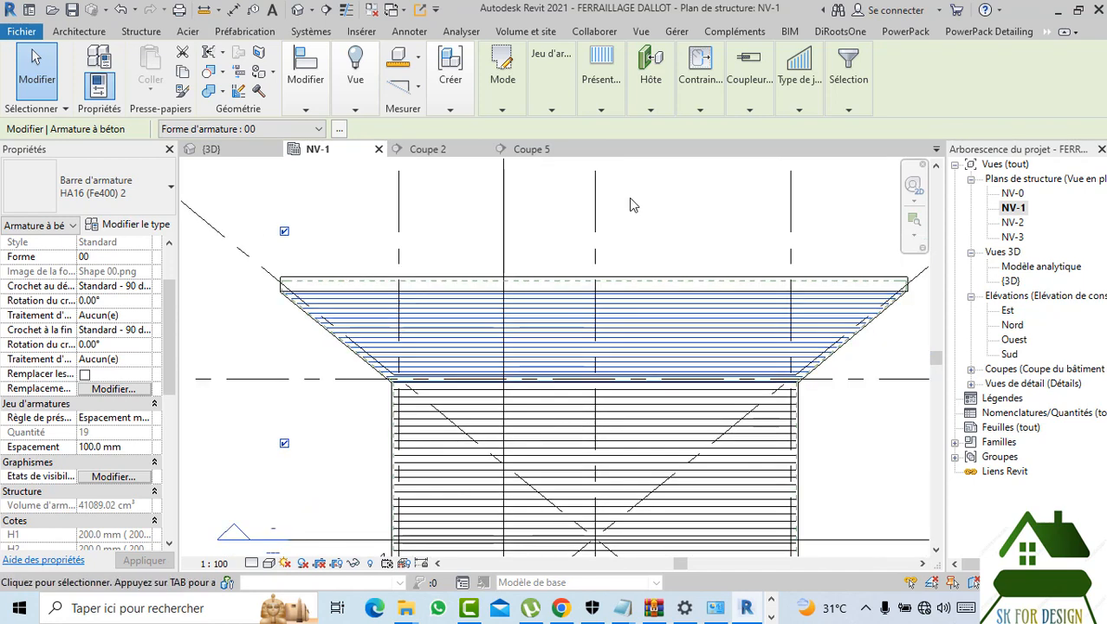
scroll(631, 242, "up", 4)
scroll(631, 242, "down", 4)
key("Escape")
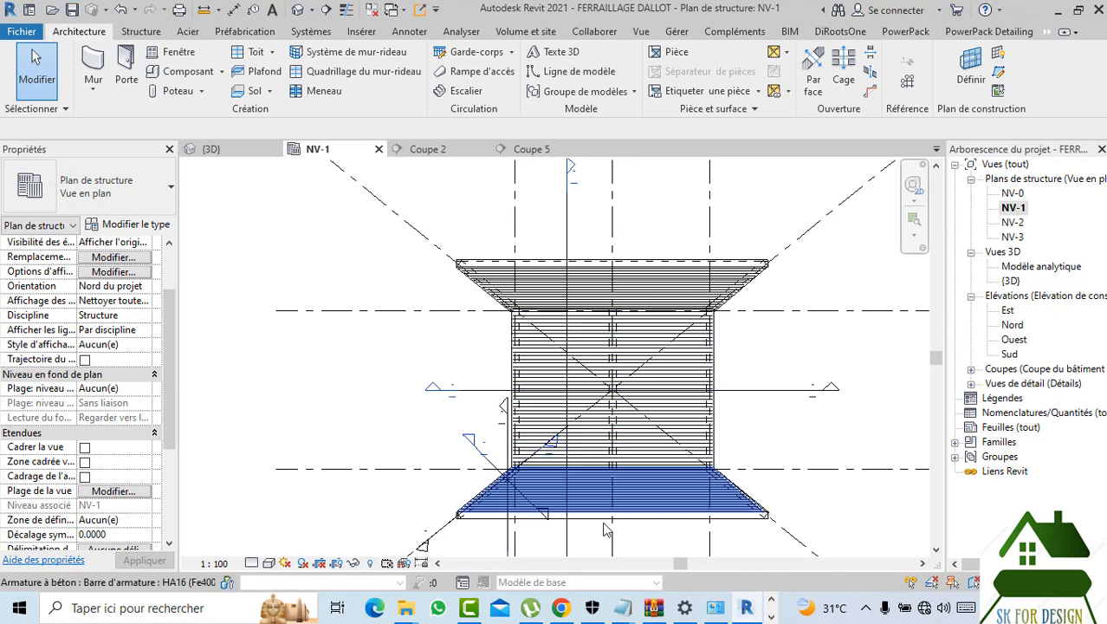
- Set the maximum spacing of the lower flare's HA16 bar set to 150 mm
scroll(596, 477, "up", 4)
left_click(594, 469)
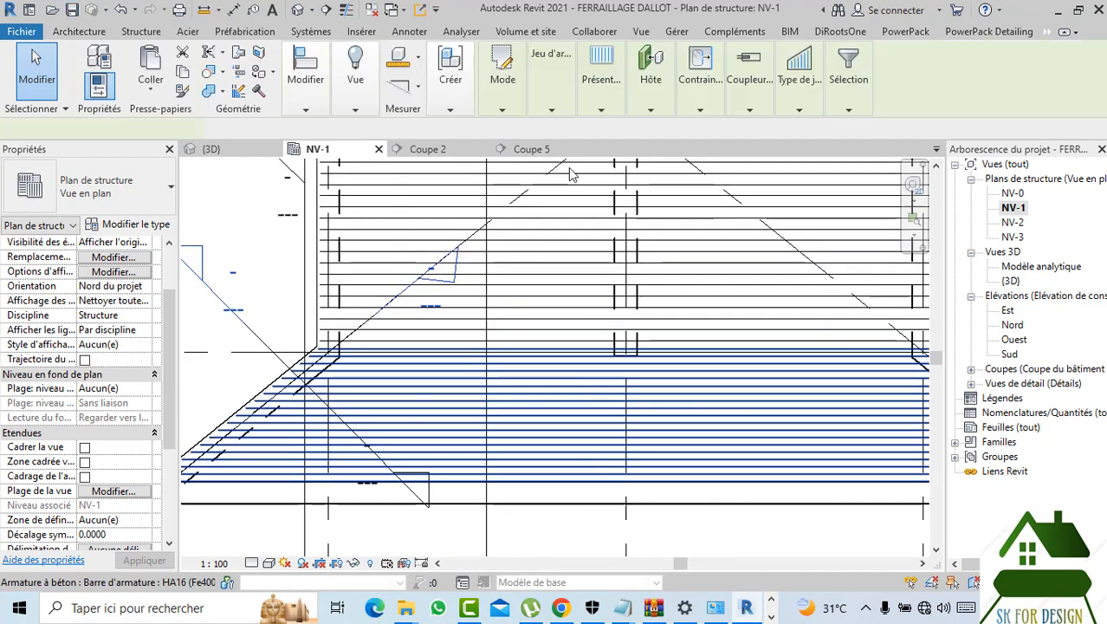
mouse_move(552, 113)
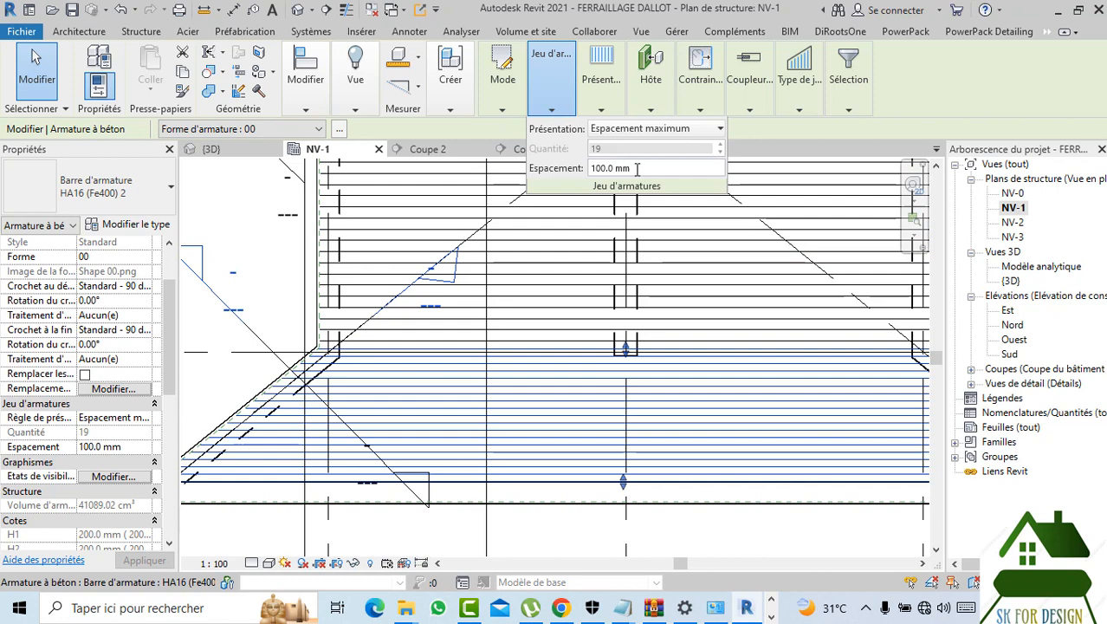
type("150")
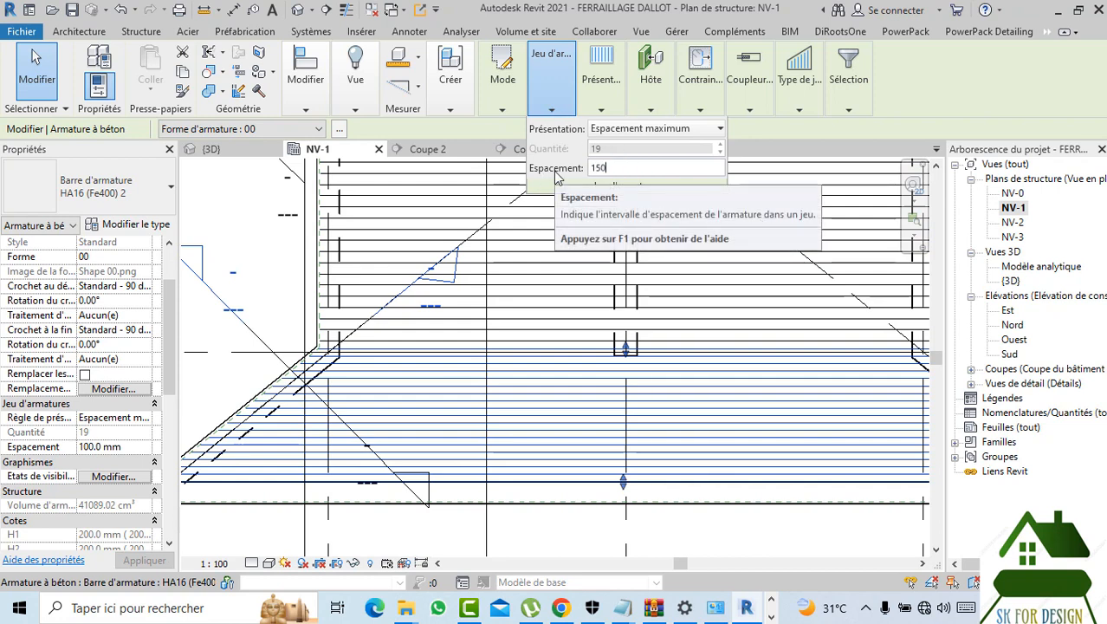
key("Return")
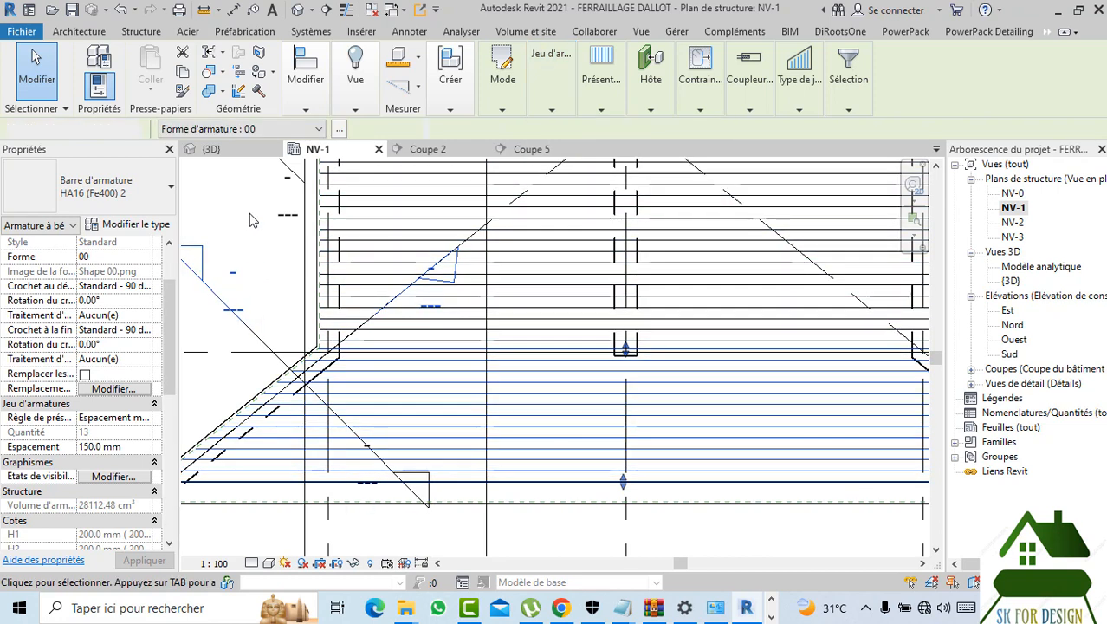
key("Escape")
- Pull the upper limit of the lower flare's bar set down slightly, clear of the central slab's last bar
scroll(538, 351, "up", 2)
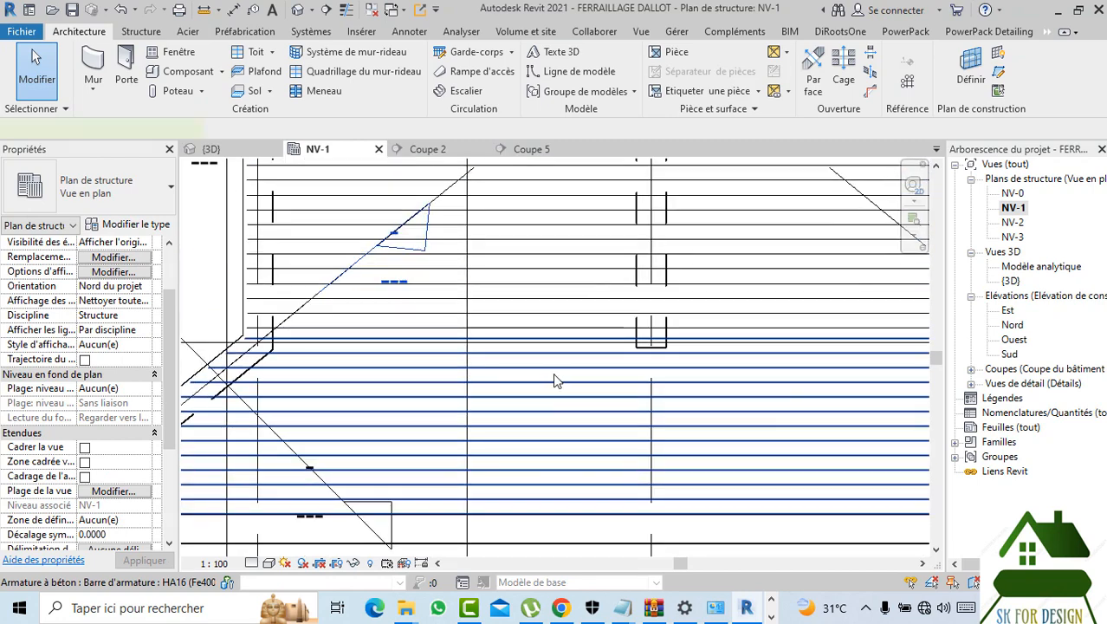
left_click(651, 360)
scroll(651, 359, "up", 1)
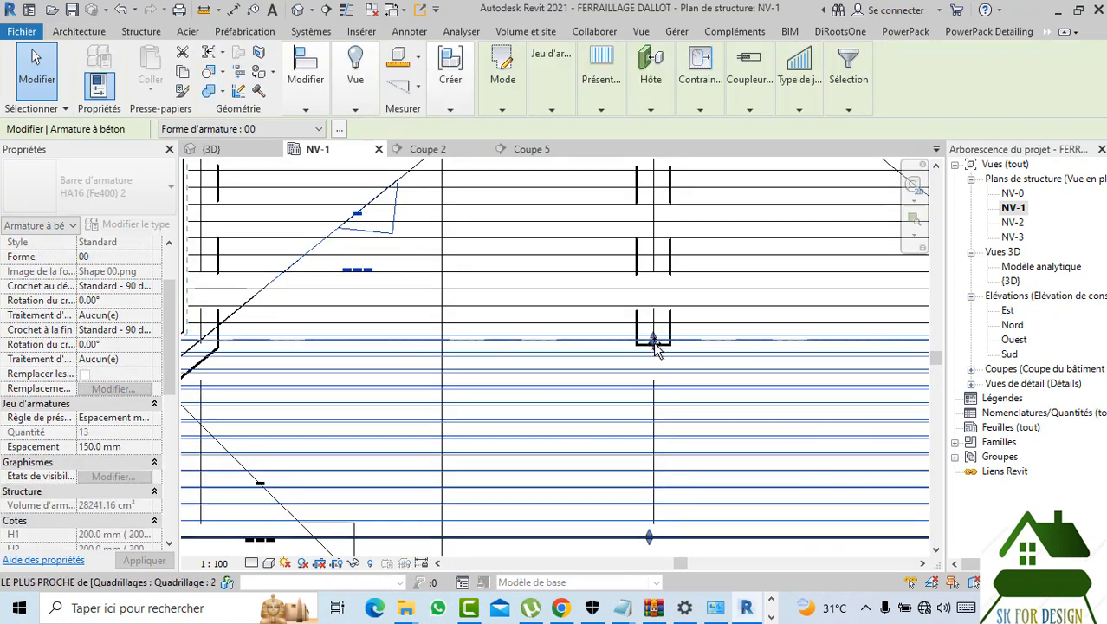
left_click_drag(653, 351, 653, 354)
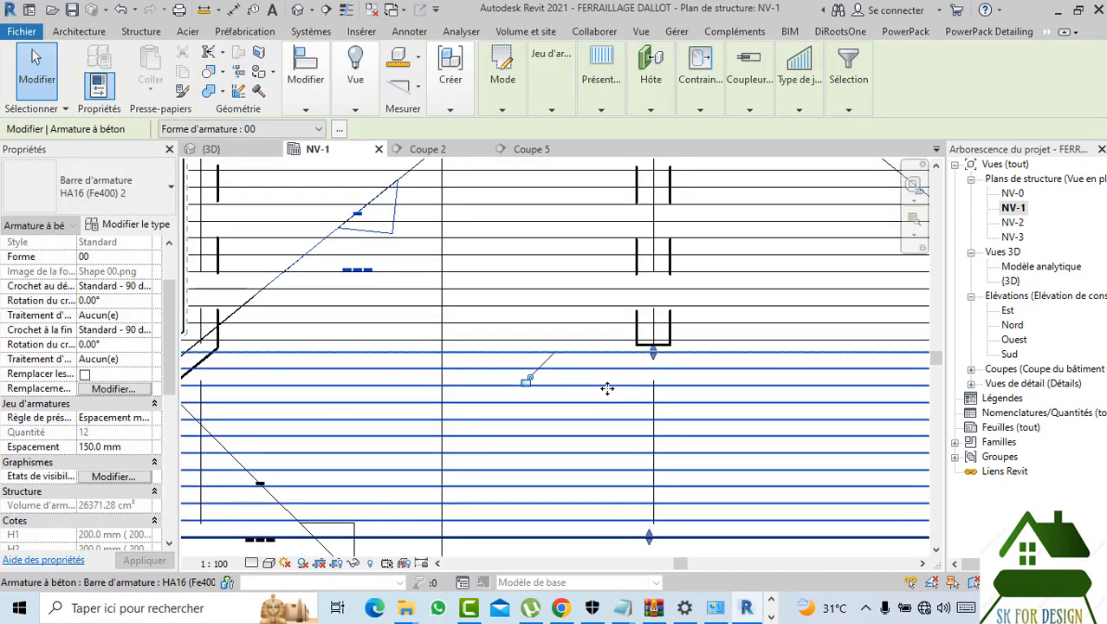
scroll(607, 389, "down", 2)
scroll(607, 388, "down", 3)
key("Escape")
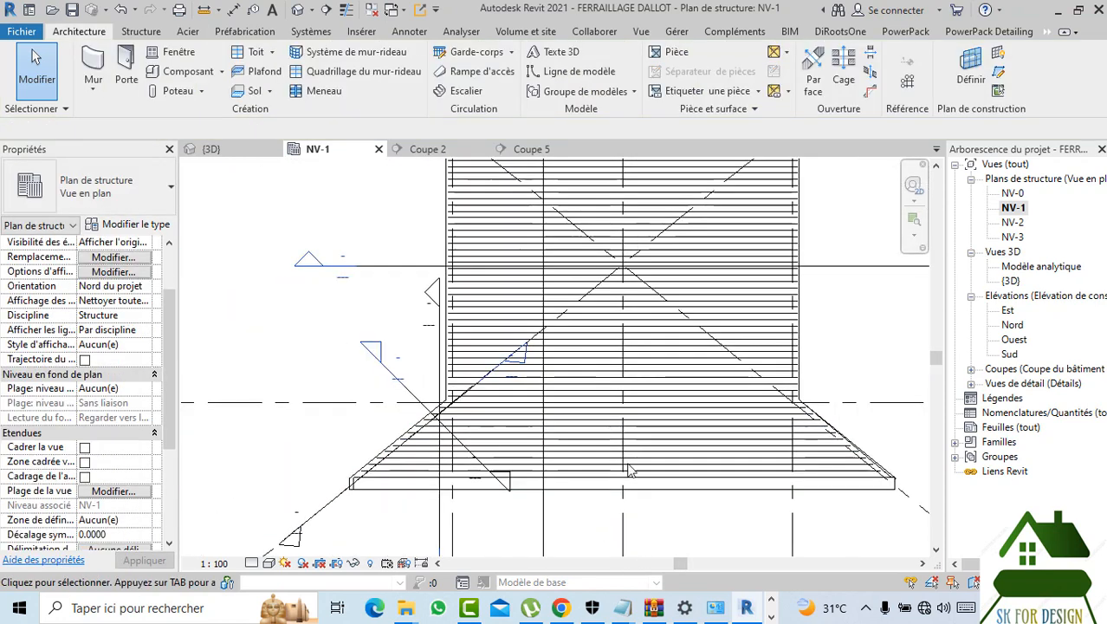
- Set the maximum spacing of the upper flare's HA16 bar set to 150 mm
scroll(685, 434, "up", 3)
scroll(650, 322, "up", 2)
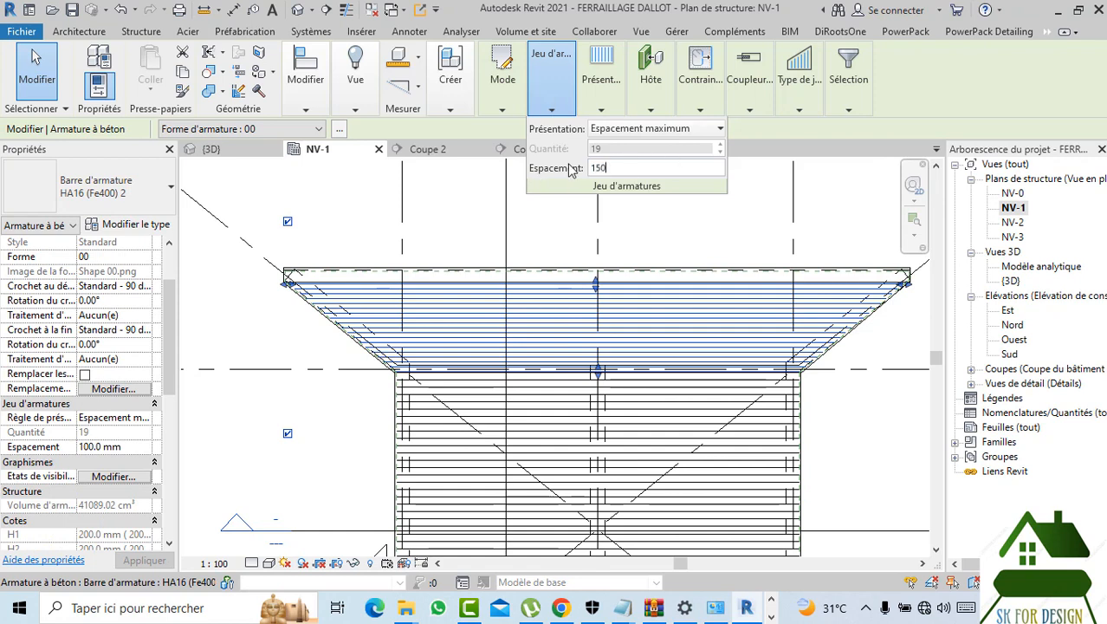
key("Escape")
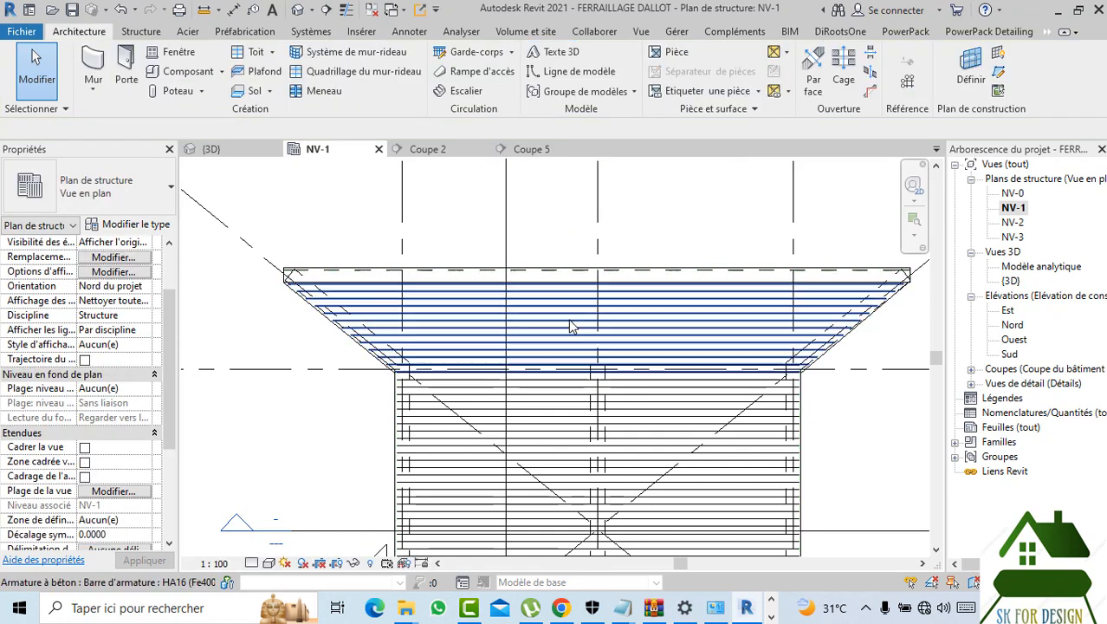
- Pull the lower limit of the upper flare's bar set up slightly, clear of the central slab's first bar
scroll(568, 359, "up", 2)
scroll(620, 381, "up", 2)
left_click(623, 381)
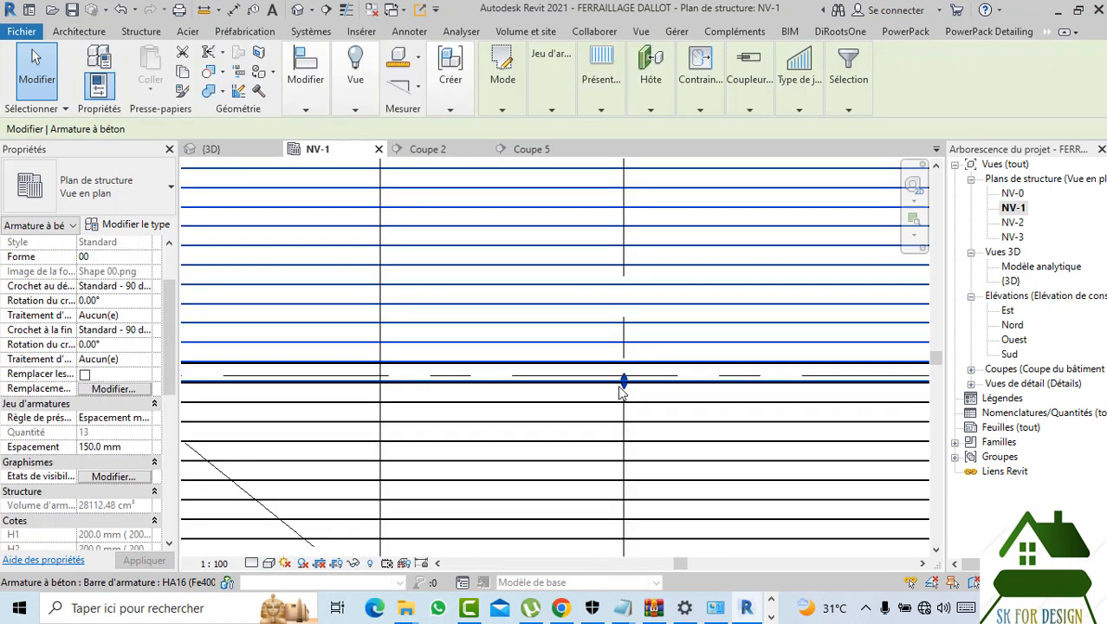
left_click_drag(623, 381, 643, 352)
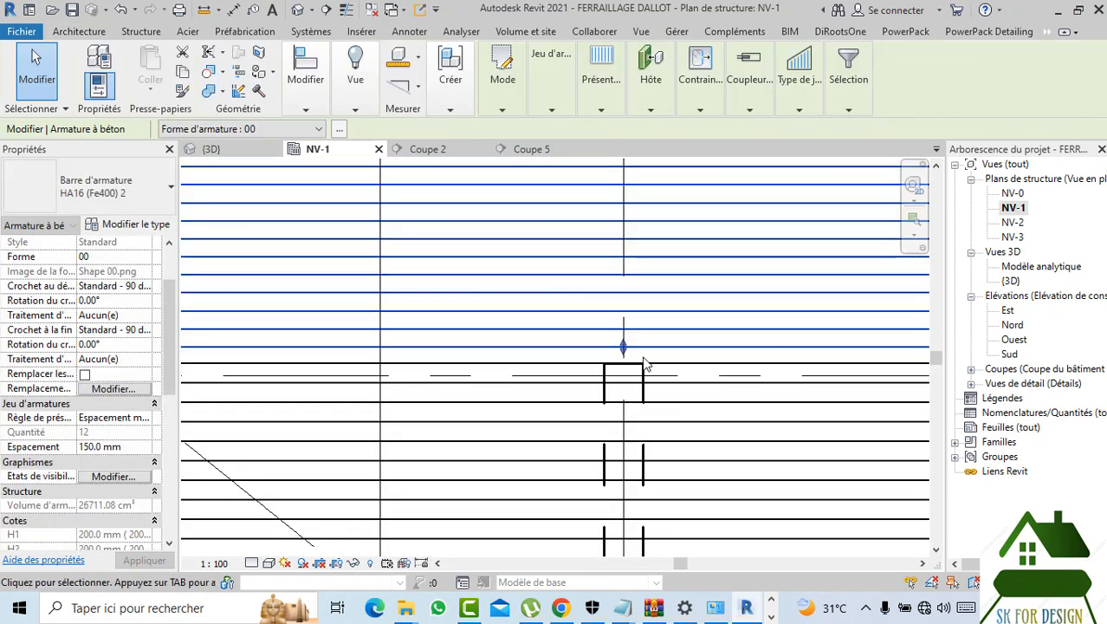
key("Escape")
scroll(646, 357, "down", 4)
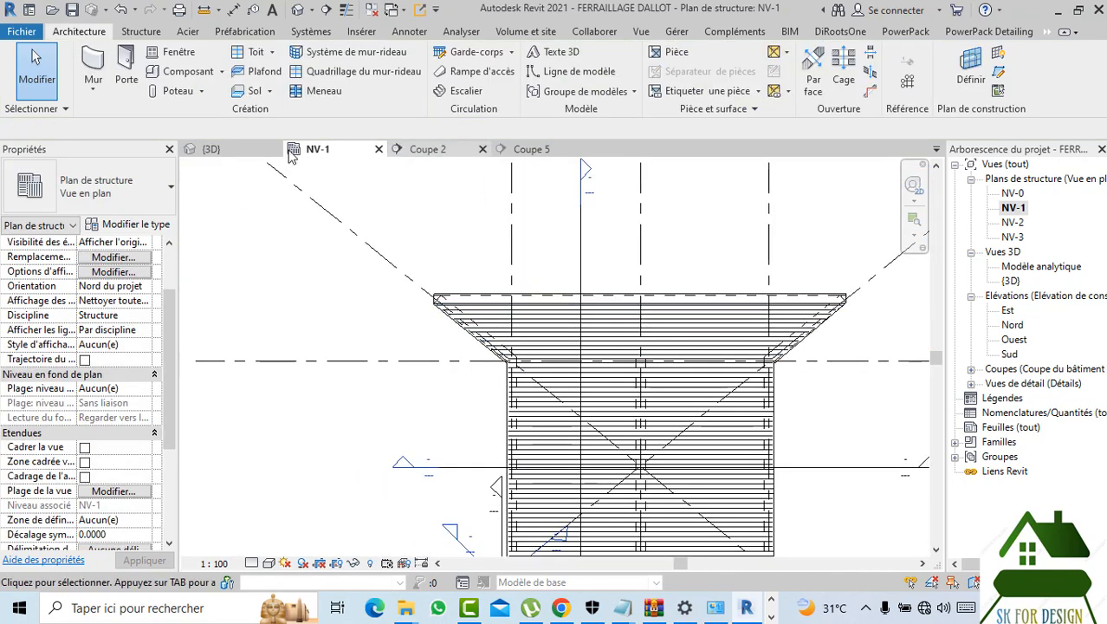
- In the 3D view, select both flares' HA16 bar sets and open their element-specific graphic overrides for this view
left_click(245, 153)
scroll(609, 401, "down", 3)
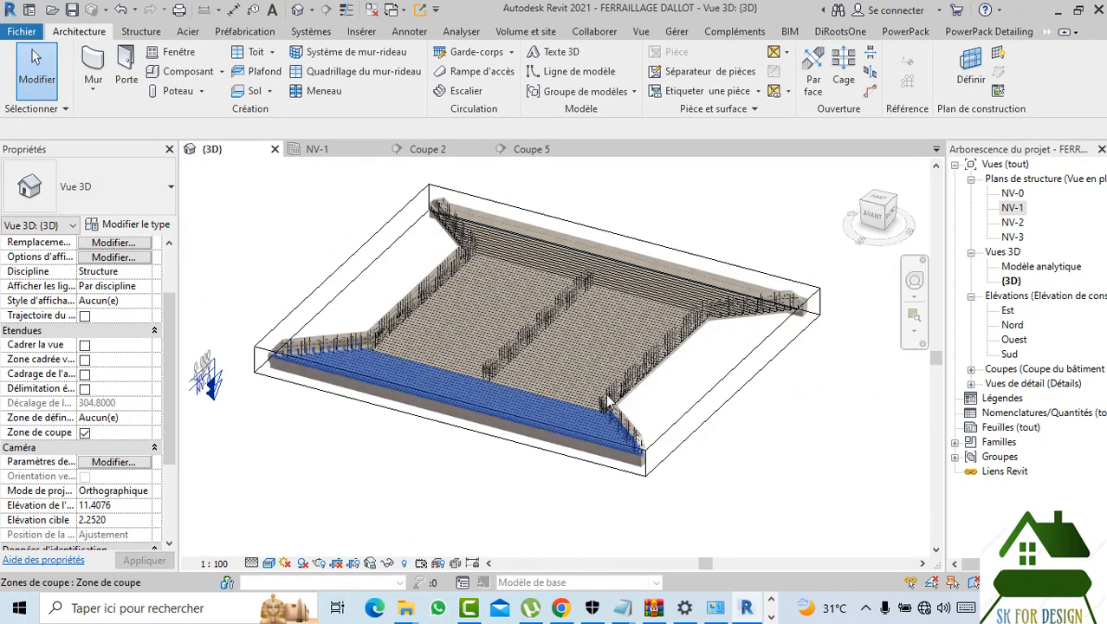
mouse_move(607, 401)
middle_mouse_down("shift")
mouse_move(736, 260)
mouse_move(862, 187)
mouse_move(784, 189)
mouse_move(607, 260)
mouse_move(433, 260)
mouse_move(255, 241)
mouse_move(351, 237)
mouse_move(754, 292)
middle_mouse_up("shift")
scroll(617, 377, "up", 3)
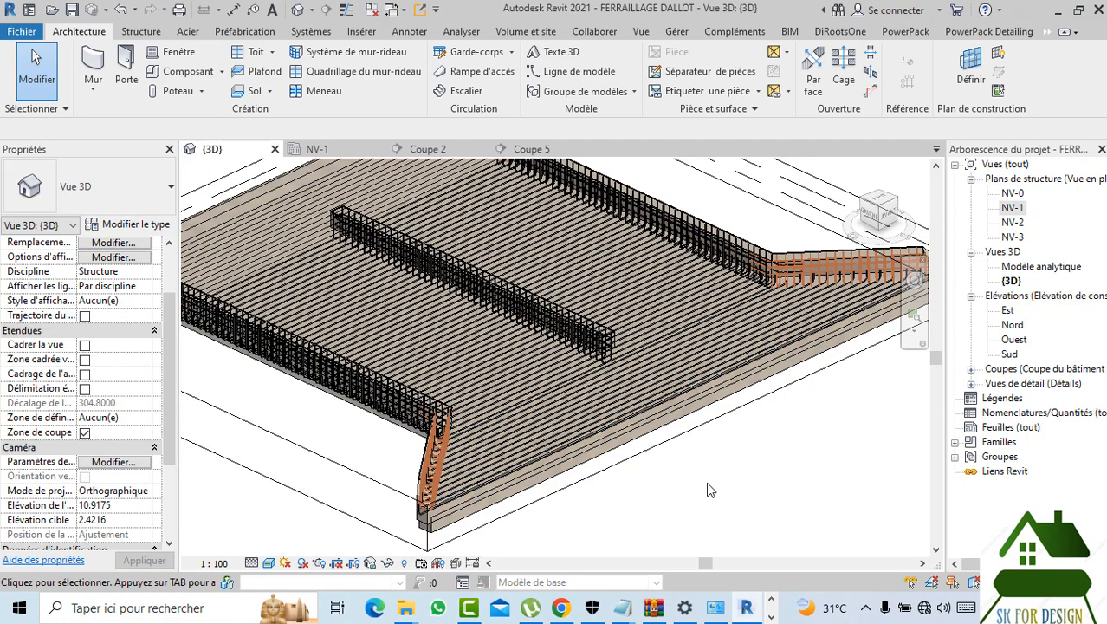
scroll(707, 485, "down", 3)
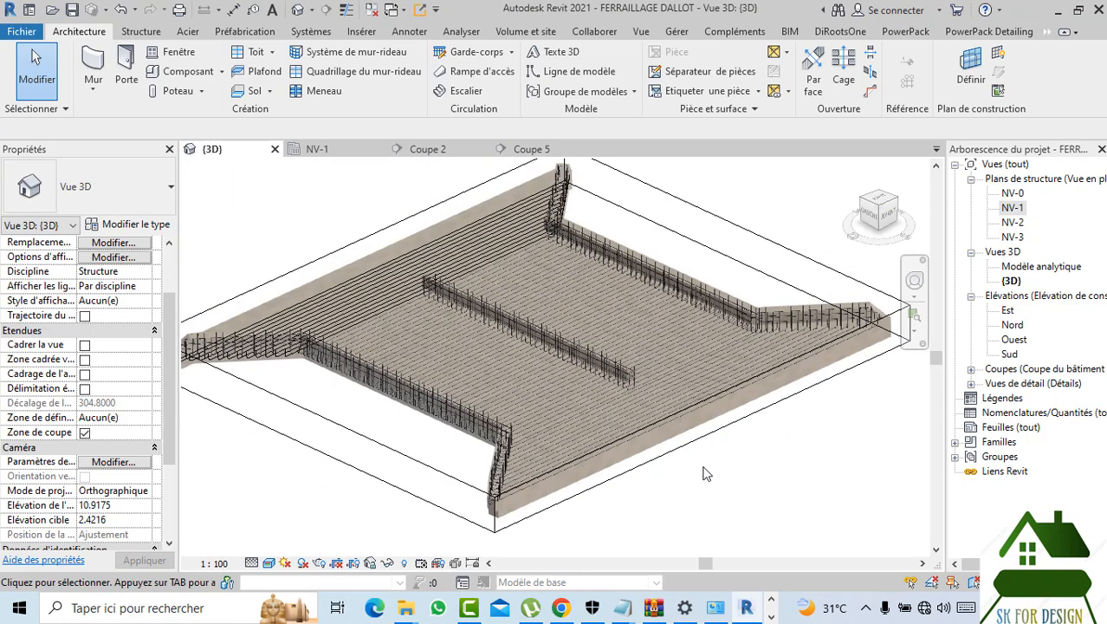
scroll(658, 473, "up", 4)
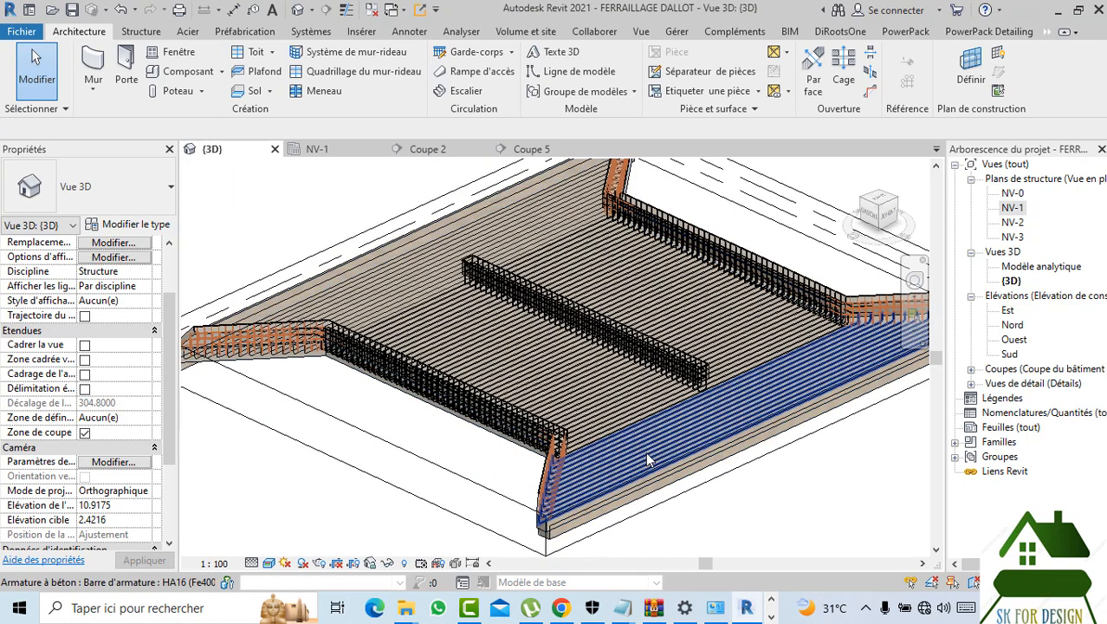
left_click(647, 459)
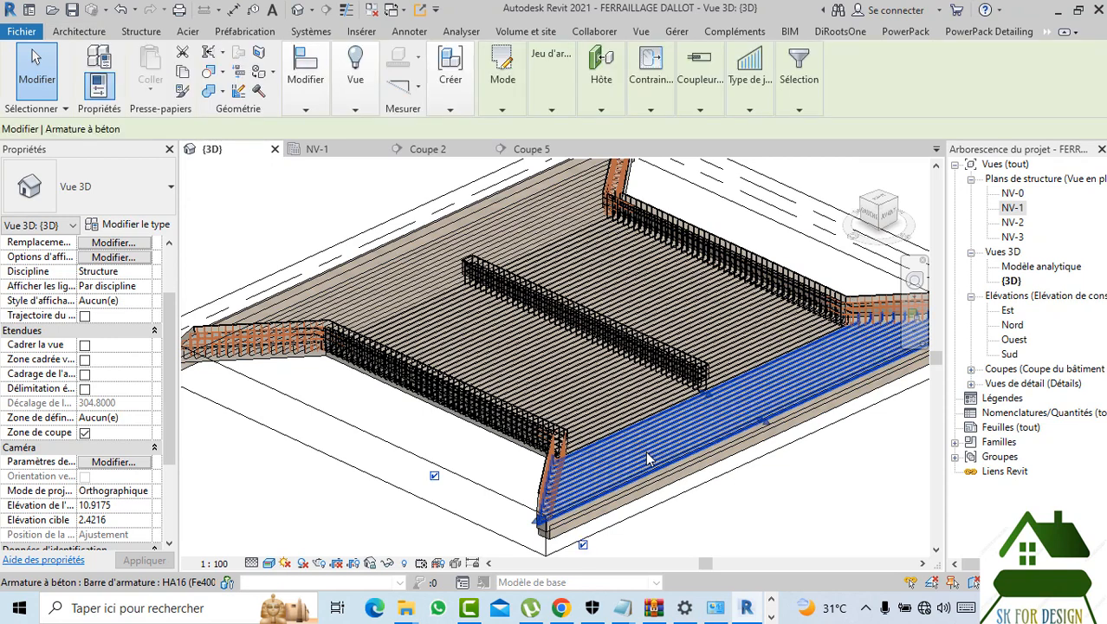
left_click(414, 259, "ctrl")
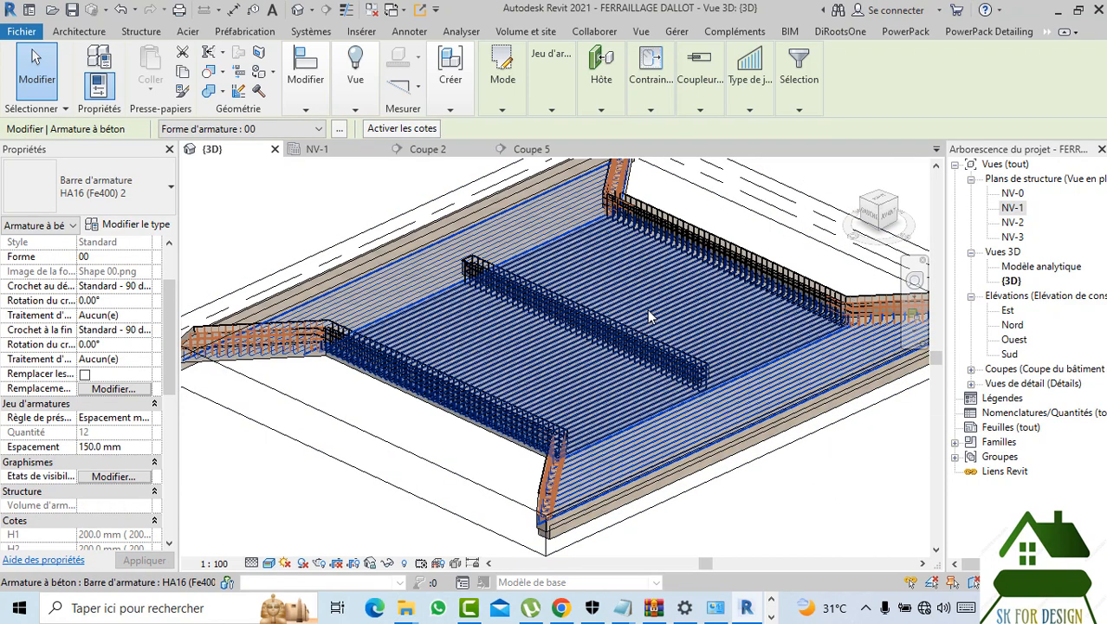
right_click(446, 267)
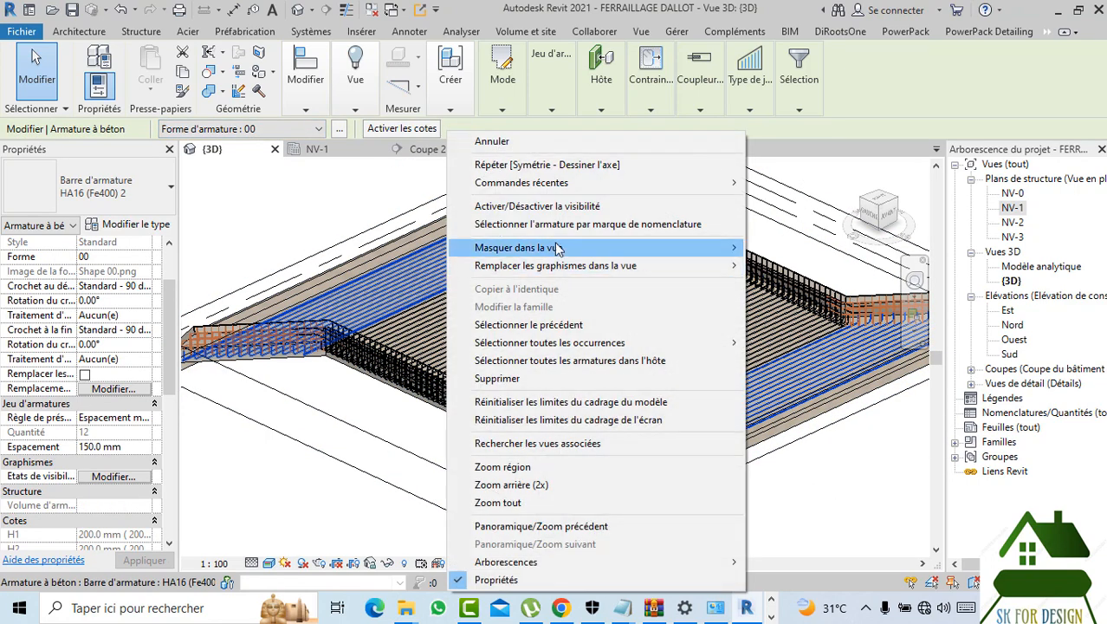
mouse_move(563, 266)
left_click(777, 269)
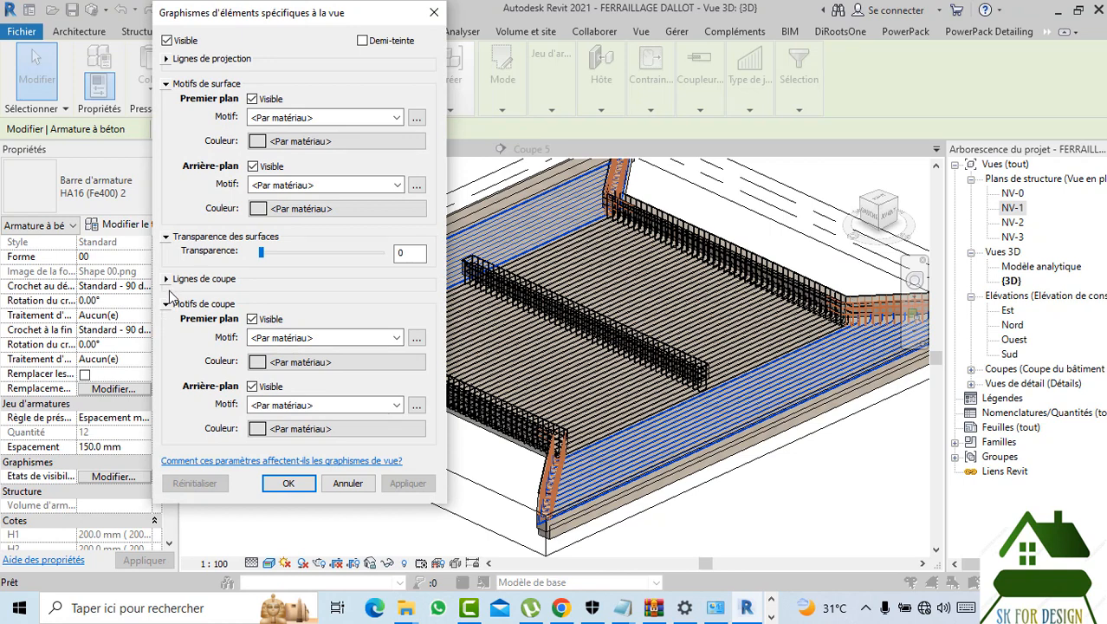
- Override the bar sets' foreground surface pattern with a solid fill in orange RGB 255-128-000 and apply it
left_click(395, 119)
left_click(377, 142)
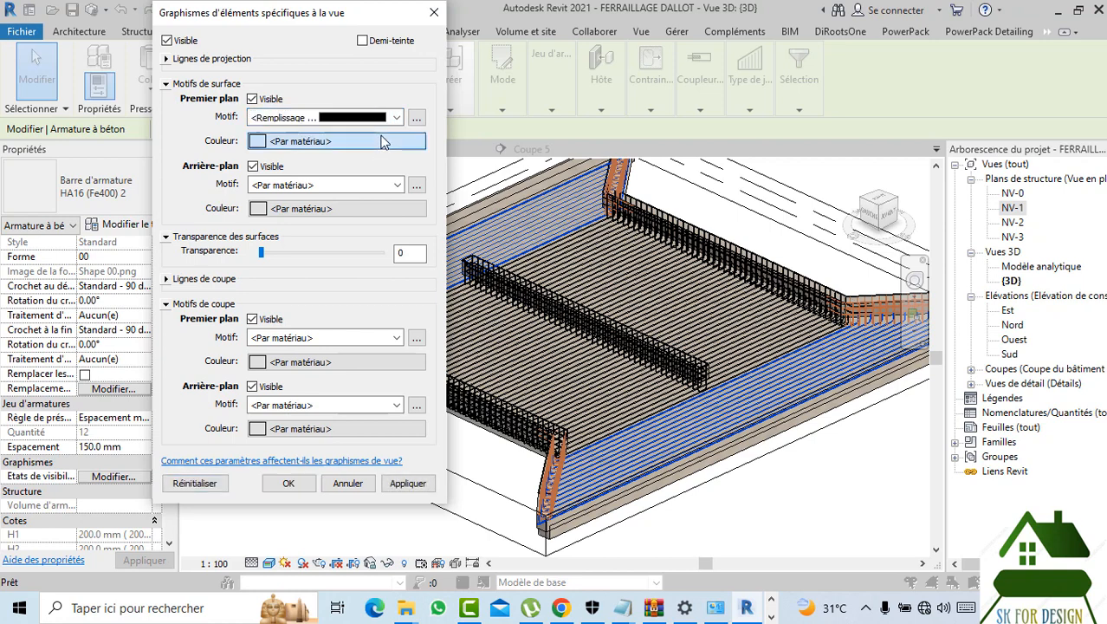
left_click(383, 142)
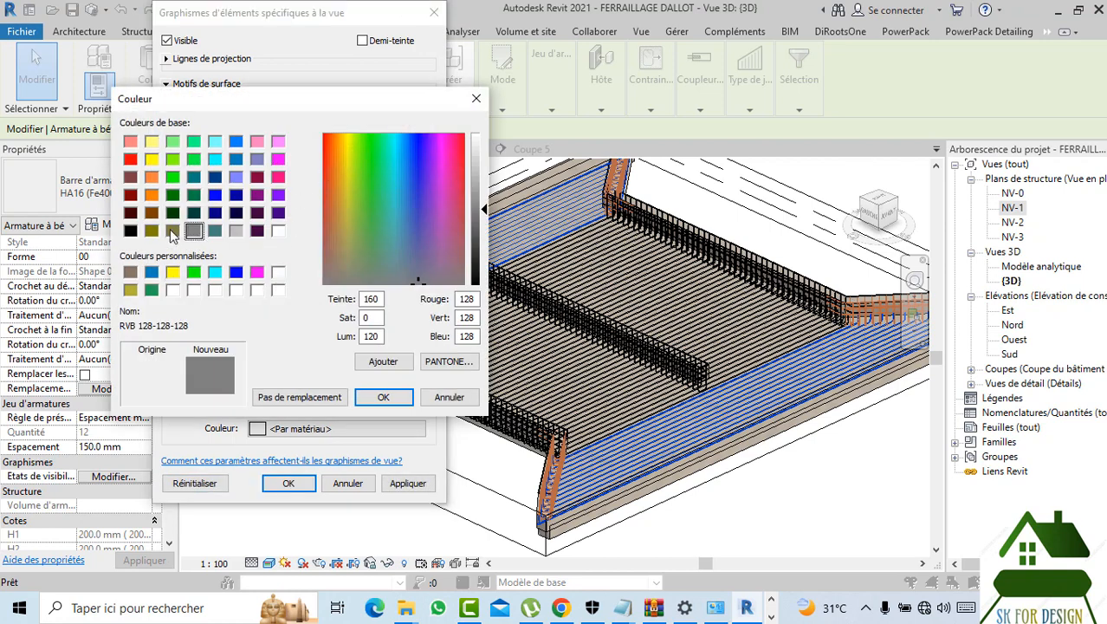
left_click(151, 194)
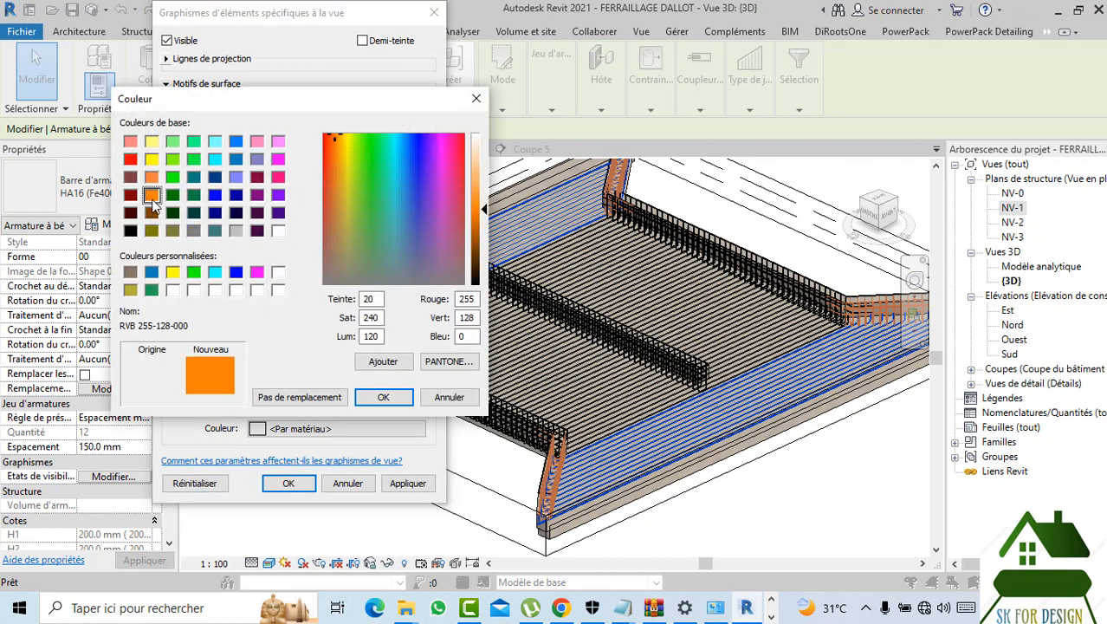
left_click(385, 395)
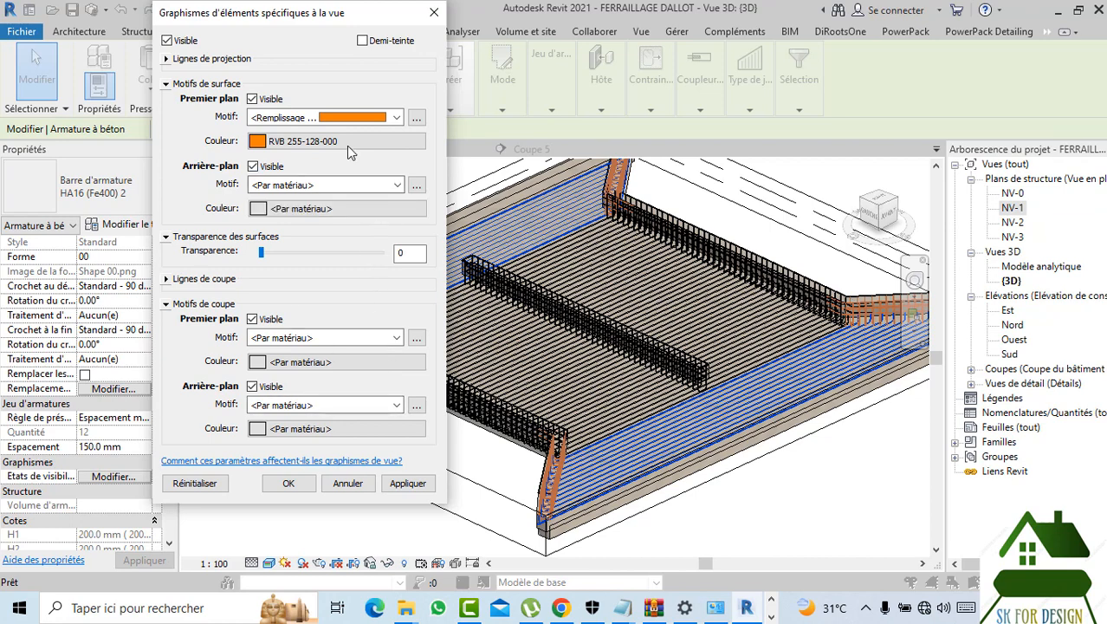
left_click(407, 483)
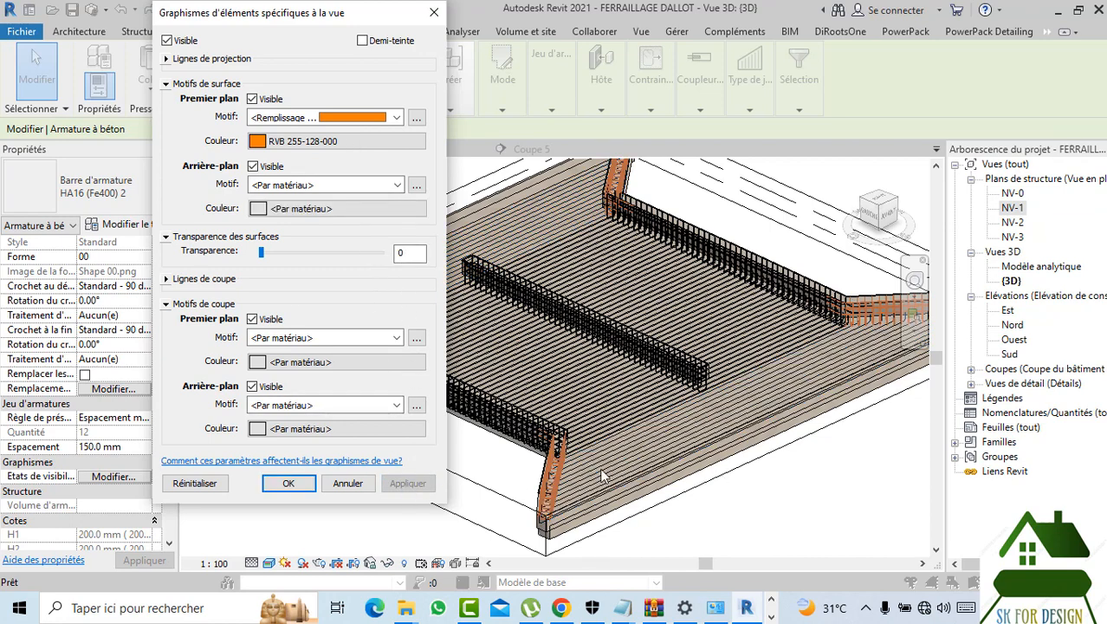
- Keep the solid foreground surface pattern and set its colour to pink RGB 255-000-128
left_click(396, 118)
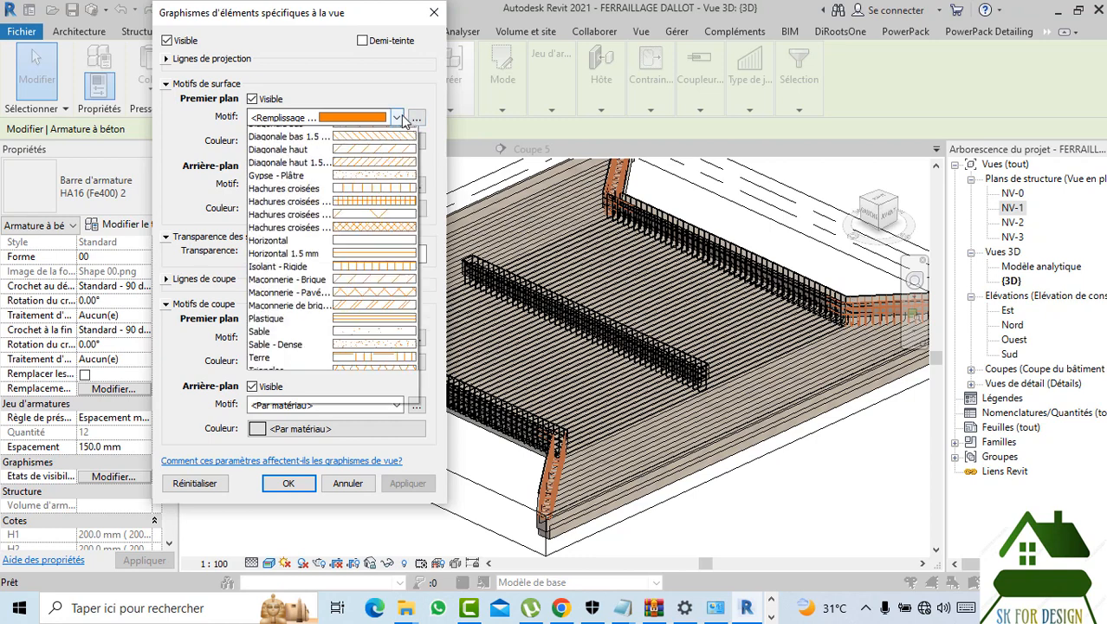
left_click(374, 147)
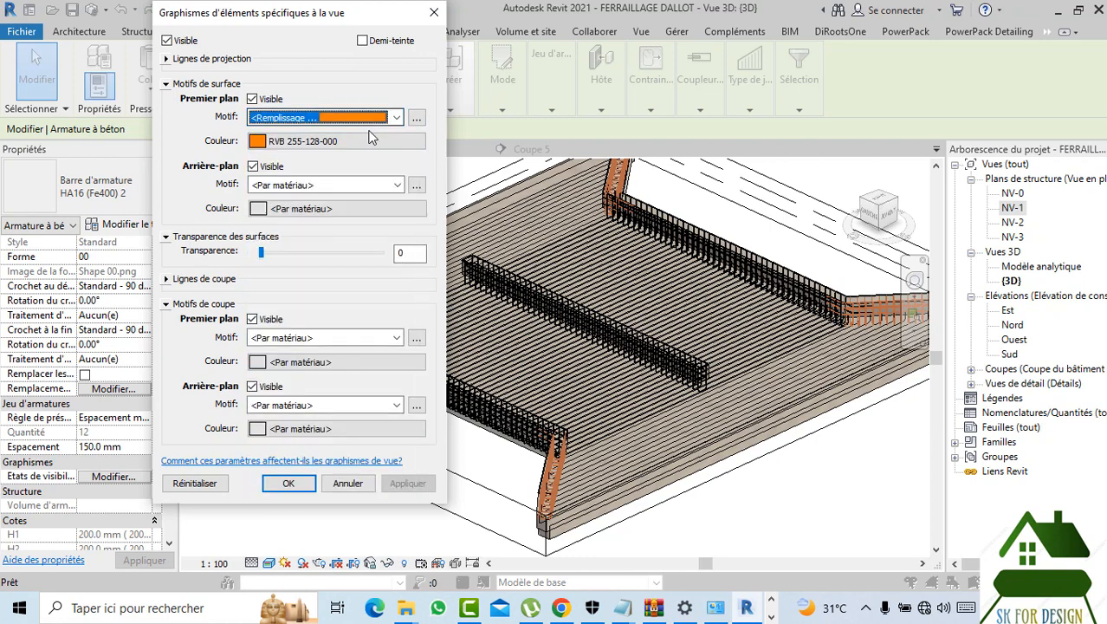
left_click(372, 141)
left_click(278, 178)
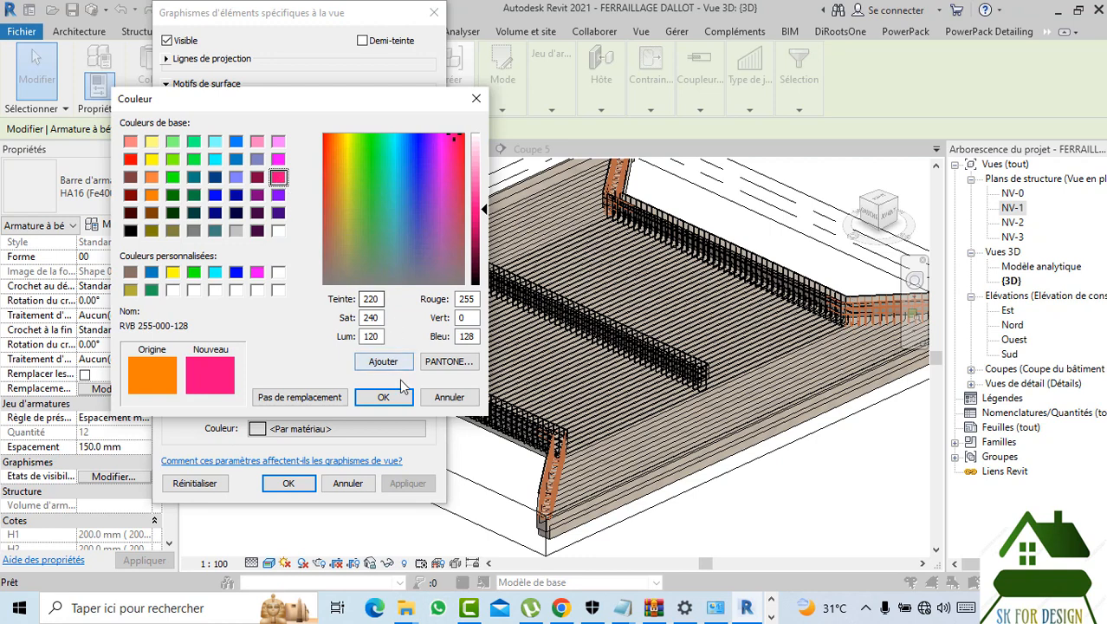
left_click(383, 397)
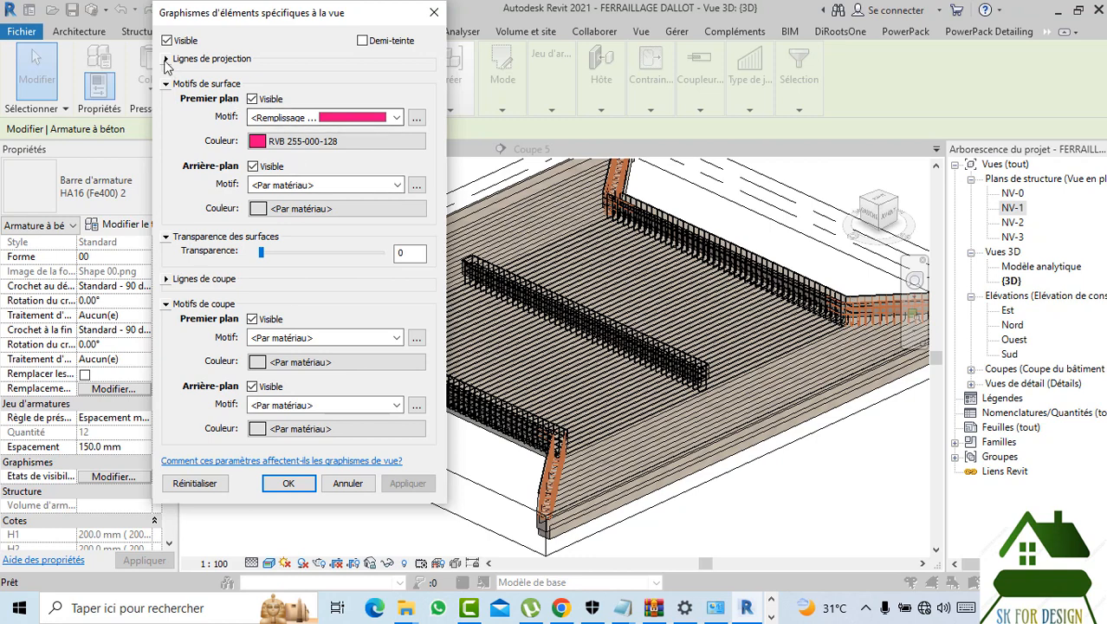
- Override the bar sets' projection lines with Magenta and line weight 4, and apply the graphic overrides
left_click(166, 60)
left_click(323, 101)
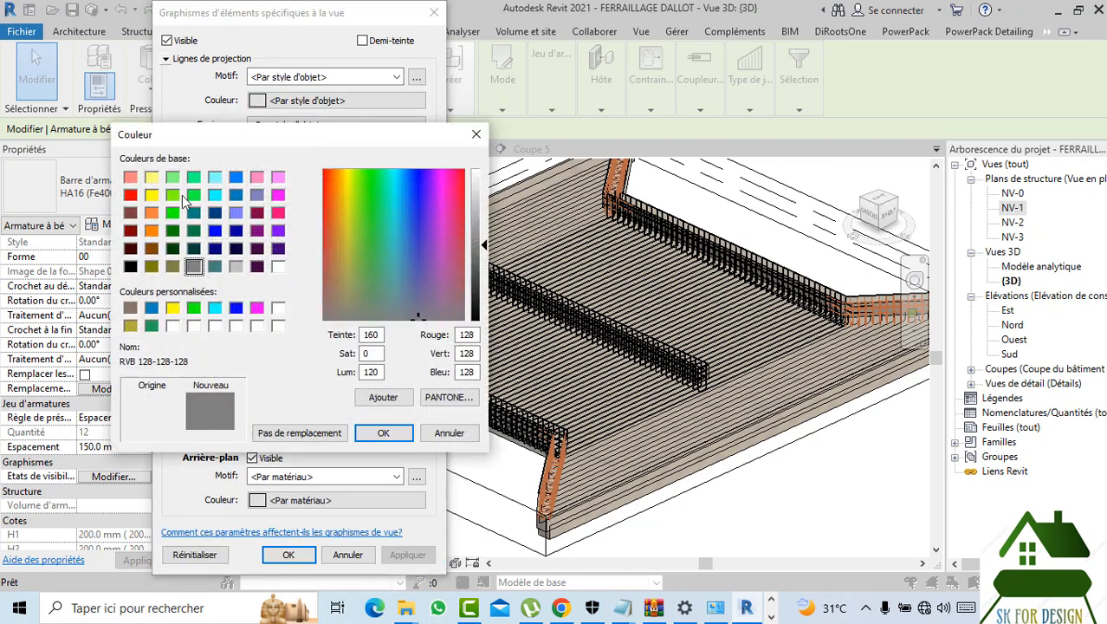
left_click(258, 308)
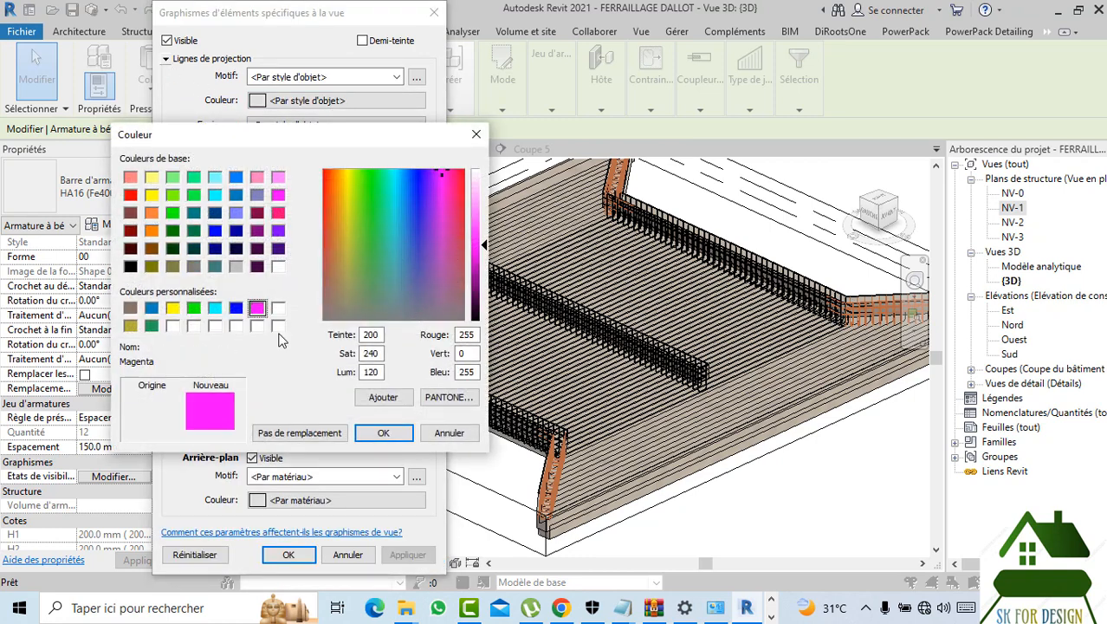
left_click(386, 429)
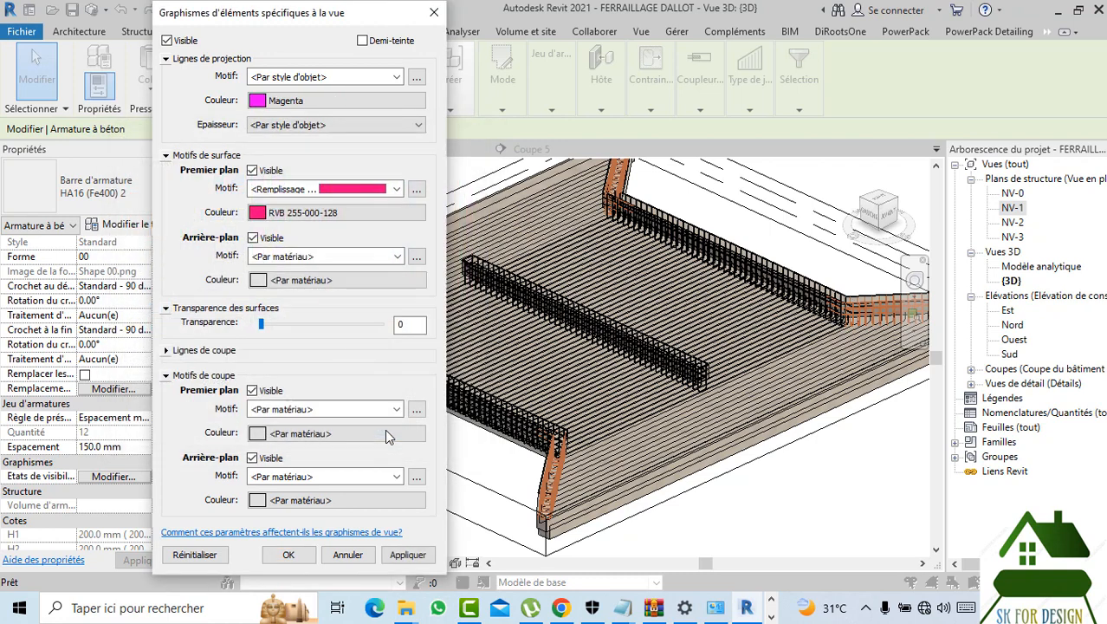
left_click(304, 125)
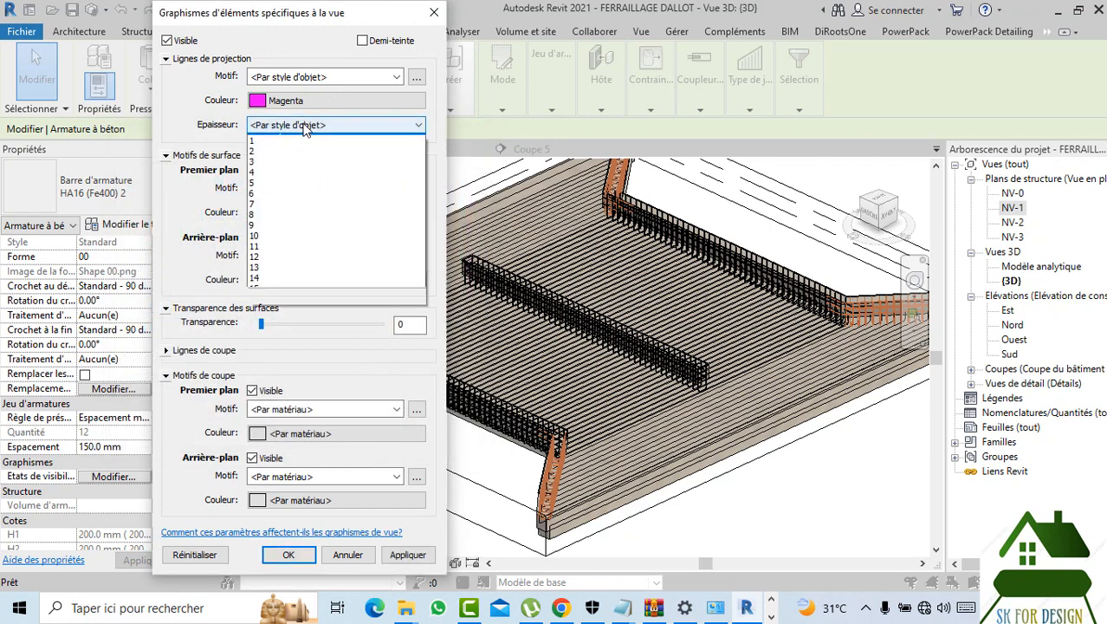
left_click(260, 172)
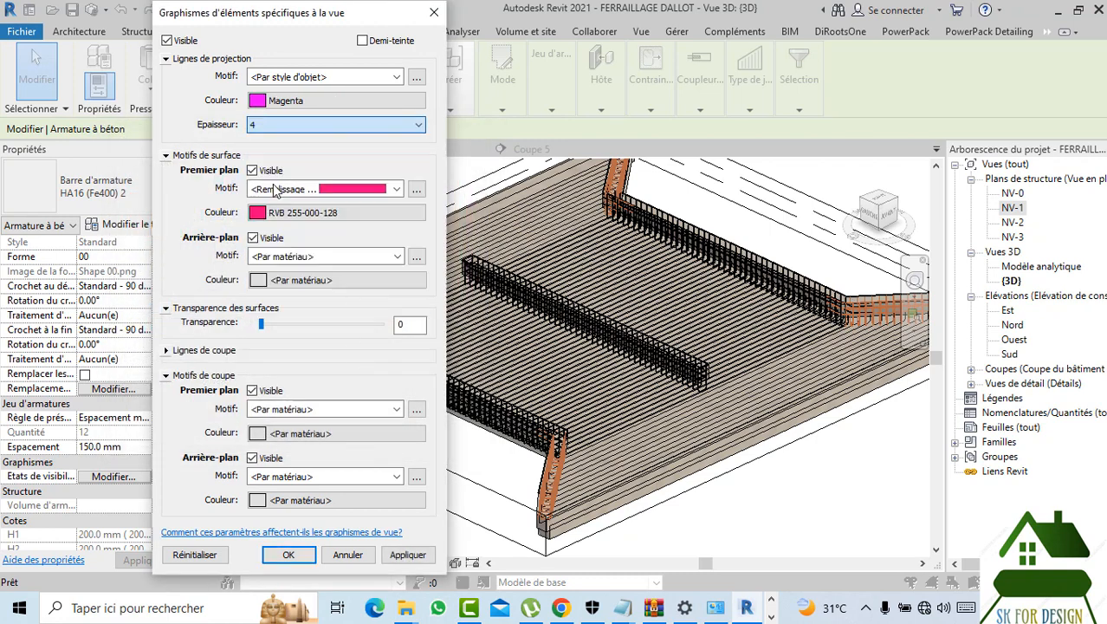
left_click(408, 554)
left_click(289, 555)
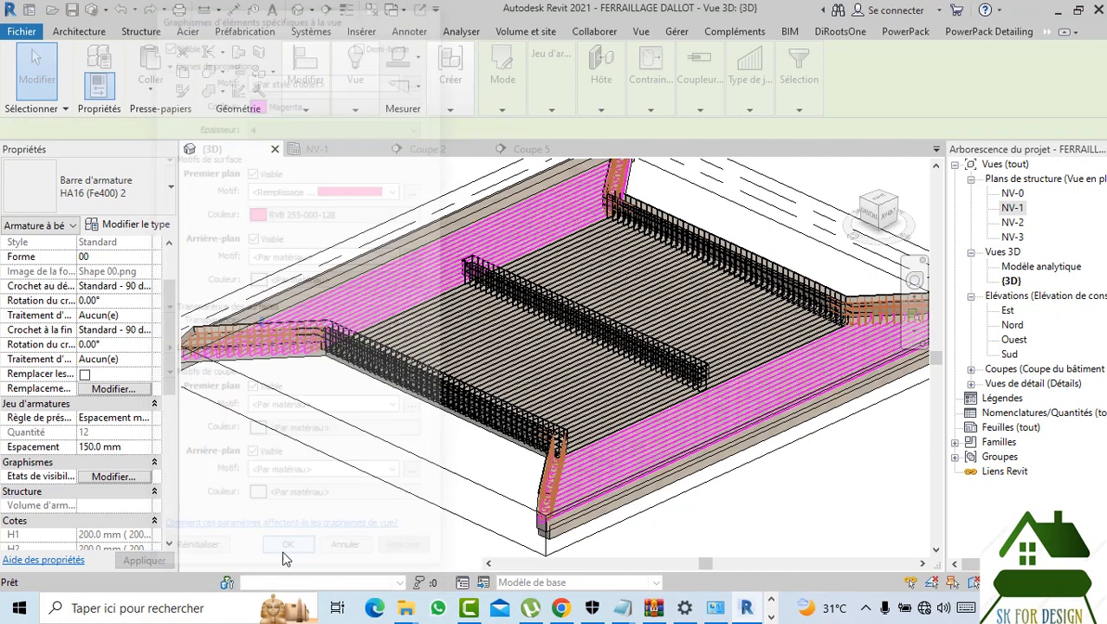
- Examine the recoloured flare bar sets and their junctions with the central slab's bars from several angles in 3D
left_click(308, 494)
scroll(470, 459, "down", 4)
middle_click_drag(471, 459, 667, 223, "shift")
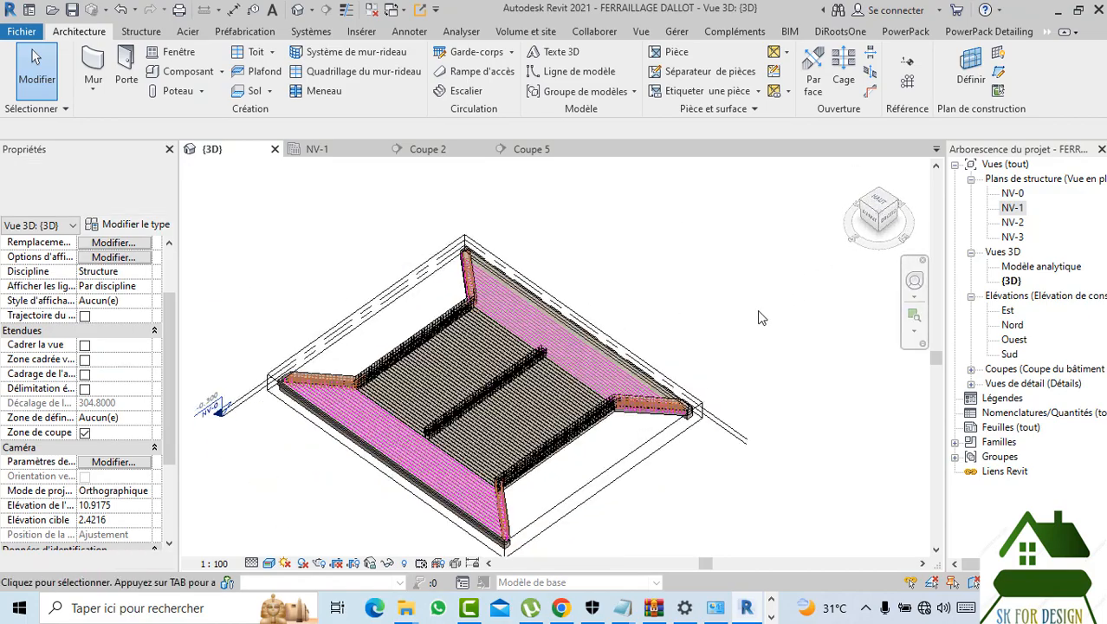
scroll(672, 329, "up", 6)
middle_click_drag(638, 304, 643, 300)
scroll(643, 300, "down", 8)
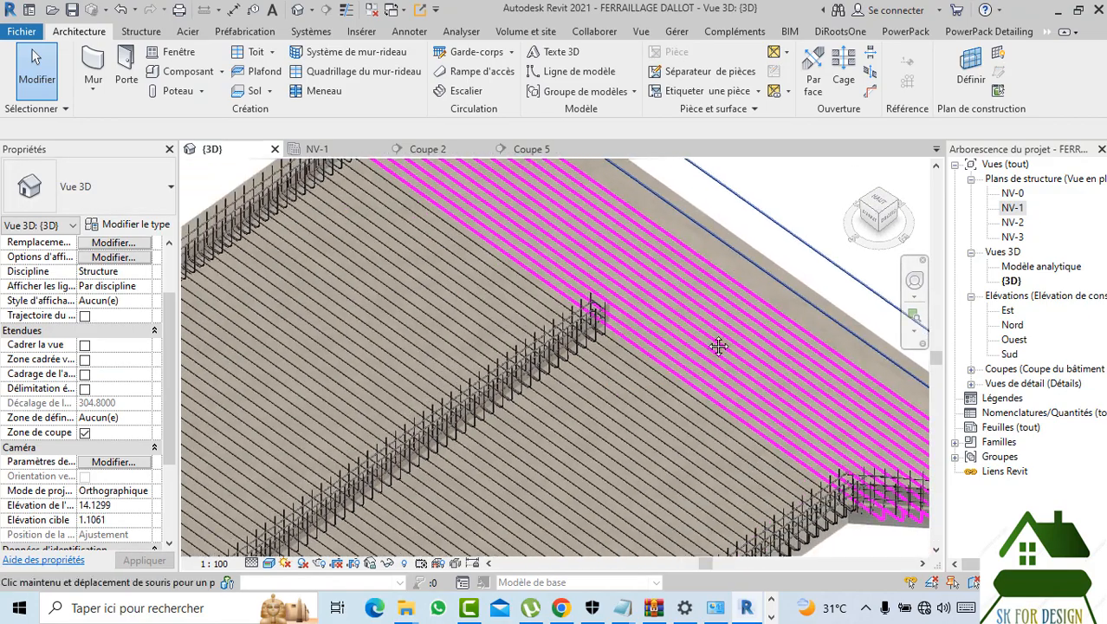
left_click(317, 149)
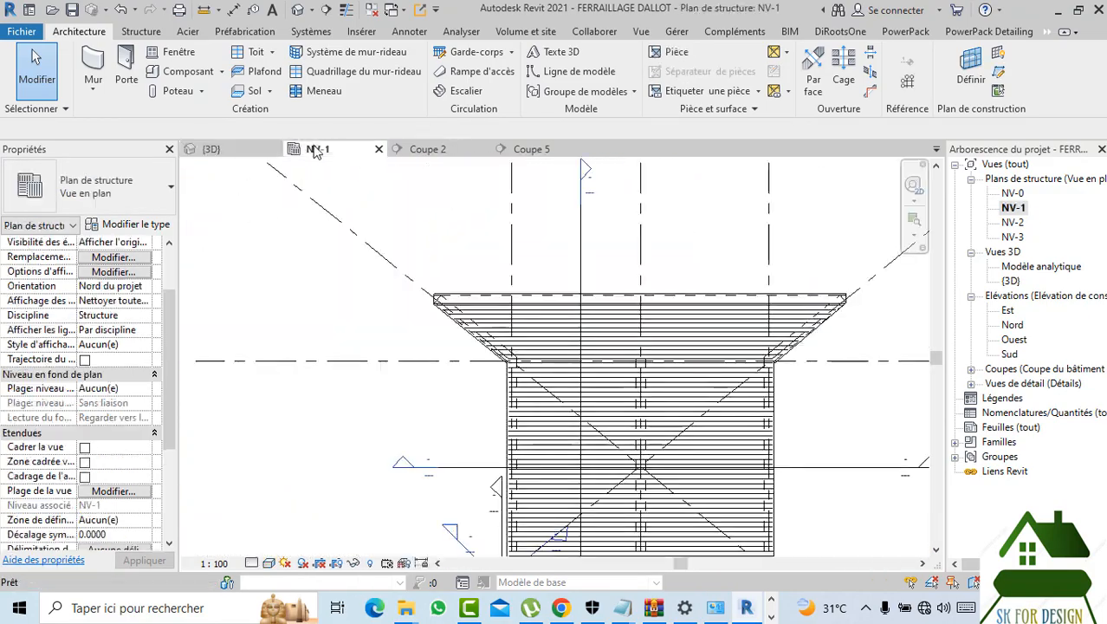
left_click(427, 149)
left_click(210, 149)
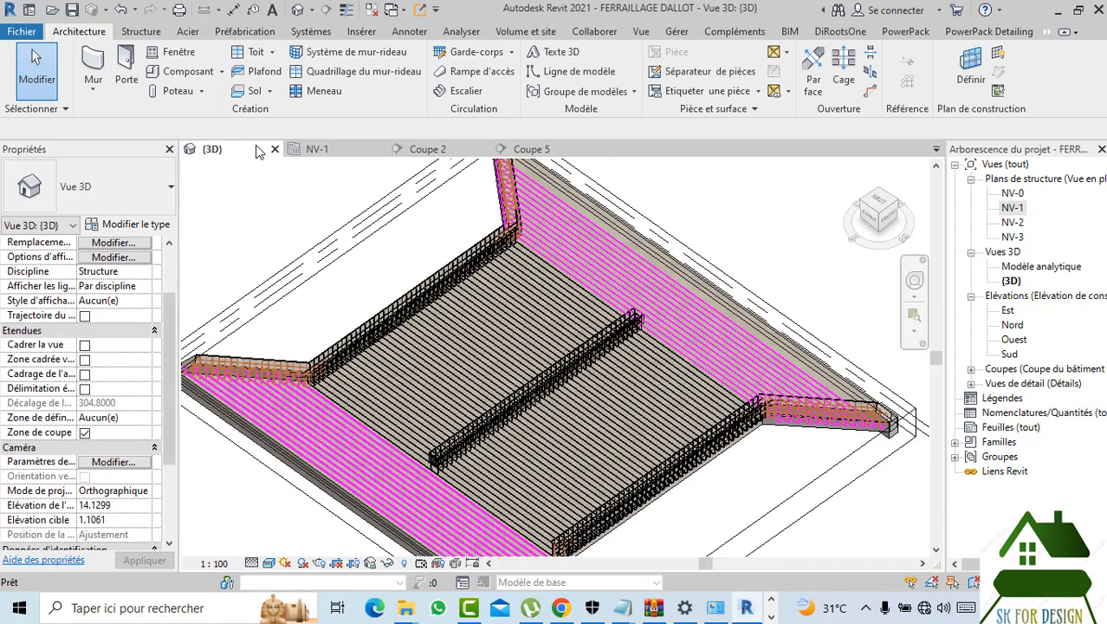
left_click(887, 212)
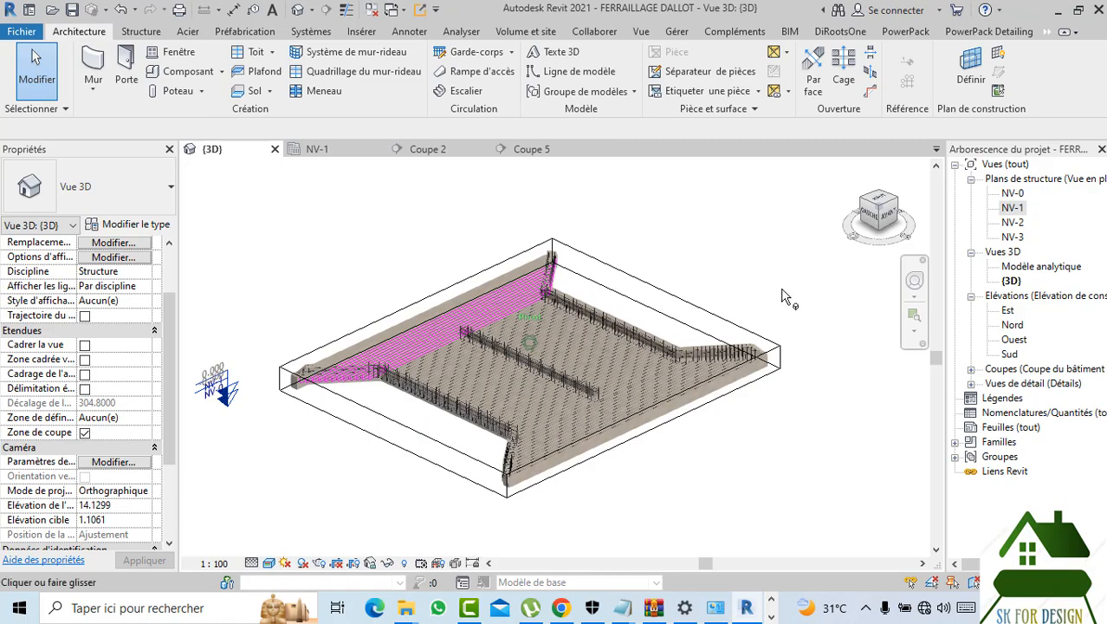
scroll(541, 389, "up", 10)
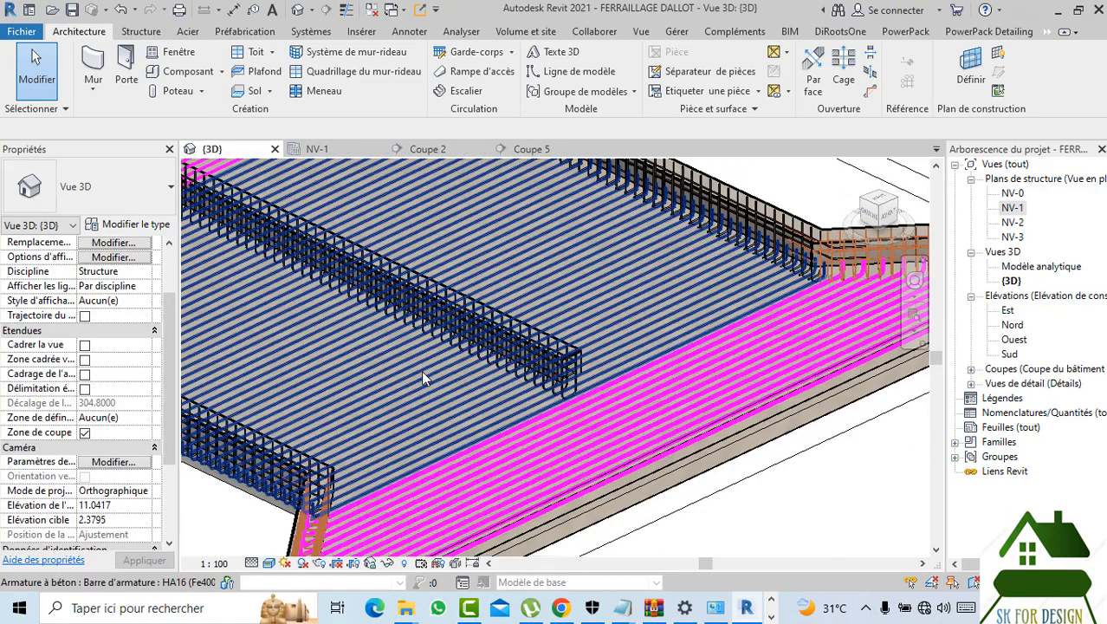
scroll(421, 369, "down", 3)
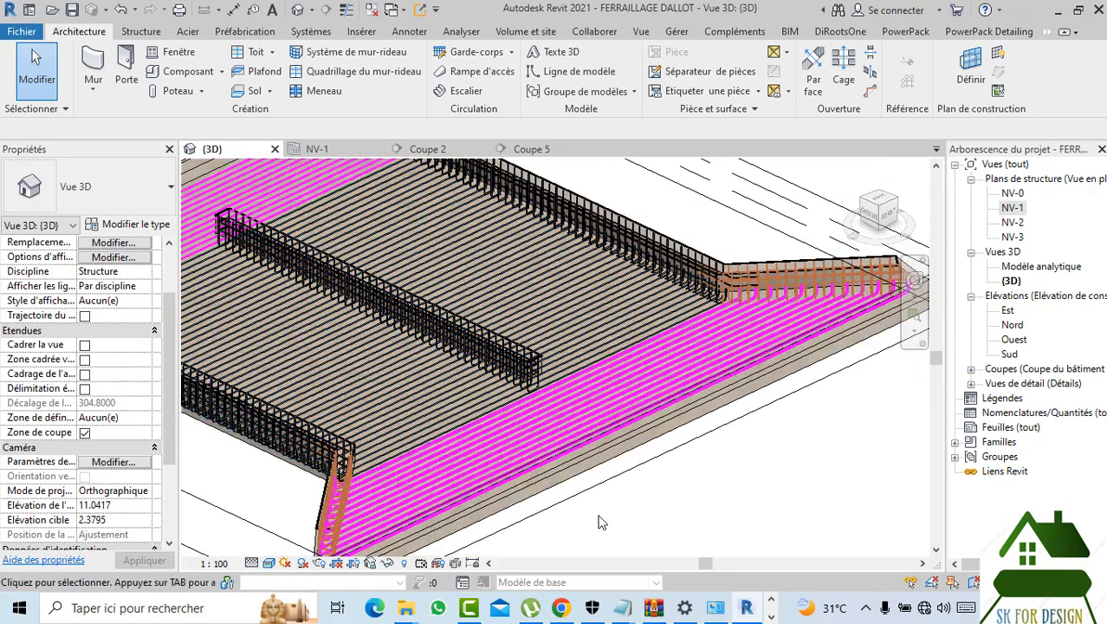
scroll(602, 522, "down", 4)
scroll(583, 371, "up", 5)
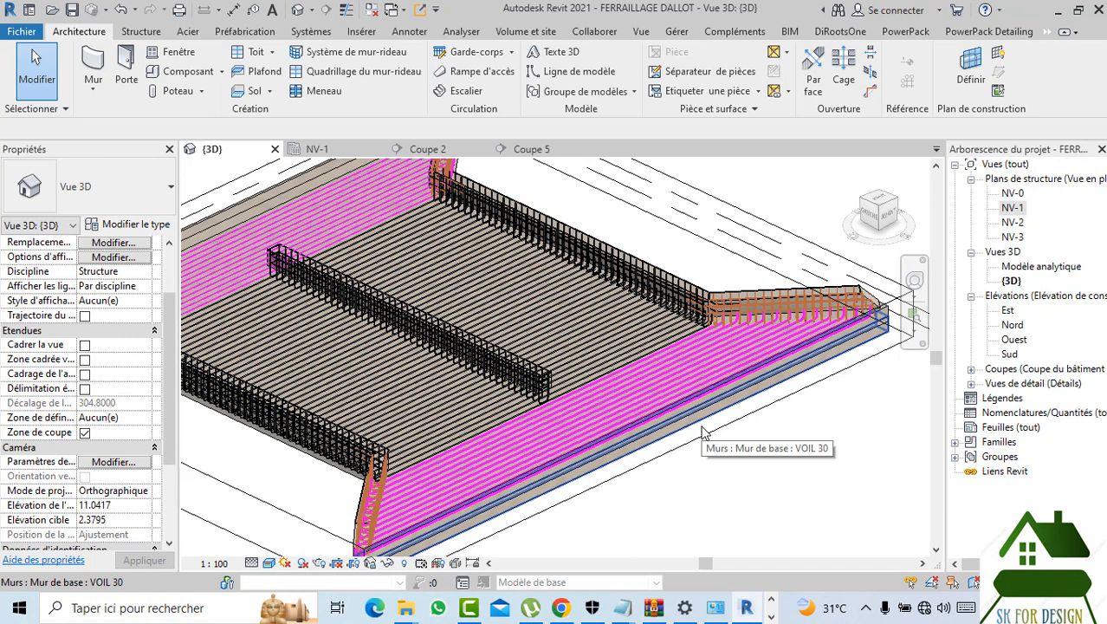
scroll(702, 431, "down", 4)
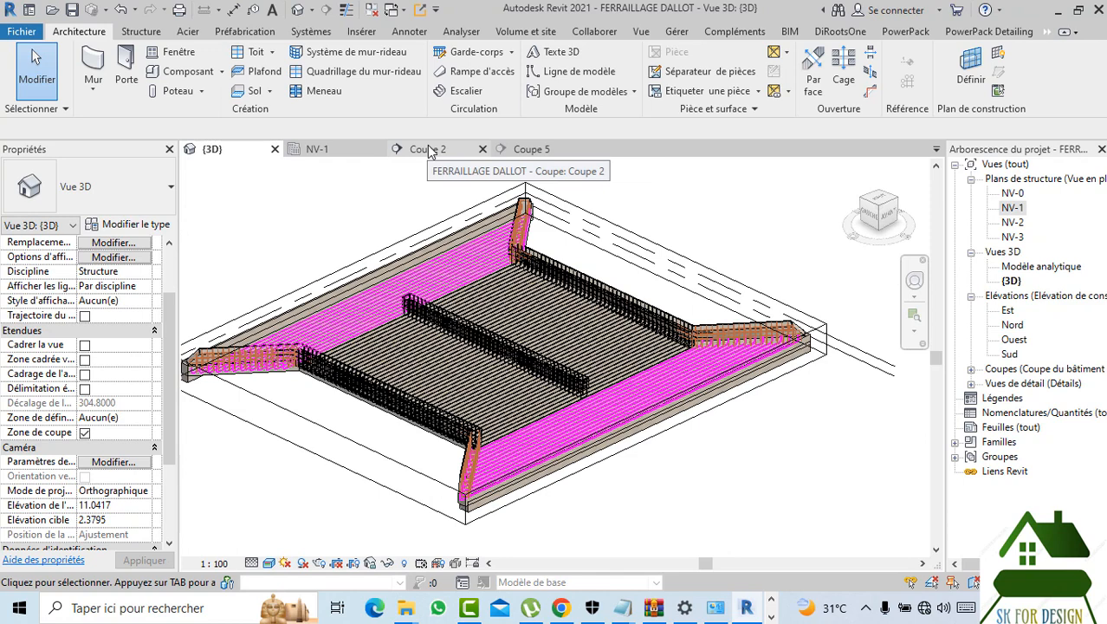
- In plan NV-1, move section line Coupe 2 down into the lower flared end, below grid 2
left_click(342, 149)
scroll(755, 353, "down", 4)
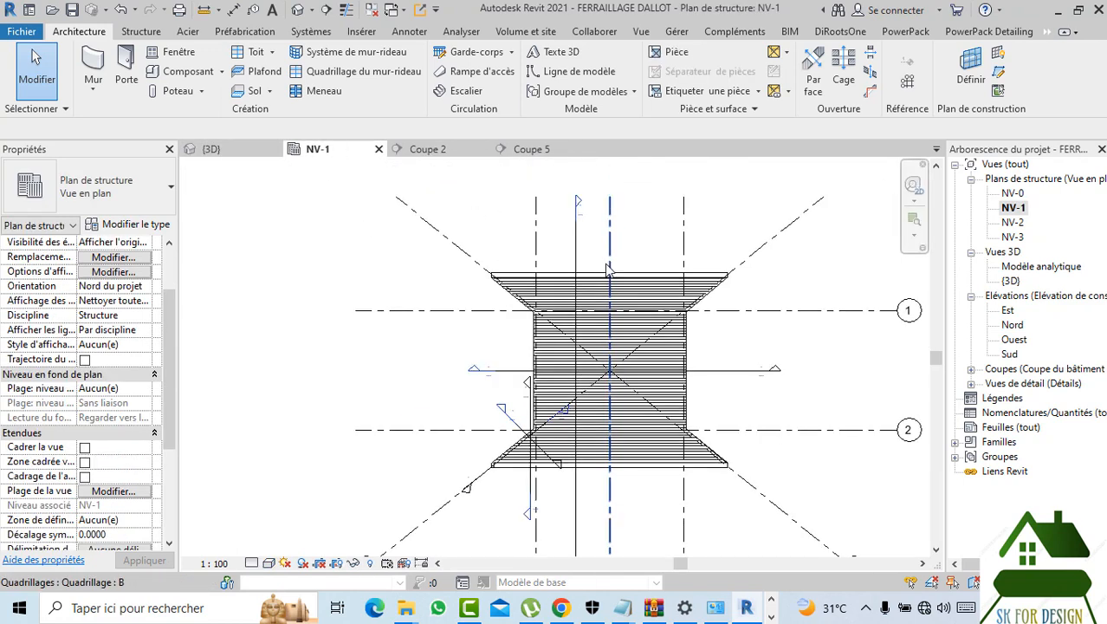
scroll(755, 352, "up", 3)
left_click(673, 295)
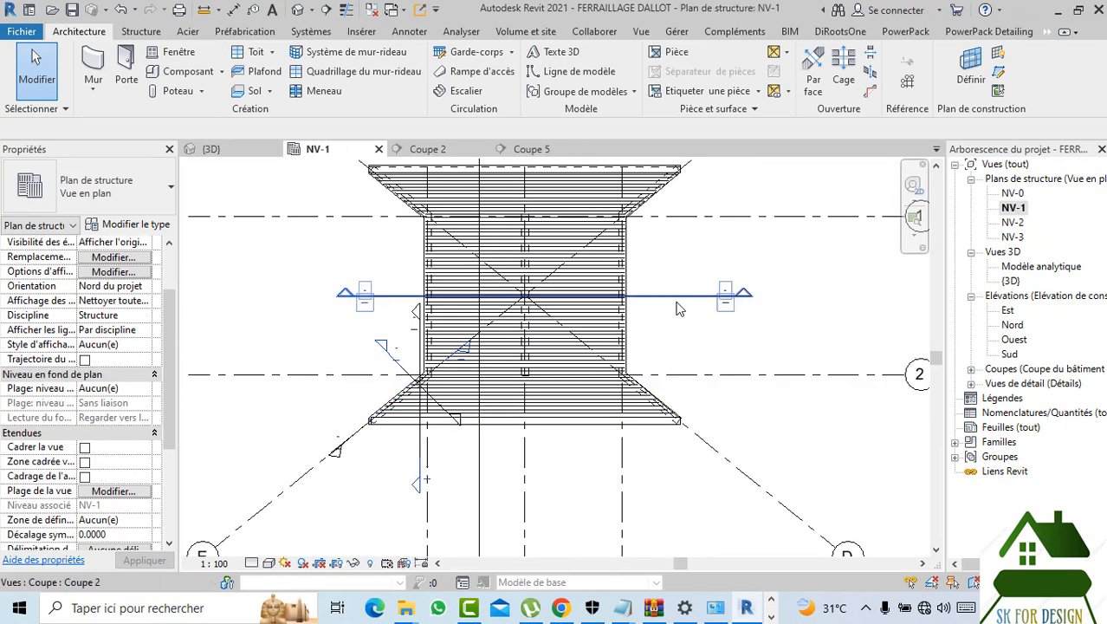
left_click_drag(673, 296, 674, 404)
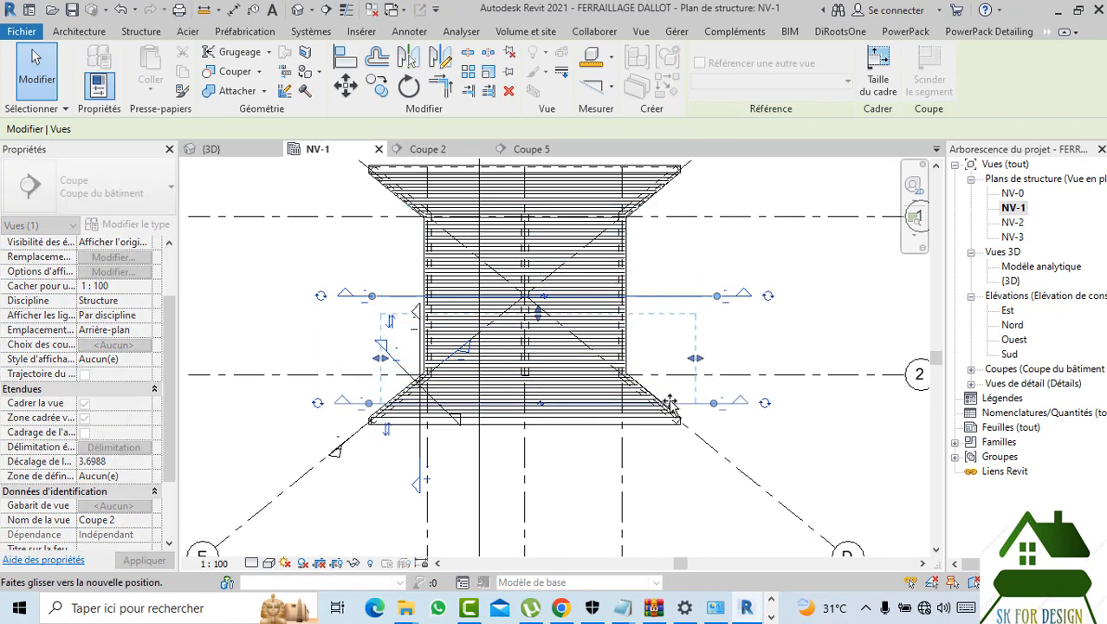
left_click(673, 440)
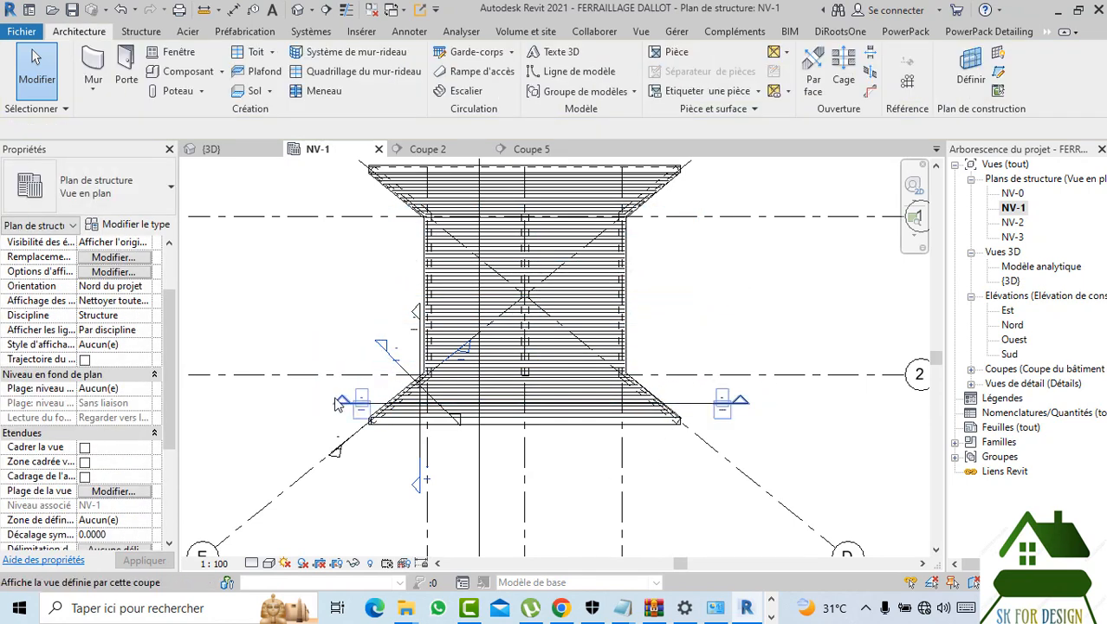
- Extend the view depth of section Coupe 2 to about 9 m, up to the culvert's opposite flared edge
left_click(684, 403)
middle_click_drag(522, 199, 511, 255)
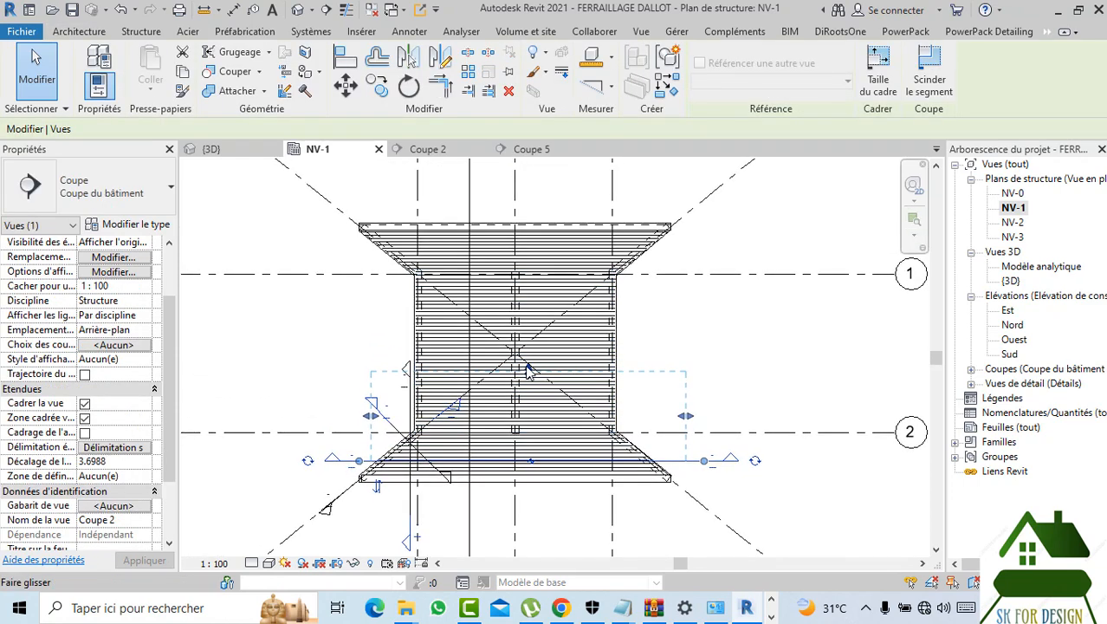
left_click_drag(499, 183, 499, 214)
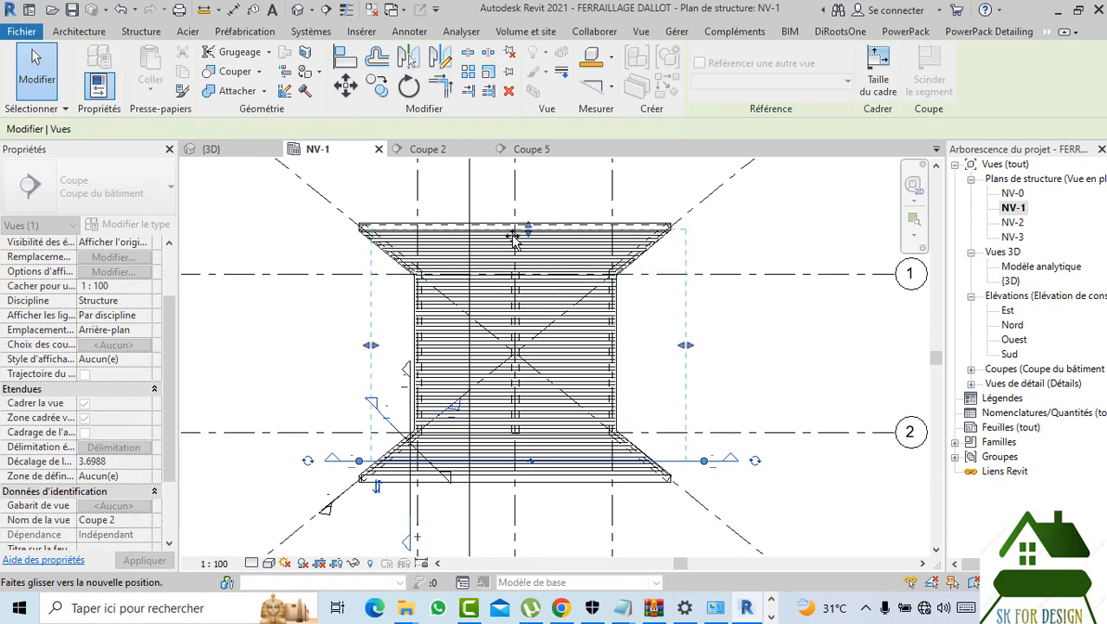
left_click(744, 351)
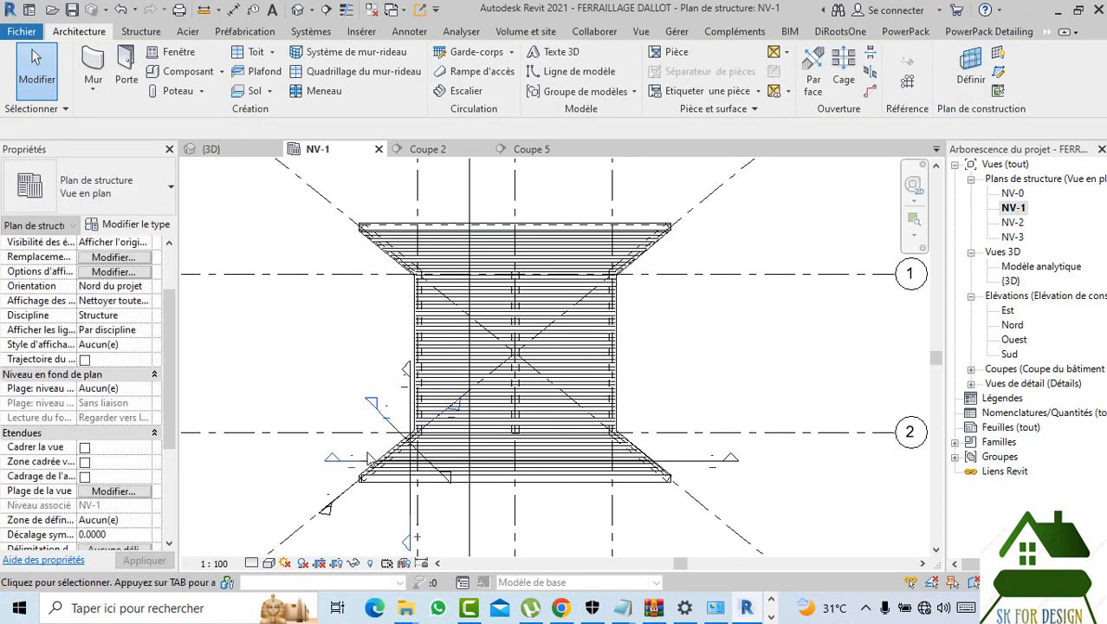
- In section Coupe 2, place an HA16 shape 00 variable rebar perpendicular to the view, just above the bottom slab's lower bars
double_click(336, 461)
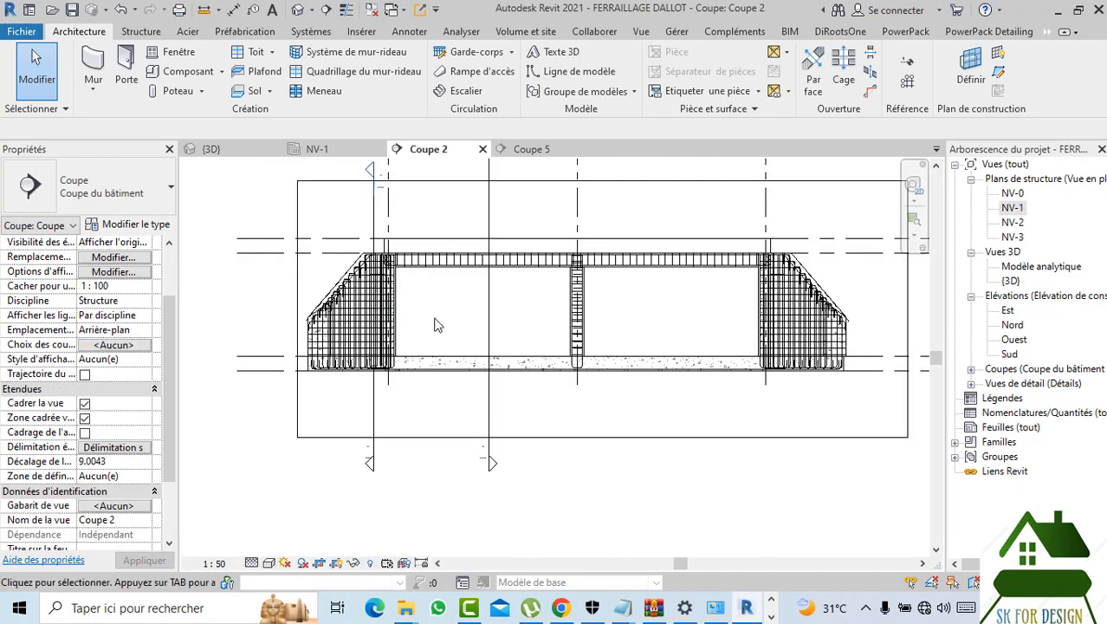
left_click(130, 32)
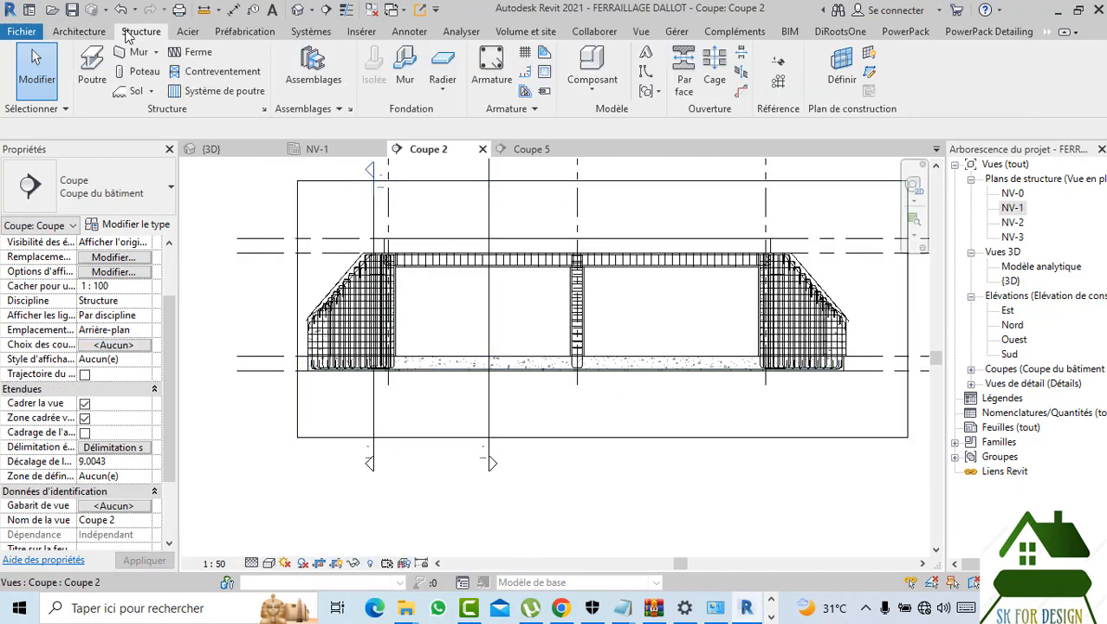
left_click(498, 77)
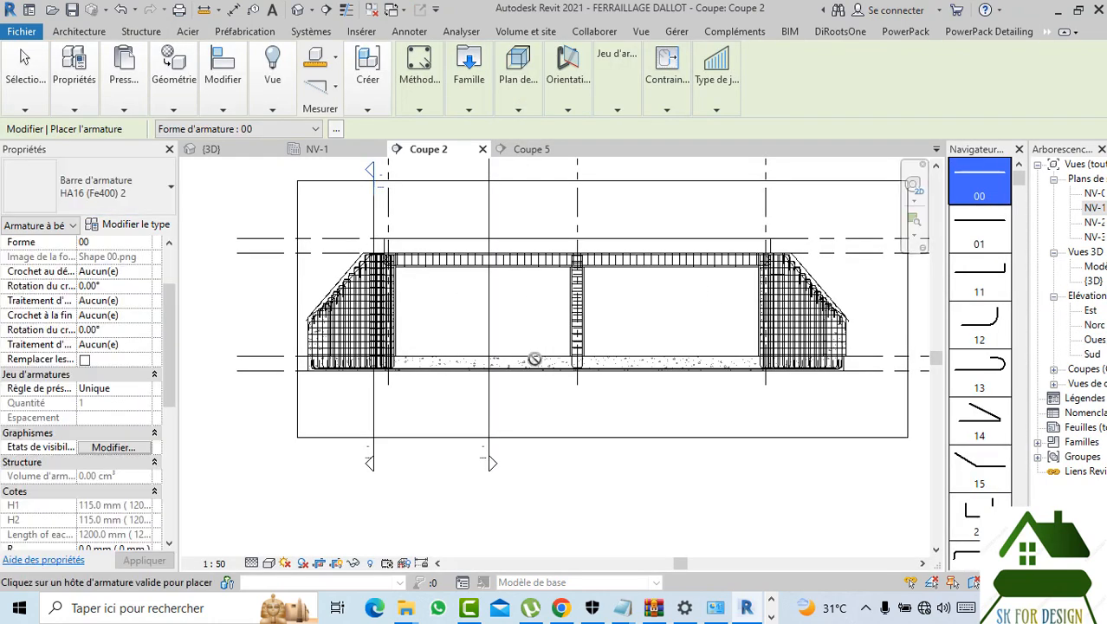
scroll(432, 364, "up", 2)
scroll(403, 374, "up", 6)
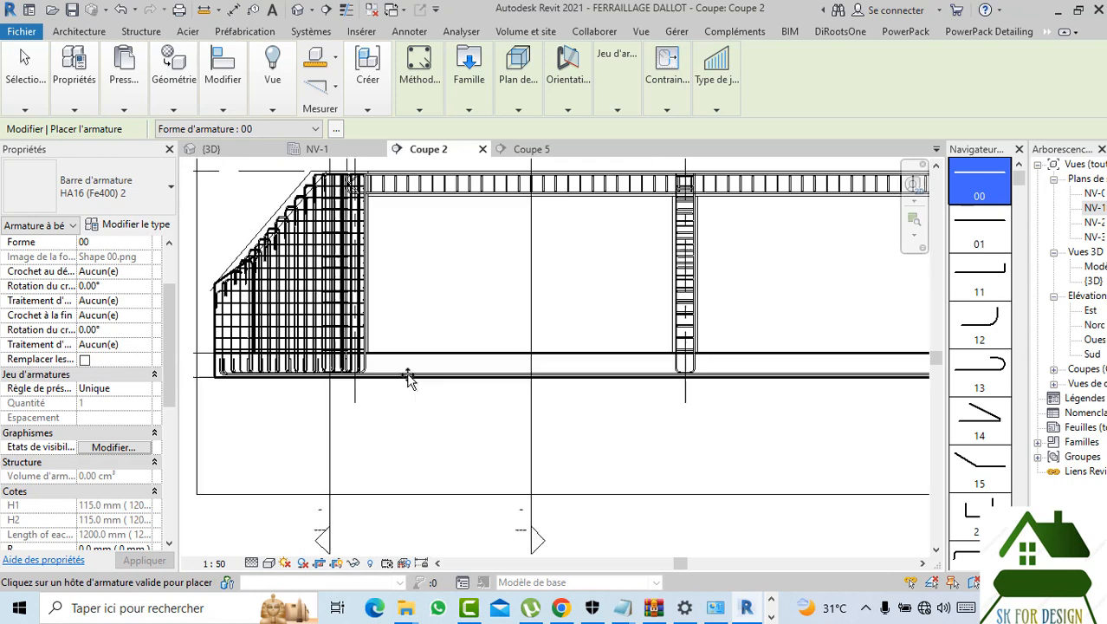
scroll(340, 363, "down", 5)
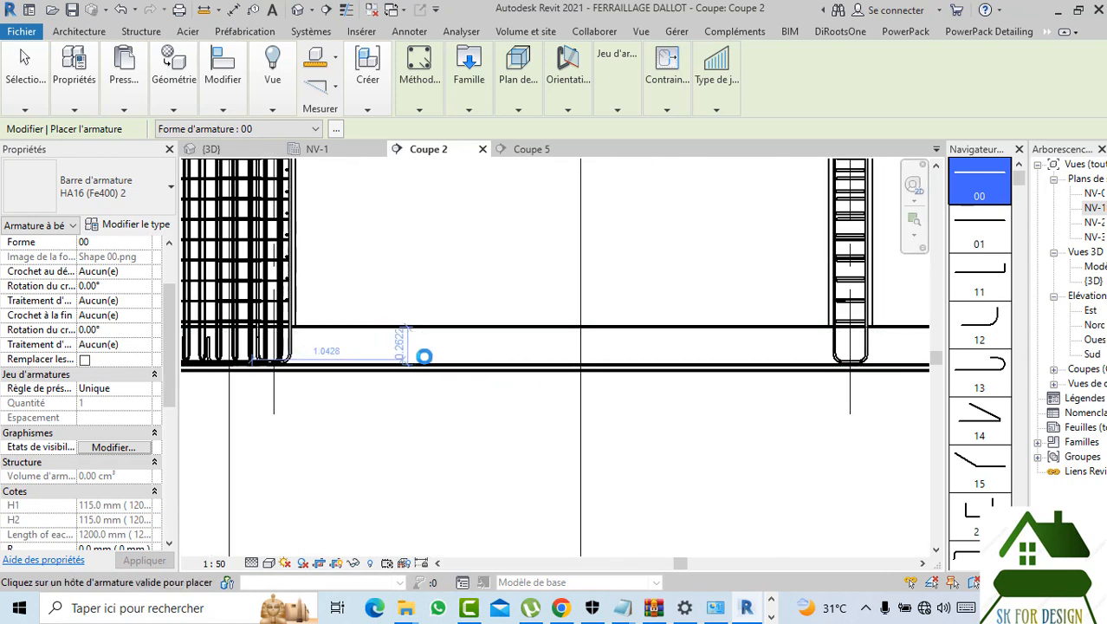
scroll(458, 347, "down", 1)
mouse_move(631, 91)
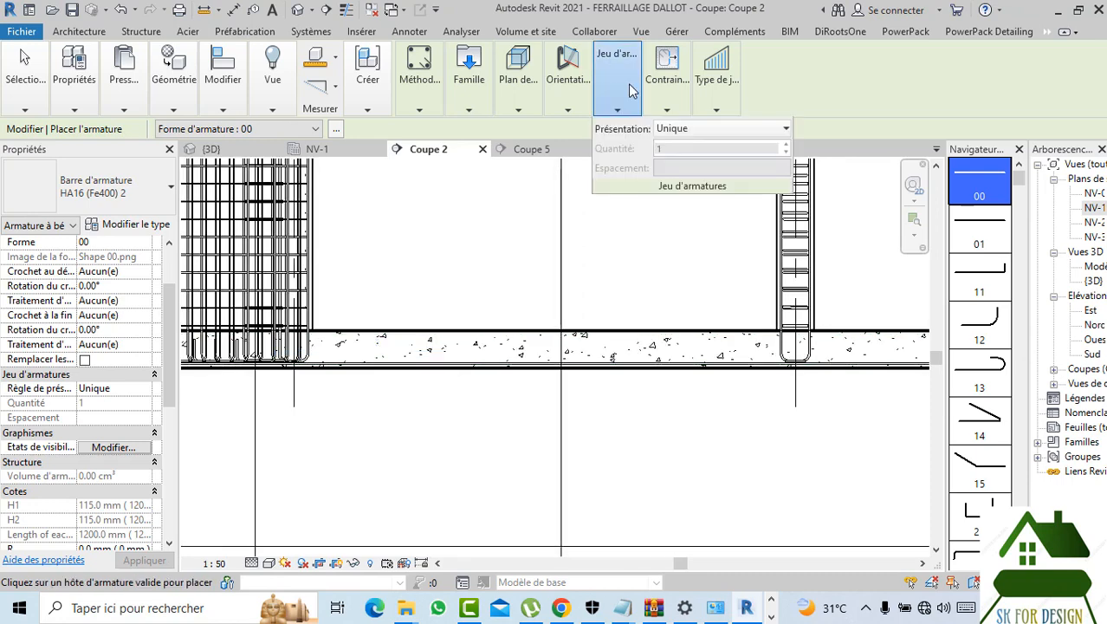
left_click(715, 109)
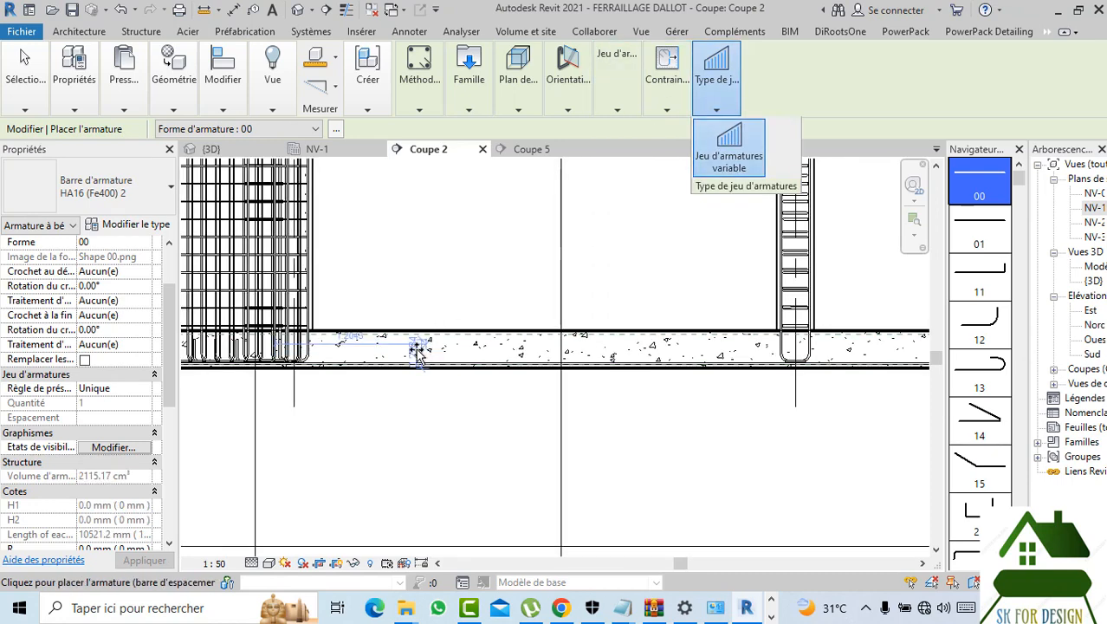
scroll(412, 360, "up", 3)
scroll(413, 362, "up", 2)
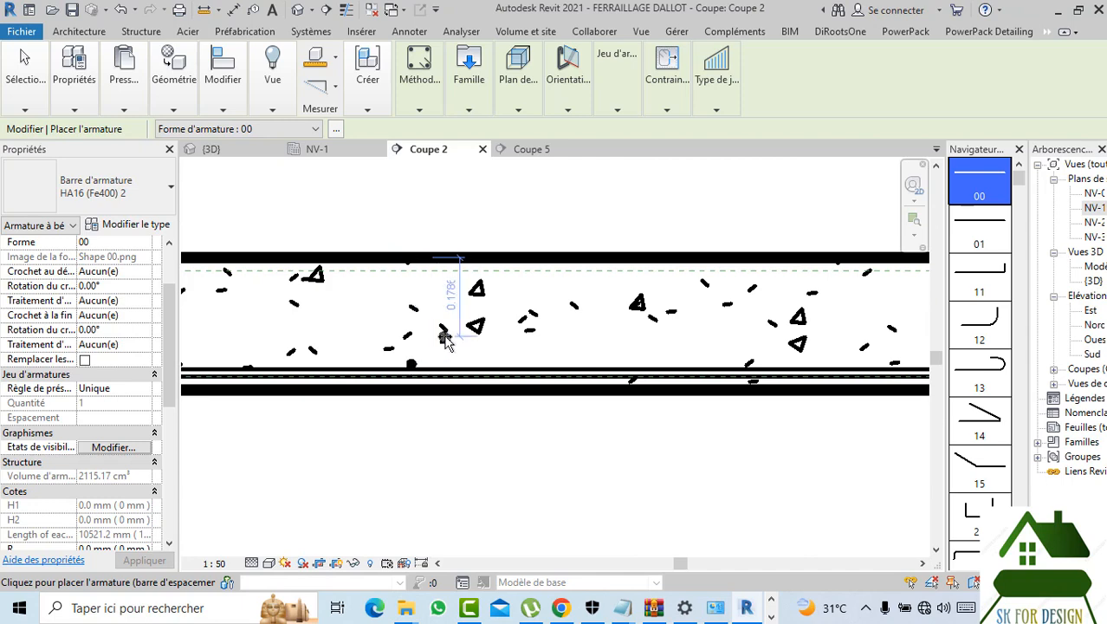
scroll(443, 338, "down", 3)
scroll(432, 390, "up", 3)
key("Escape")
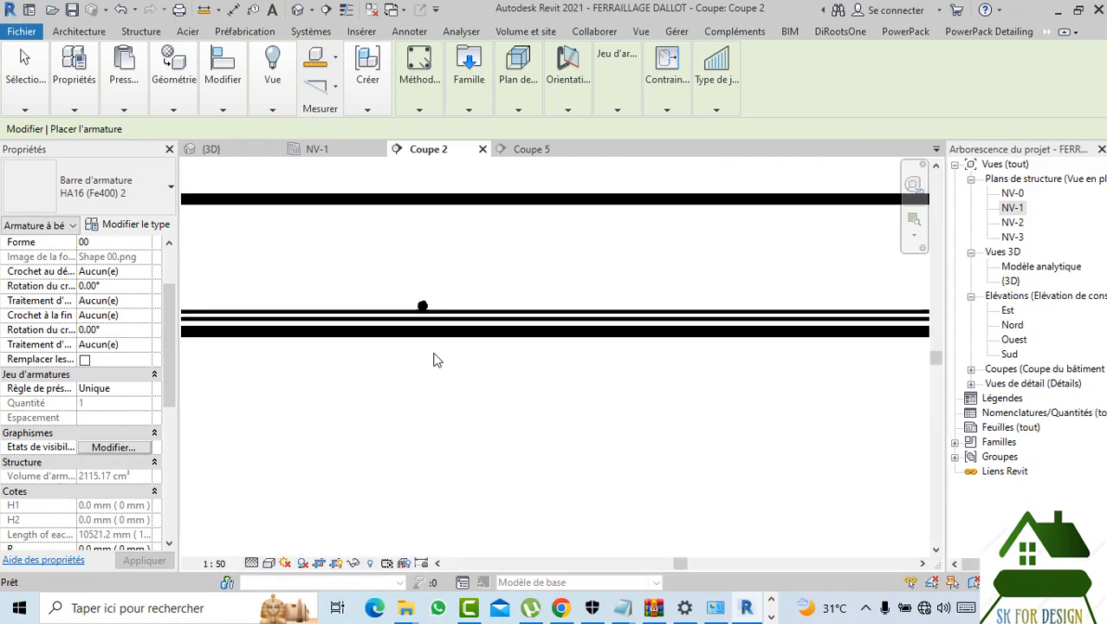
key("Escape")
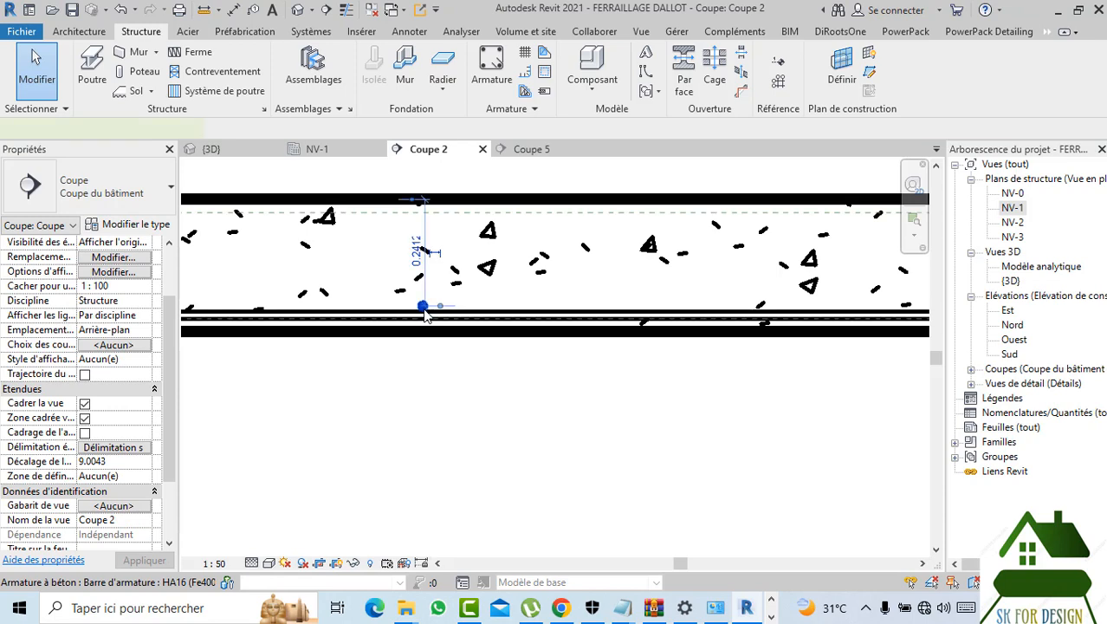
- Give the new bottom slab bar a maximum-spacing layout at 150 mm
left_click(423, 308)
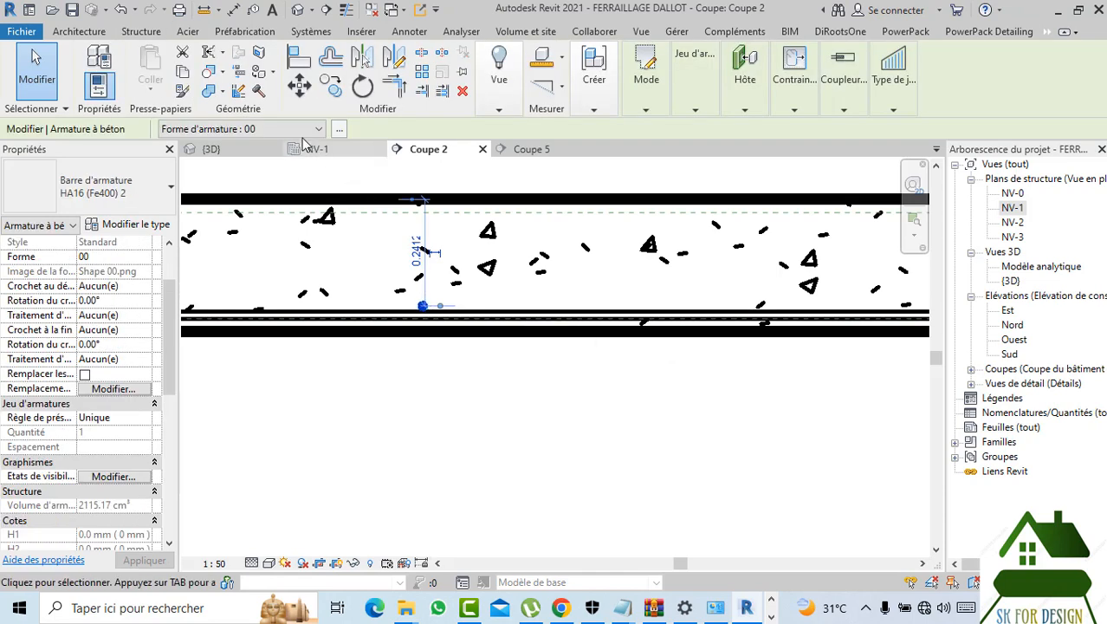
mouse_move(702, 118)
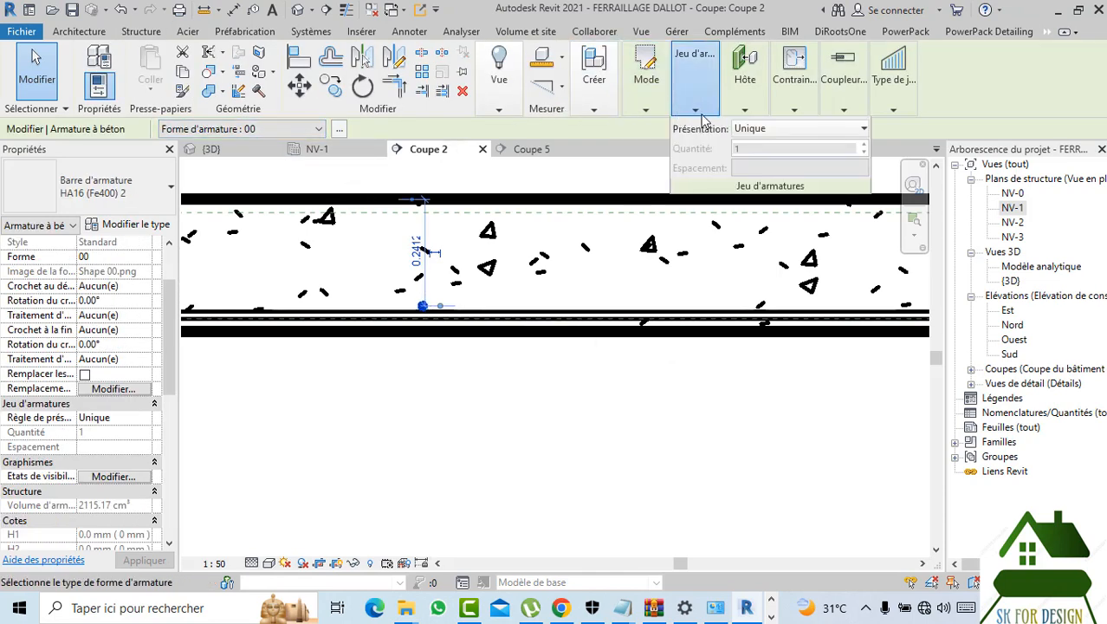
left_click(743, 130)
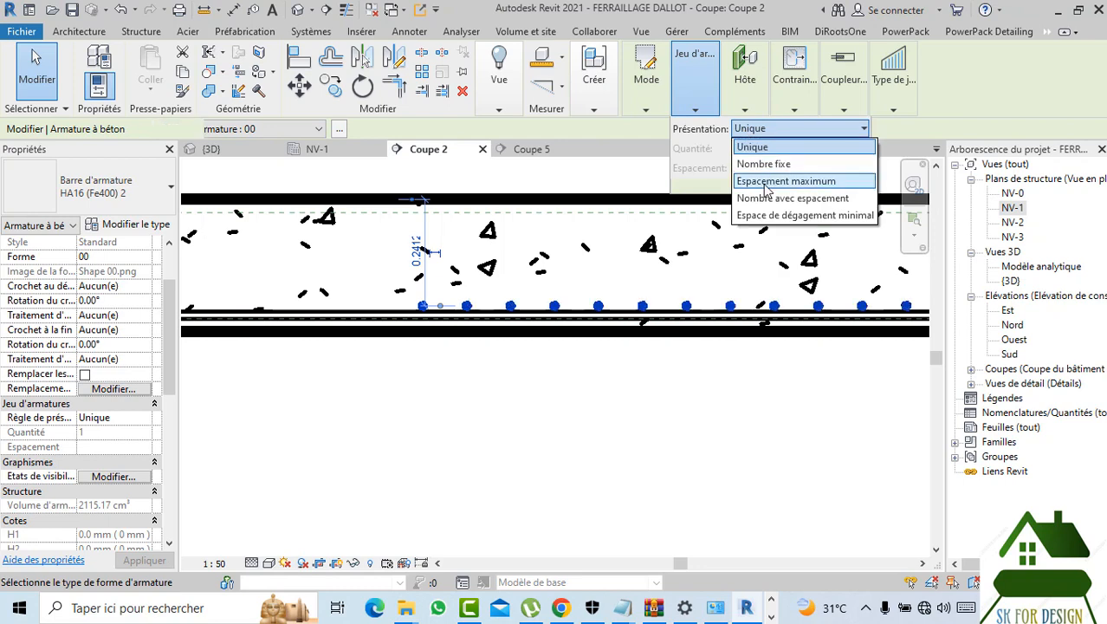
left_click(765, 184)
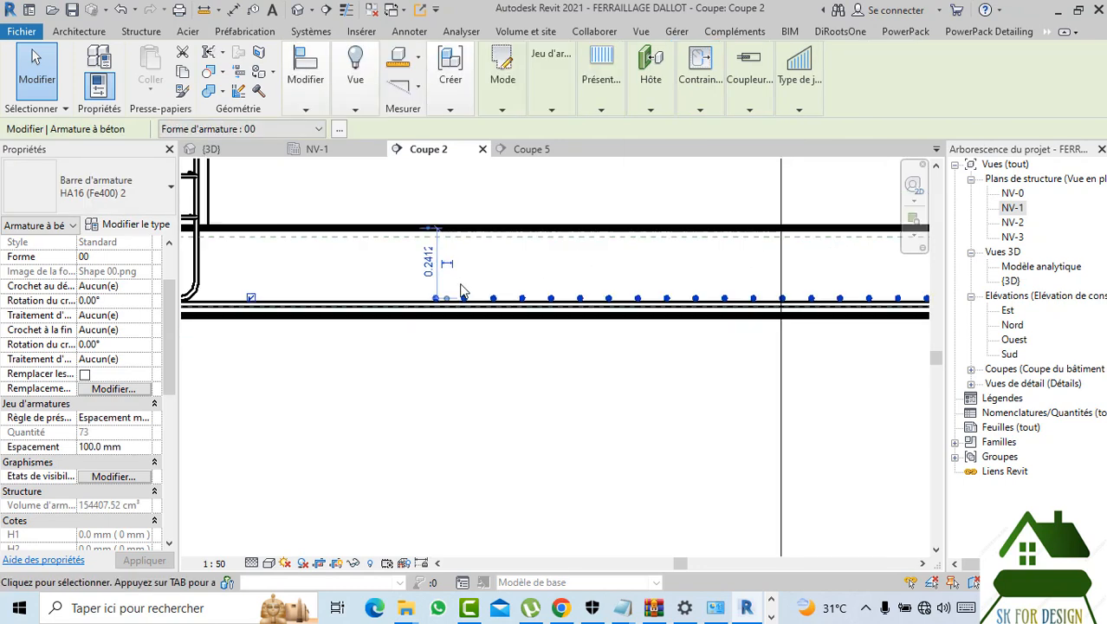
mouse_move(558, 111)
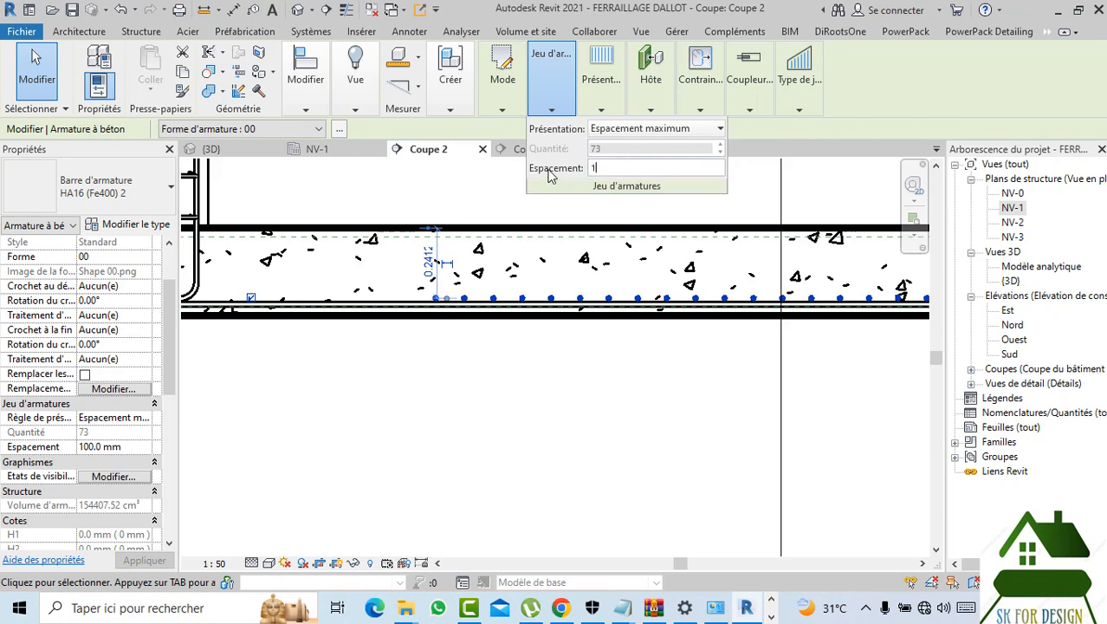
left_click(428, 196)
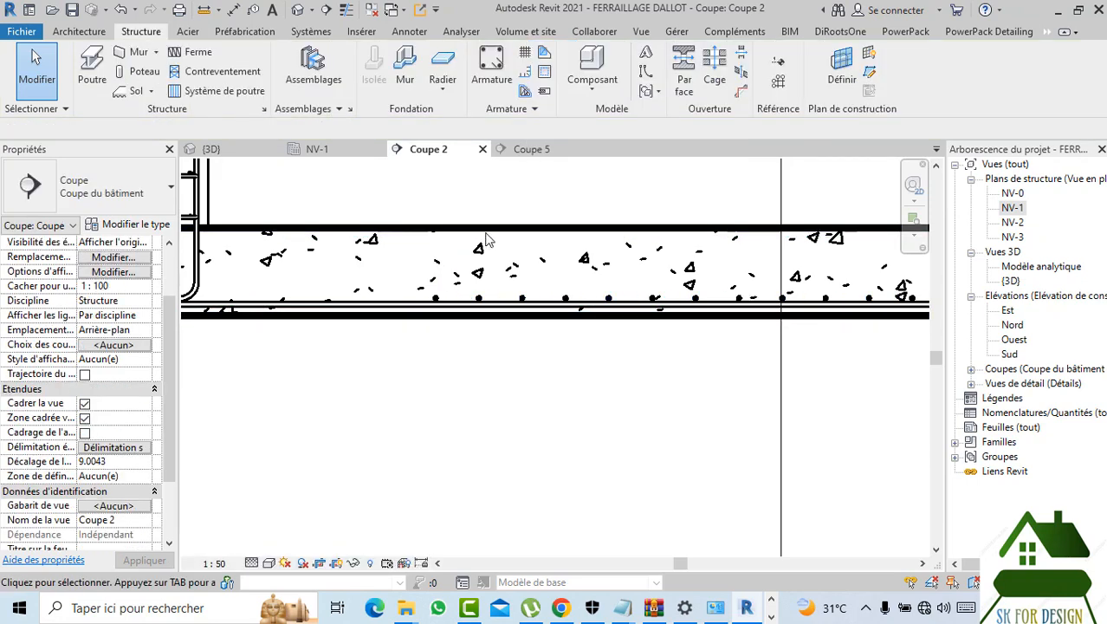
- Extend the start of the 150 mm bar set to the bars of the left side wall
scroll(470, 315, "down", 4)
scroll(471, 327, "up", 4)
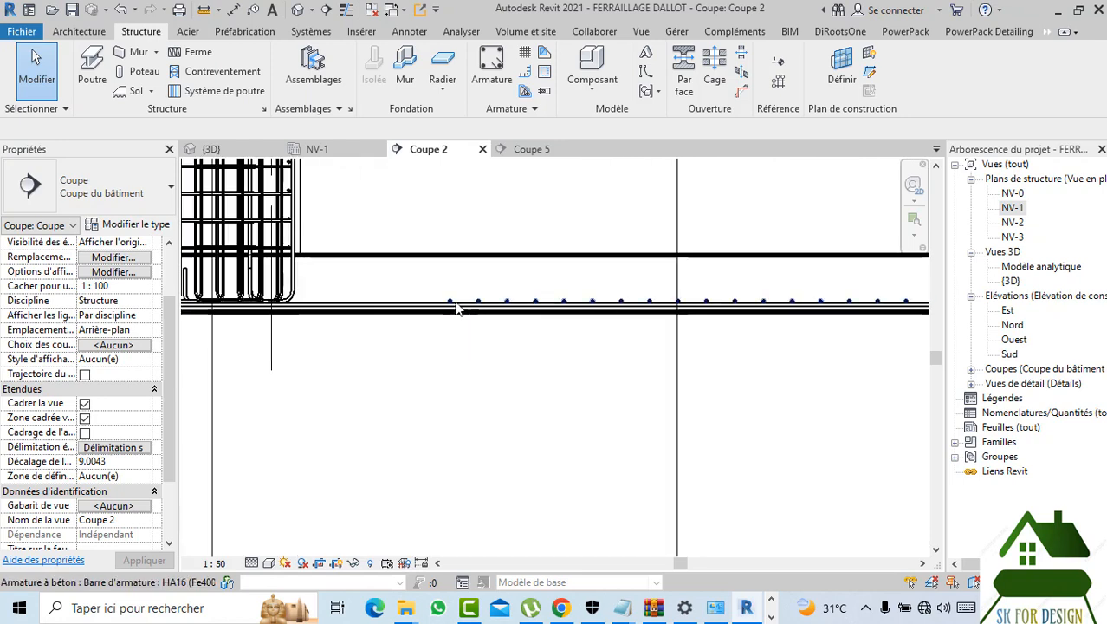
left_click(452, 310)
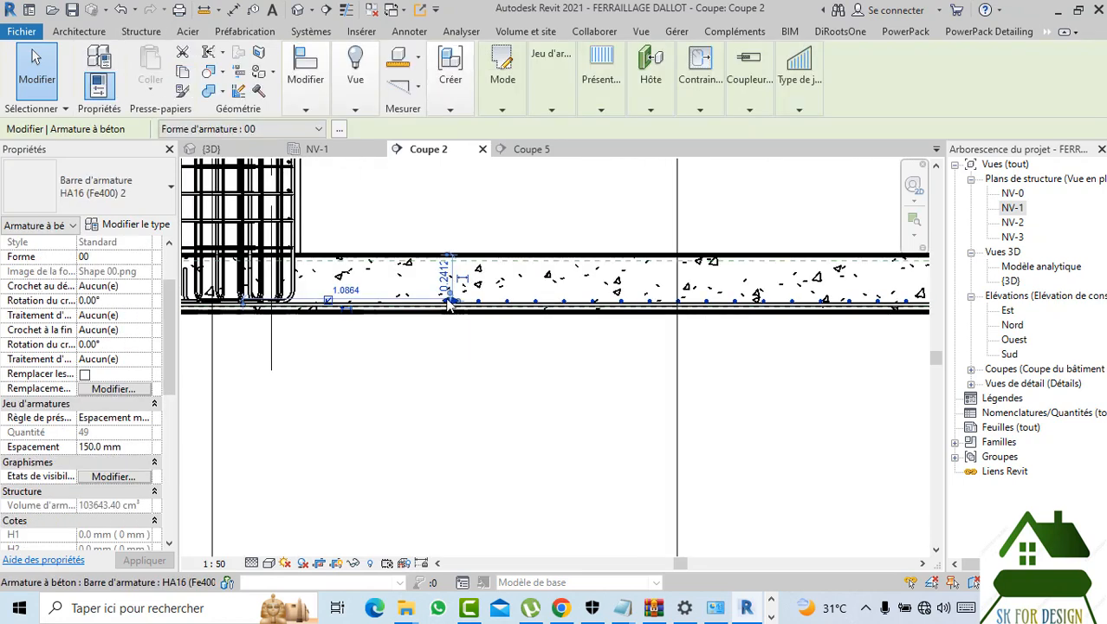
scroll(374, 338, "down", 5)
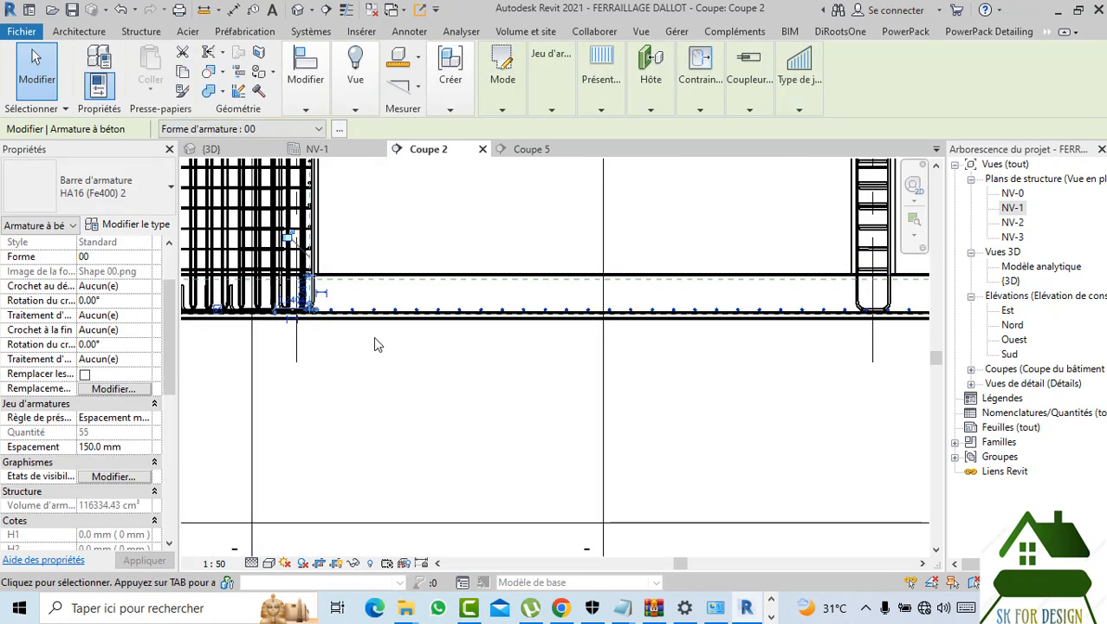
- In plan NV-1, try stretching the end of the 150 mm bar set beyond the right side wall
scroll(495, 396, "up", 2)
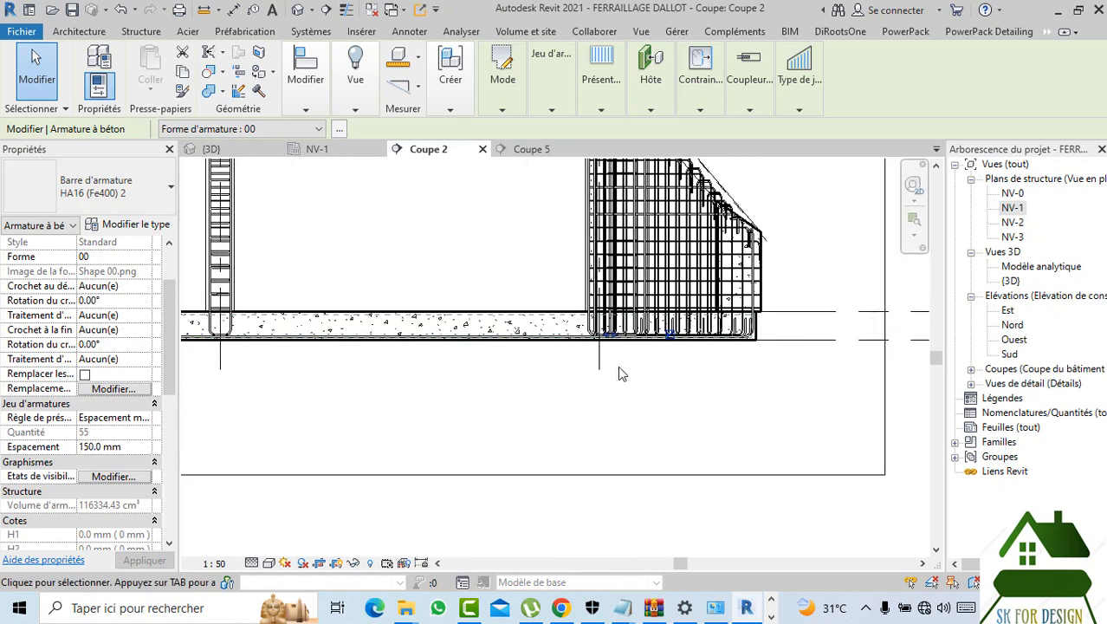
scroll(618, 370, "up", 3)
scroll(611, 338, "up", 1)
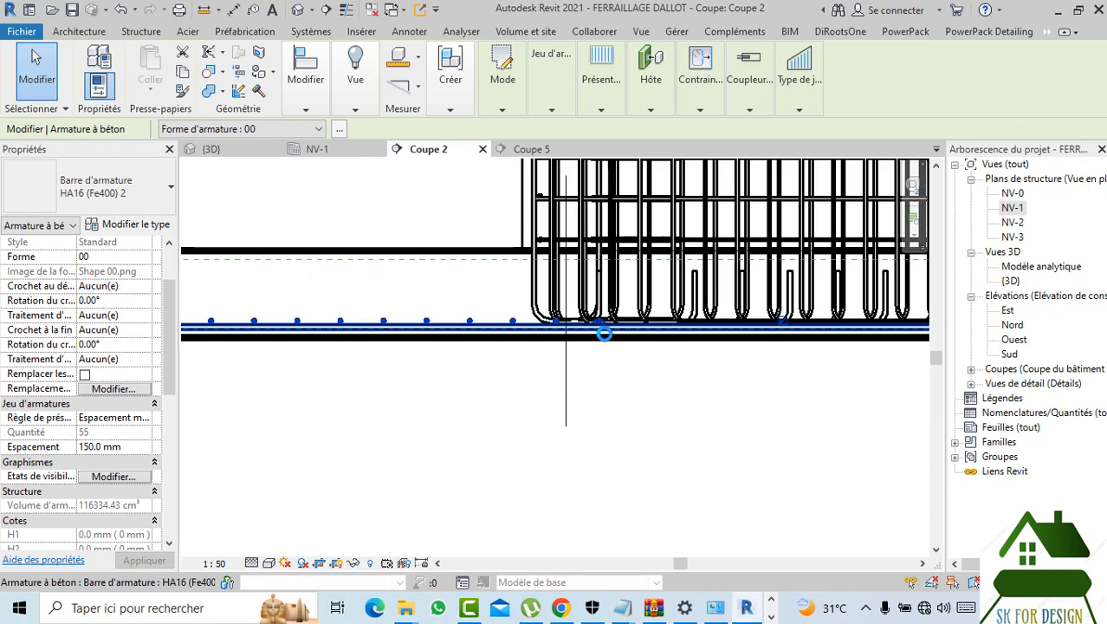
scroll(606, 347, "down", 1)
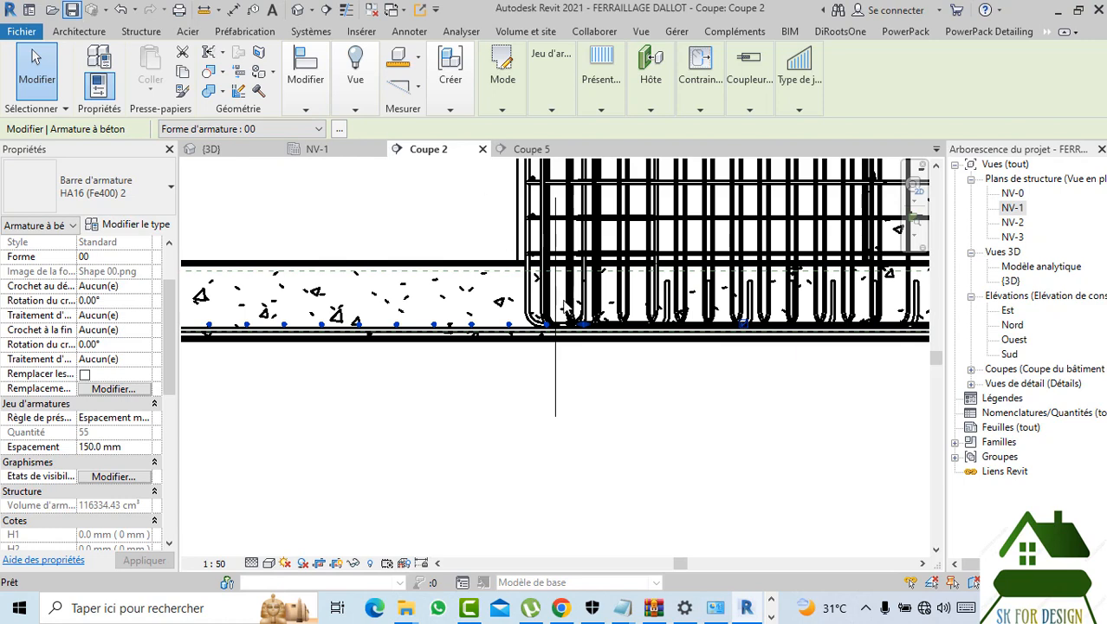
left_click(574, 336)
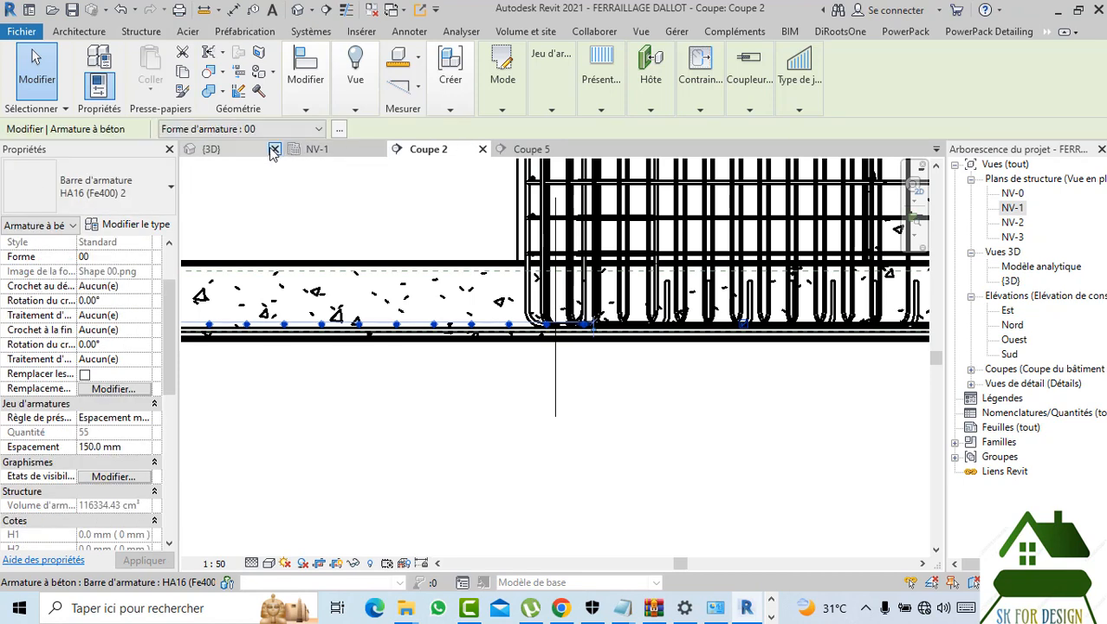
left_click(320, 153)
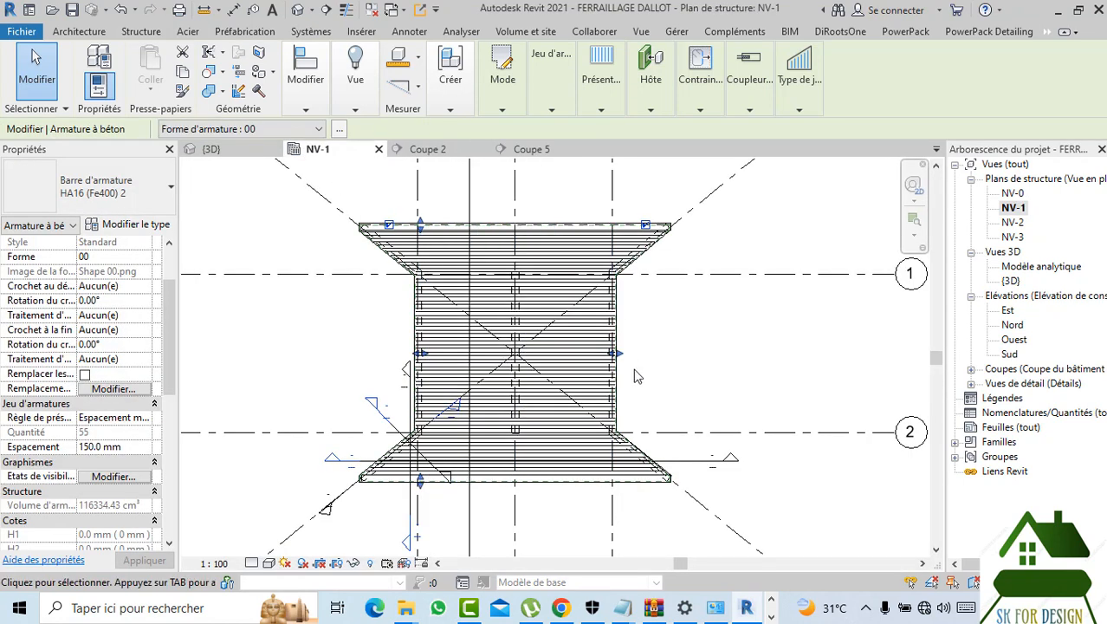
scroll(624, 357, "up", 2)
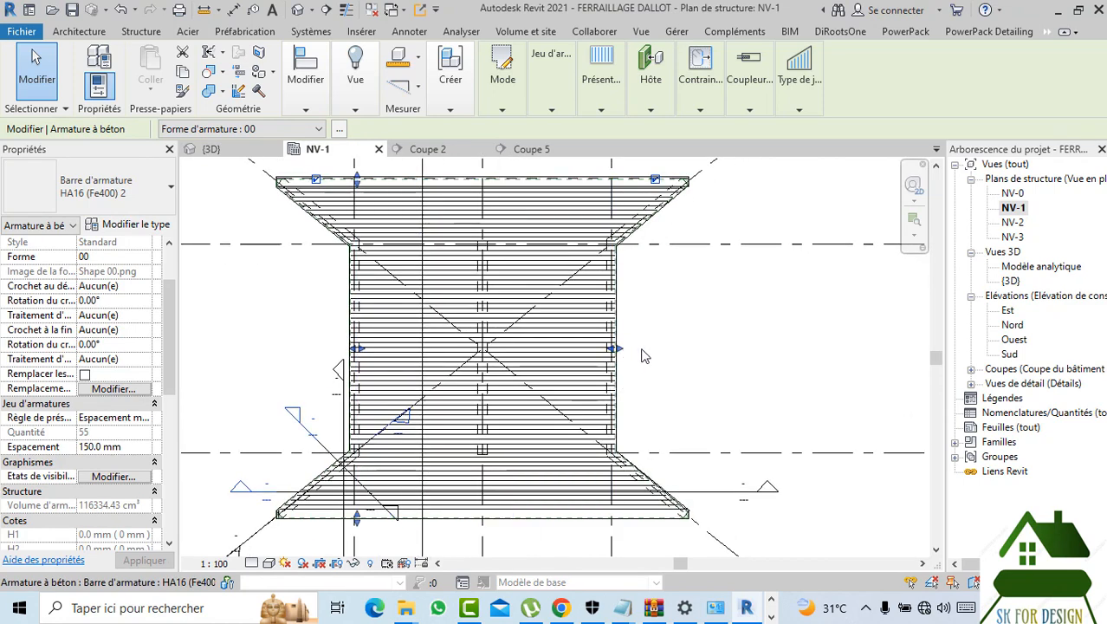
left_click_drag(647, 351, 652, 346)
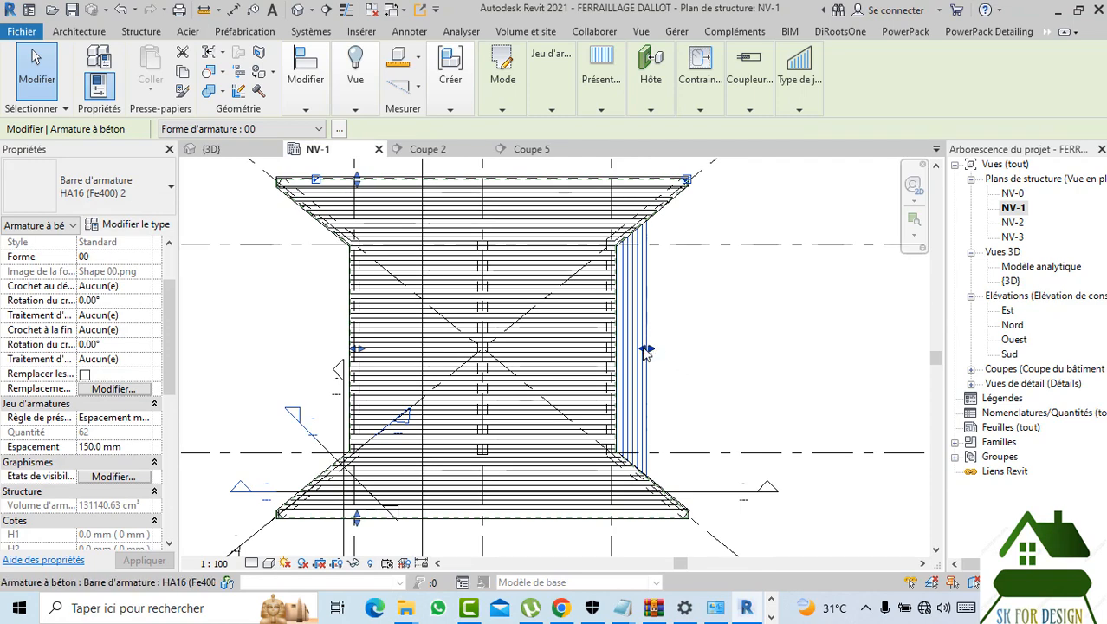
- Pull the end of the 150 mm bar set back just inside the right side wall in plan NV-1
scroll(646, 351, "up", 2)
left_click_drag(646, 351, 628, 351)
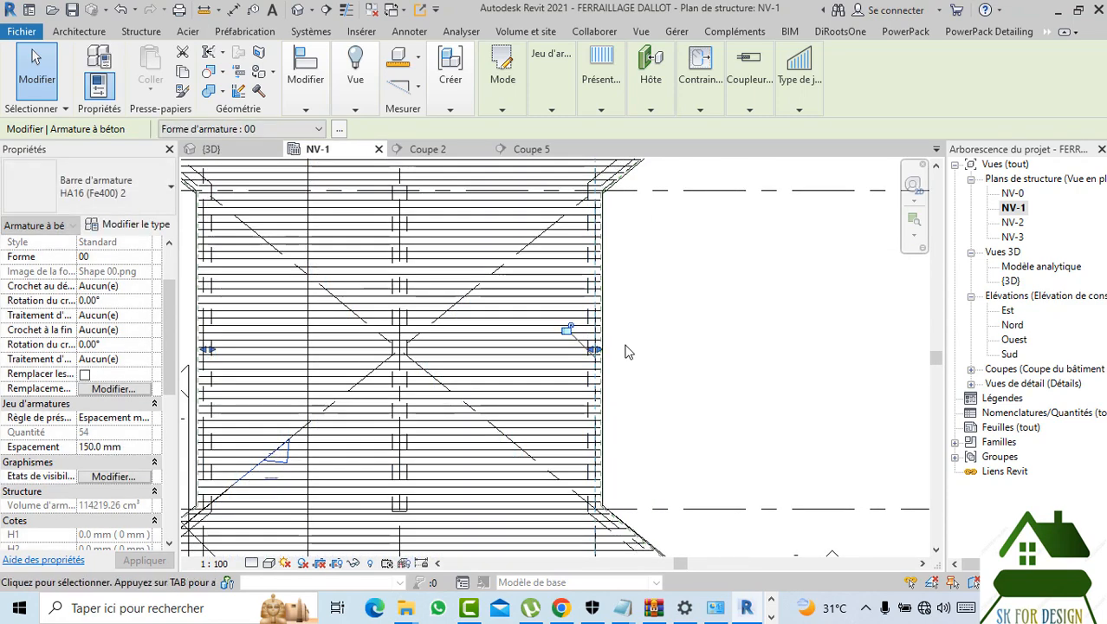
scroll(598, 351, "up", 3)
scroll(647, 351, "down", 1)
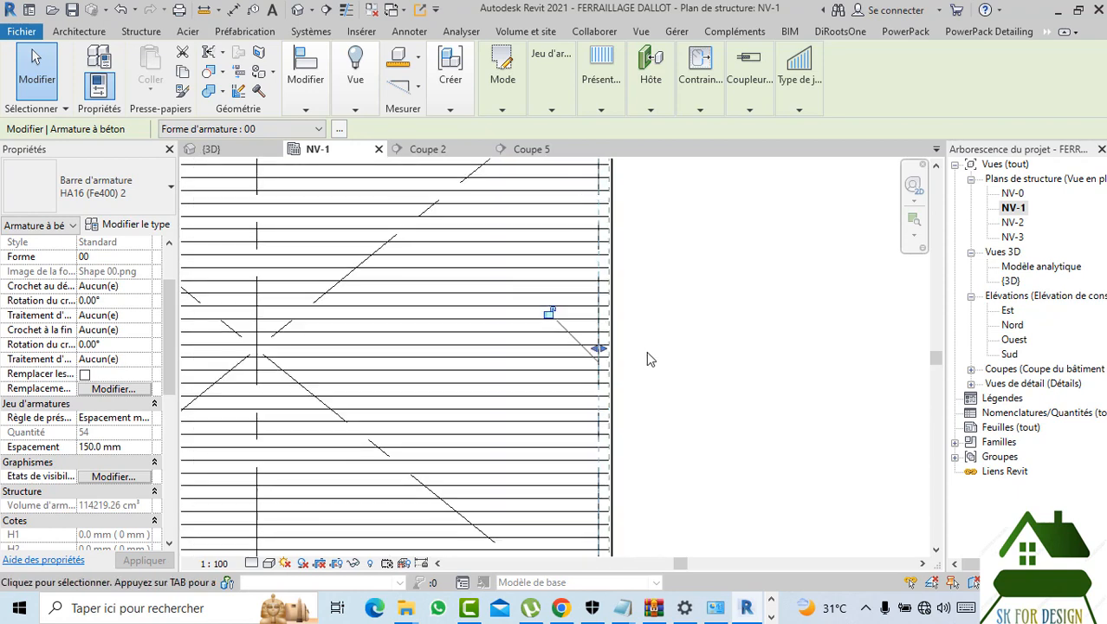
scroll(595, 351, "up", 3)
mouse_move(598, 349)
left_mouse_down()
mouse_move(564, 349)
mouse_move(580, 348)
left_mouse_up()
scroll(718, 366, "down", 3)
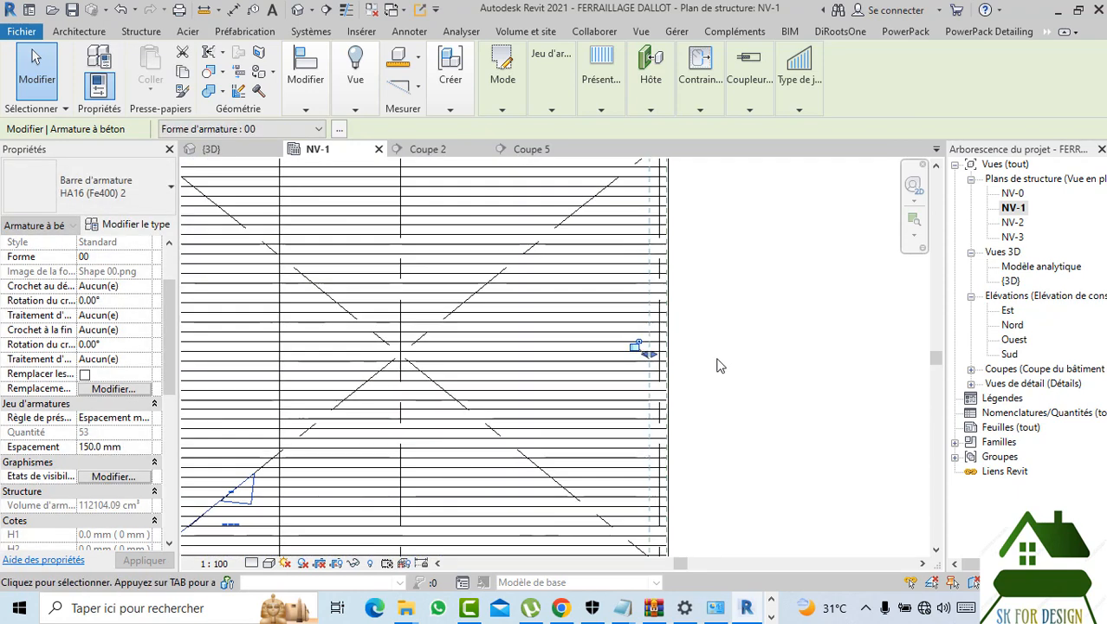
- Adjust the start of the same bar set just inside the left side wall in plan NV-1
scroll(355, 362, "up", 2)
left_click_drag(432, 331, 434, 332)
scroll(501, 338, "down", 3)
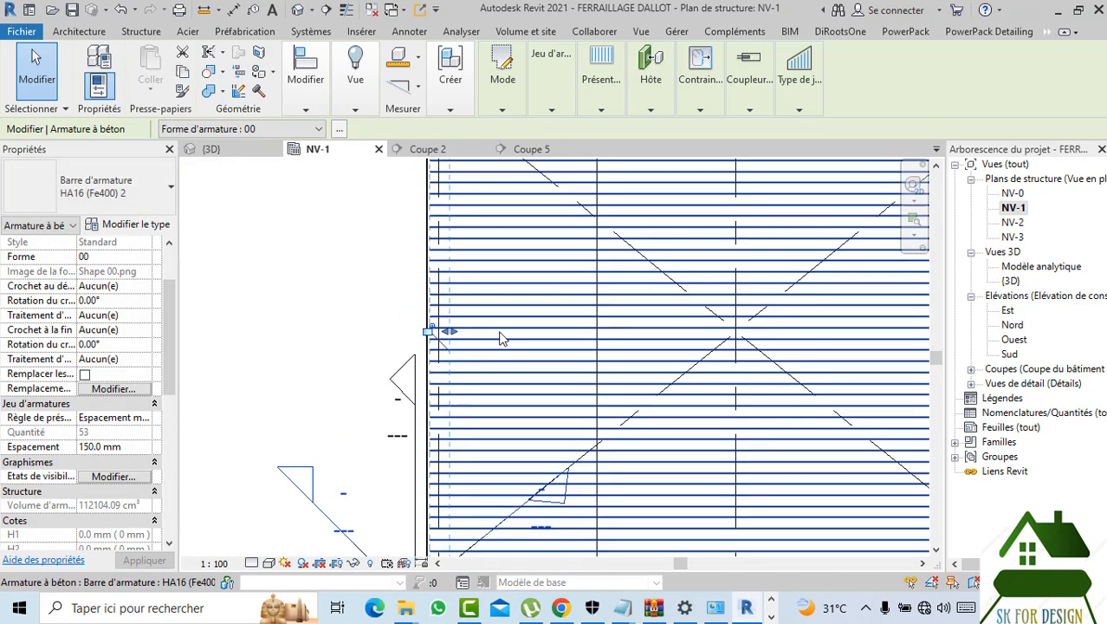
scroll(616, 370, "down", 3)
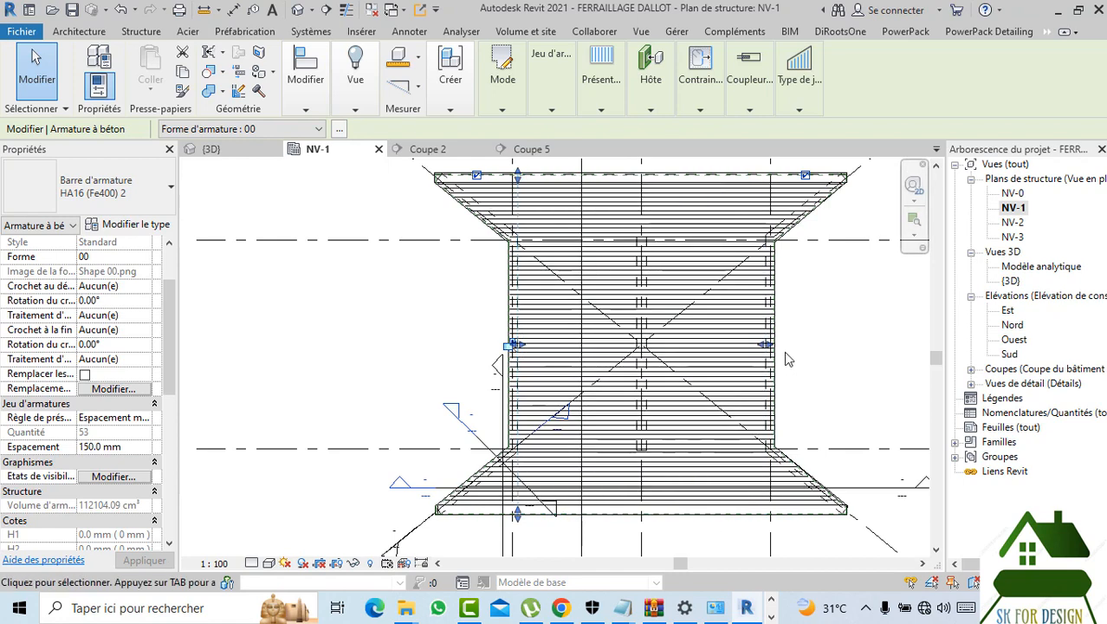
- Select the 30 cm bottom slab and show its reinforcement in plan NV-1 using the PowerPack rebar visibility tool
scroll(778, 345, "up", 2)
left_click(771, 315)
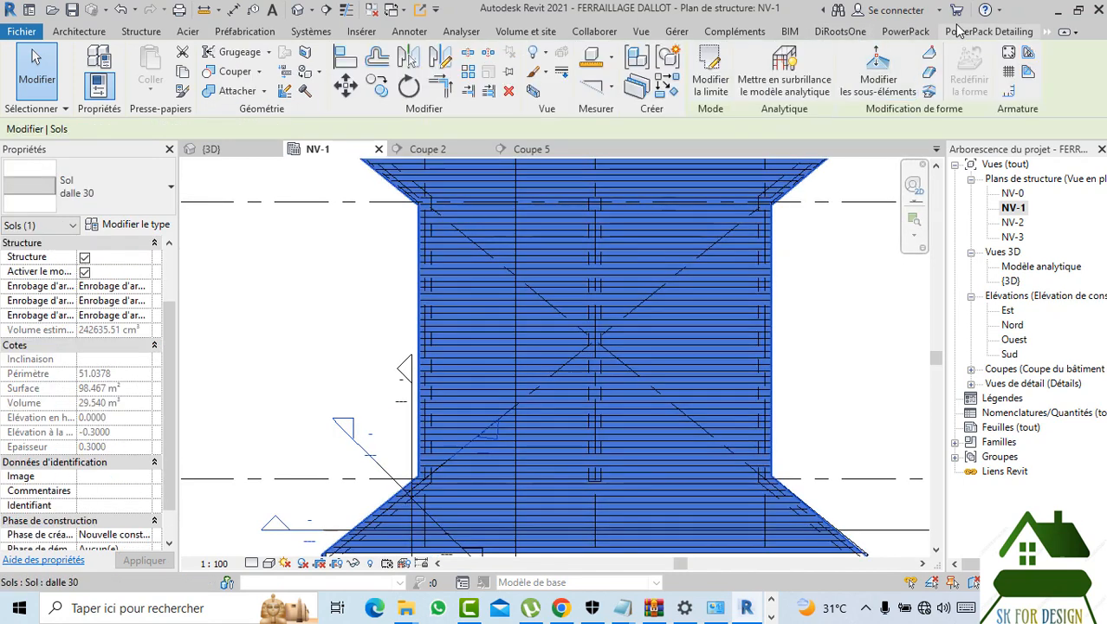
left_click(988, 31)
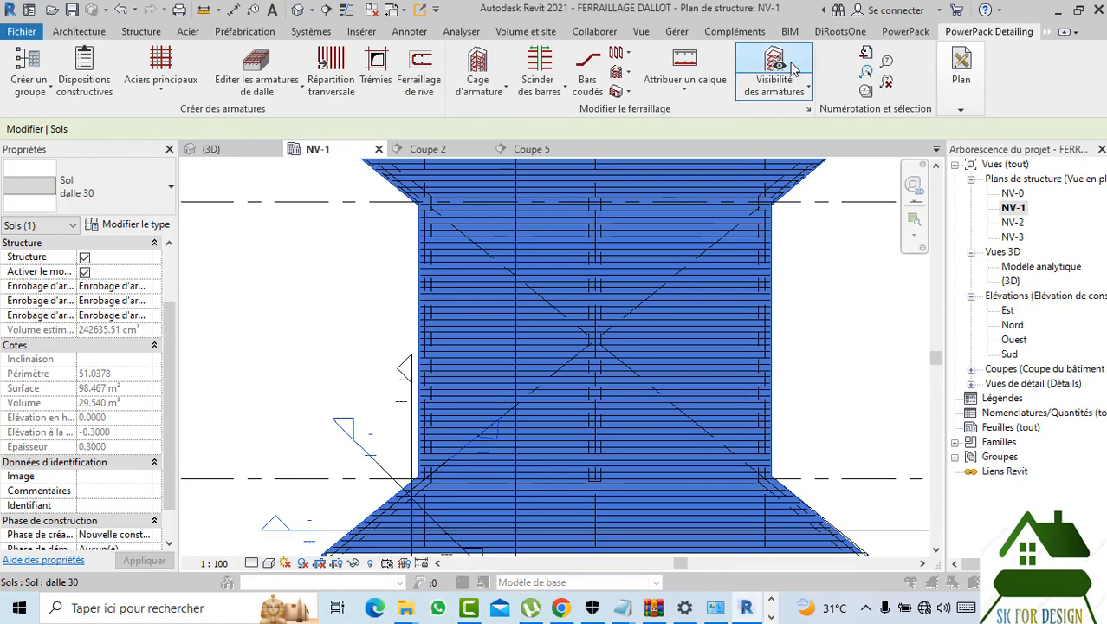
left_click(774, 69)
left_click(725, 427)
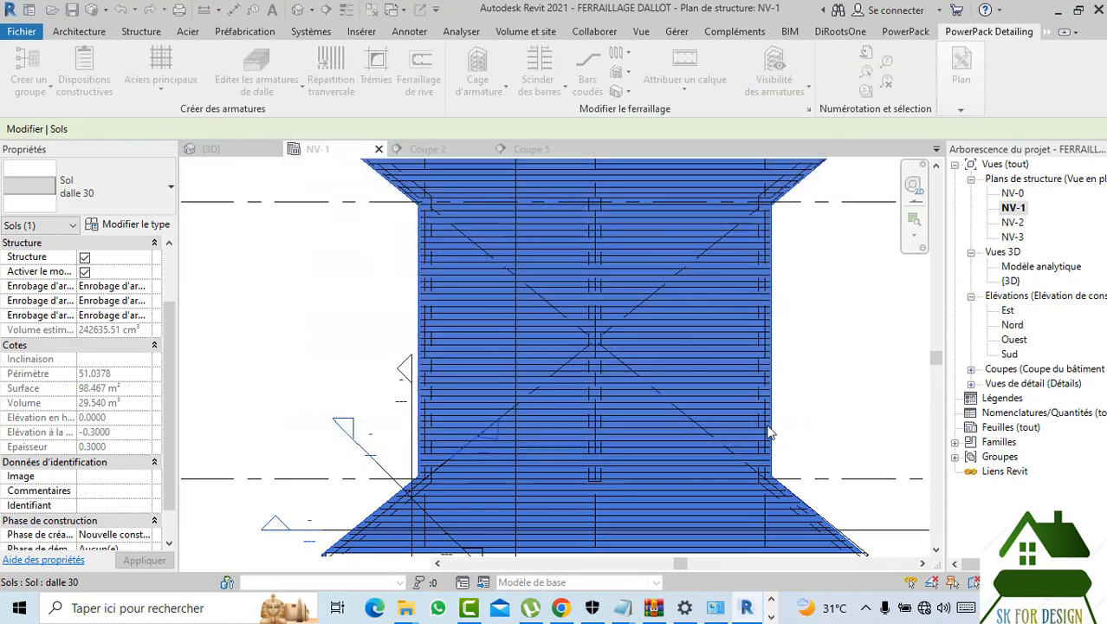
- Examine in plan NV-1 how the new bar set meets the side wall and the flared end's outer edge
scroll(459, 323, "up", 8)
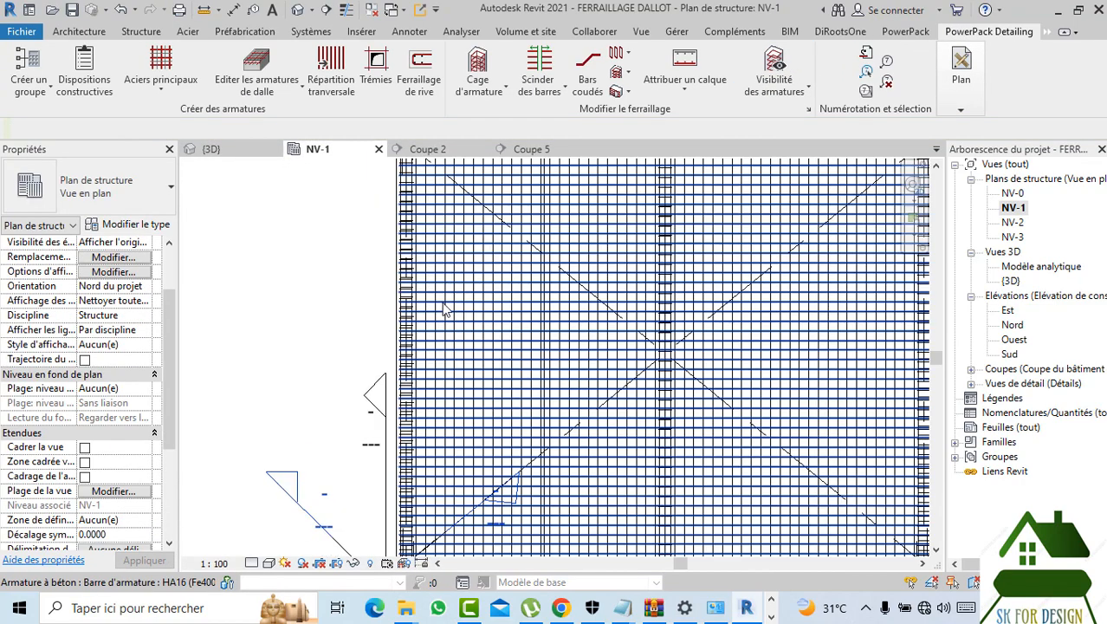
scroll(403, 263, "down", 5)
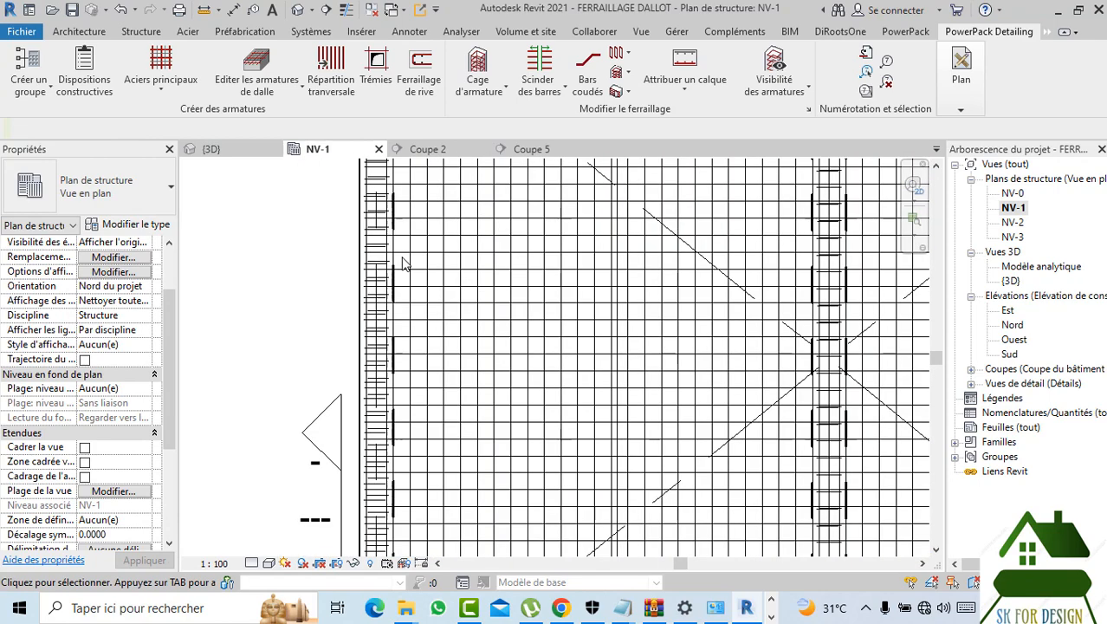
scroll(416, 277, "down", 1)
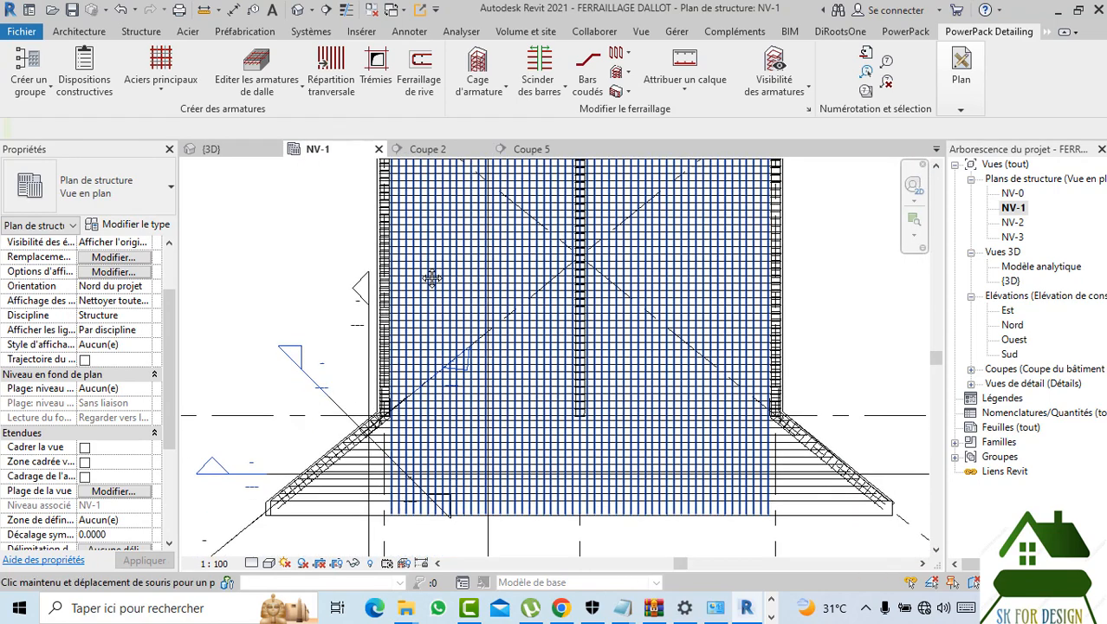
scroll(450, 483, "up", 4)
scroll(438, 449, "up", 2)
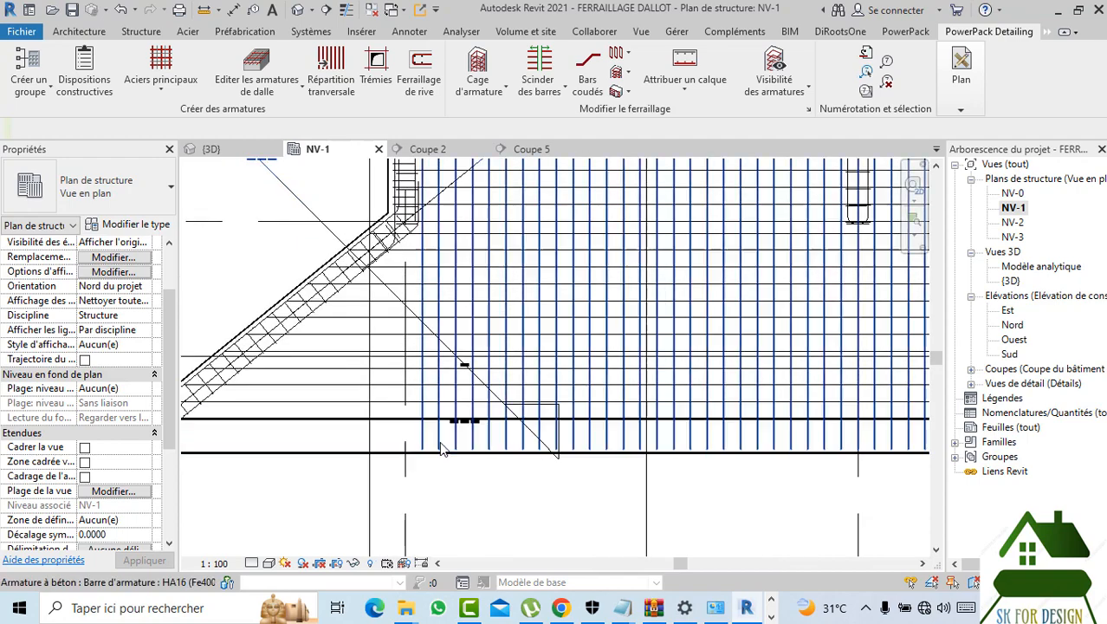
left_click(436, 446)
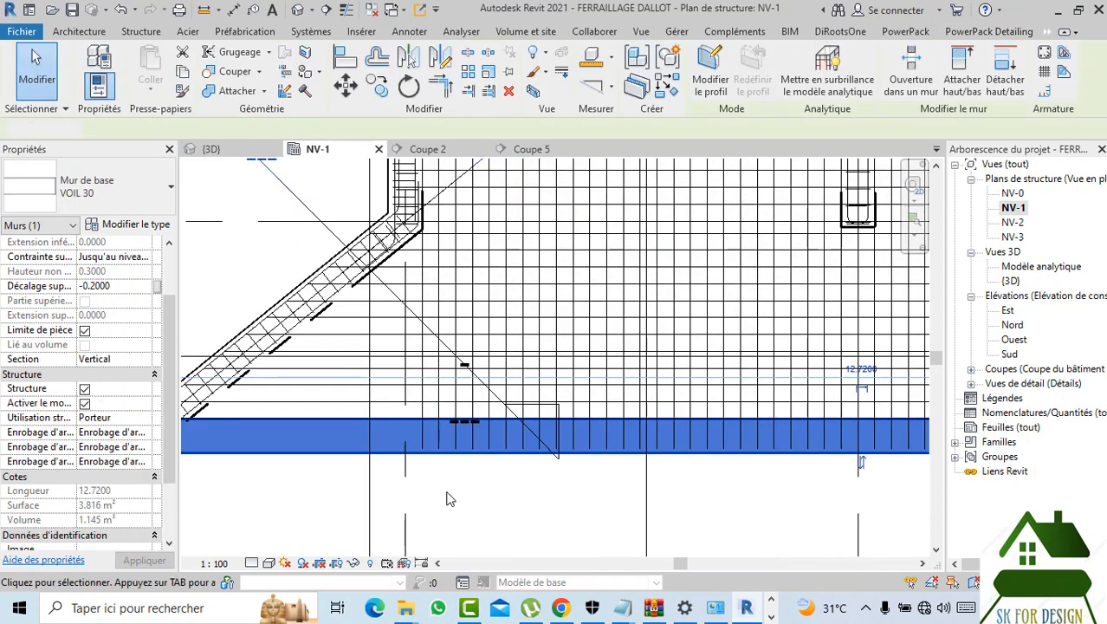
key("Escape")
- In the 3D view, show all reinforcement types and layers in the active view with the PowerPack rebar visibility tool
left_click(212, 149)
scroll(493, 410, "up", 4)
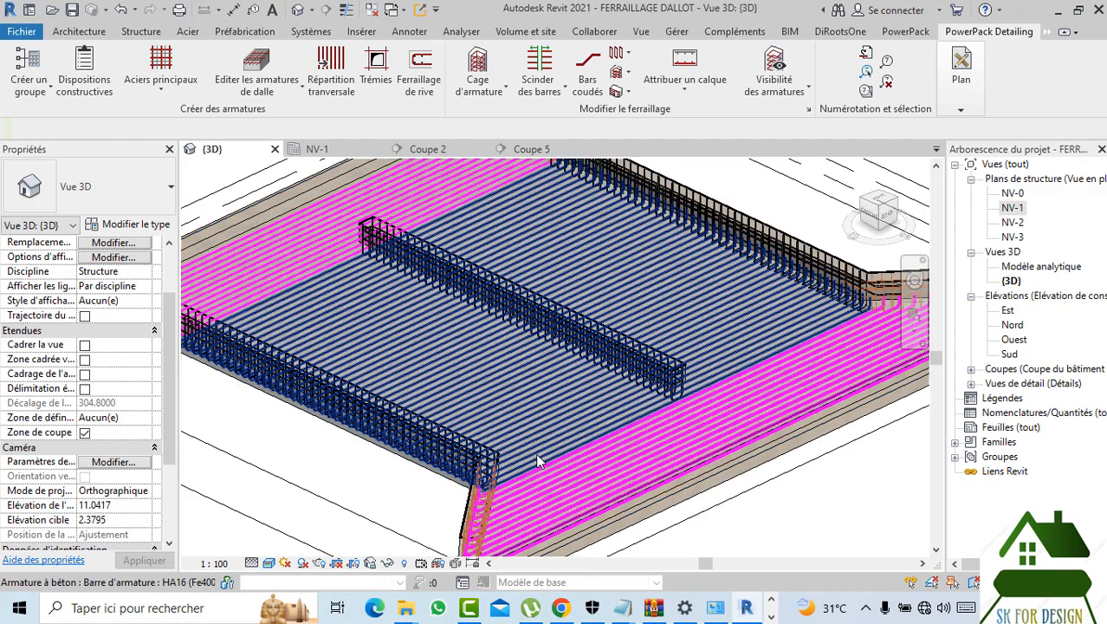
left_click(535, 453)
left_click(351, 257)
scroll(279, 190, "down", 5)
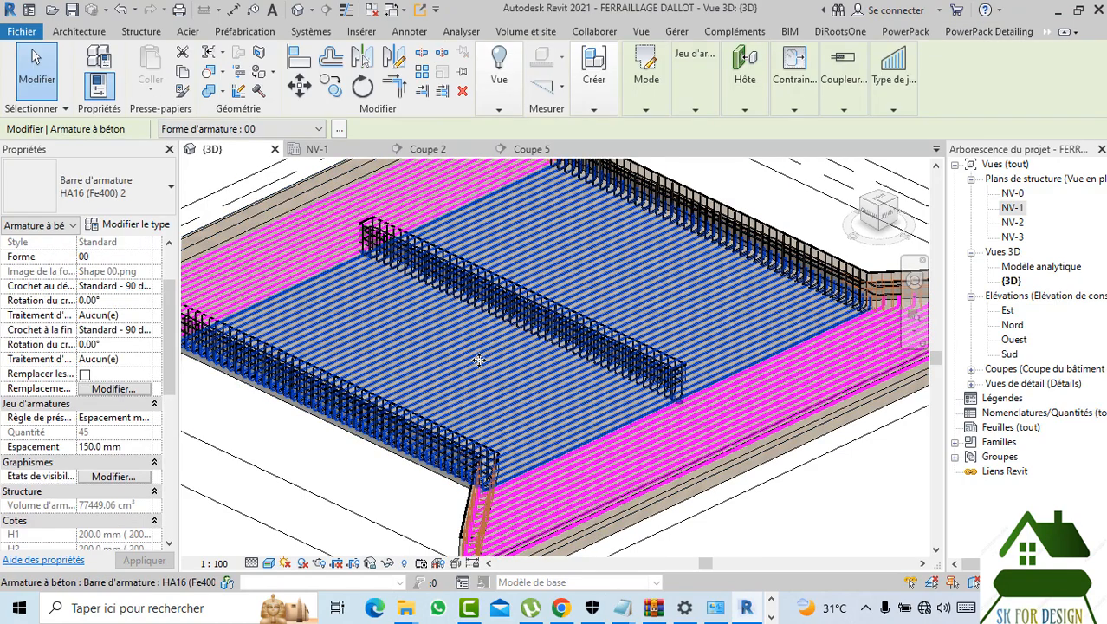
left_click(564, 456)
left_click(956, 33)
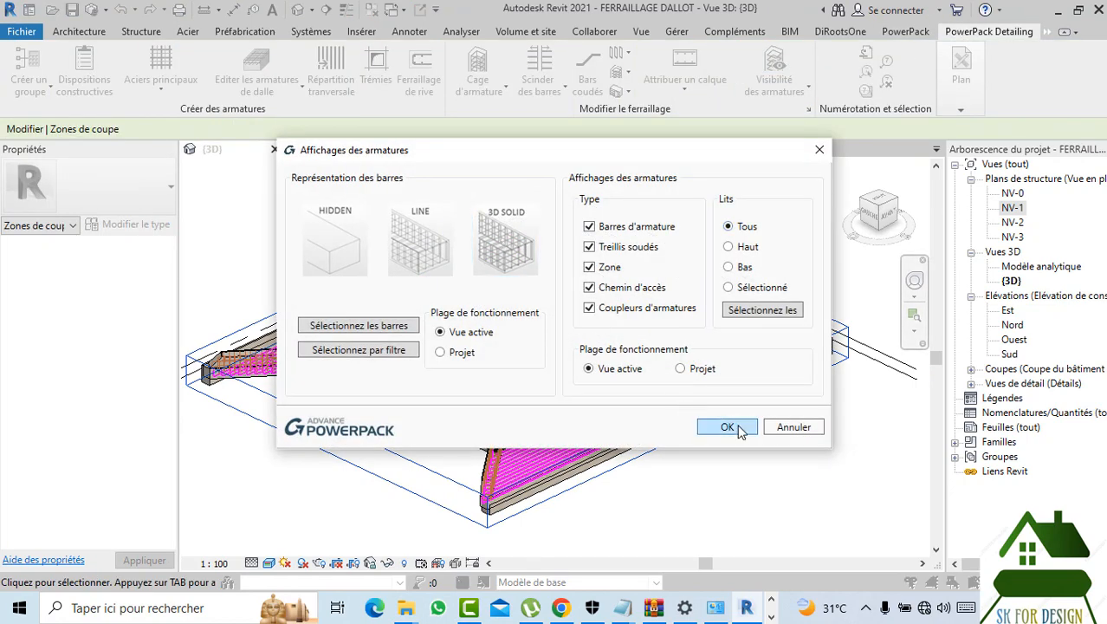
left_click(728, 427)
- Give the new 150 mm bottom slab bar set Standard - 90 deg. hooks at both its start and end
scroll(674, 459, "up", 4)
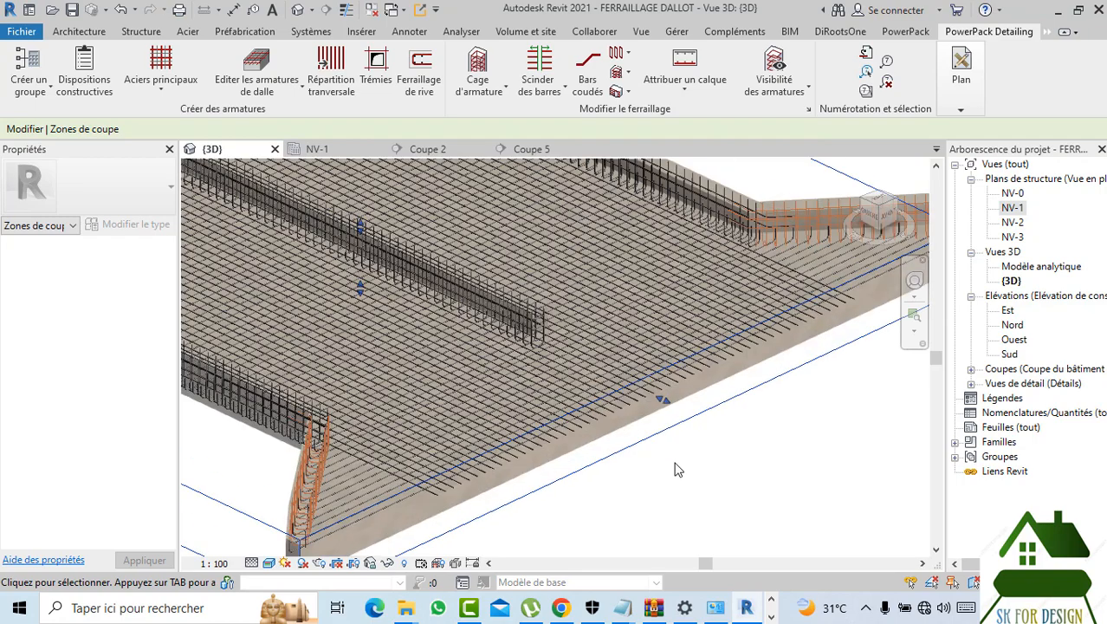
left_click(679, 469)
scroll(684, 459, "up", 5)
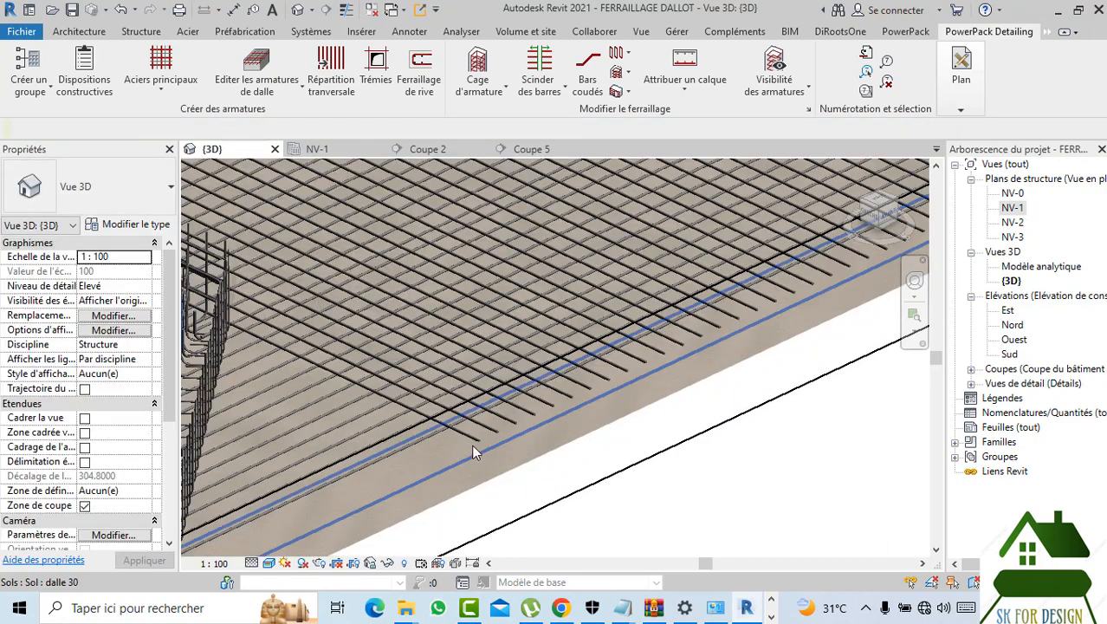
left_click(366, 218)
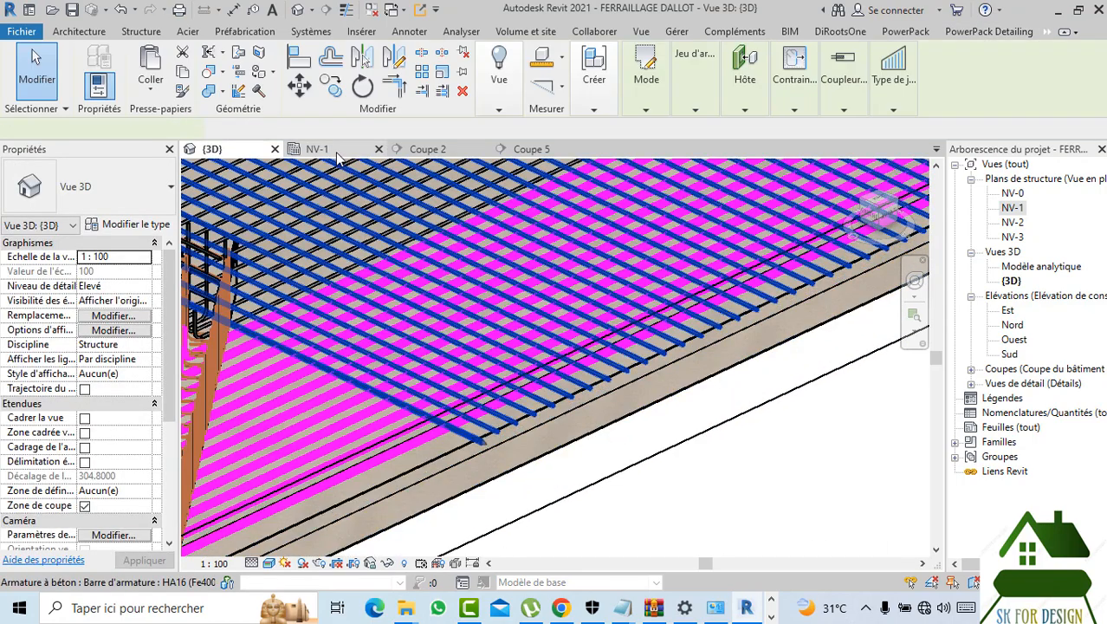
left_click(335, 152)
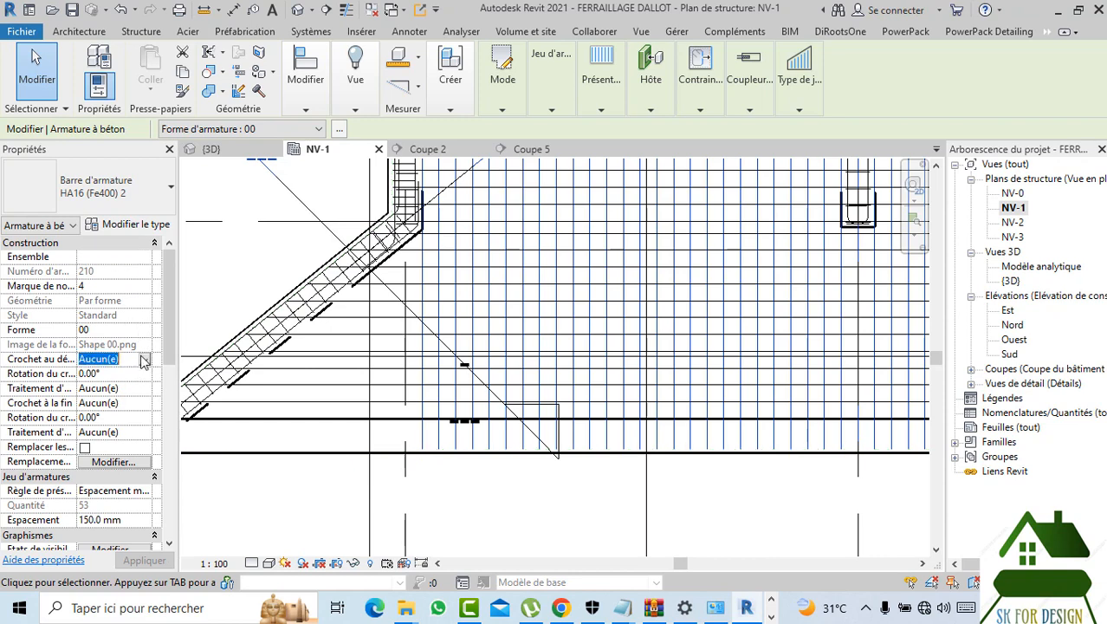
left_click(144, 360)
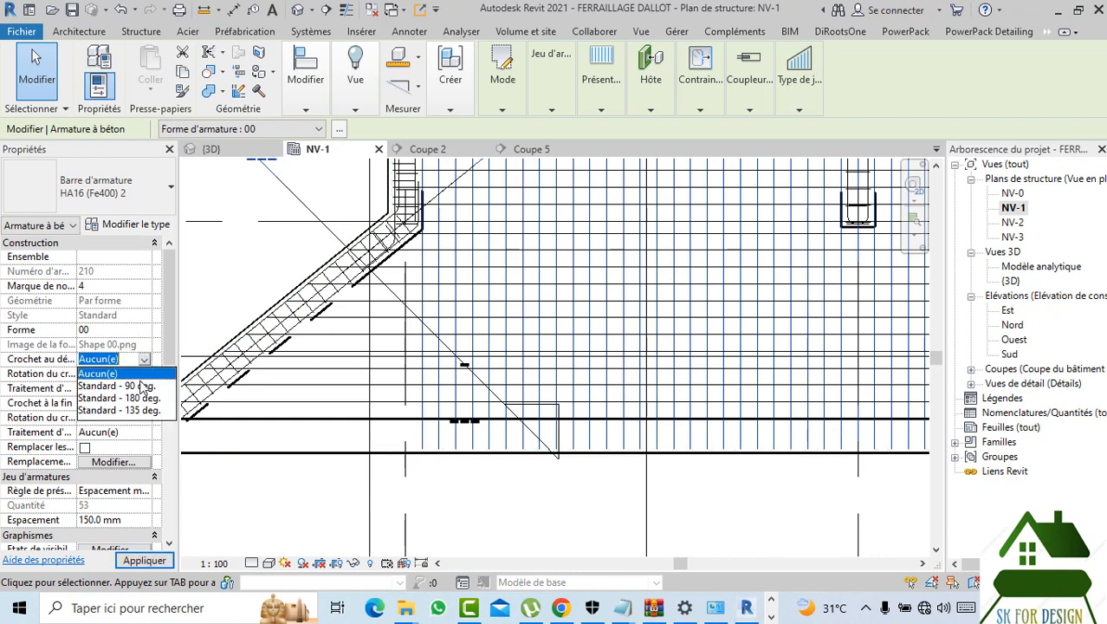
left_click(143, 386)
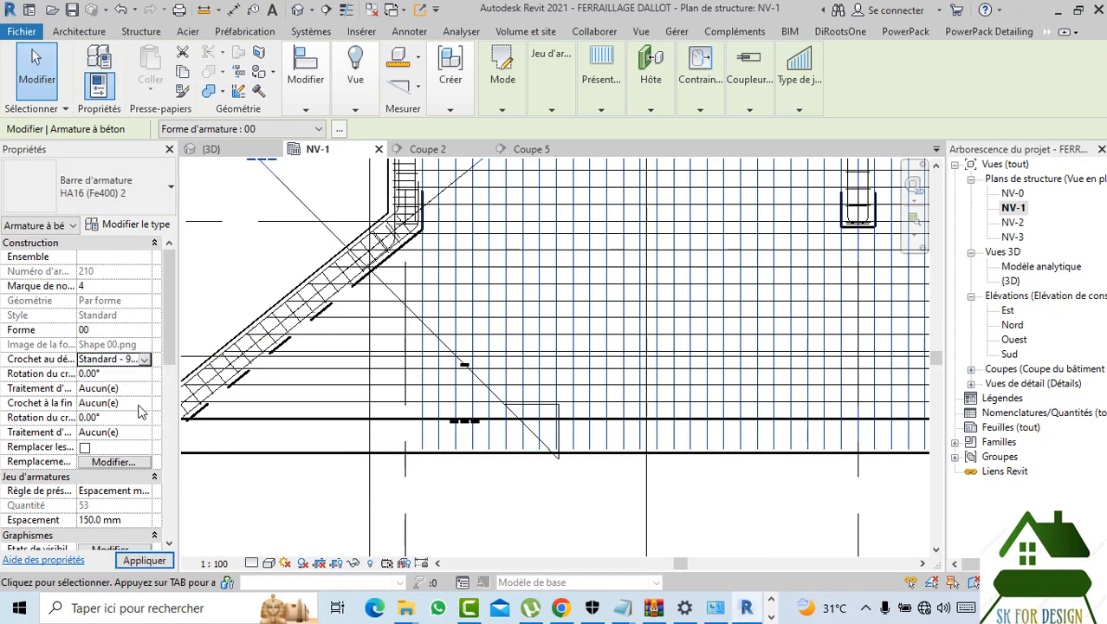
left_click(145, 404)
left_click(136, 431)
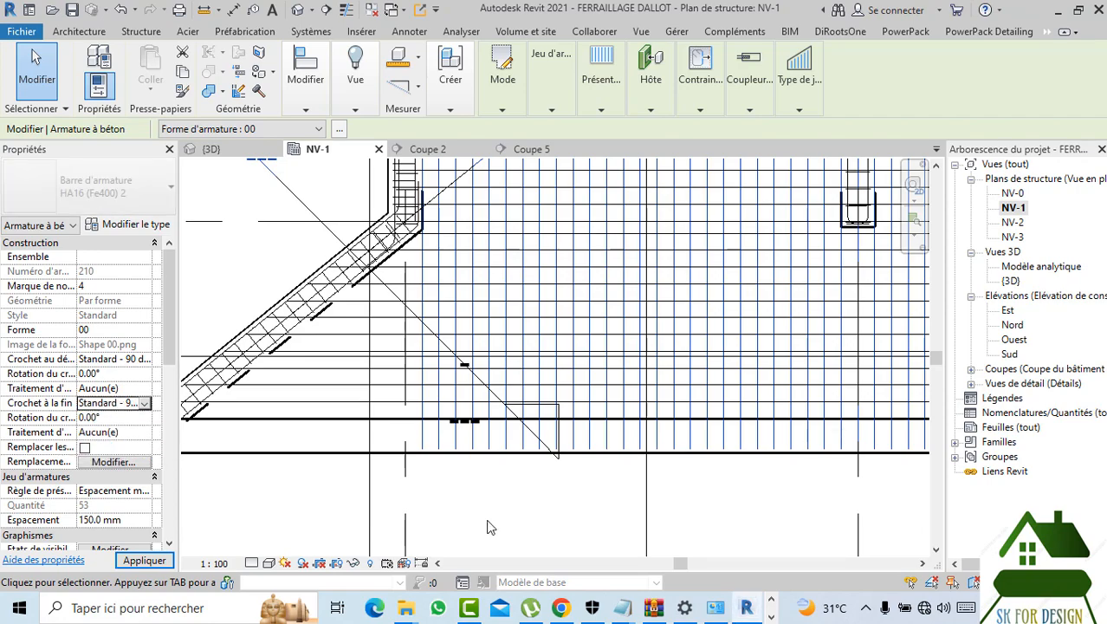
left_click(491, 526)
- Inspect the hooked bar set along both flared edges of the bottom slab in the 3D view
left_click(243, 151)
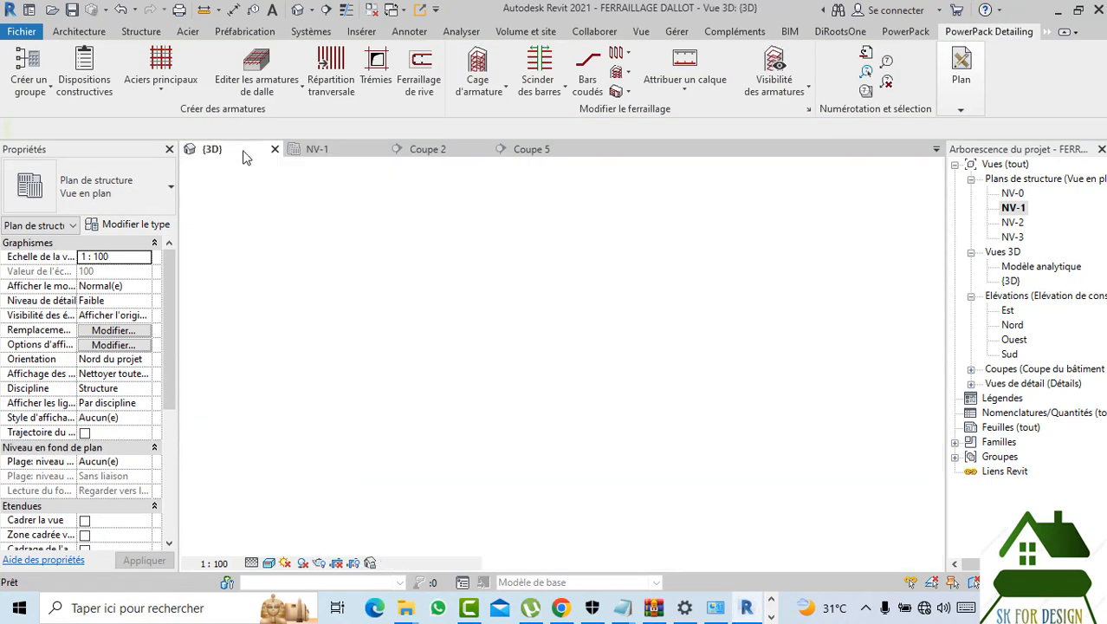
scroll(613, 441, "down", 8)
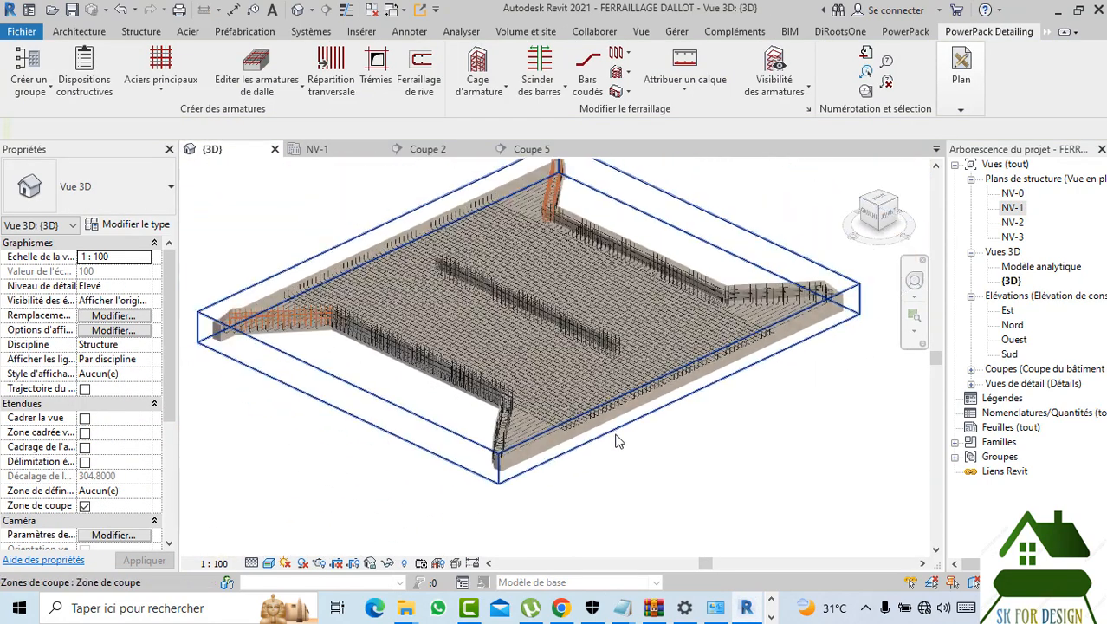
mouse_move(824, 255)
middle_mouse_down("shift")
mouse_move(791, 192)
mouse_move(684, 204)
middle_mouse_up("shift")
scroll(645, 315, "up", 4)
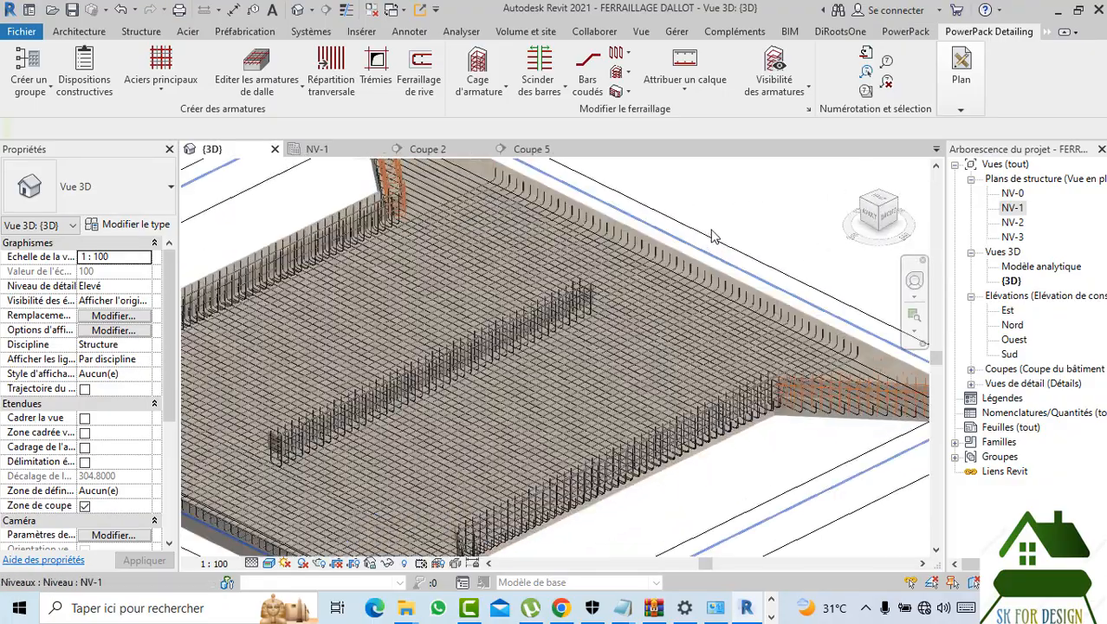
scroll(760, 210, "down", 6)
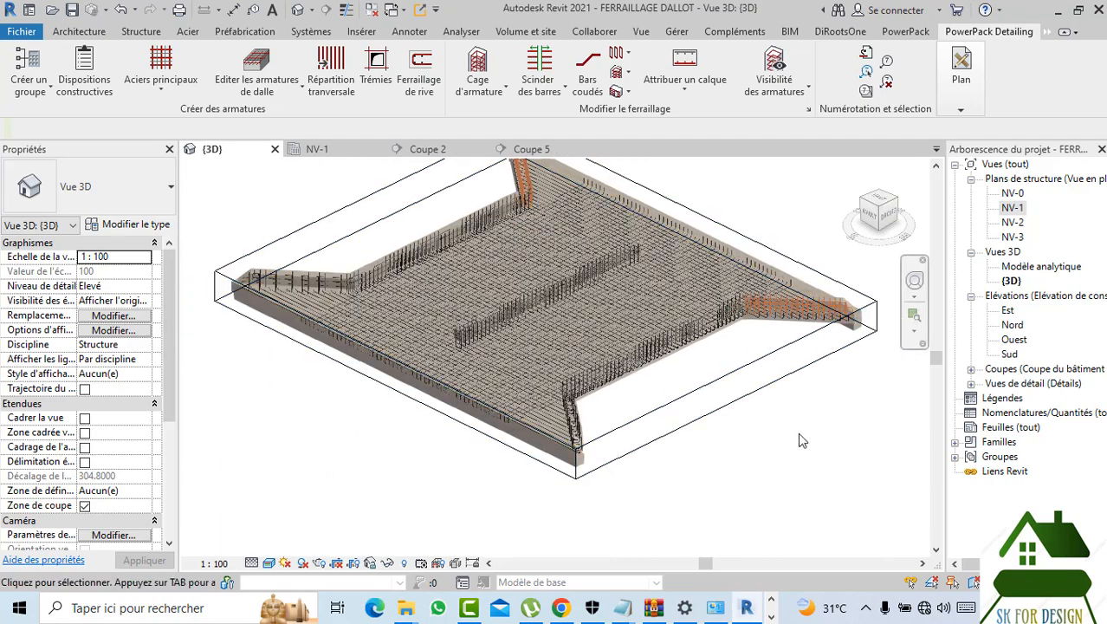
middle_click_drag(797, 473, 753, 476, "shift")
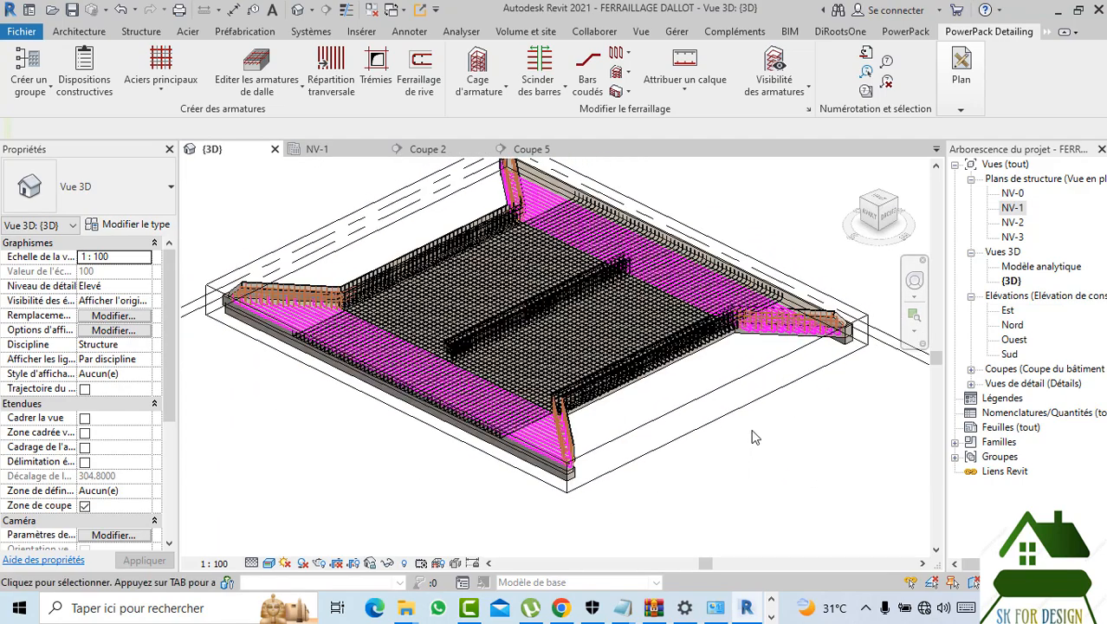
- Examine the bars around the flared wing wall at the slab's corner in the 3D view
middle_click_drag(777, 438, 794, 482)
scroll(268, 355, "up", 3)
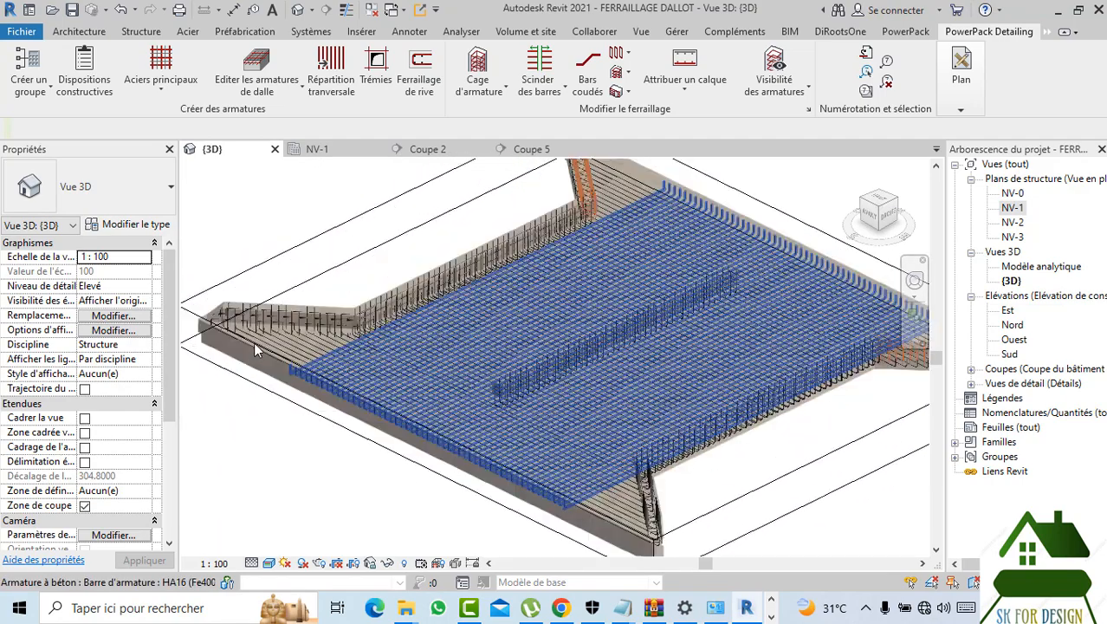
scroll(378, 413, "down", 2)
scroll(269, 330, "up", 4)
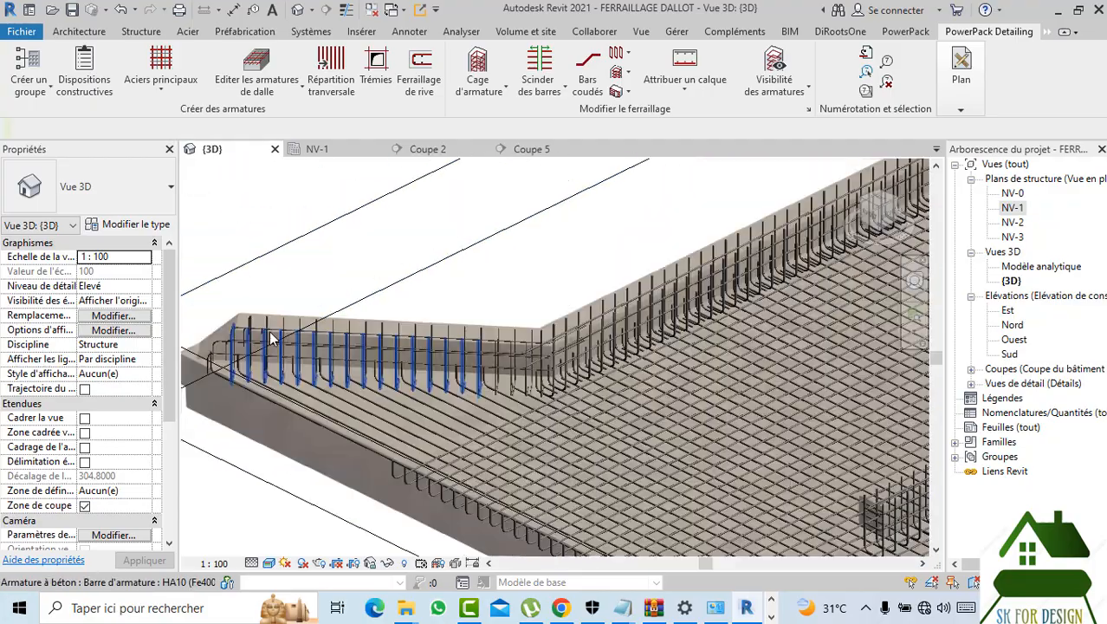
scroll(412, 438, "down", 4)
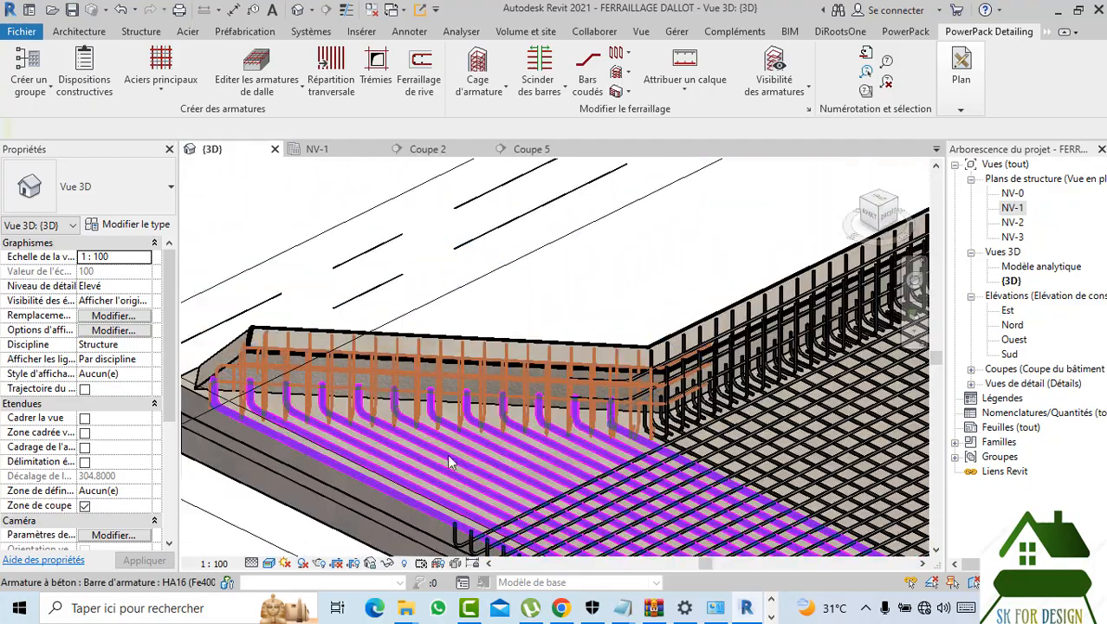
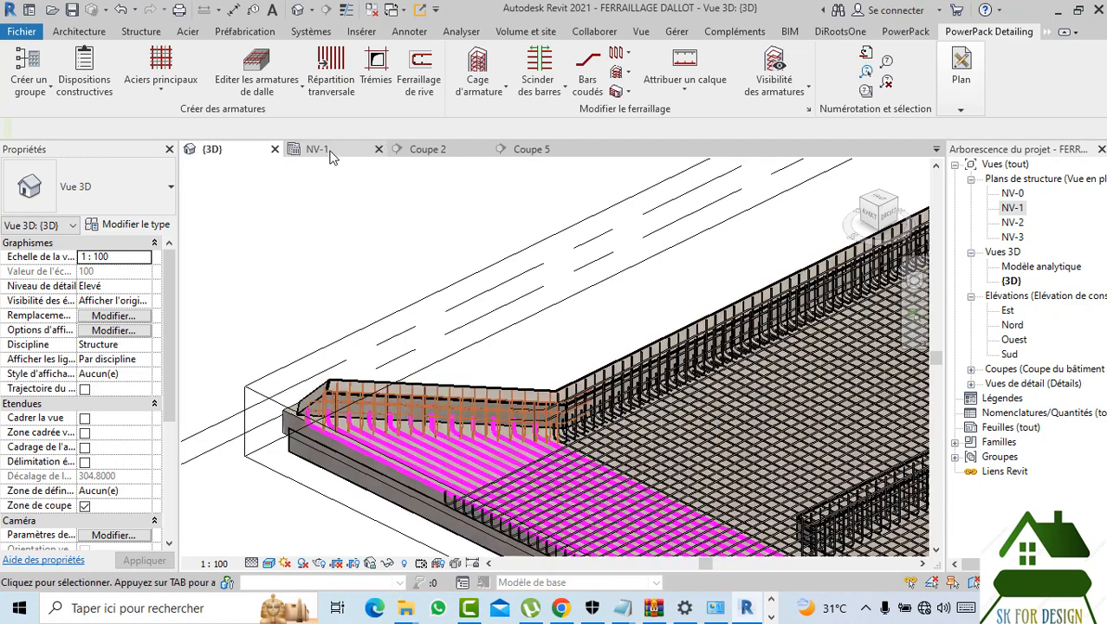
- In plan NV-1, extend section Coupe 2's crop region outward past the near flared wing wall
left_click(329, 149)
scroll(669, 378, "down", 1)
scroll(669, 377, "down", 2)
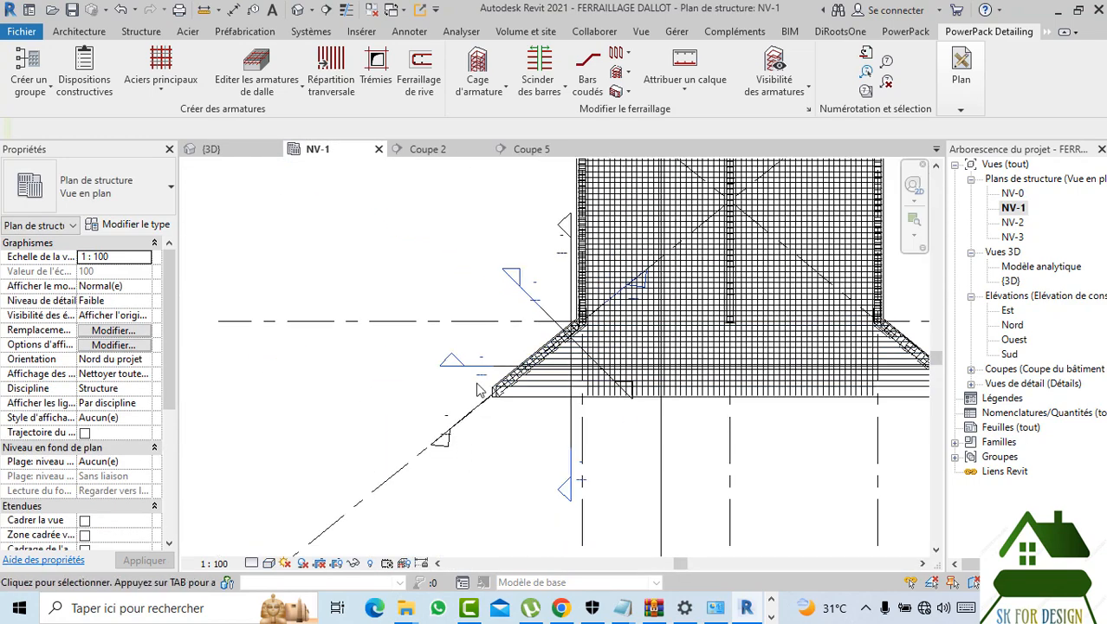
left_click(512, 362)
scroll(512, 360, "up", 2)
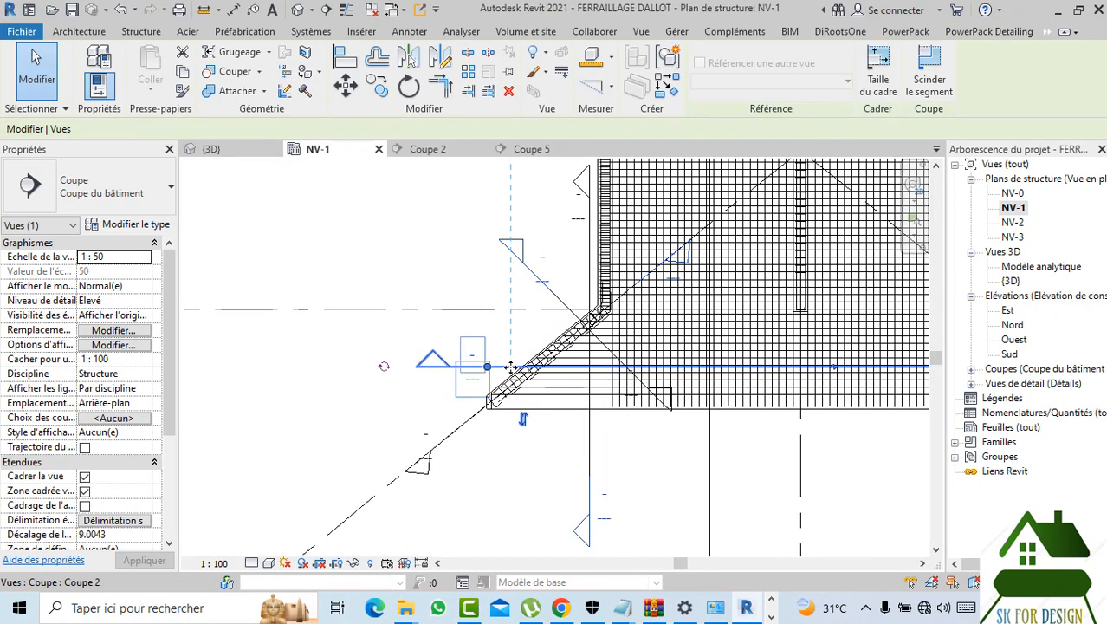
left_click_drag(505, 367, 365, 385)
scroll(397, 450, "down", 3)
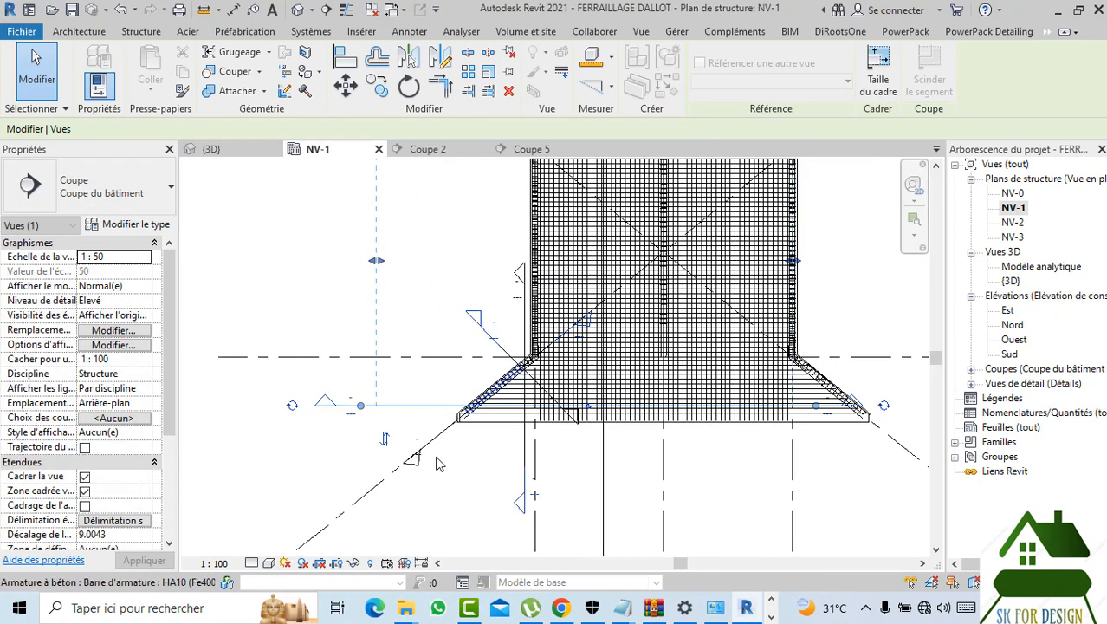
- Reduce section Coupe 2's view depth to about 2.17 so it ends just beyond the start of the flared walls
middle_click_drag(450, 440, 429, 526)
scroll(429, 527, "down", 2)
scroll(453, 419, "down", 1)
left_click_drag(517, 304, 497, 363)
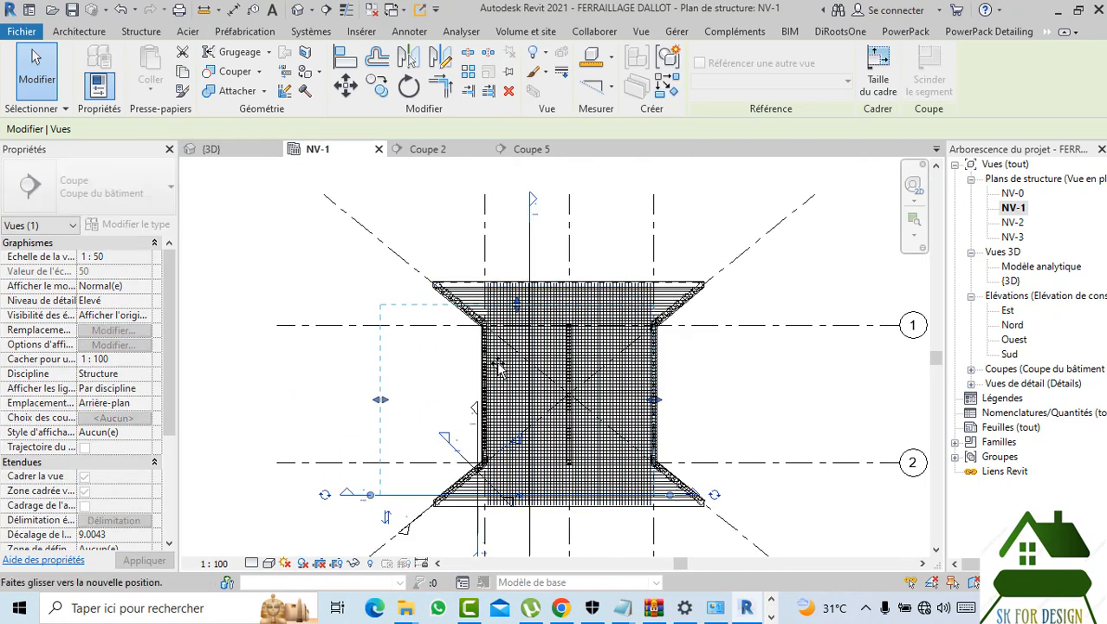
left_click_drag(491, 440, 491, 453)
scroll(476, 542, "up", 5)
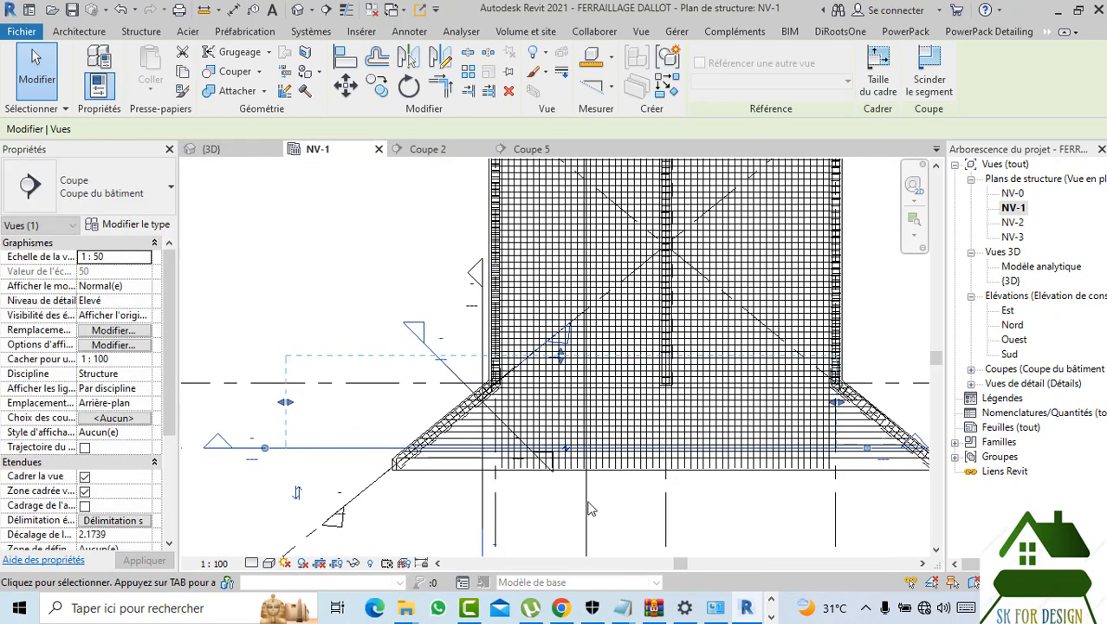
- Try narrowing section Coupe 2's crop region to the part around the near flared wing wall
left_click_drag(829, 403, 745, 416)
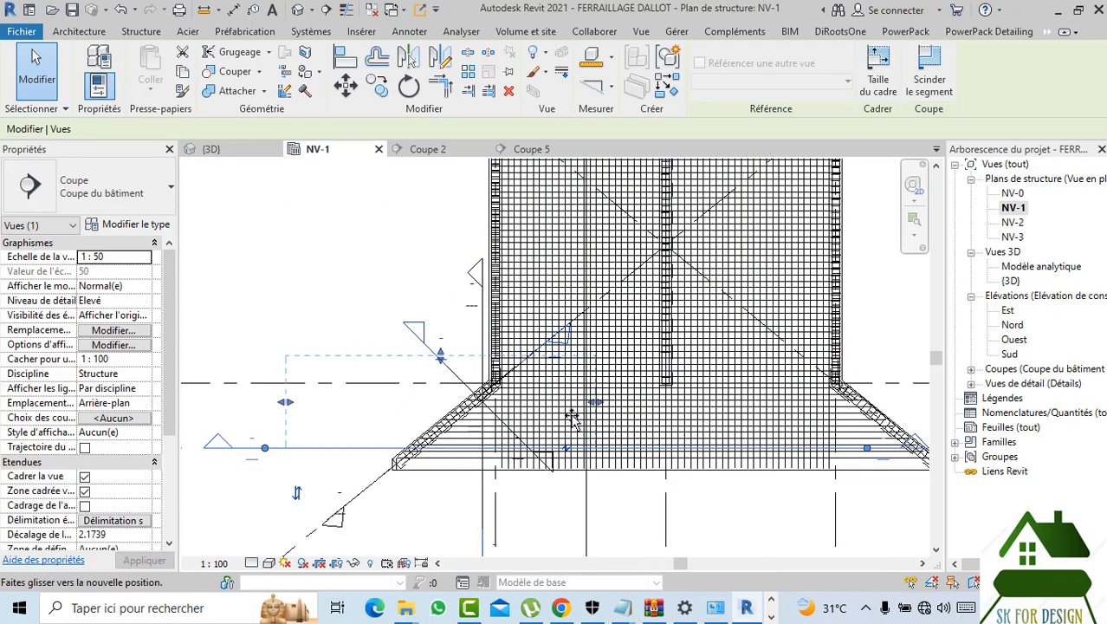
left_click_drag(571, 418, 559, 418)
scroll(370, 444, "up", 2)
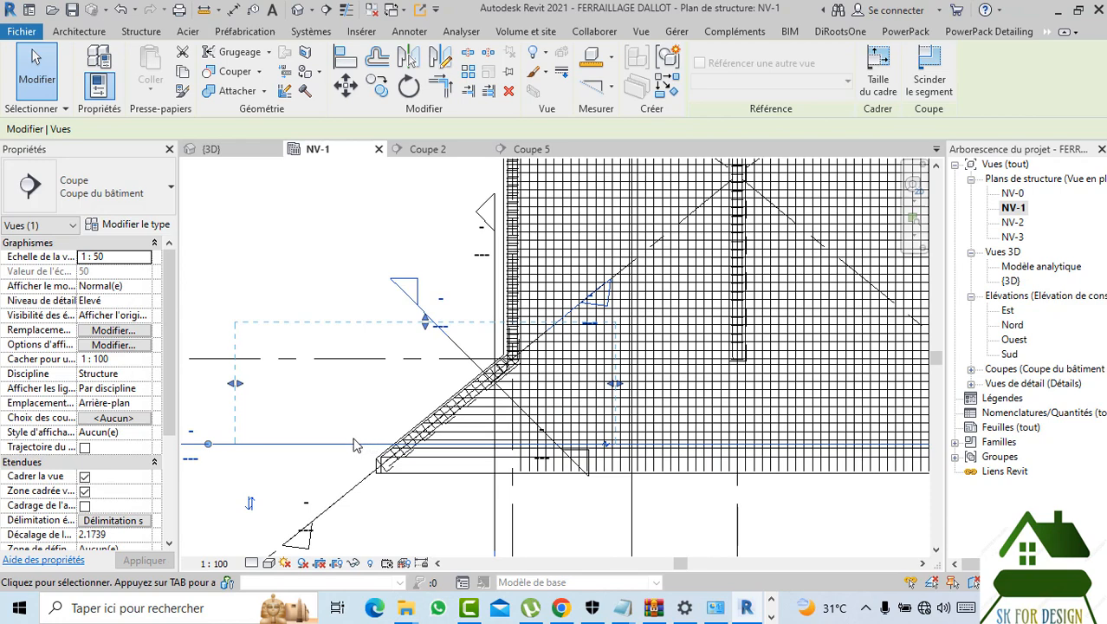
left_click(346, 475)
left_click(375, 444)
scroll(377, 440, "down", 2)
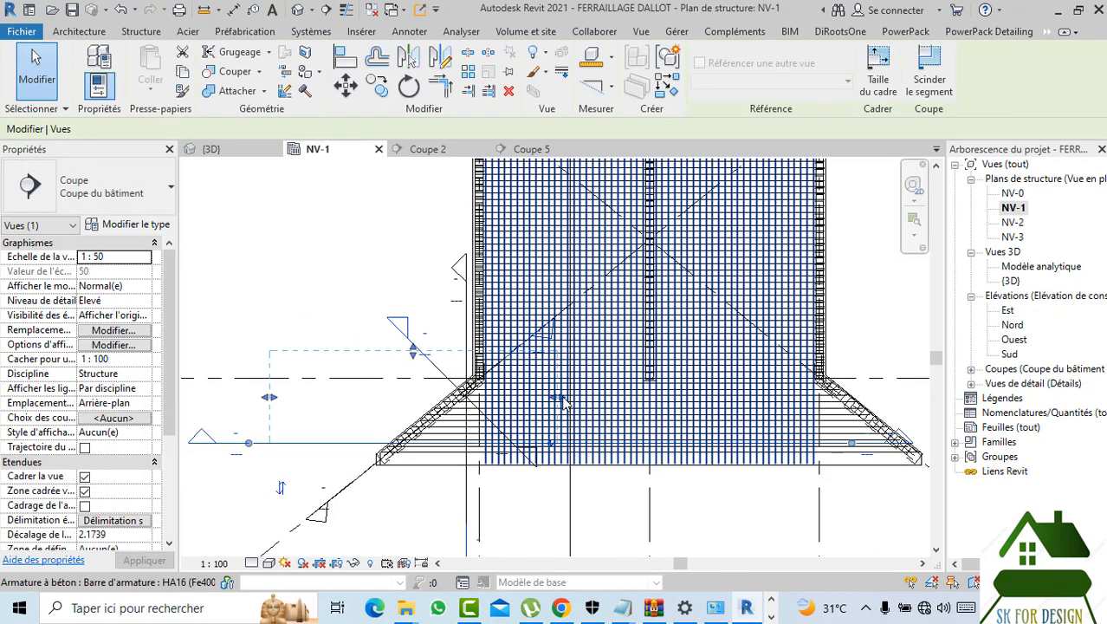
- Extend section Coupe 2's crop region out to the opposite flared wing and open that section at the slab's flared end
left_click_drag(558, 398, 630, 407)
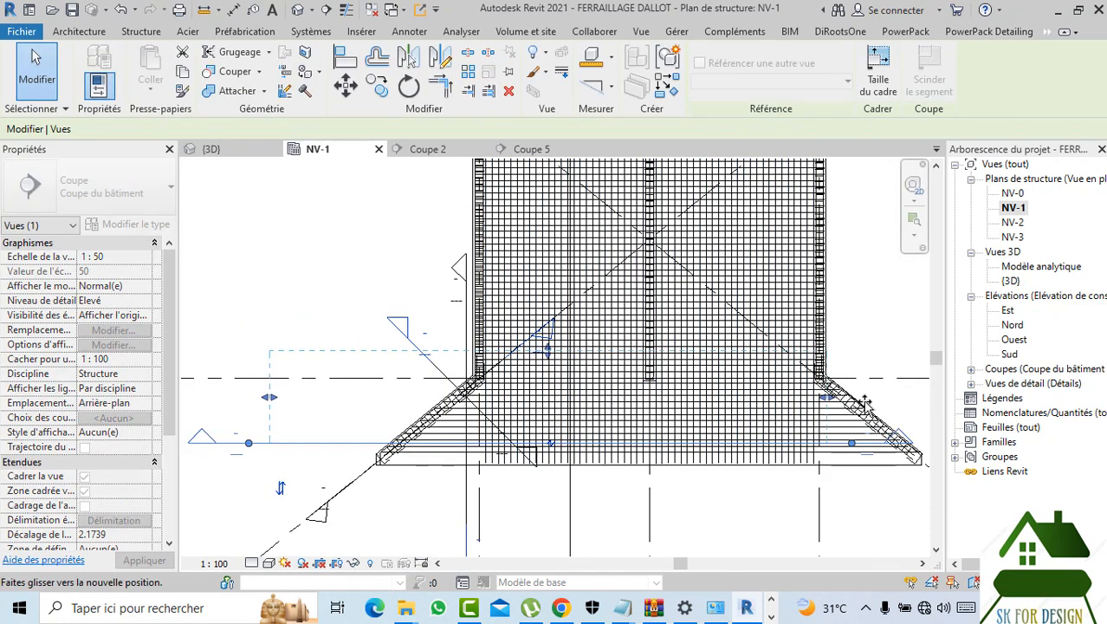
left_click_drag(906, 402, 905, 400)
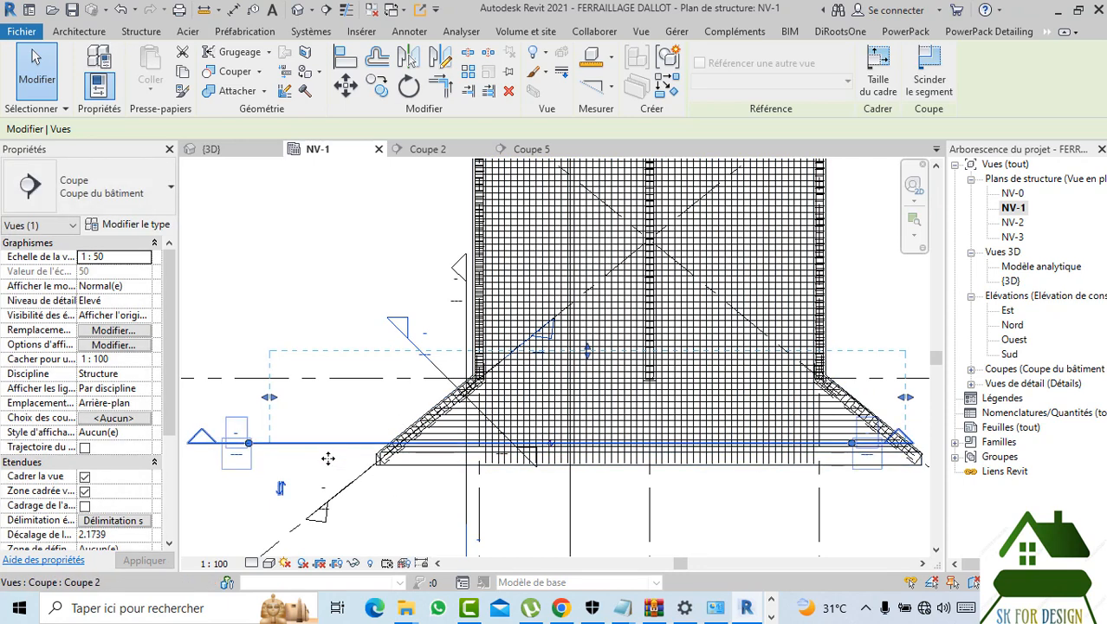
left_click(476, 145)
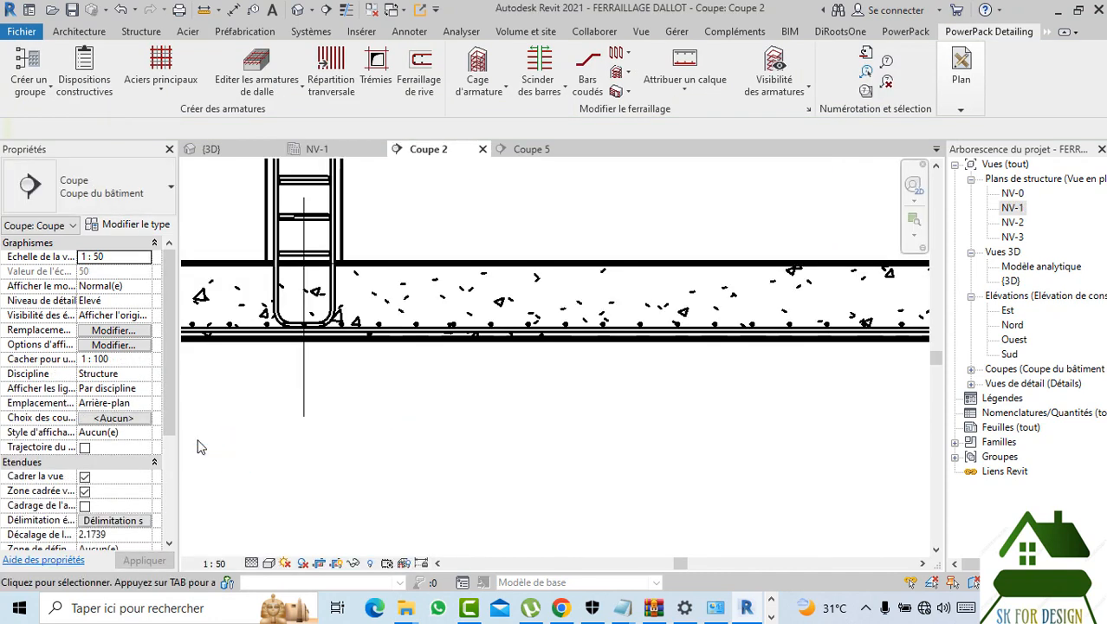
scroll(522, 420, "down", 5)
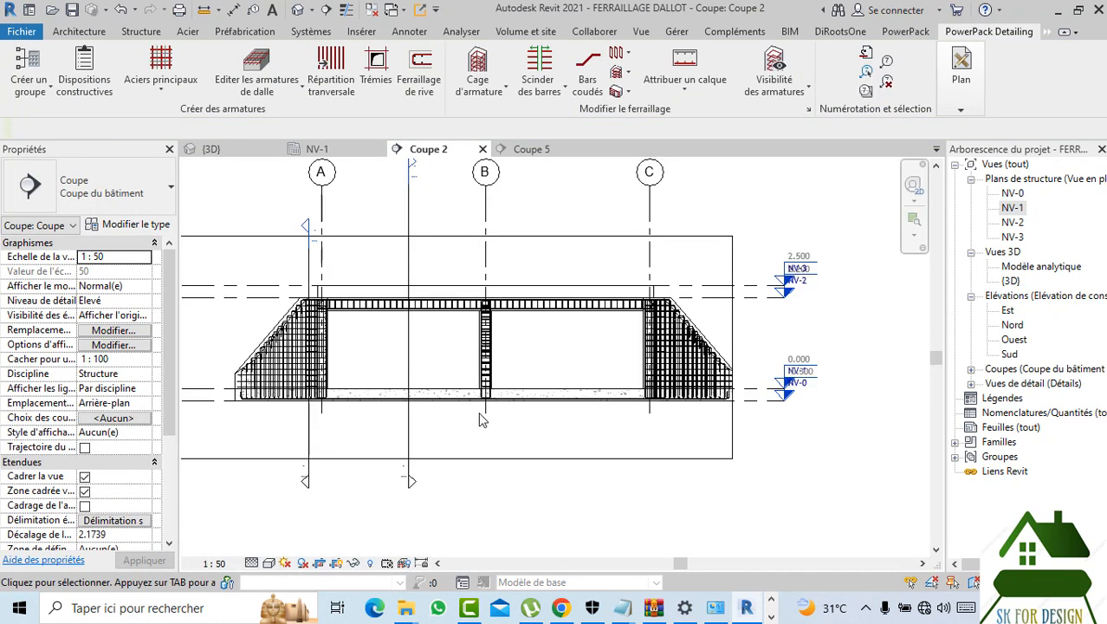
scroll(243, 389, "up", 5)
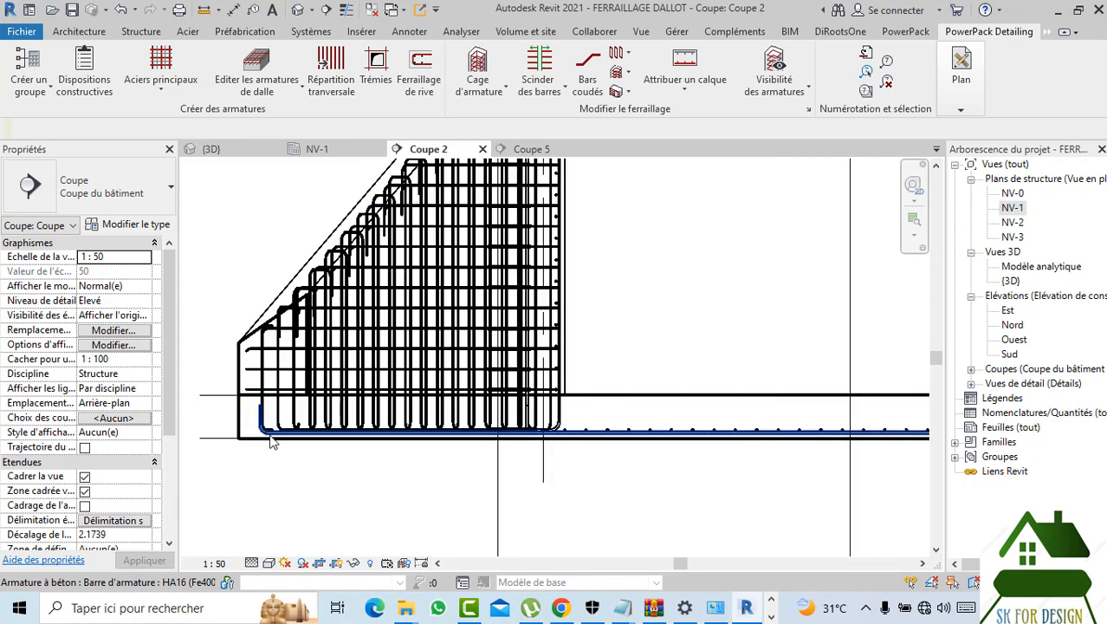
scroll(541, 449, "up", 3)
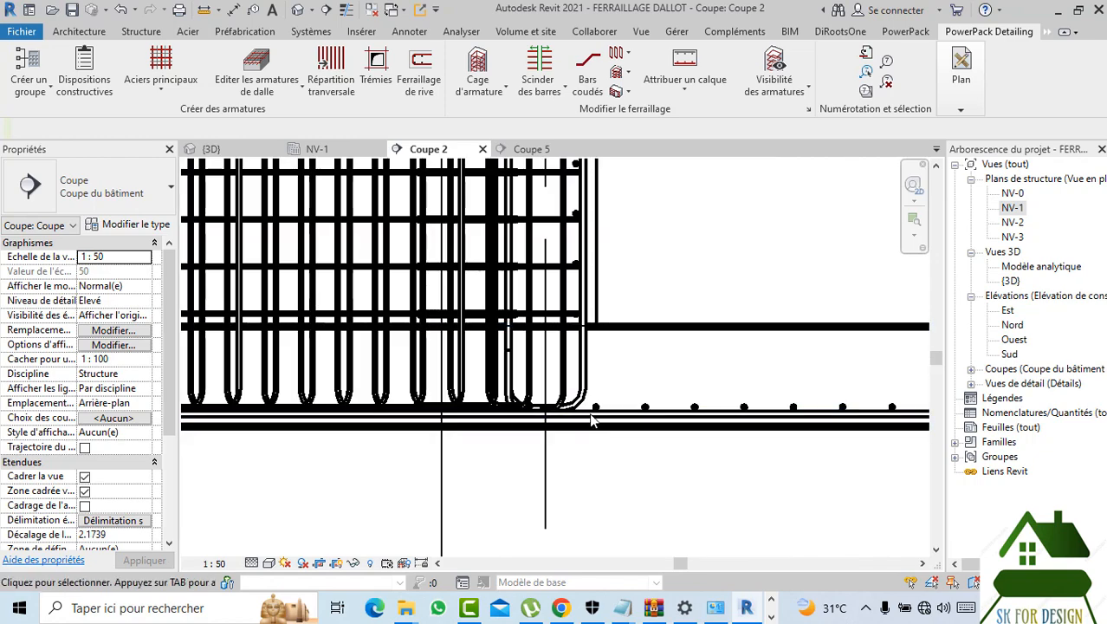
scroll(533, 414, "down", 5)
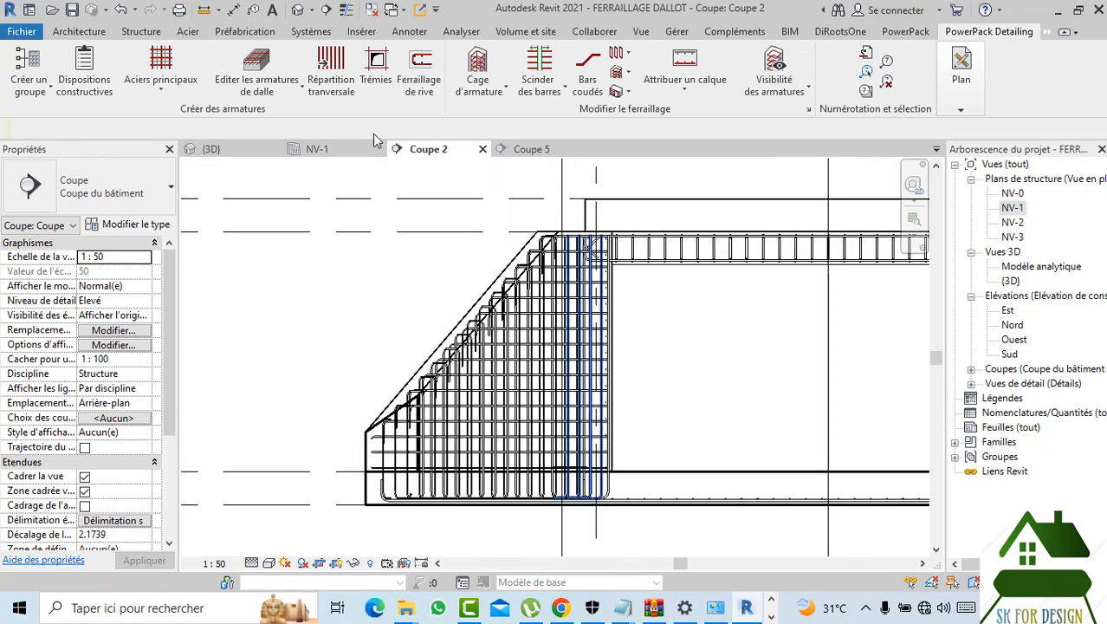
- Place a straight HA16 bar of shape 00 end-on in the bottom slab under the flared wall, just above the lower bars
left_click(86, 33)
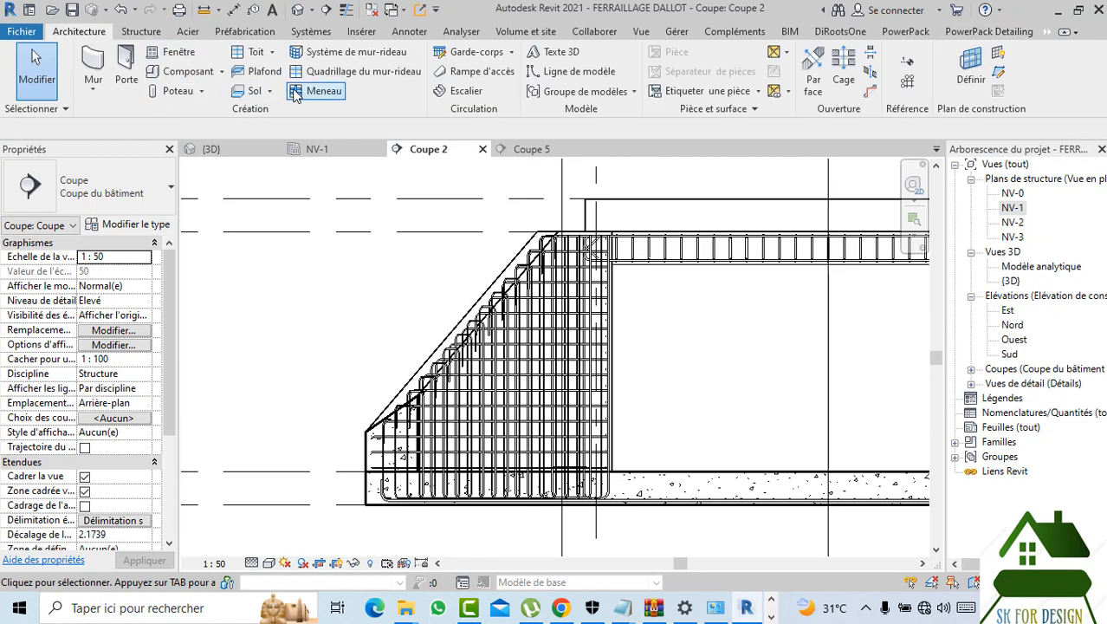
left_click(141, 33)
left_click(491, 65)
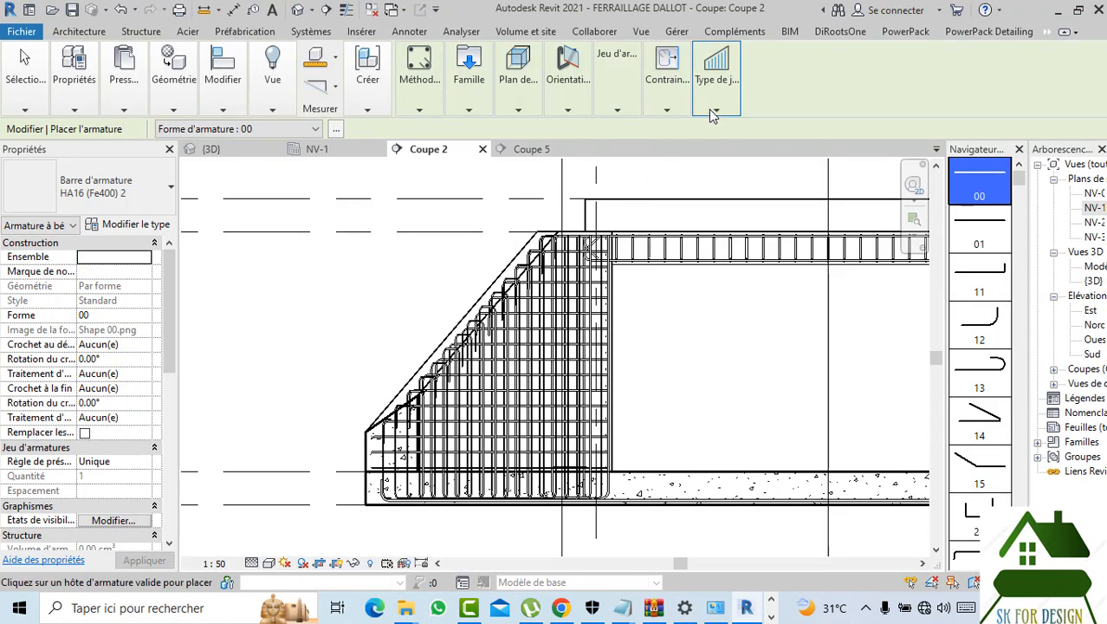
left_click(710, 111)
scroll(383, 494, "up", 5)
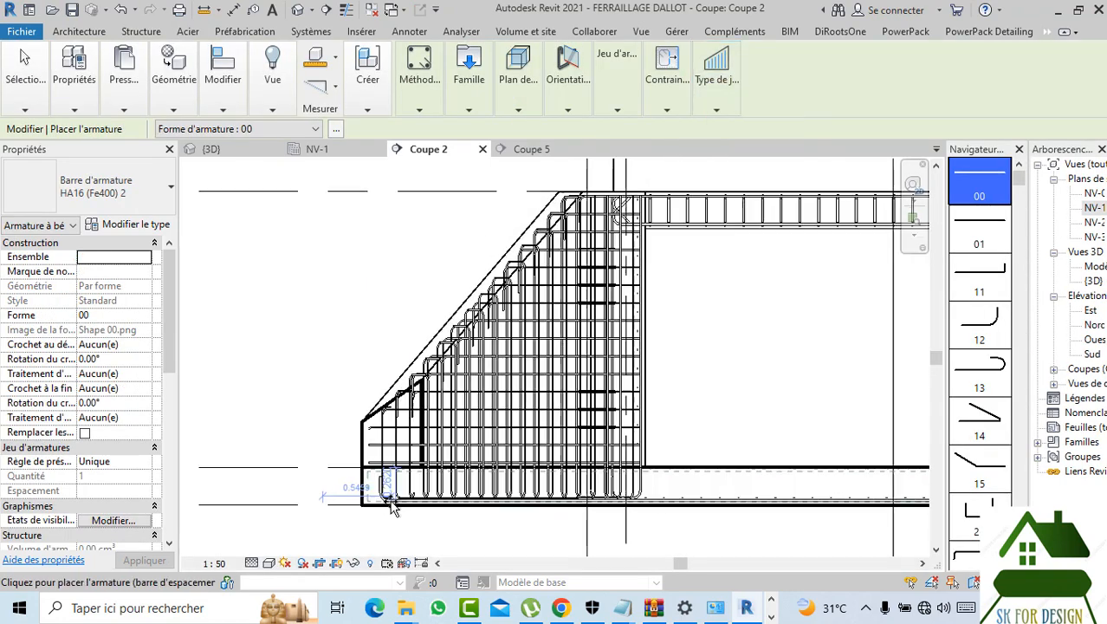
scroll(322, 433, "down", 1)
scroll(322, 433, "down", 1)
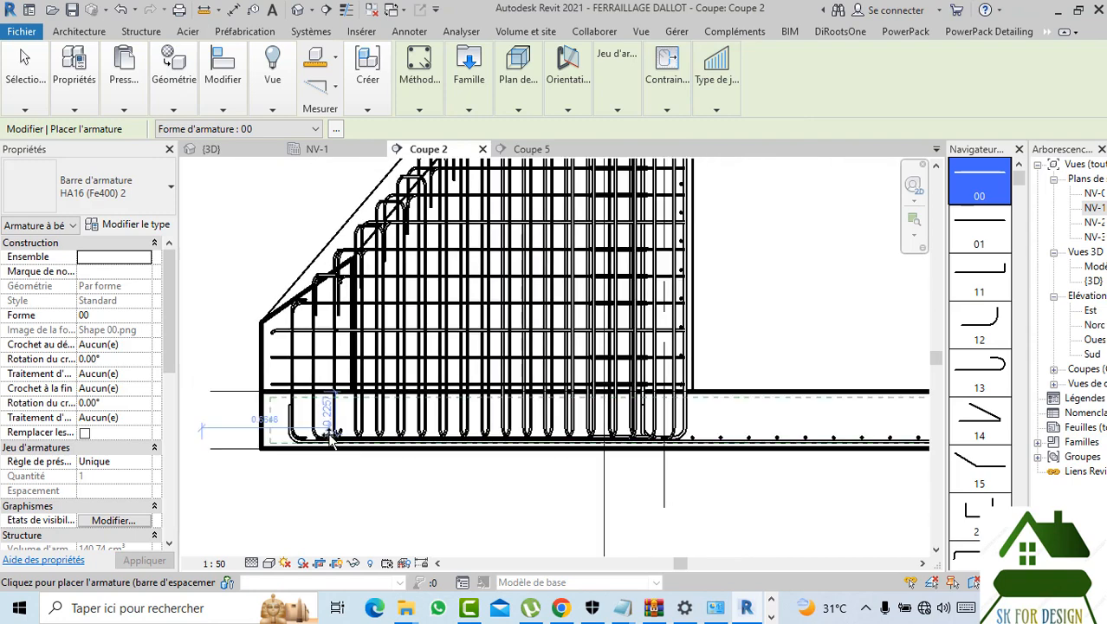
scroll(407, 438, "up", 3)
scroll(450, 448, "up", 2)
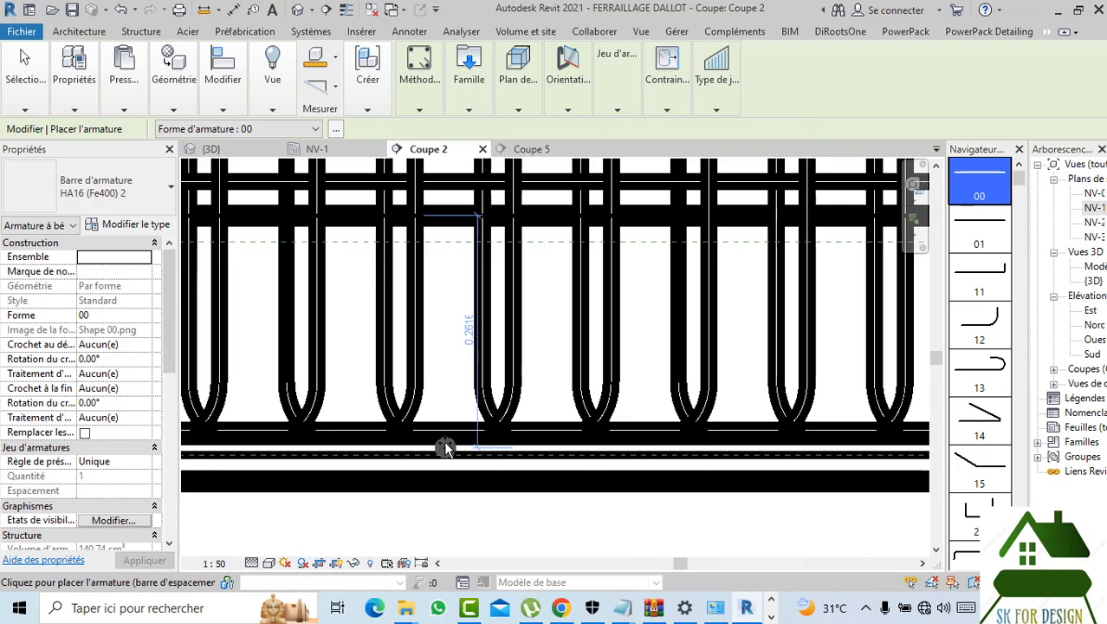
scroll(440, 441, "up", 1)
scroll(436, 434, "down", 2)
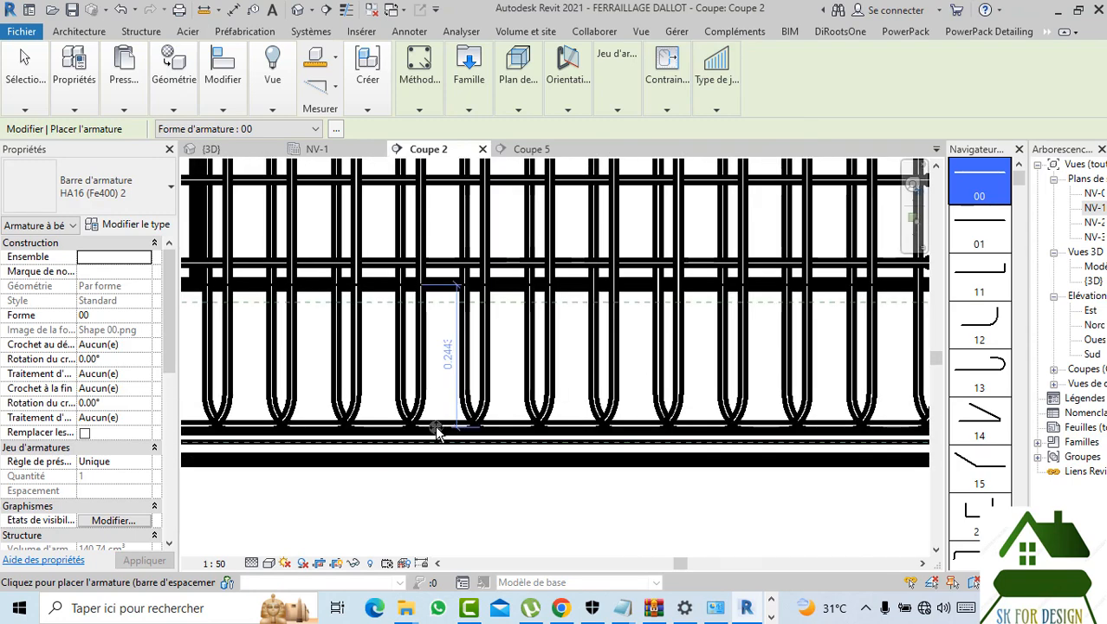
scroll(438, 431, "up", 1)
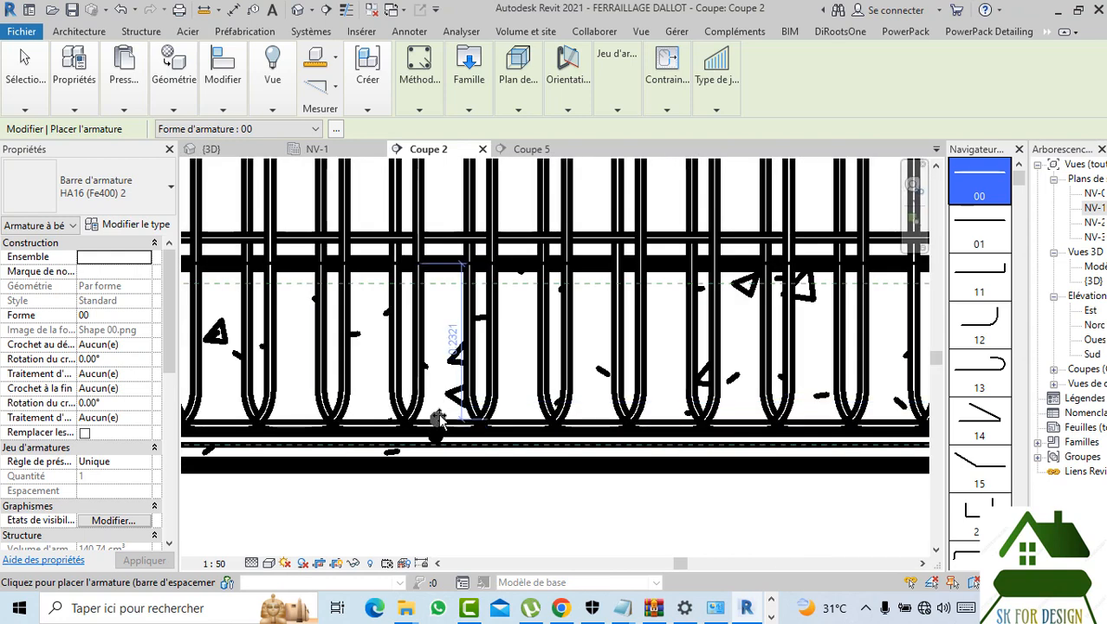
scroll(443, 395, "down", 2)
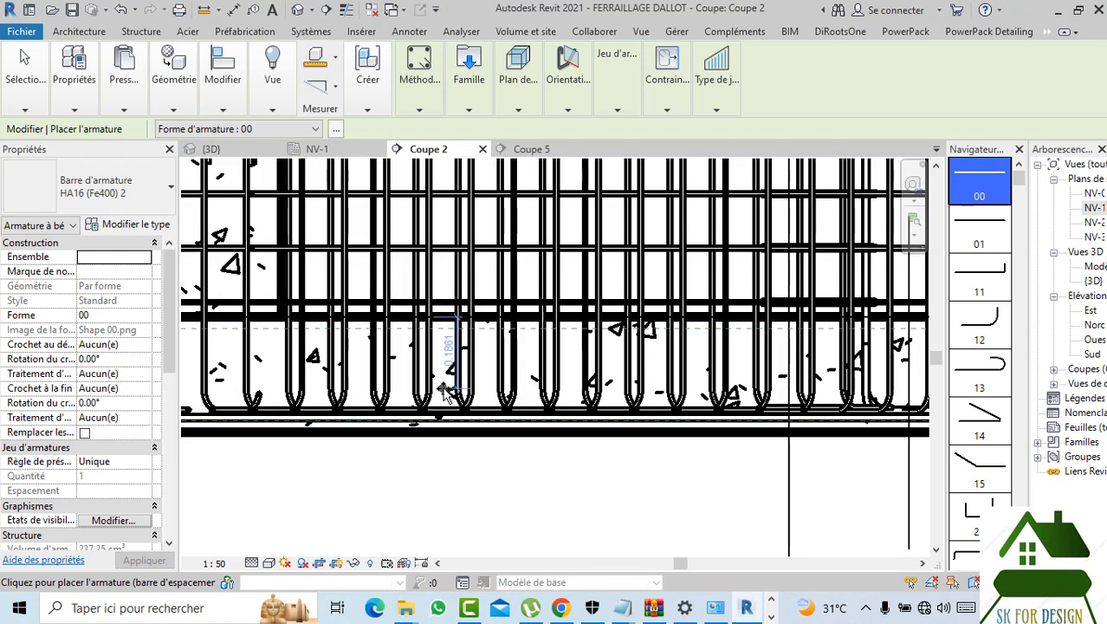
scroll(445, 391, "down", 2)
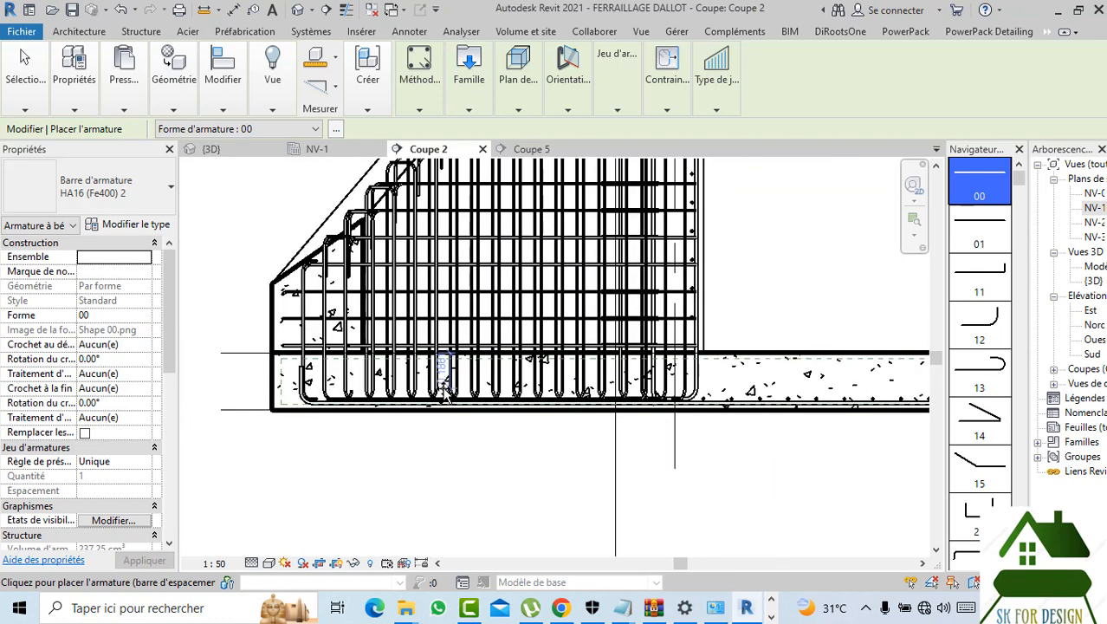
scroll(443, 392, "up", 5)
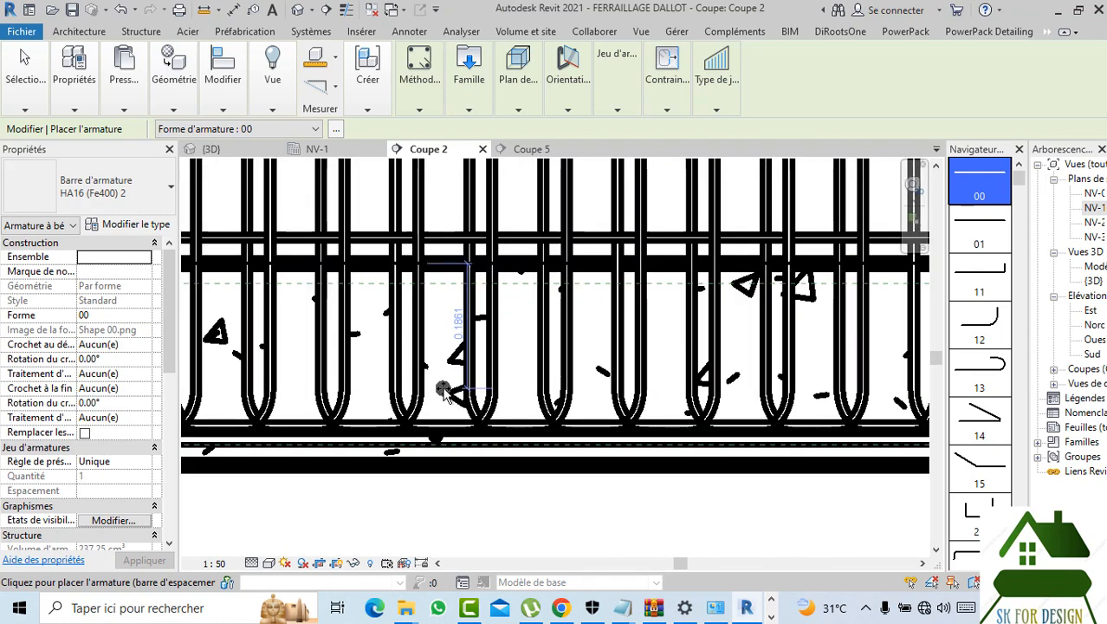
left_click(442, 391)
key("Escape")
- Set the new end-on HA16 bar's layout to maximum spacing (Espacement maximum) at 150 mm
left_click(438, 440)
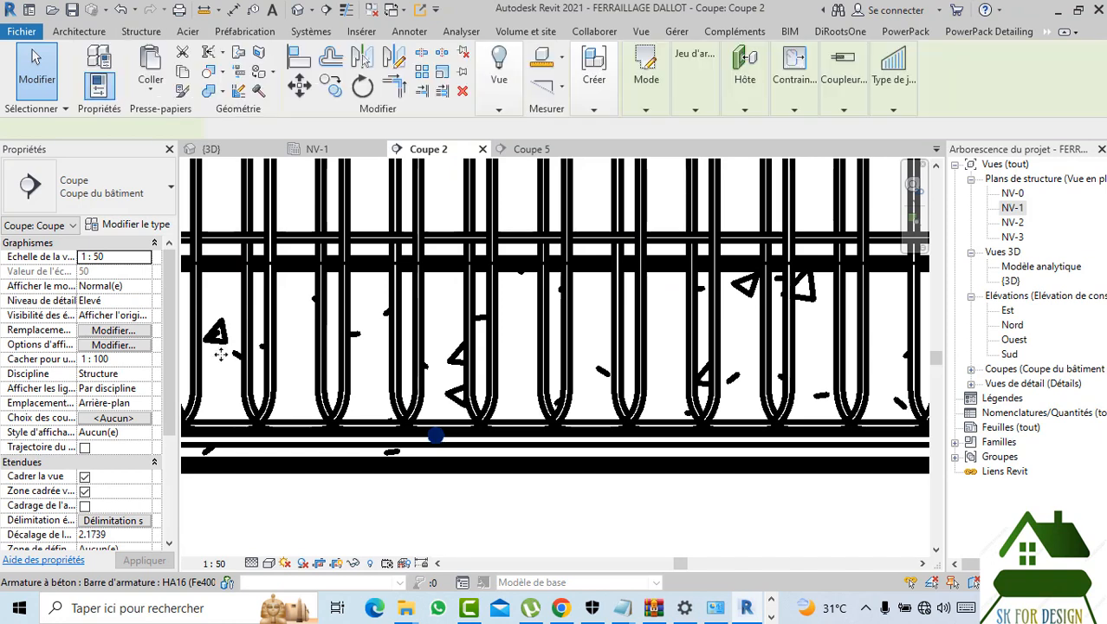
left_click(693, 112)
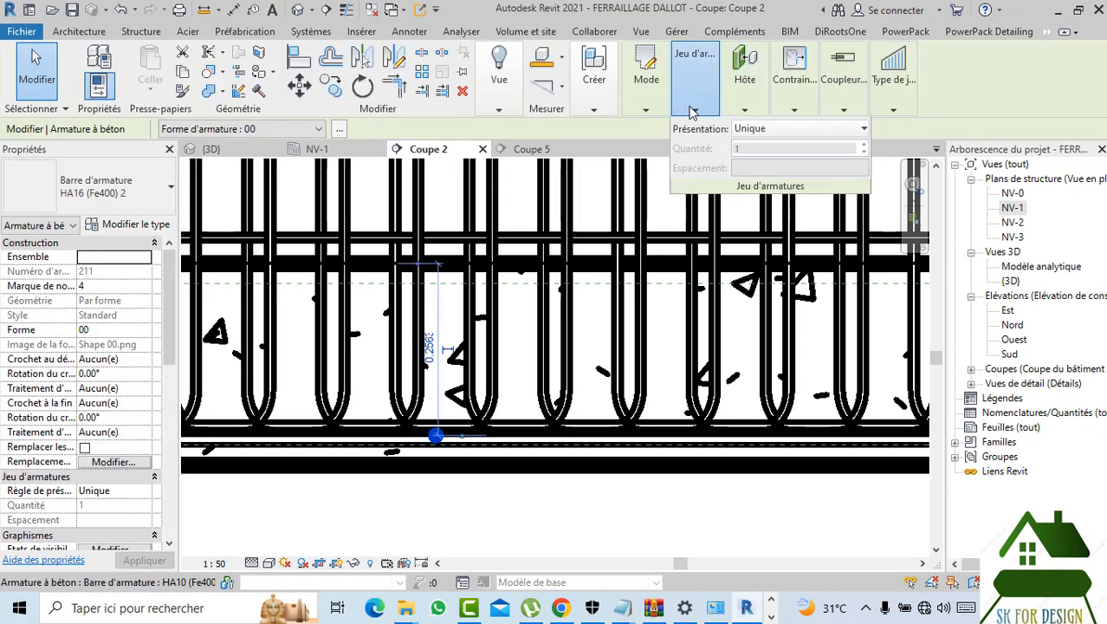
left_click(750, 130)
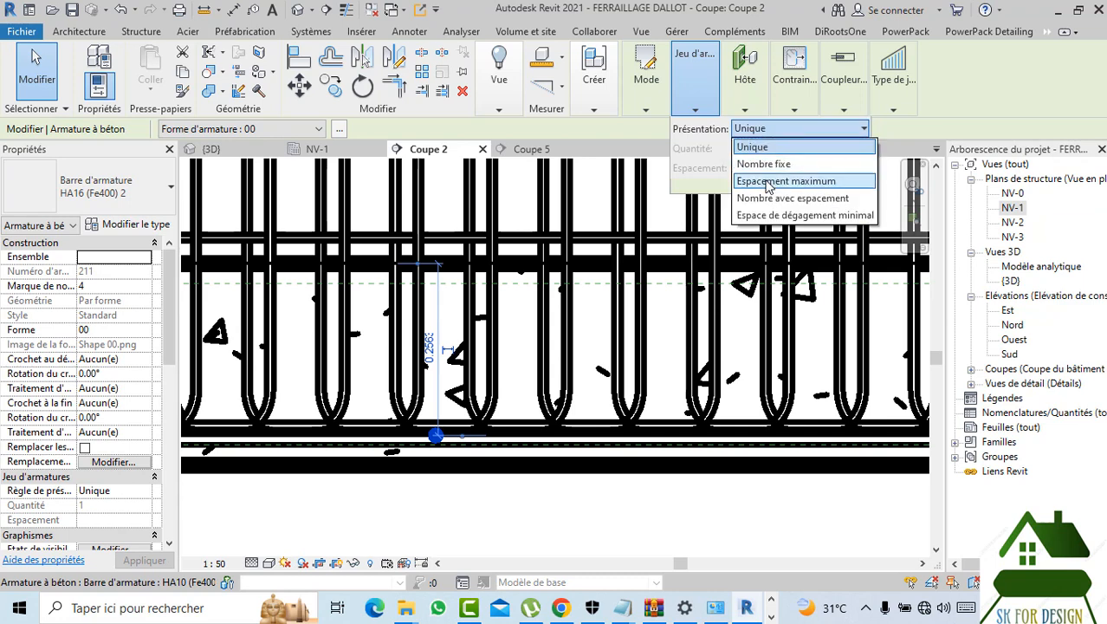
left_click(768, 181)
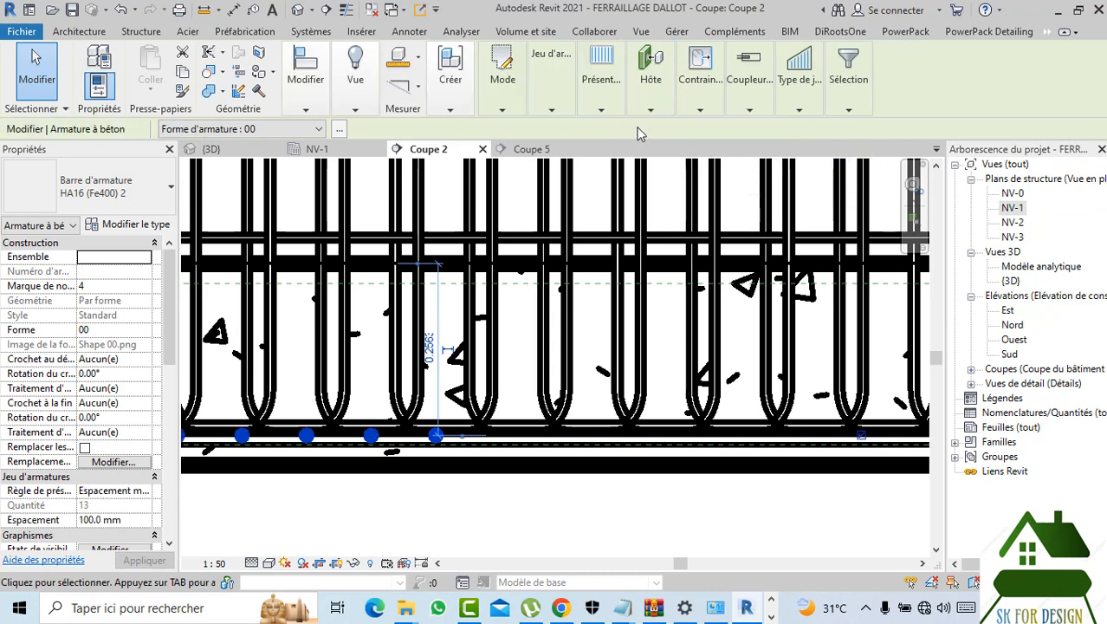
mouse_move(544, 108)
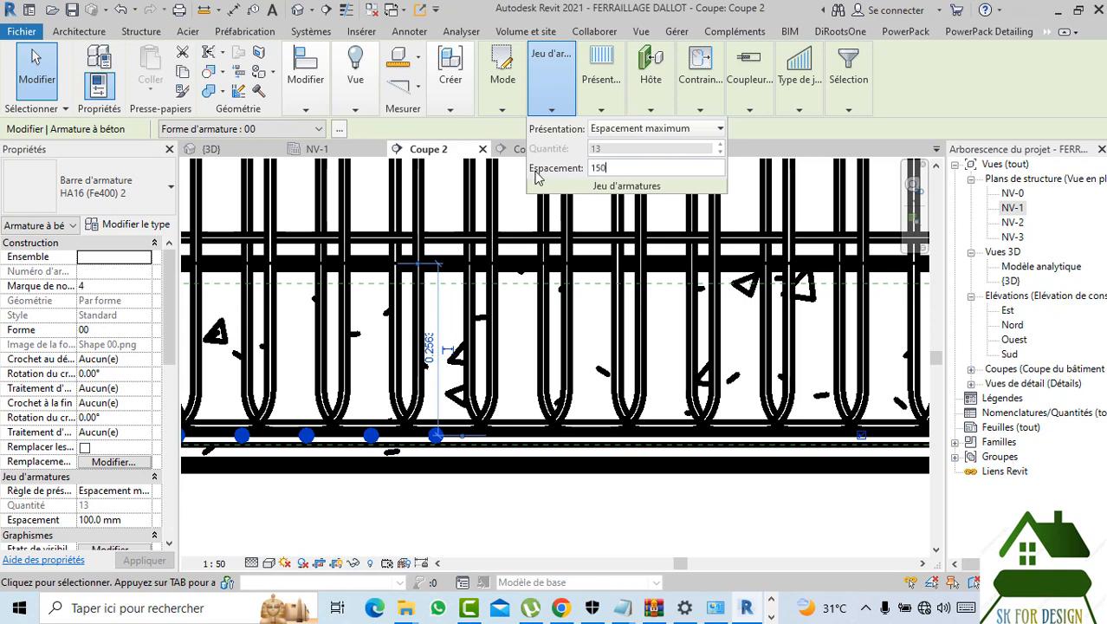
key("Return")
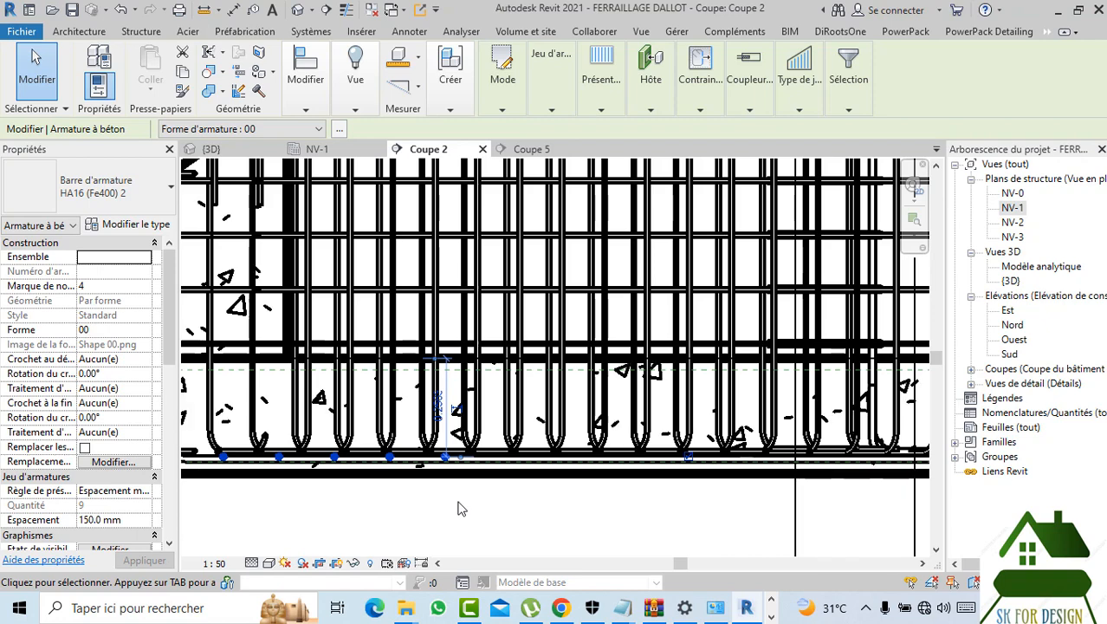
- Extend the end-on HA16 bar set's distribution range along the bottom slab under the flared wall, towards the culvert's main slab bars
scroll(477, 510, "down", 3)
scroll(477, 509, "up", 3)
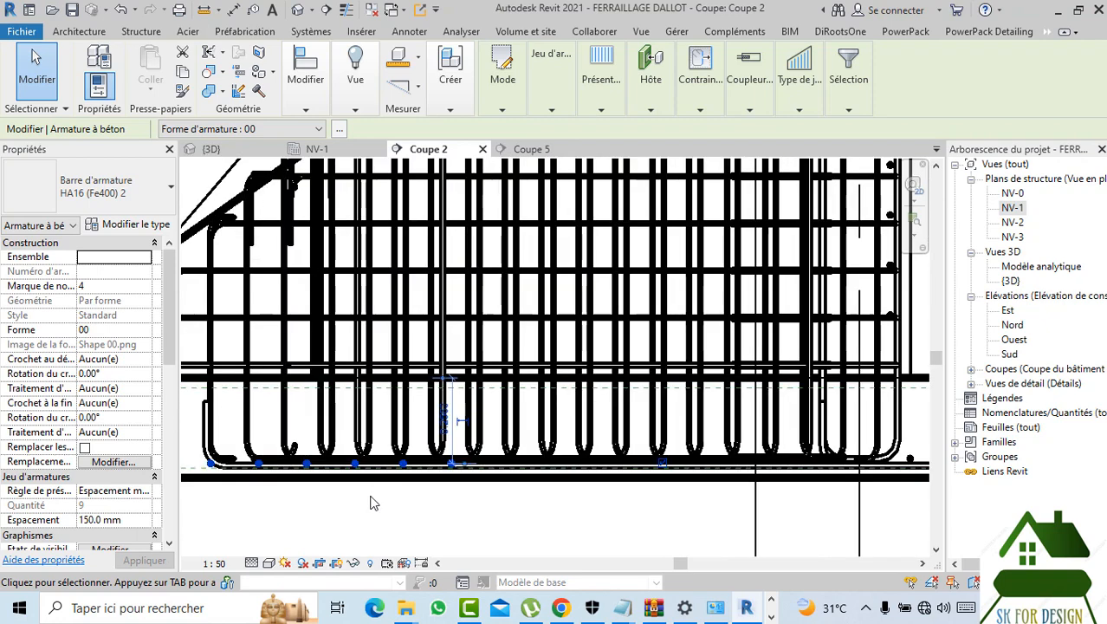
key("Escape")
scroll(451, 485, "up", 3)
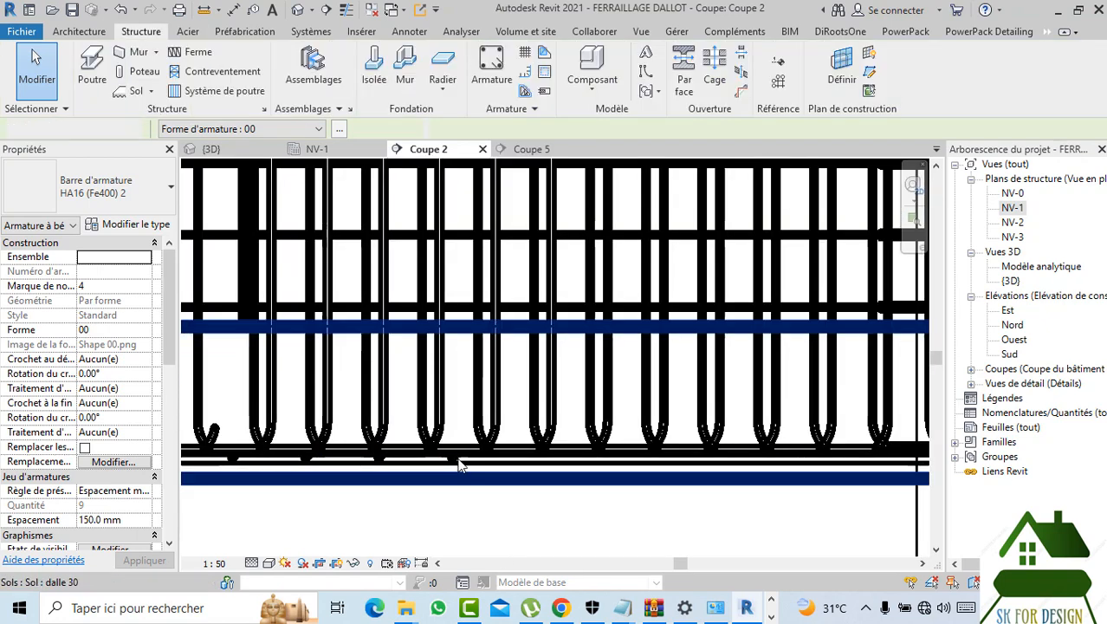
left_click(451, 462)
scroll(454, 459, "down", 2)
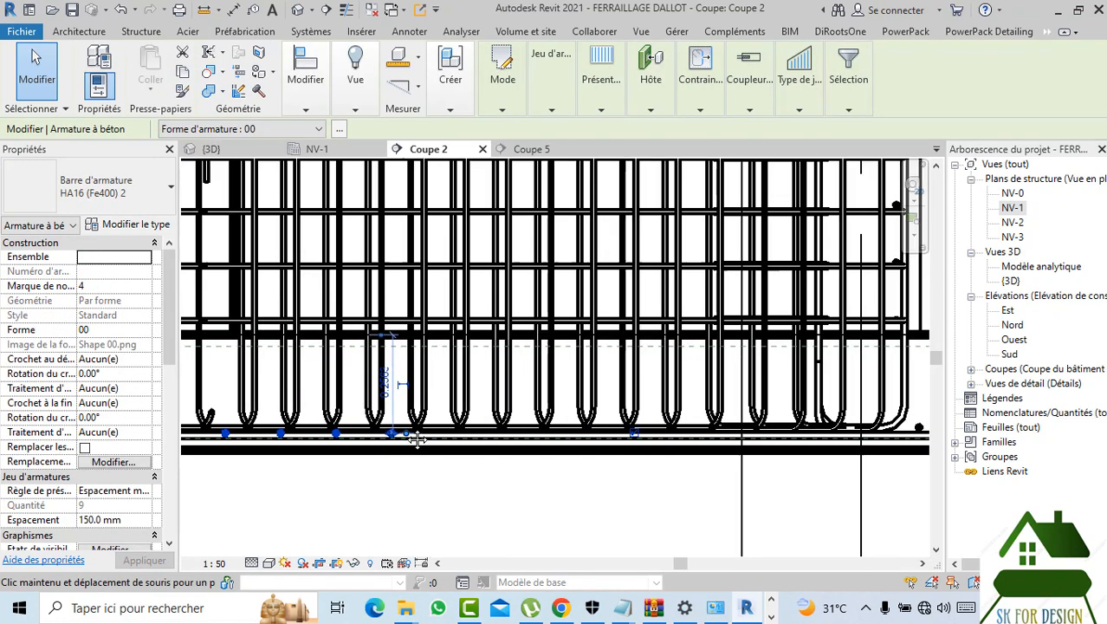
scroll(398, 442, "up", 3)
left_click_drag(386, 440, 669, 440)
scroll(669, 440, "down", 2)
scroll(672, 446, "down", 3)
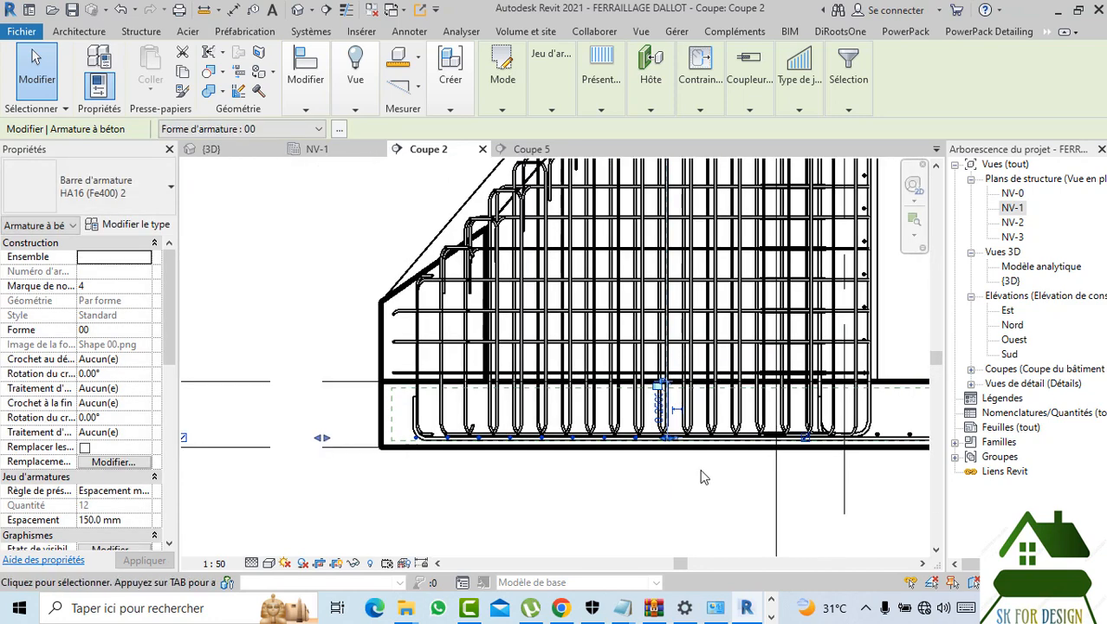
- Stretch the same HA16 bar set further until its last bar sits about one spacing before the main slab's first end-on bar
scroll(737, 481, "up", 4)
scroll(540, 458, "up", 4)
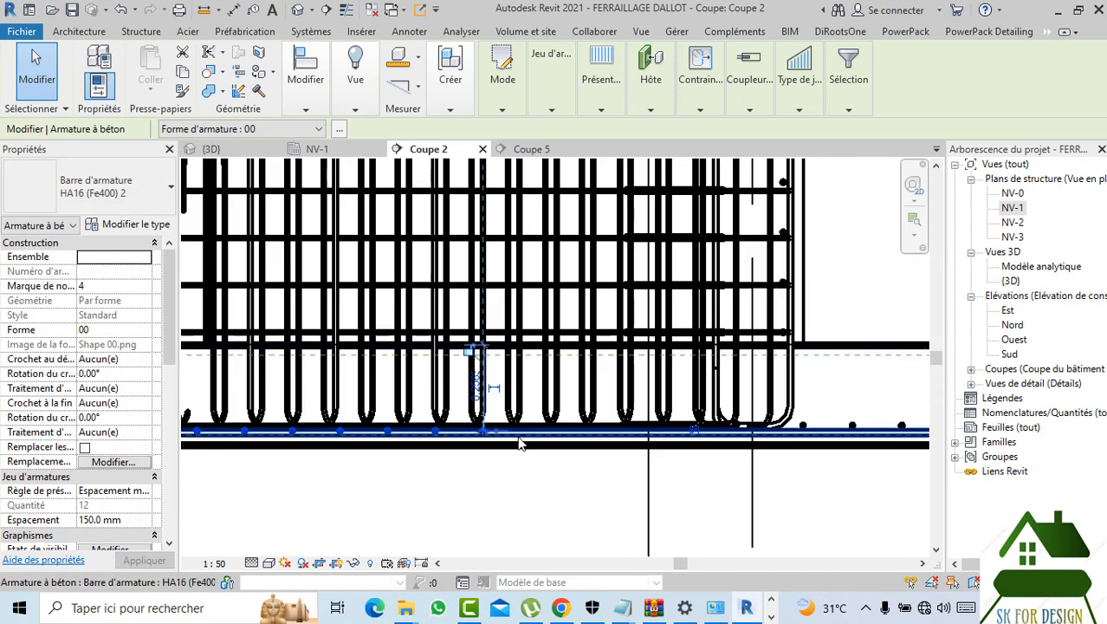
left_click_drag(646, 400, 704, 431)
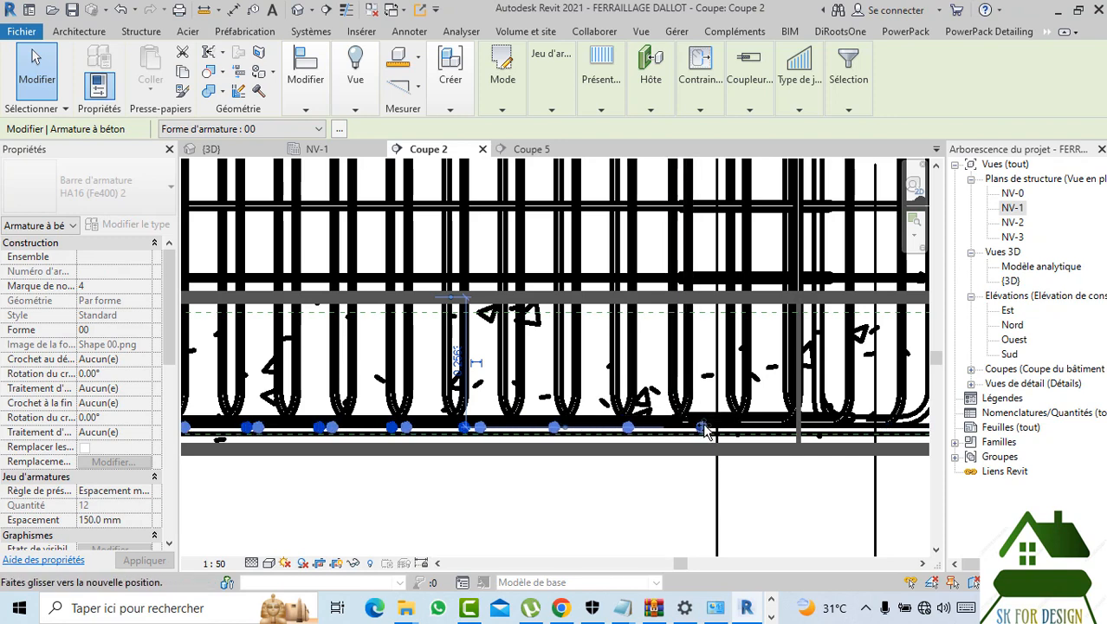
left_click_drag(626, 516, 626, 517)
scroll(626, 516, "up", 2)
scroll(572, 450, "up", 2)
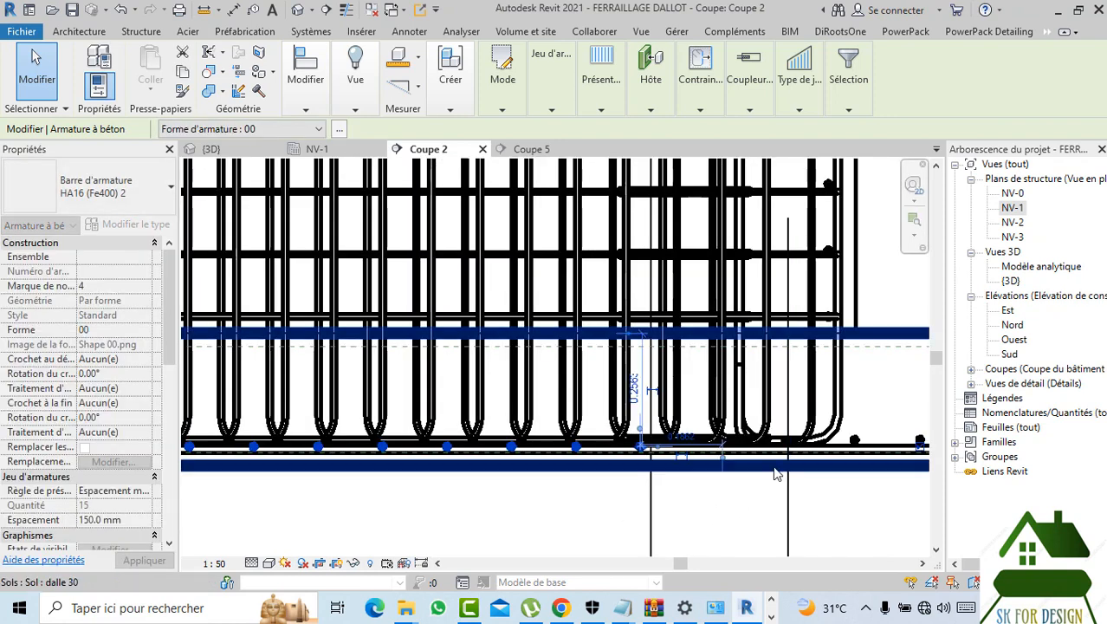
left_click_drag(540, 431, 775, 430)
scroll(574, 509, "down", 3)
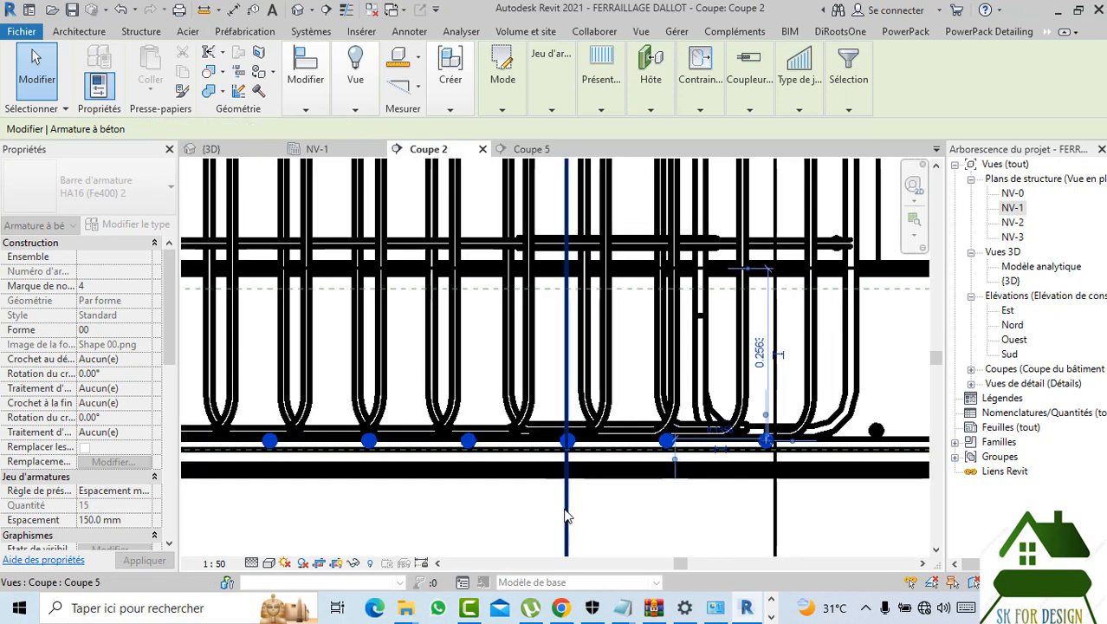
- Display the whole culvert's reinforcement as 3D solid bars in the 3D view, with all bar types and layers shown
left_click(213, 149)
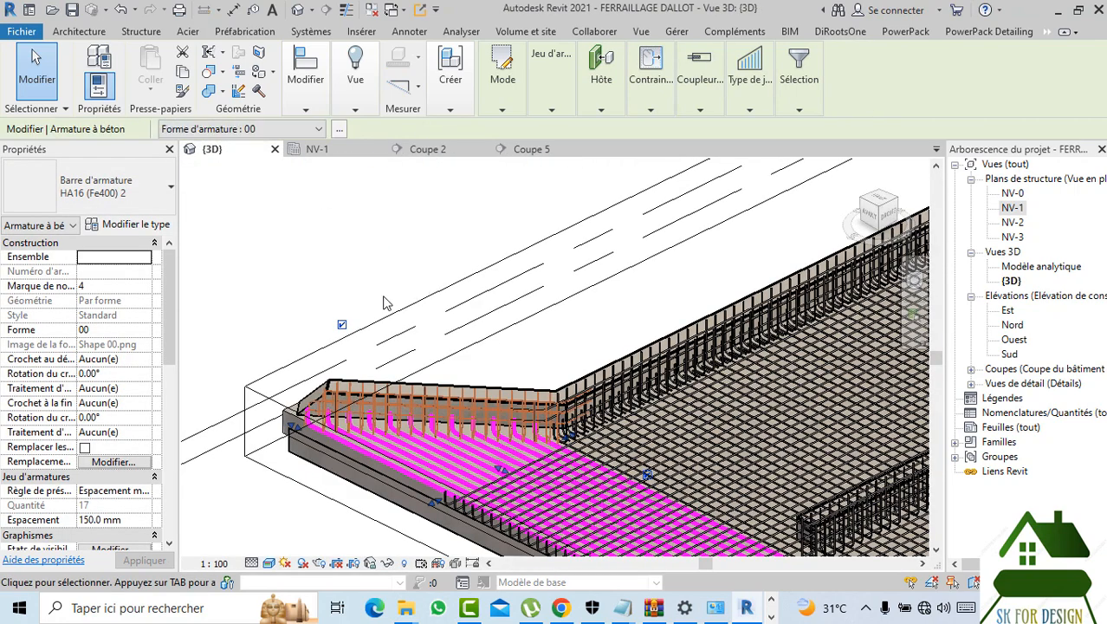
scroll(386, 302, "down", 3)
scroll(447, 389, "up", 4)
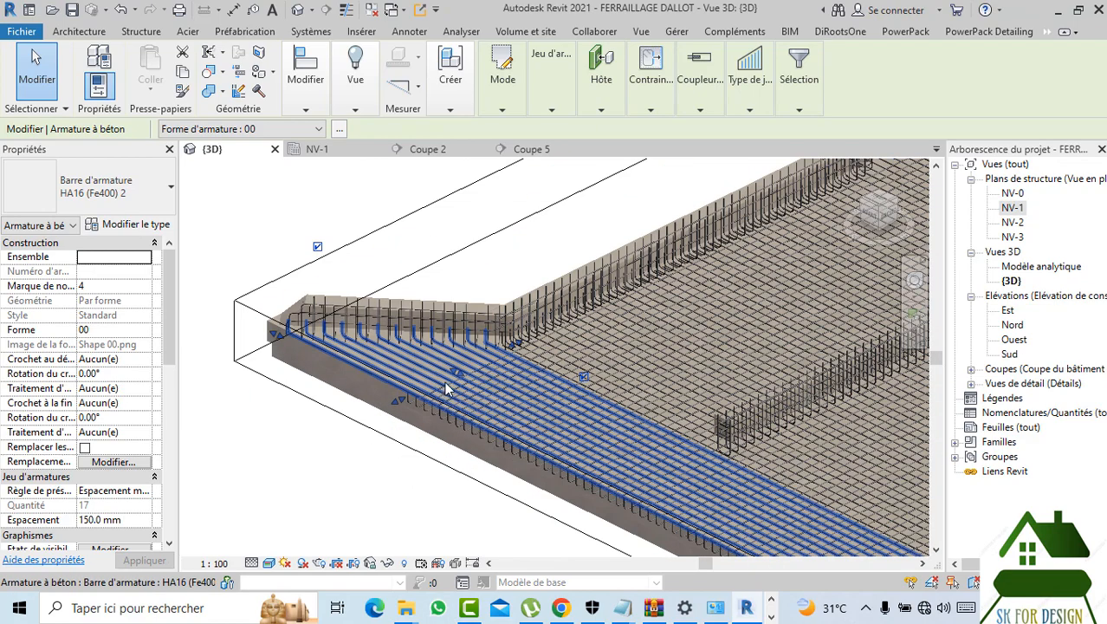
left_click(374, 381)
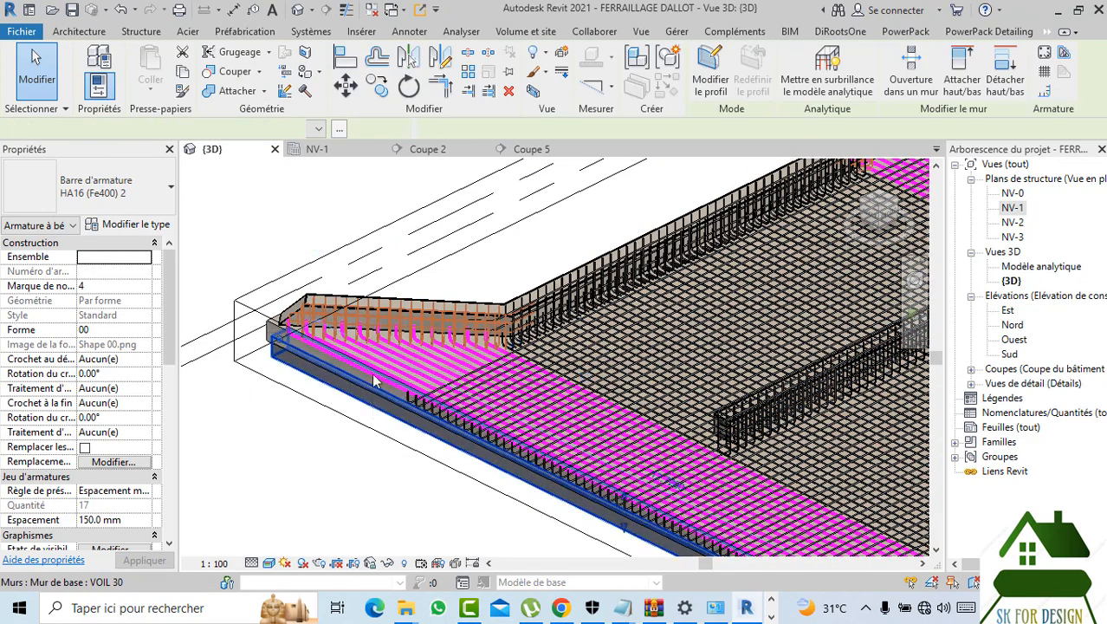
scroll(401, 390, "down", 5)
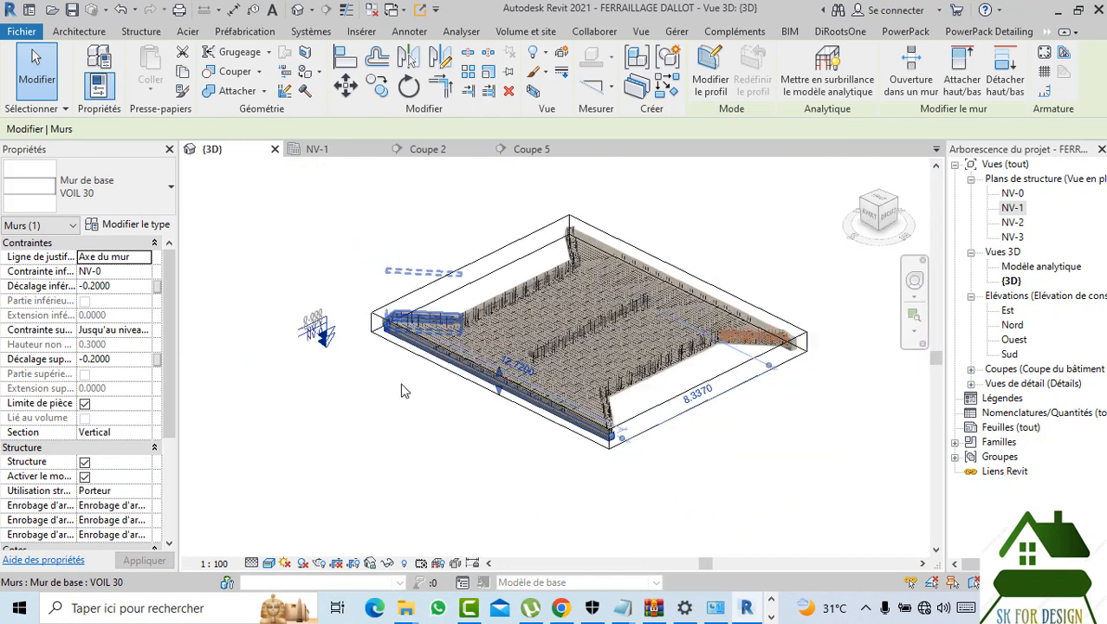
key("Escape")
left_click_drag(368, 196, 775, 528)
left_click(962, 32)
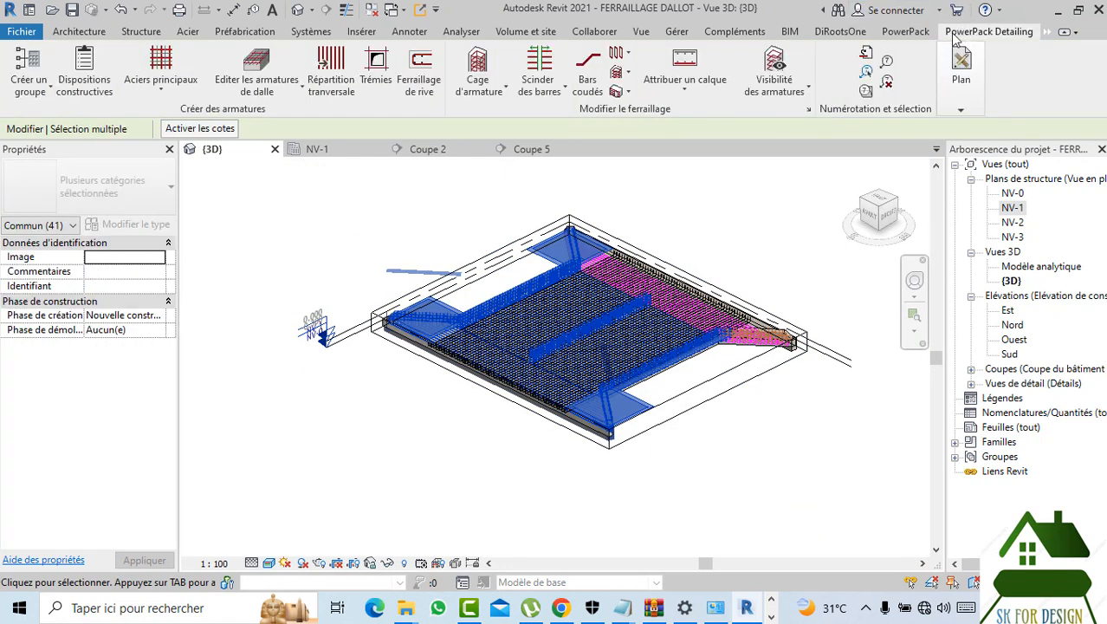
left_click(774, 63)
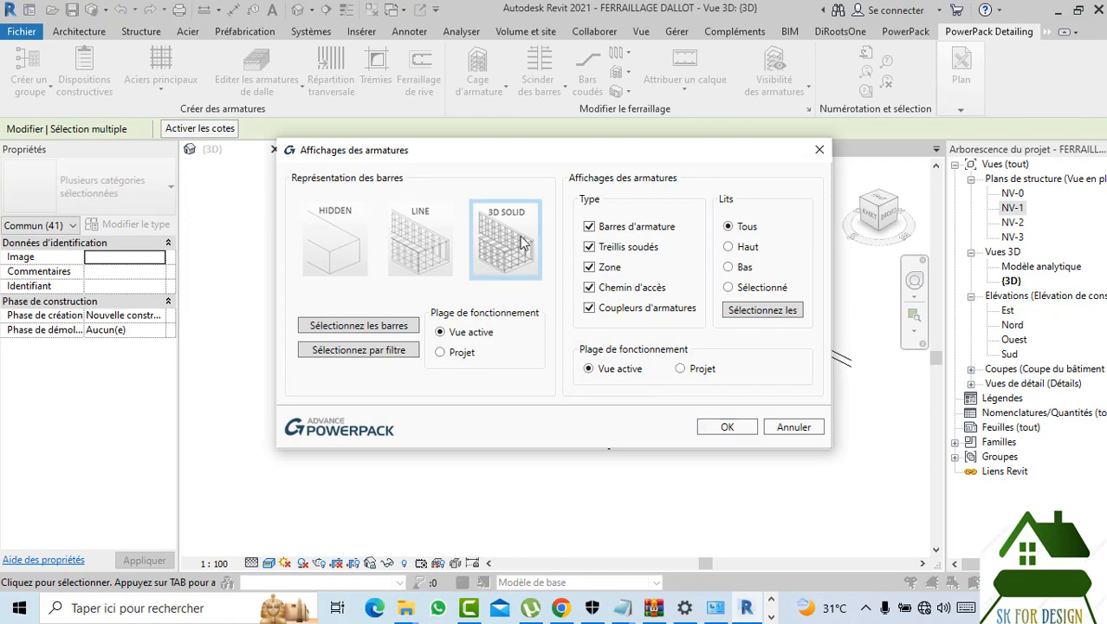
left_click(724, 428)
scroll(373, 303, "up", 2)
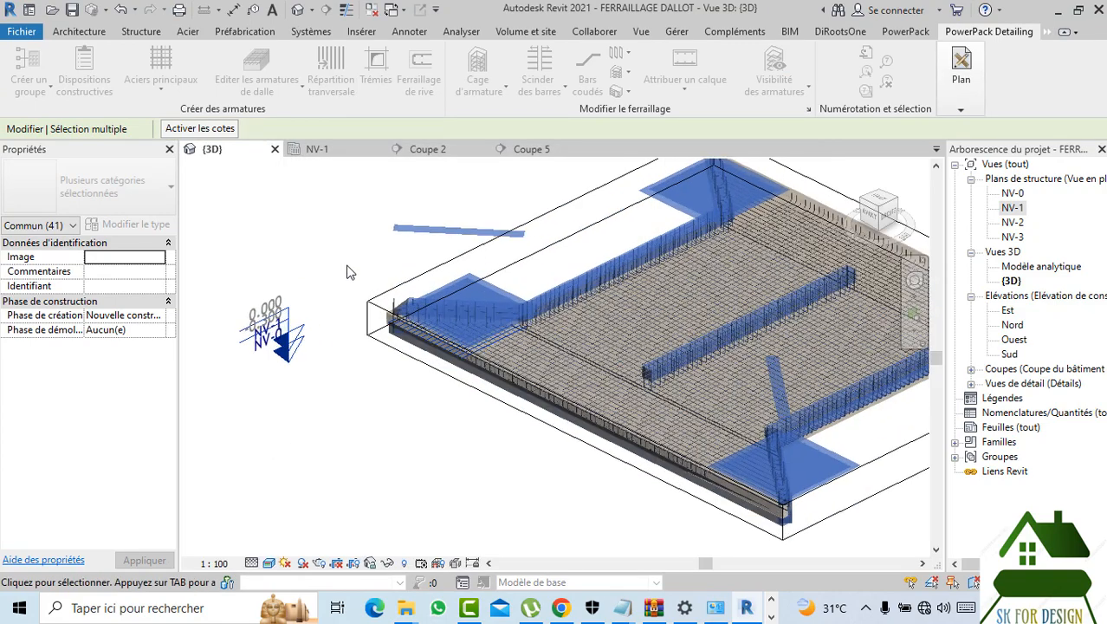
left_click(316, 245)
- Examine the new straight HA16 bar set at the slab's flared end in the 3D view
scroll(533, 351, "up", 8)
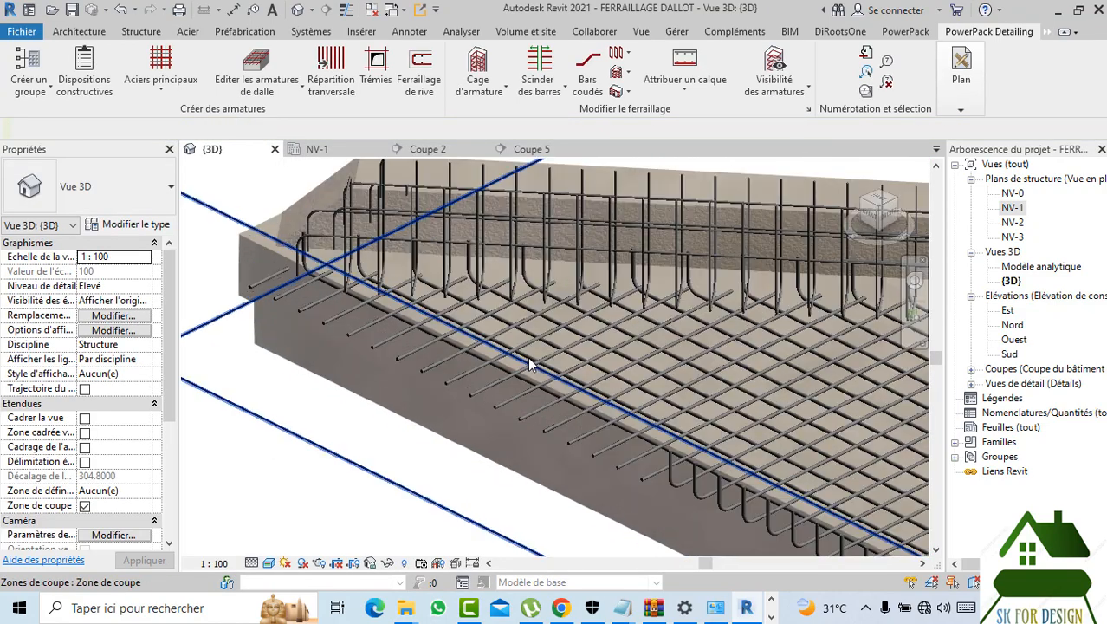
middle_click_drag(535, 329, 462, 305)
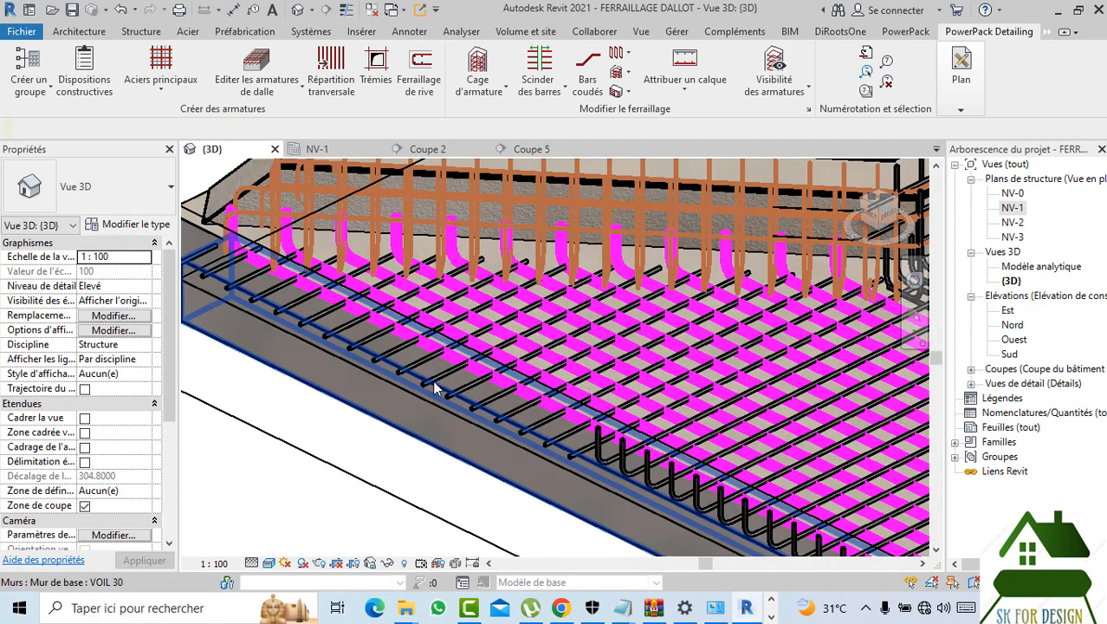
left_click(441, 397)
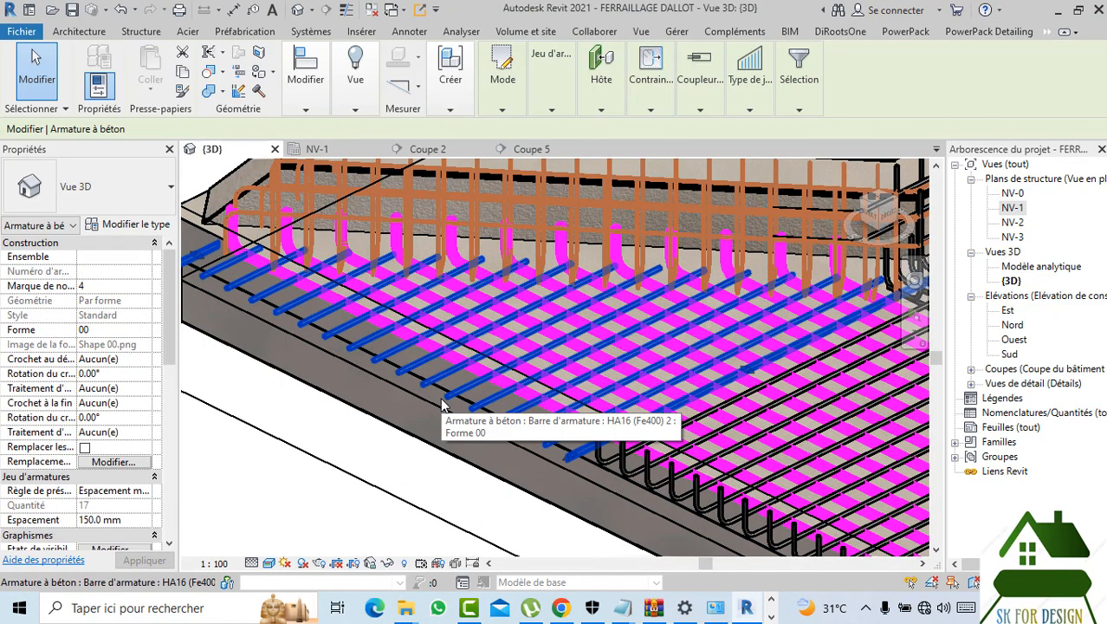
scroll(407, 277, "down", 2)
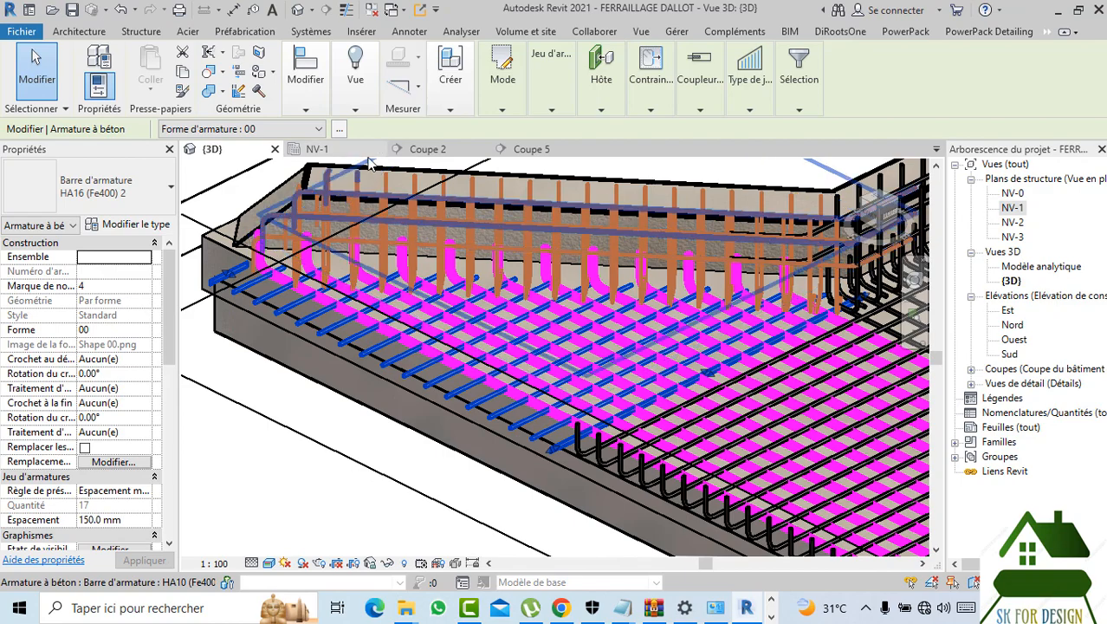
- Display all of the culvert's reinforcement as solid bars in structural plan NV-1
left_click(342, 154)
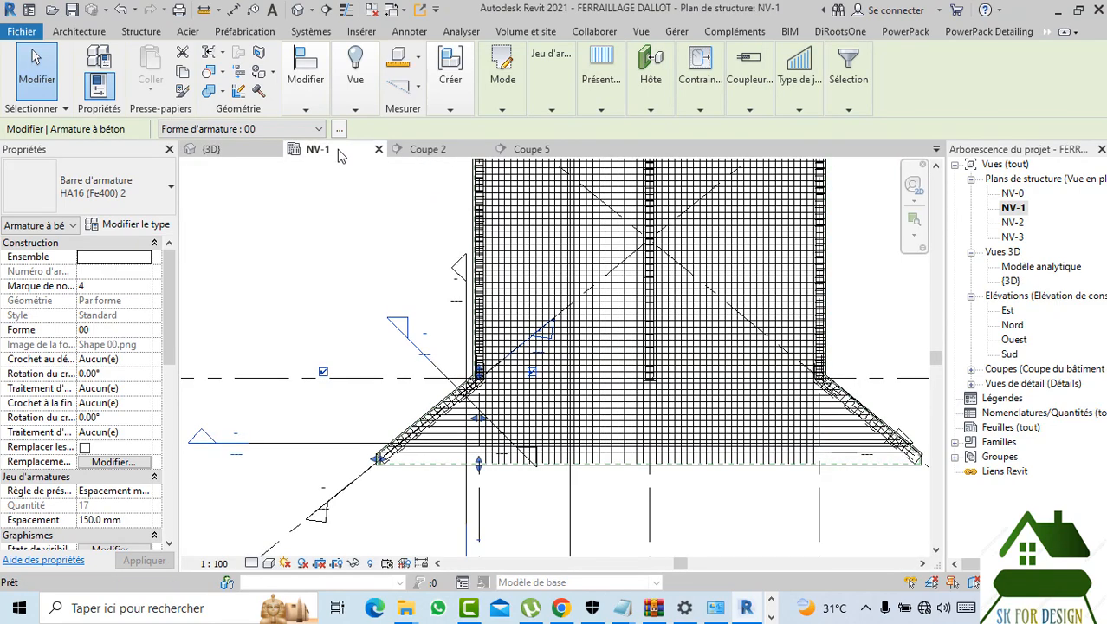
scroll(511, 467, "down", 3)
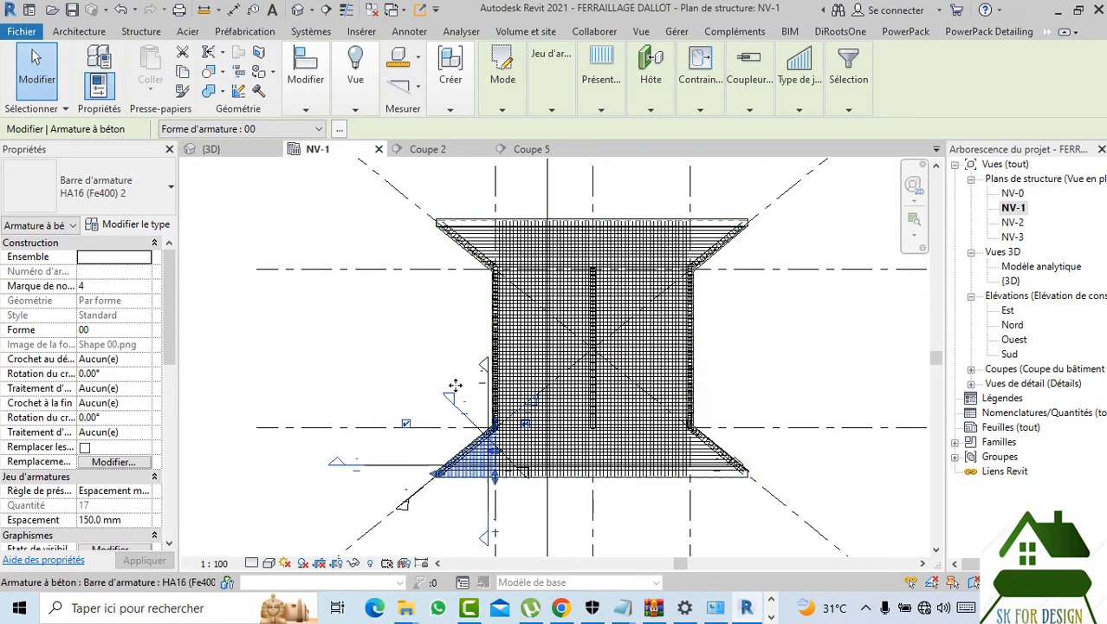
mouse_move(392, 214)
left_mouse_down()
mouse_move(624, 373)
mouse_move(784, 539)
left_mouse_up()
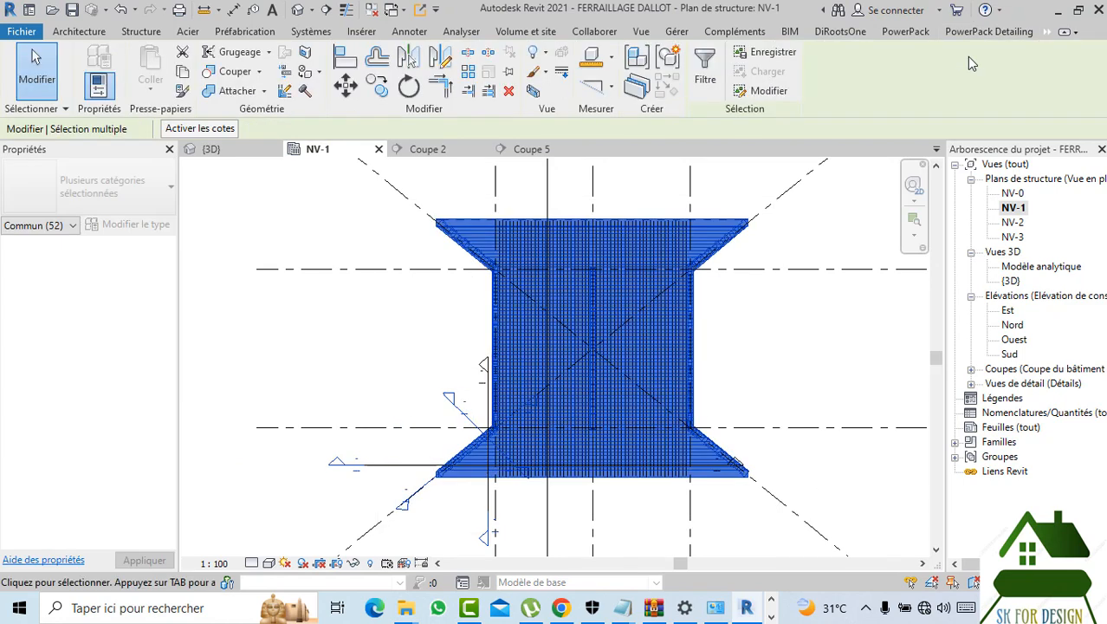
left_click(972, 35)
left_click(773, 69)
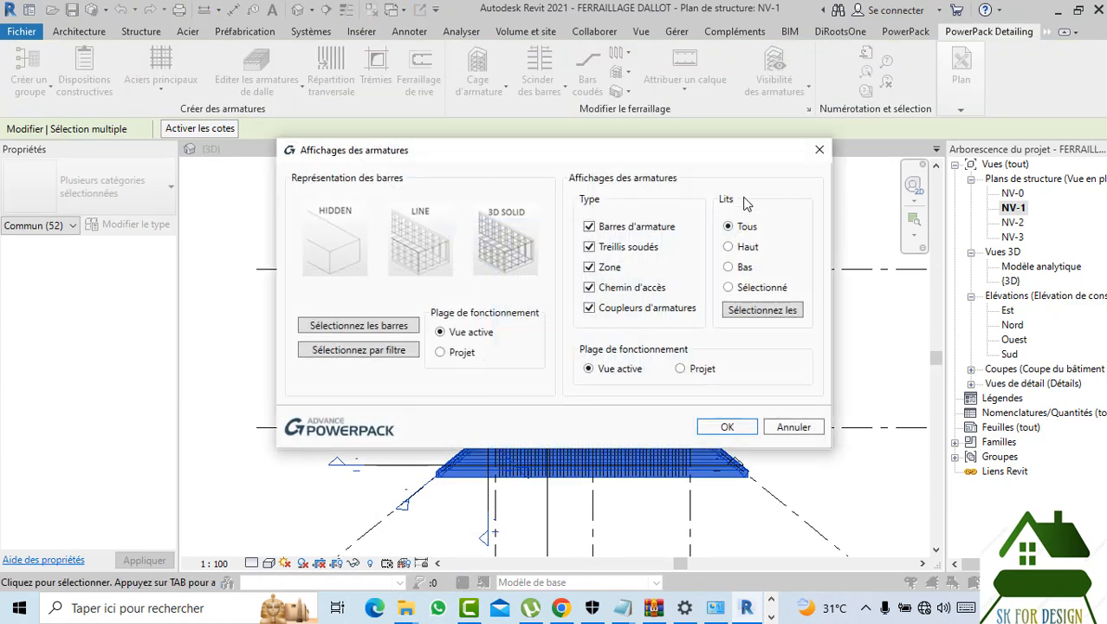
left_click(727, 427)
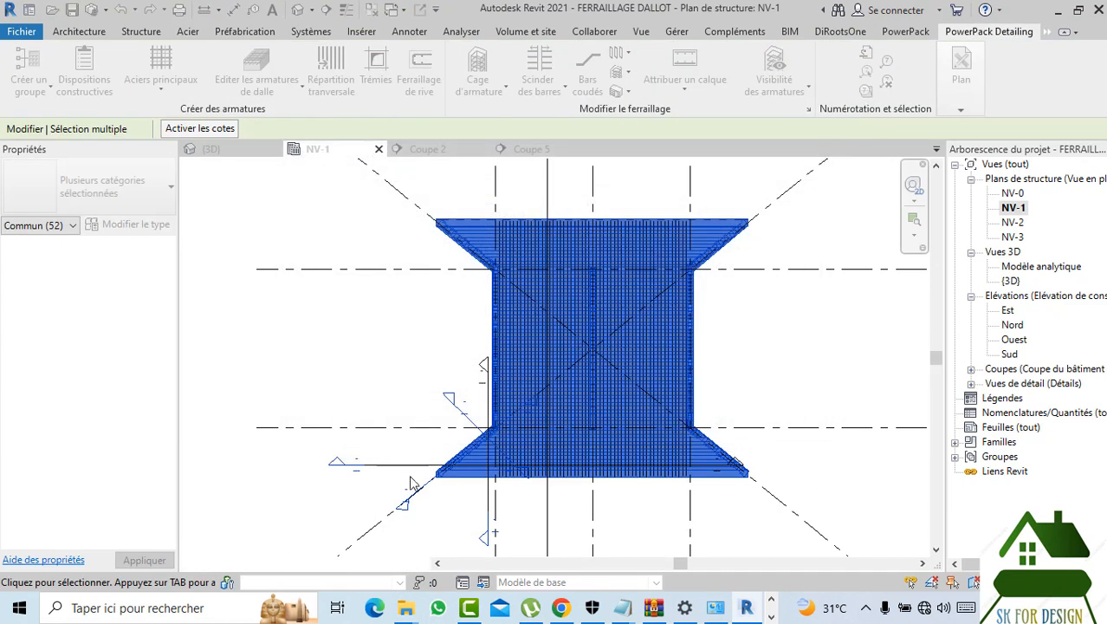
scroll(485, 487, "up", 4)
key("Escape")
scroll(537, 428, "up", 4)
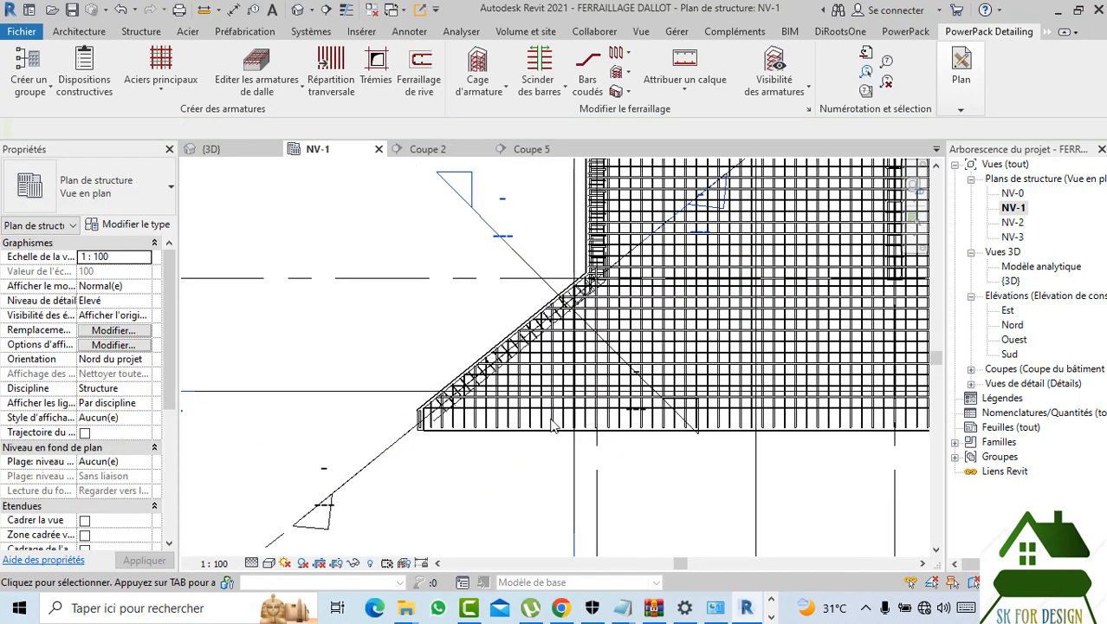
- Try lengthening and shortening the flared-end HA16 bar set's distribution range in the plan near the wing wall's inner corner
left_click(544, 431)
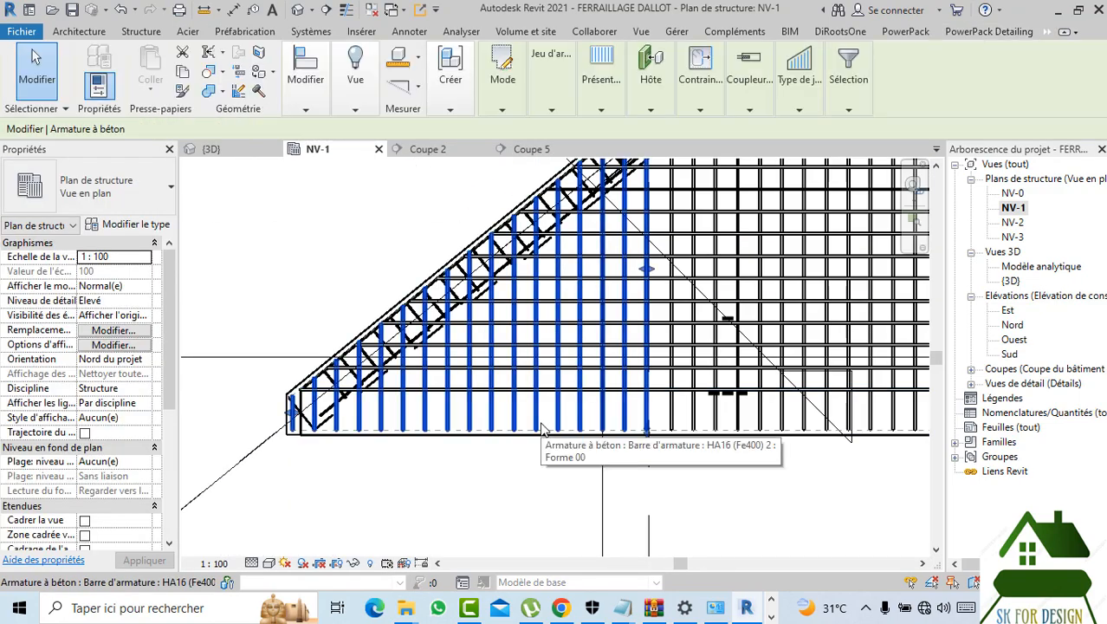
scroll(667, 273, "up", 2)
scroll(667, 273, "up", 2)
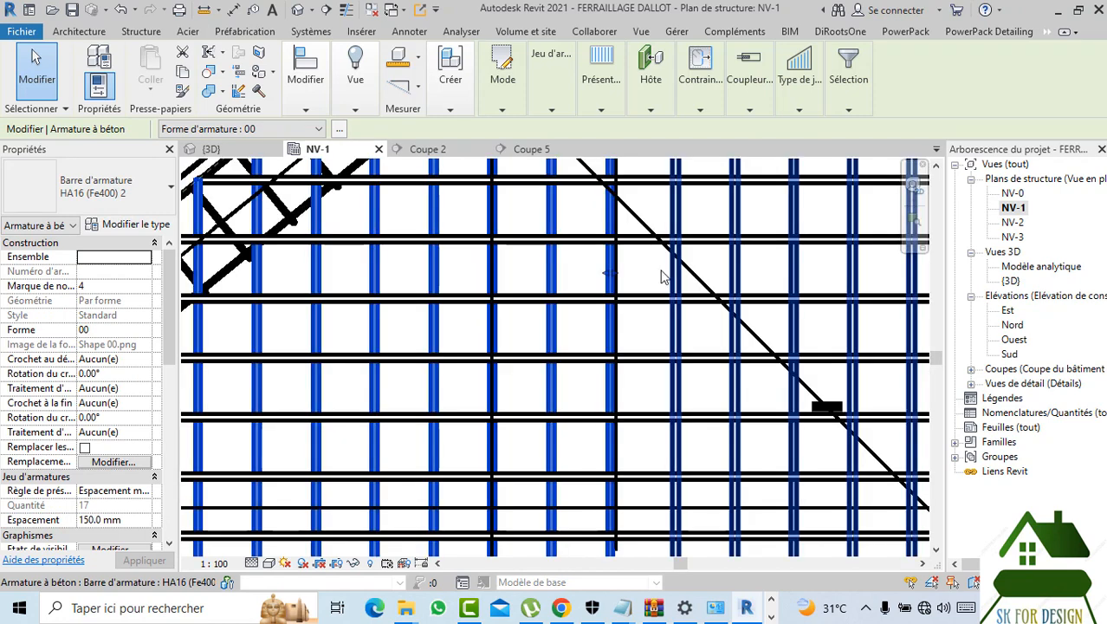
left_click_drag(627, 267, 586, 376)
scroll(578, 394, "down", 4)
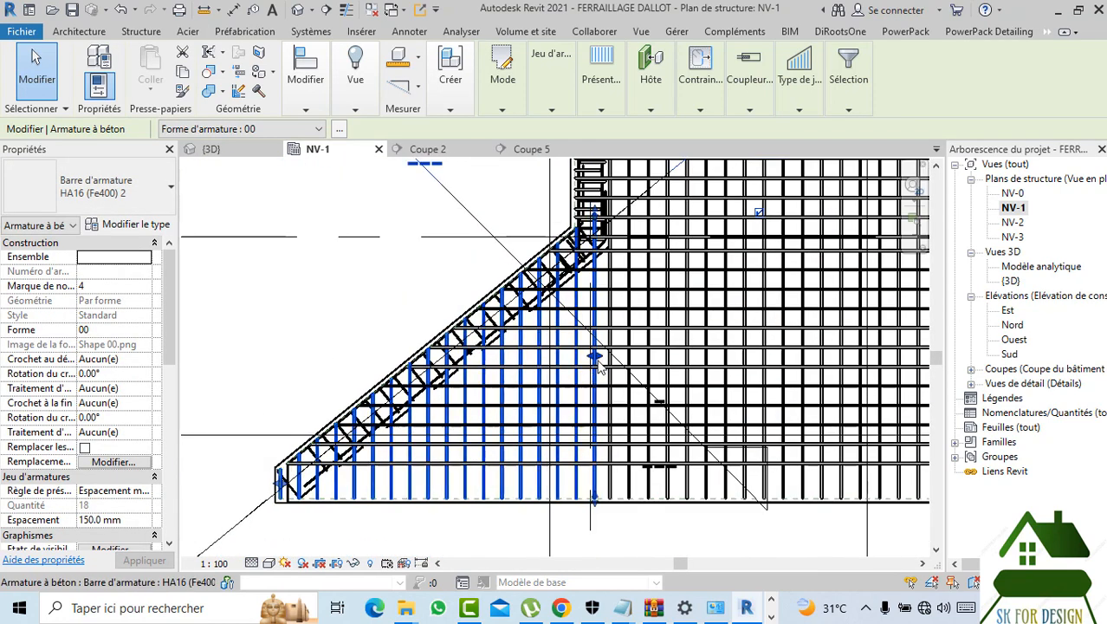
left_click_drag(597, 364, 539, 366)
scroll(568, 370, "up", 2)
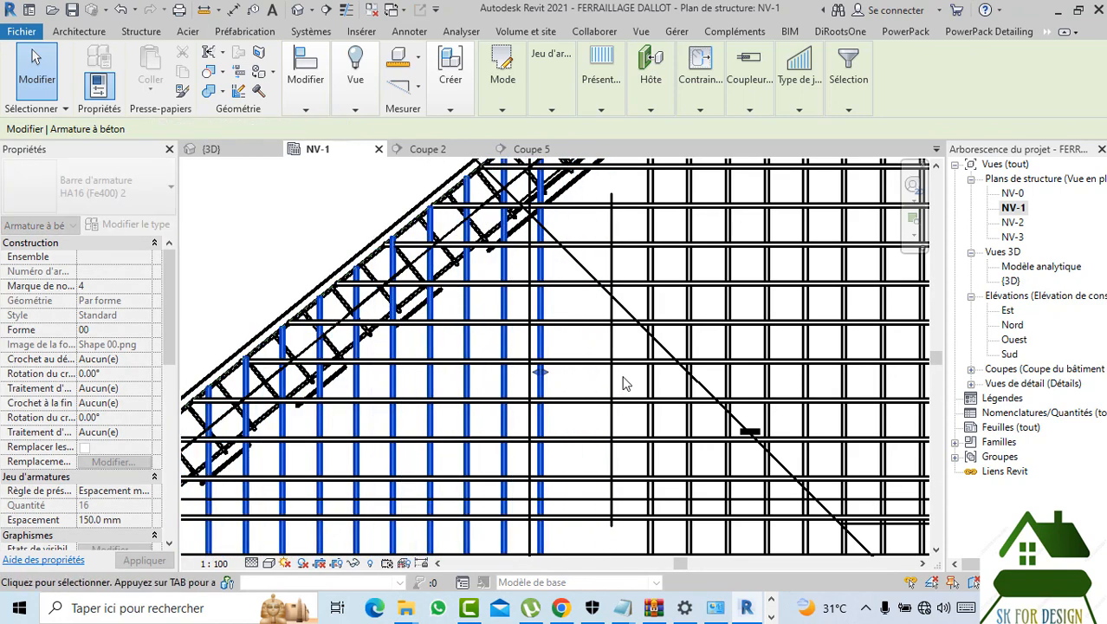
- Delete grid line A, which crosses the reinforcement next to the flared-end bar set
left_click(611, 387)
scroll(611, 379, "down", 2)
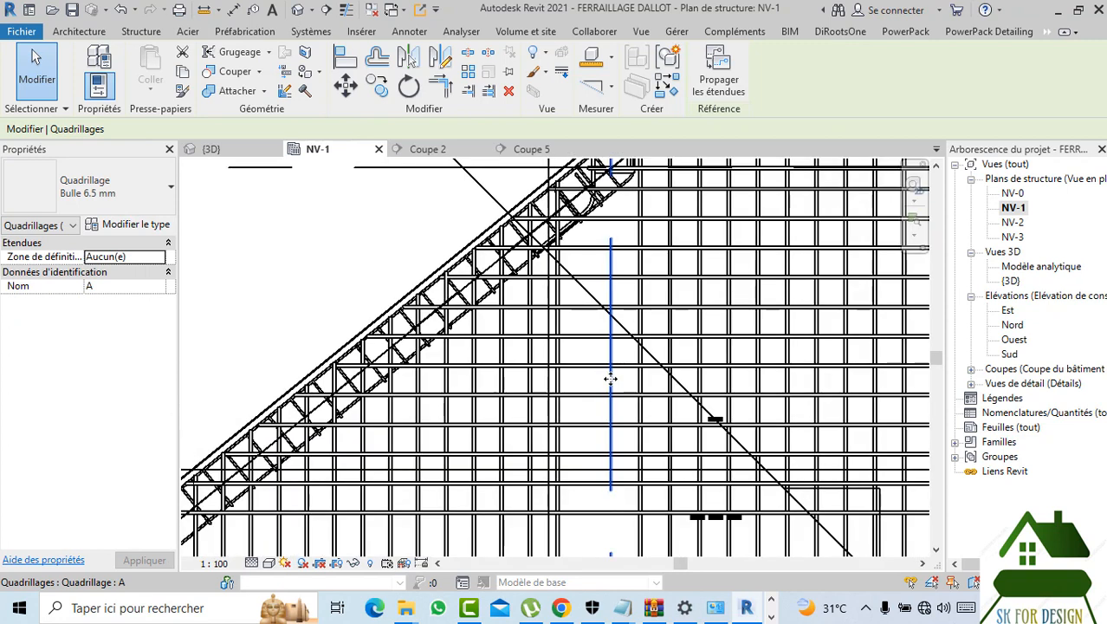
key("Delete")
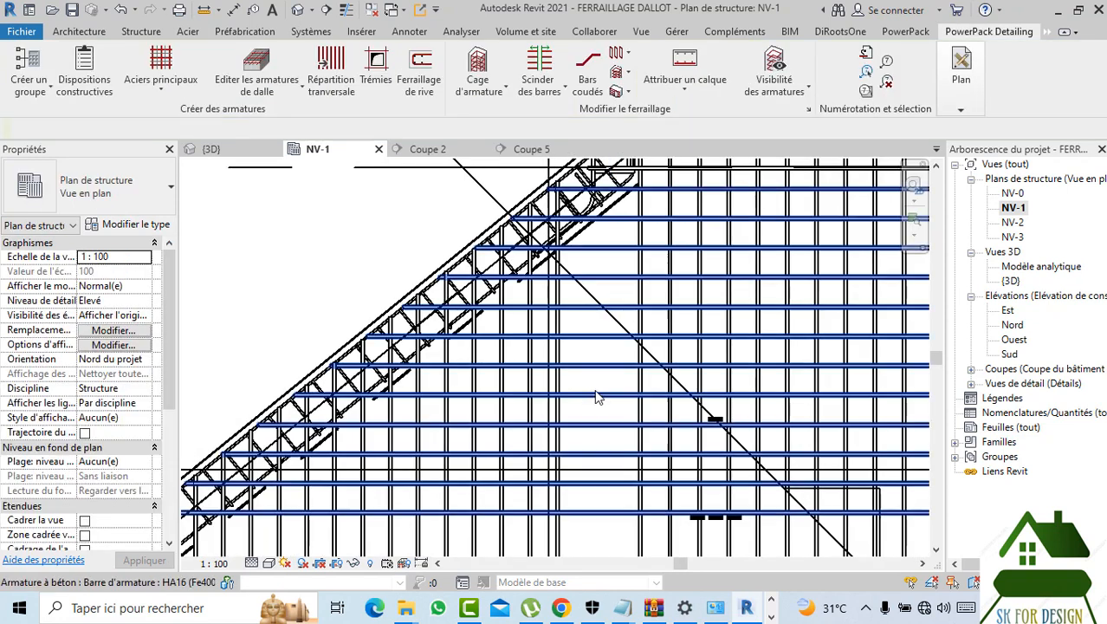
- Extend the flared-end HA16 bar set in plan so its last bar lies one spacing before the main slab's first bar
scroll(525, 395, "down", 1)
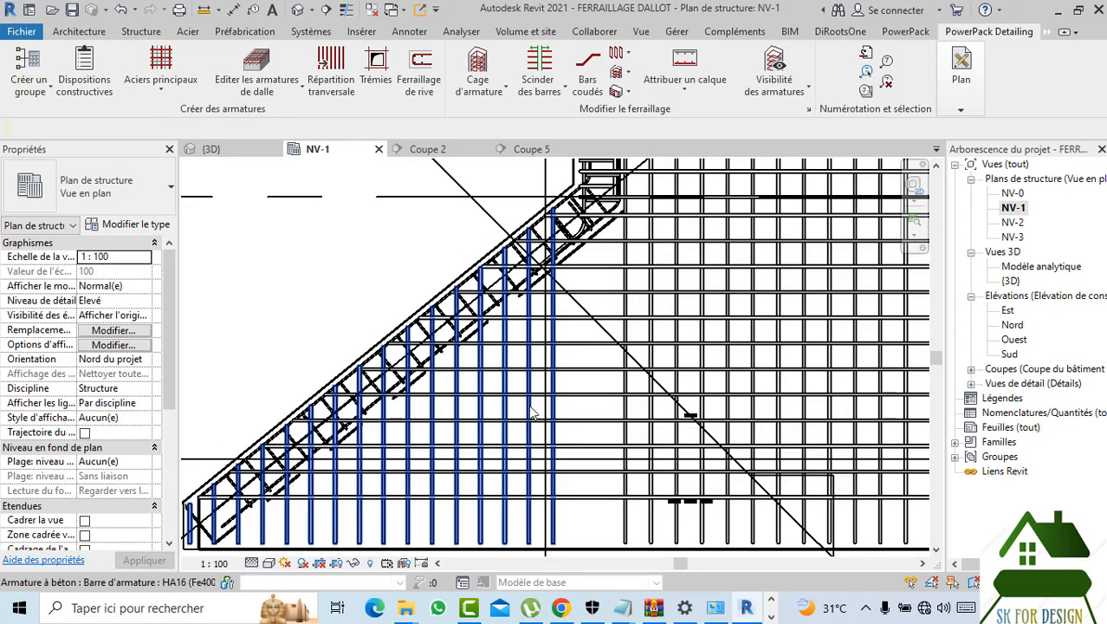
left_click(552, 399)
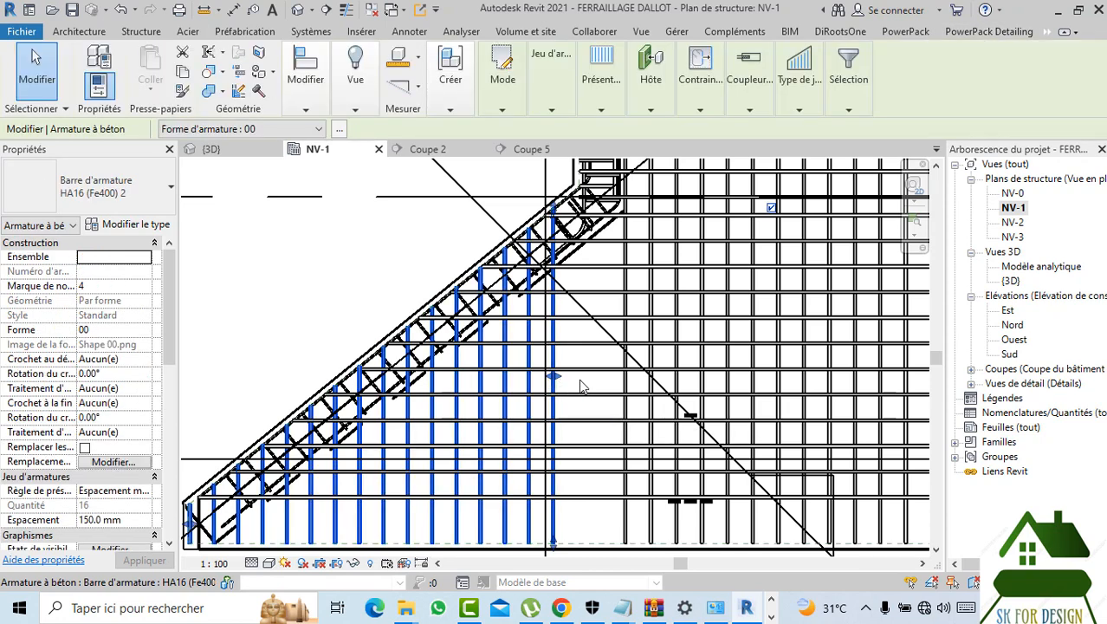
left_click_drag(582, 387, 597, 384)
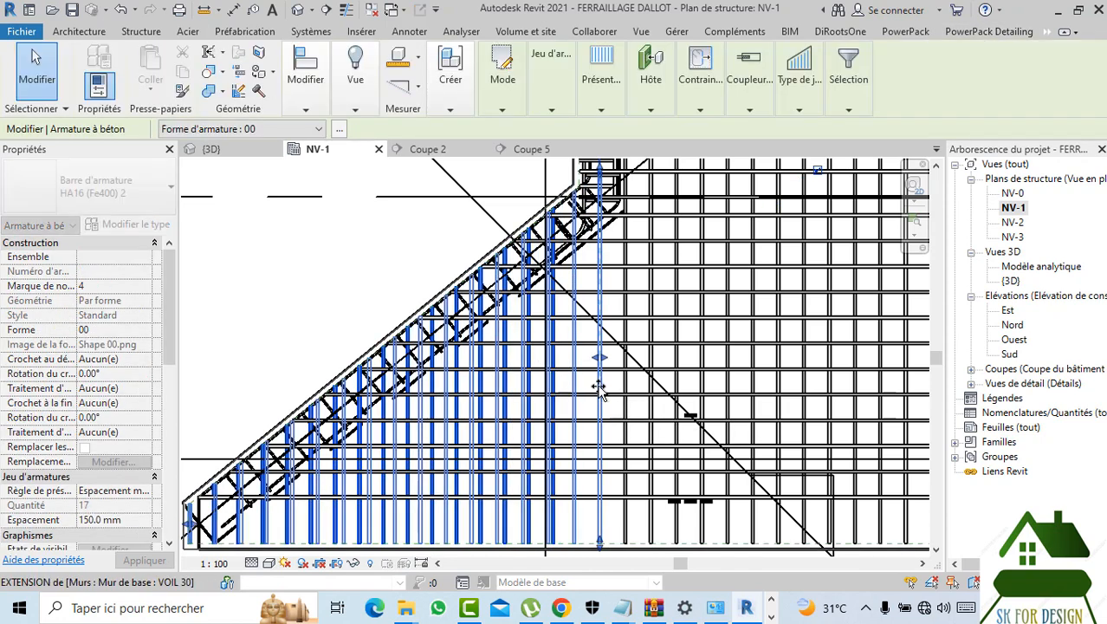
left_click_drag(600, 390, 600, 389)
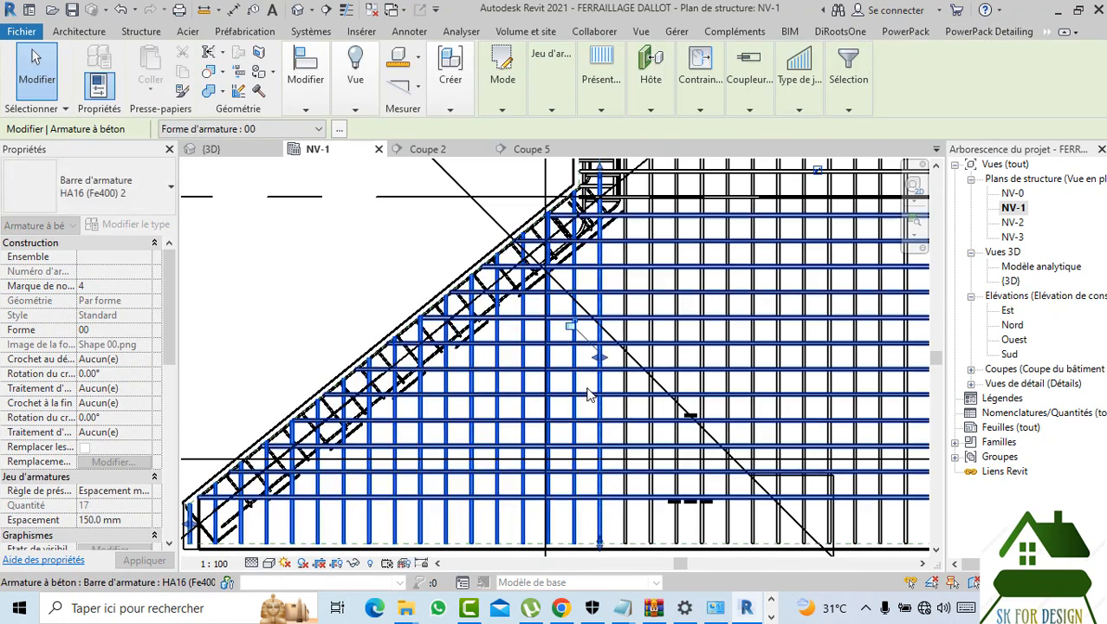
- Set the start and end hooks of the flared-end HA16 bar set to Standard - 90 deg
scroll(598, 385, "down", 3)
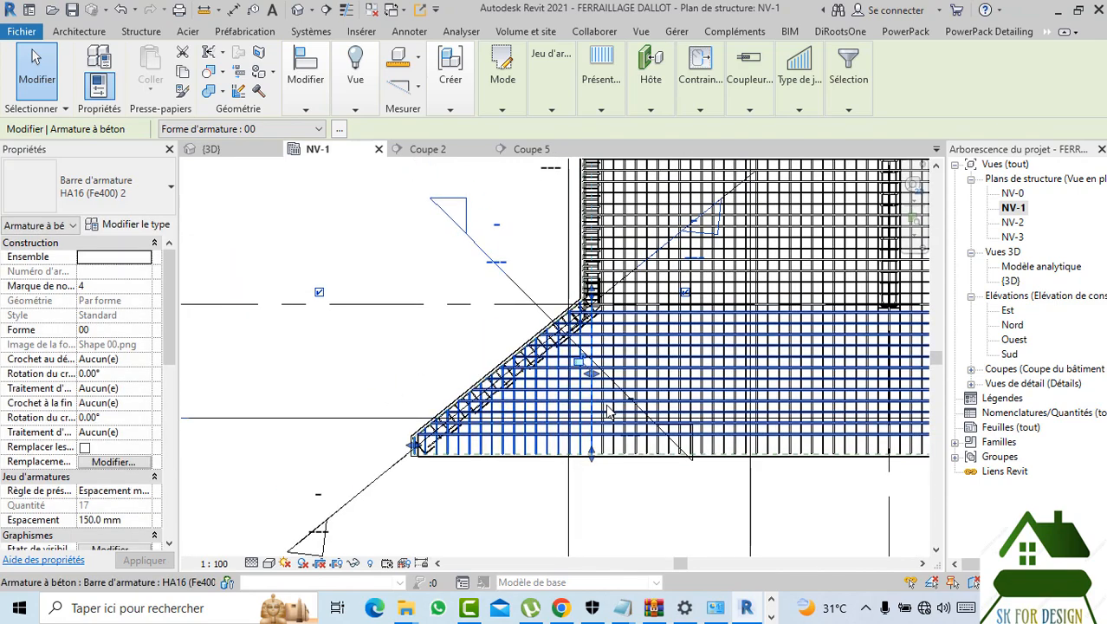
scroll(594, 408, "up", 2)
left_click(529, 508)
scroll(586, 440, "up", 2)
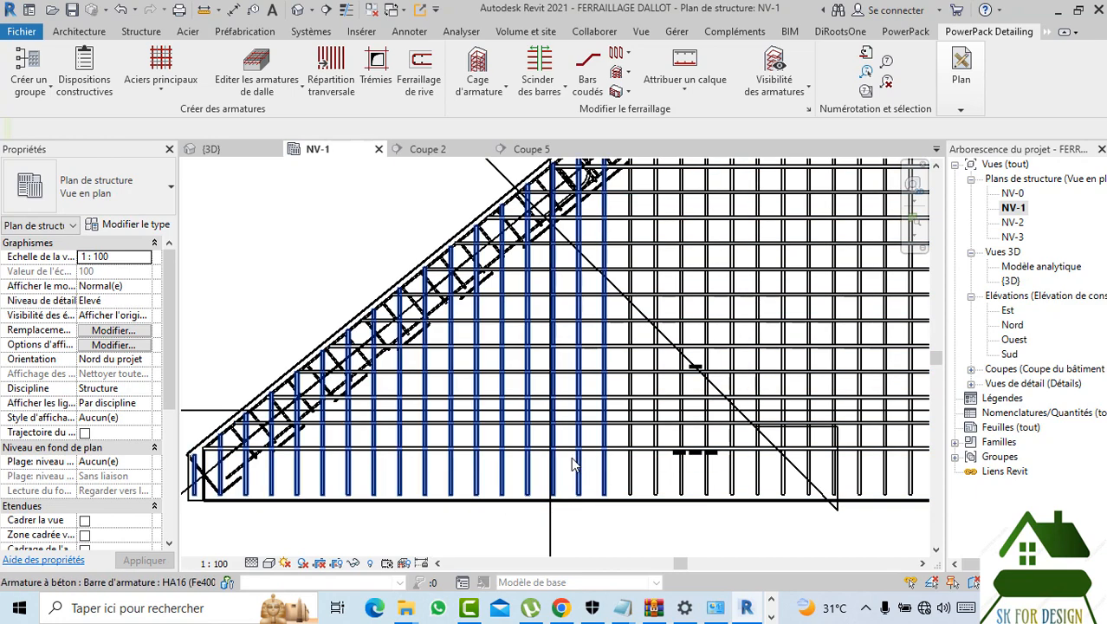
scroll(571, 463, "down", 3)
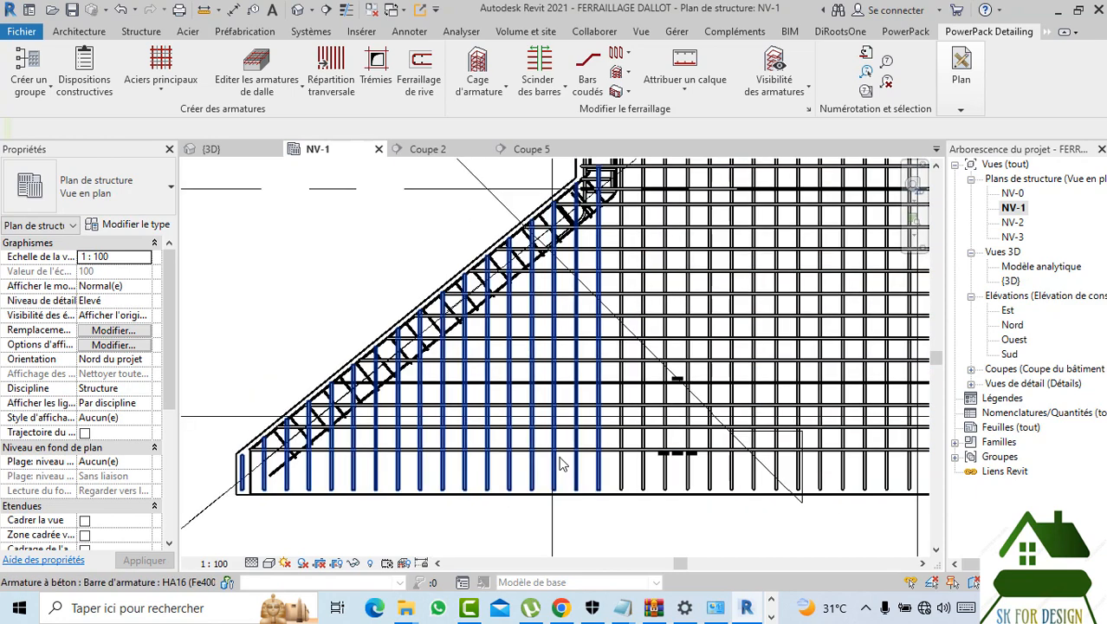
scroll(561, 463, "up", 4)
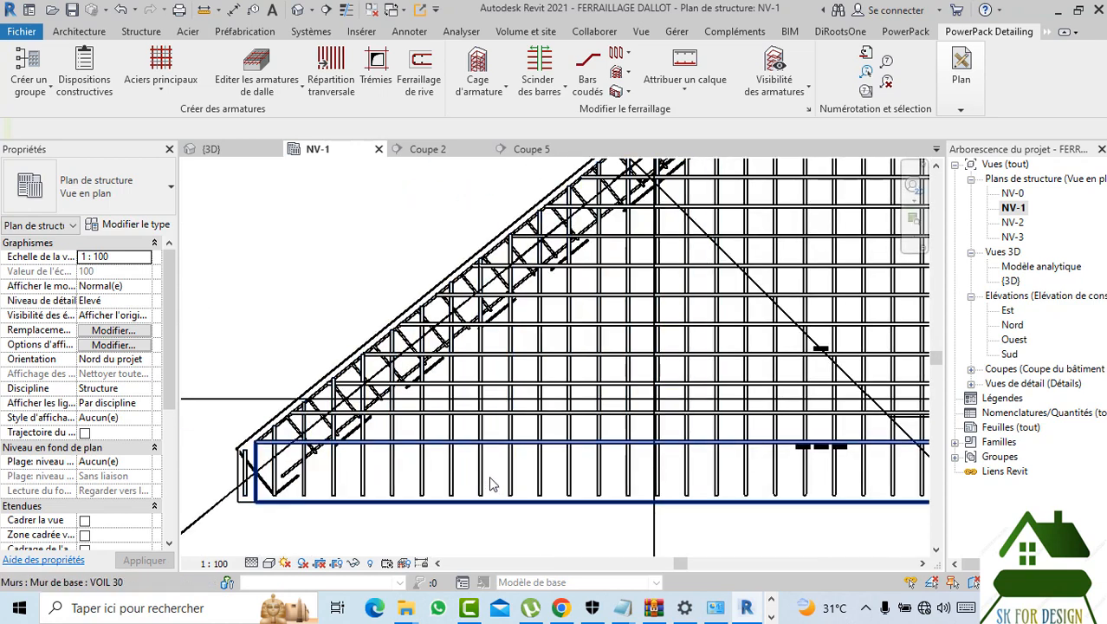
left_click(483, 489)
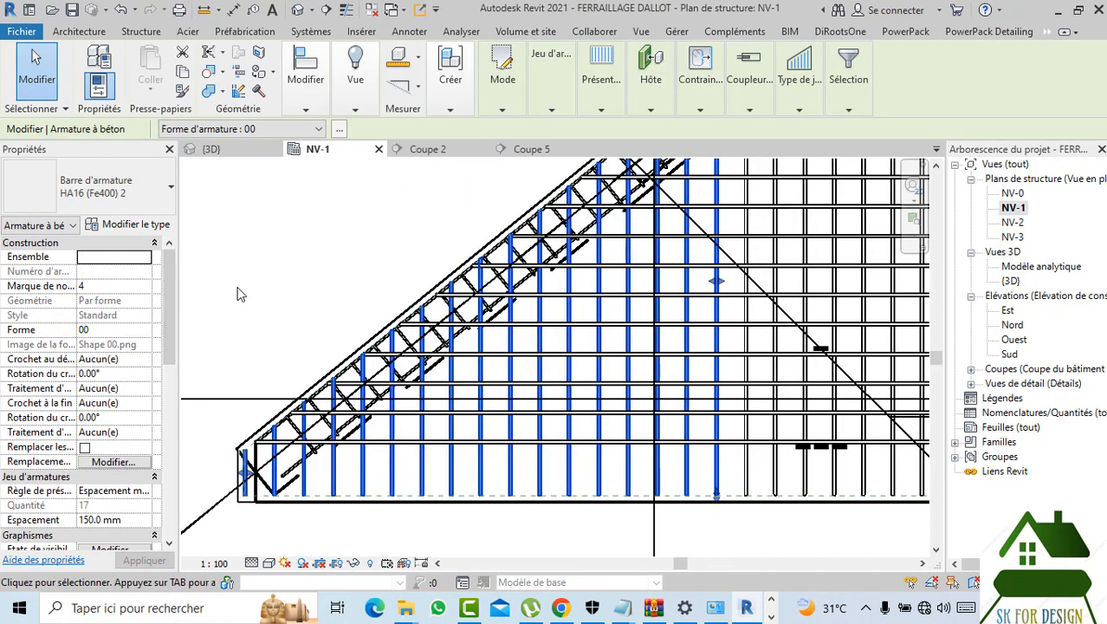
left_click(142, 360)
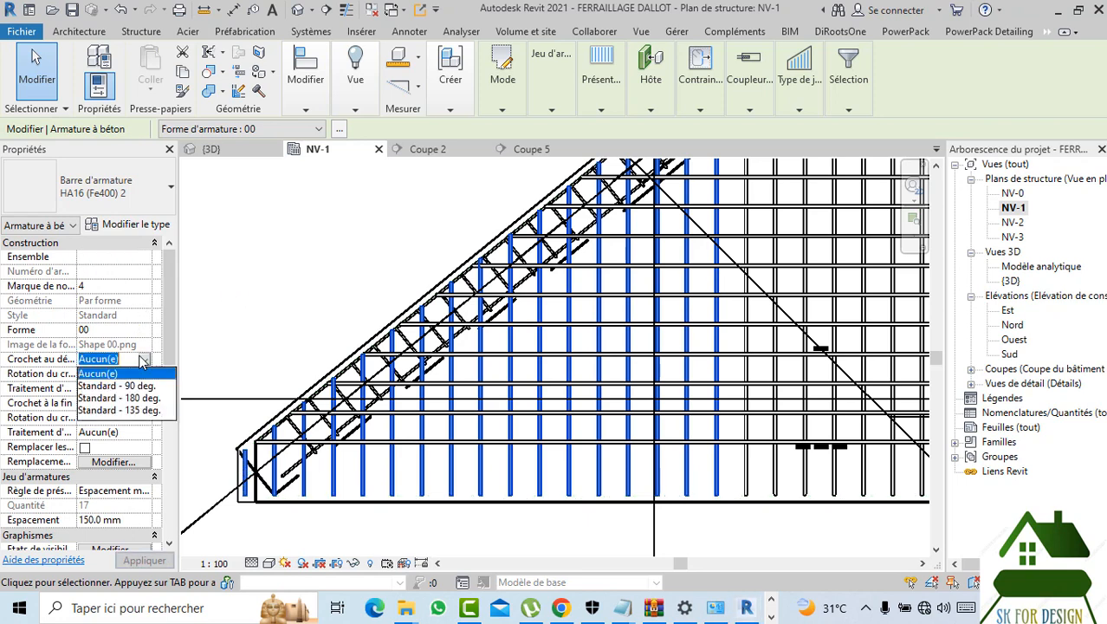
left_click(141, 387)
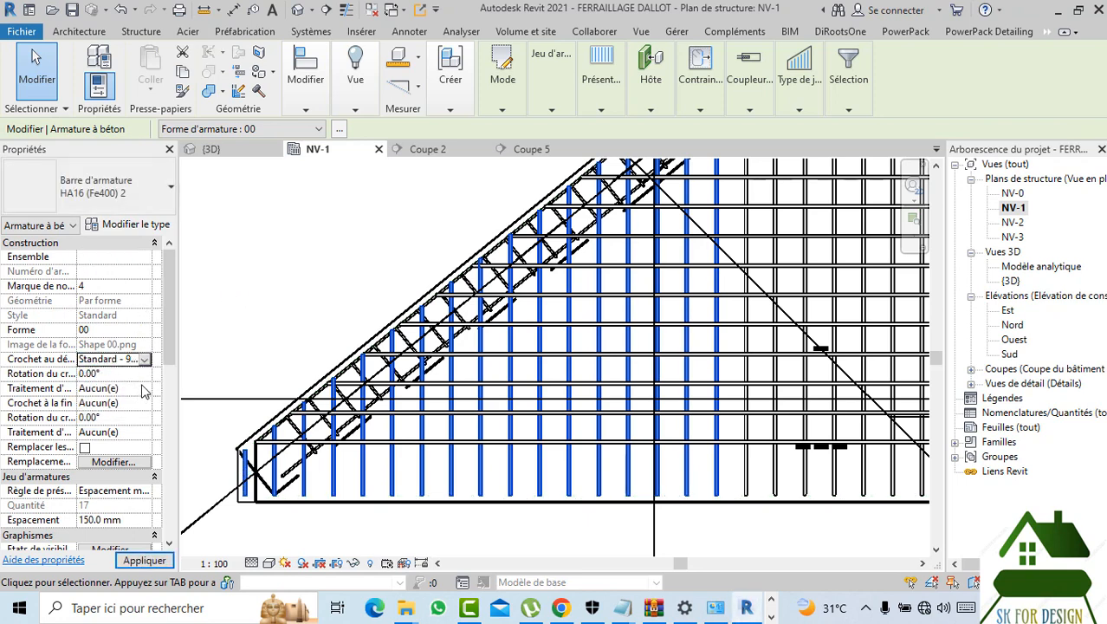
left_click(143, 405)
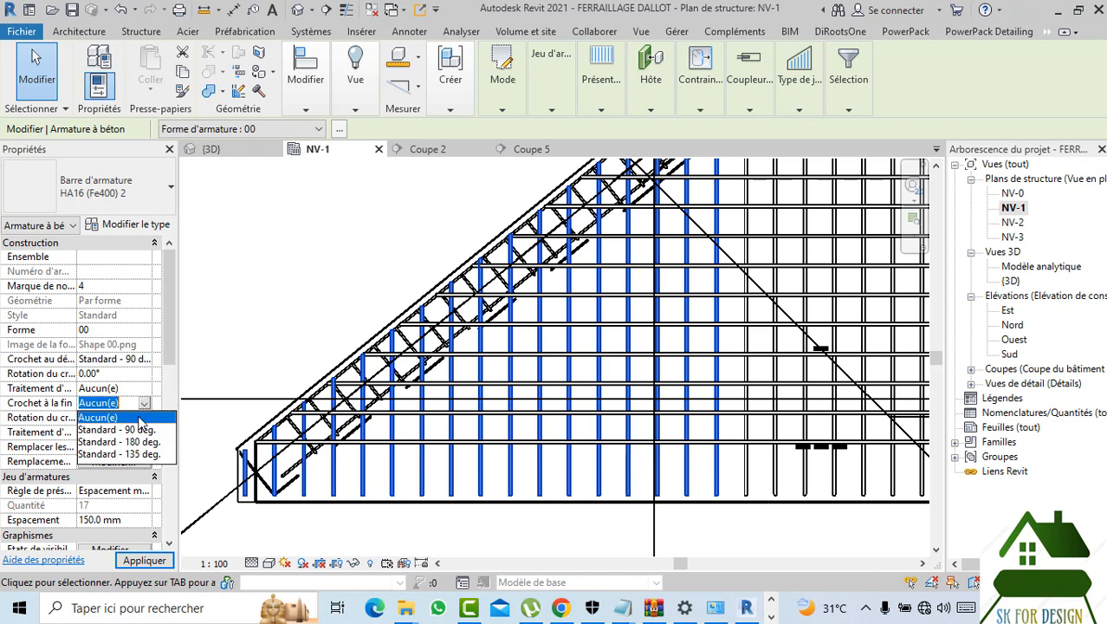
left_click(141, 431)
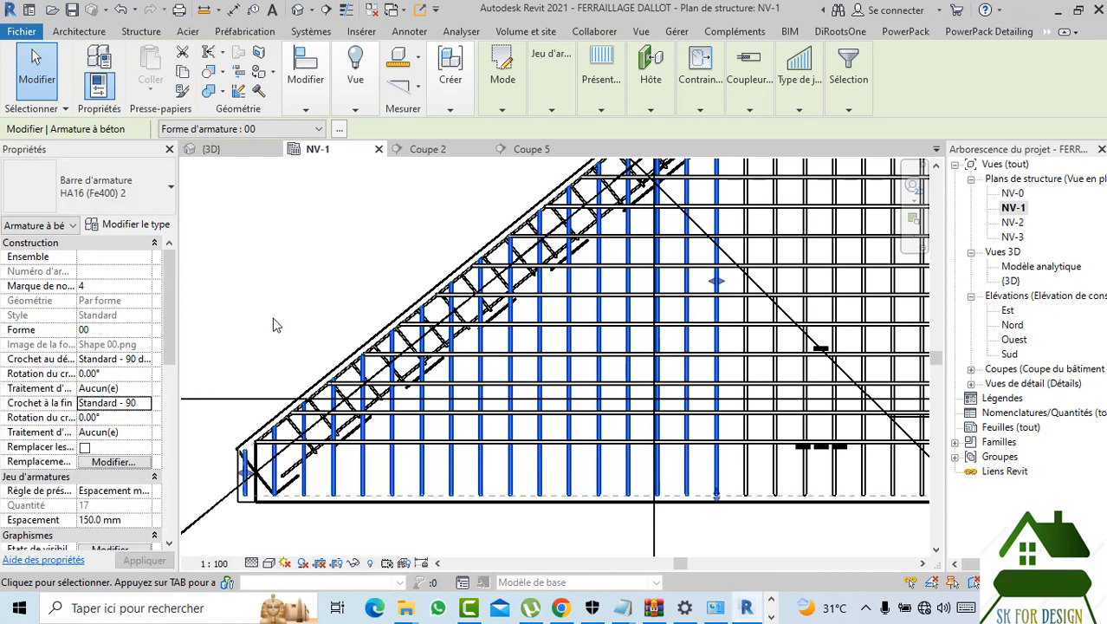
scroll(254, 465, "up", 2)
scroll(254, 465, "down", 4)
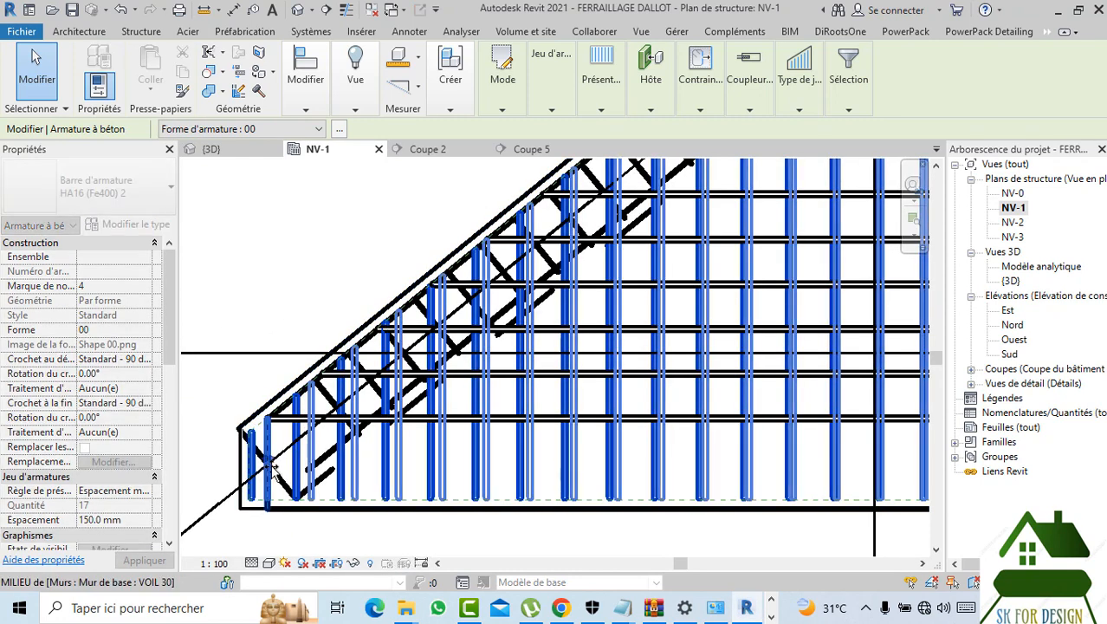
scroll(377, 450, "down", 4)
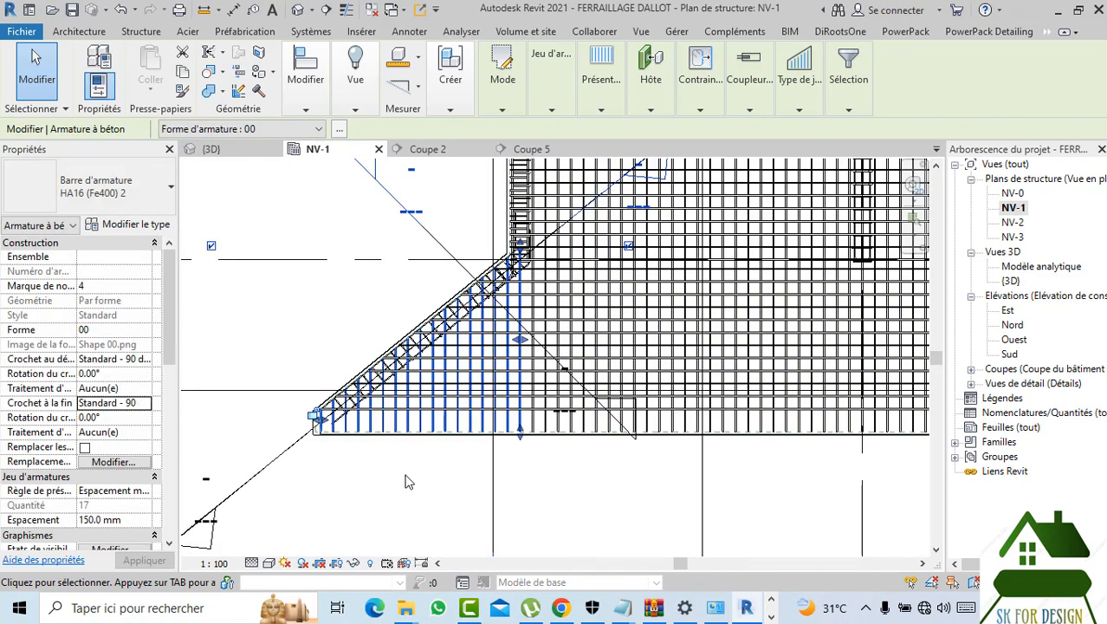
- Mirror a copy of the hooked flared-end HA16 bar set about grid line B onto the opposite wing wall
scroll(579, 503, "down", 4)
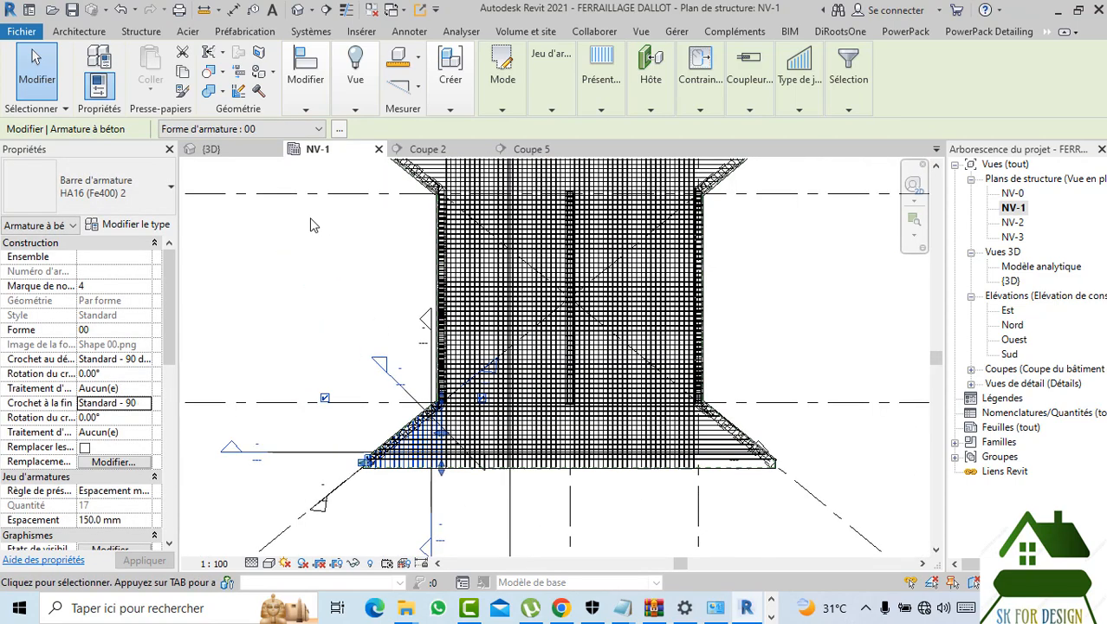
left_click(356, 86)
mouse_move(320, 106)
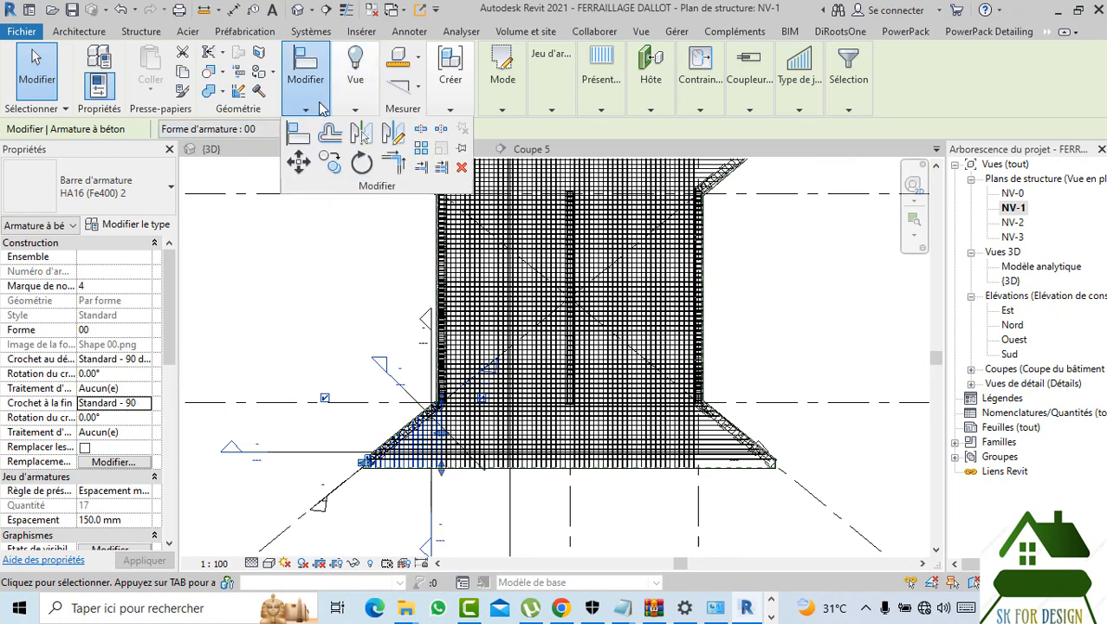
left_click(392, 132)
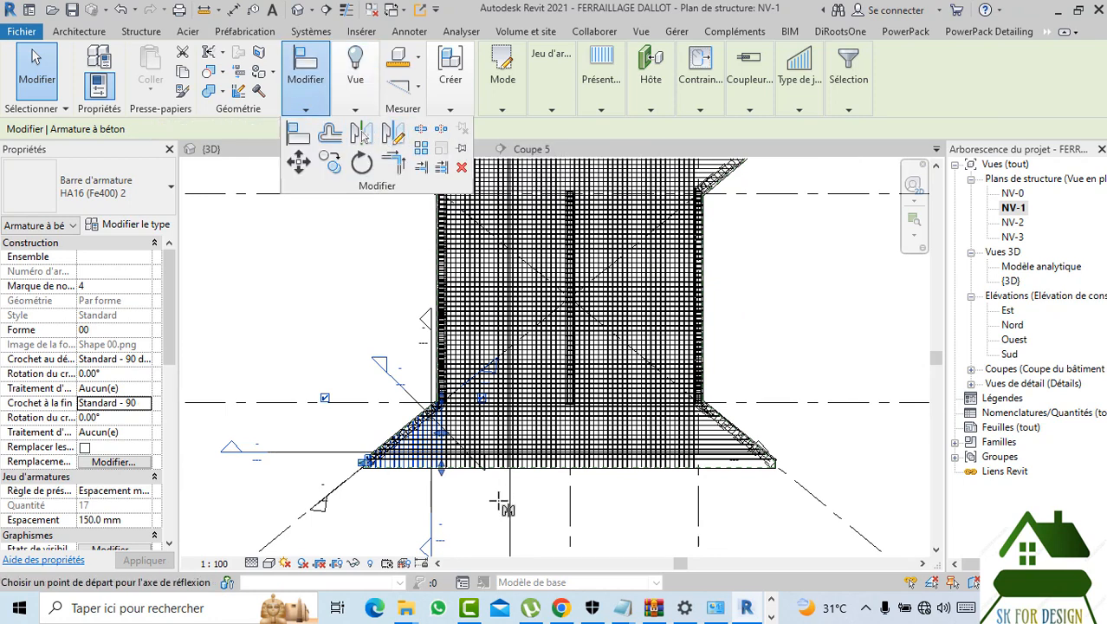
scroll(564, 530, "up", 2)
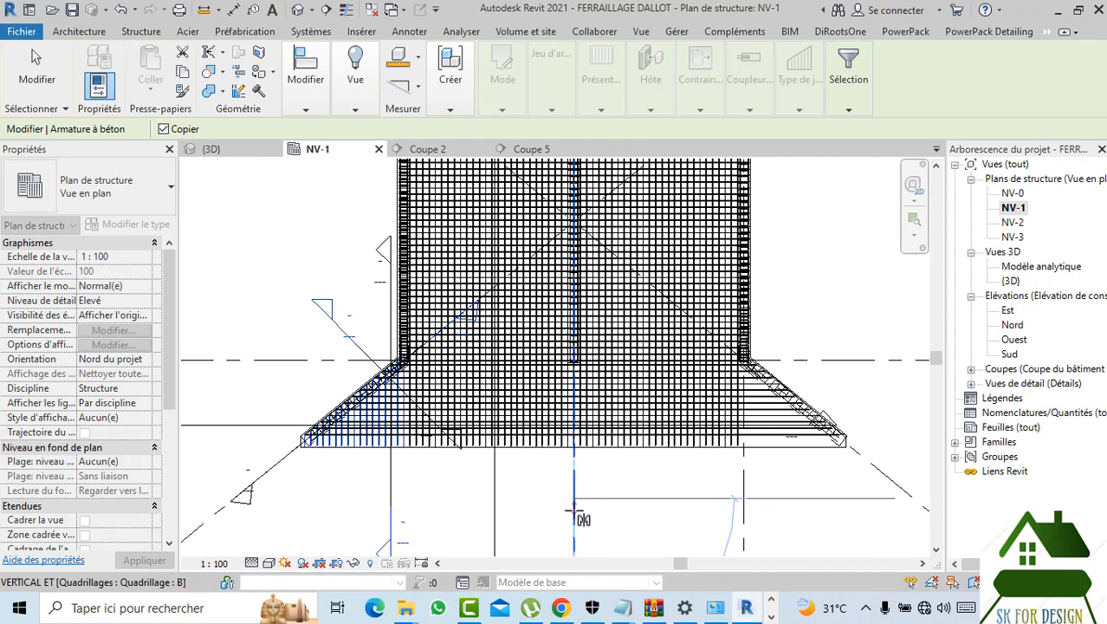
left_click(573, 518)
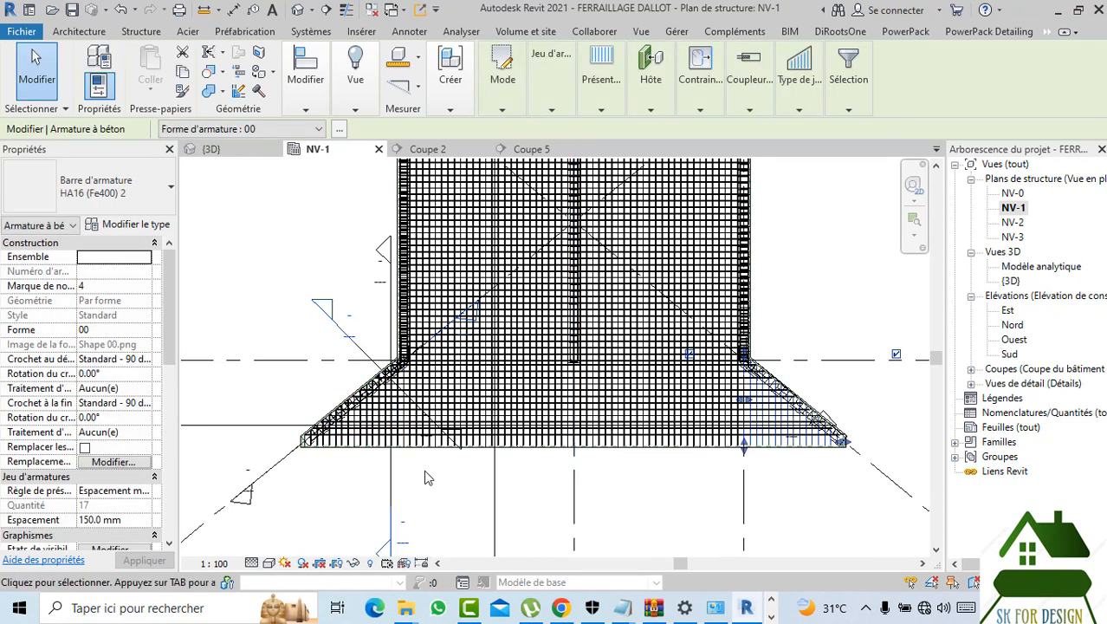
scroll(346, 433, "up", 1)
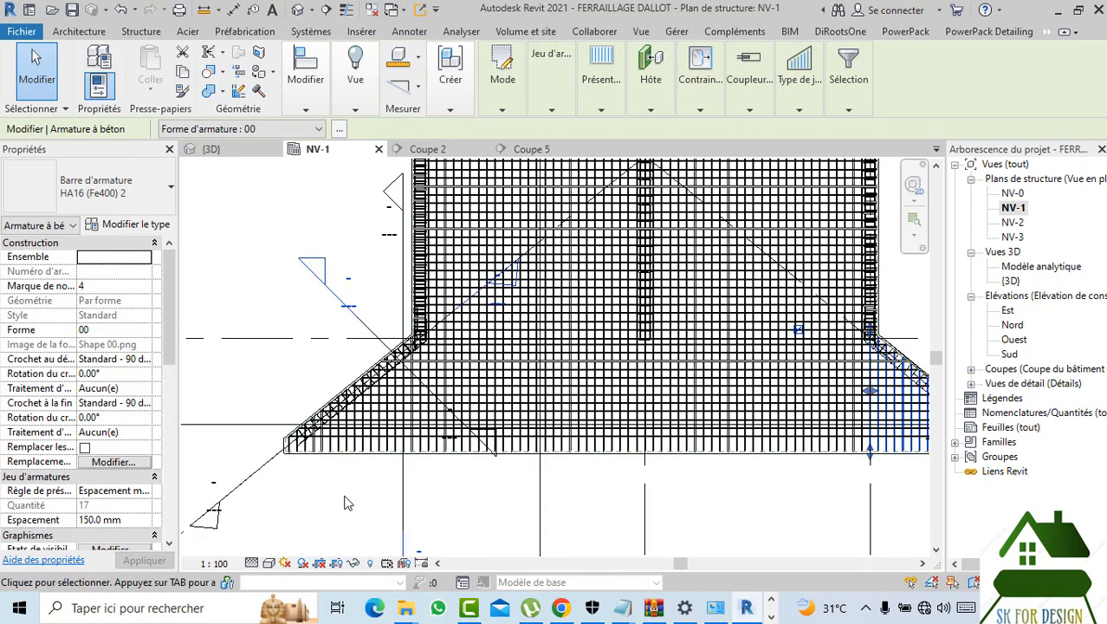
left_click(346, 502)
middle_click_drag(585, 487, 428, 455)
scroll(804, 428, "up", 3)
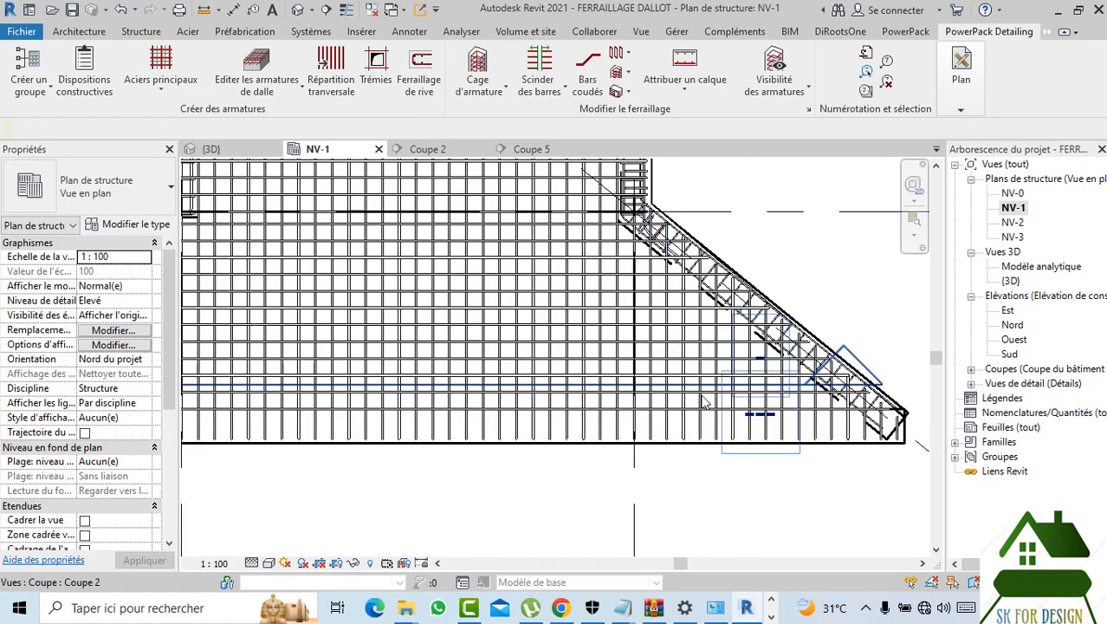
left_click(749, 502)
scroll(901, 520, "down", 2)
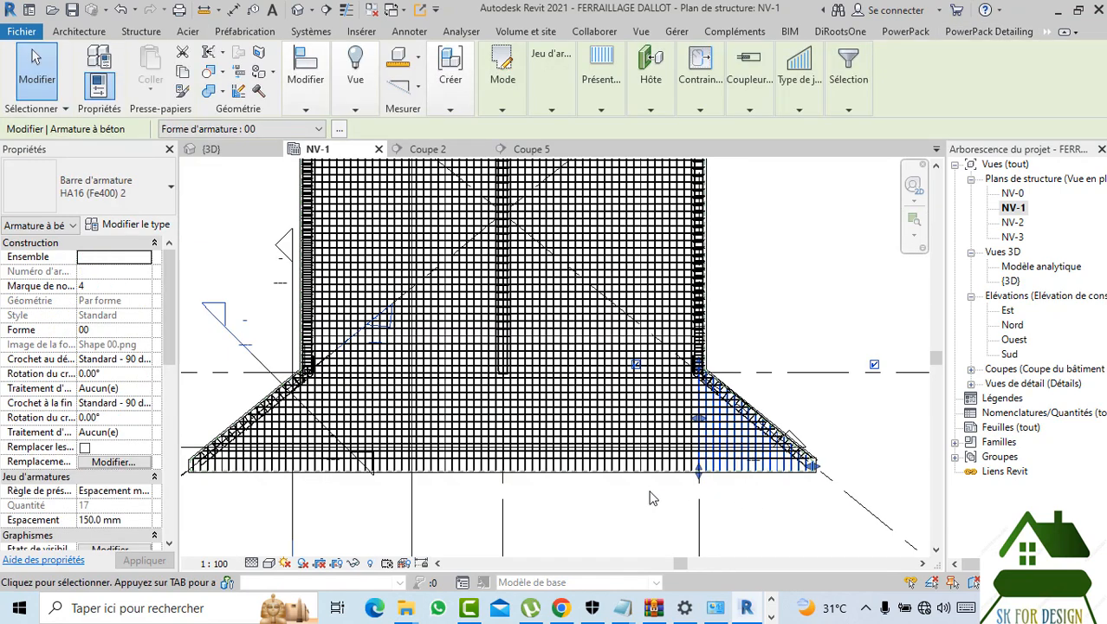
scroll(267, 465, "up", 1)
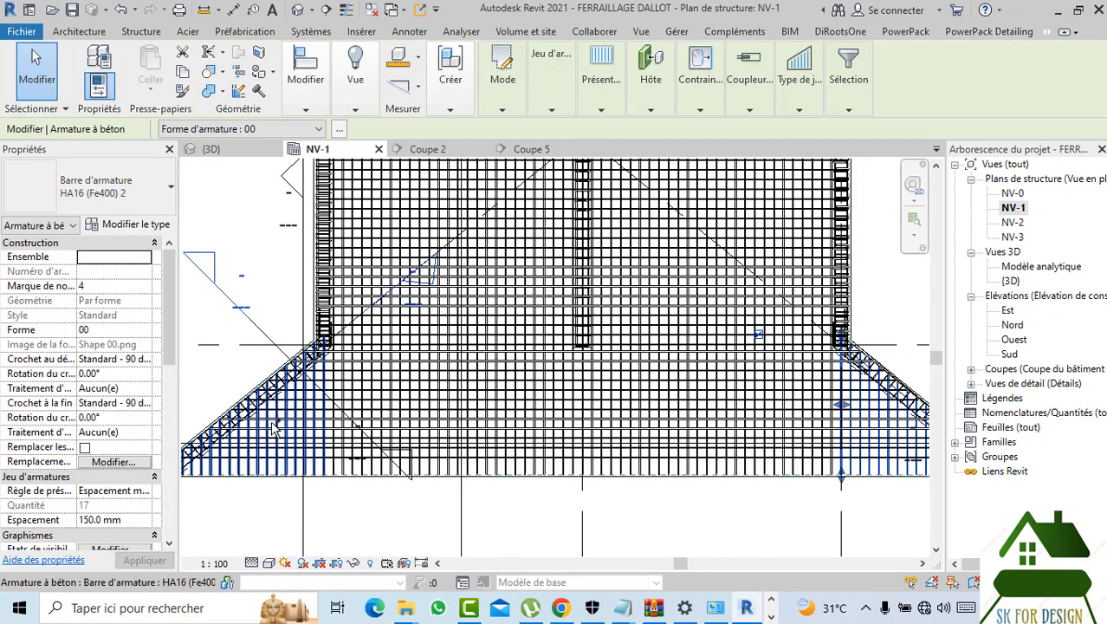
scroll(414, 432, "down", 2)
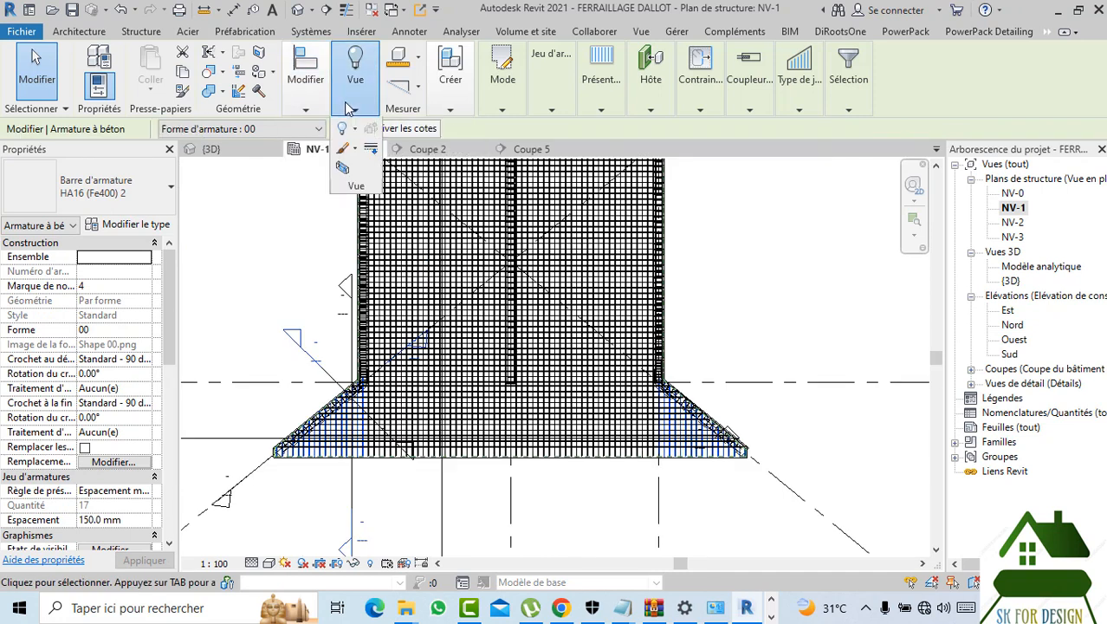
mouse_move(355, 95)
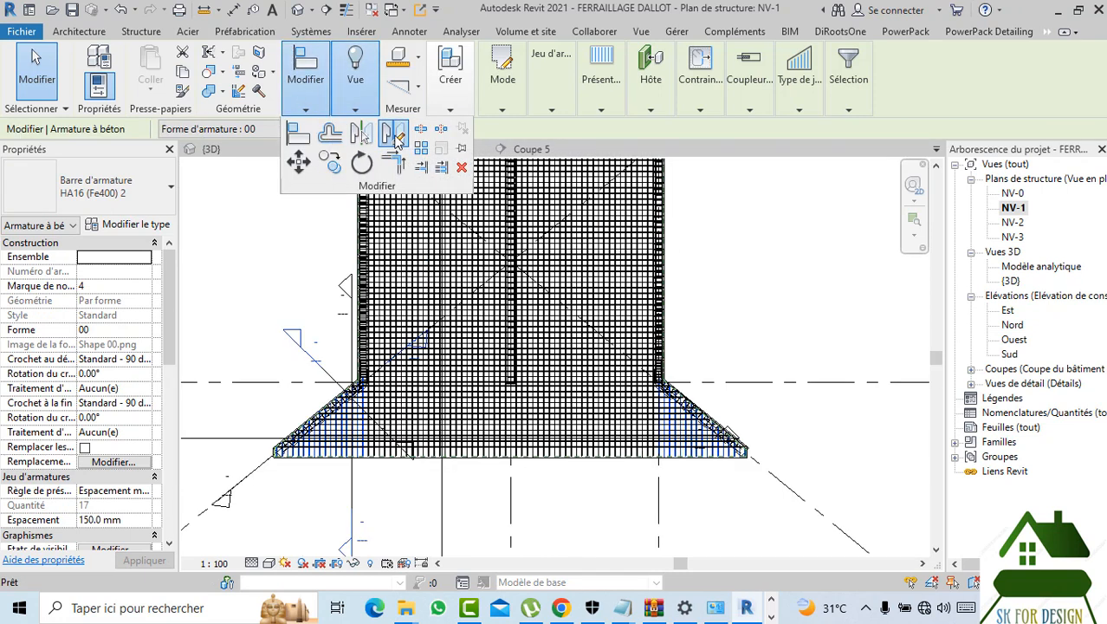
left_click(397, 141)
scroll(514, 273, "up", 4)
scroll(509, 264, "up", 3)
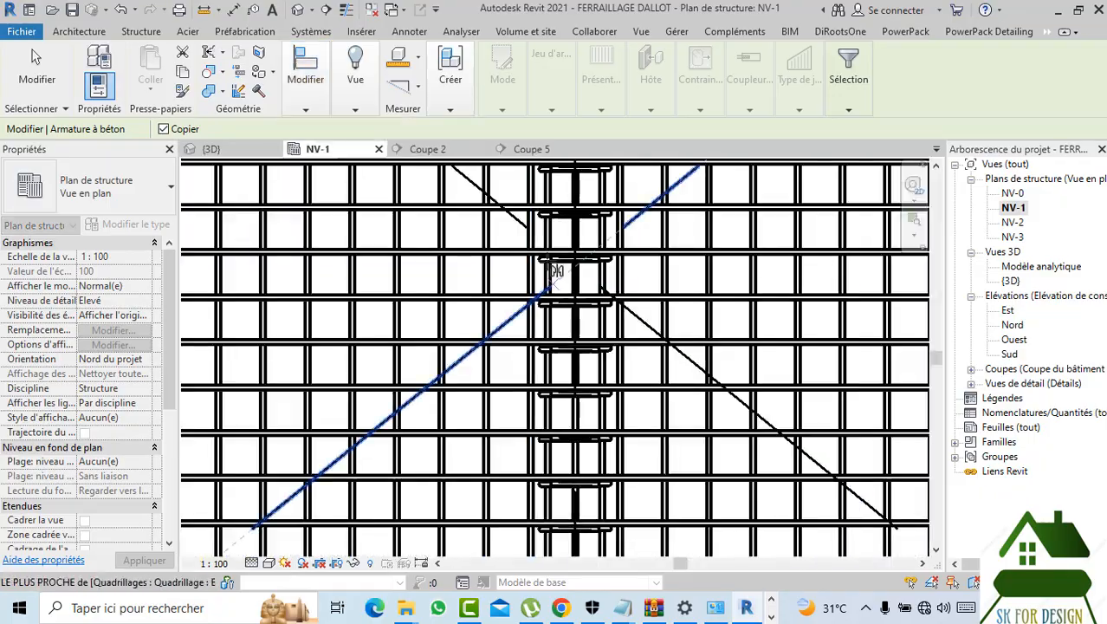
middle_click_drag(550, 272, 546, 350)
scroll(544, 369, "down", 2)
scroll(555, 377, "down", 3)
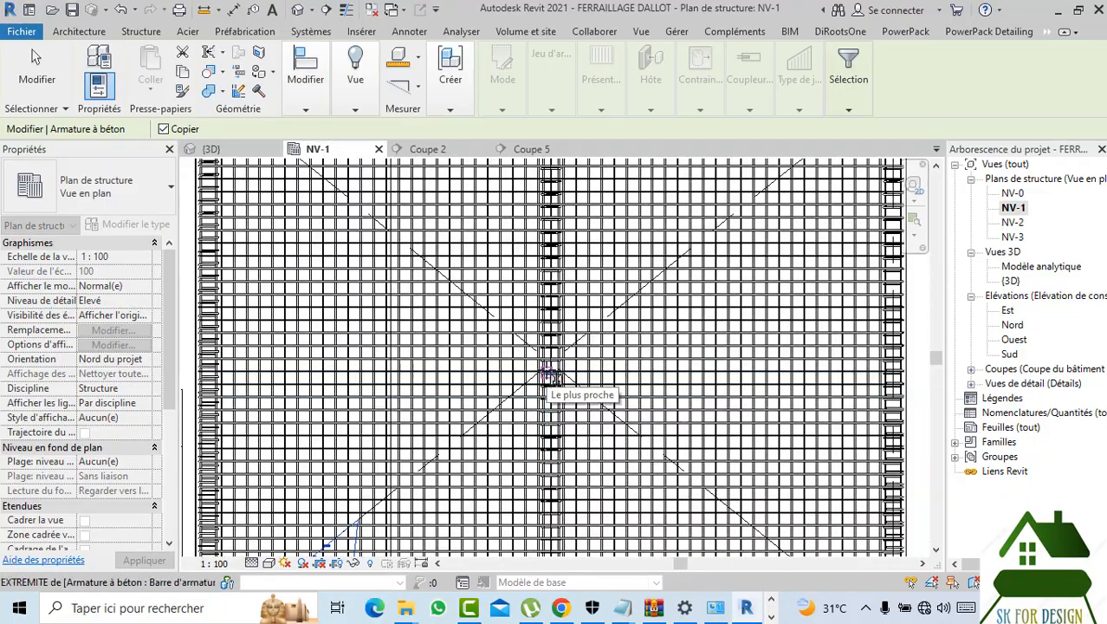
scroll(559, 368, "up", 5)
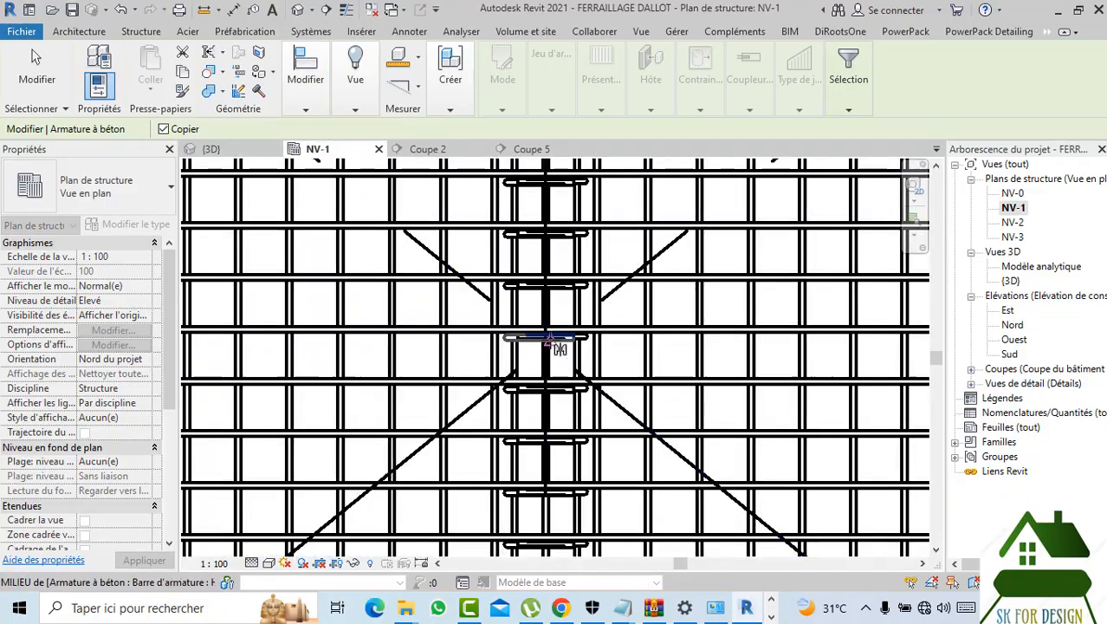
scroll(554, 360, "up", 1)
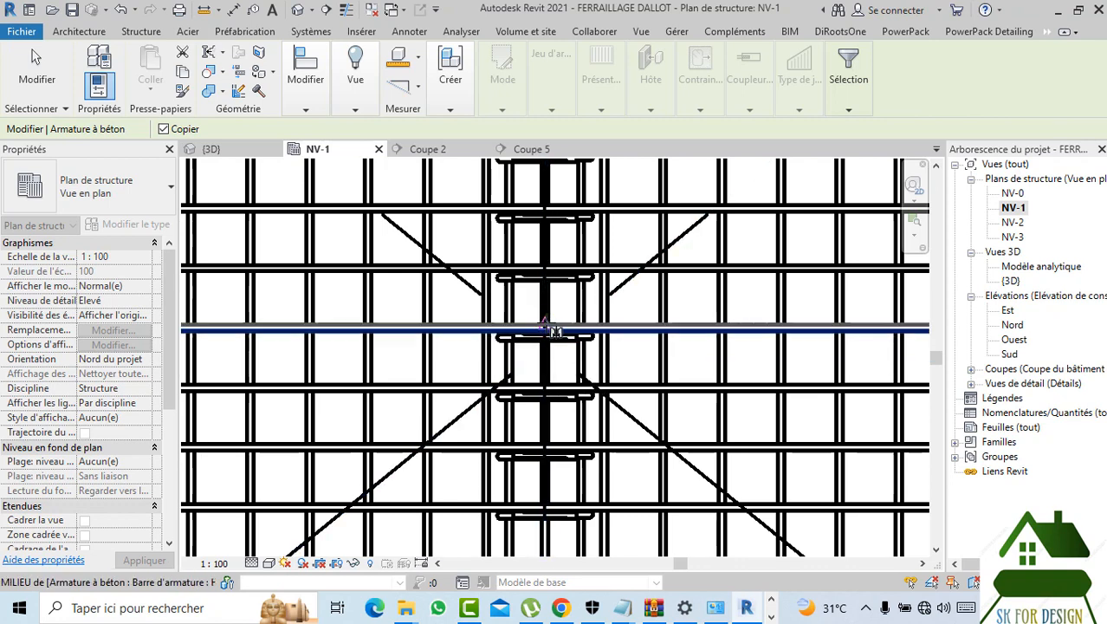
left_click(545, 329)
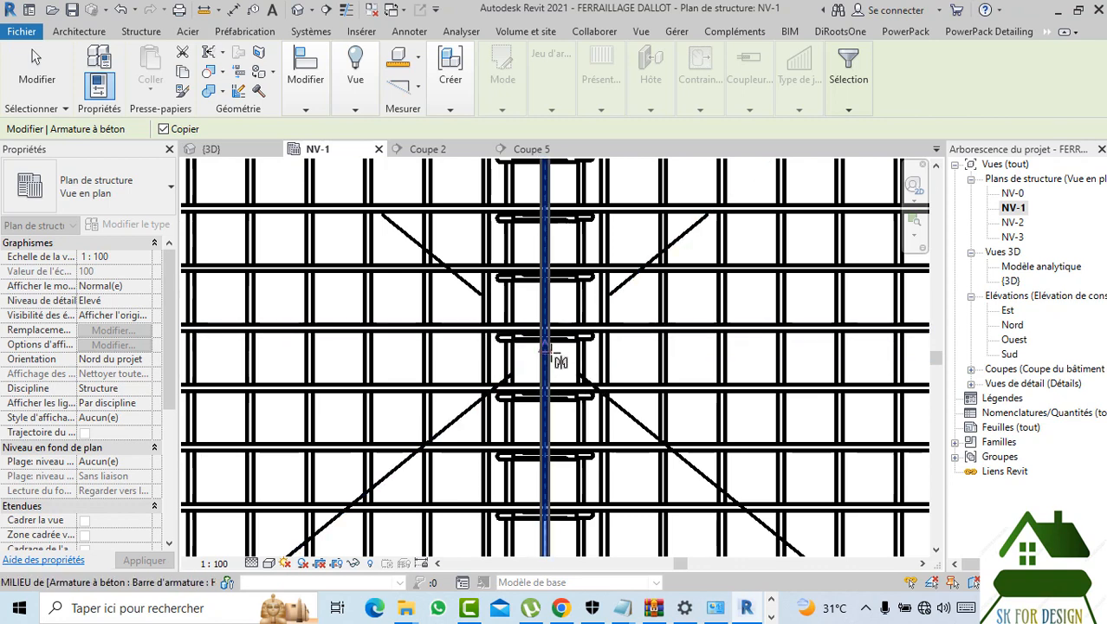
- Draw two crossing detail lines along the diagonal grid lines at the middle wall to mark the culvert's centre in plan
left_click(407, 31)
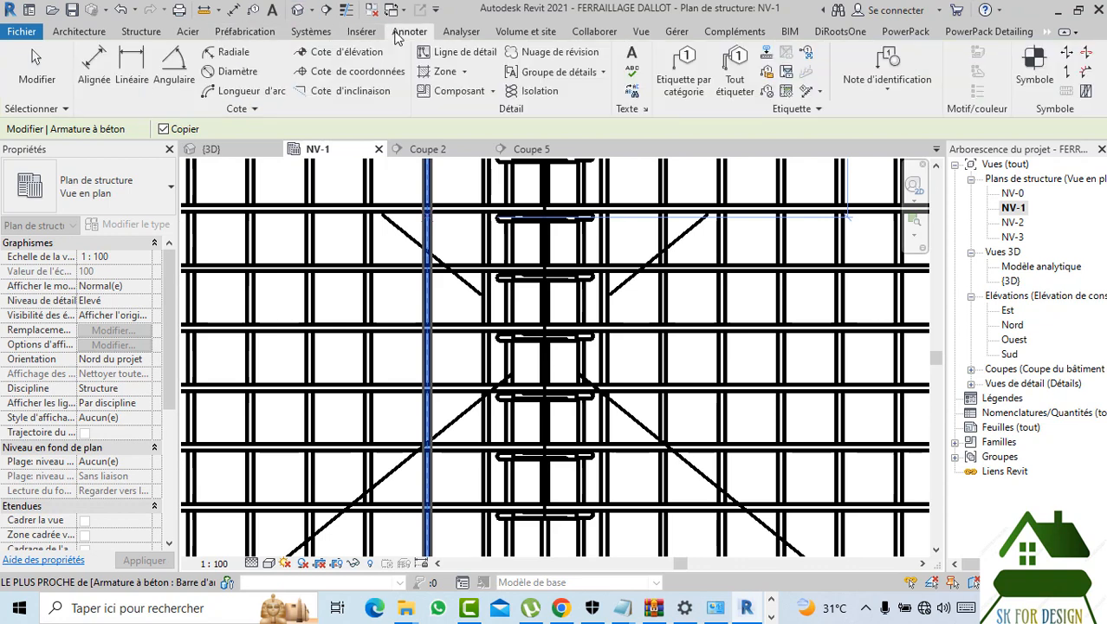
left_click(464, 52)
left_click(468, 284)
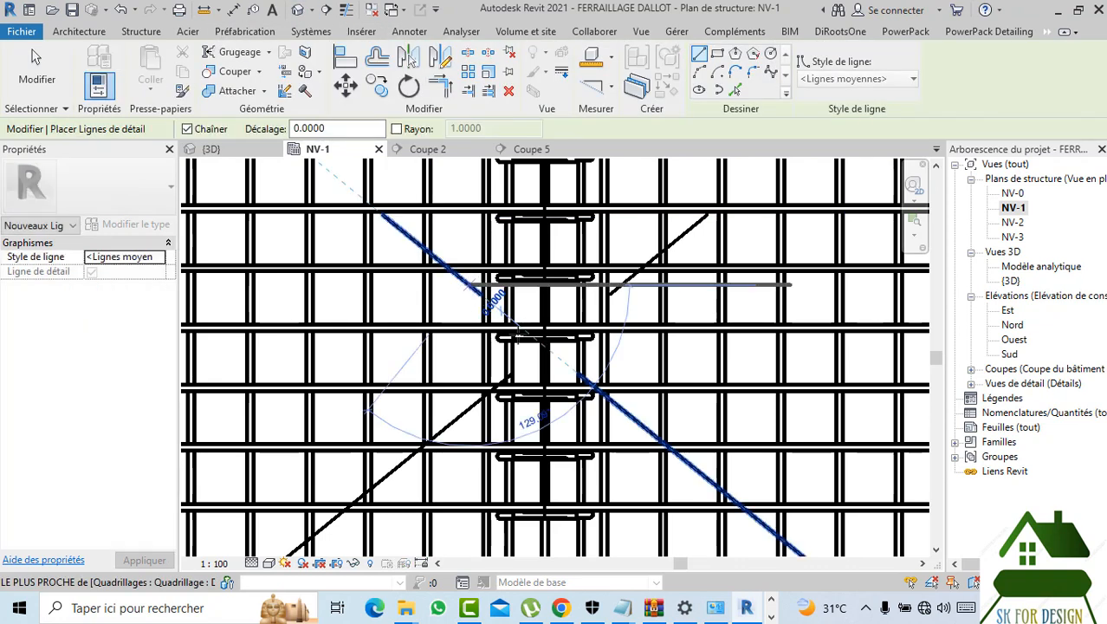
left_click(603, 392)
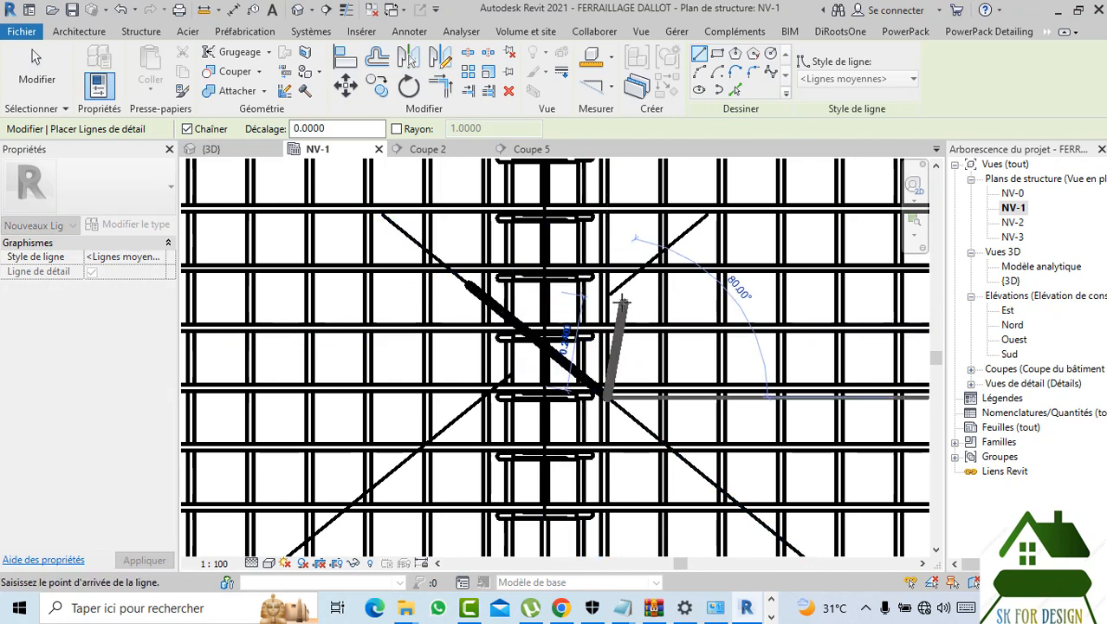
key("Escape")
left_click(624, 283)
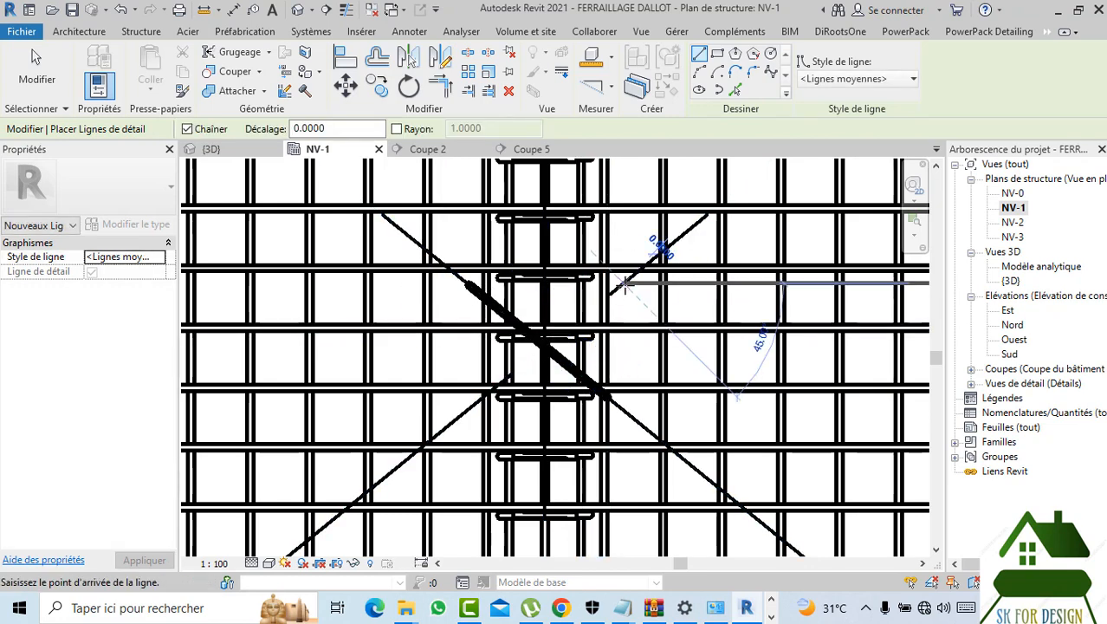
left_click(493, 392)
key("Escape")
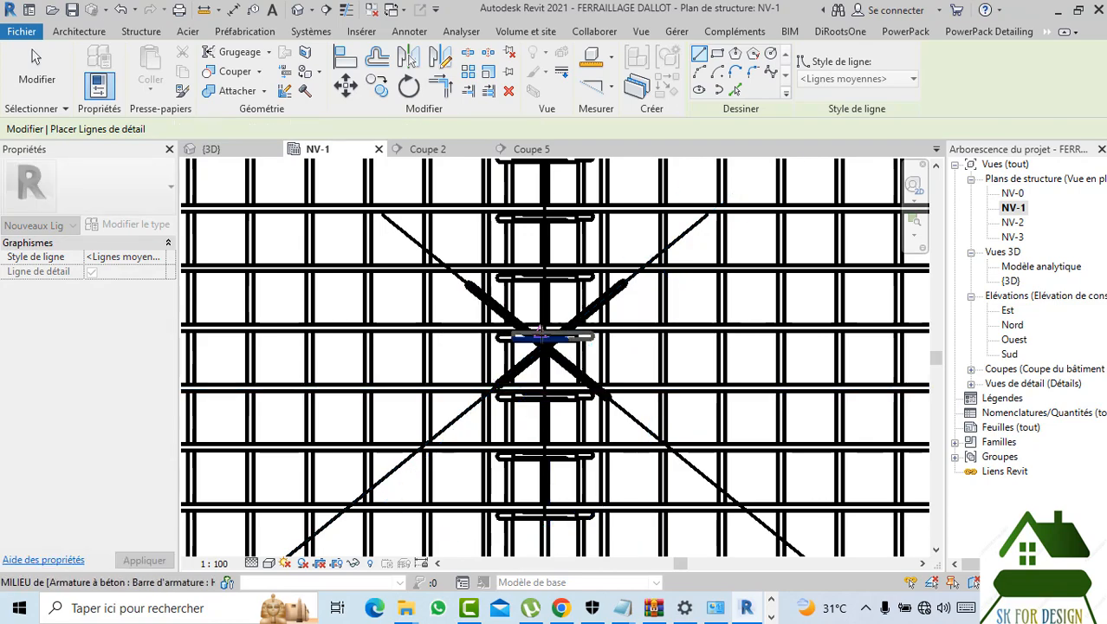
scroll(544, 344, "down", 6)
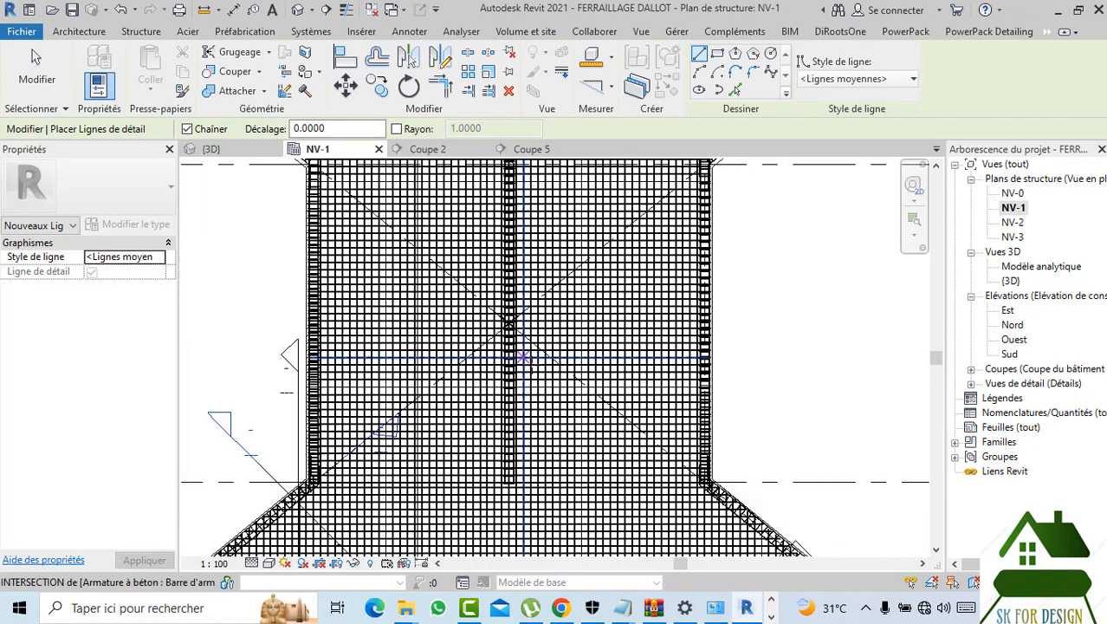
key("Escape")
key("Escape")
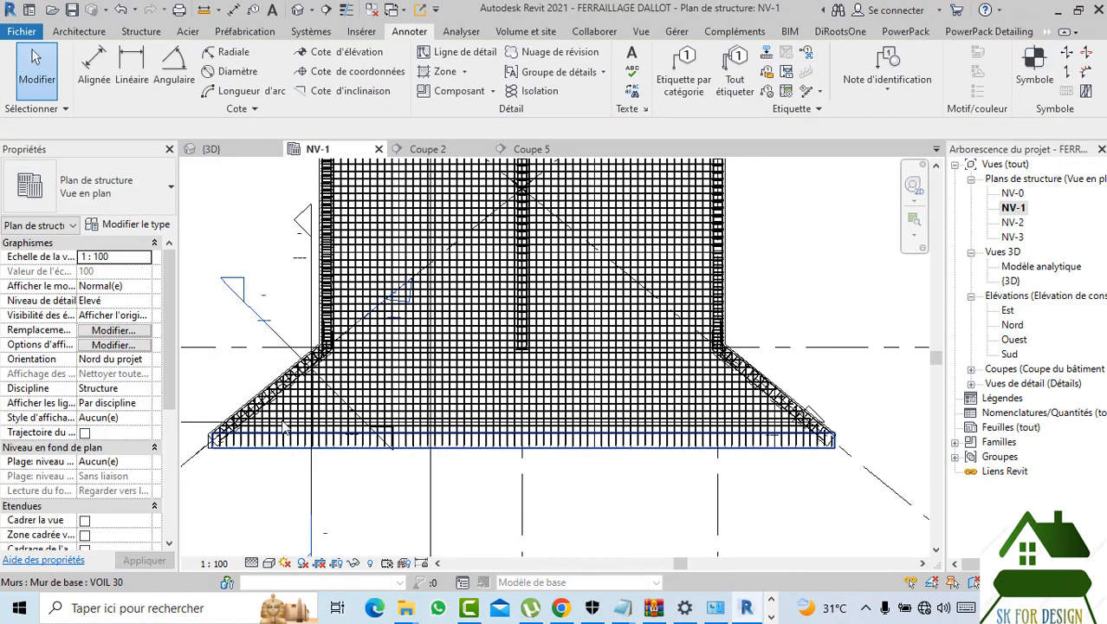
- Mirror copies of both hooked flared-end HA16 bar sets about a horizontal axis through the culvert's marked centre onto the opposite flared end
left_click(344, 473)
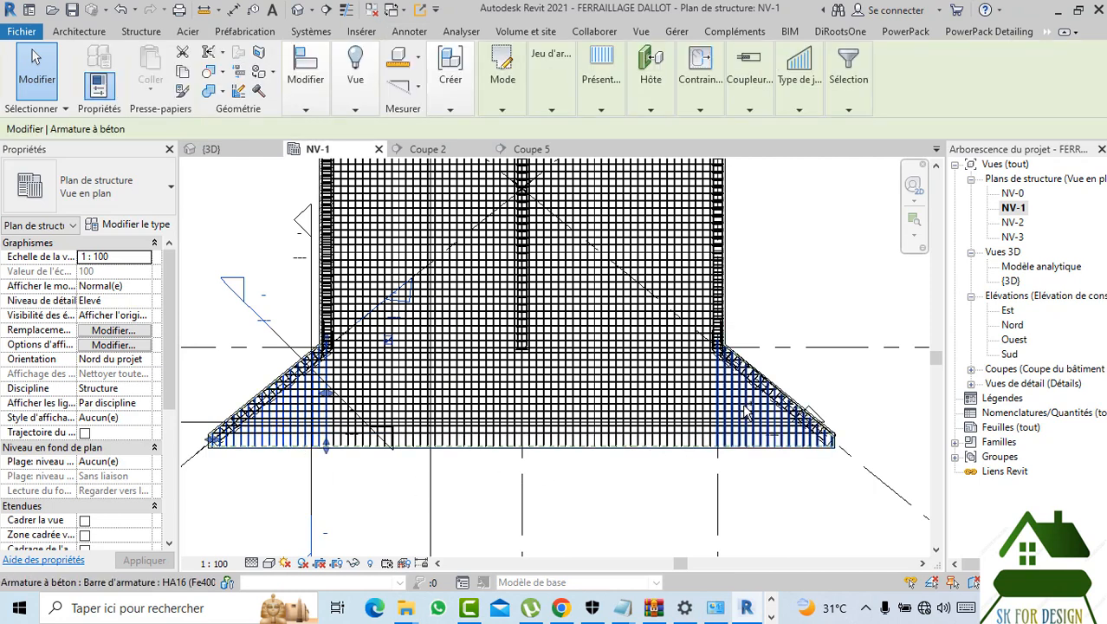
left_click(747, 414)
mouse_move(323, 112)
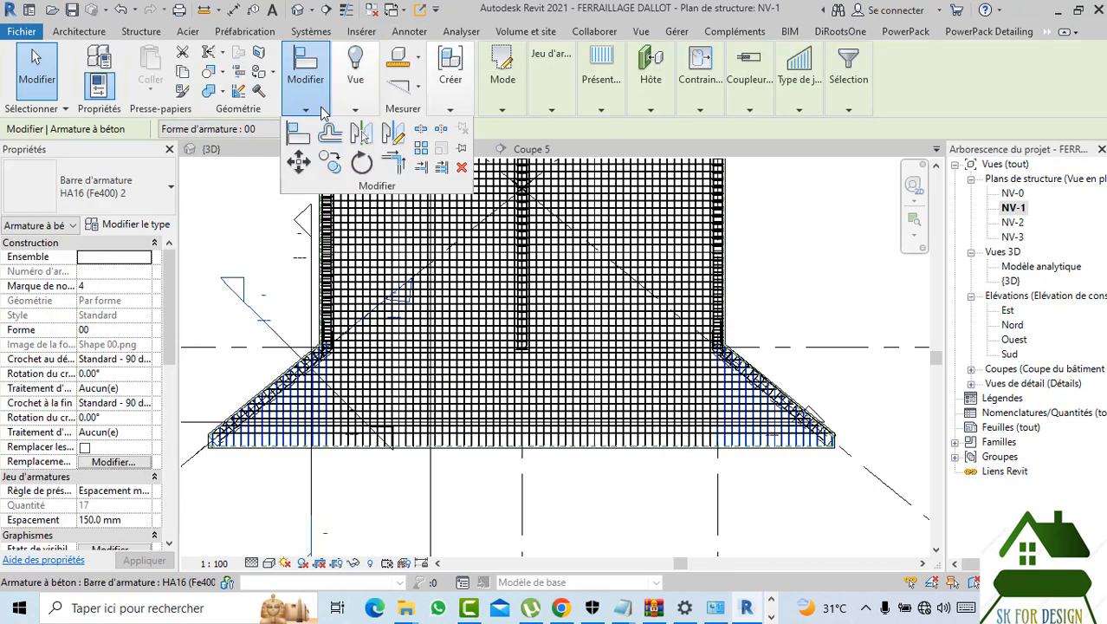
scroll(523, 259, "up", 5)
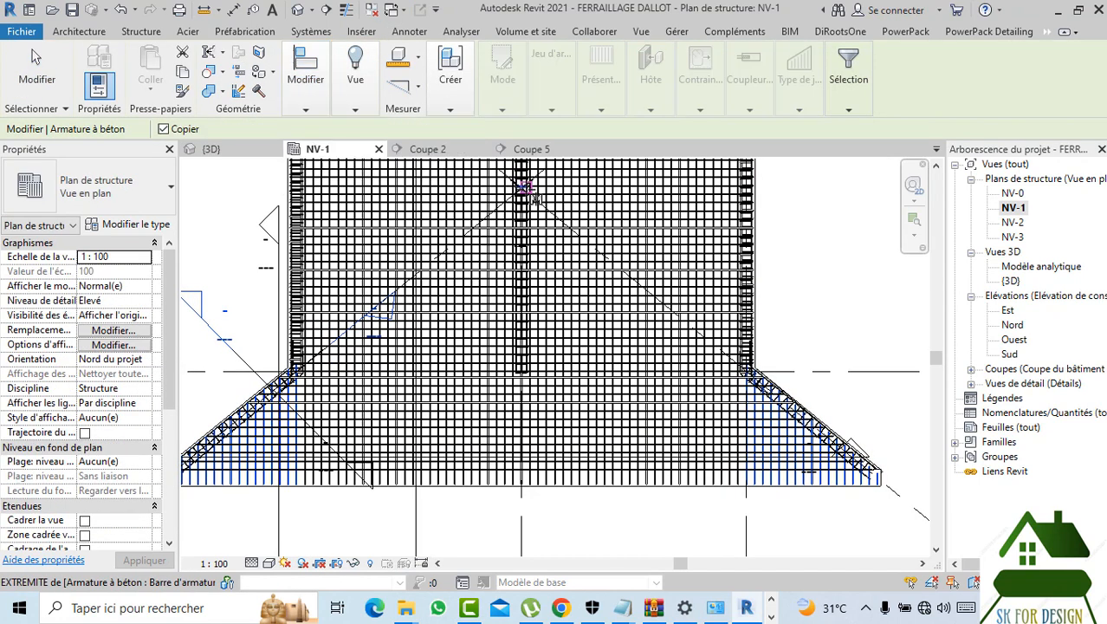
scroll(520, 319, "up", 2)
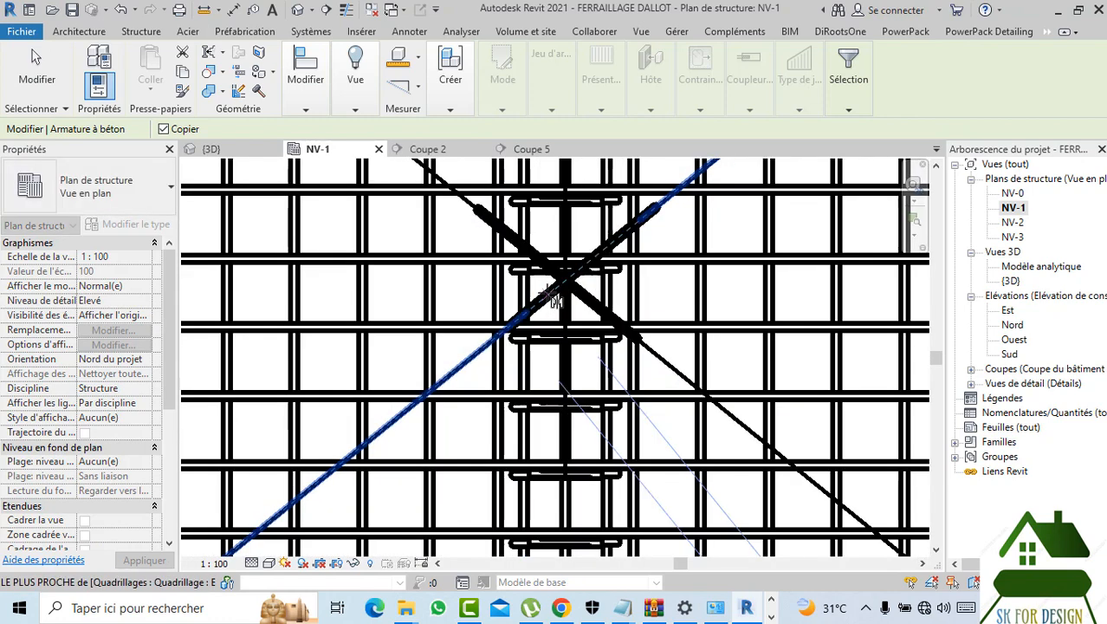
left_click(639, 339)
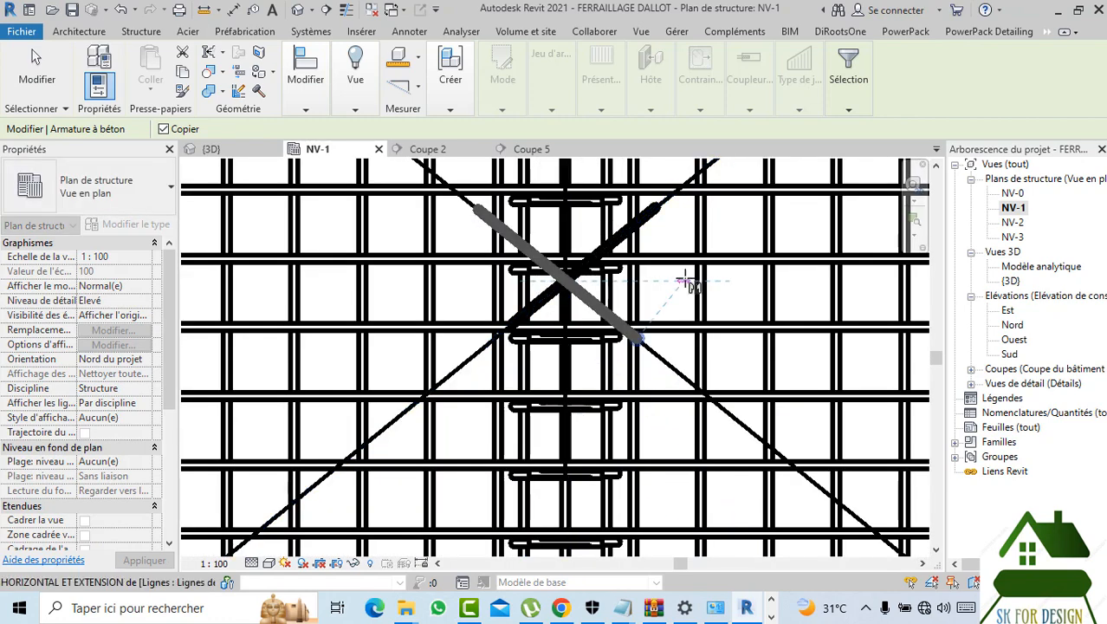
left_click(682, 280)
scroll(683, 282, "down", 5)
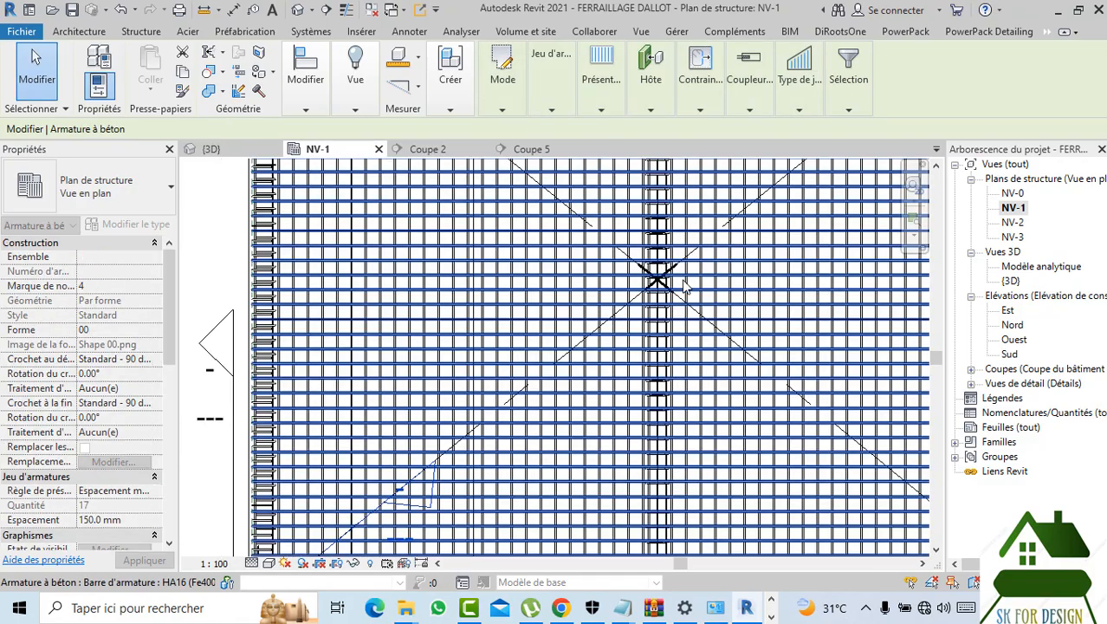
middle_click_drag(681, 341, 628, 539)
scroll(619, 390, "down", 3)
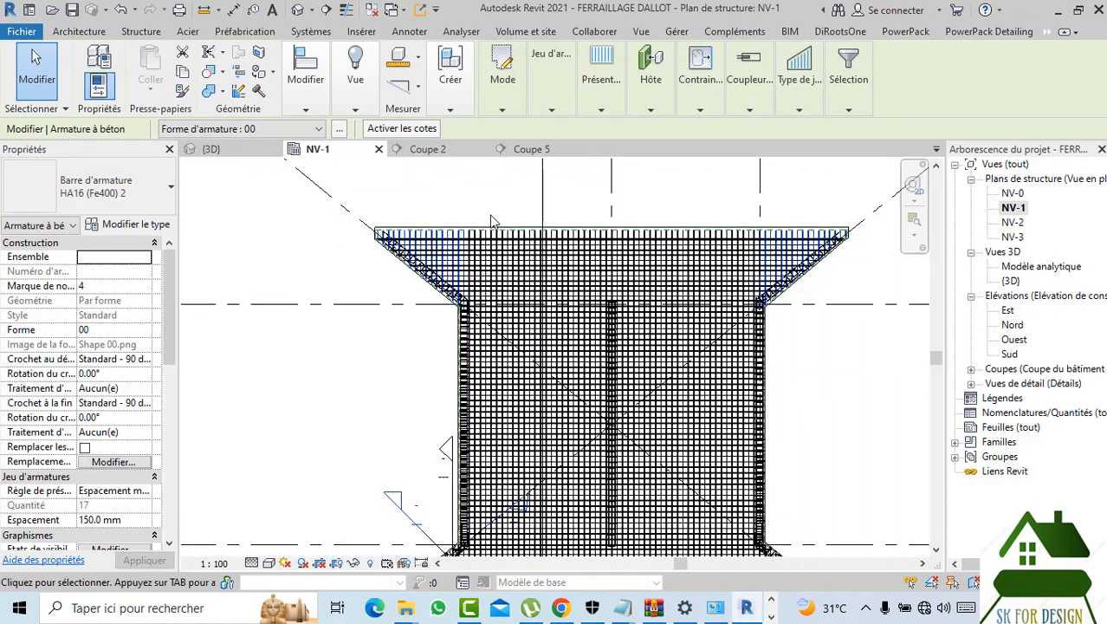
scroll(485, 208, "up", 2)
left_click(355, 179)
- Examine in the 3D view how the flared-end HA16 bars meet the main slab bars along the slab edge and wing walls
left_click(213, 150)
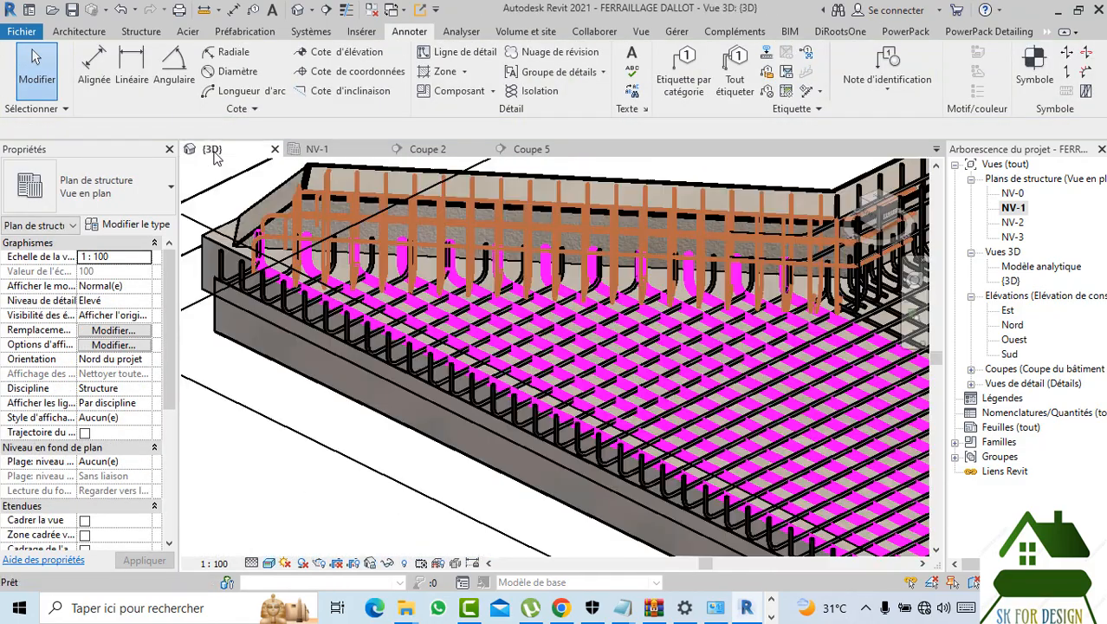
scroll(312, 367, "down", 2)
scroll(546, 375, "up", 2)
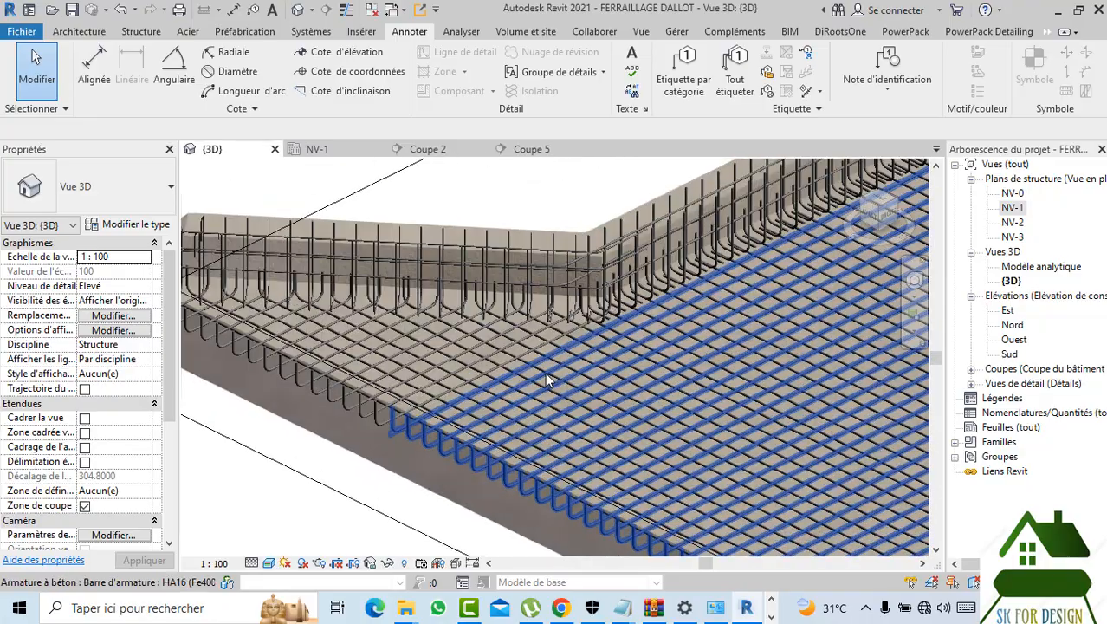
middle_click_drag(545, 373, 754, 502)
scroll(452, 319, "down", 3)
scroll(711, 523, "up", 5)
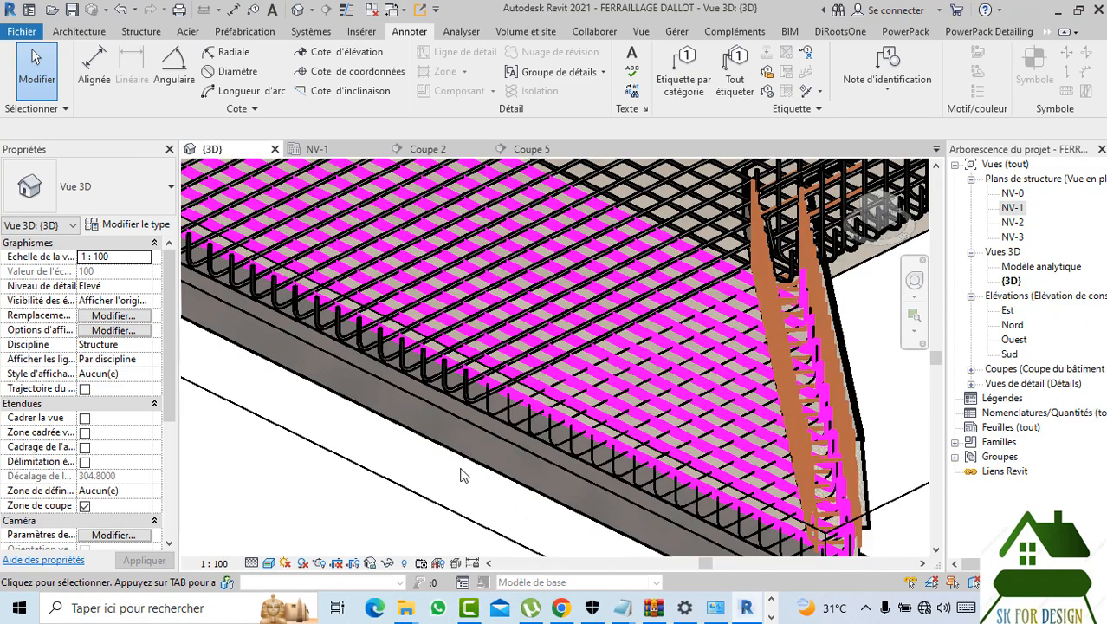
scroll(573, 435, "up", 4)
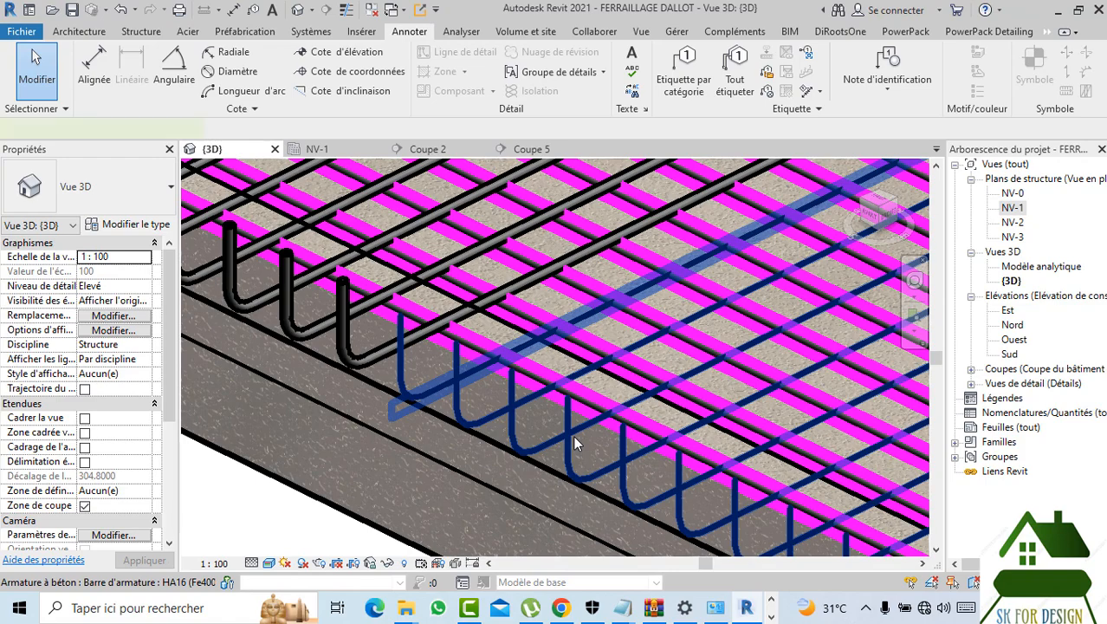
left_click(573, 435)
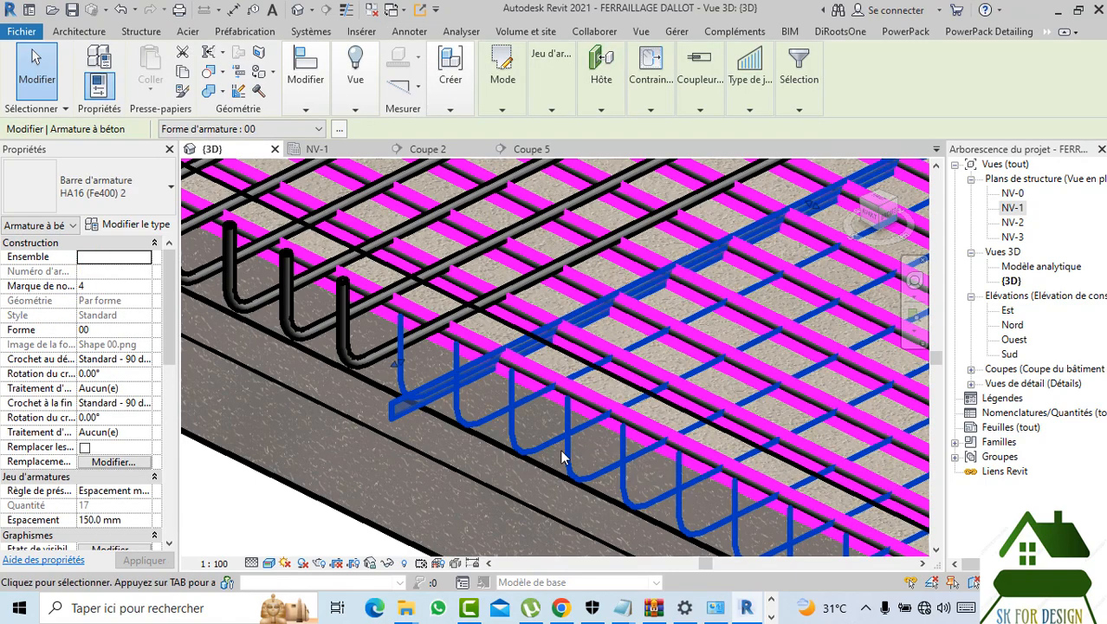
scroll(559, 449, "down", 3)
left_click(433, 505)
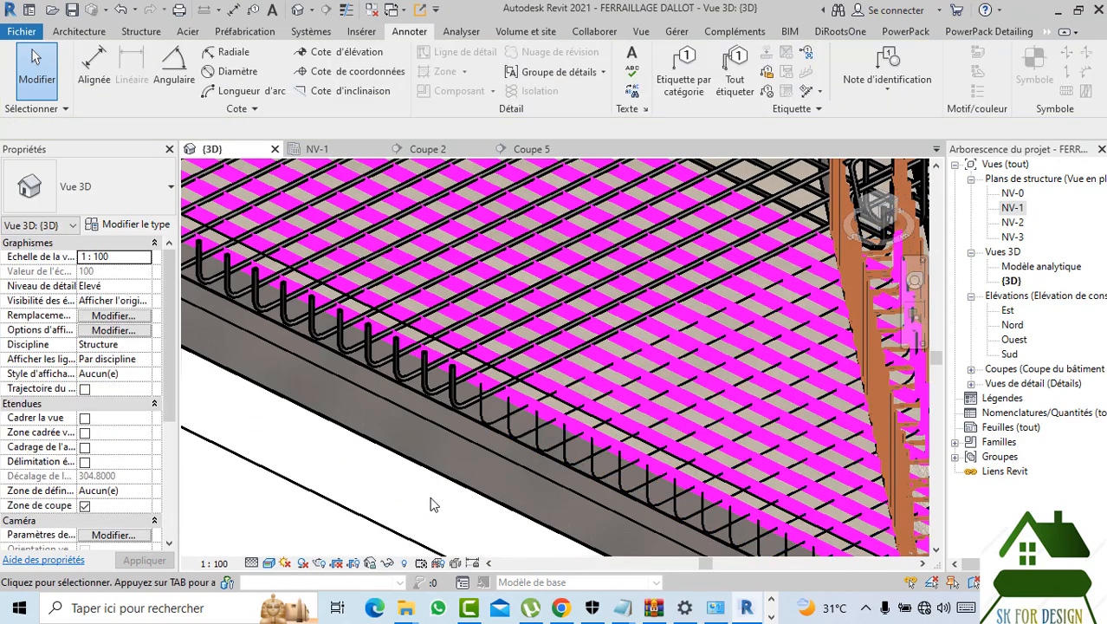
scroll(433, 505, "down", 3)
scroll(504, 497, "up", 5)
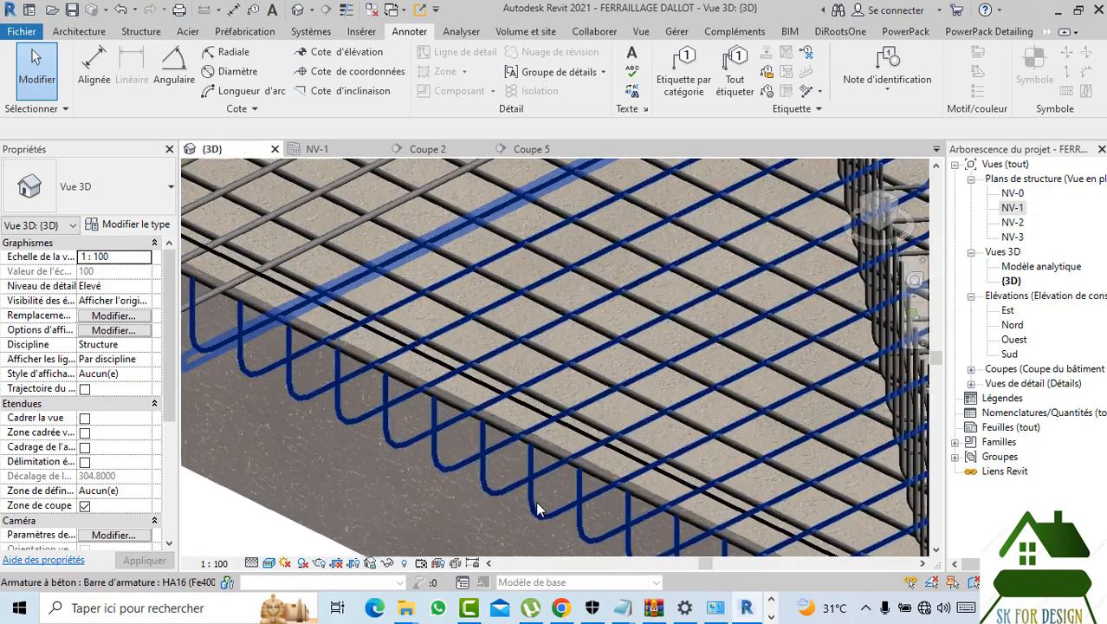
scroll(537, 509, "up", 3)
scroll(412, 439, "down", 5)
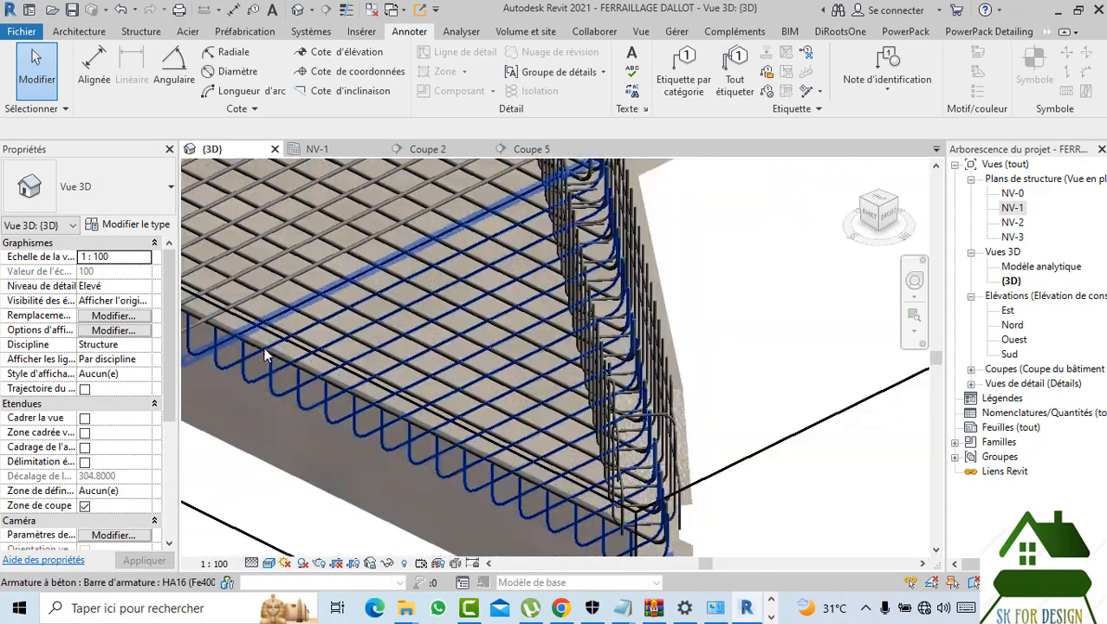
scroll(266, 353, "up", 8)
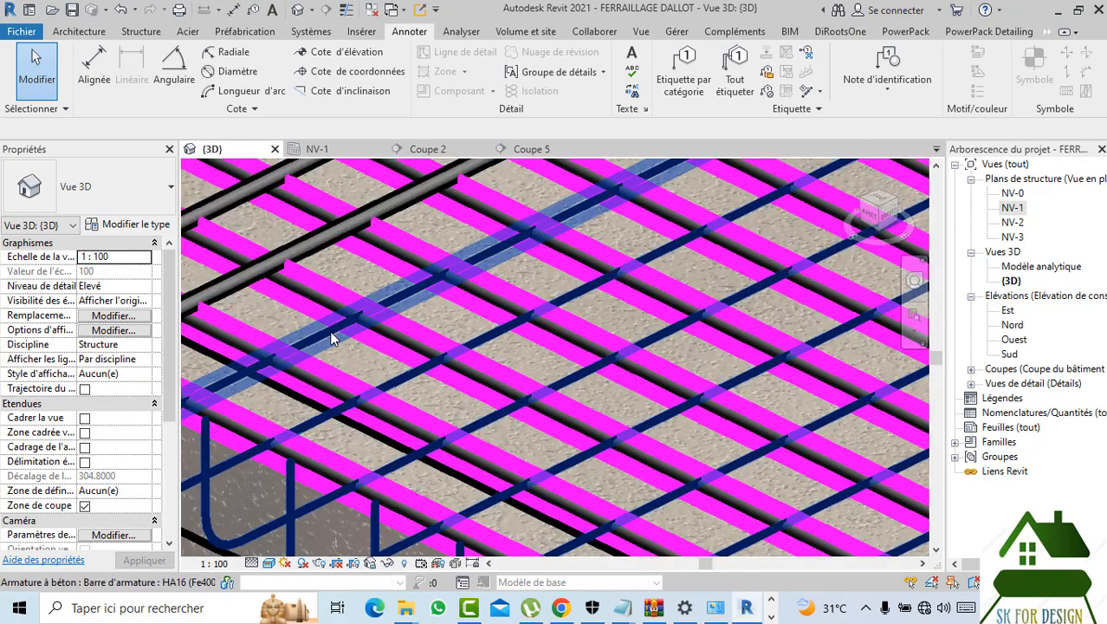
scroll(491, 355, "down", 5)
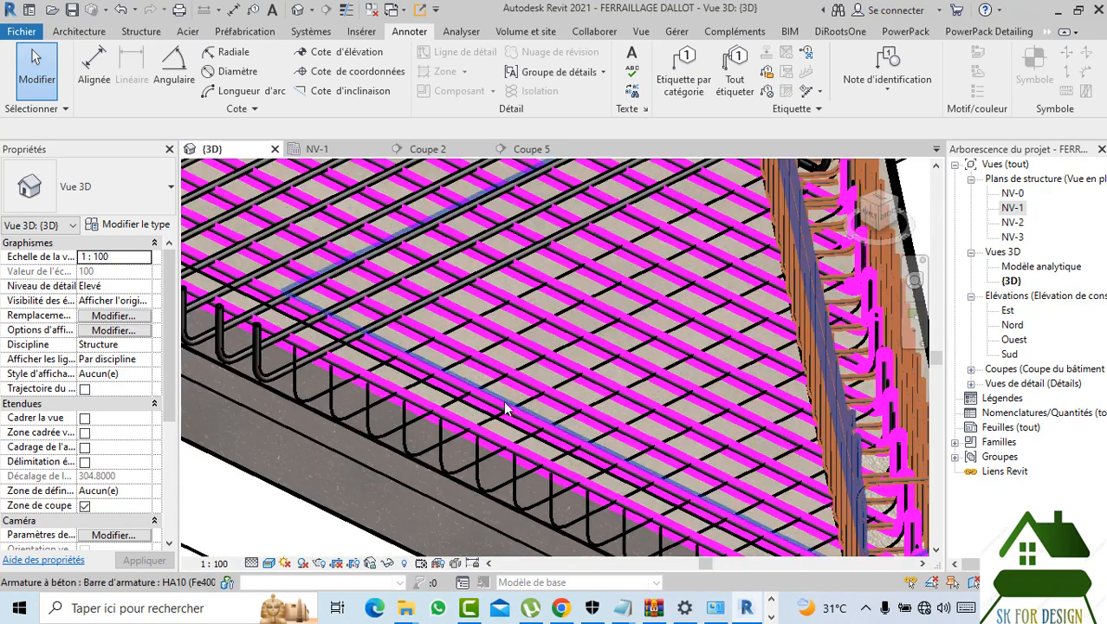
scroll(426, 468, "down", 5)
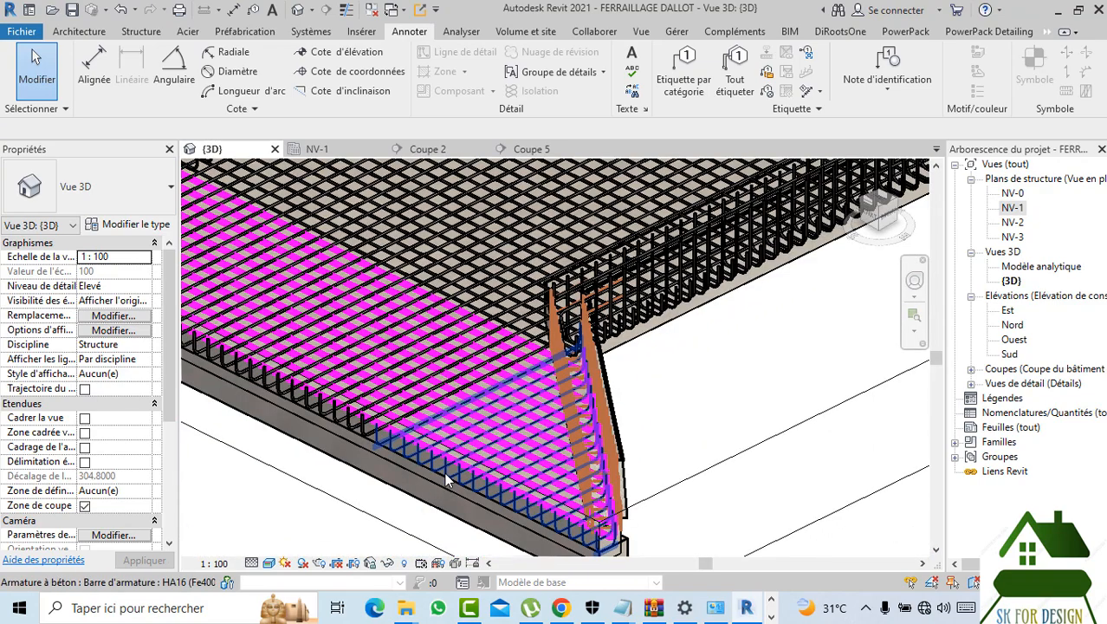
- Select the flared-end HA16 bar set in 3D and examine its level among the slab's bottom bars in section Coupe 2
left_click(444, 470)
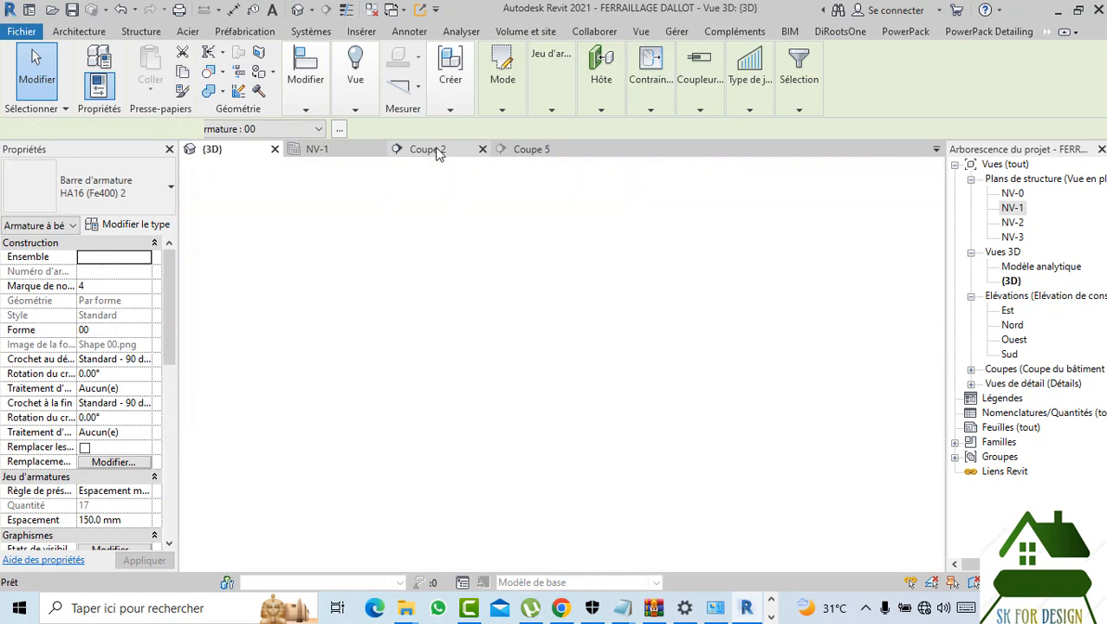
left_click(437, 152)
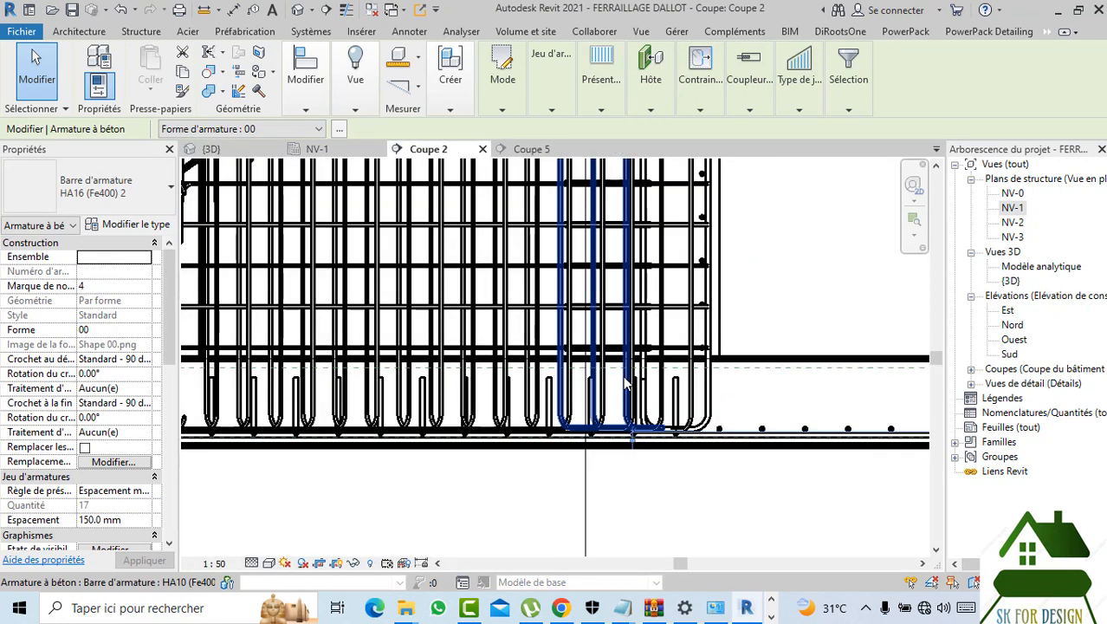
scroll(607, 471, "up", 6)
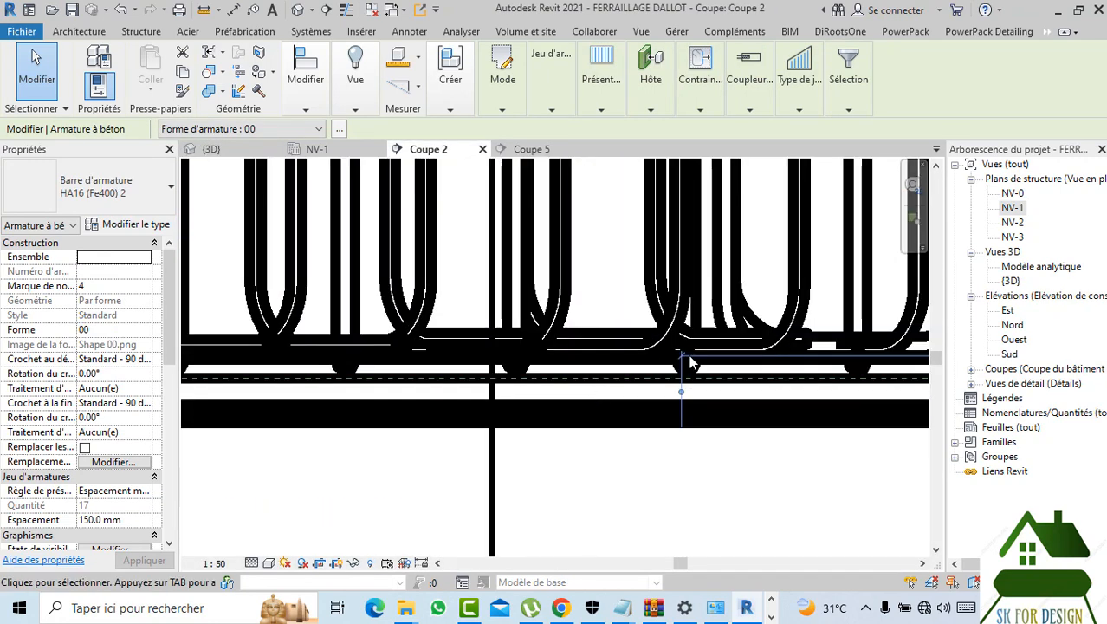
scroll(458, 388, "down", 4)
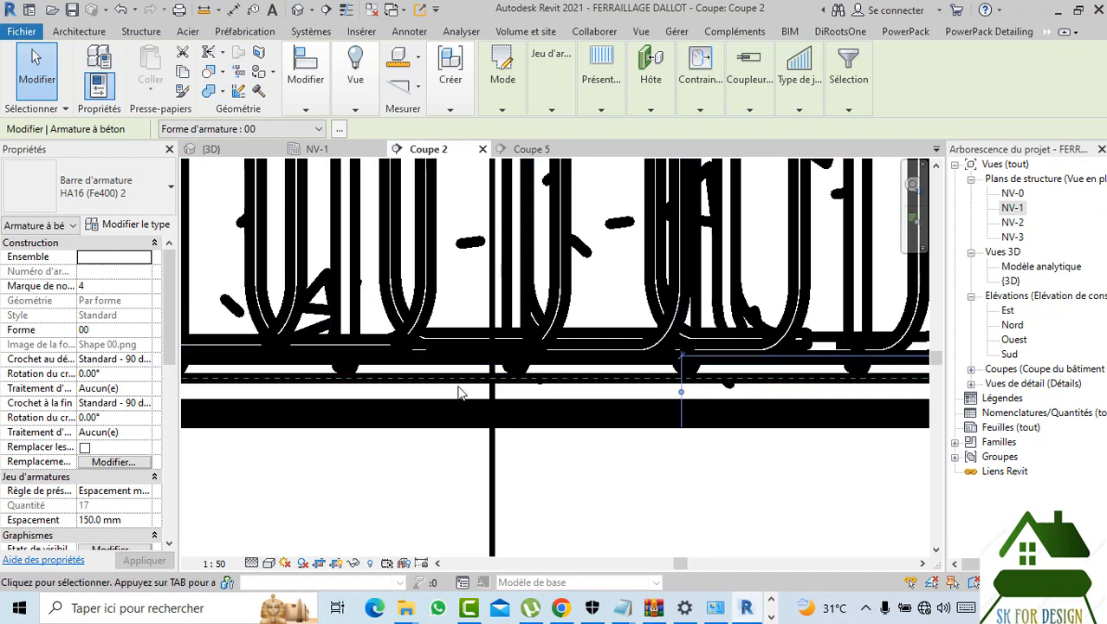
scroll(342, 386, "up", 3)
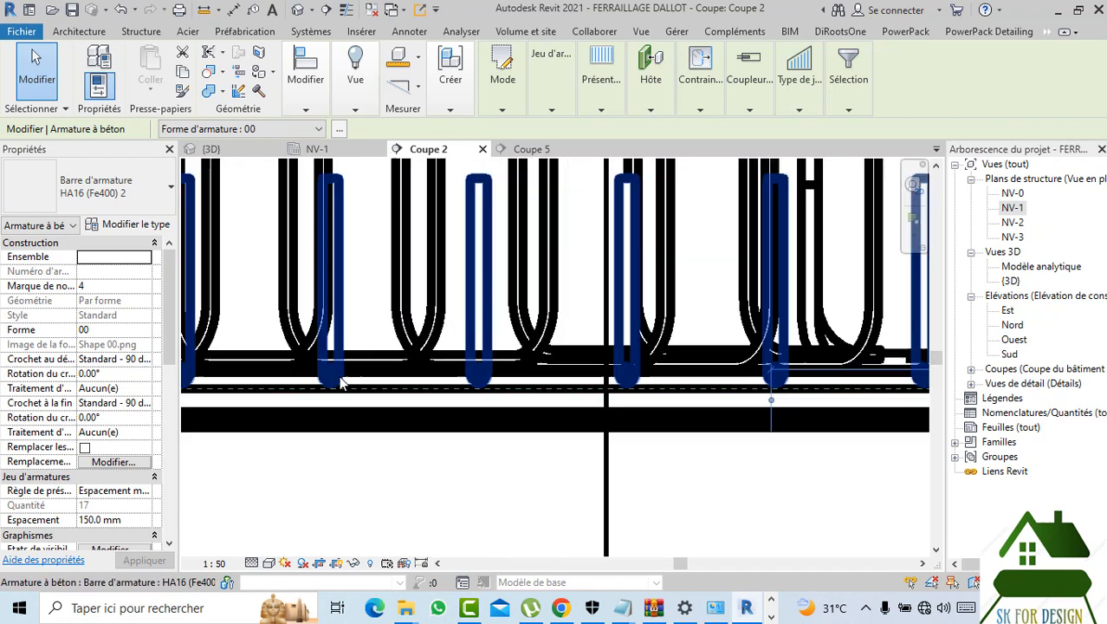
scroll(299, 407, "down", 4)
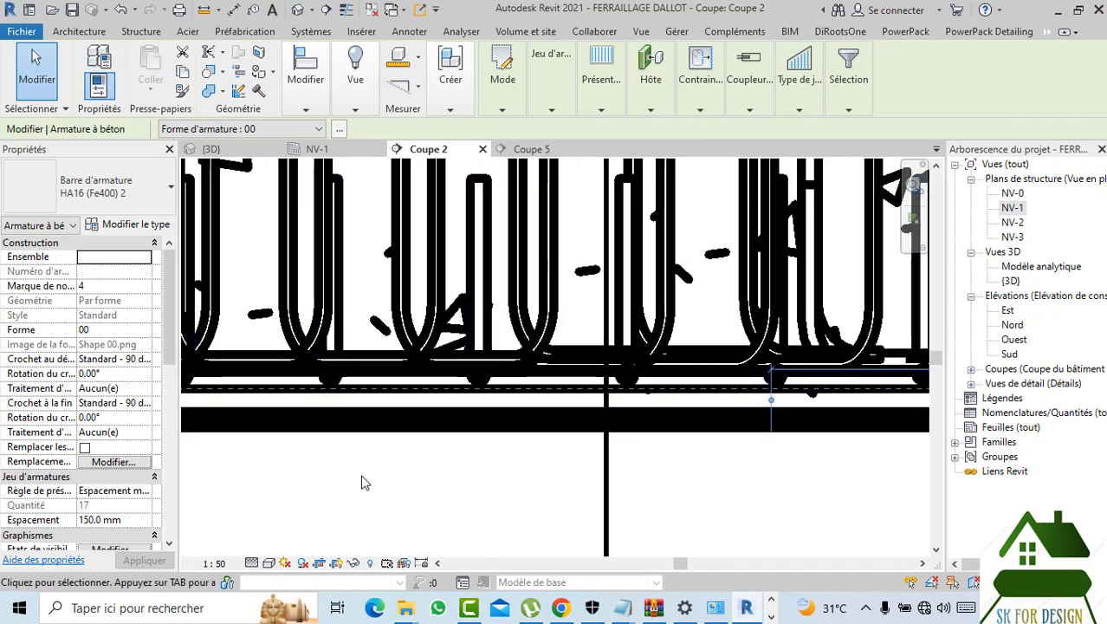
scroll(351, 438, "up", 4)
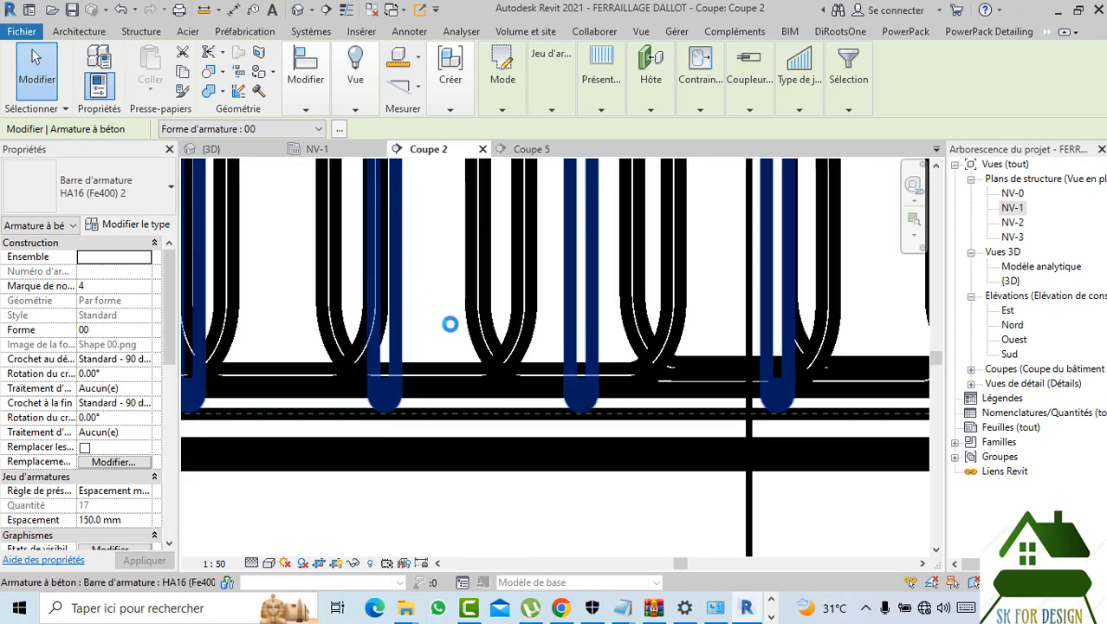
scroll(441, 432, "down", 2)
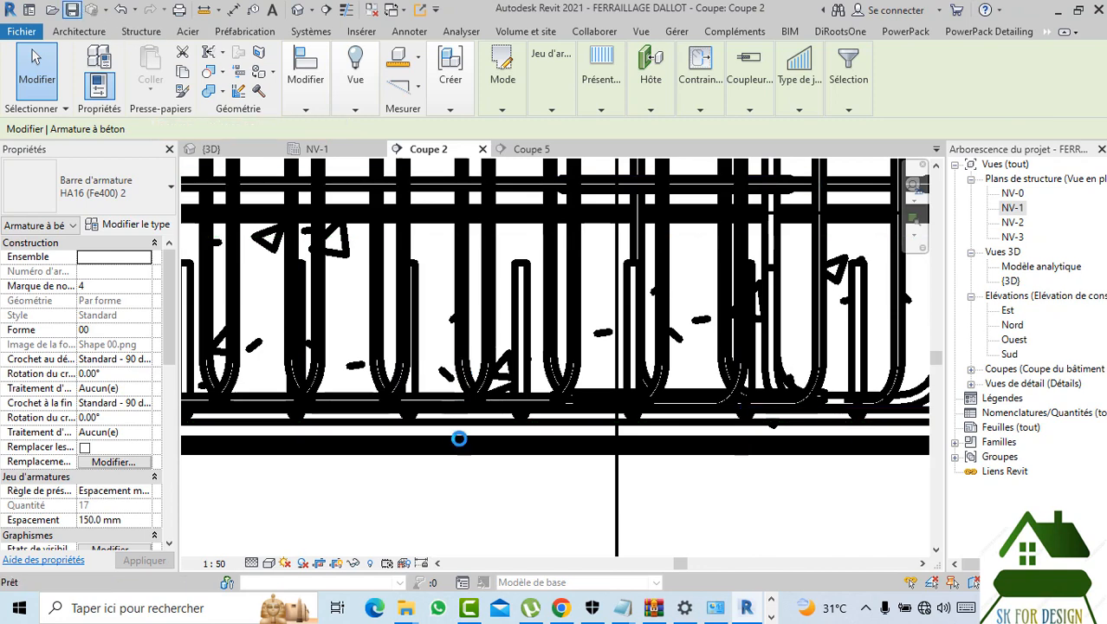
key("Escape")
scroll(459, 456, "down", 5)
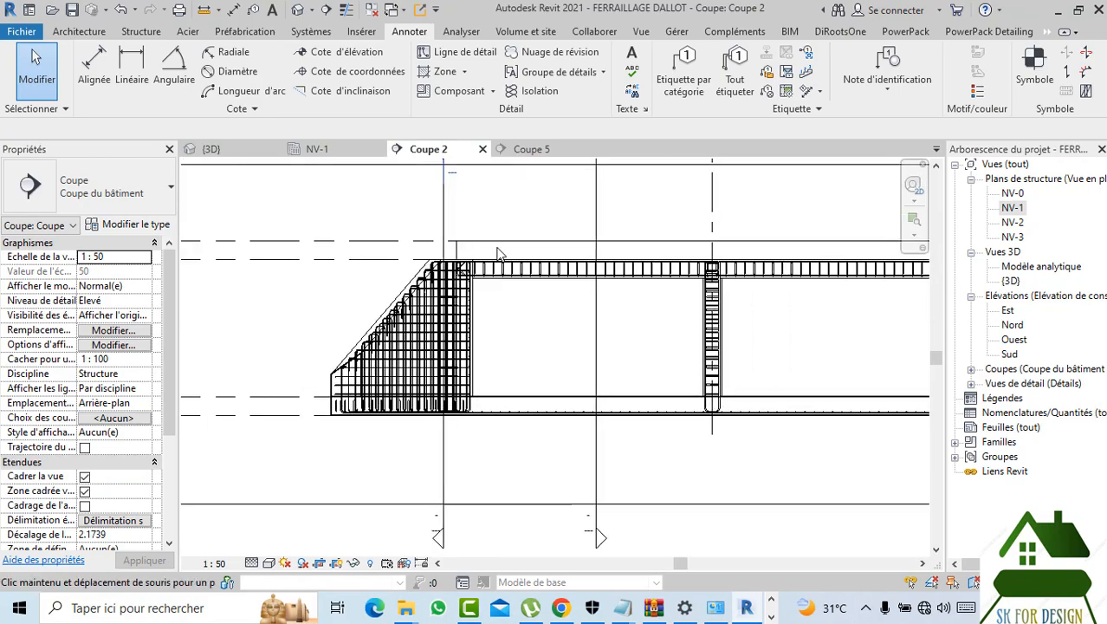
- Inspect the bar sets at the culvert's other wing walls and flared slab end in the 3D view
left_click(244, 152)
scroll(753, 467, "down", 5)
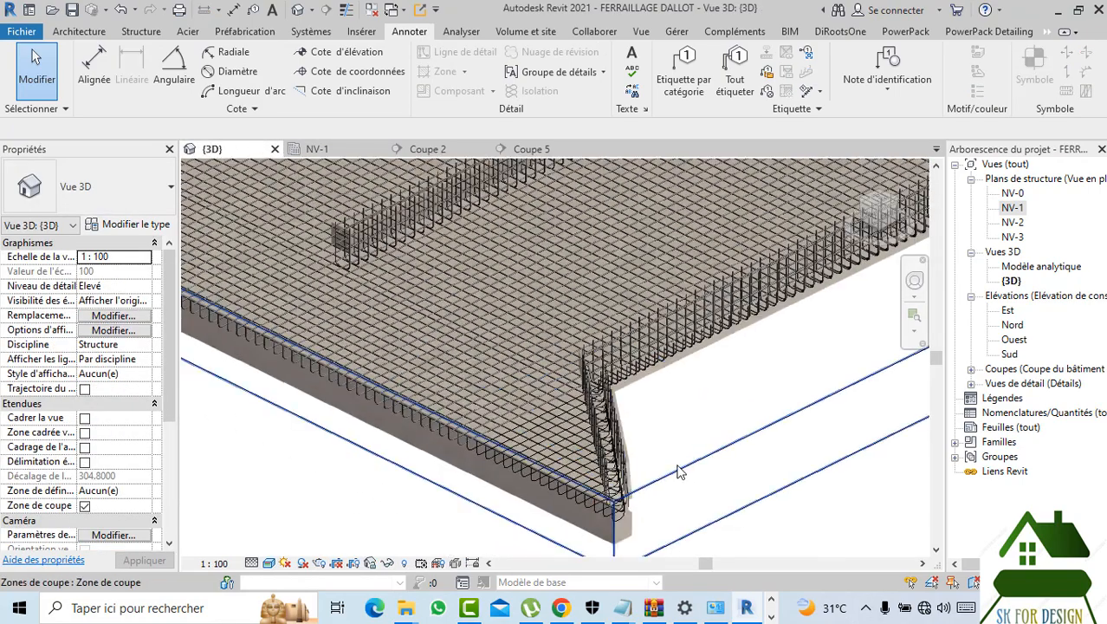
scroll(735, 438, "up", 10)
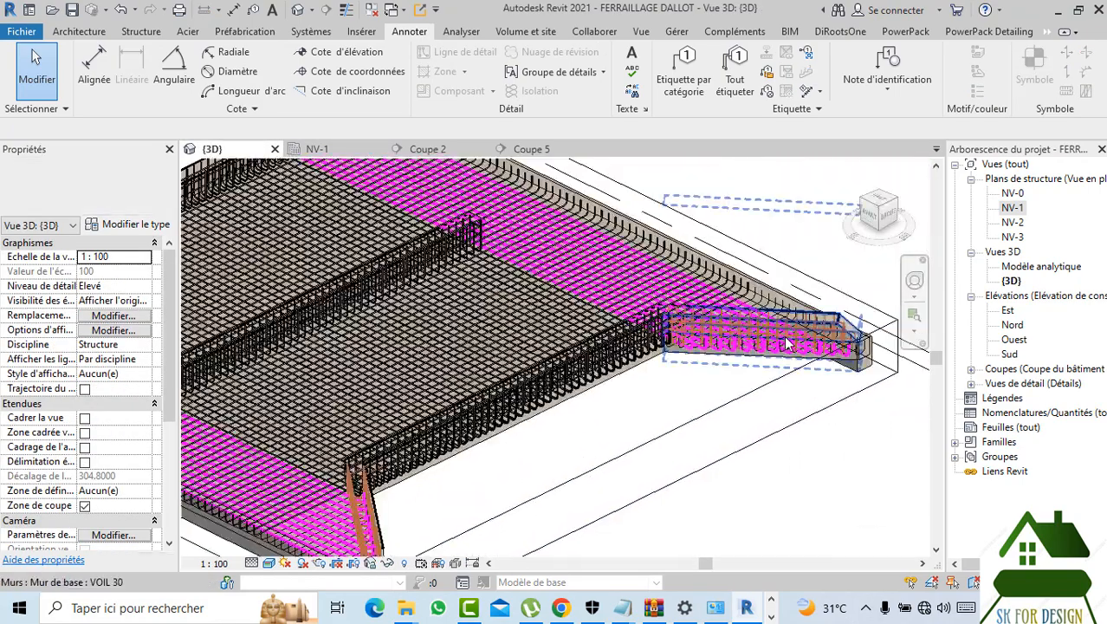
left_click(892, 216)
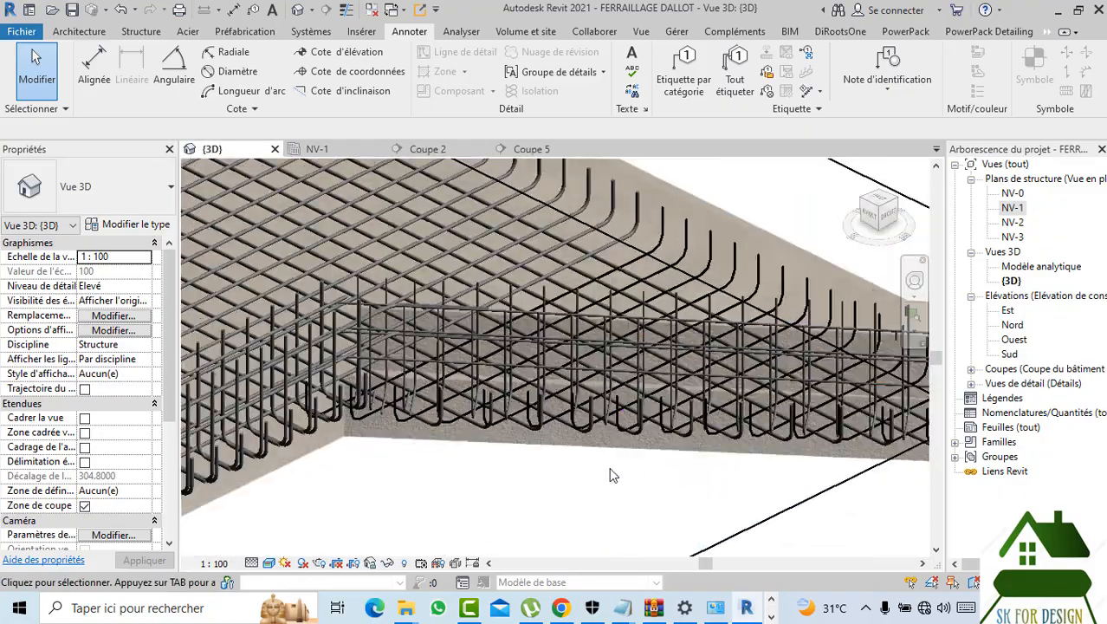
left_click_drag(893, 217, 604, 269)
scroll(601, 267, "up", 8)
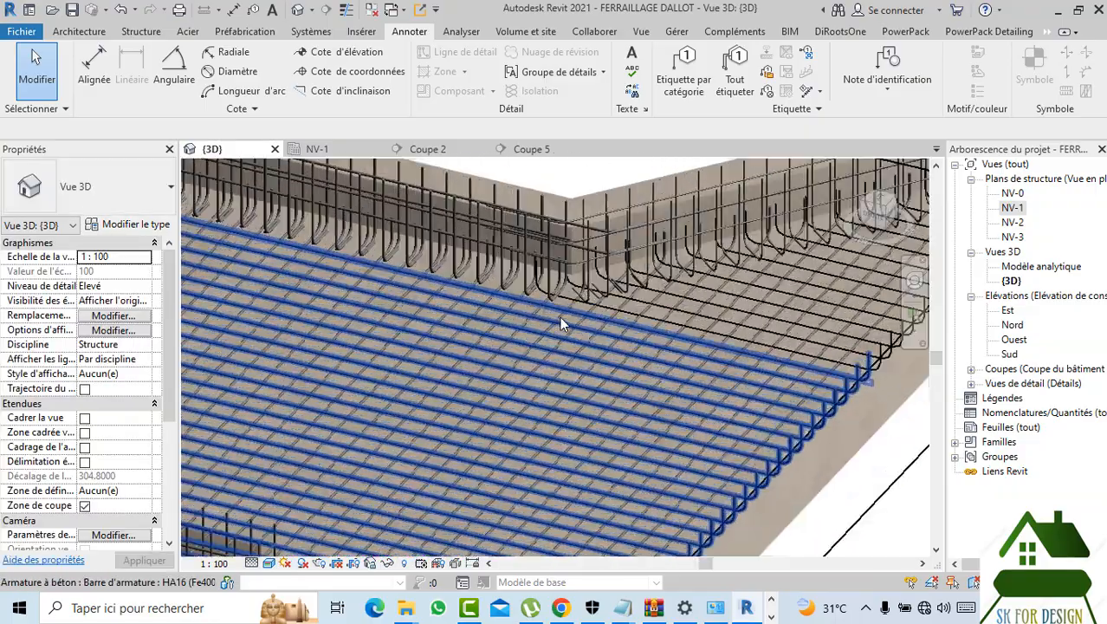
scroll(561, 318, "up", 1)
middle_click_drag(666, 342, 693, 280)
scroll(682, 267, "down", 3)
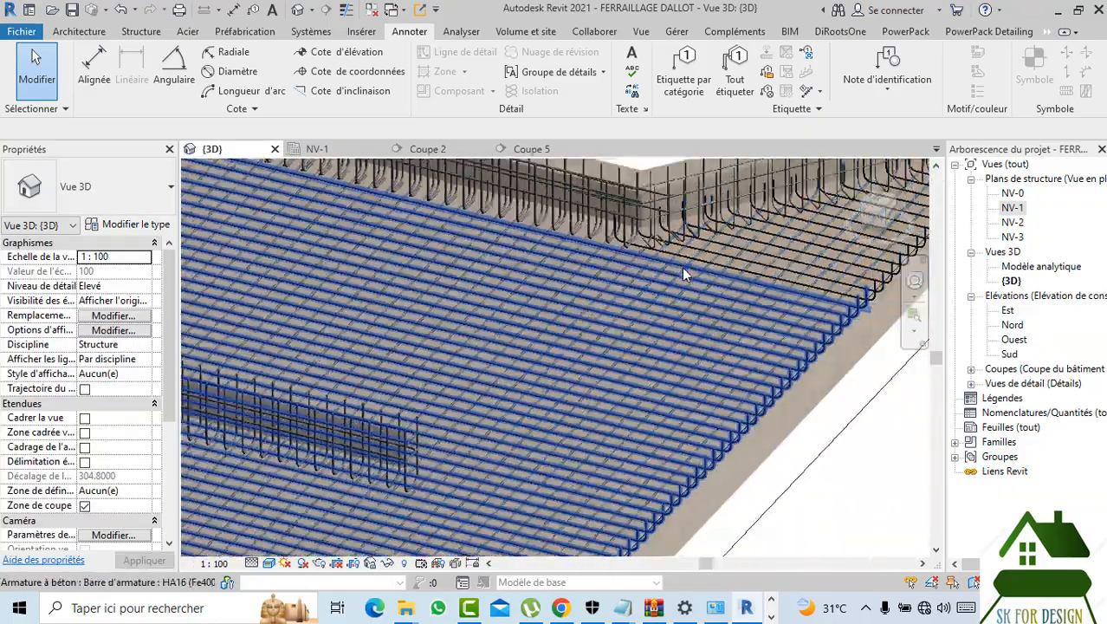
middle_click_drag(574, 332, 630, 262)
scroll(681, 343, "down", 5)
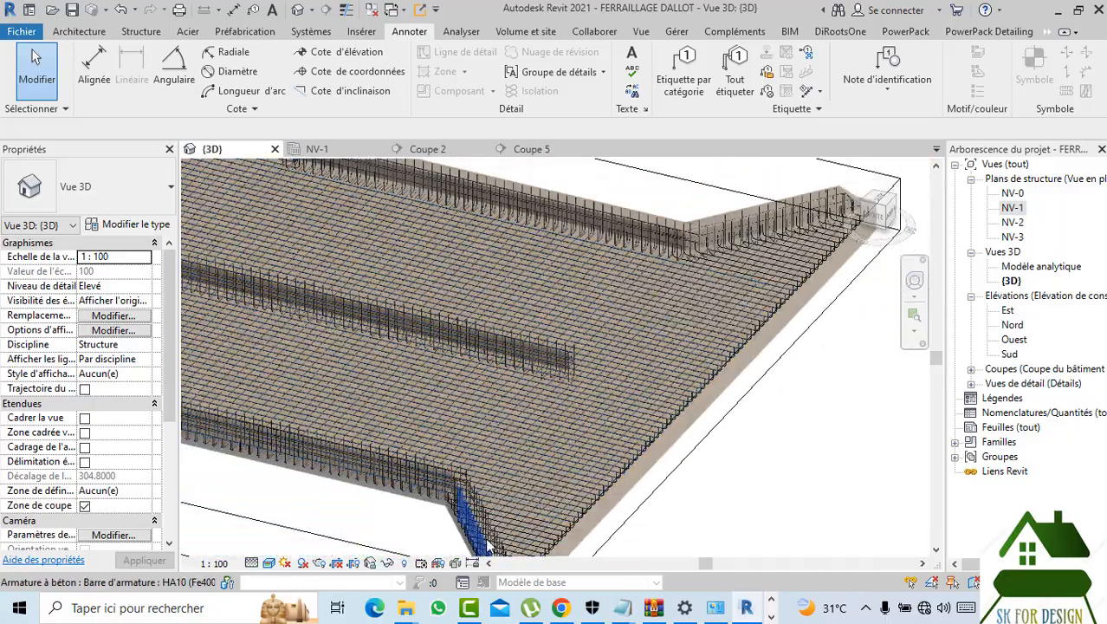
scroll(563, 468, "up", 5)
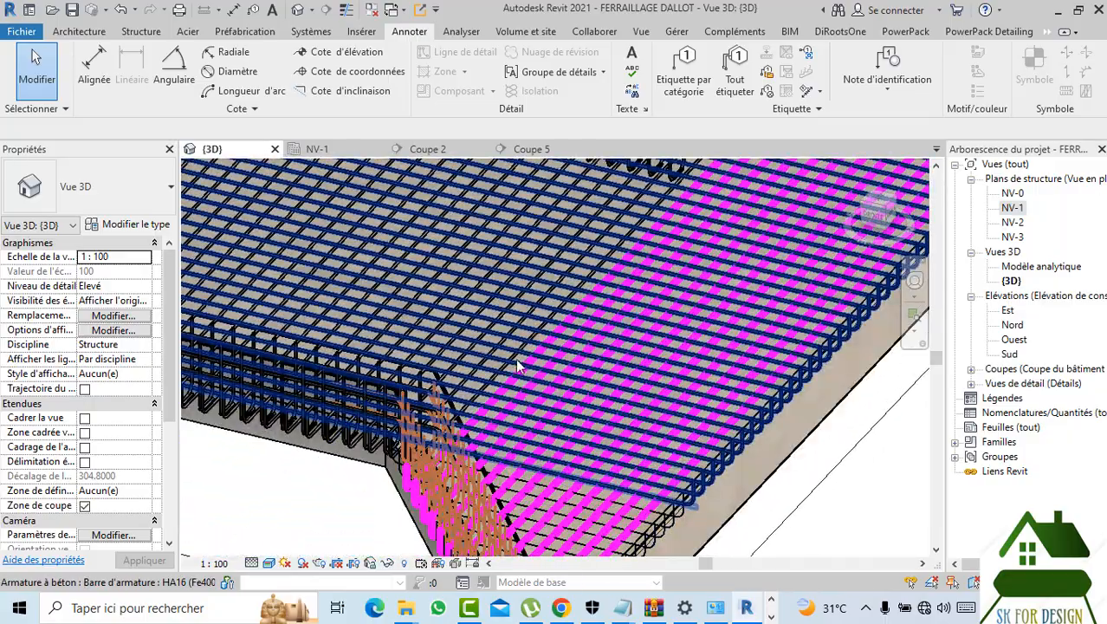
scroll(609, 354, "up", 2)
scroll(608, 354, "down", 1)
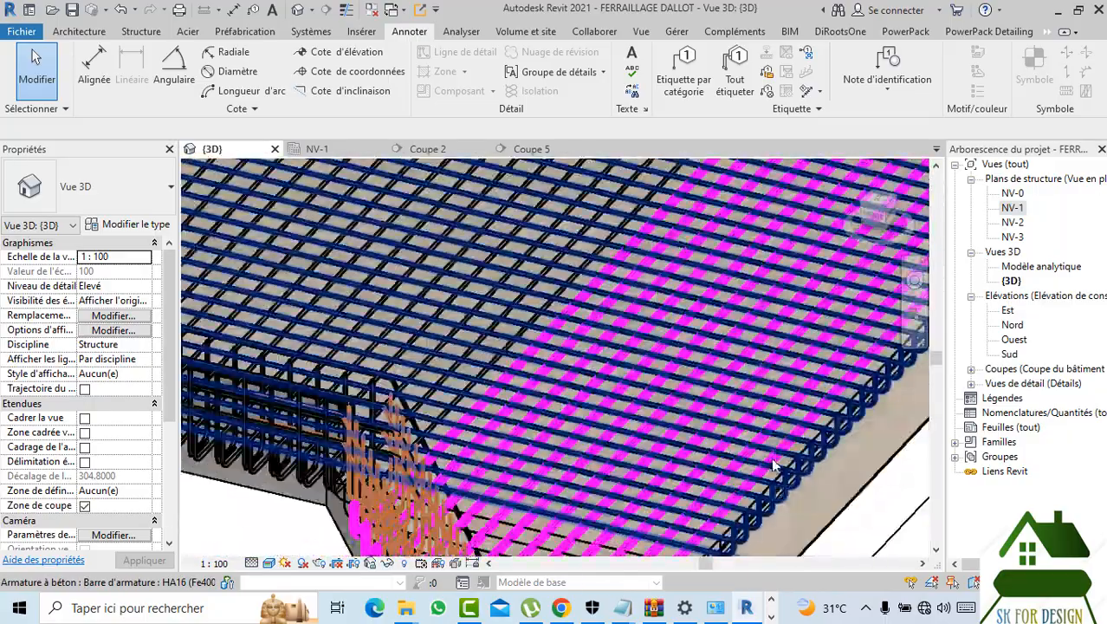
- Examine in the 3D view how the HA16 bars meet the slab bars at the near and far wing walls
scroll(774, 465, "down", 3)
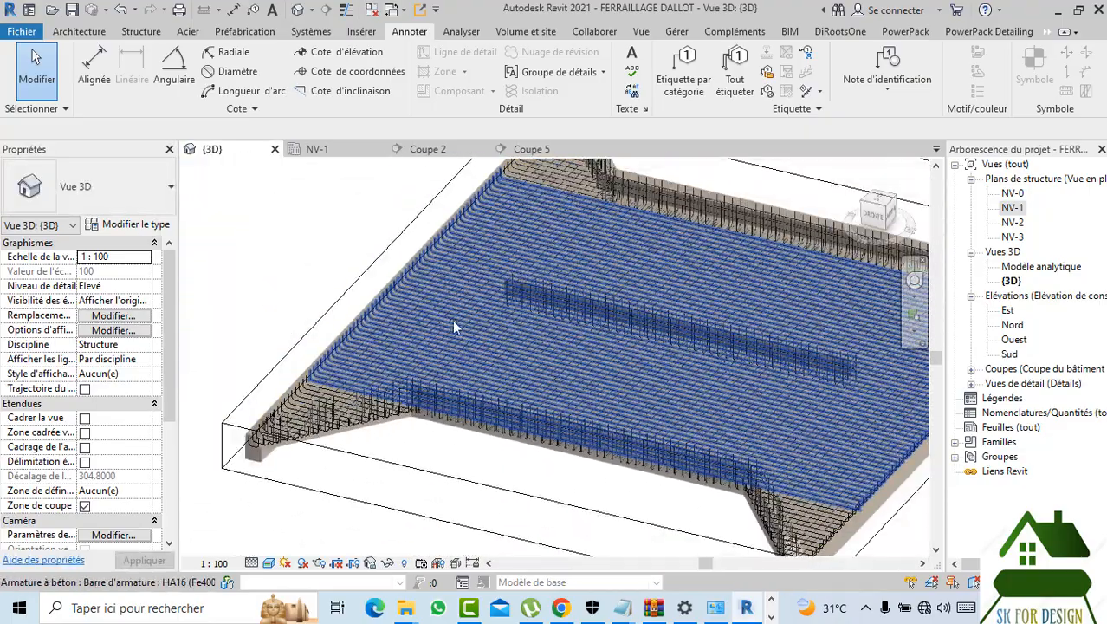
scroll(452, 327, "up", 5)
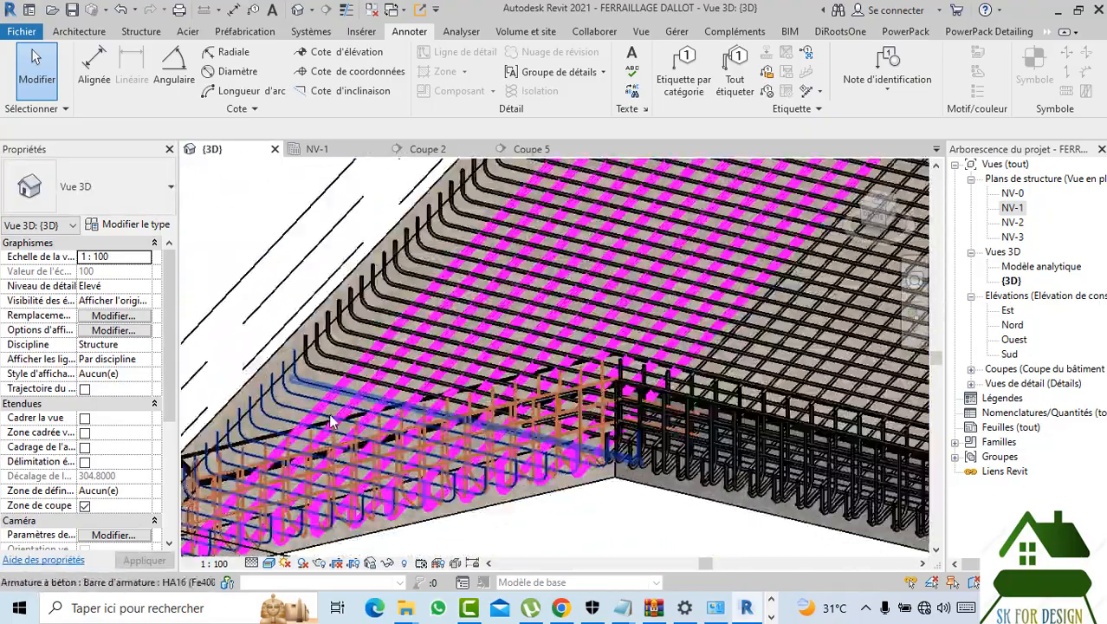
scroll(331, 416, "up", 4)
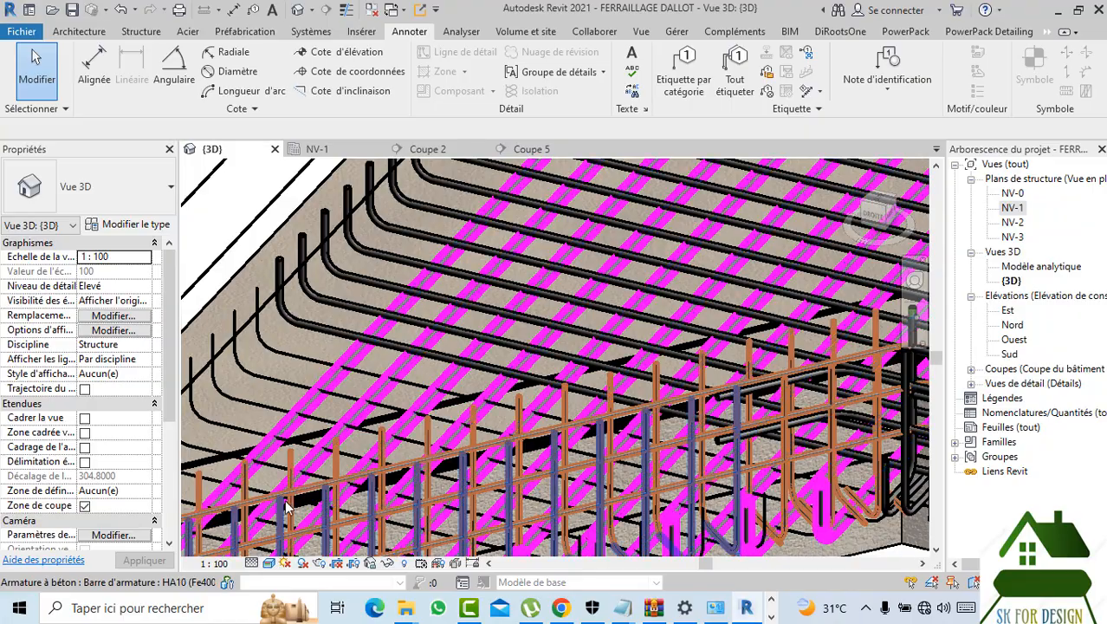
scroll(286, 507, "down", 3)
middle_click_drag(439, 377, 374, 472)
scroll(700, 216, "down", 2)
middle_click_drag(689, 236, 579, 385)
scroll(679, 245, "up", 3)
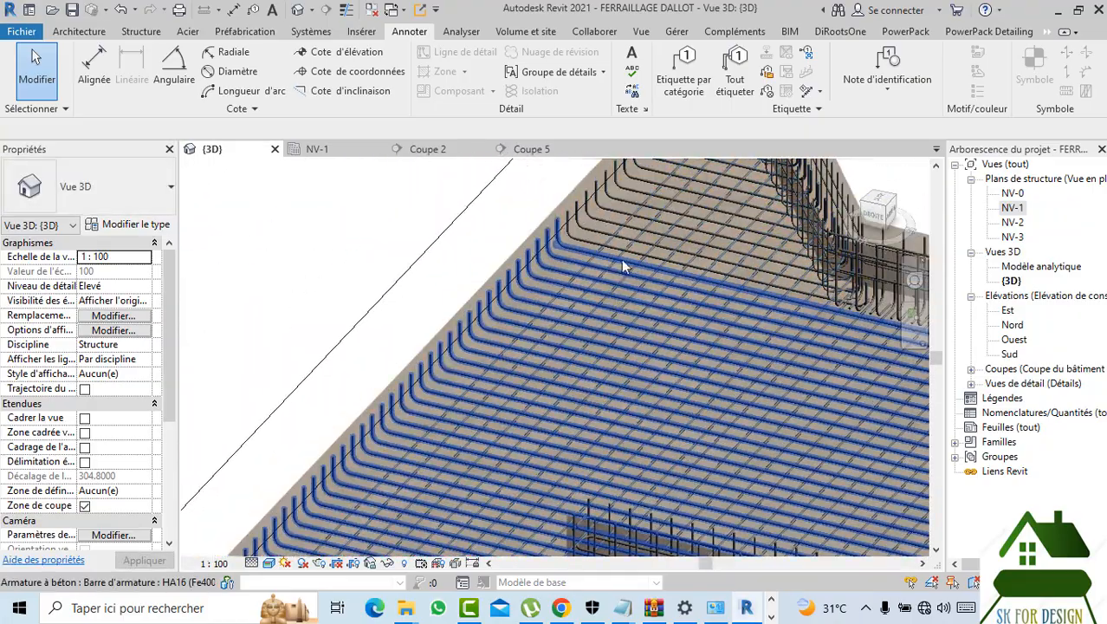
scroll(565, 260, "down", 4)
scroll(582, 253, "down", 5)
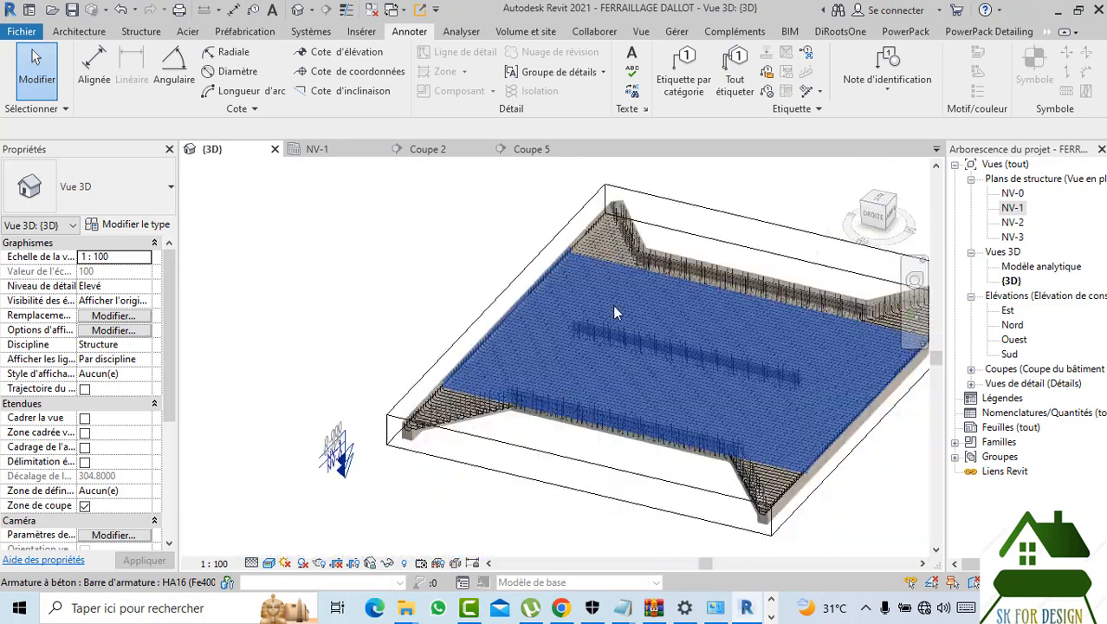
- Inspect the slab's bottom bar mat from another side in 3D and beside the wing wall in section Coupe 2
mouse_move(874, 218)
left_mouse_down()
mouse_move(232, 201)
mouse_move(353, 227)
left_mouse_up()
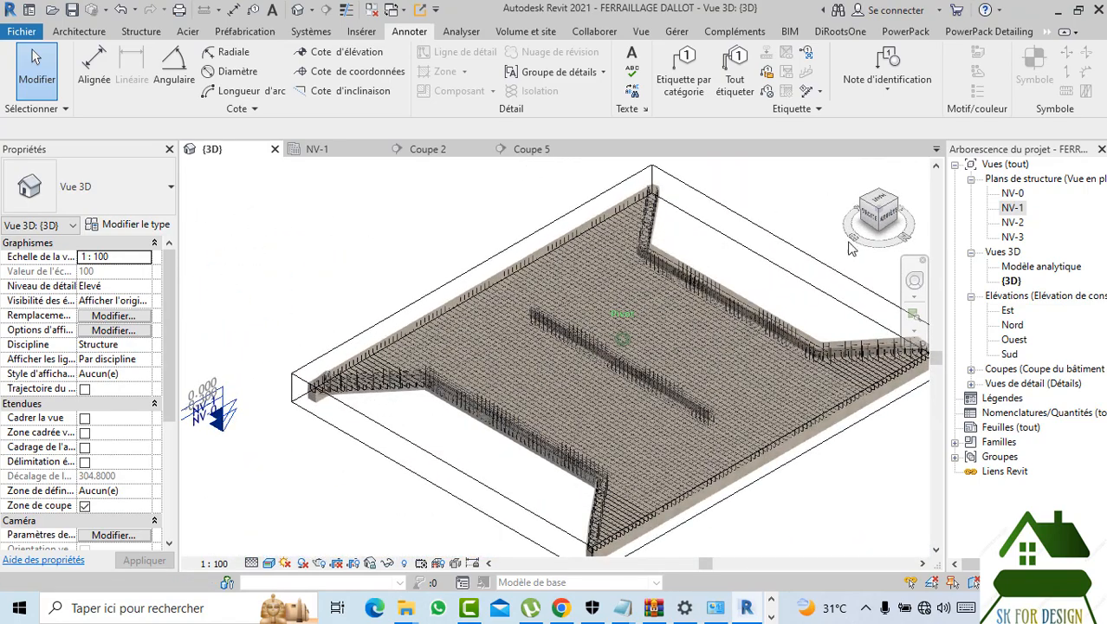
scroll(697, 407, "up", 3)
middle_click_drag(819, 503, 679, 494)
scroll(669, 485, "down", 3)
left_click(669, 485)
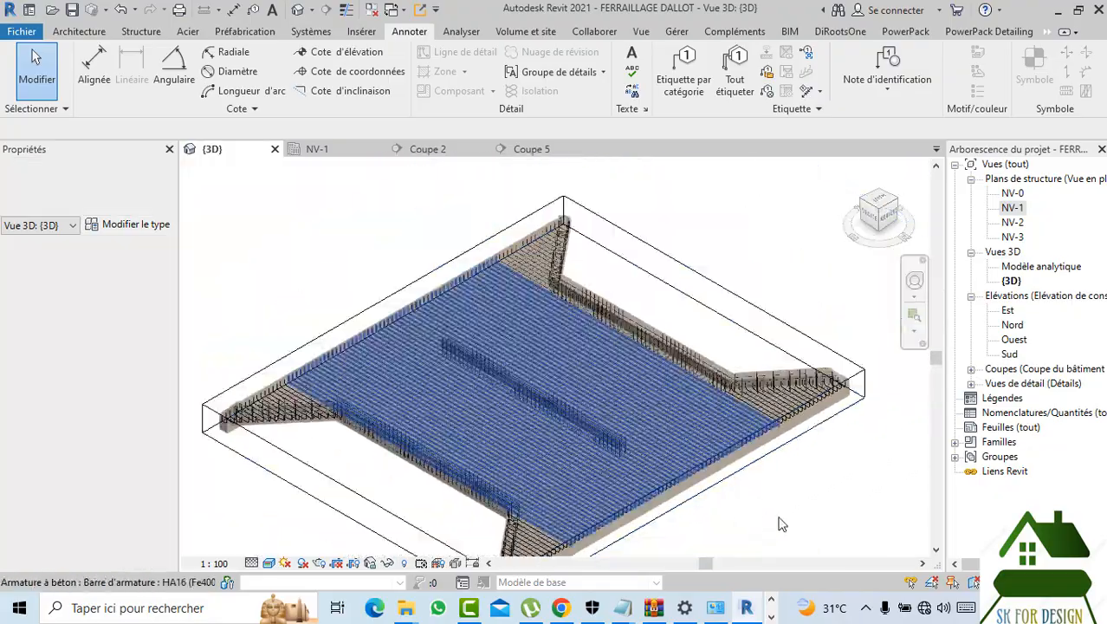
scroll(778, 518, "down", 1)
middle_click_drag(778, 519, 786, 473)
scroll(731, 447, "up", 2)
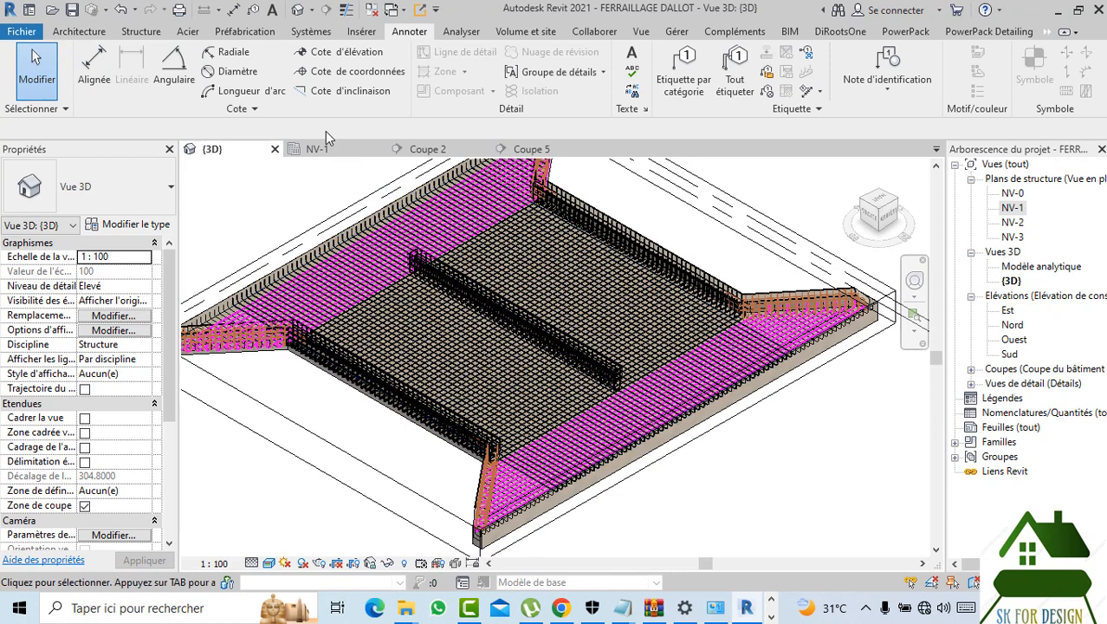
left_click(427, 149)
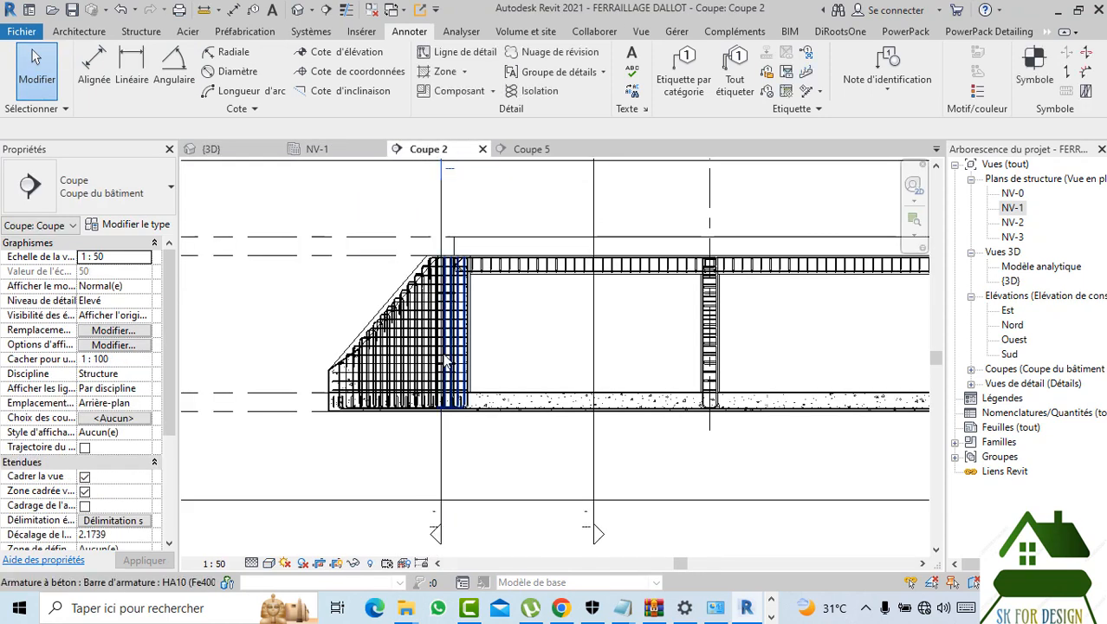
scroll(647, 389, "up", 4)
scroll(537, 415, "down", 5)
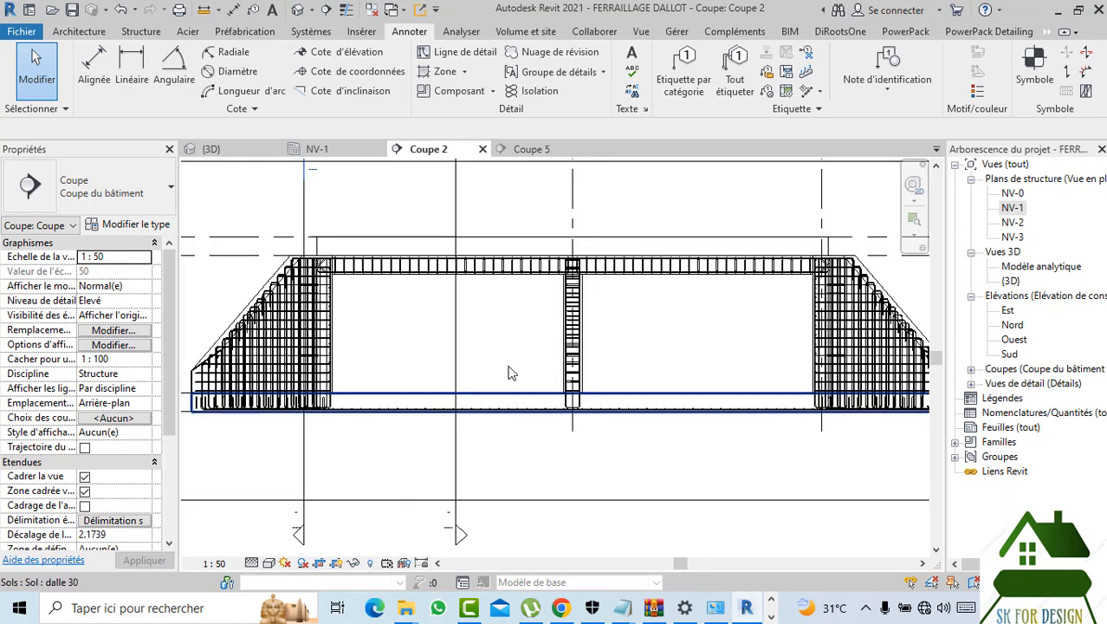
scroll(276, 409, "up", 3)
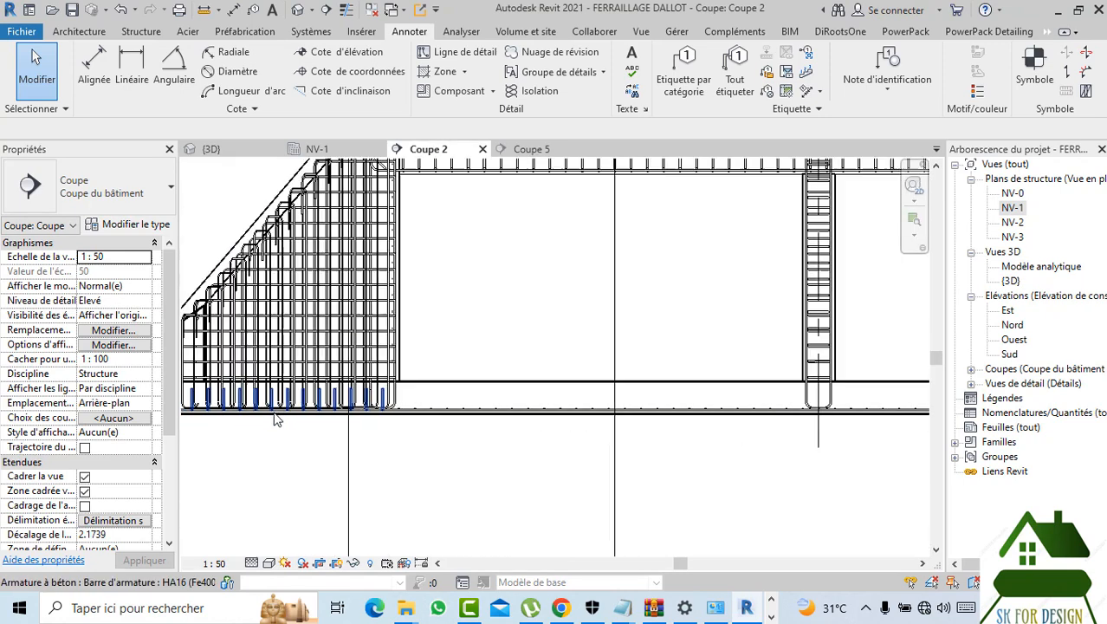
scroll(425, 416, "down", 2)
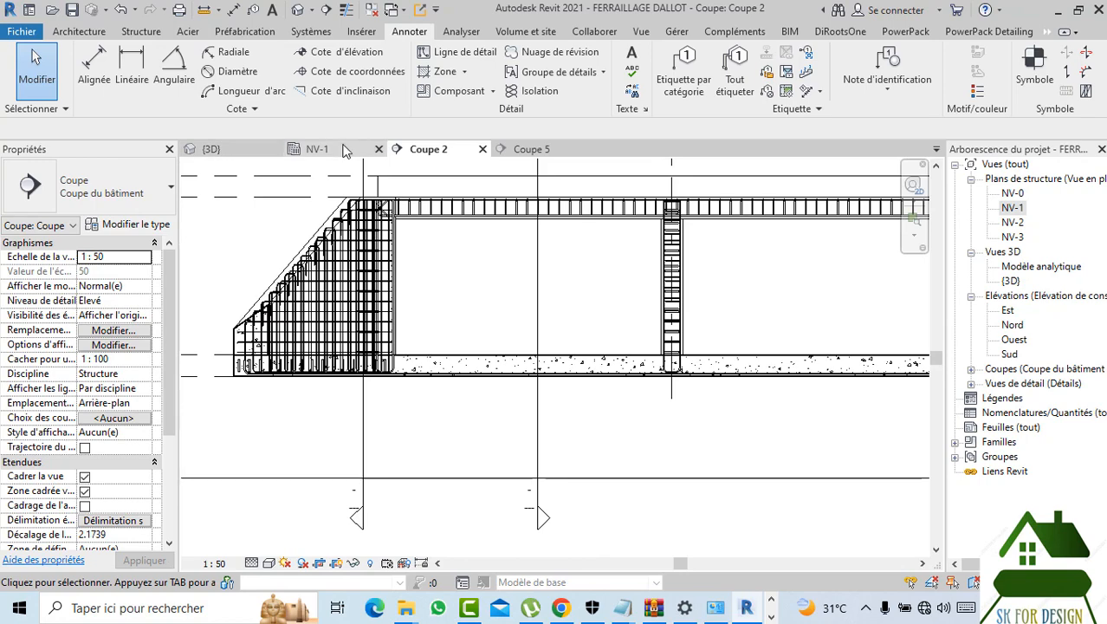
- In plan NV-1, select the hooked HA16 bar sets in the wing-wall areas at both flared ends of the culvert
left_click(317, 149)
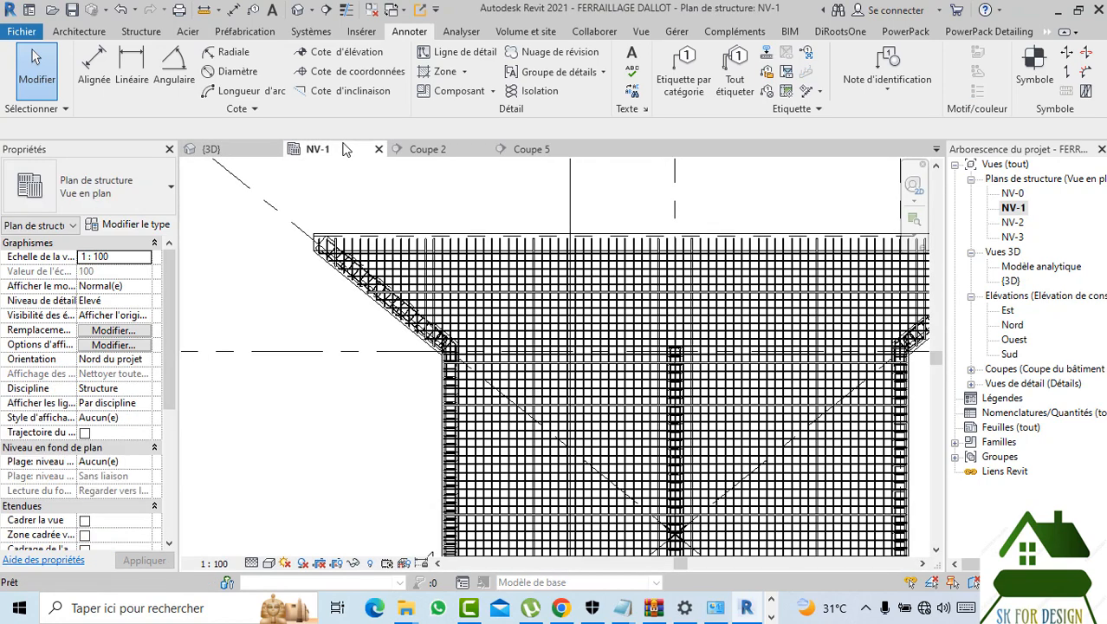
left_click(409, 288)
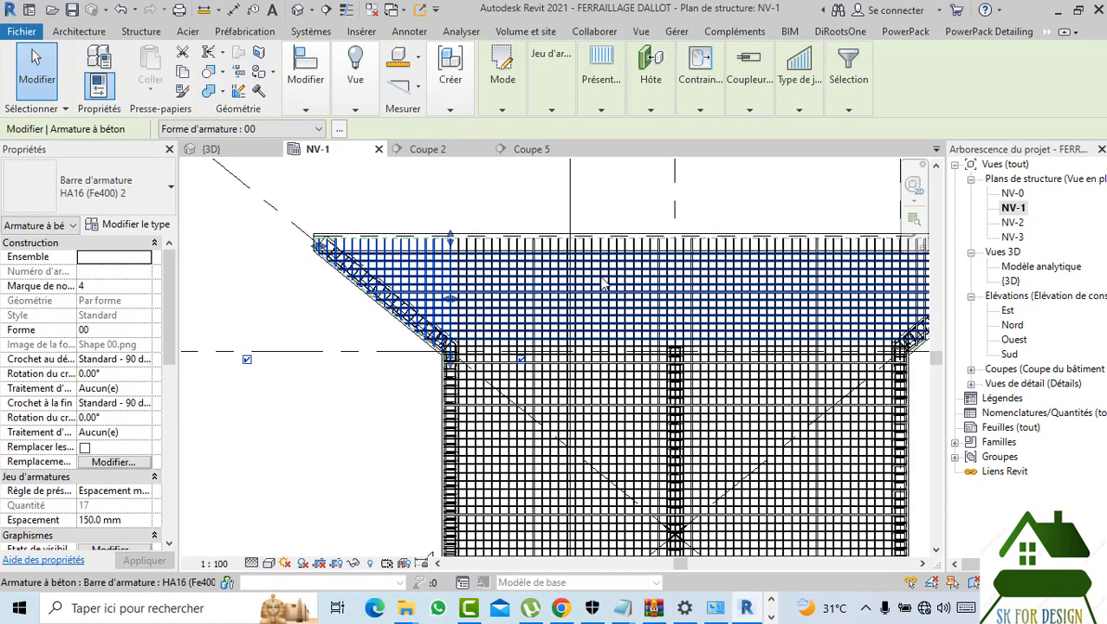
scroll(604, 285, "up", 2)
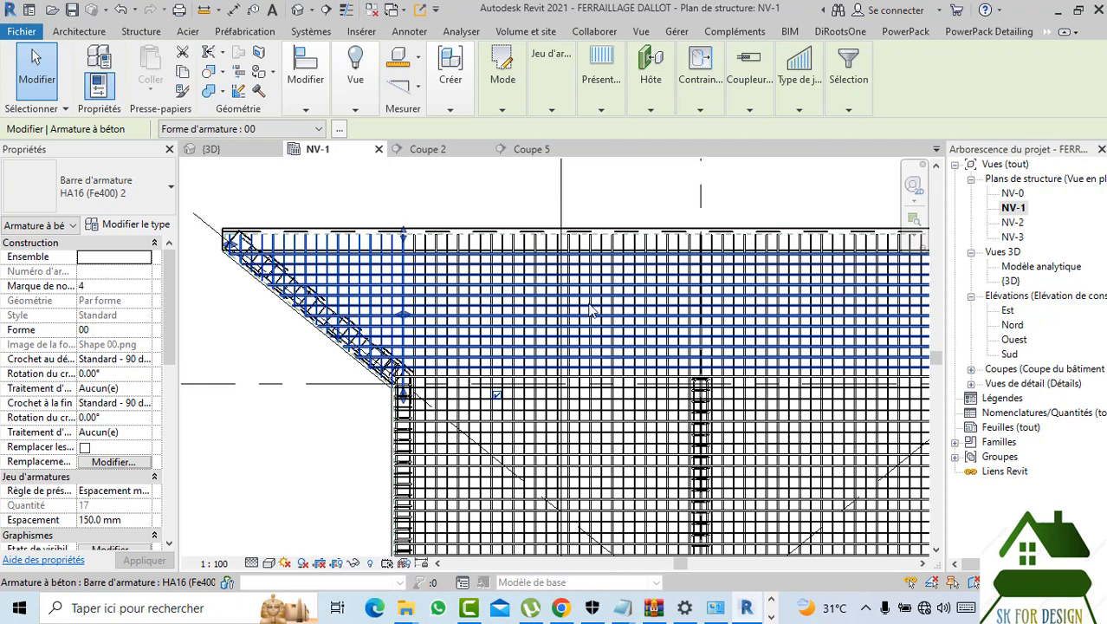
scroll(589, 305, "down", 2)
scroll(687, 296, "up", 2)
middle_click_drag(837, 293, 799, 266)
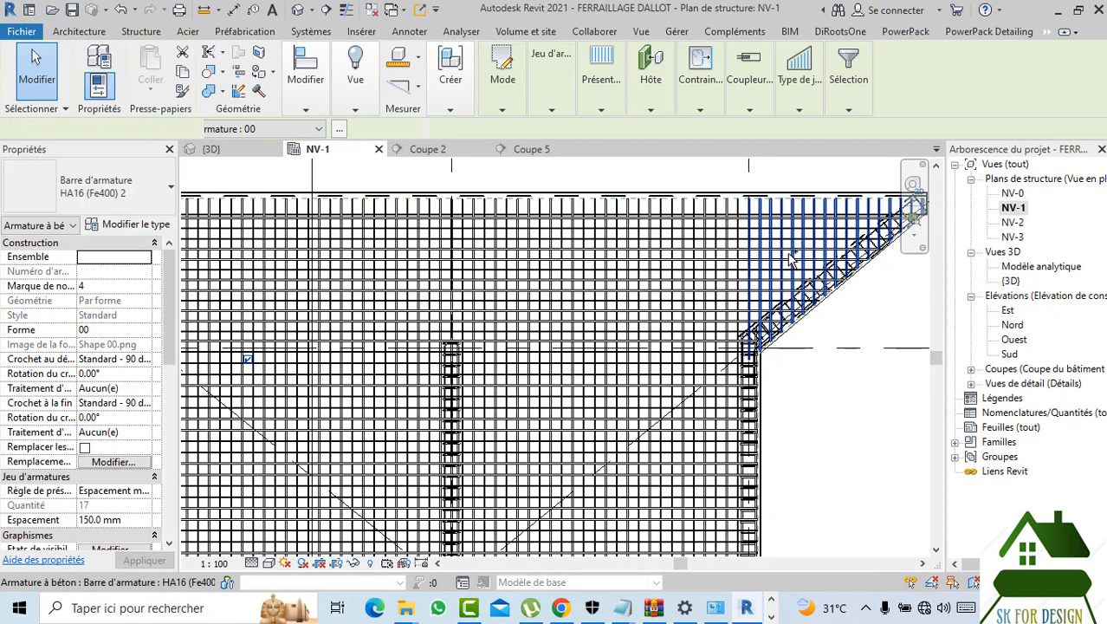
scroll(789, 253, "down", 4)
middle_click_drag(817, 344, 778, 195)
scroll(443, 445, "up", 1)
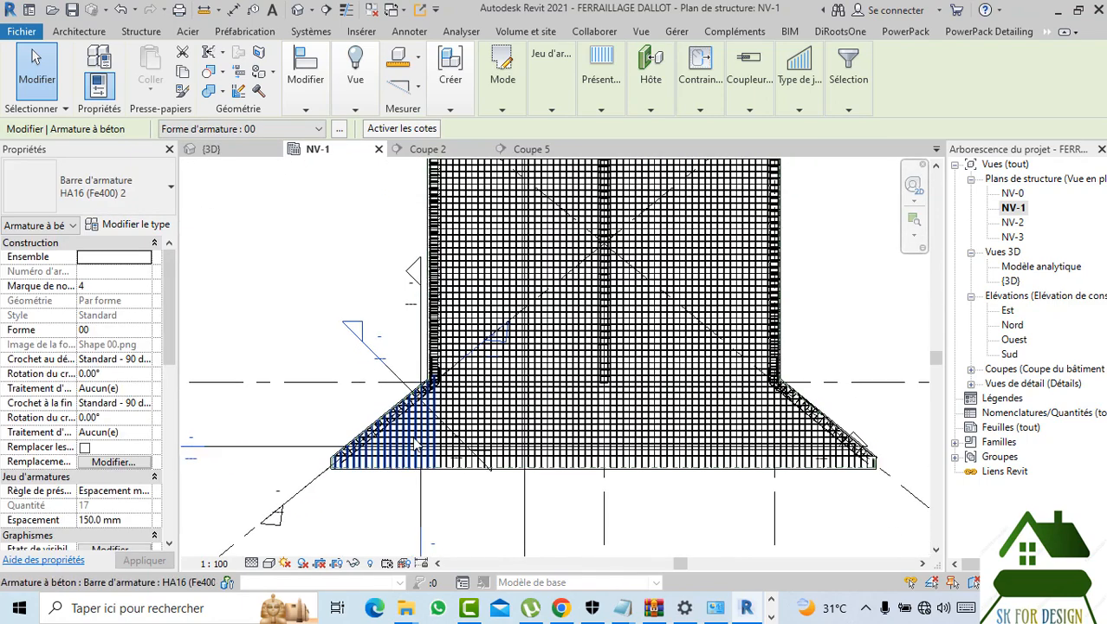
left_click(416, 444)
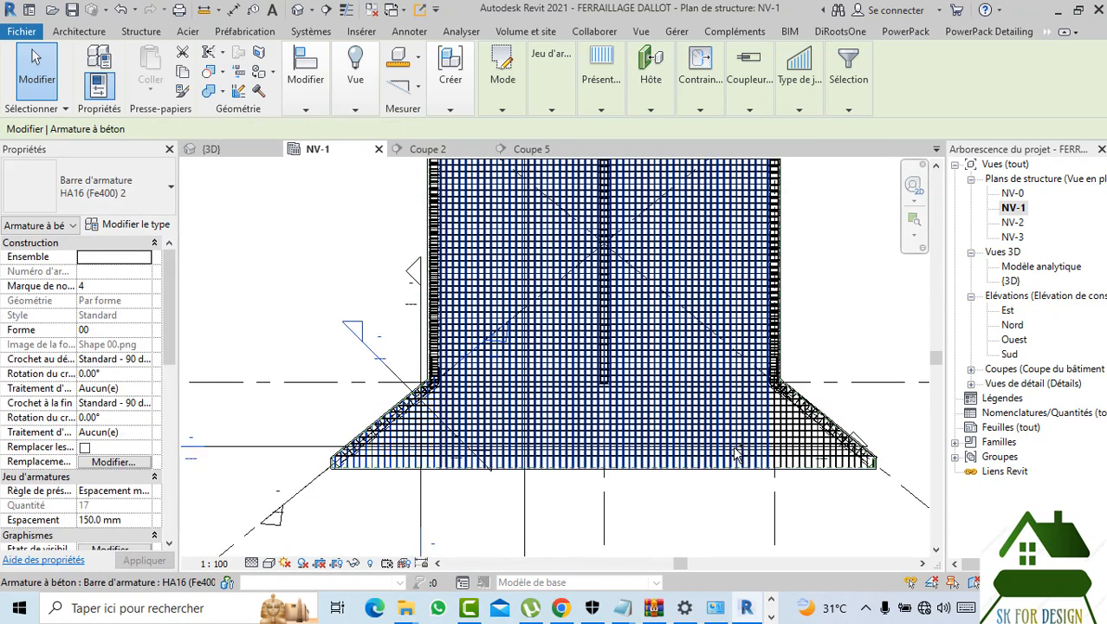
- Add the main slab's and lower flared end's HA16 bar sets to the selection, leaving out the edge wall
scroll(641, 493, "up", 5)
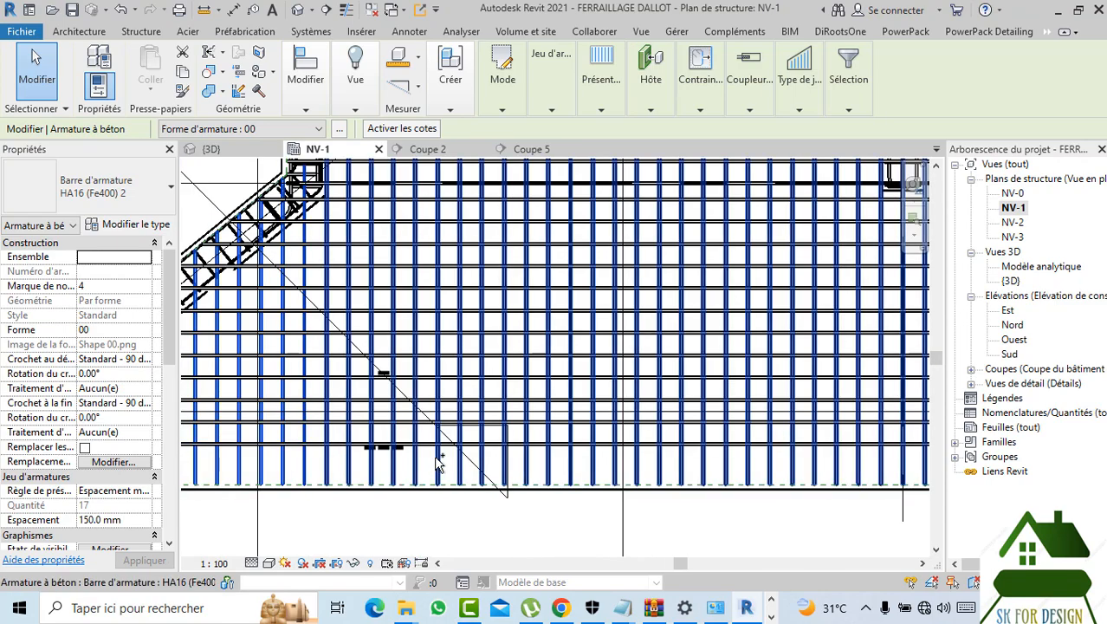
left_click(440, 468, "ctrl")
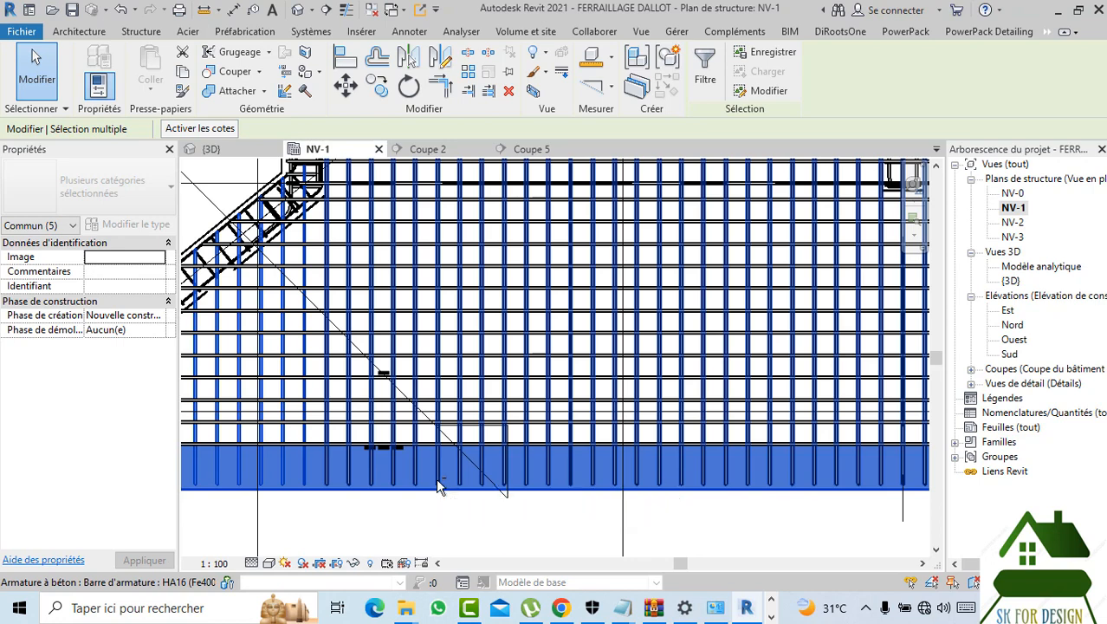
left_click(423, 485, "shift")
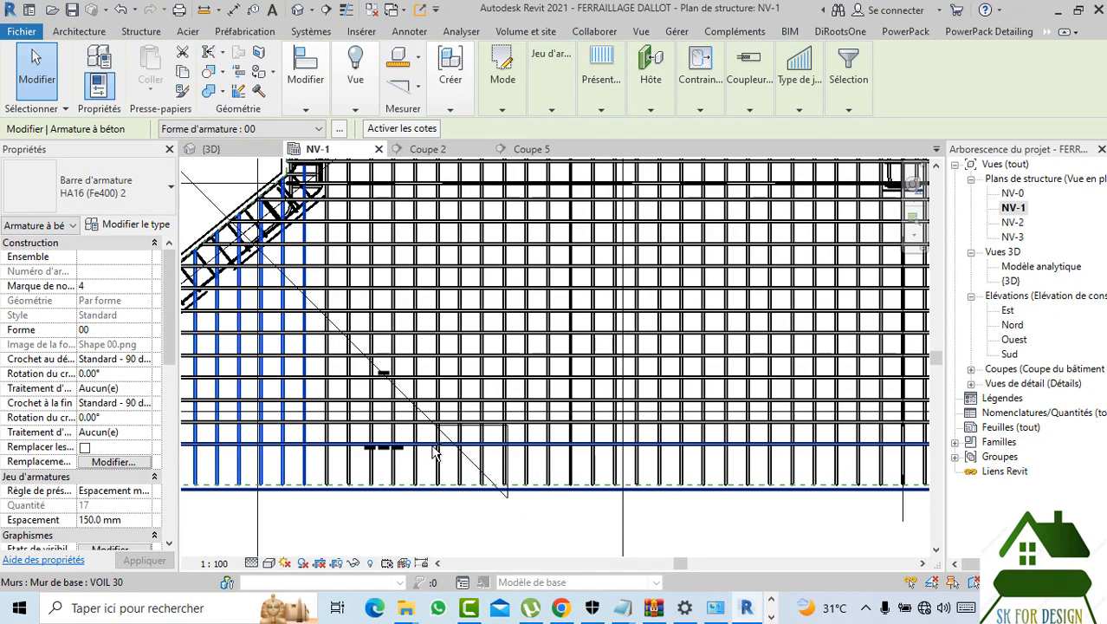
left_click(458, 488, "ctrl")
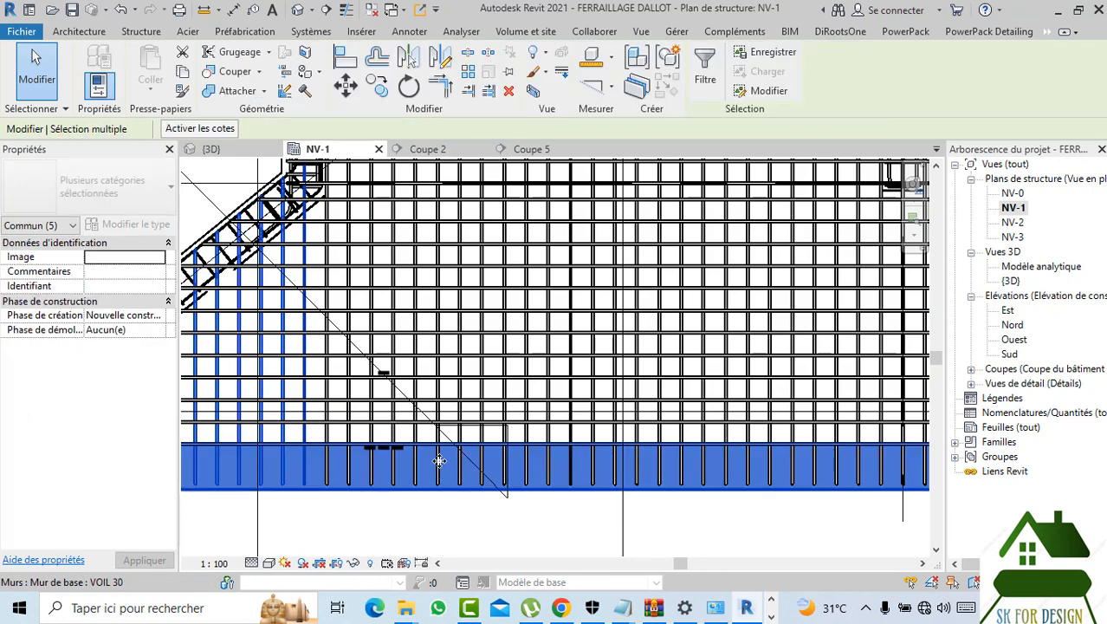
left_click(438, 409, "ctrl")
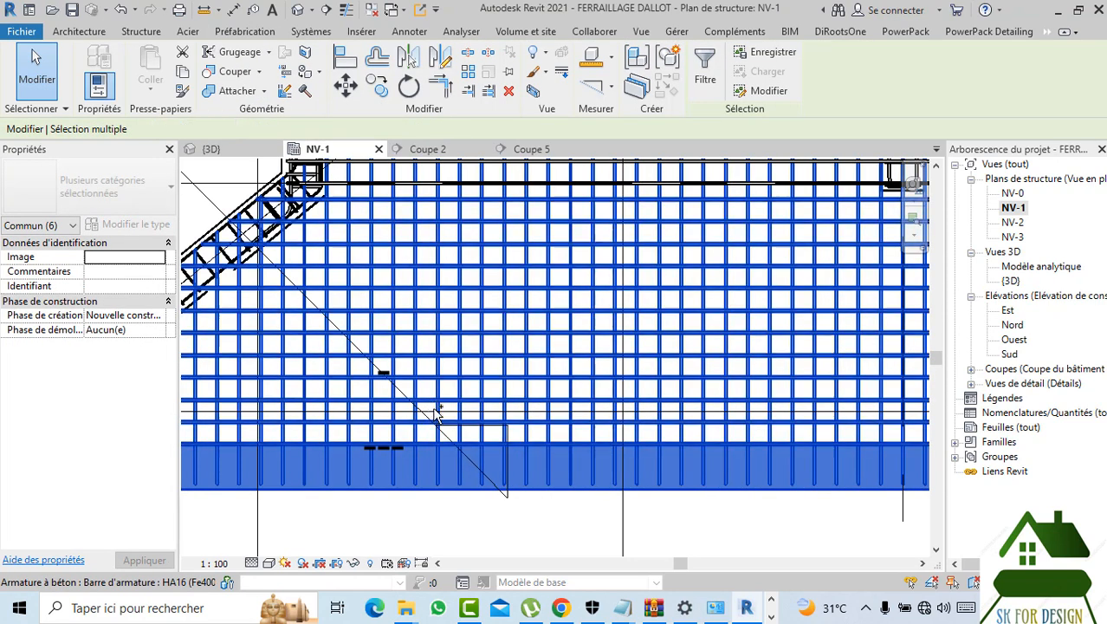
left_click(439, 414, "ctrl")
scroll(485, 524, "up", 2)
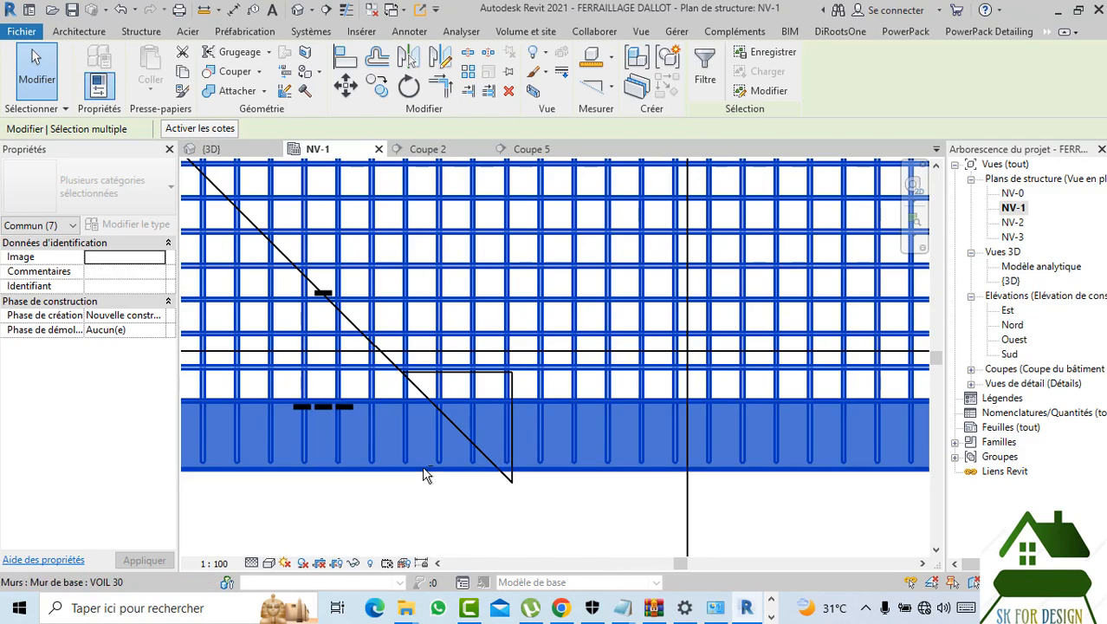
scroll(455, 518, "down", 3)
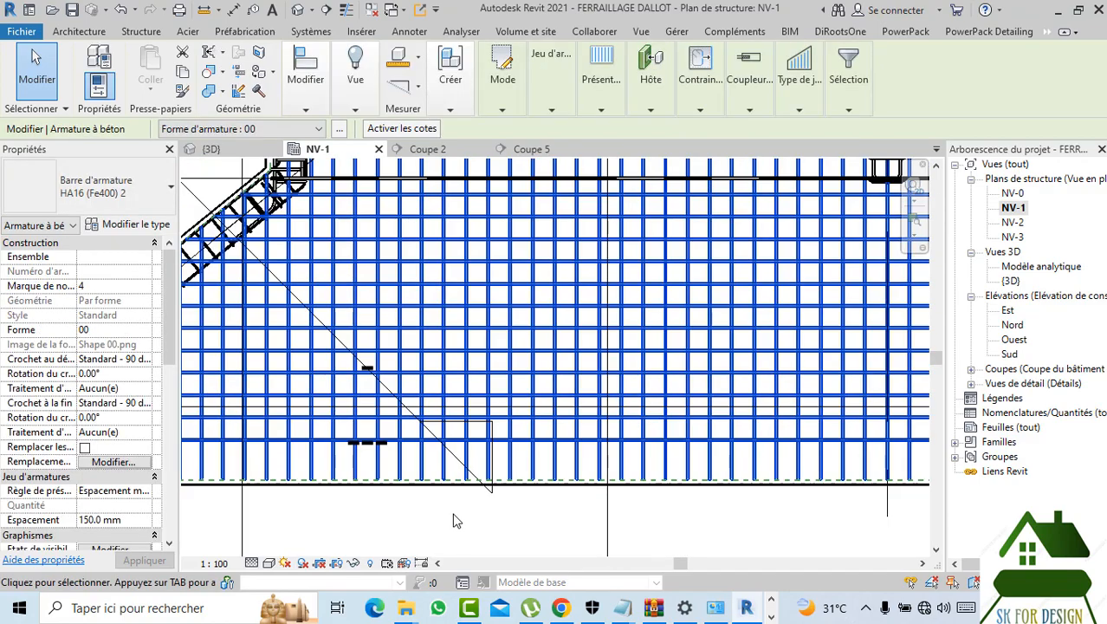
- Add the upper flared end's transverse HA16 bar set to the selection and check the coverage across the whole slab plan
scroll(515, 470, "up", 4)
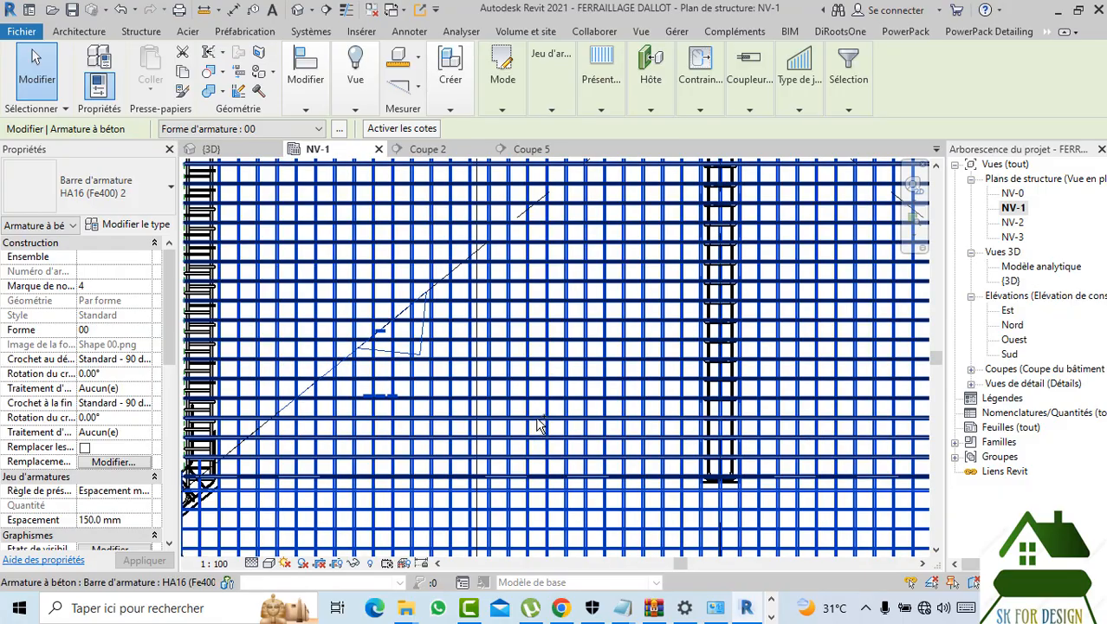
scroll(555, 415, "down", 4)
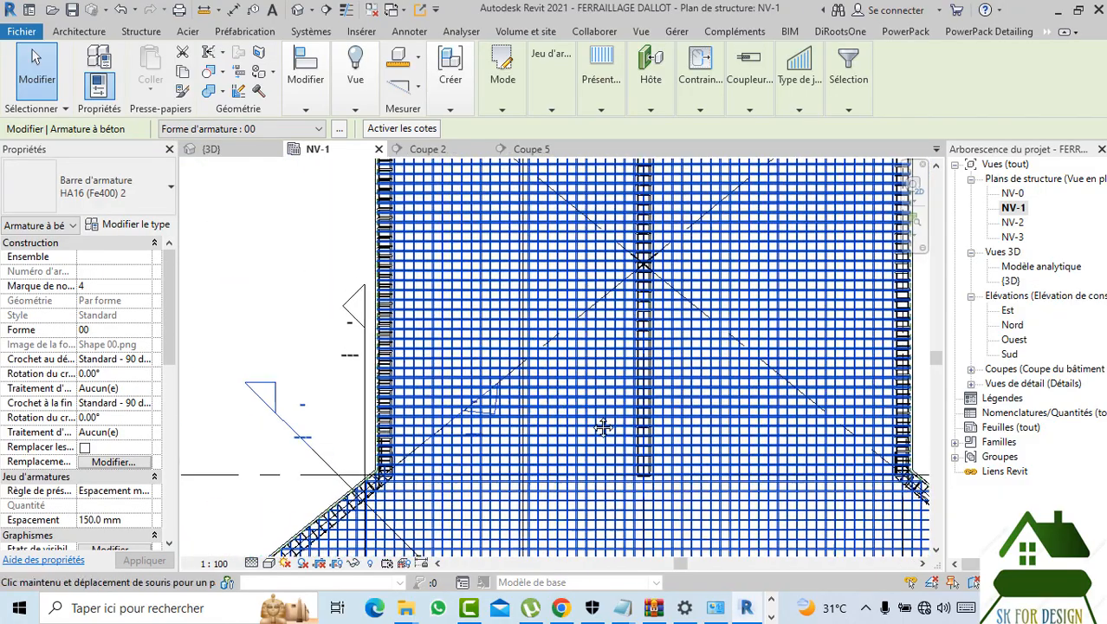
scroll(417, 303, "up", 4)
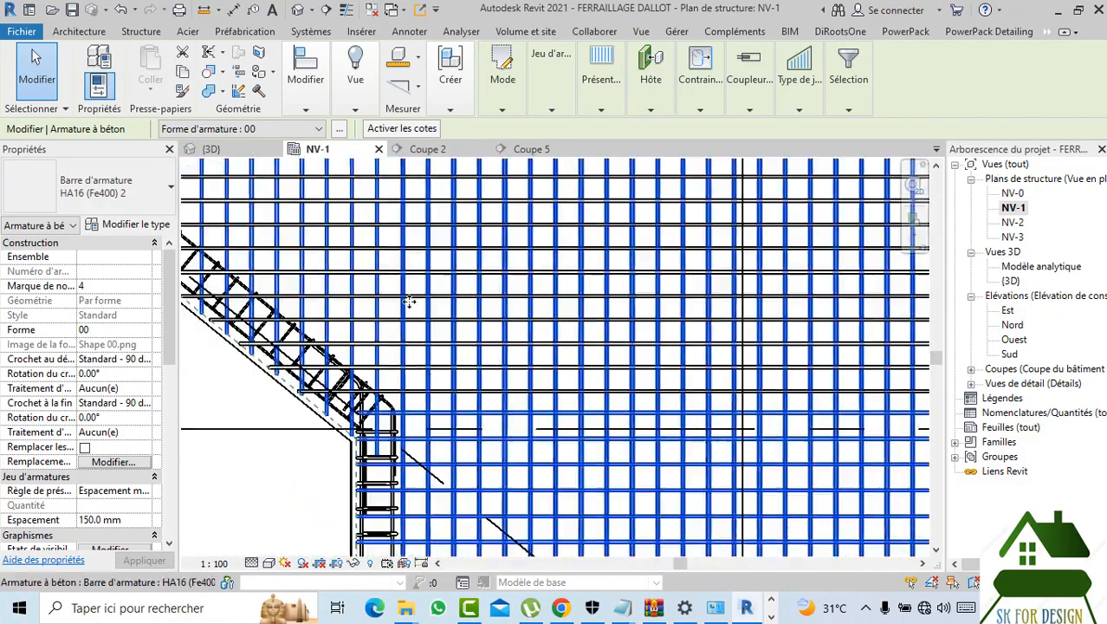
scroll(659, 396, "down", 4)
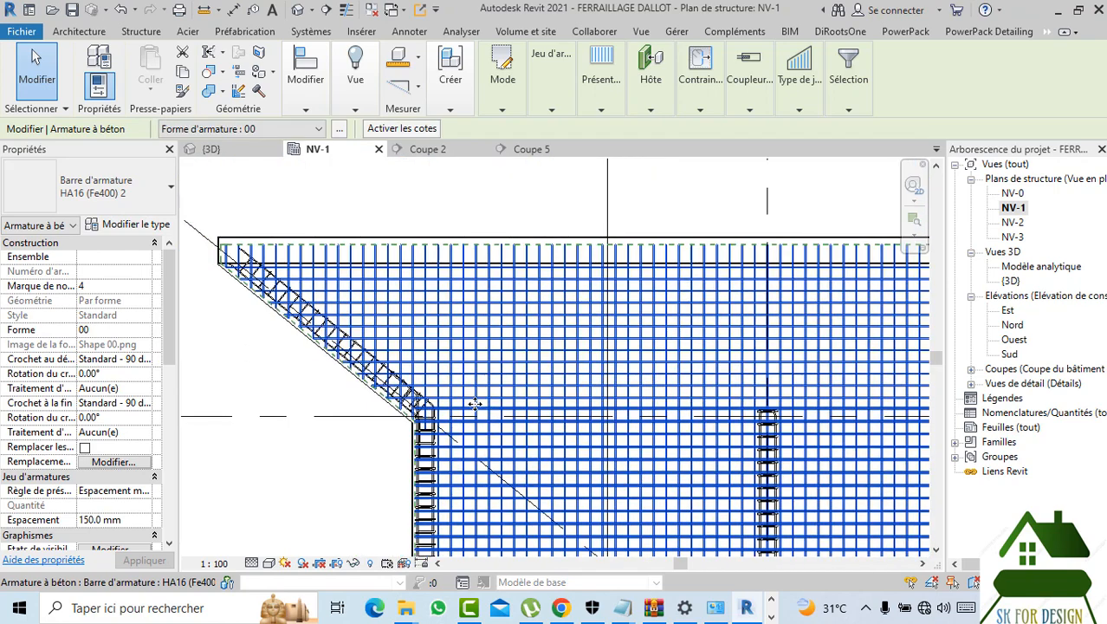
scroll(659, 397, "down", 3)
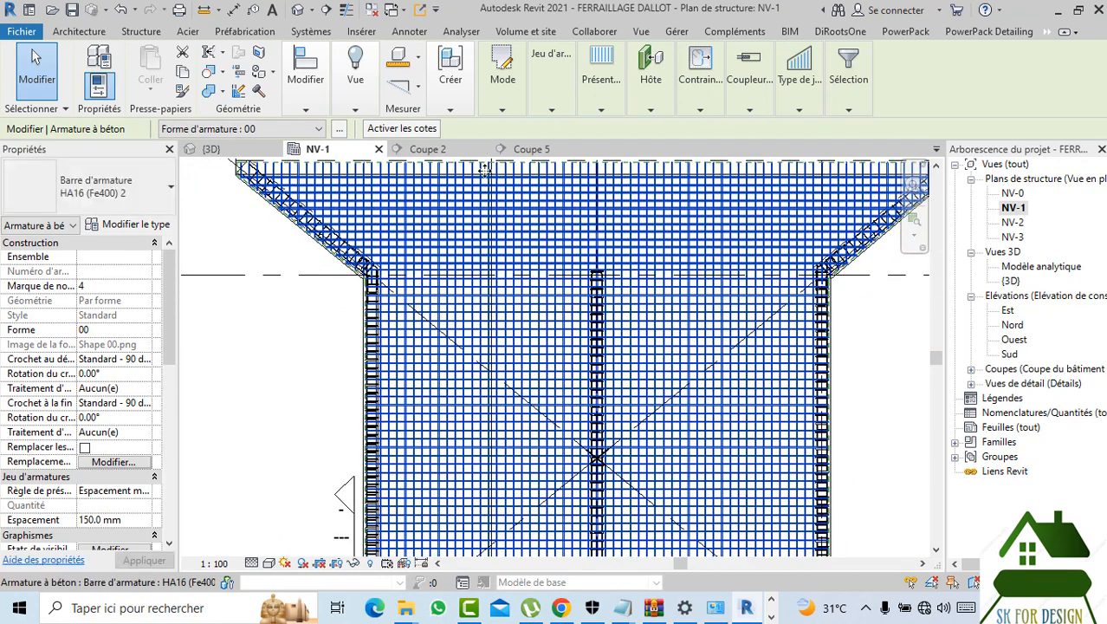
- In section Coupe 2, mirror a copy of the selected bottom bar mat about a horizontal axis drawn at the slab's mid-thickness
left_click(442, 150)
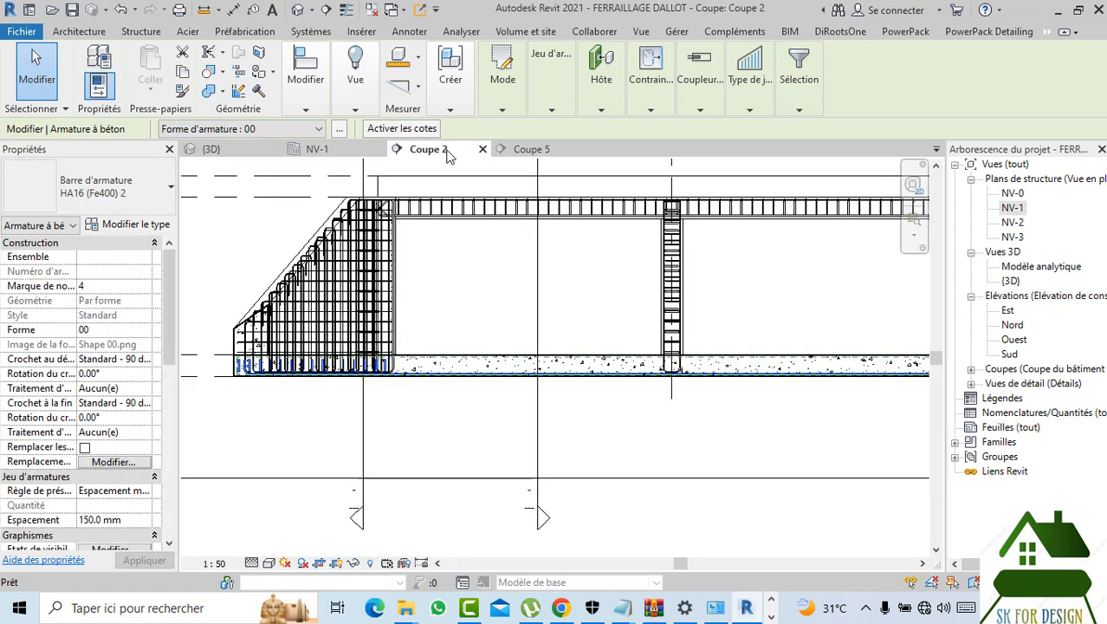
middle_click_drag(825, 496, 390, 195)
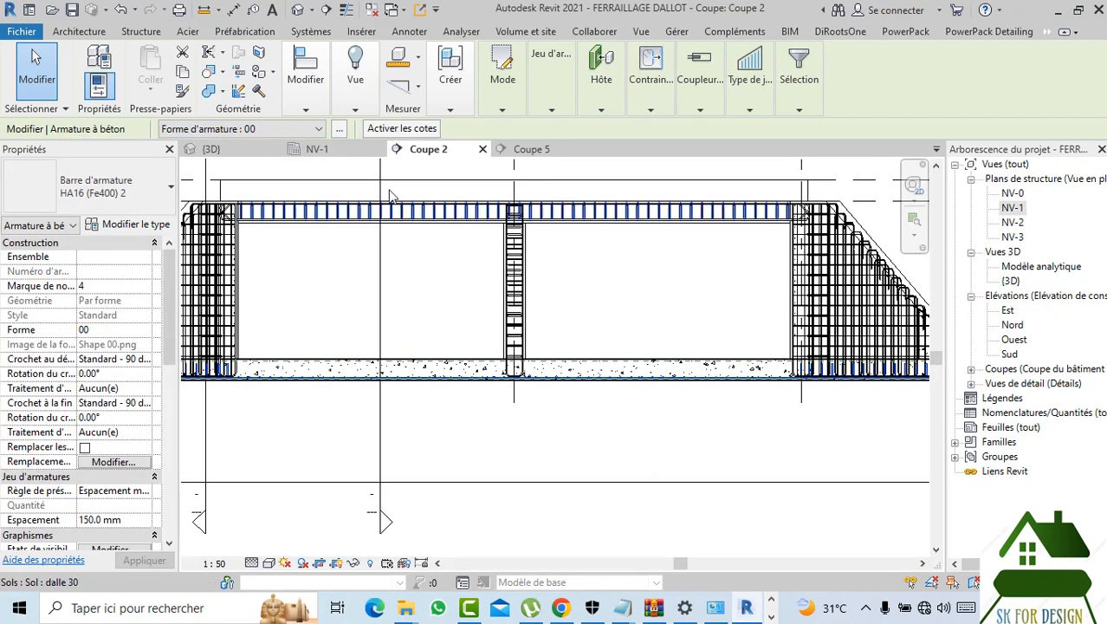
mouse_move(322, 114)
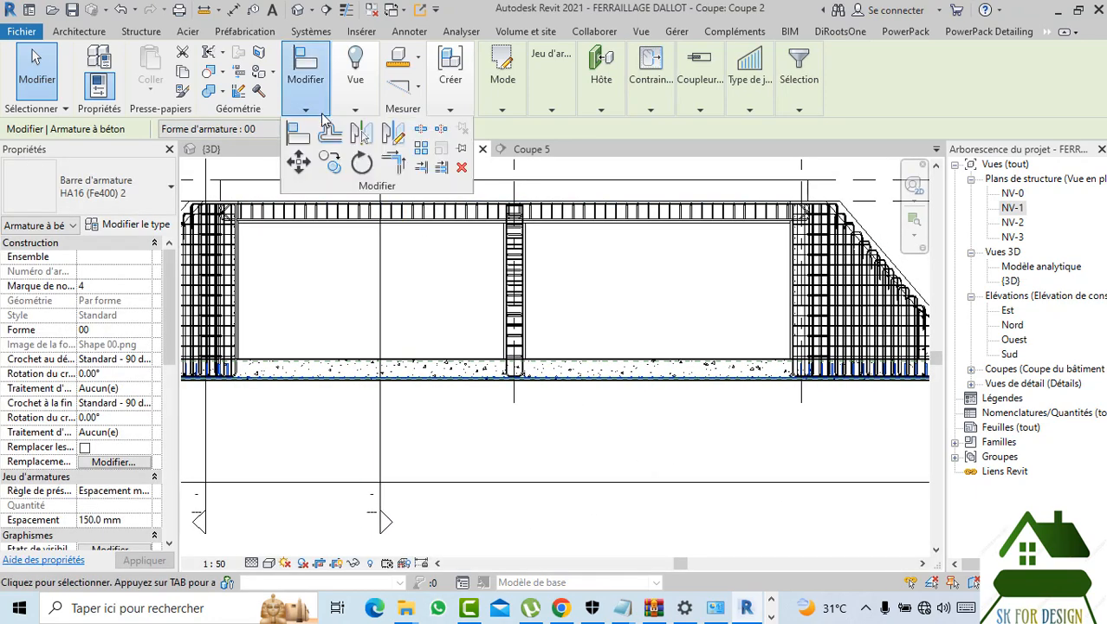
left_click(391, 135)
scroll(600, 355, "up", 5)
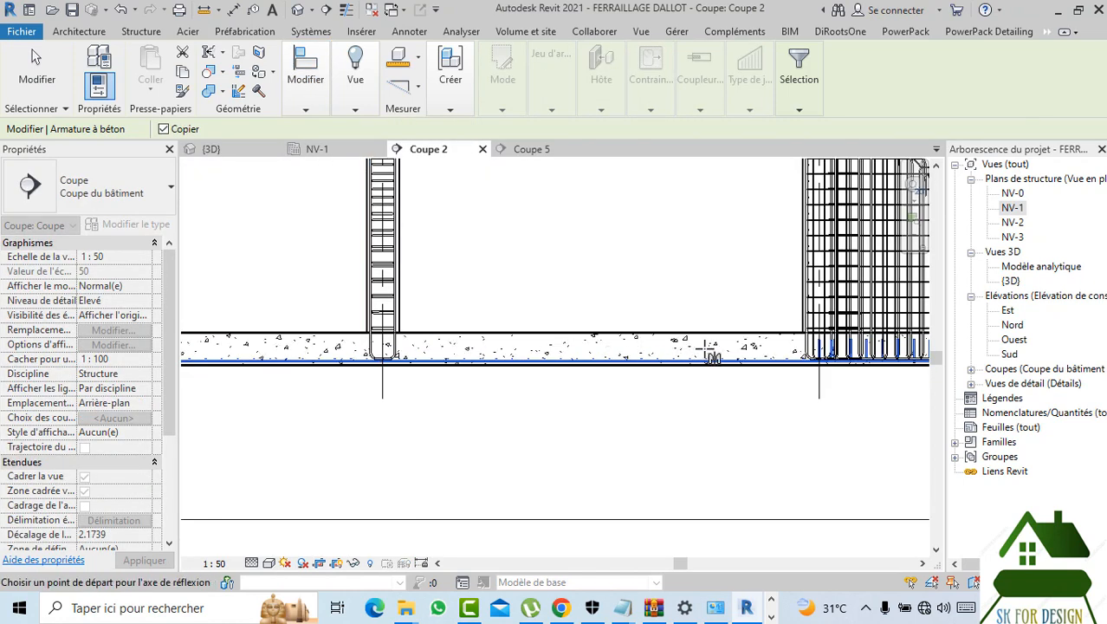
scroll(784, 359, "up", 2)
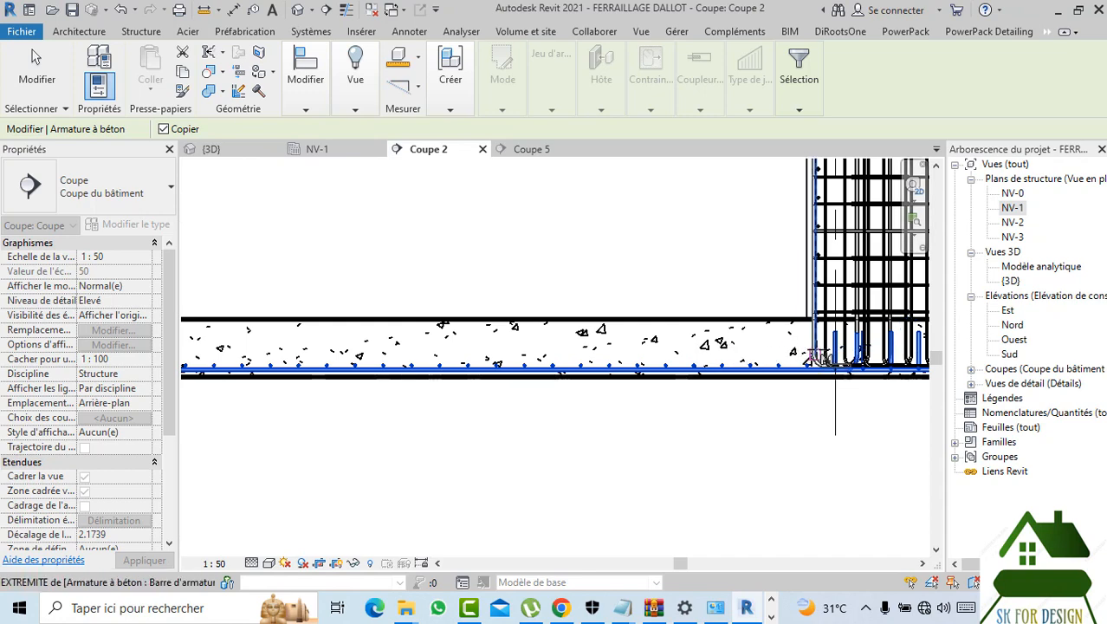
scroll(816, 355, "up", 1)
left_click(810, 345)
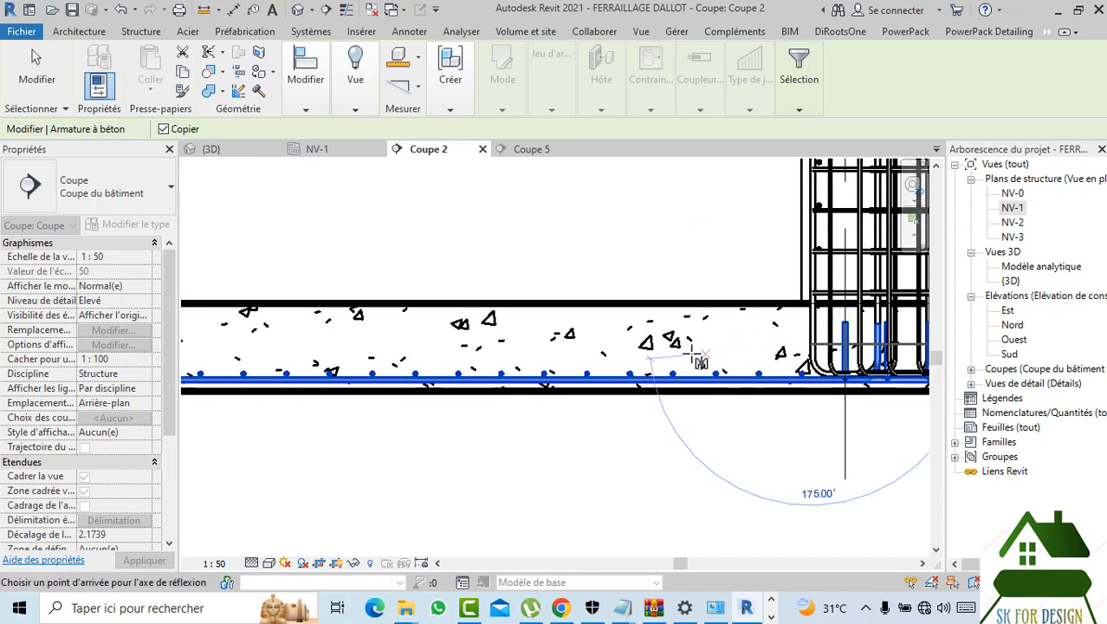
left_click(602, 345)
scroll(623, 342, "down", 2)
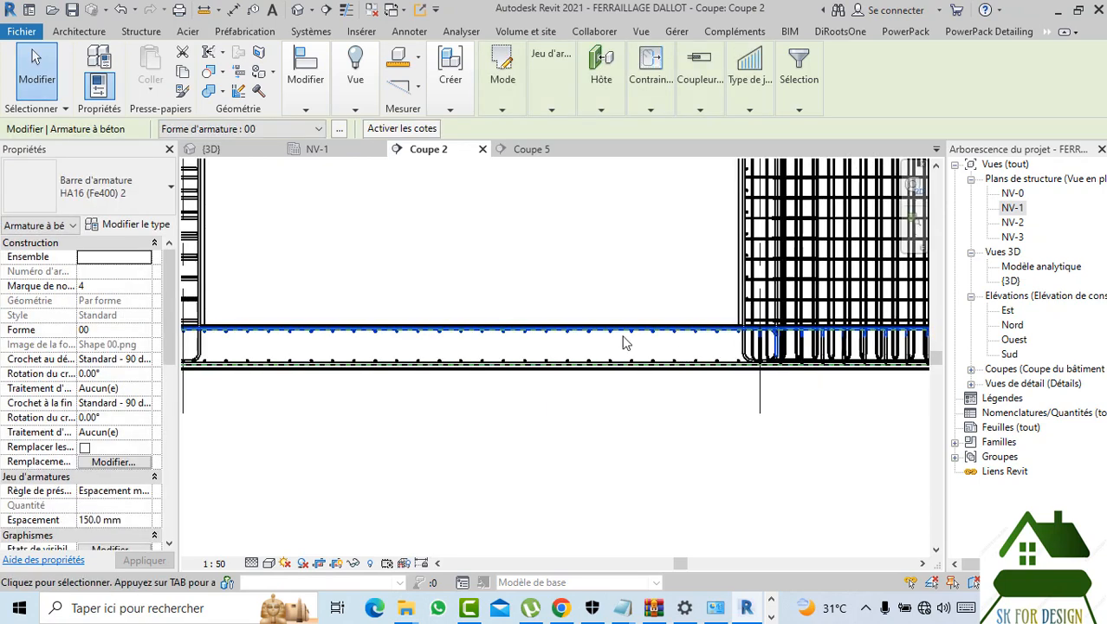
- Move the mirrored top mat slightly down, just below the slab's upper cover line, and clear the selection
mouse_move(308, 96)
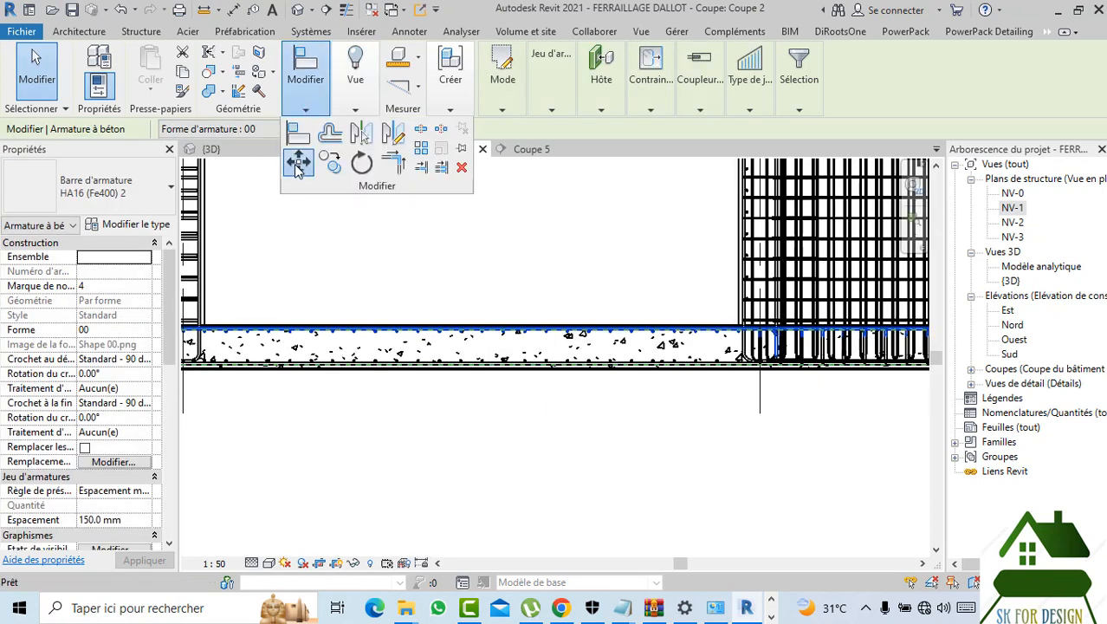
left_click(298, 162)
scroll(494, 364, "up", 5)
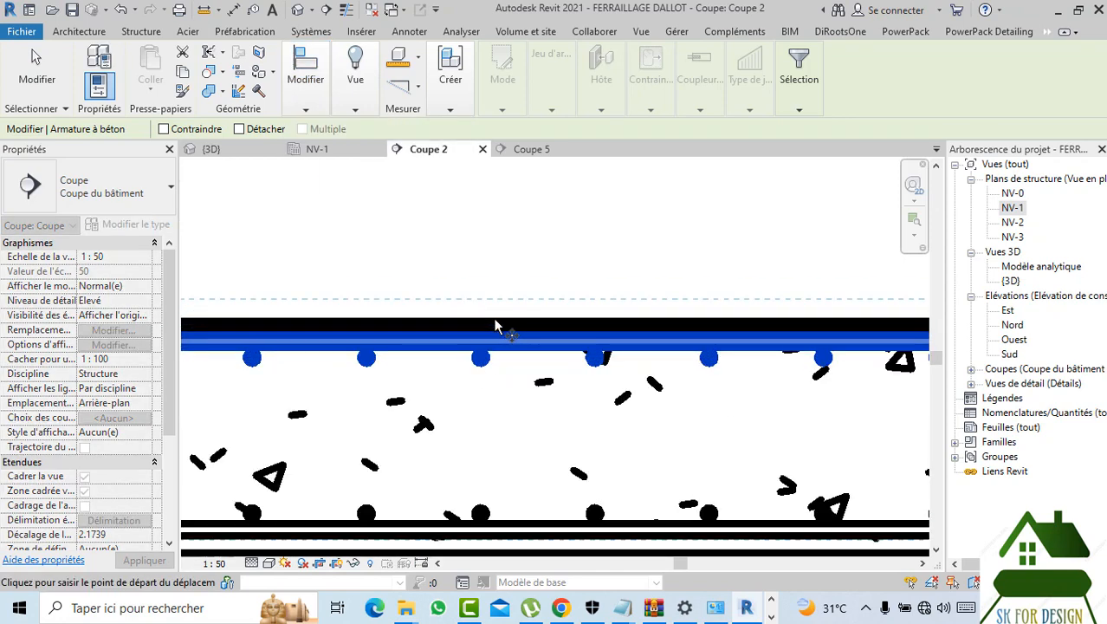
left_click(495, 323)
left_click(494, 339)
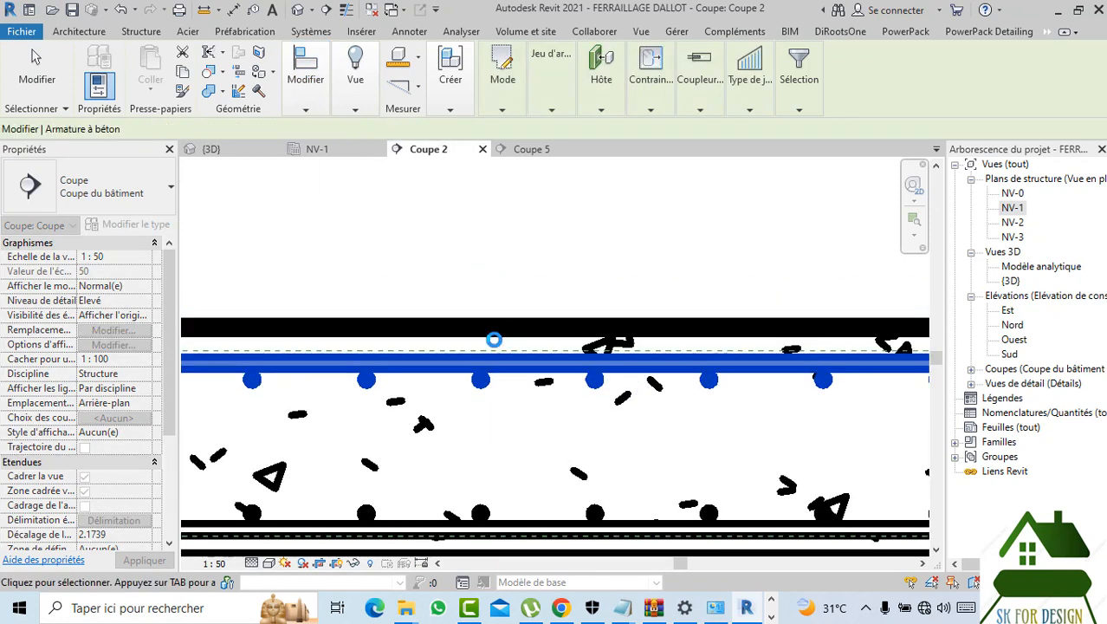
scroll(489, 290, "down", 3)
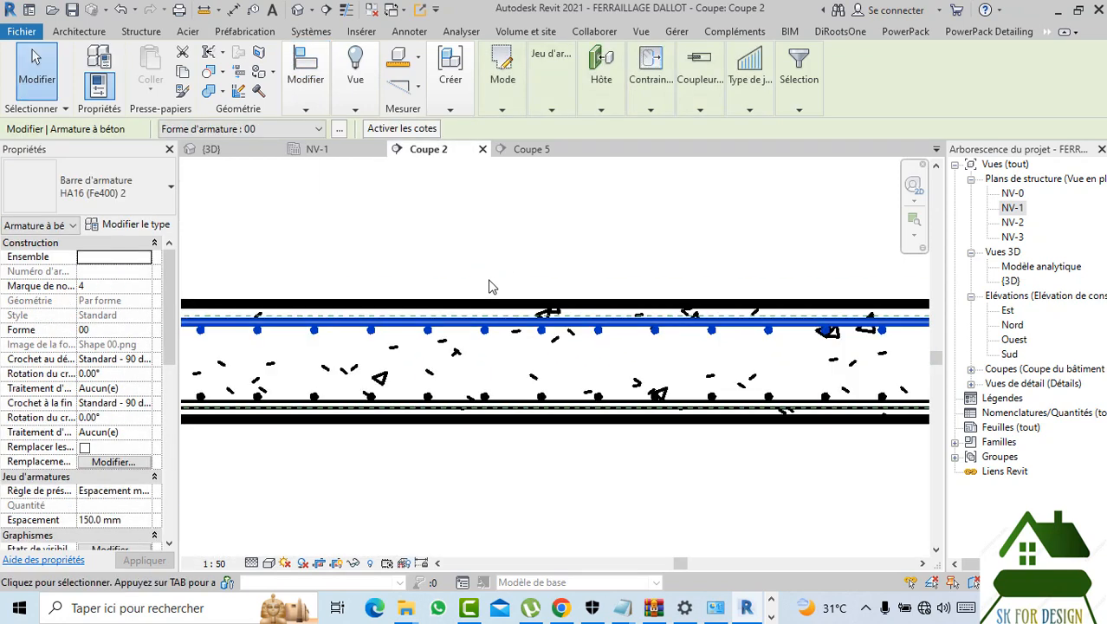
scroll(490, 287, "down", 4)
middle_click_drag(555, 428, 652, 438)
key("Escape")
scroll(589, 418, "down", 3)
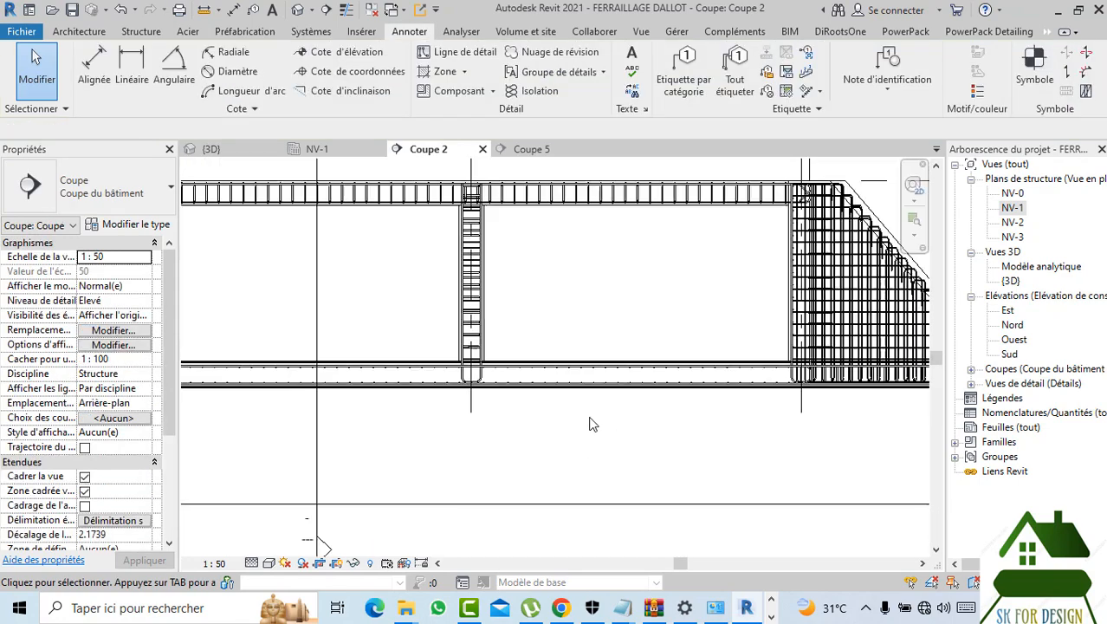
scroll(348, 415, "up", 2)
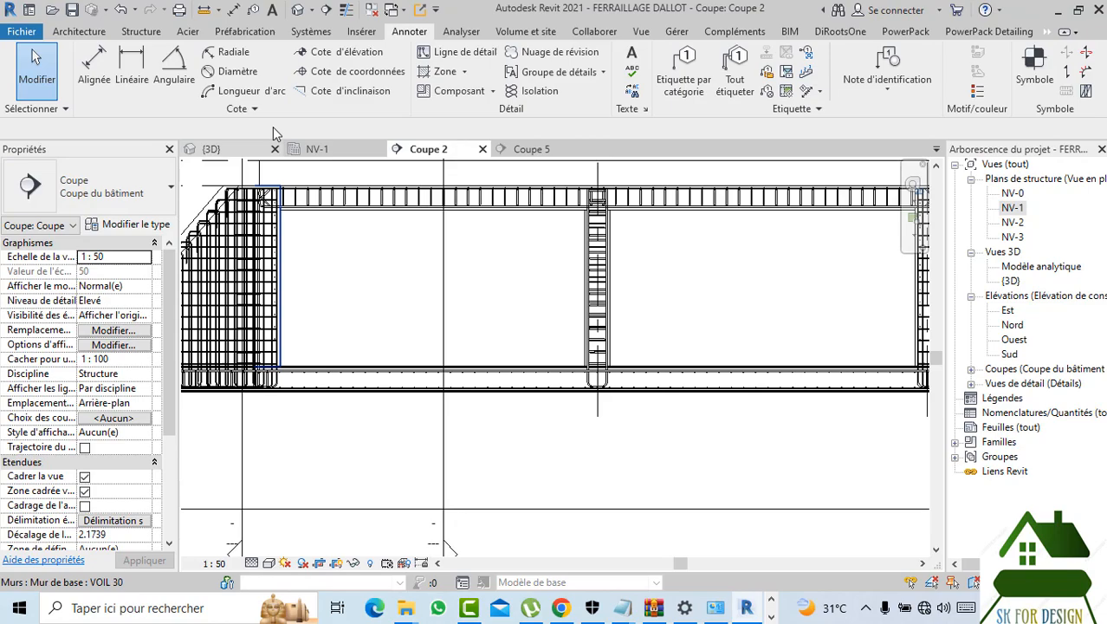
- Inspect the slab's top and bottom bar mats from several angles in the 3D view
left_click(227, 152)
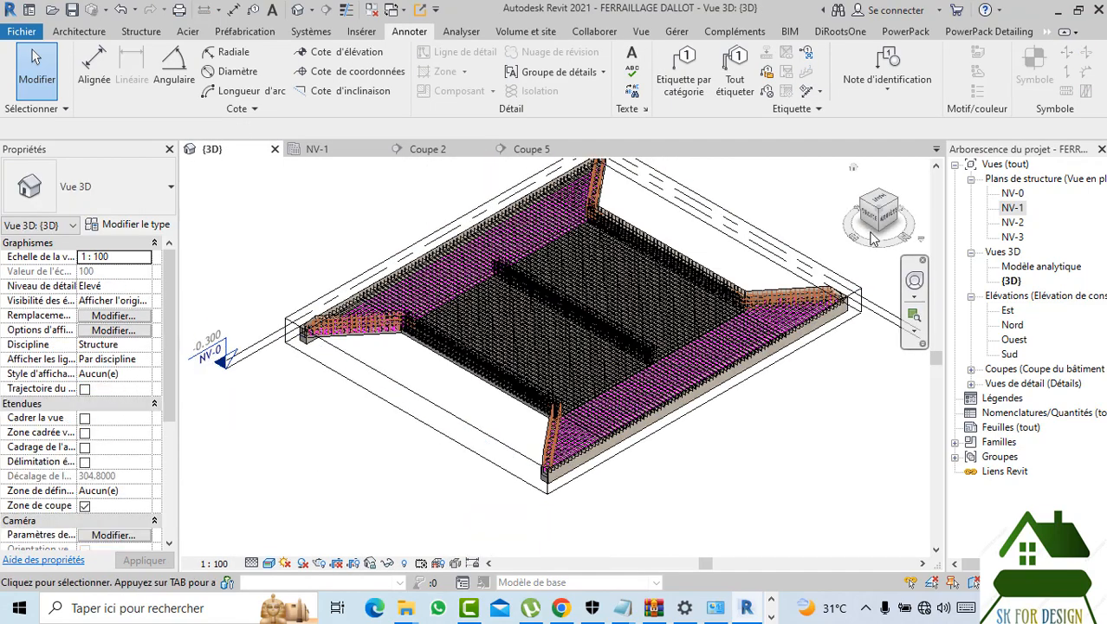
mouse_move(873, 240)
left_mouse_down()
mouse_move(722, 188)
mouse_move(678, 200)
left_mouse_up()
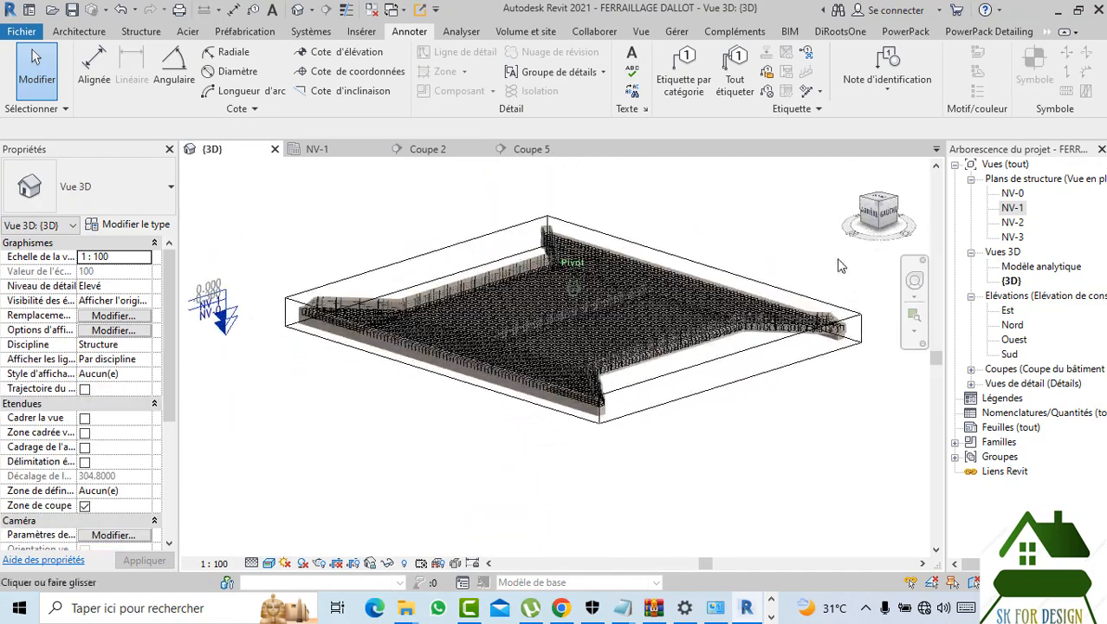
scroll(814, 286, "up", 2)
middle_click_drag(632, 324, 724, 304)
mouse_move(871, 227)
left_mouse_down()
mouse_move(883, 236)
mouse_move(852, 253)
left_mouse_up()
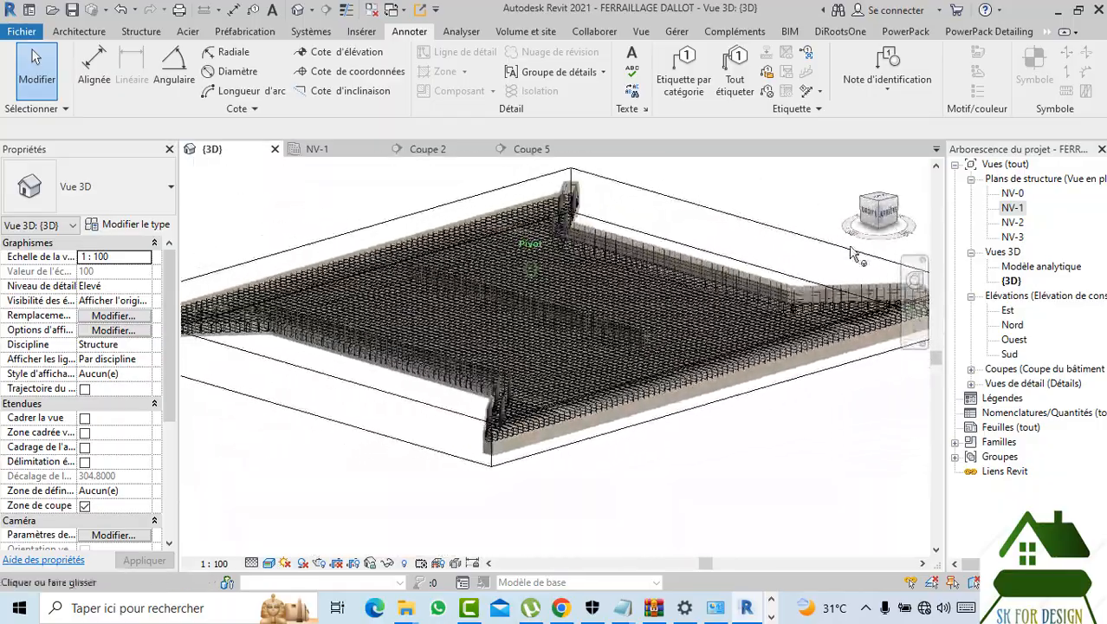
scroll(744, 334, "up", 5)
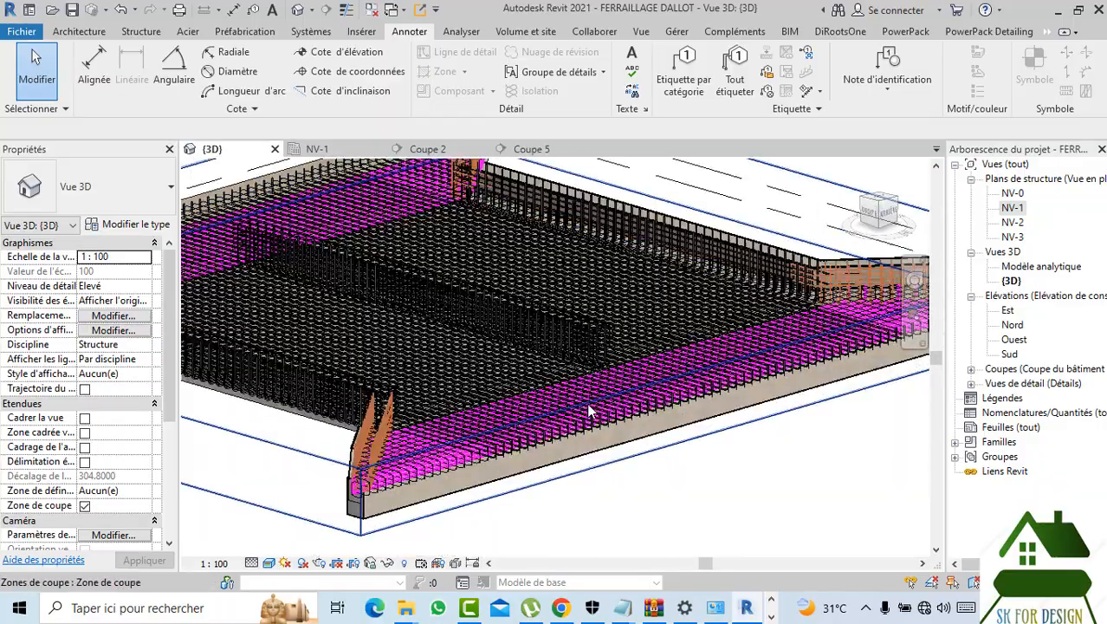
scroll(567, 438, "down", 5)
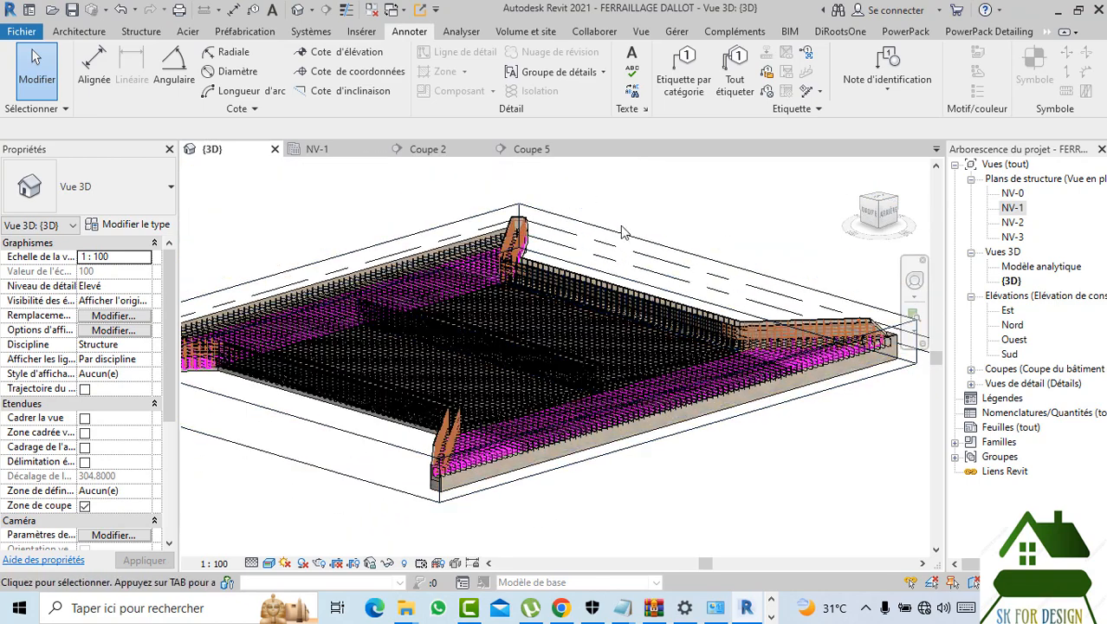
scroll(621, 232, "down", 3)
- Raise the upper face of the 3D view's section box slightly above the cut walls
left_click(609, 251)
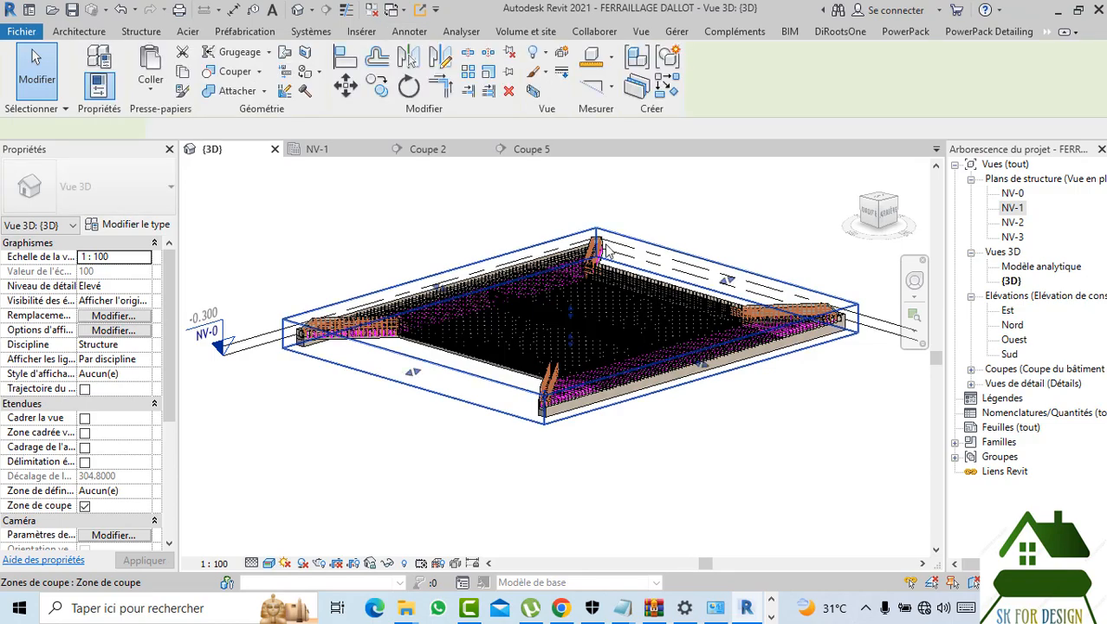
scroll(579, 327, "up", 1)
left_click_drag(568, 305, 569, 292)
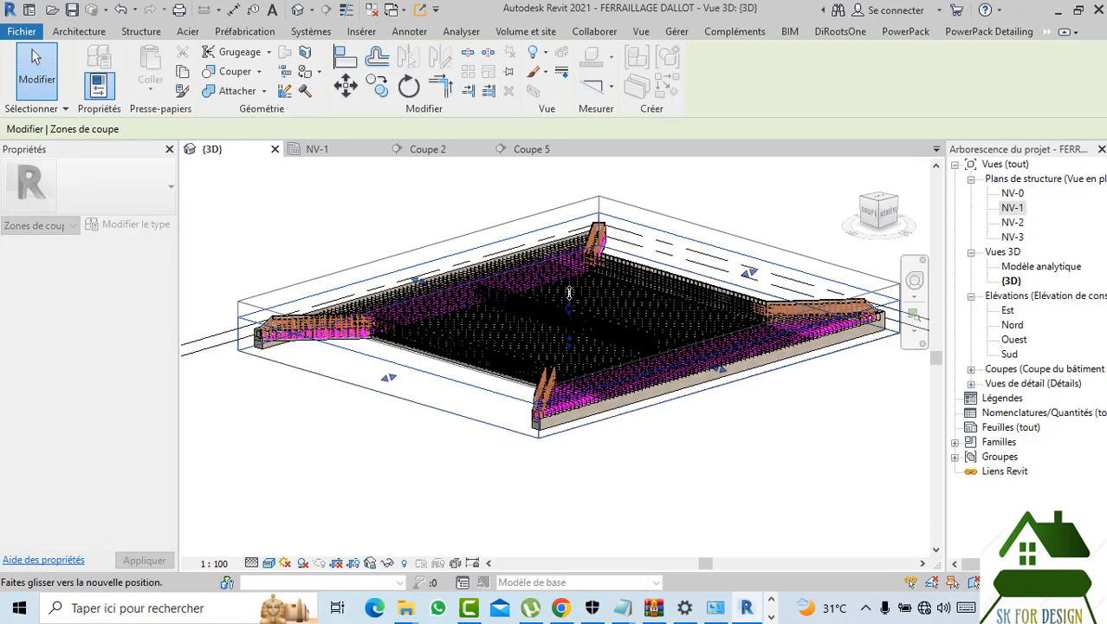
left_click(670, 445)
- Examine the hooked bars of both mats up close along the flared end's edge wall in 3D
left_click_drag(877, 225, 632, 216)
scroll(433, 322, "up", 1)
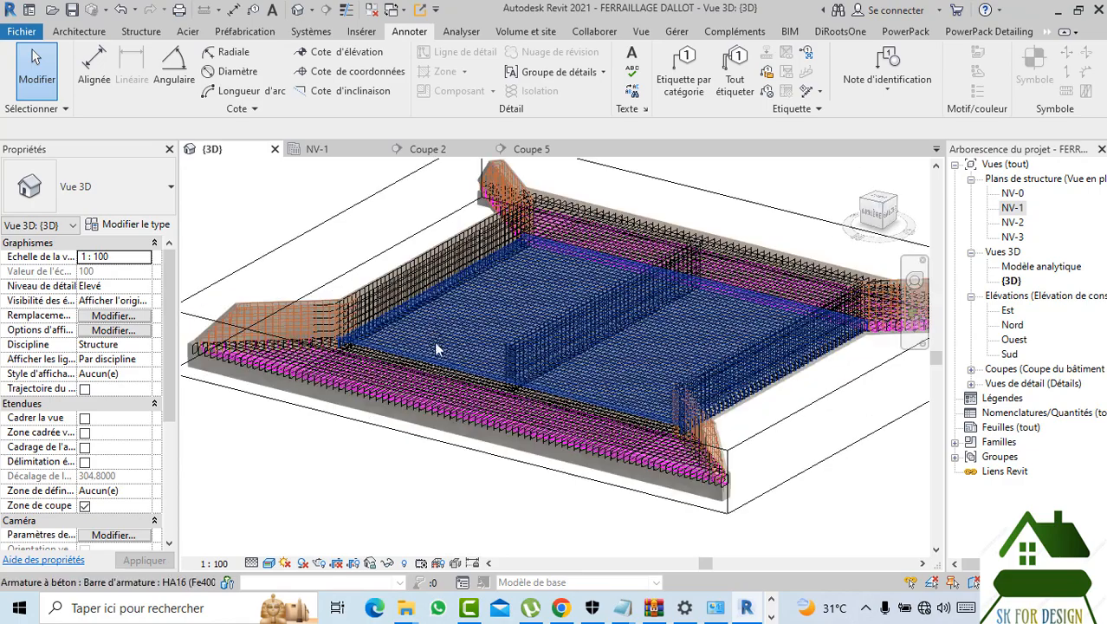
scroll(375, 485, "down", 2)
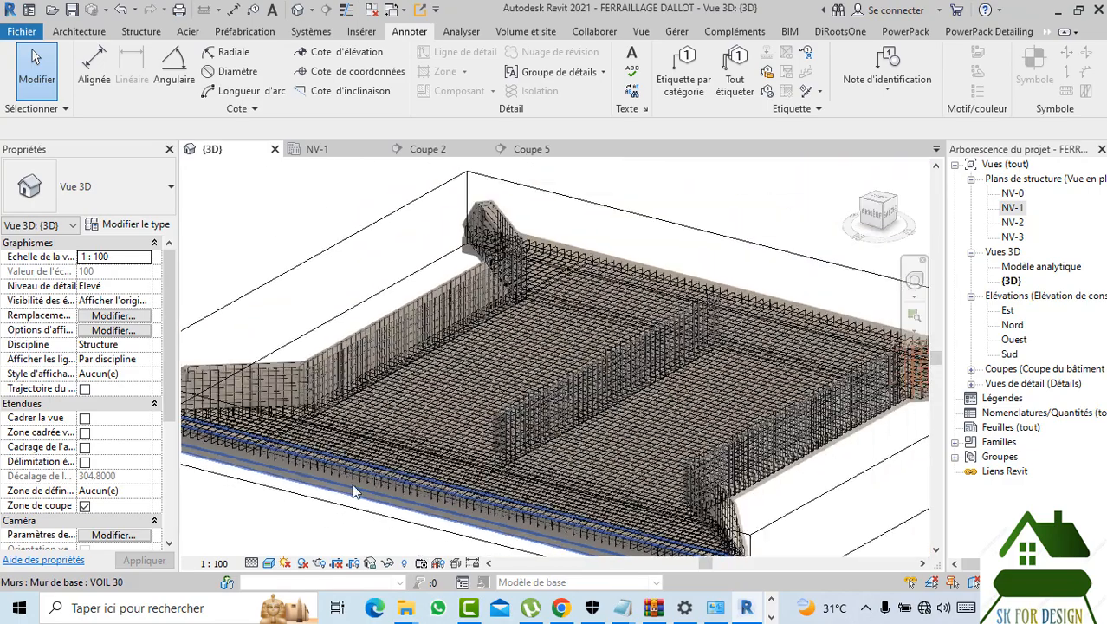
left_click(251, 563)
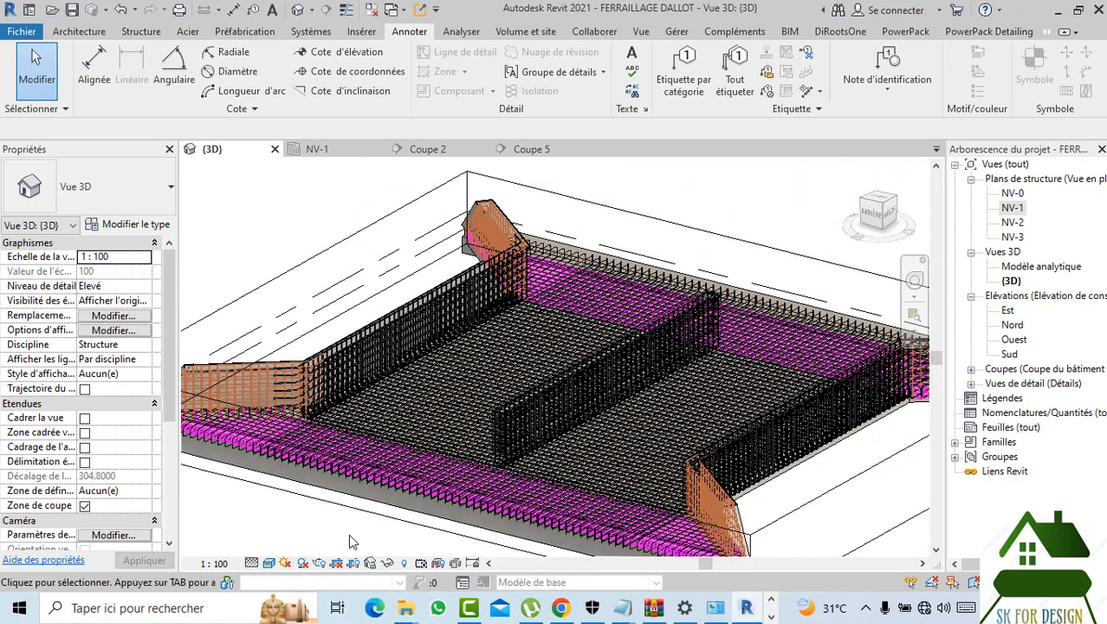
middle_click_drag(355, 525, 376, 470)
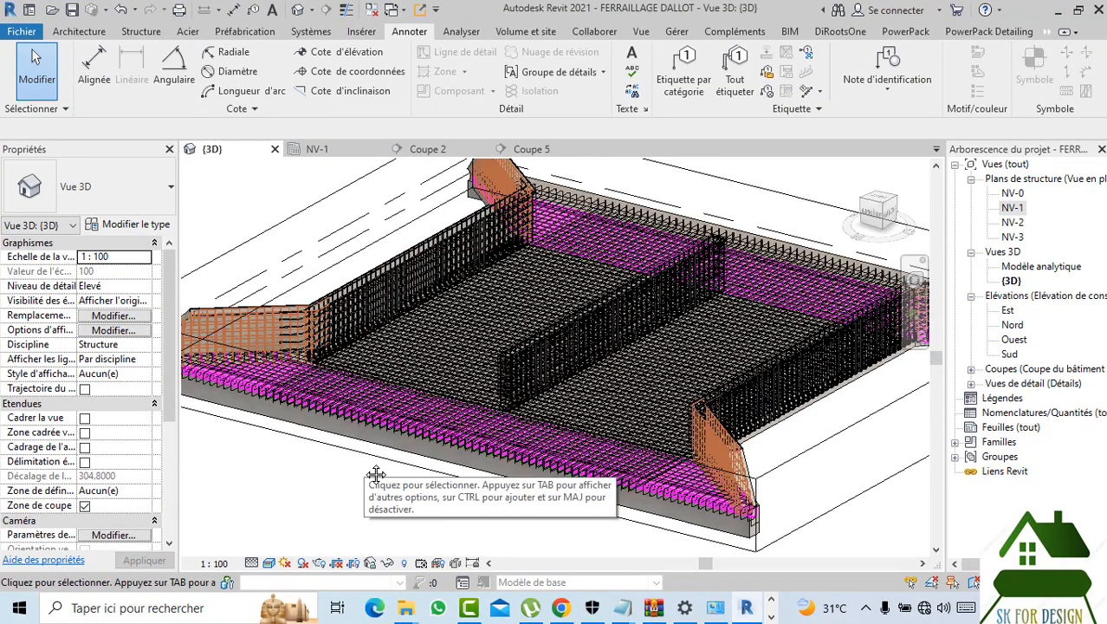
scroll(376, 475, "up", 5)
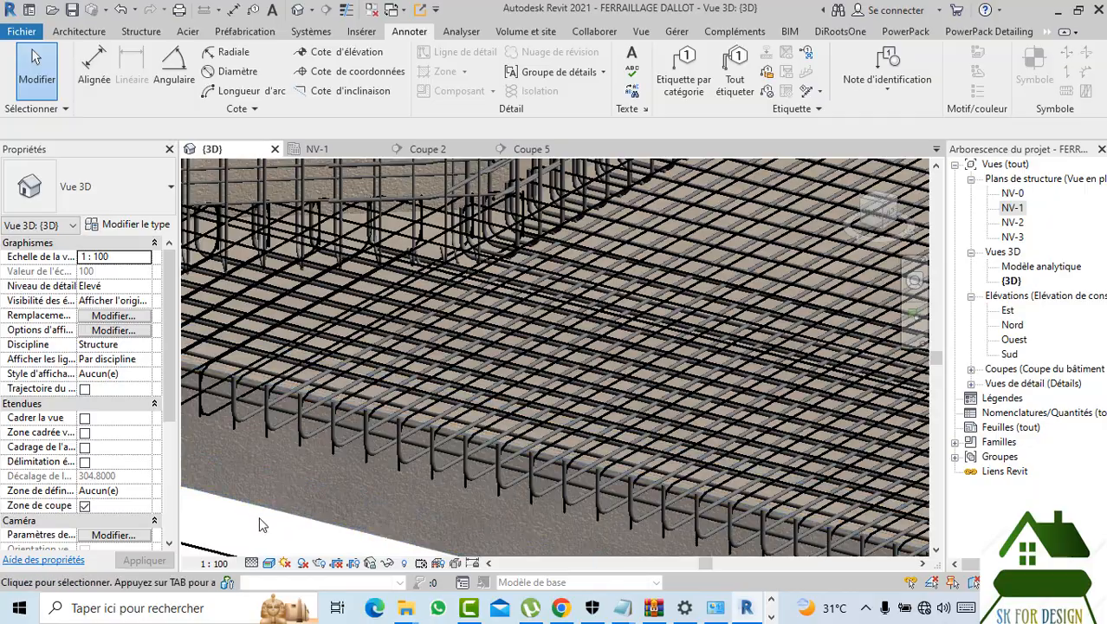
scroll(548, 384, "up", 3)
scroll(419, 379, "down", 6)
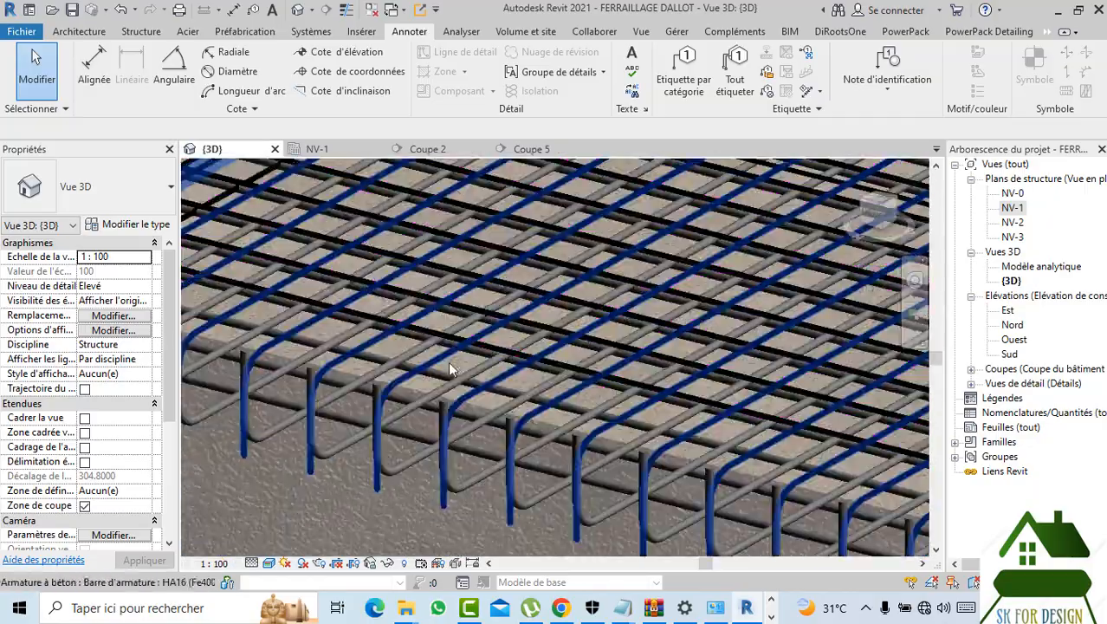
scroll(352, 423, "down", 2)
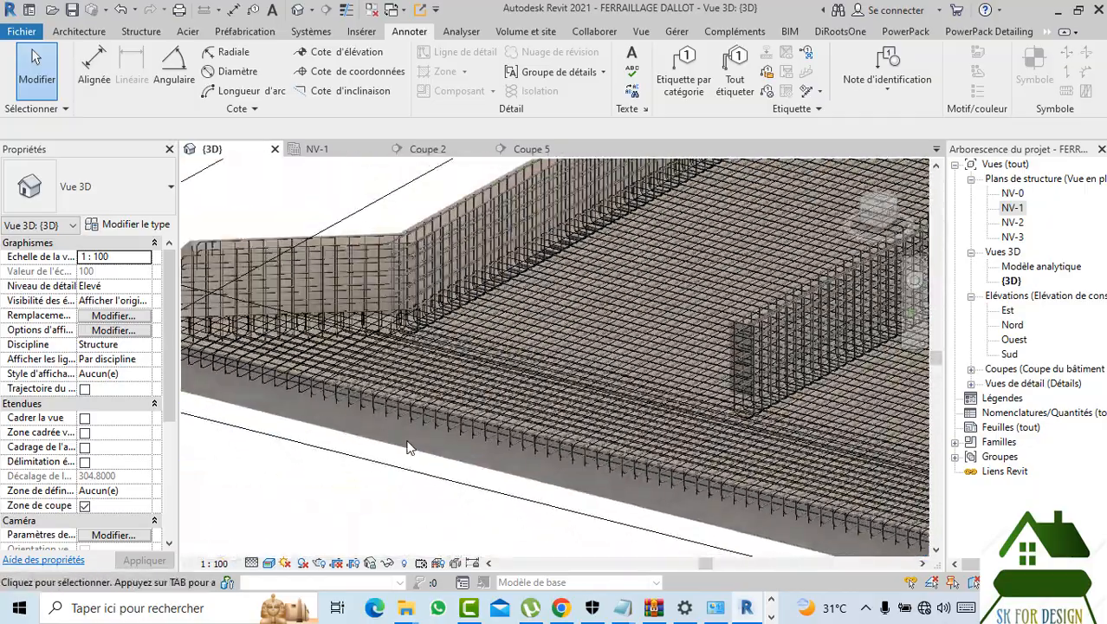
middle_click_drag(556, 461, 441, 440)
scroll(641, 385, "up", 5)
scroll(389, 483, "down", 6)
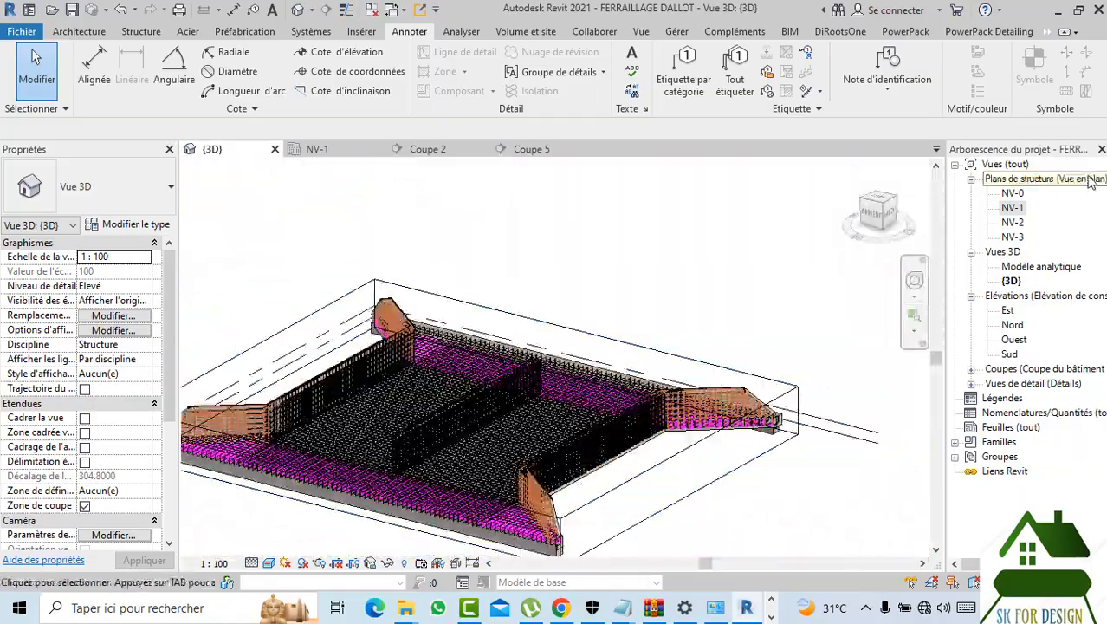
- Turn off the 3D view's section box and inspect the whole culvert's reinforcement around a flared end
left_click_drag(881, 217, 663, 210)
scroll(580, 491, "up", 5)
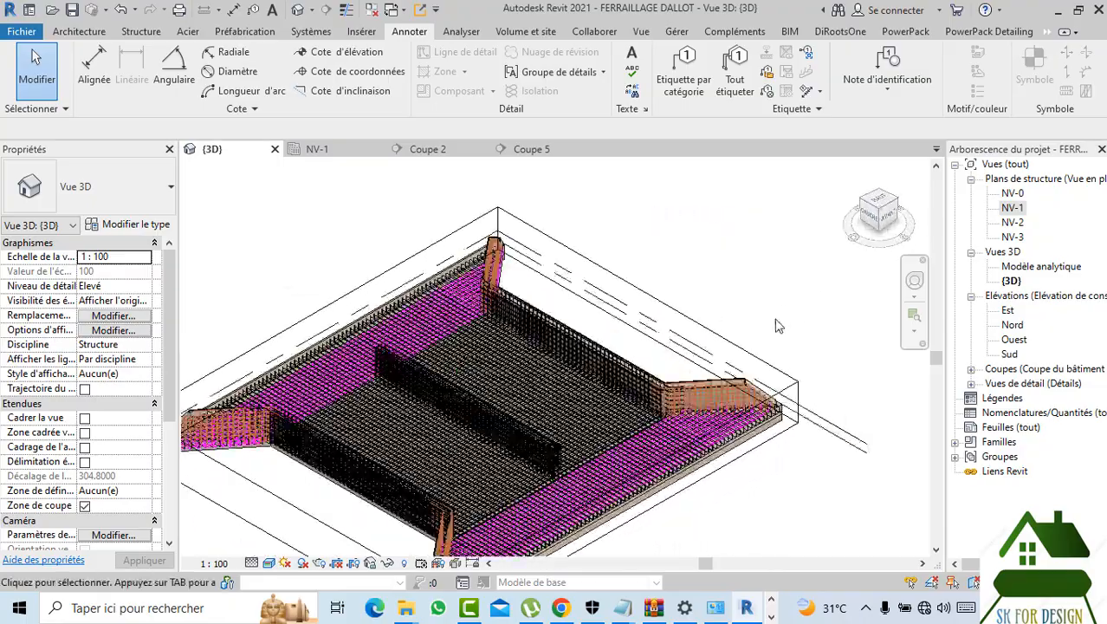
scroll(580, 491, "down", 5)
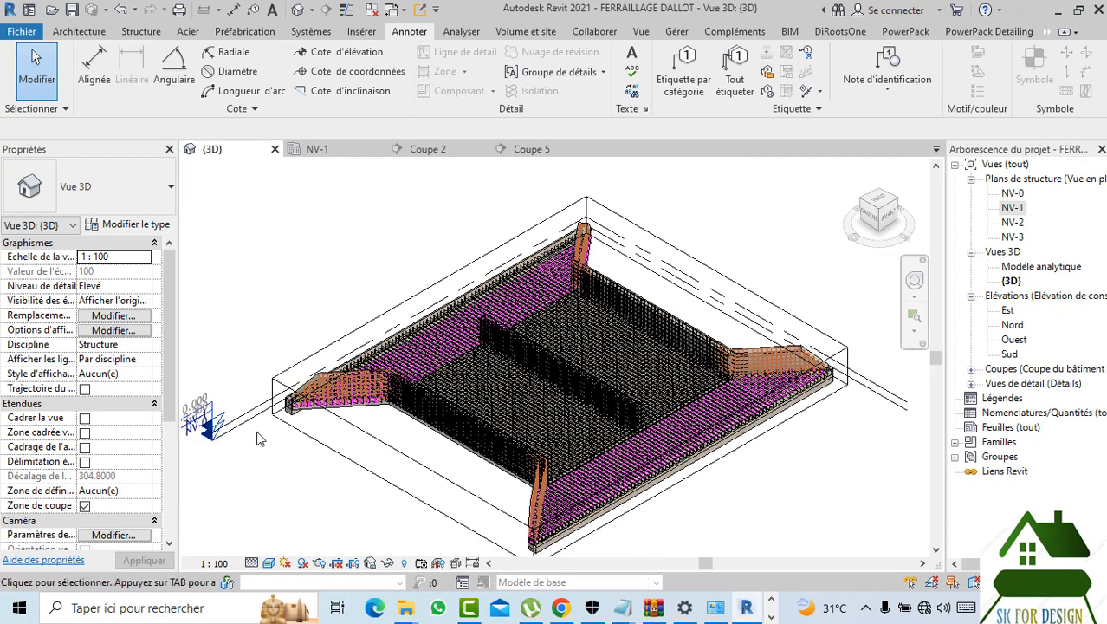
scroll(95, 468, "down", 1)
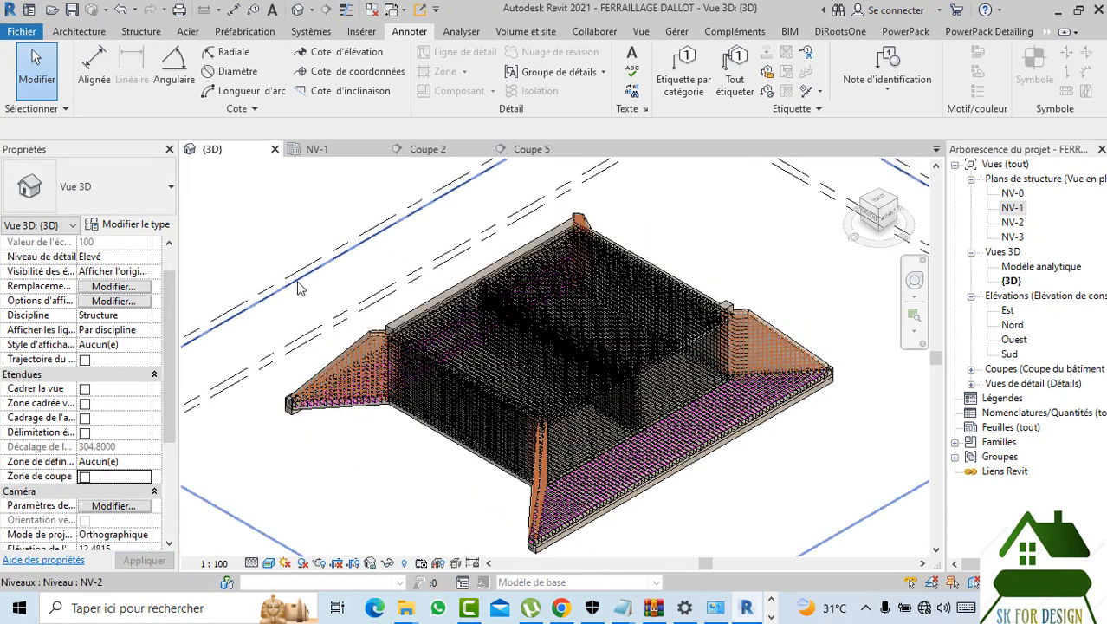
scroll(646, 334, "down", 1)
left_click(901, 224)
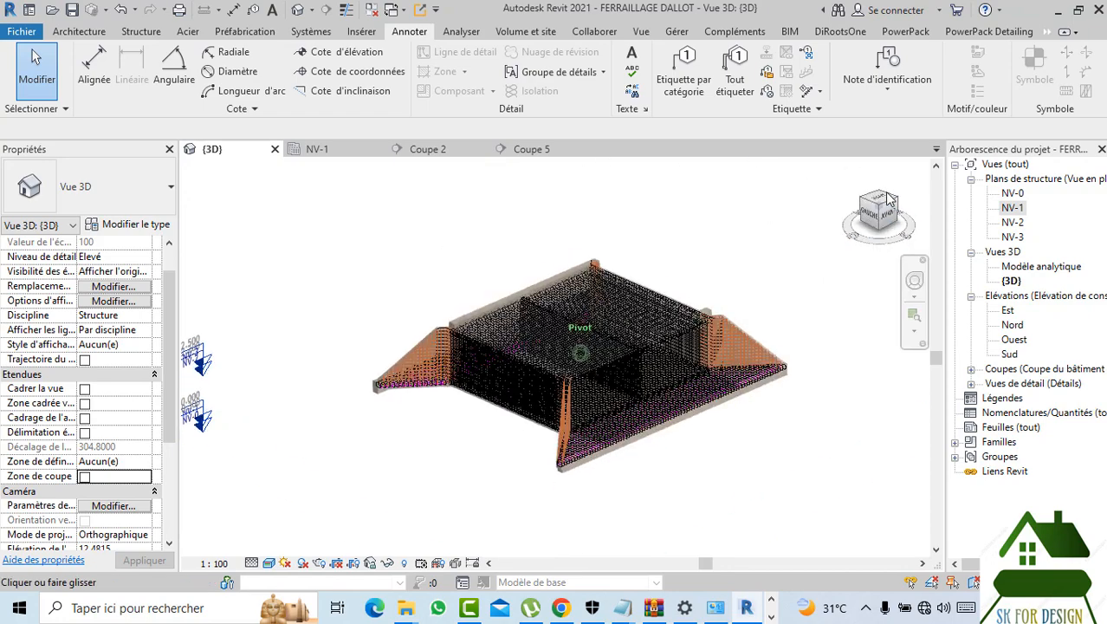
middle_click_drag(326, 189, 553, 202, "shift")
scroll(670, 524, "up", 6)
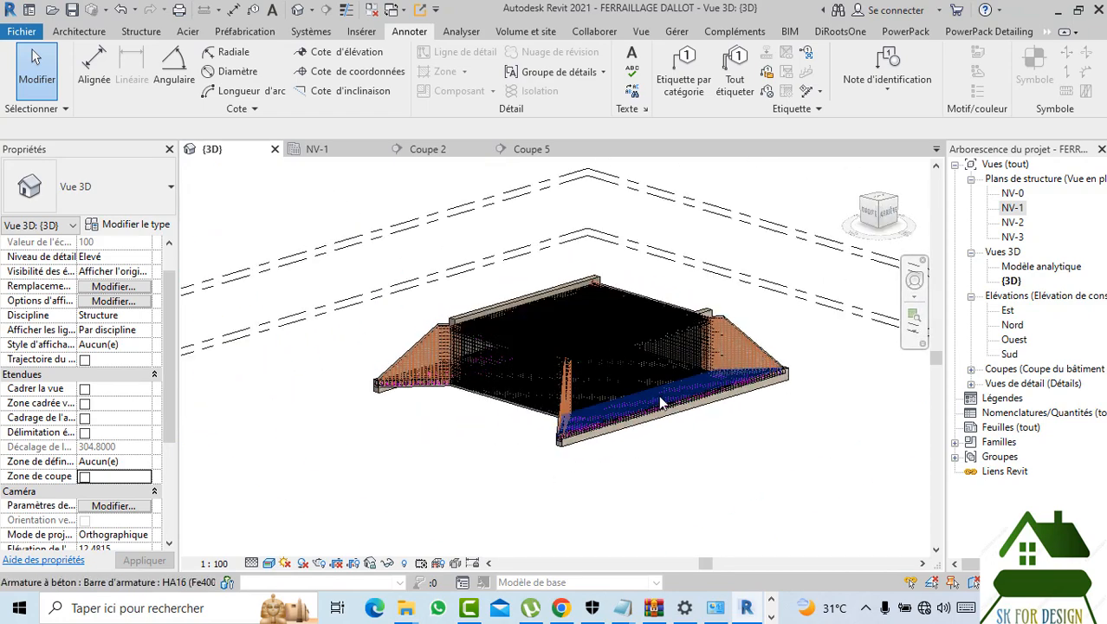
middle_click_drag(670, 519, 615, 555)
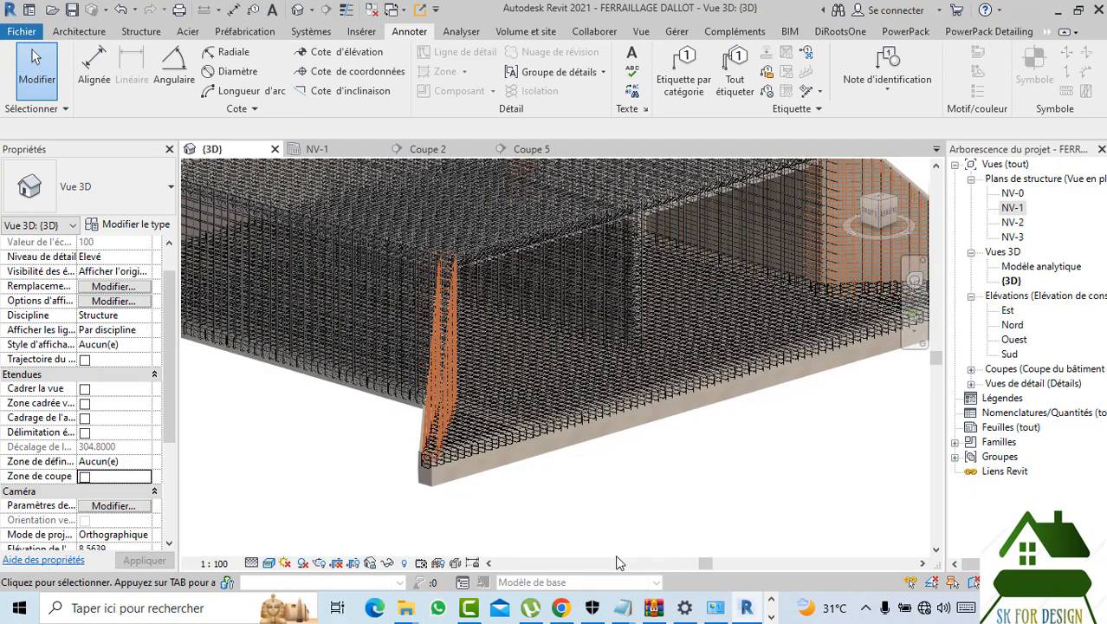
scroll(608, 544, "down", 1)
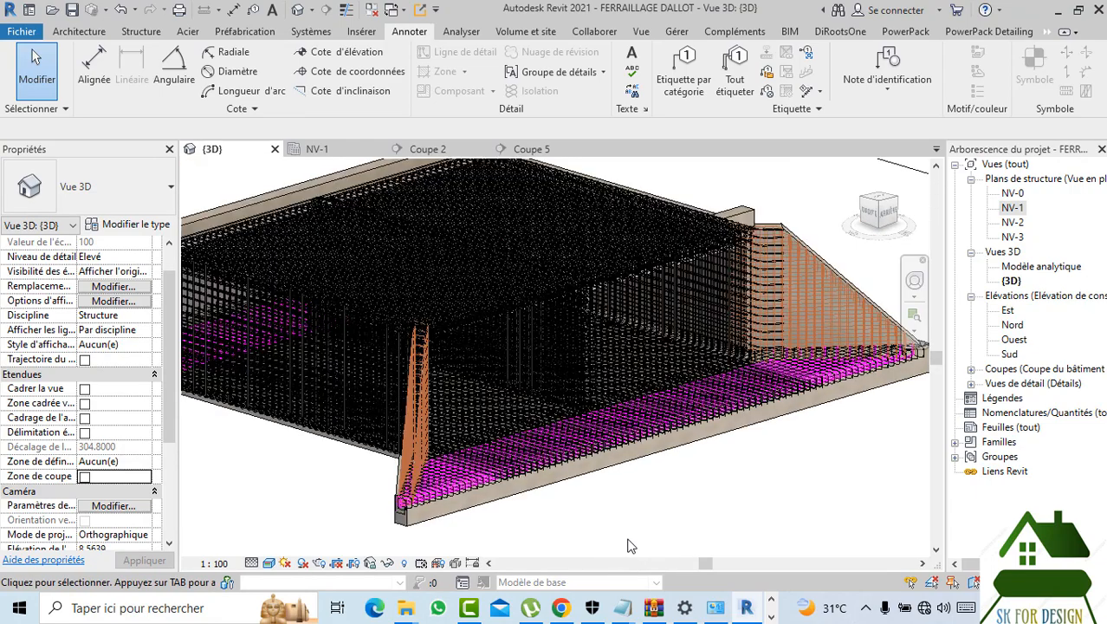
- Inspect the whole reinforced culvert from several angles in the 3D view
scroll(631, 522, "down", 3)
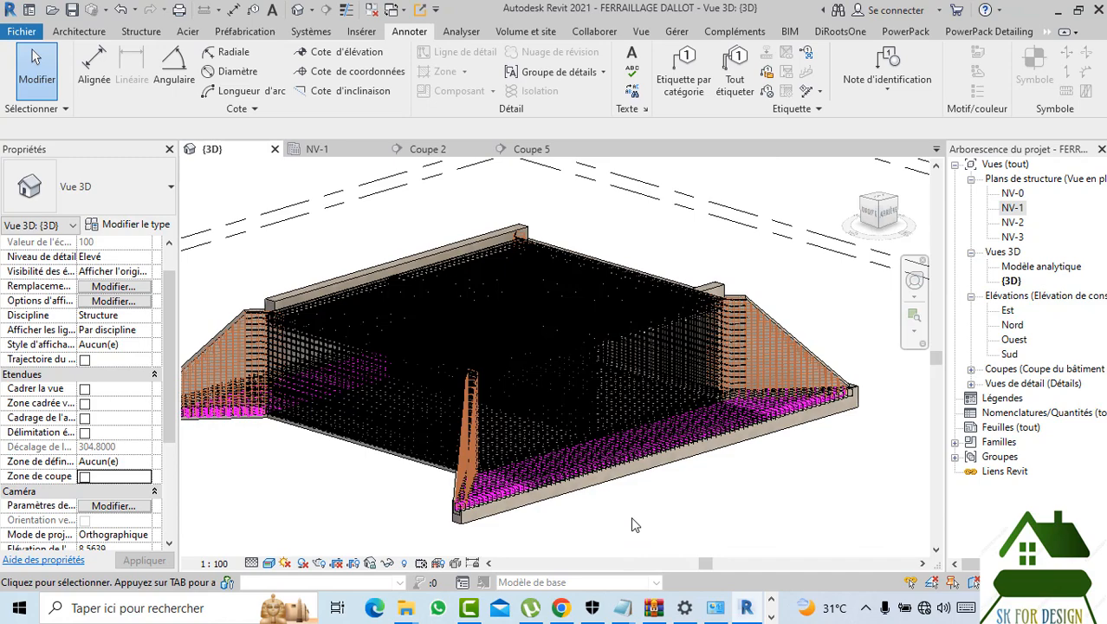
mouse_move(631, 516)
middle_mouse_down("shift")
mouse_move(694, 369)
mouse_move(791, 218)
mouse_move(662, 279)
middle_mouse_up("shift")
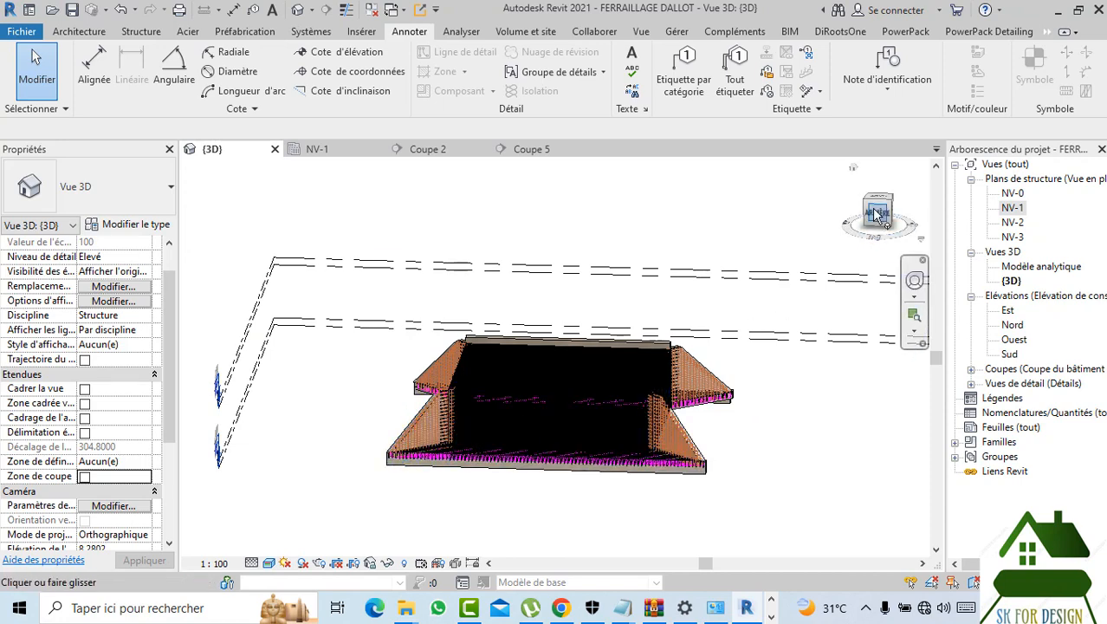
mouse_move(877, 215)
left_mouse_down()
mouse_move(185, 211)
mouse_move(295, 213)
left_mouse_up()
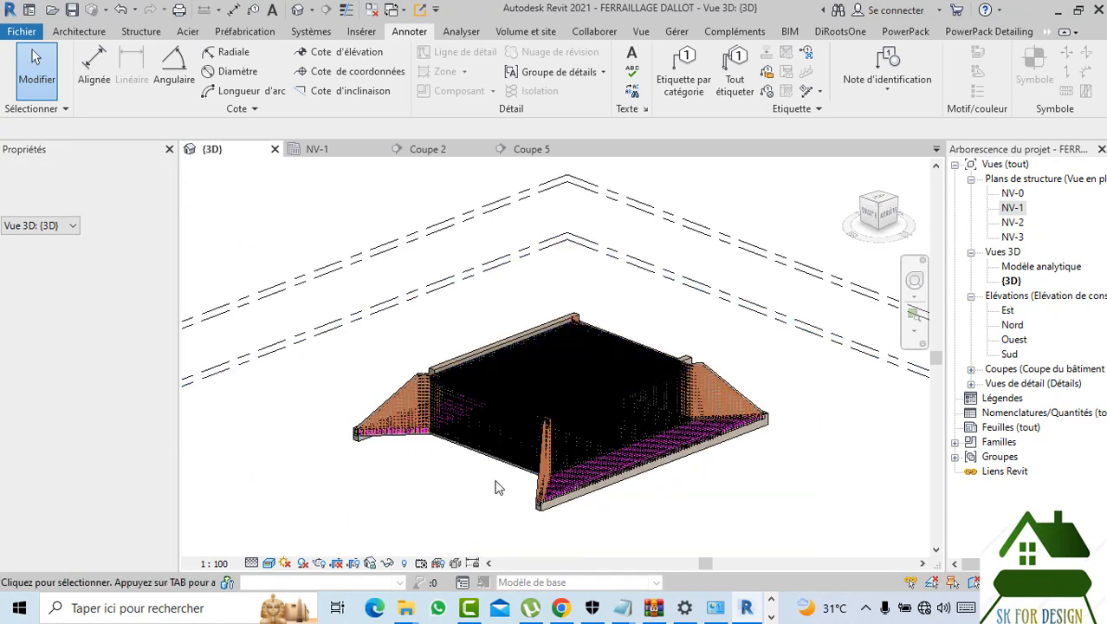
- Isolate the dalle 30 bottom slab with a section box fitted around it, and show its reinforcement in the home 3D orientation
scroll(496, 468, "up", 10)
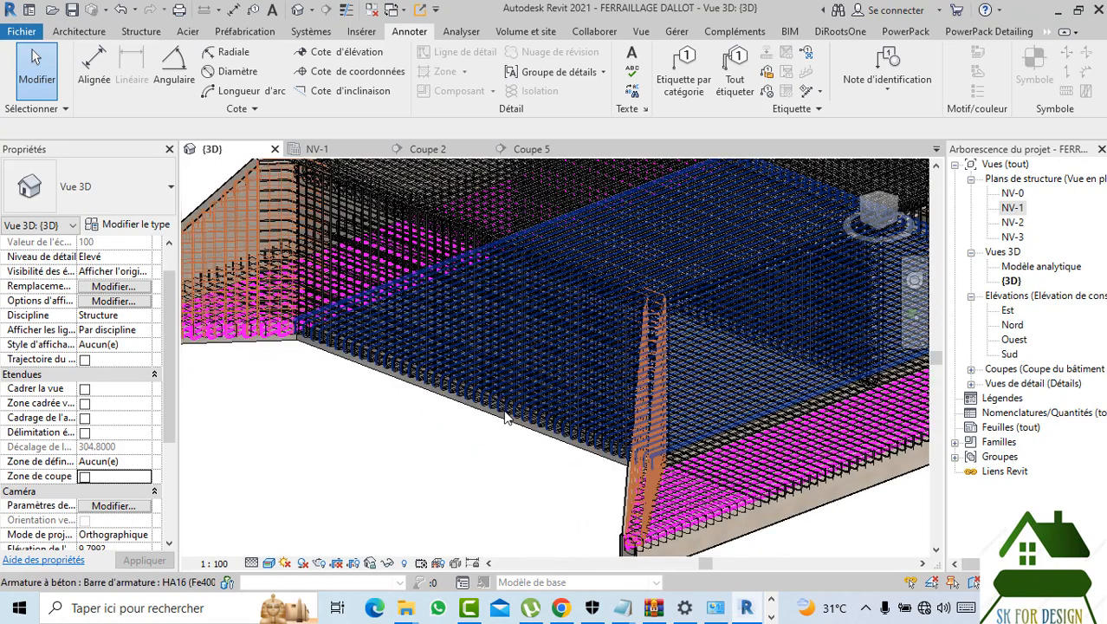
left_click(497, 424)
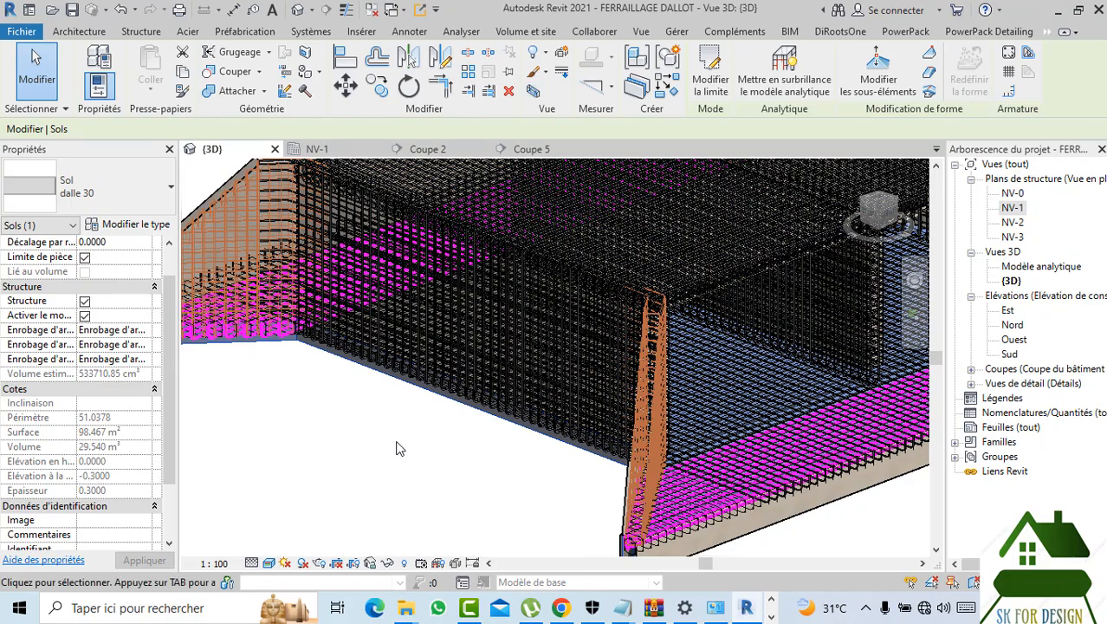
scroll(399, 448, "down", 10)
scroll(573, 376, "up", 5)
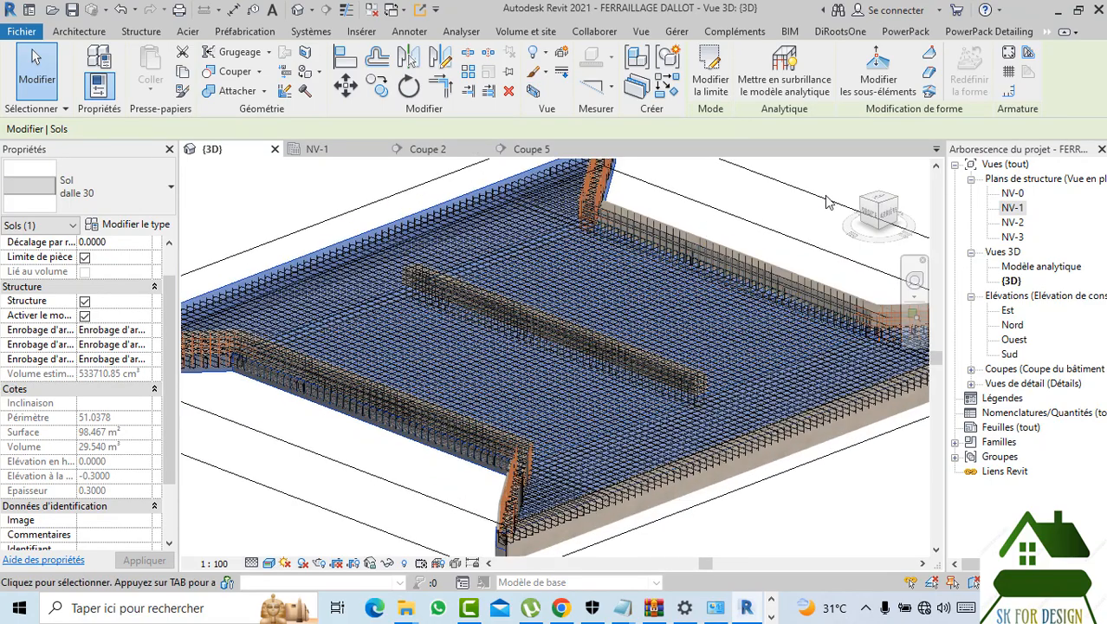
left_click(853, 166)
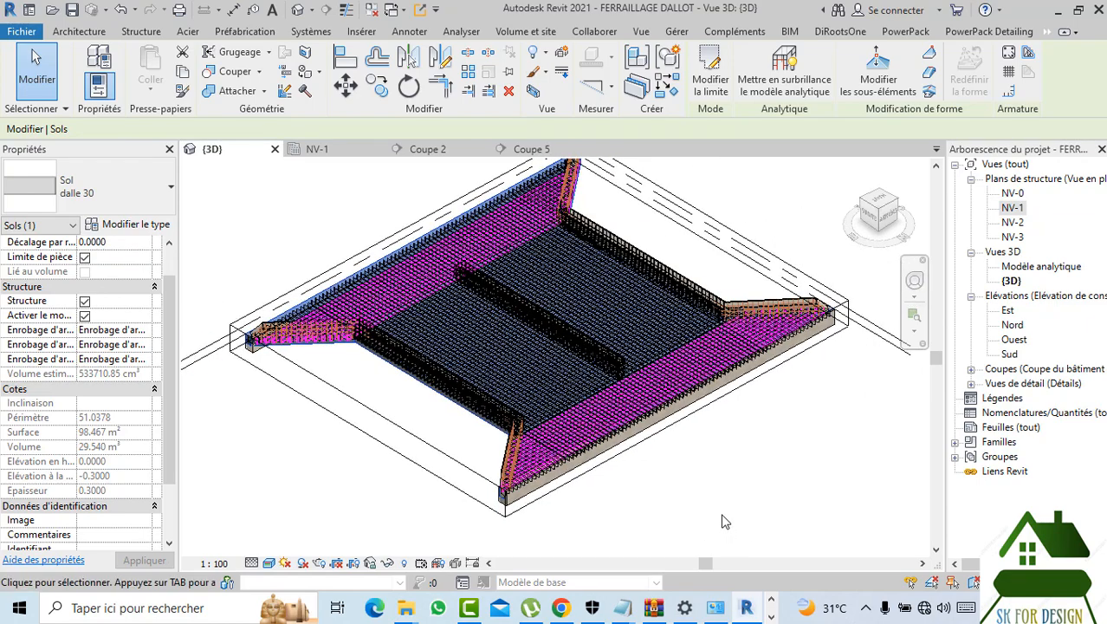
scroll(657, 493, "up", 3)
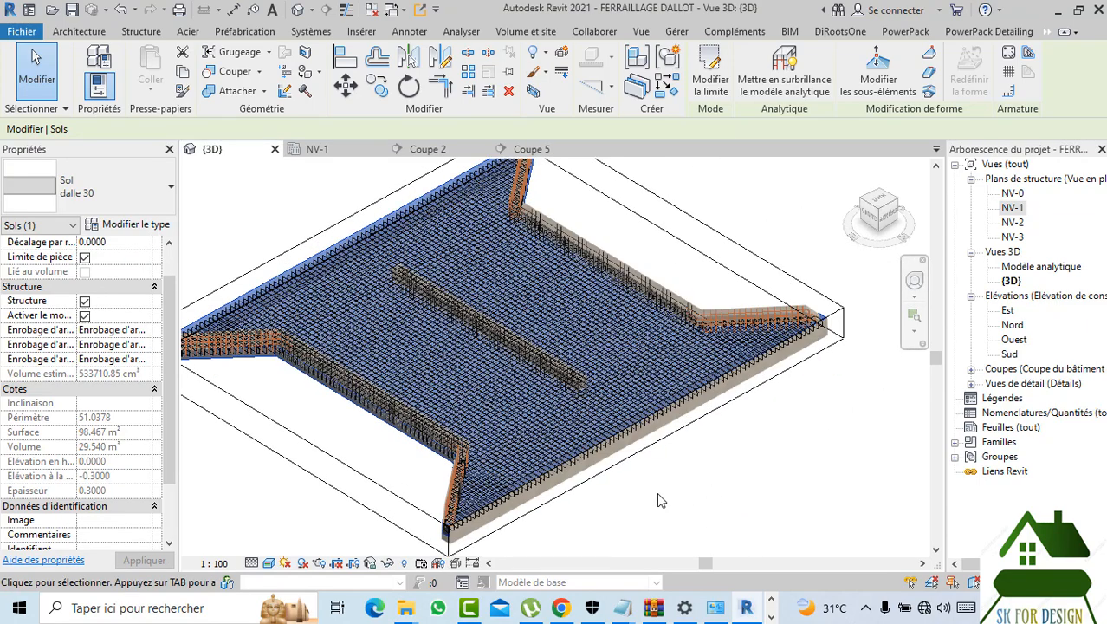